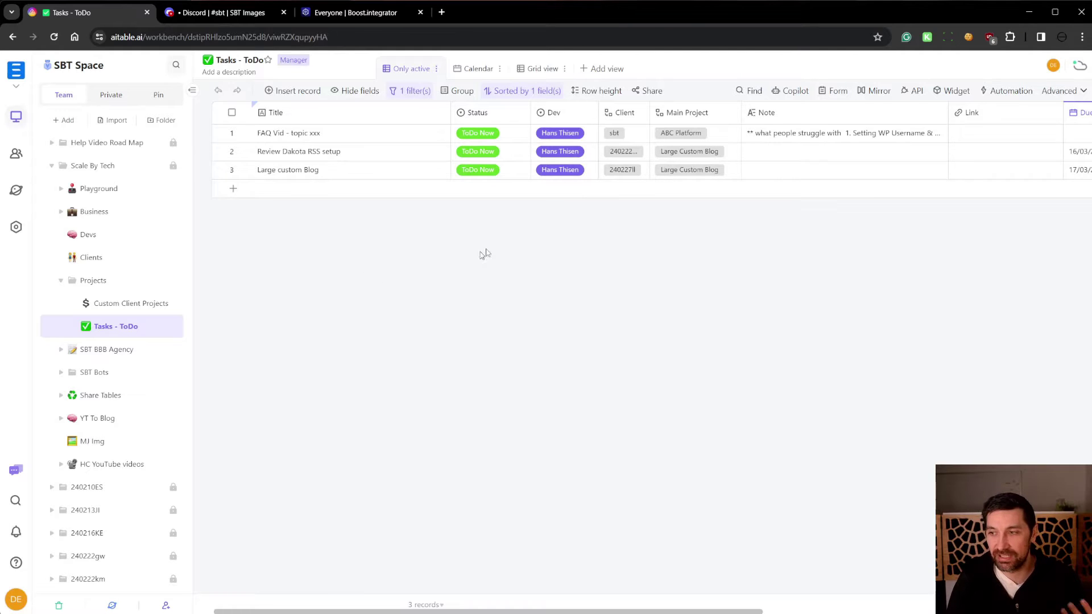
Step: View row 1's Status choices without changing them, then bring up the Discord Midjourney channel
left_click(510, 135)
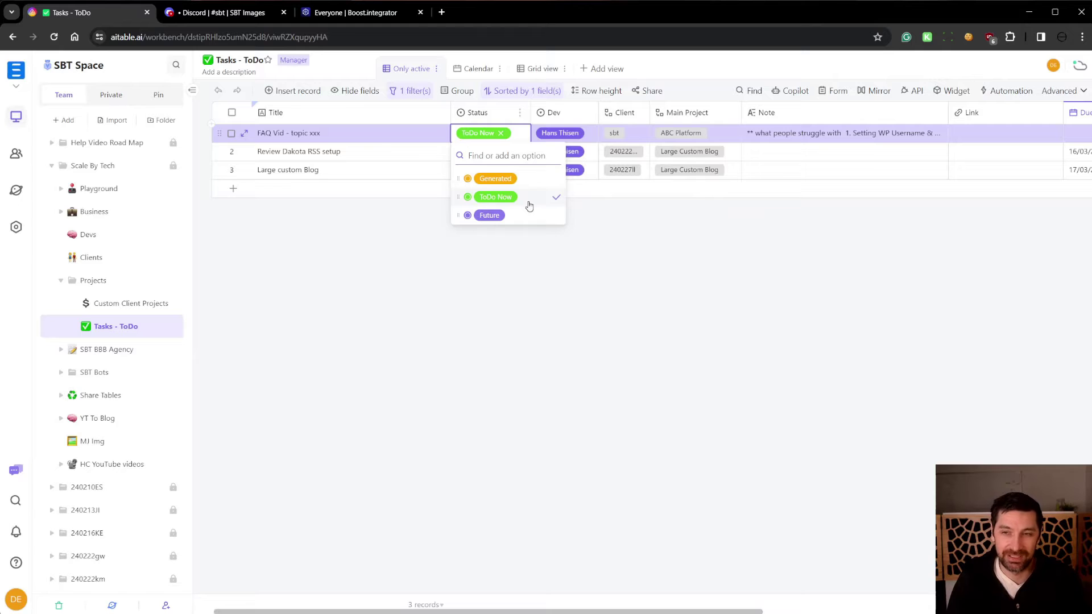
left_click(519, 229)
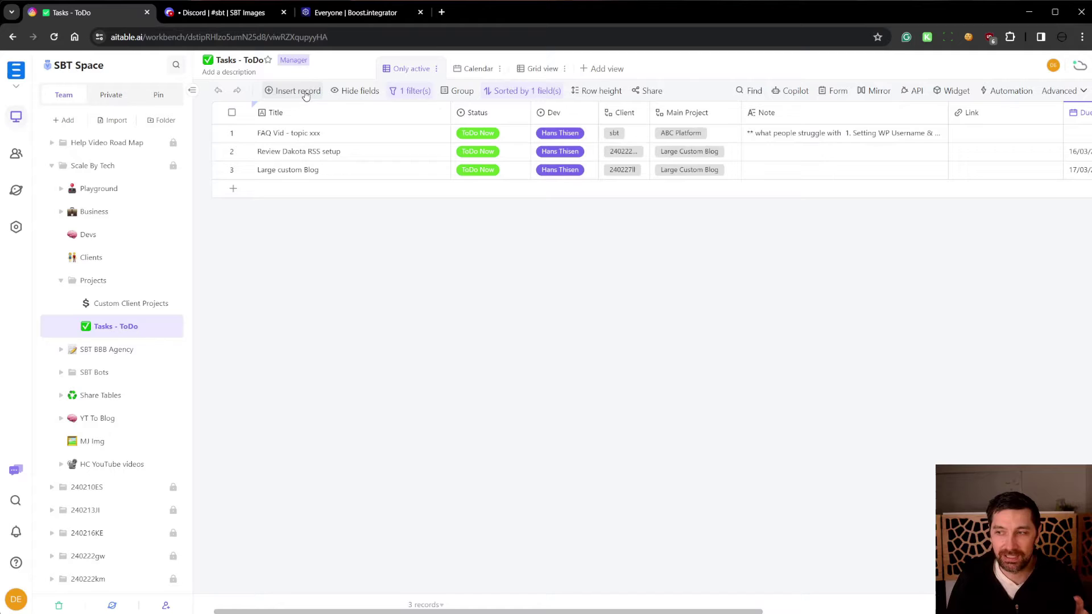
left_click(229, 22)
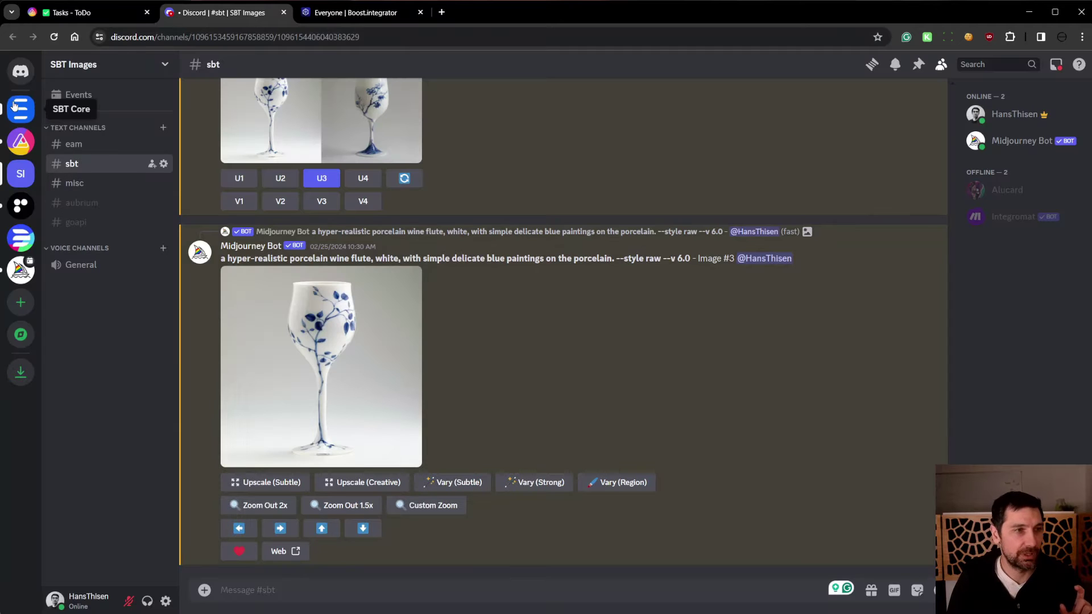
Step: Open #auto-todo on the SBT Core server, highlight the task message's opening words, then switch to Boost.space Integrator
left_click(20, 109)
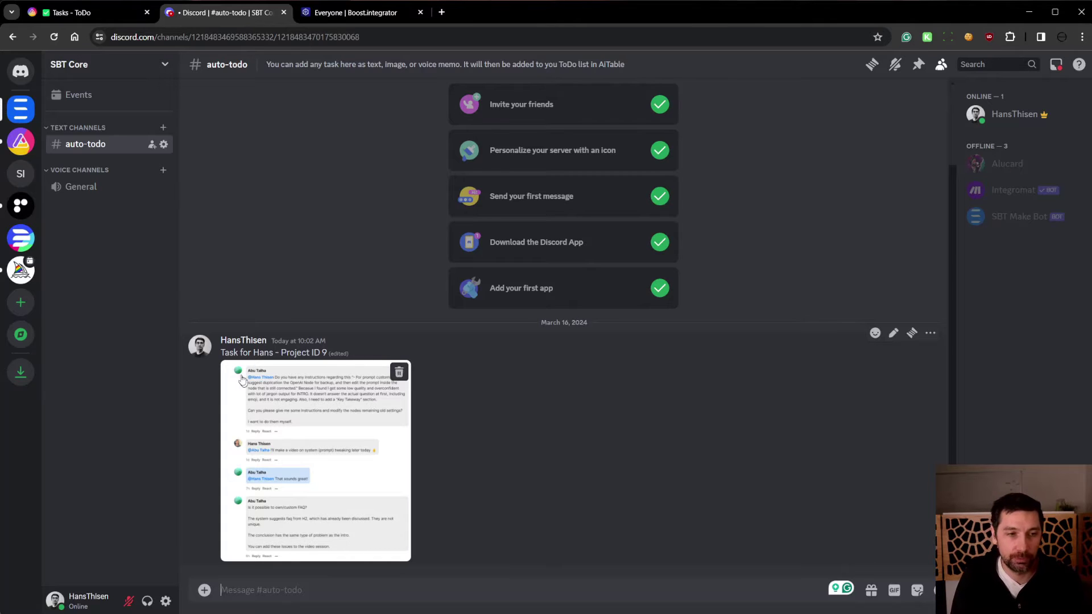
left_click_drag(222, 352, 319, 353)
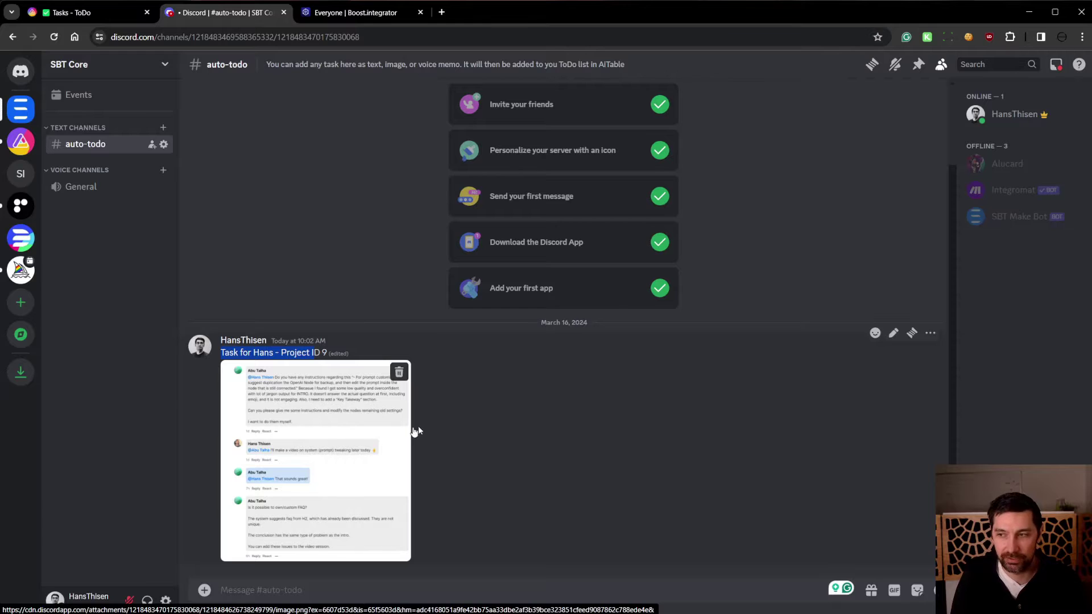
left_click(357, 588)
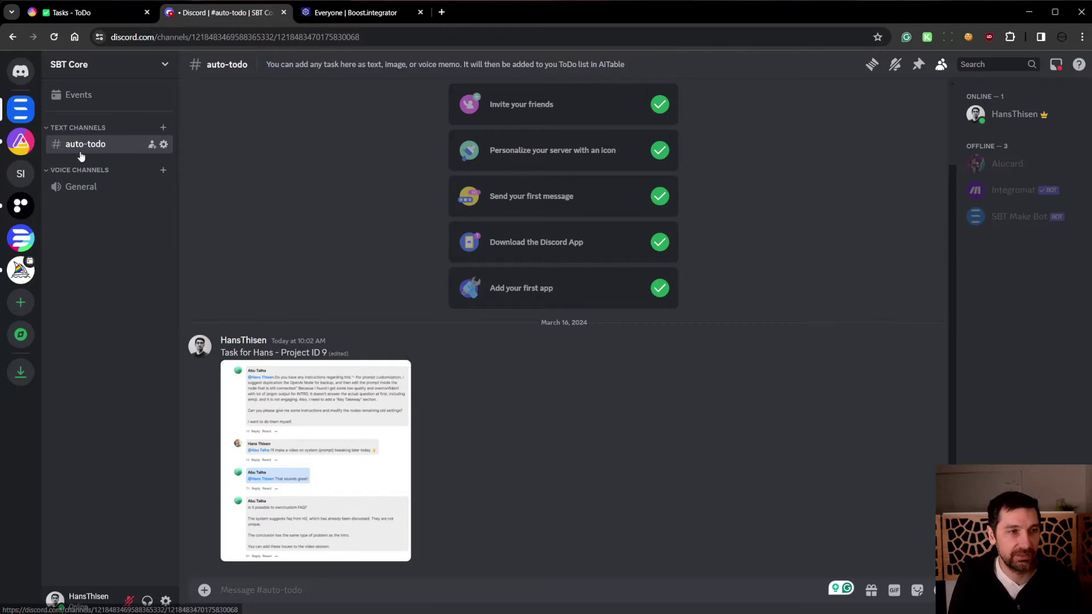
left_click_drag(221, 351, 279, 353)
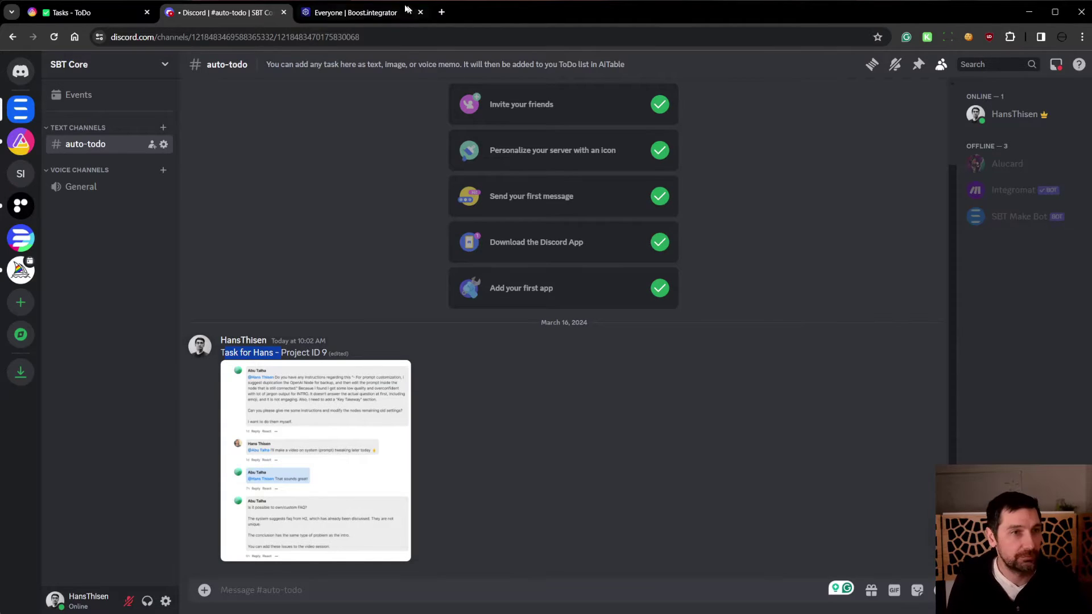
left_click(380, 16)
Step: Open the Automated GTD ToDo System scenario, choose the Discord trigger's start manually, and run it once
left_click(60, 198)
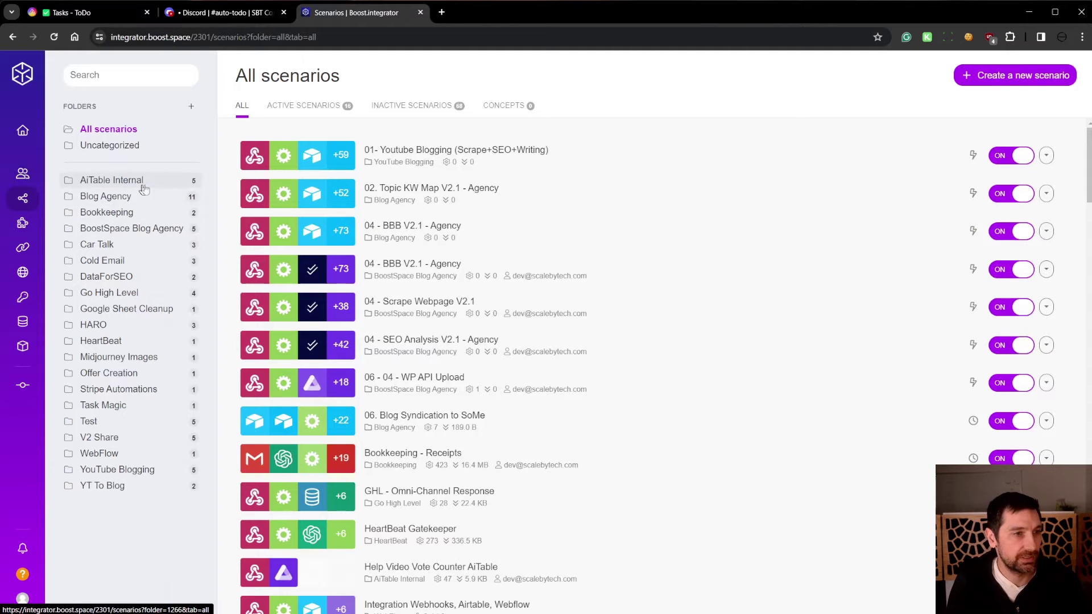
left_click(609, 250)
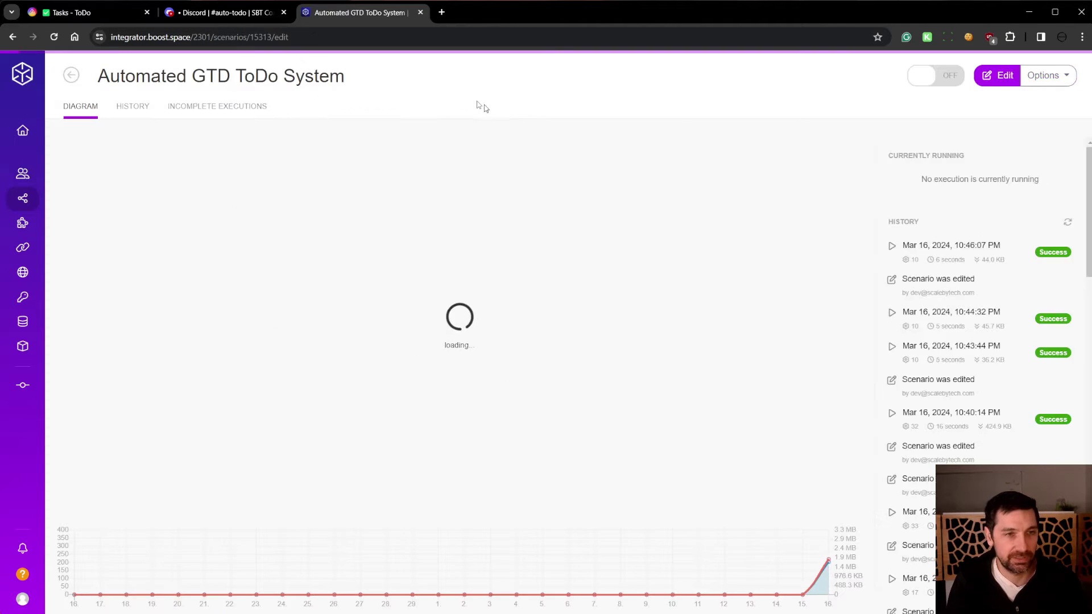
right_click(116, 281)
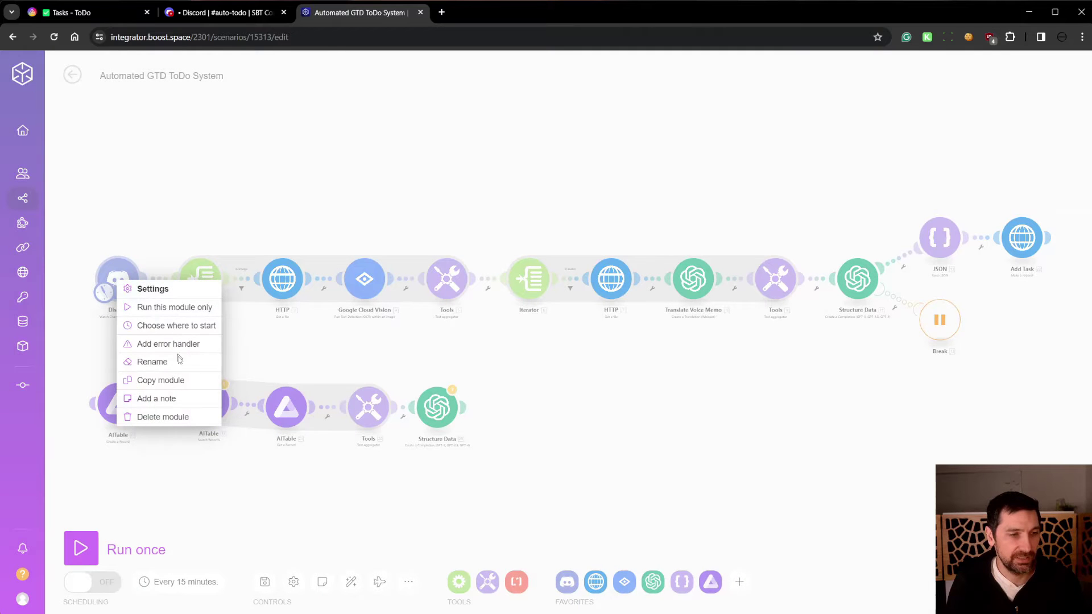
left_click(200, 326)
left_click(193, 305)
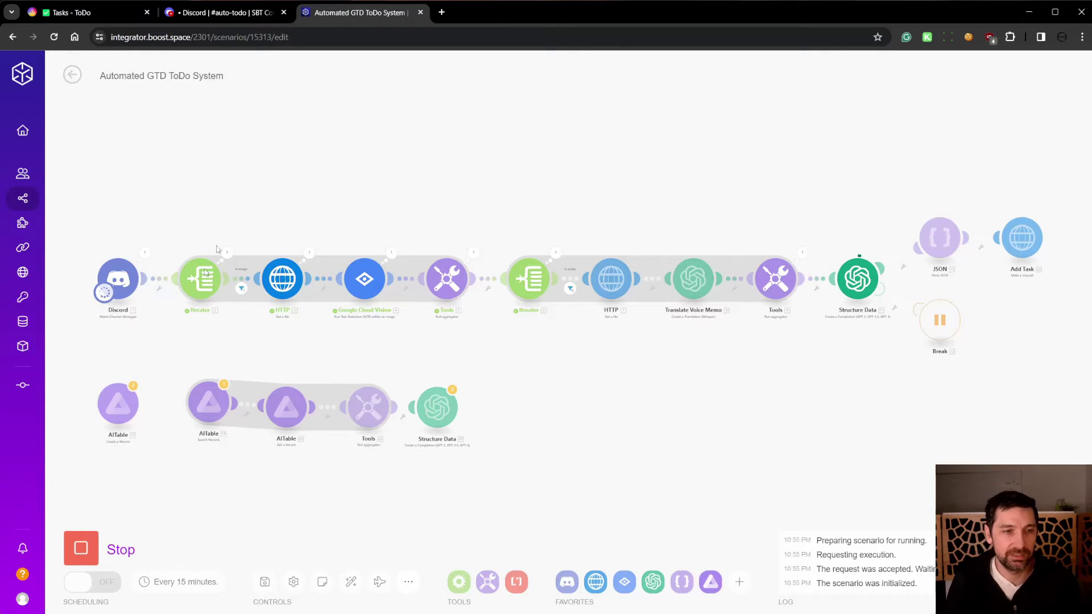
left_click(222, 12)
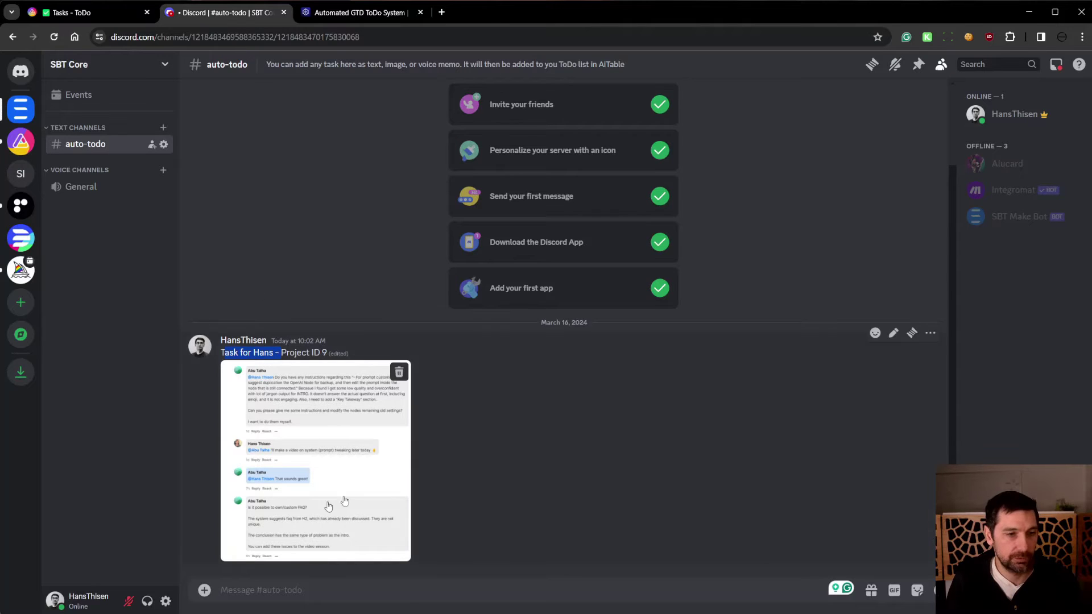
Step: Confirm the Prompt Customization Guide task appeared in AITable, then go back to Discord
left_click(85, 12)
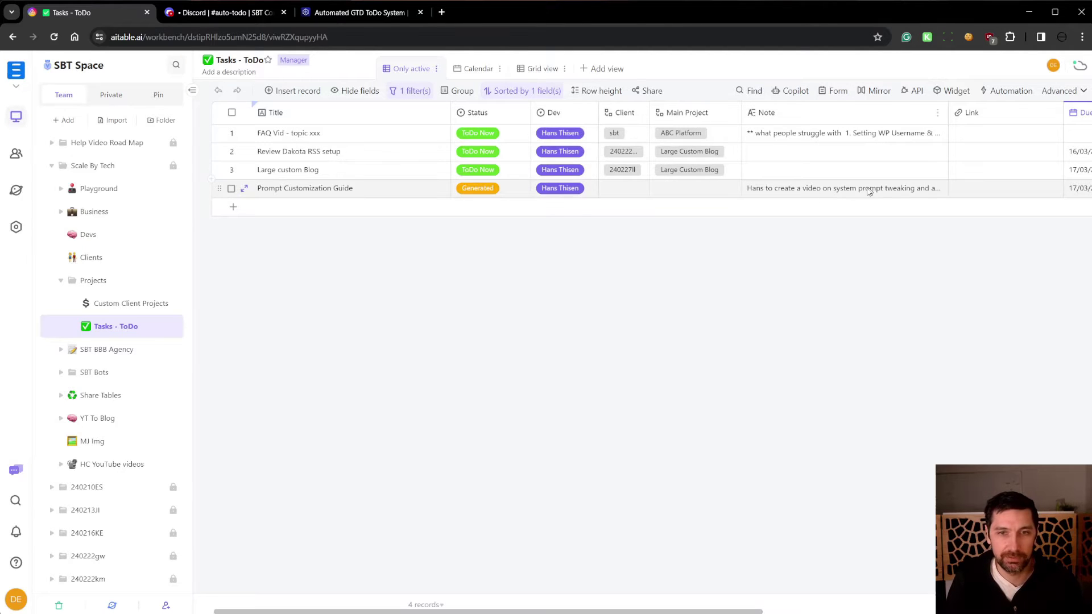
left_click(227, 13)
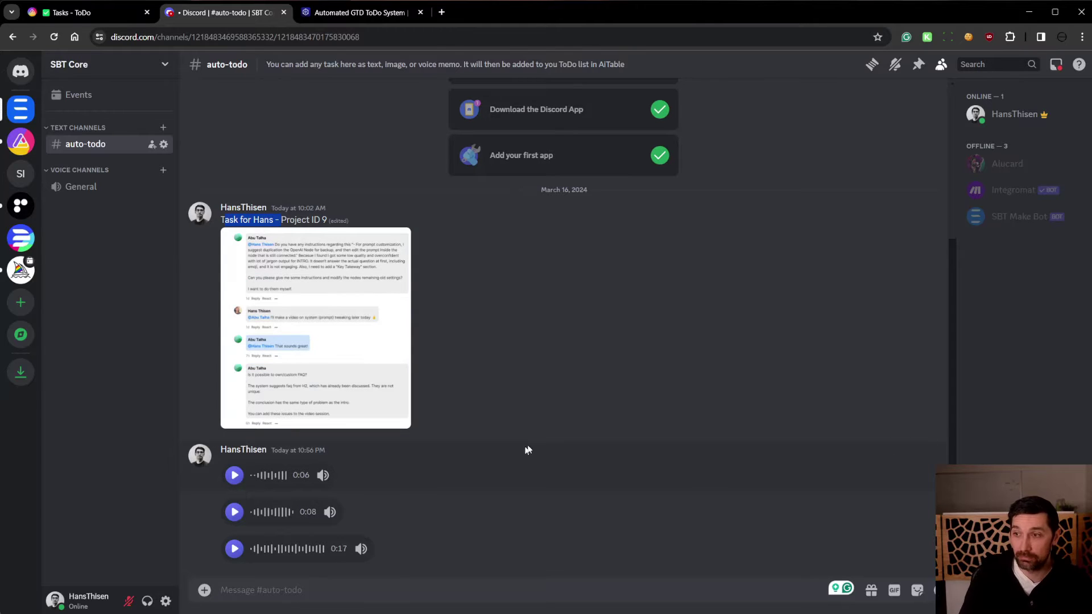
Step: Run the scenario once more and check AITable for the new Take Out Trash task
left_click(349, 16)
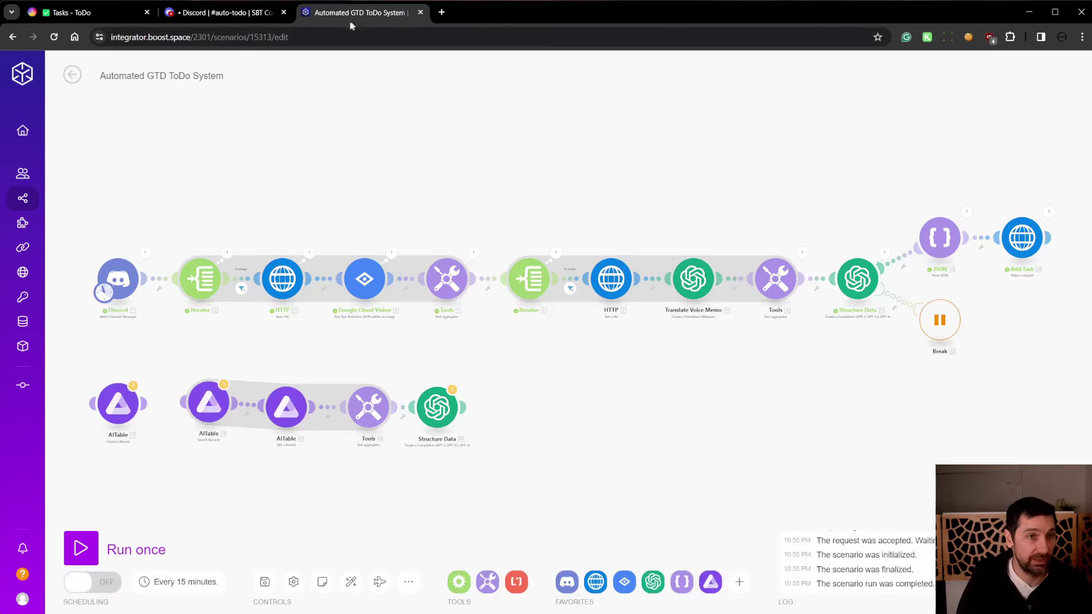
left_click(81, 548)
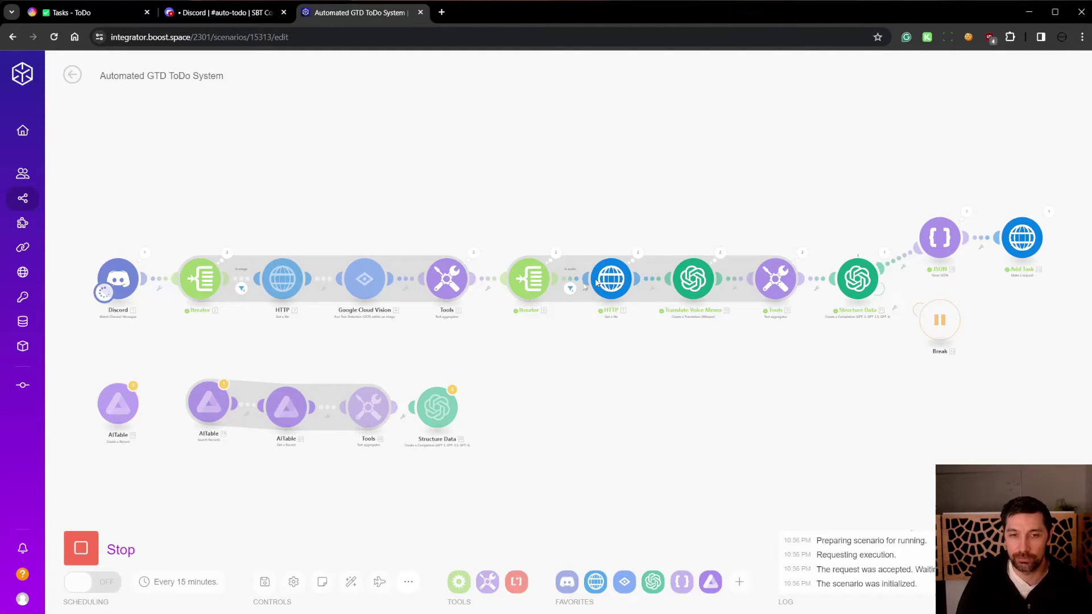
left_click(91, 12)
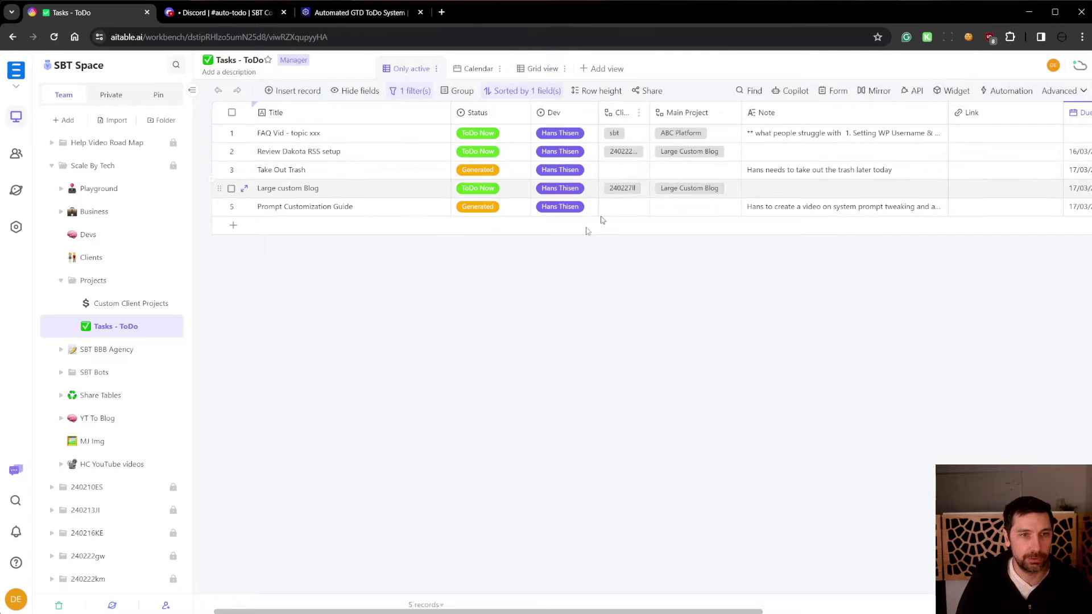
Step: Zoom out on the running scenario, then read the Update RSS Automation note and select Kids' Swim Practice
left_click(392, 7)
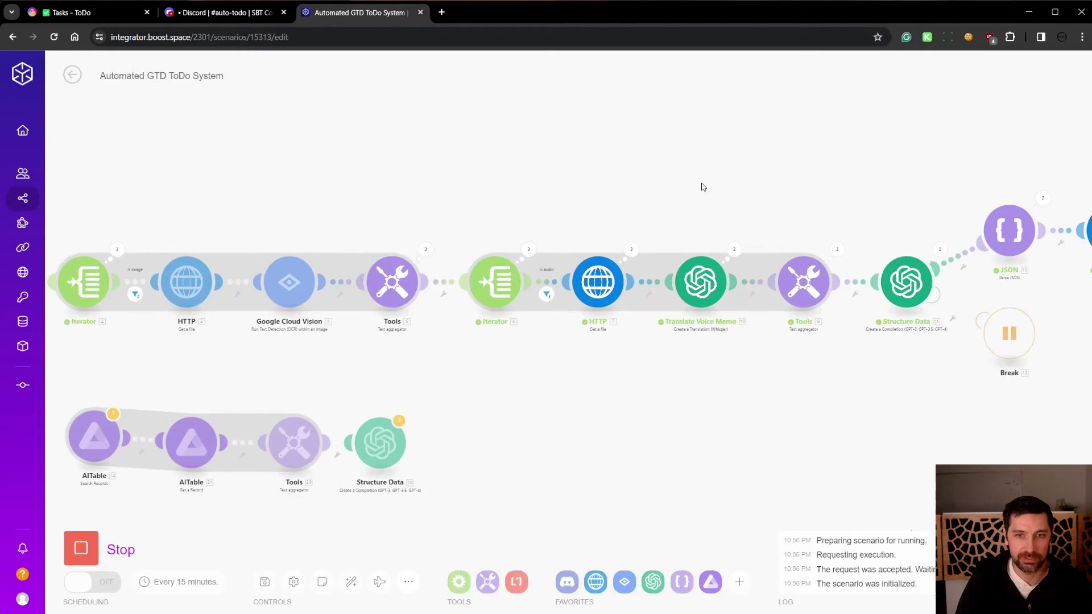
key("ctrl+1")
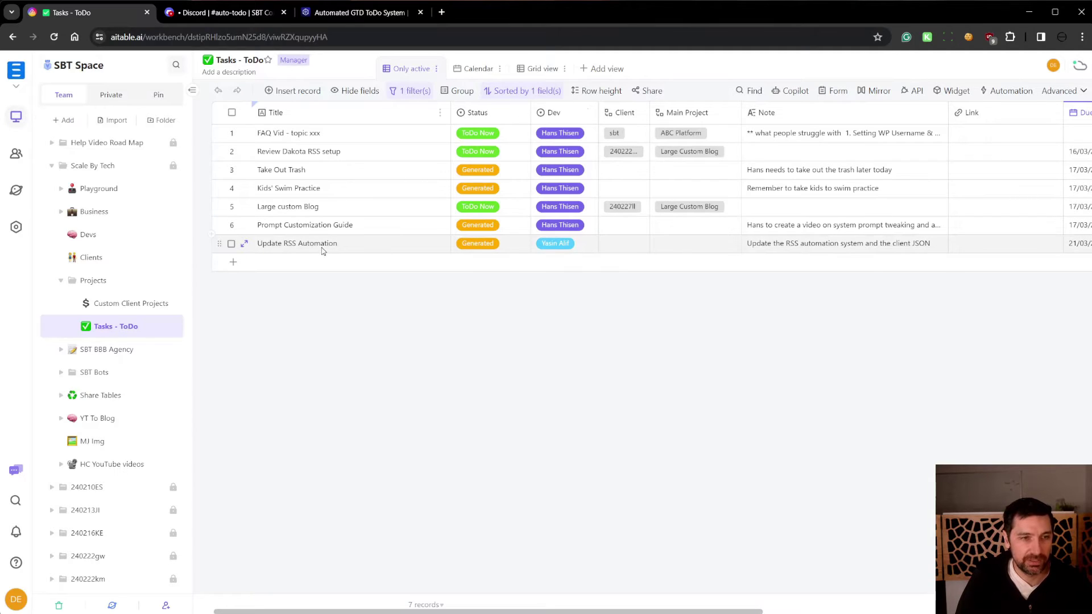
double_click(841, 243)
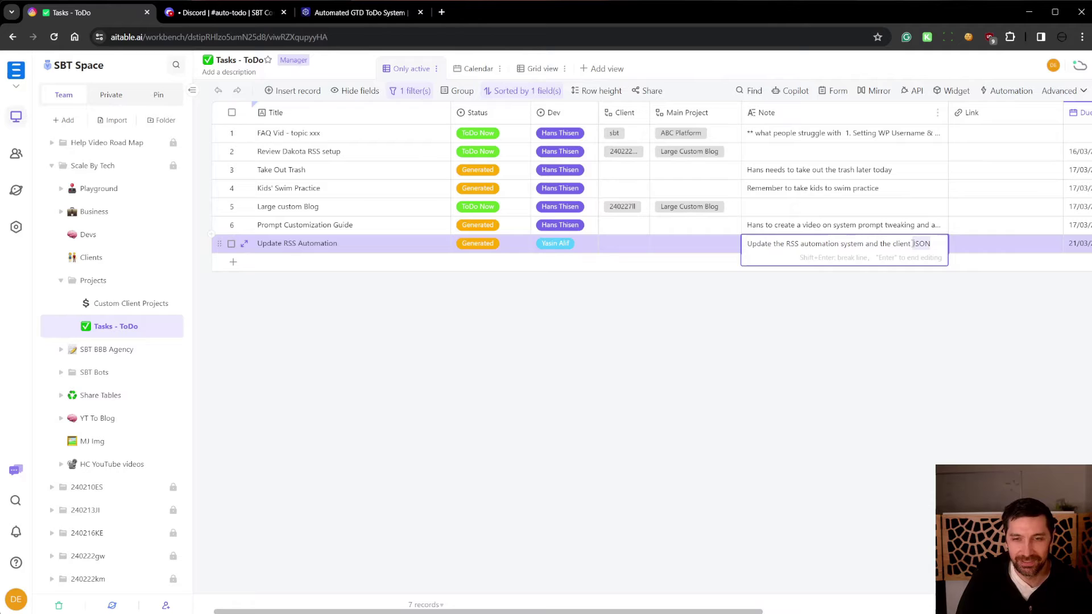
left_click(906, 317)
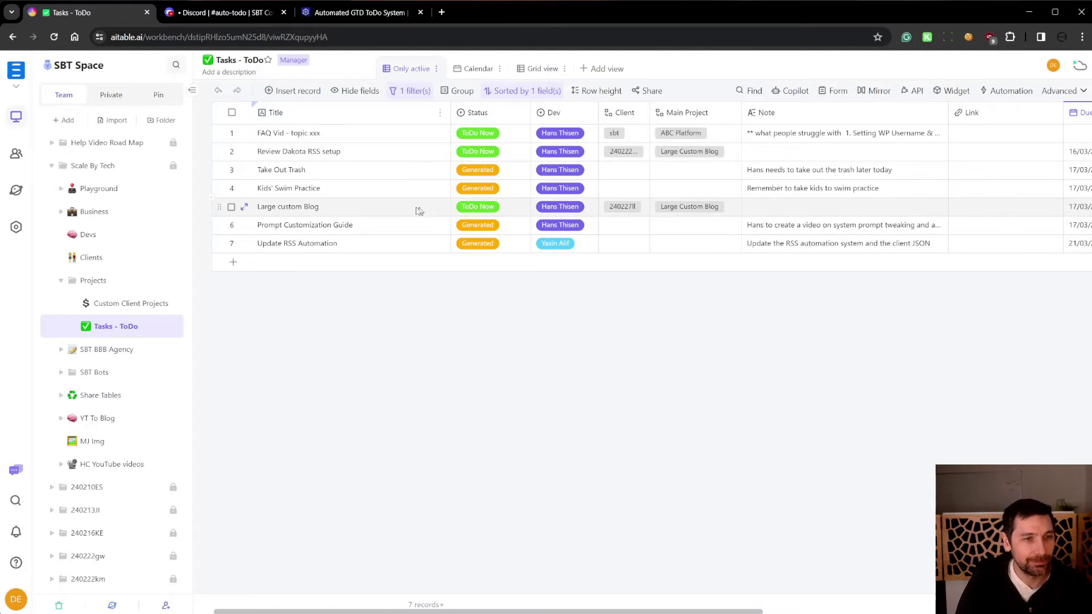
left_click(334, 189)
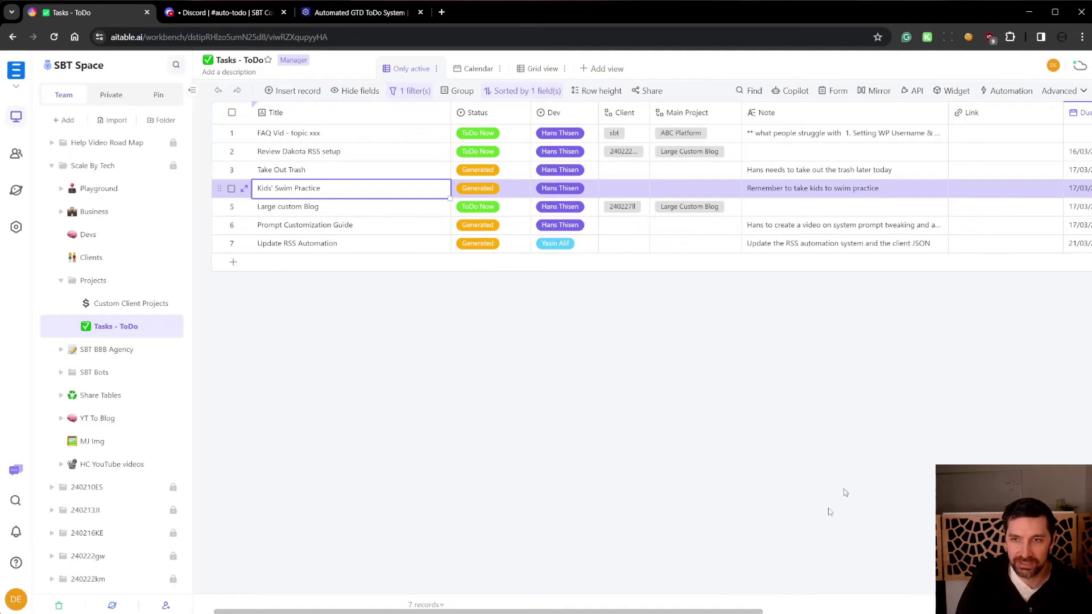
left_click_drag(723, 611, 761, 611)
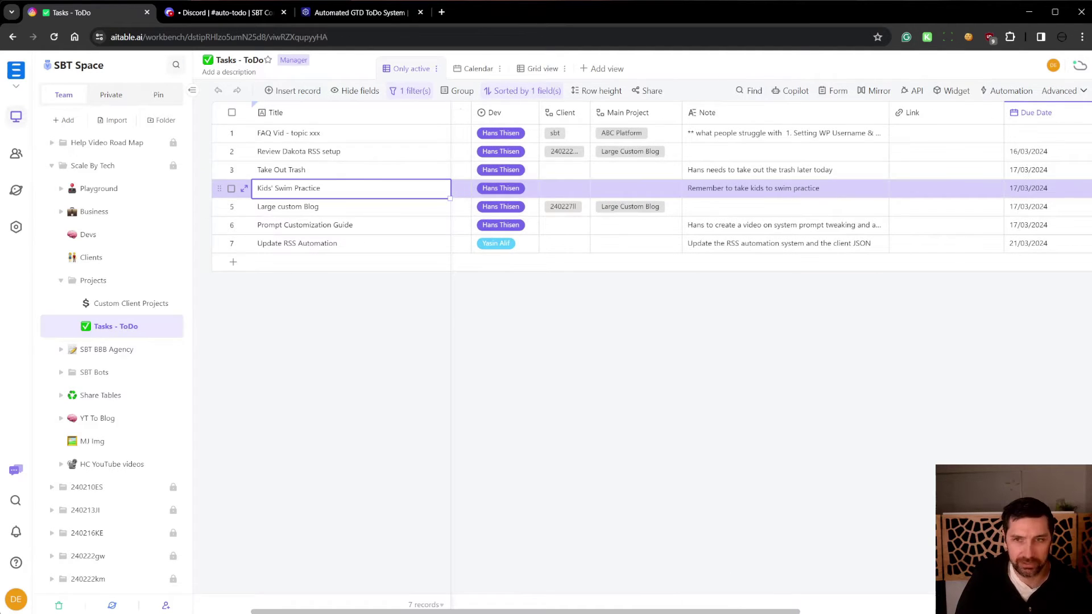
Step: Post 'ns - Update videos in en cour for the ABC platform' in #auto-todo and check AITable
type("ns - Update v")
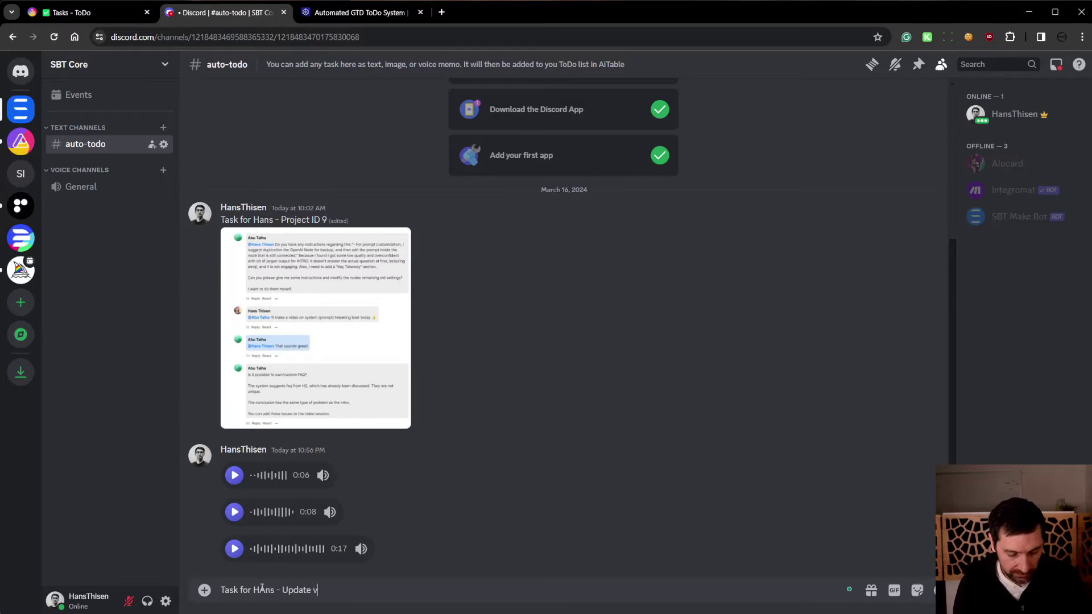
type("ideos in en cour")
type("for the ABC platform")
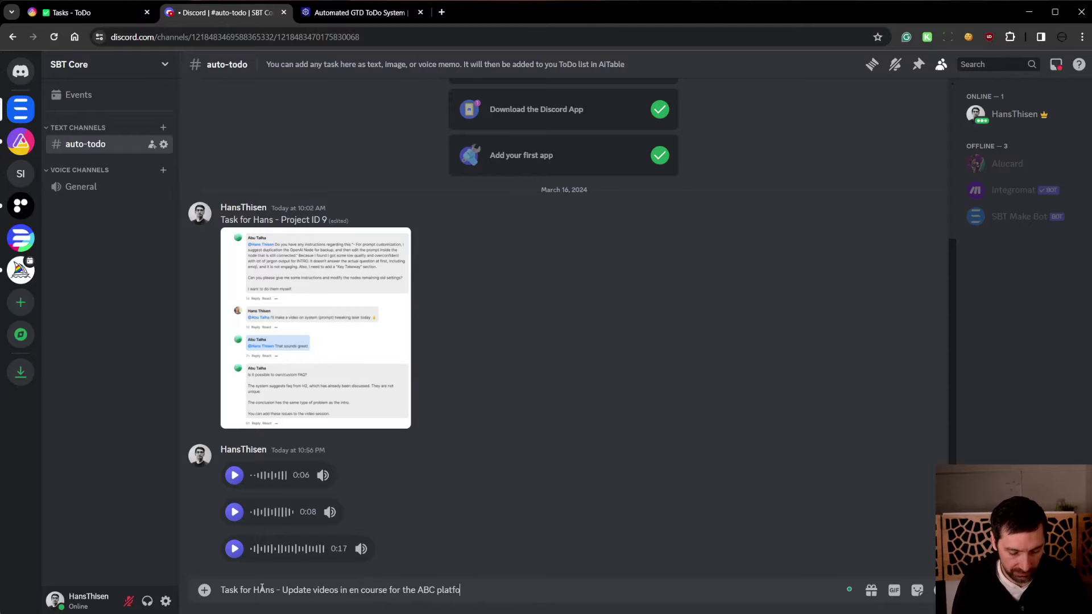
key("Return")
left_click(358, 12)
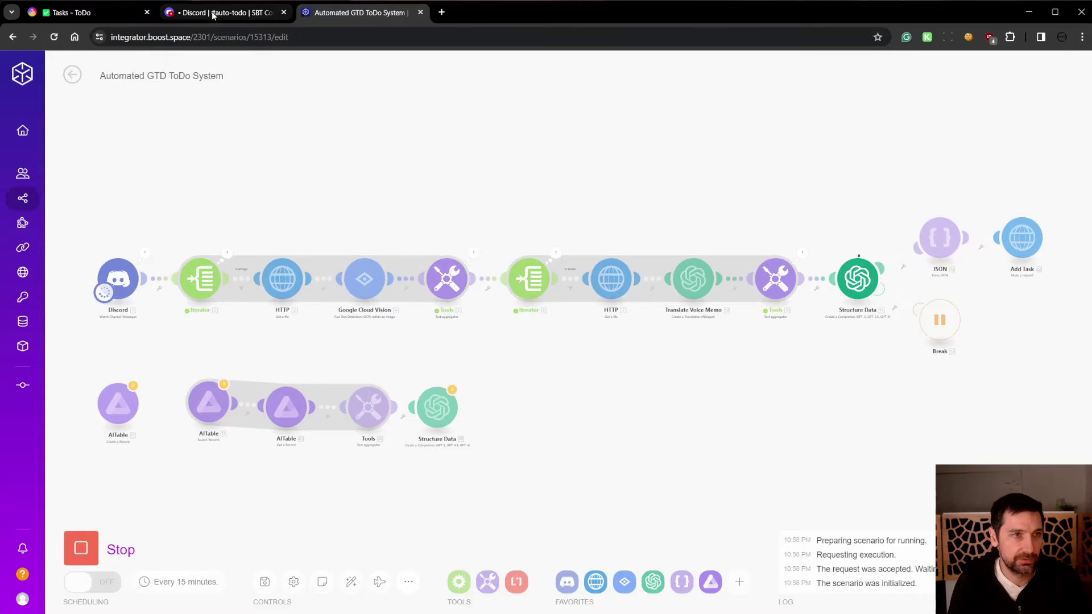
left_click(86, 12)
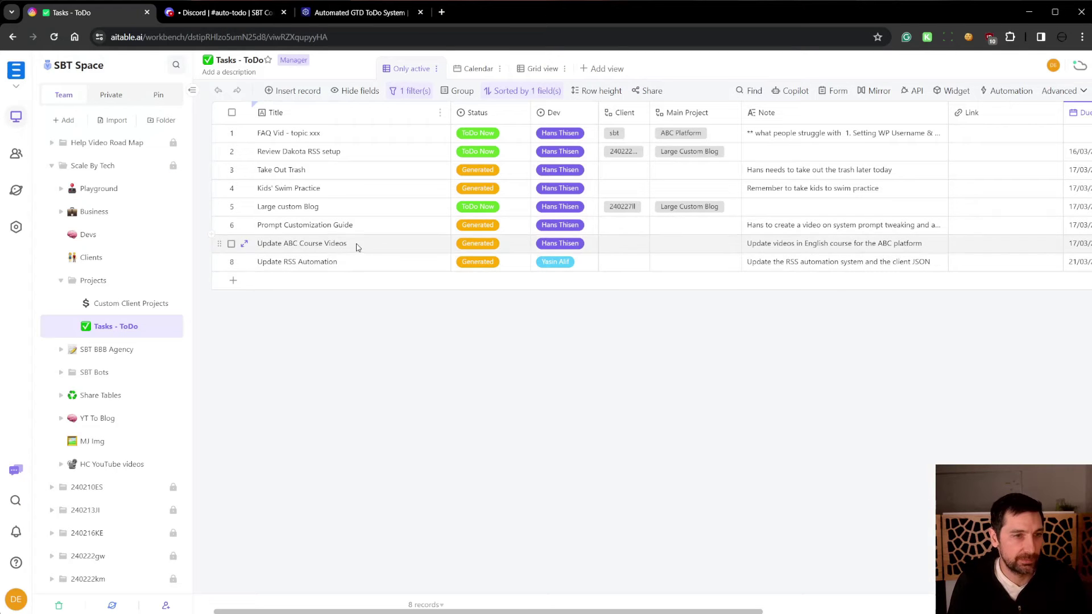
Step: Set Update RSS Automation's status to ToDo Now and Update ABC Course Videos to Future
left_click(375, 251)
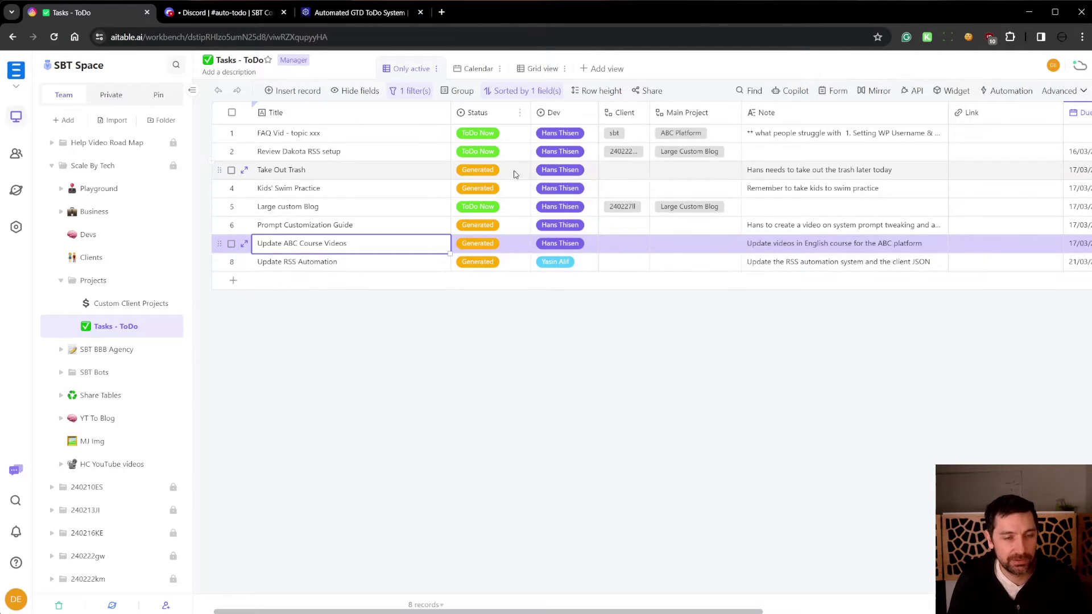
left_click(511, 264)
left_click(515, 265)
left_click(540, 325)
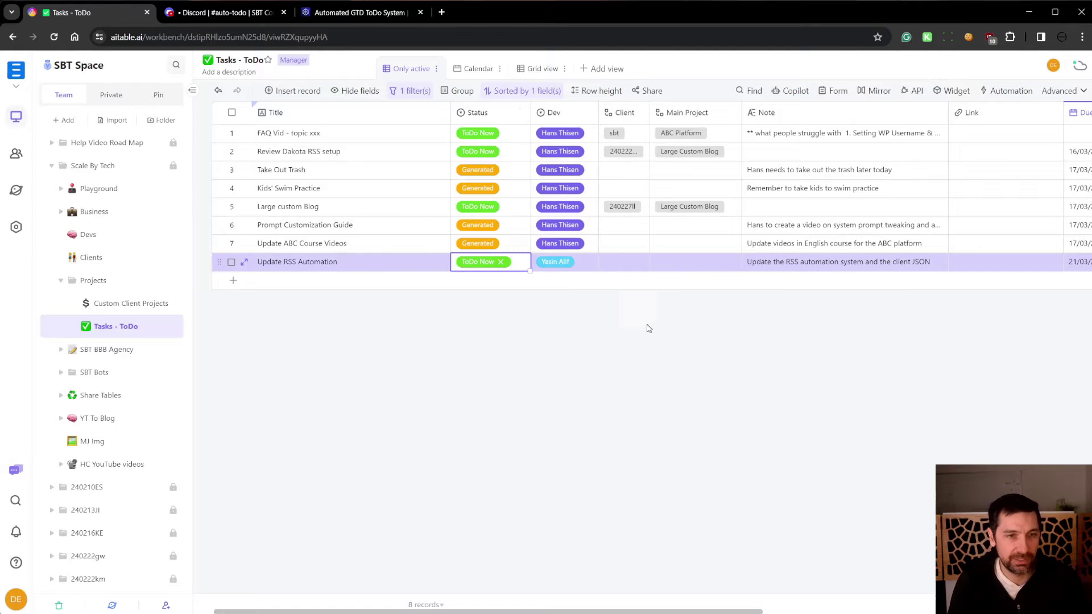
left_click(518, 245)
left_click(520, 245)
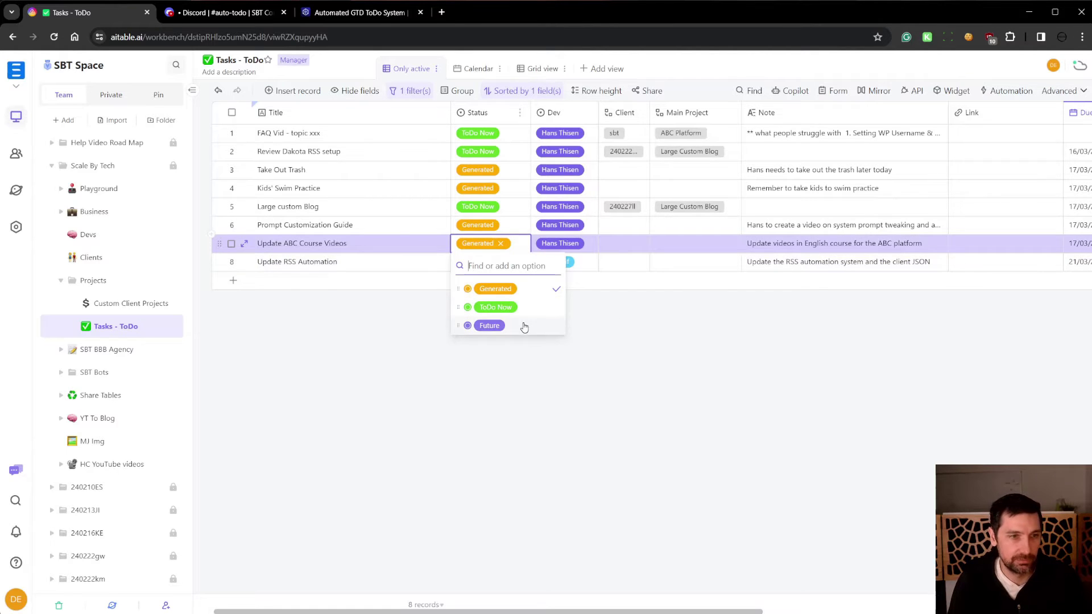
left_click(489, 326)
left_click(511, 230)
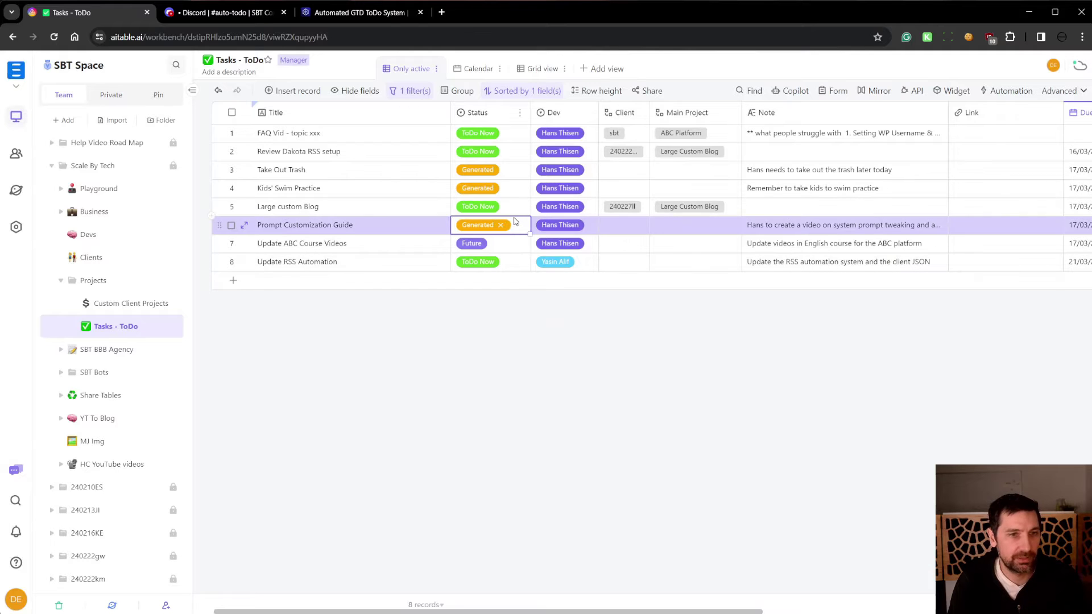
Step: Delete the Take Out Trash and Kids' Swim Practice records
right_click(417, 173)
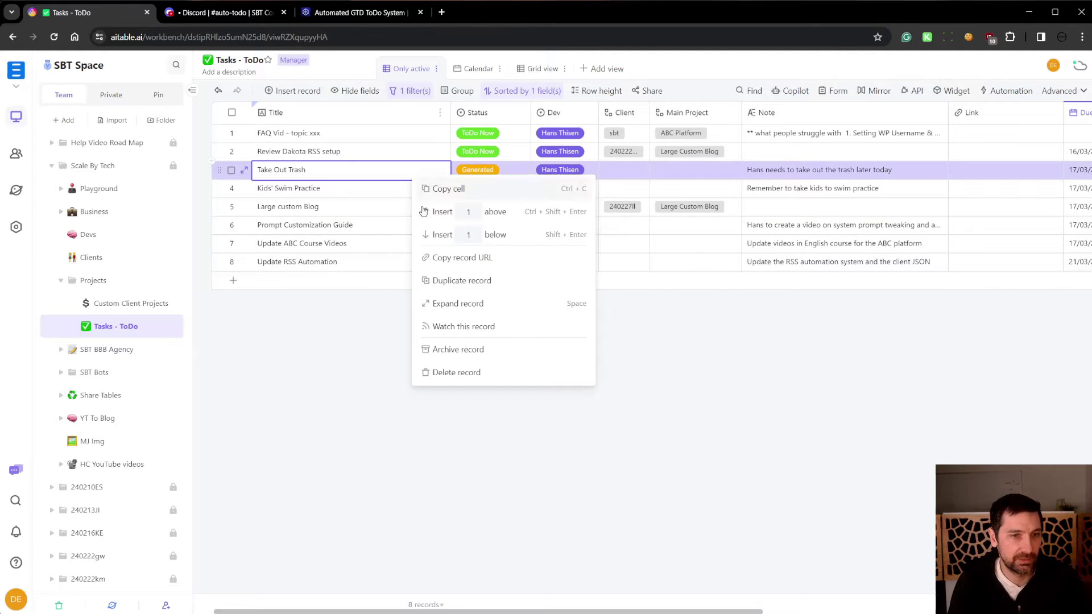
left_click(435, 373)
right_click(421, 174)
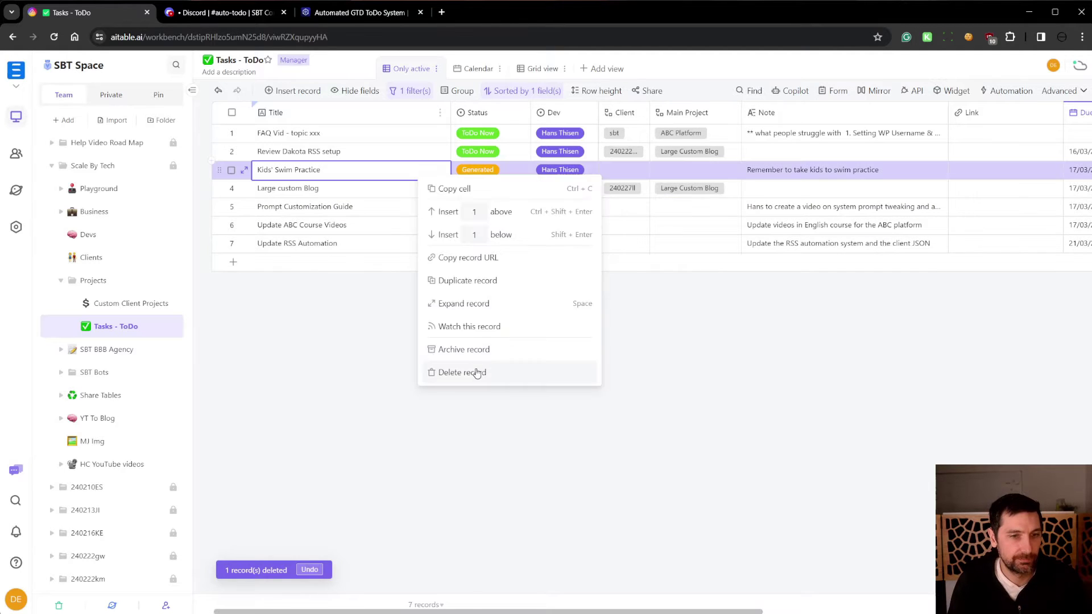
left_click(476, 372)
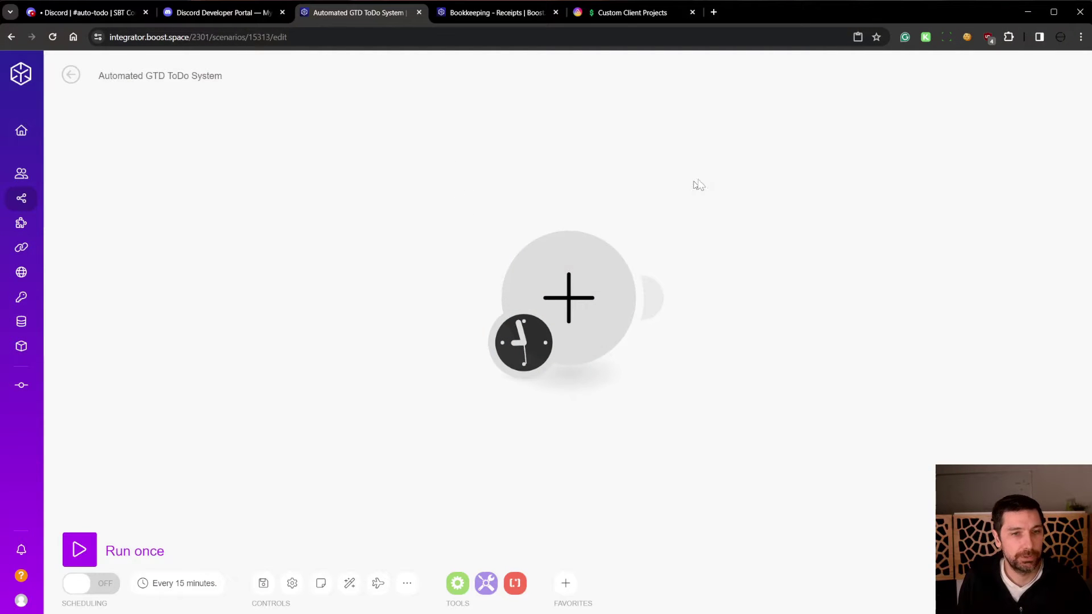
Step: Scroll sideways across the empty Automated GTD ToDo System canvas to inspect it
scroll(589, 184, "right", 5)
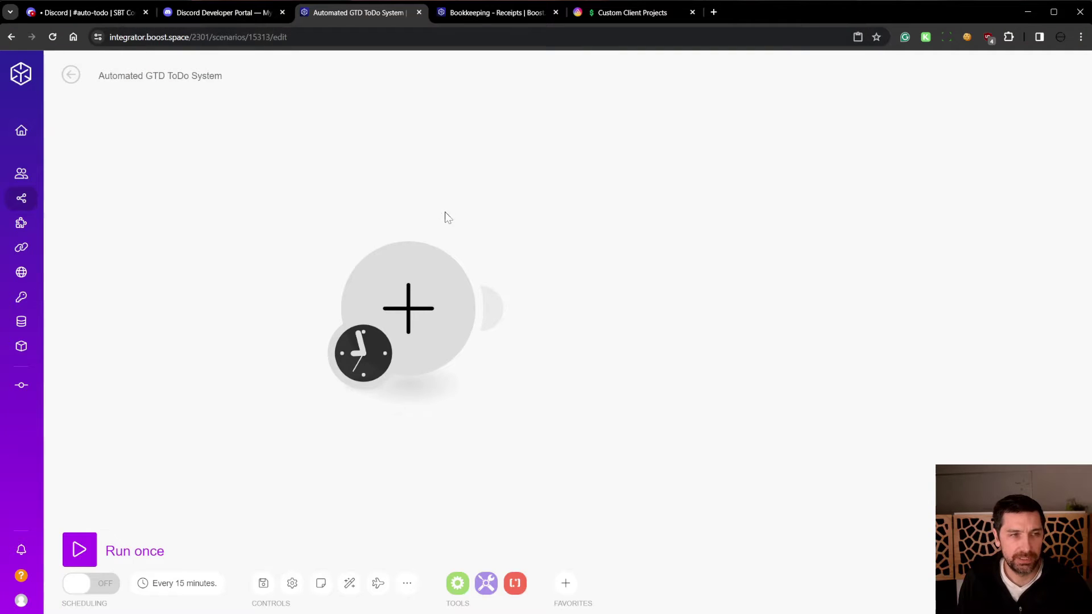
scroll(461, 147, "left", 3)
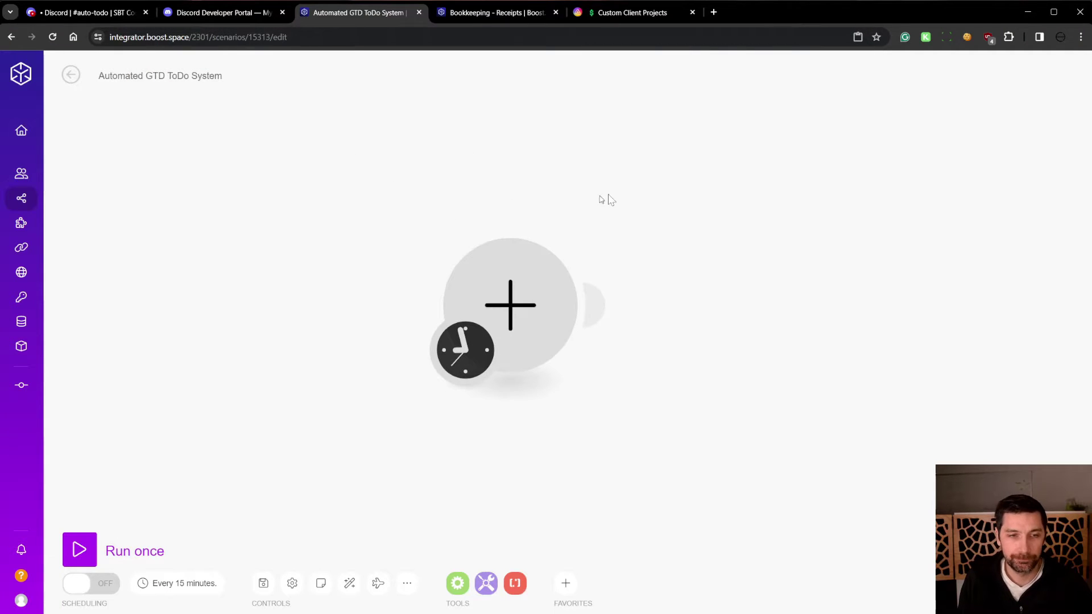
scroll(606, 199, "right", 3)
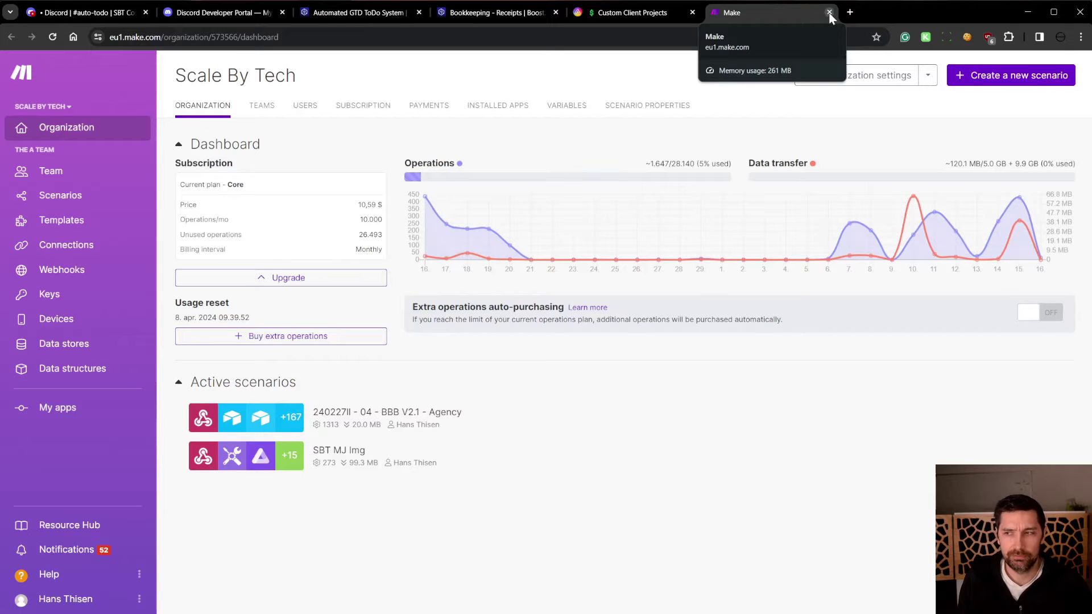
Step: Close the Make dashboard and return to Discord's #auto-todo channel
left_click(829, 13)
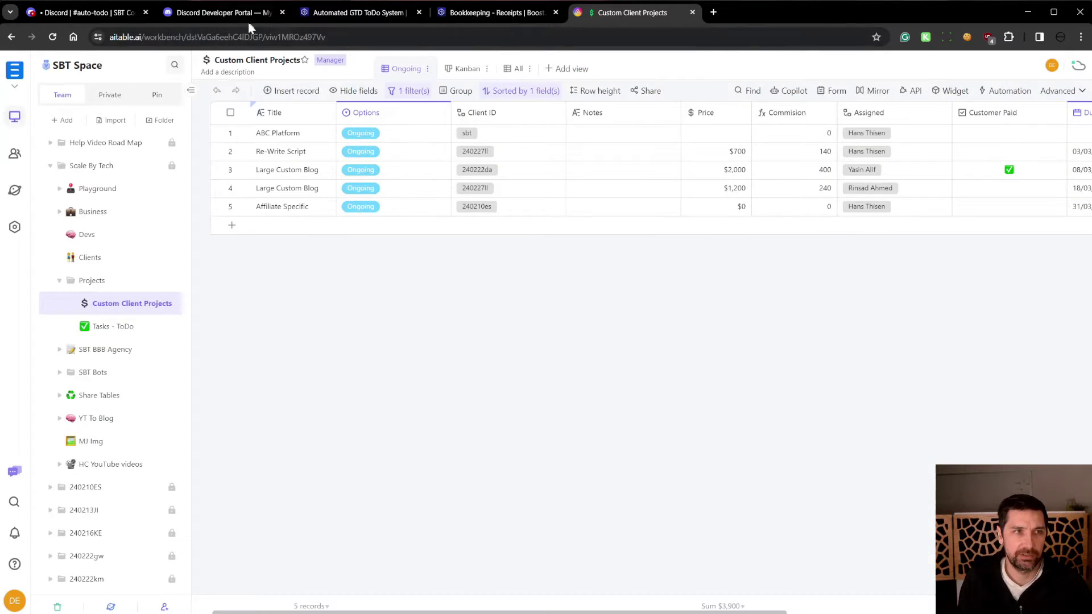
left_click(248, 15)
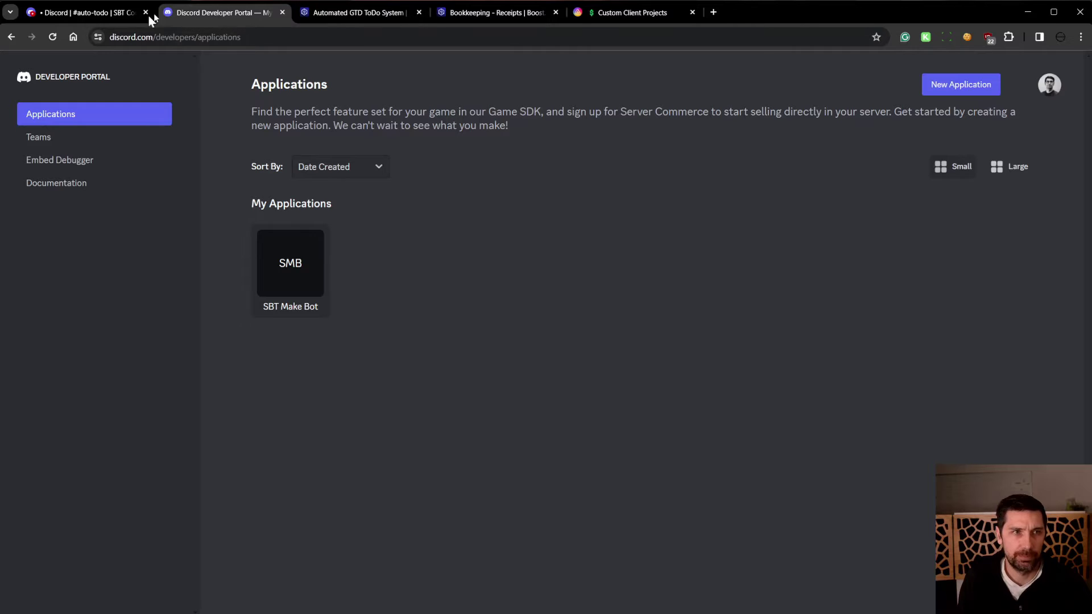
left_click(127, 13)
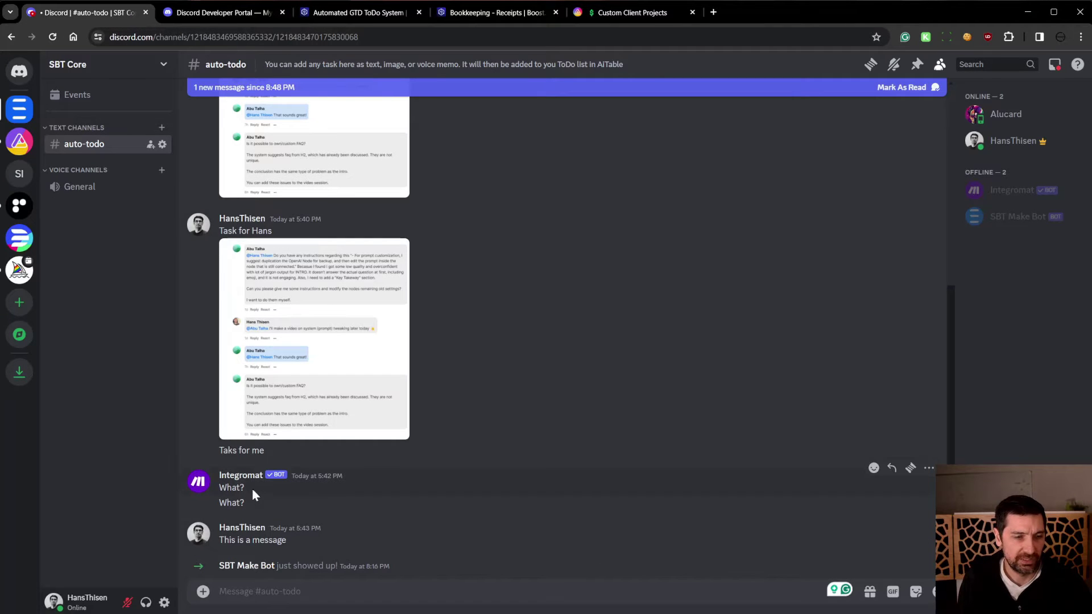
Step: Review the What? and test messages in #auto-todo, then return to the Developer Portal Applications list
left_click_drag(248, 490, 219, 491)
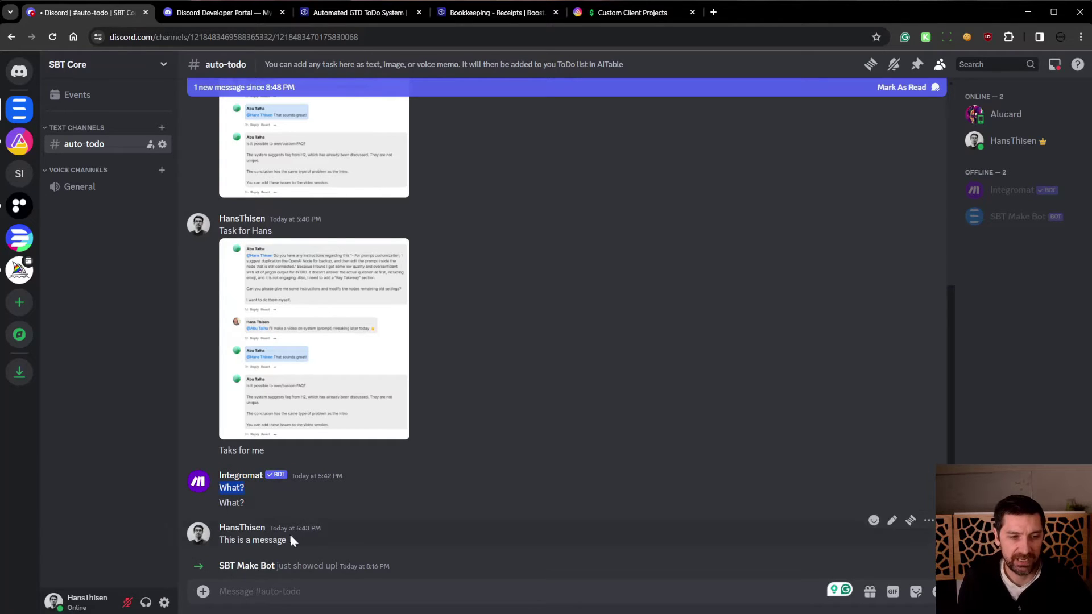
left_click_drag(293, 541, 253, 540)
scroll(361, 263, "up", 1)
scroll(361, 263, "up", 5)
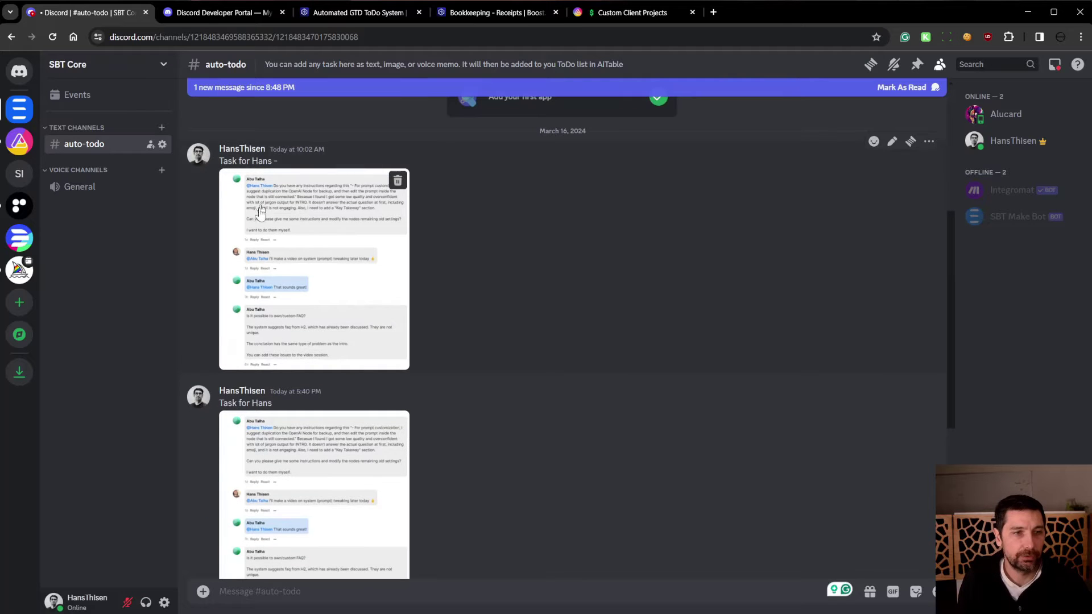
scroll(317, 342, "down", 5)
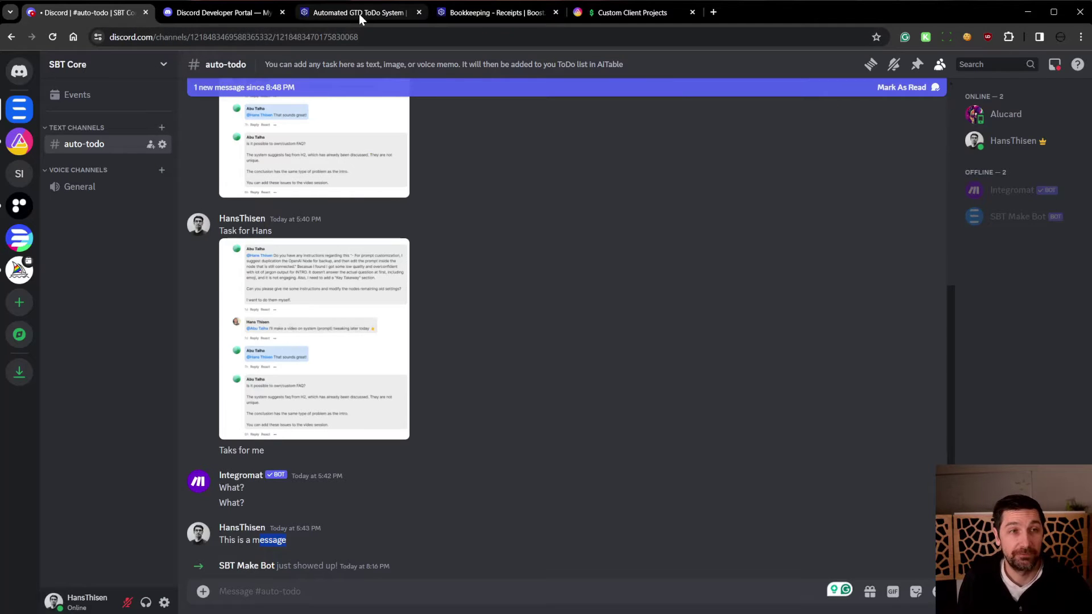
left_click(200, 14)
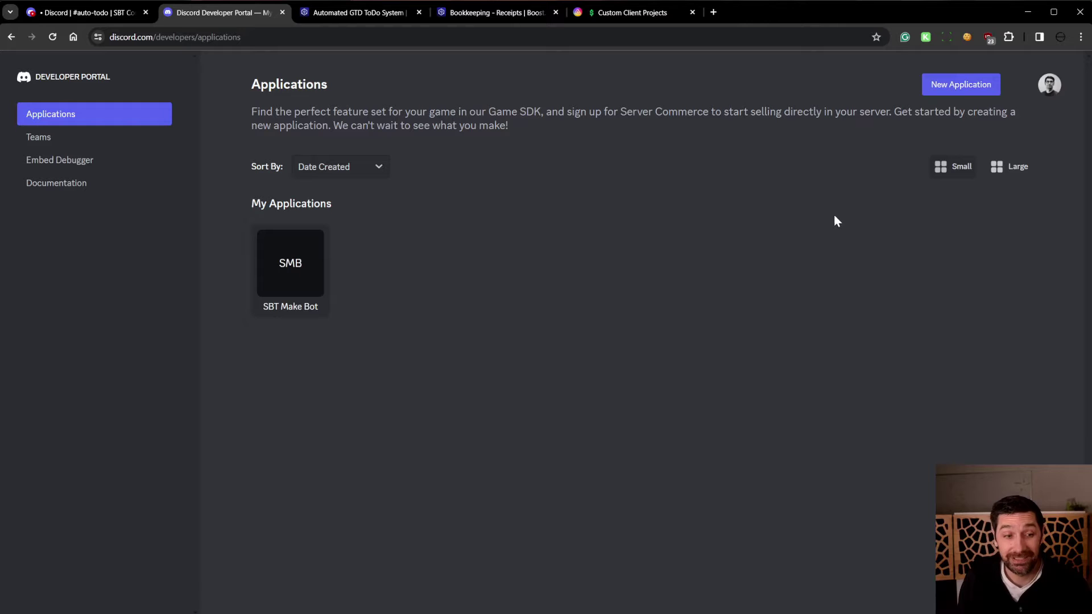
Step: Create a new Discord application named 'Test Bost', agreeing to the developer terms
left_click(954, 91)
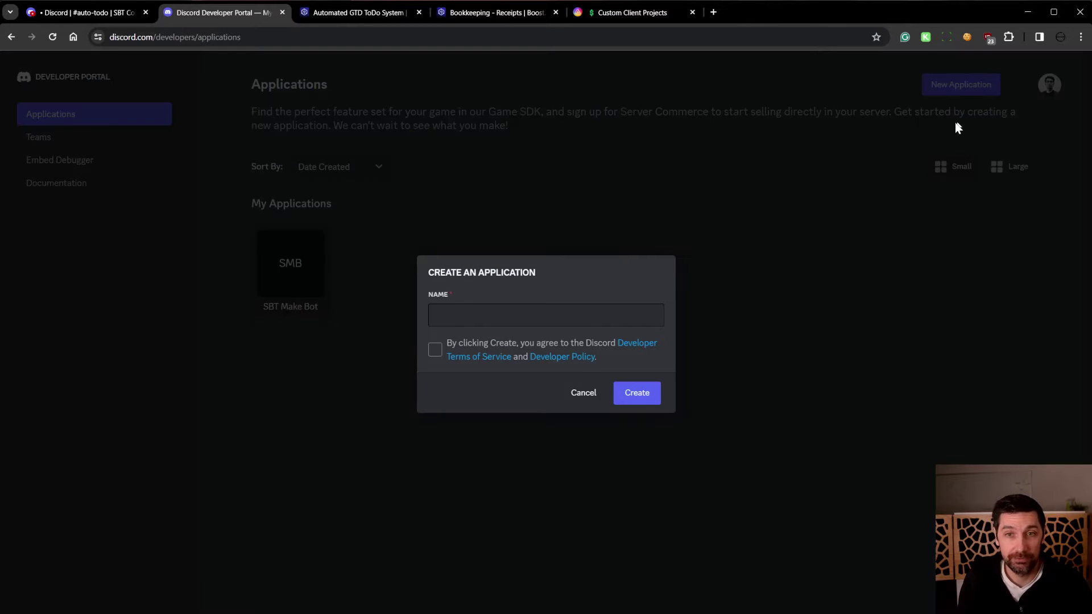
left_click(537, 313)
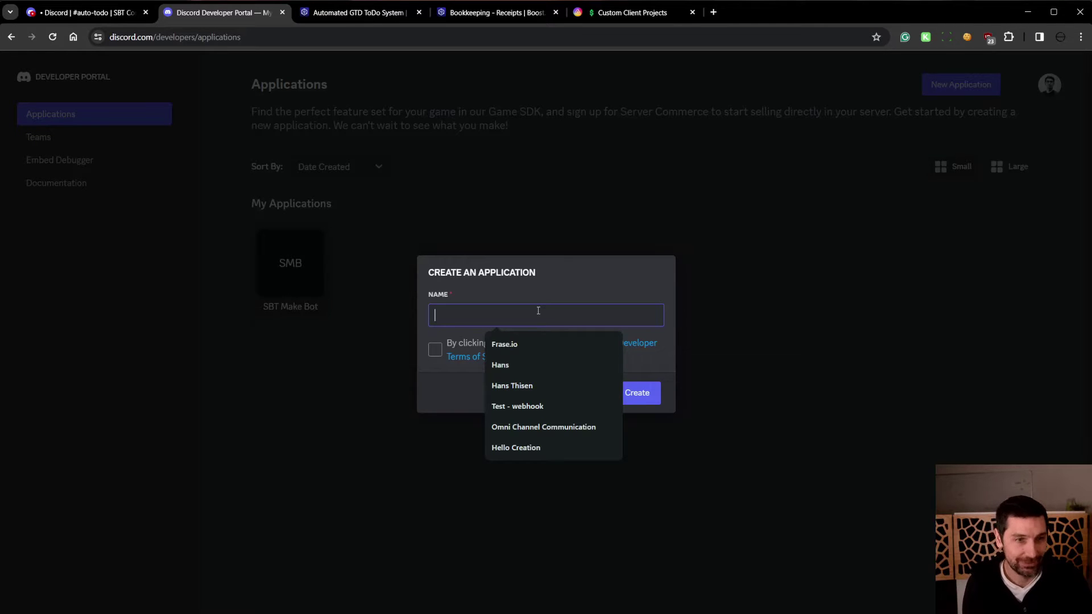
type("Test ")
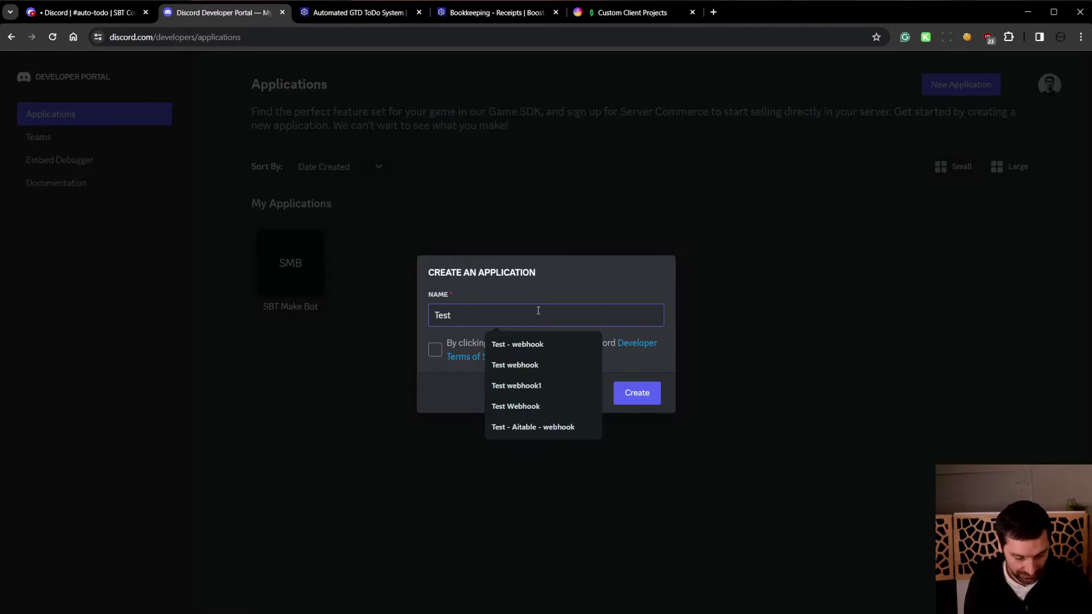
type("Bost")
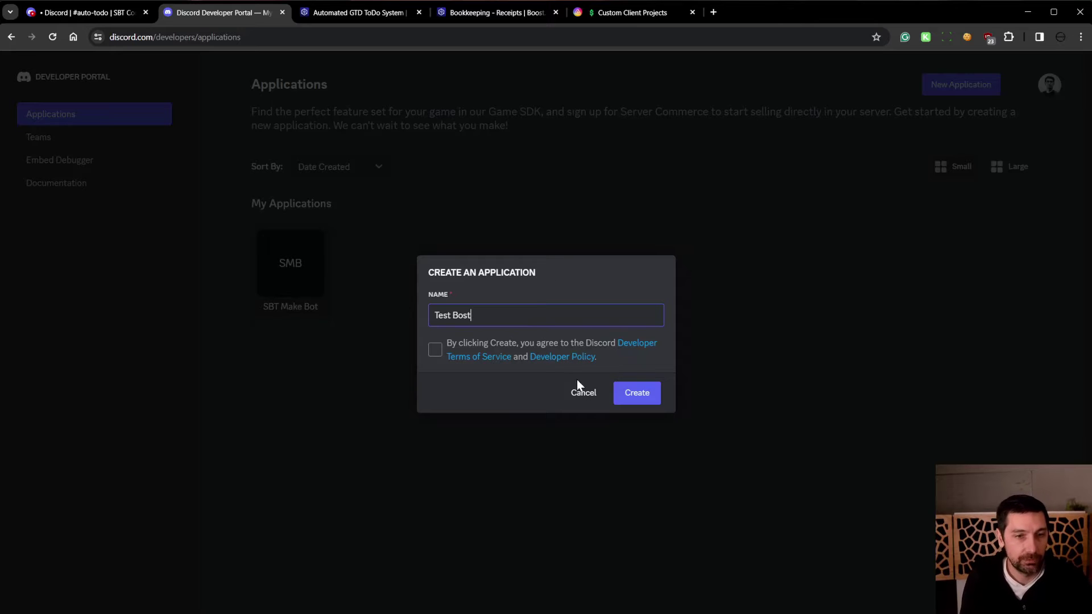
left_click(581, 393)
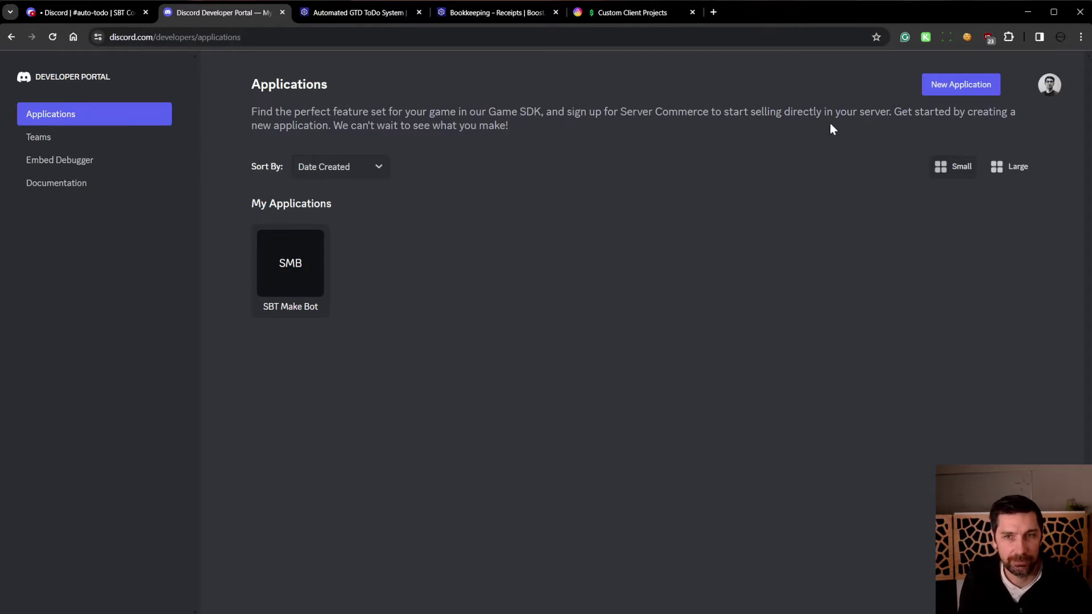
left_click(958, 90)
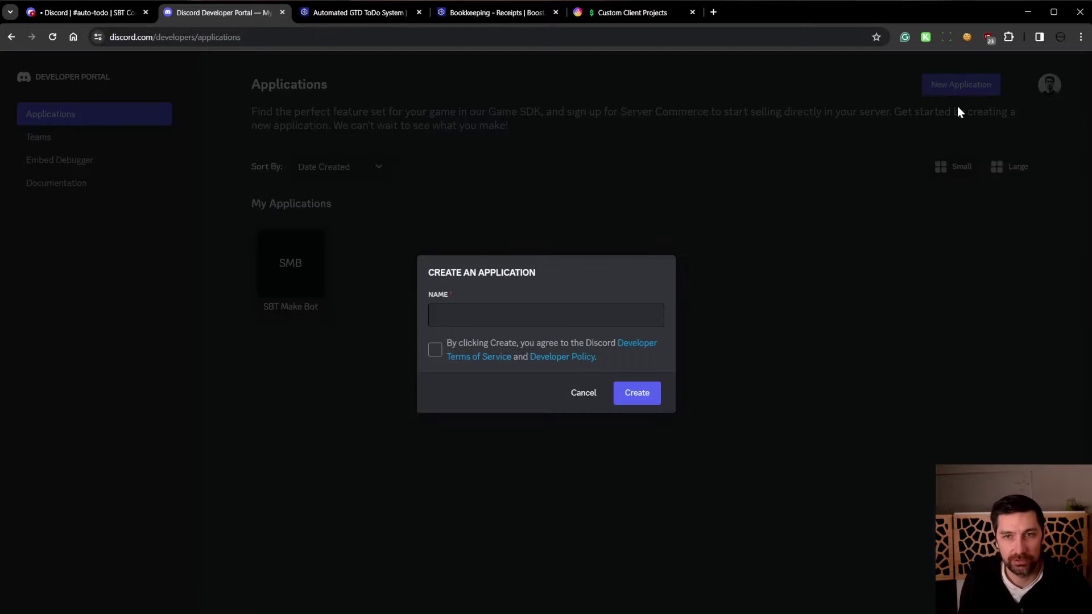
left_click(604, 316)
type("Test")
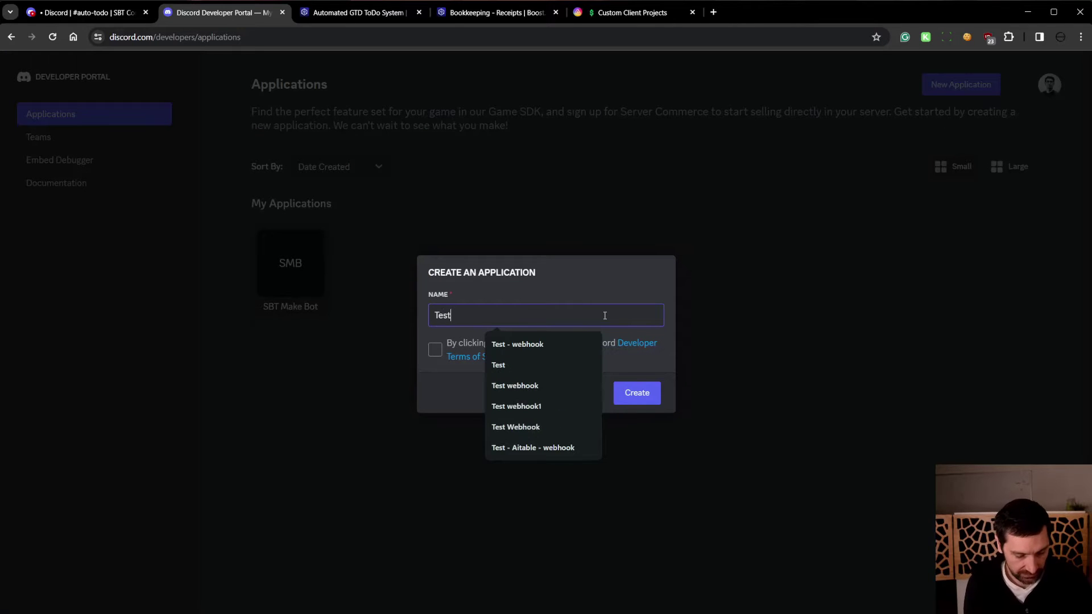
type(" Bost")
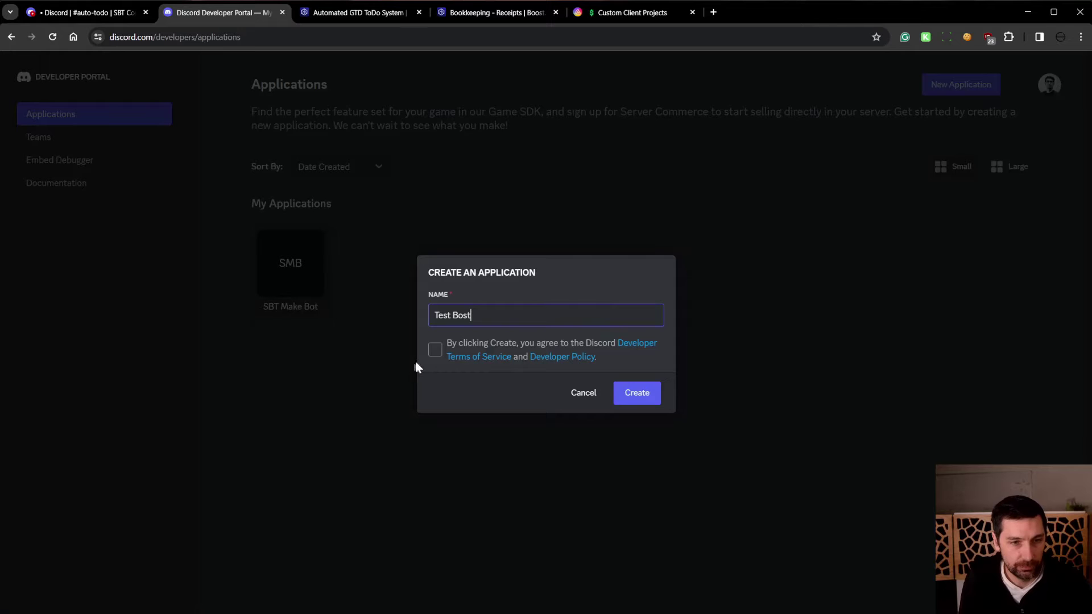
left_click(435, 349)
left_click(646, 397)
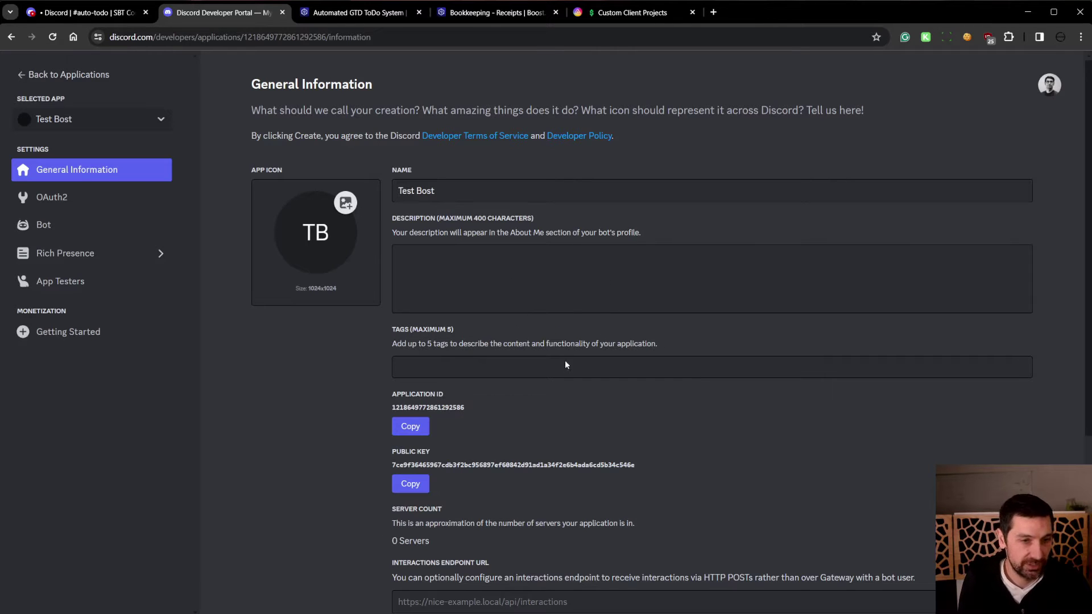
Step: Select the new application's ID and public key on the General Information page
left_click_drag(473, 408, 390, 407)
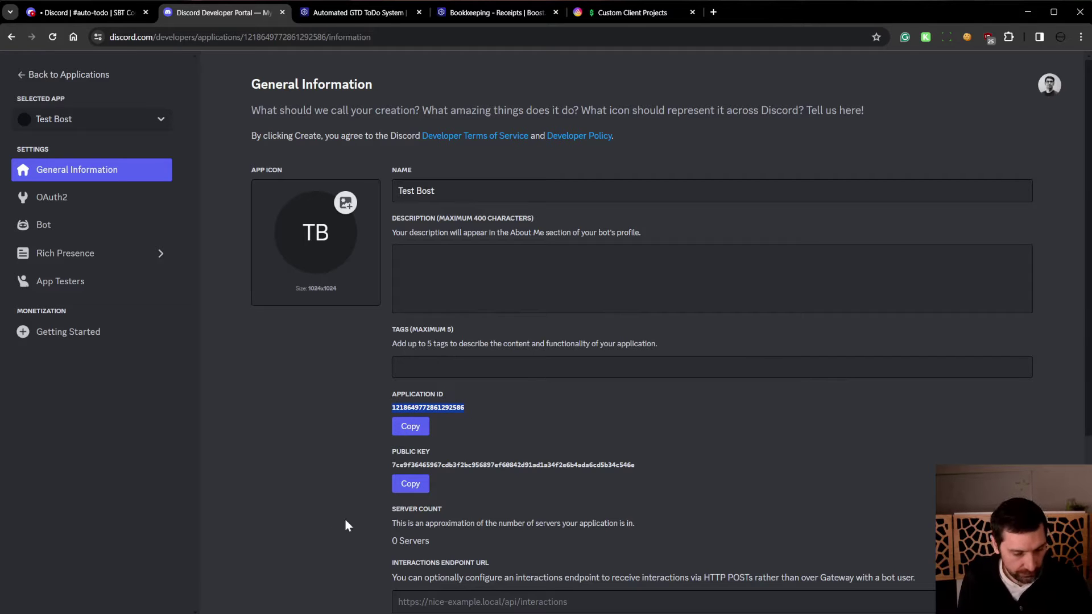
key("alt+Tab")
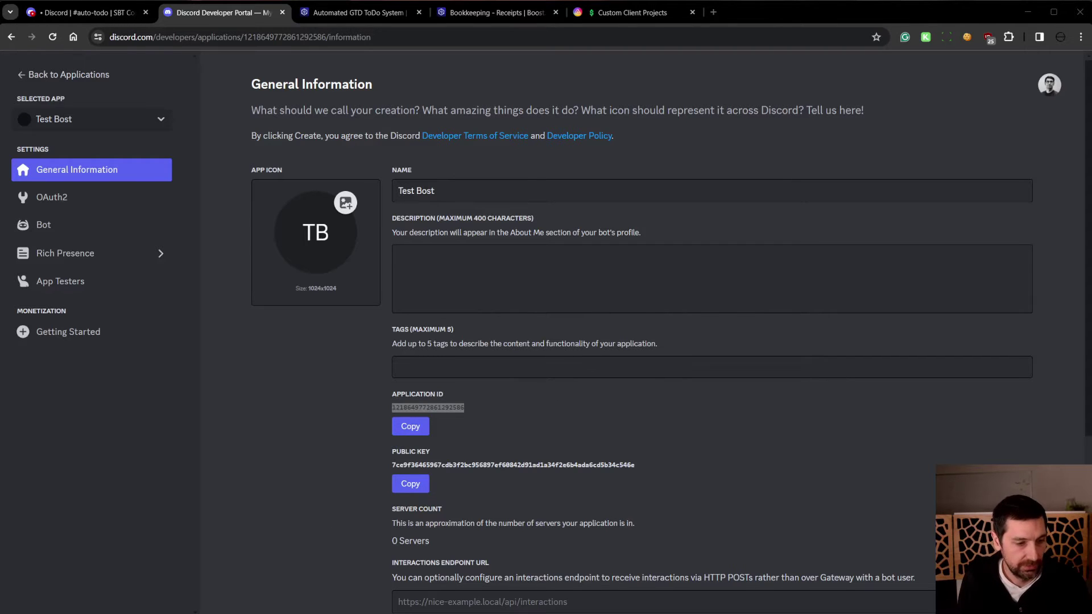
mouse_move(423, 599)
left_mouse_down()
mouse_move(418, 149)
mouse_move(420, 613)
left_mouse_up()
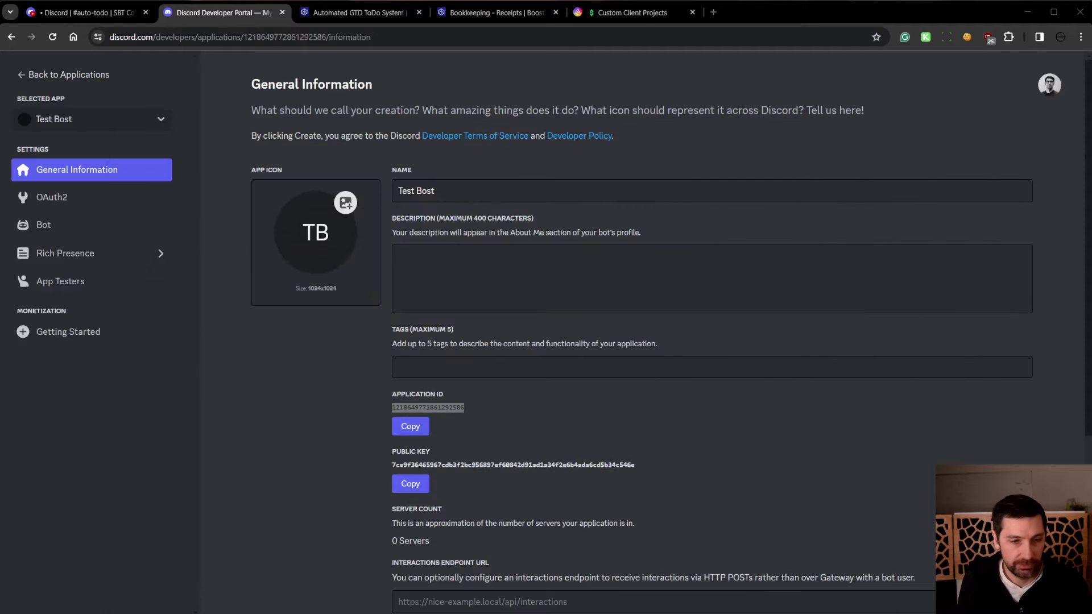
left_click_drag(641, 463, 389, 463)
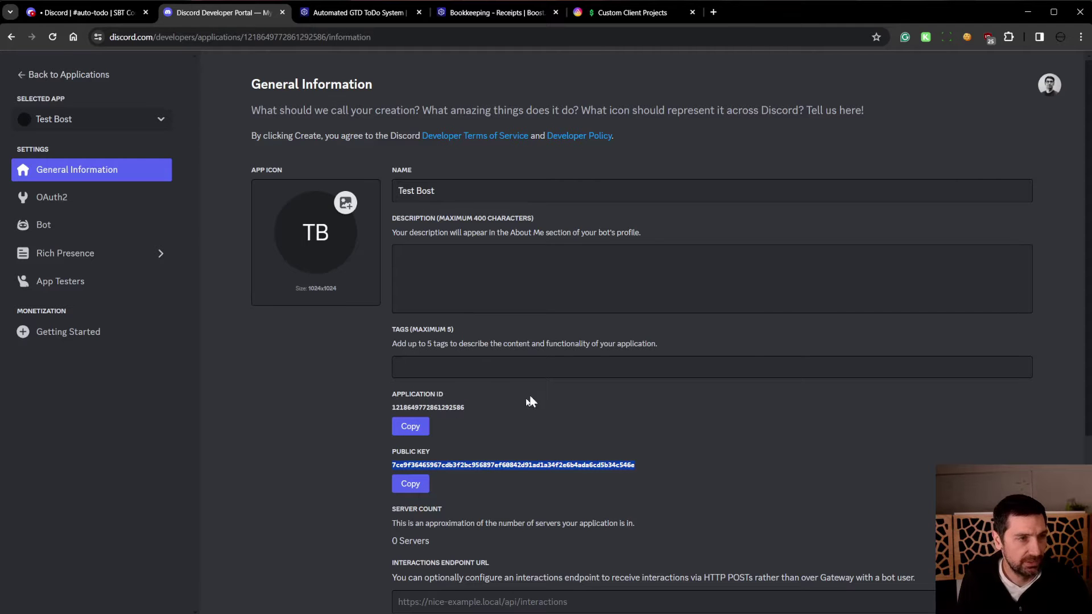
scroll(445, 337, "down", 2)
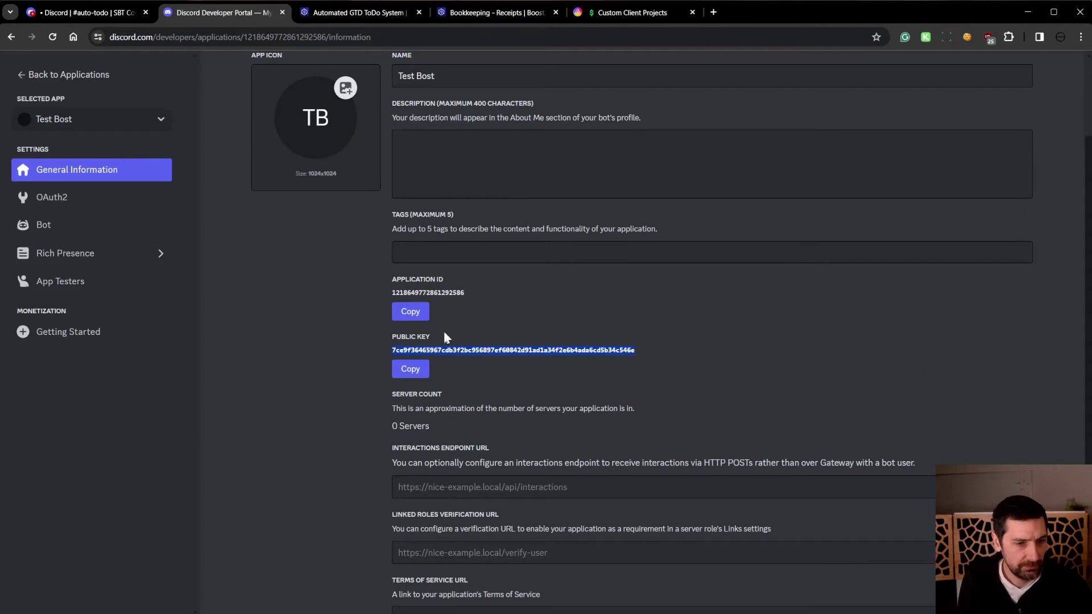
left_click(725, 392)
Step: Go to the Bot settings page for Test Bost
scroll(604, 346, "down", 3)
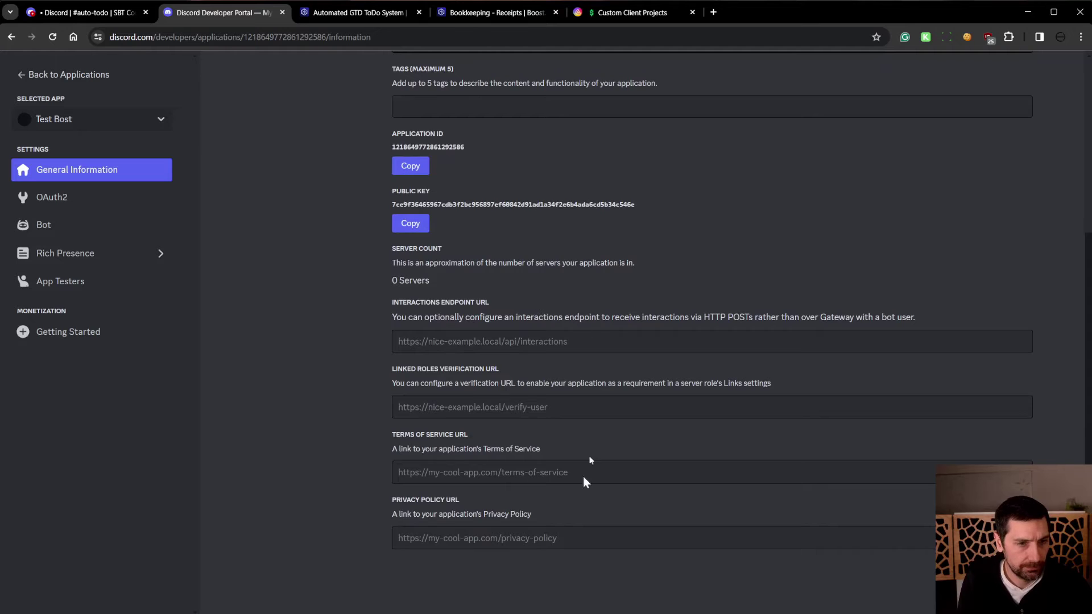
scroll(333, 227, "up", 5)
left_click(126, 233)
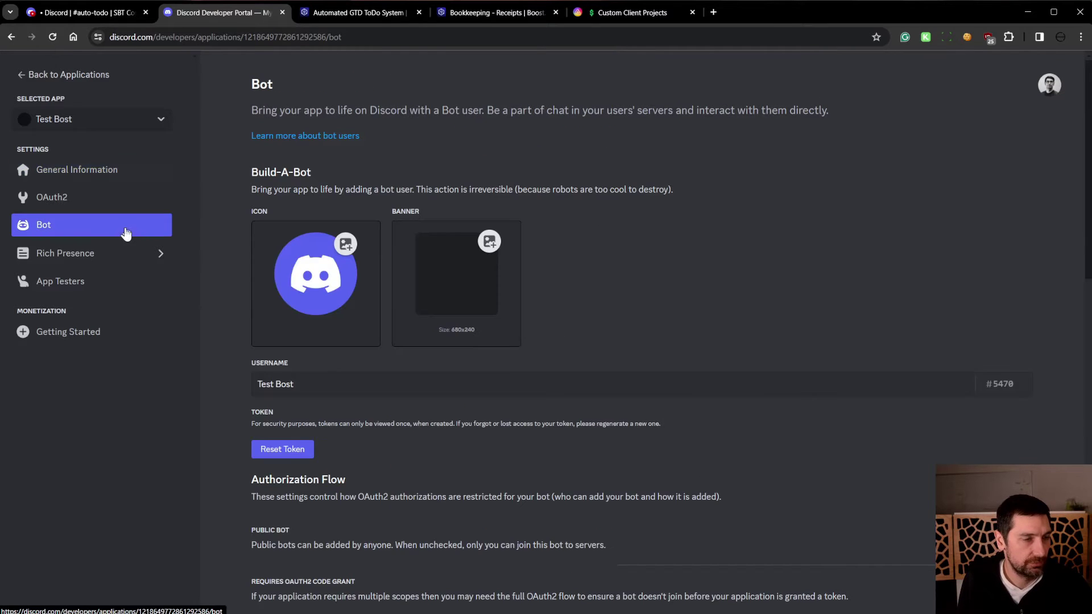
Step: Reset the Test Bost bot token, confirming with the authentication code
scroll(304, 218, "down", 3)
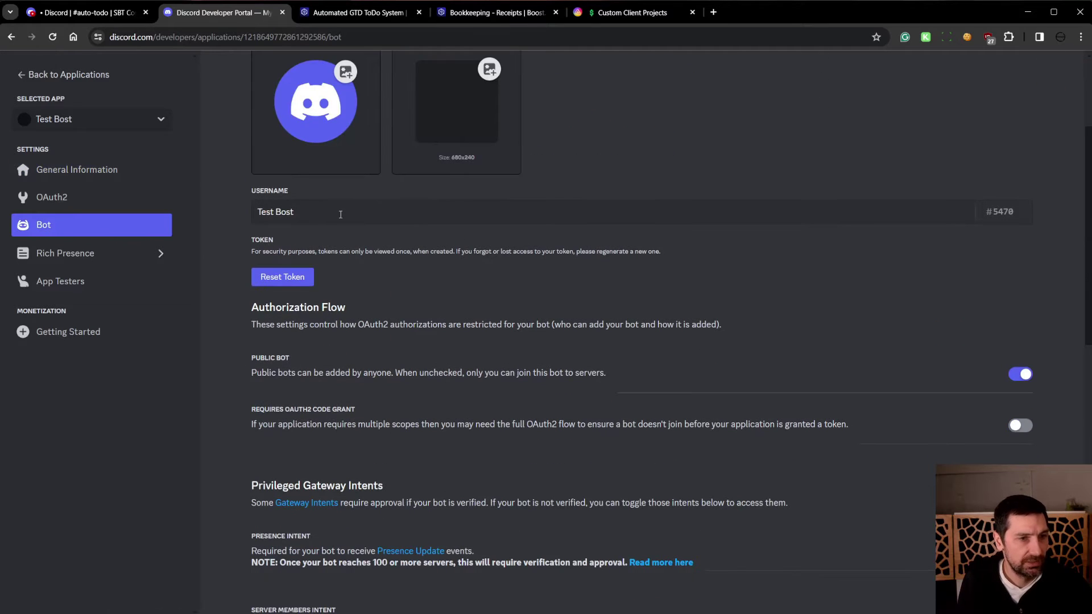
left_click(290, 277)
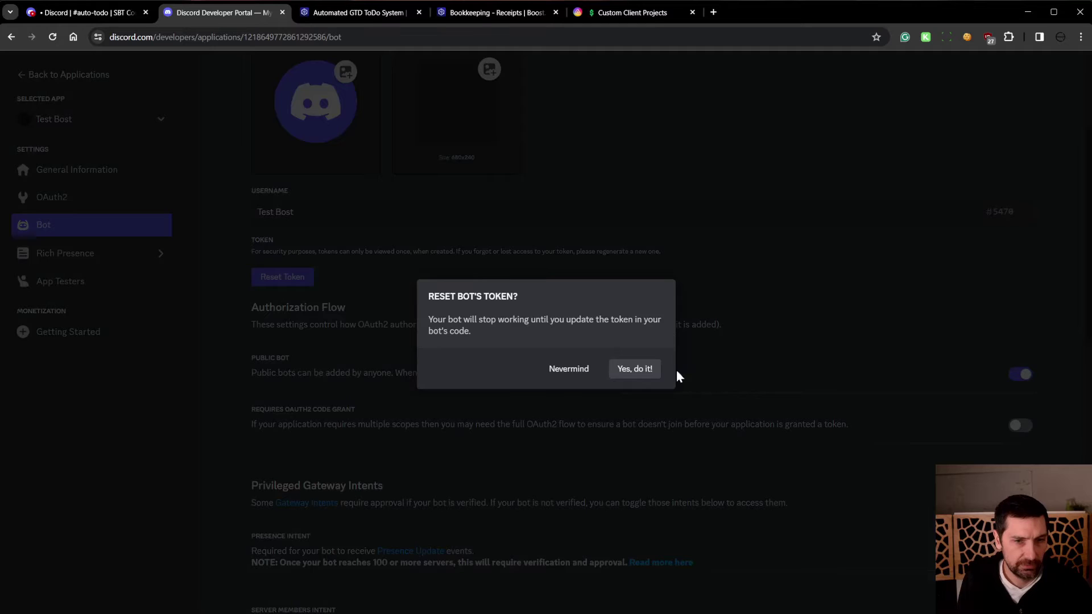
left_click(636, 371)
left_click(539, 326)
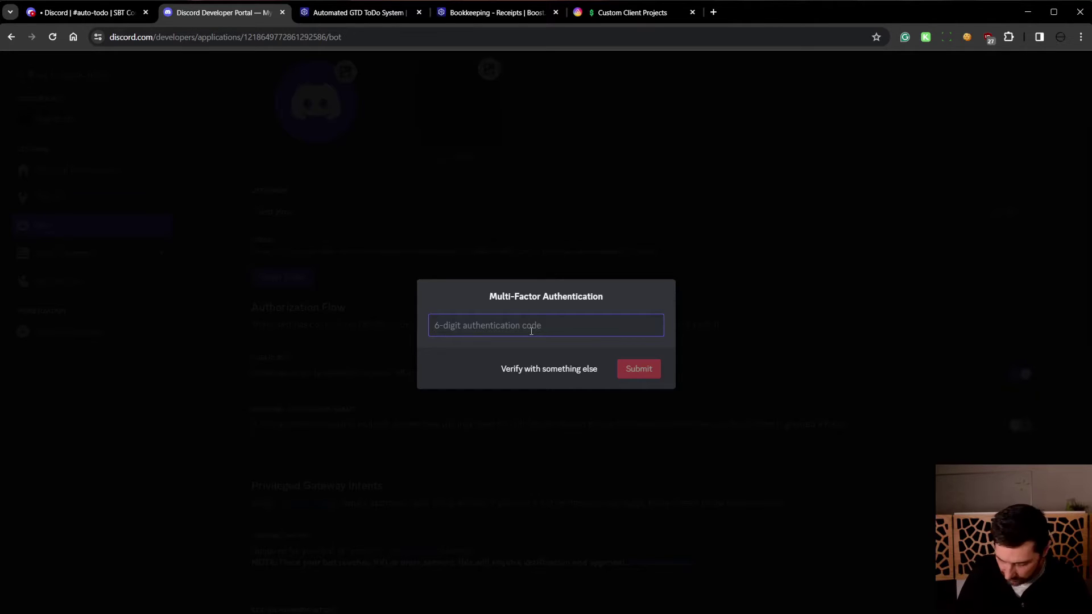
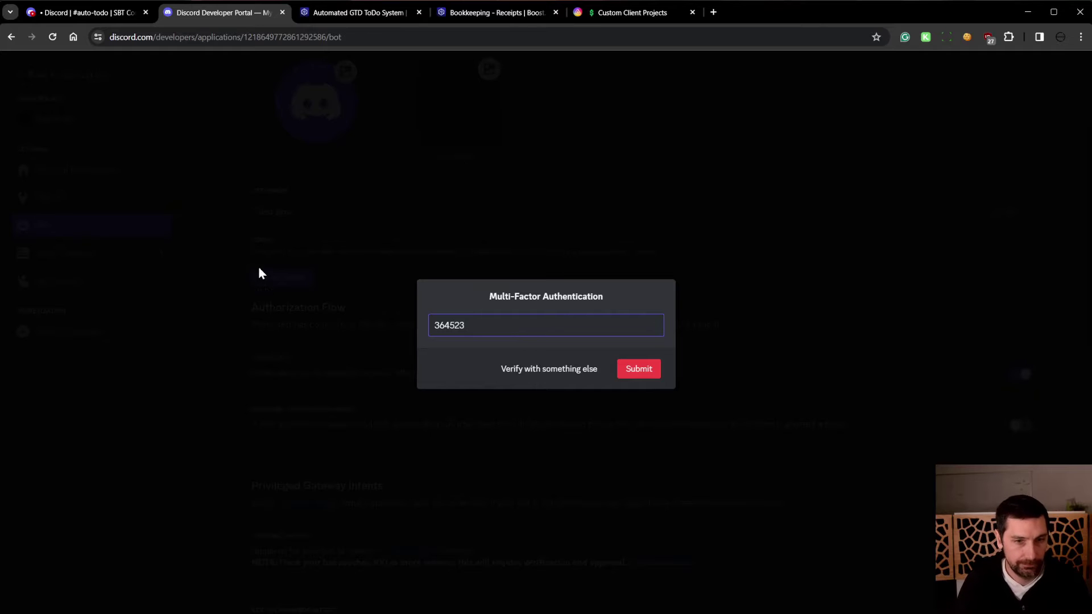
left_click(636, 369)
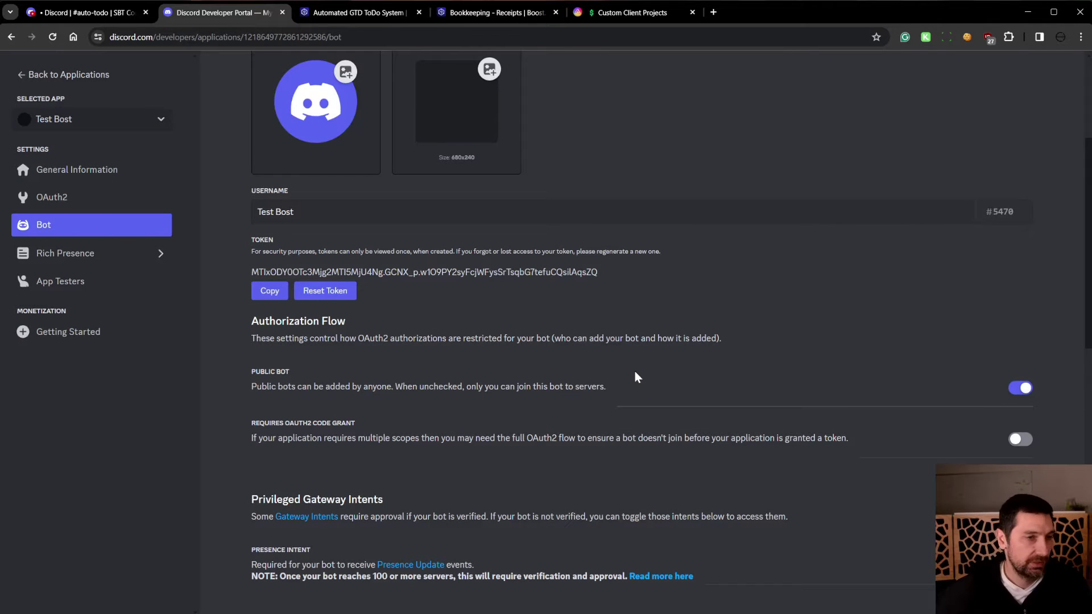
Step: Copy the new bot token into the notes file after 'Bot Token'
left_click_drag(602, 272, 252, 274)
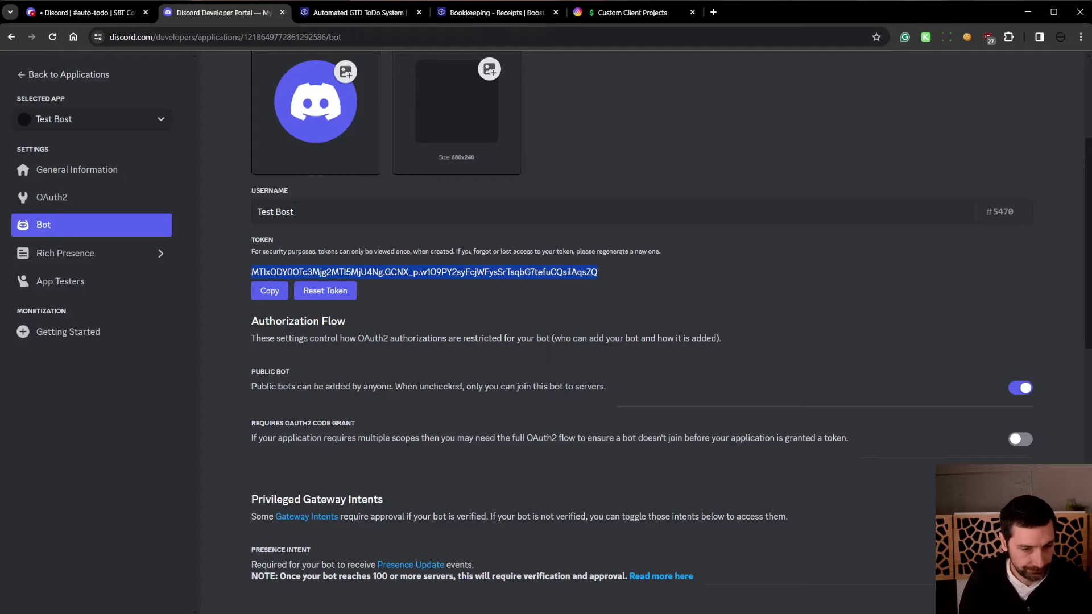
key("ctrl+c")
key("alt+Tab")
left_click(344, 346)
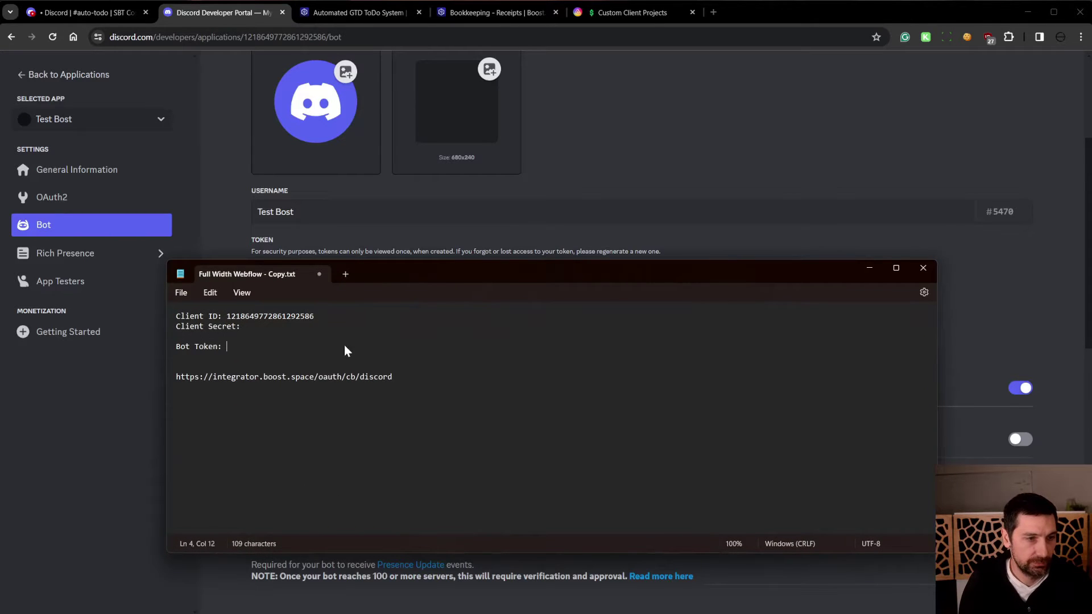
key("ctrl+v")
left_click_drag(482, 274, 472, 414)
key("alt+Tab")
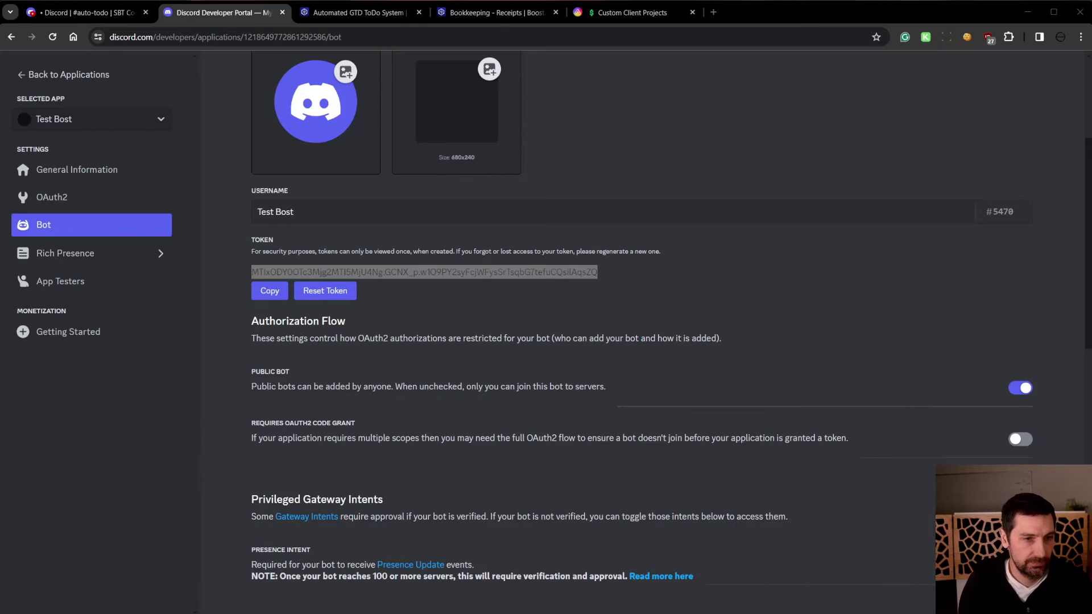
scroll(413, 365, "down", 5)
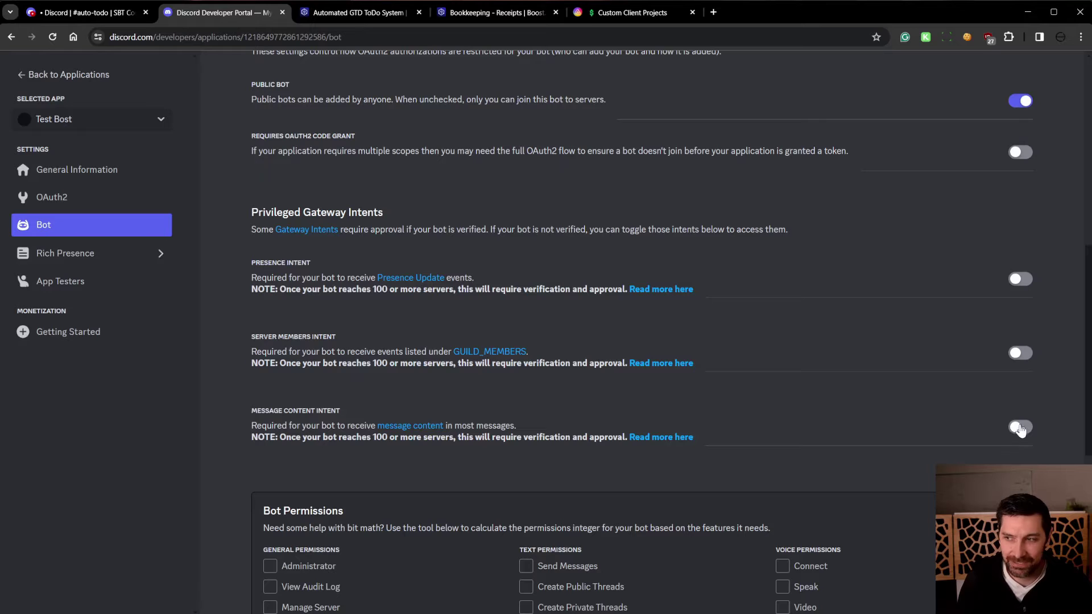
Step: Turn on the Message Content Intent and save the change
left_click_drag(258, 410, 357, 408)
left_click(358, 409)
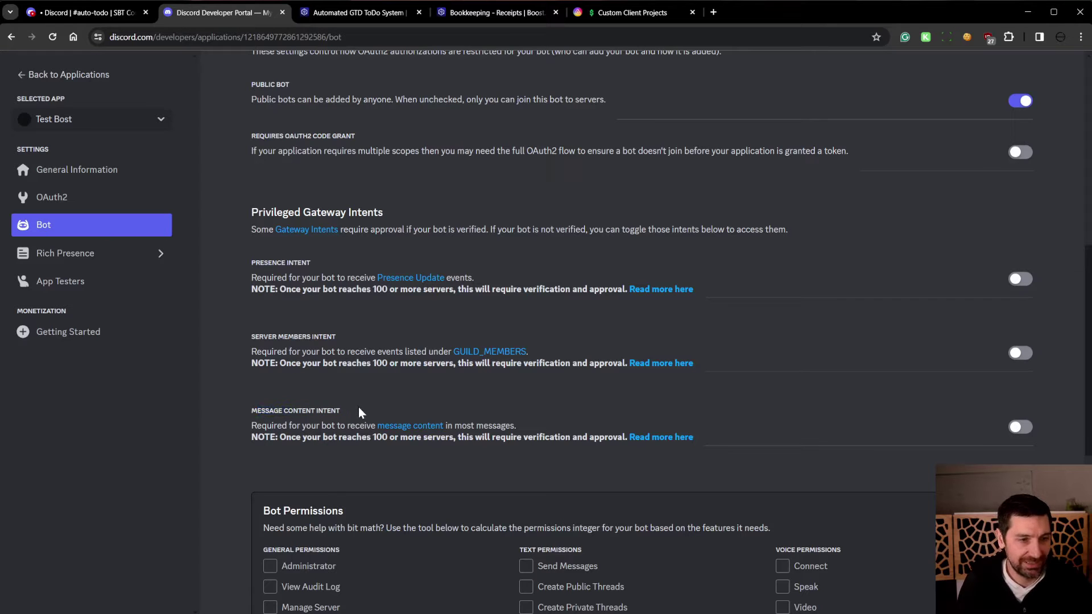
left_click(1020, 427)
left_click(879, 486)
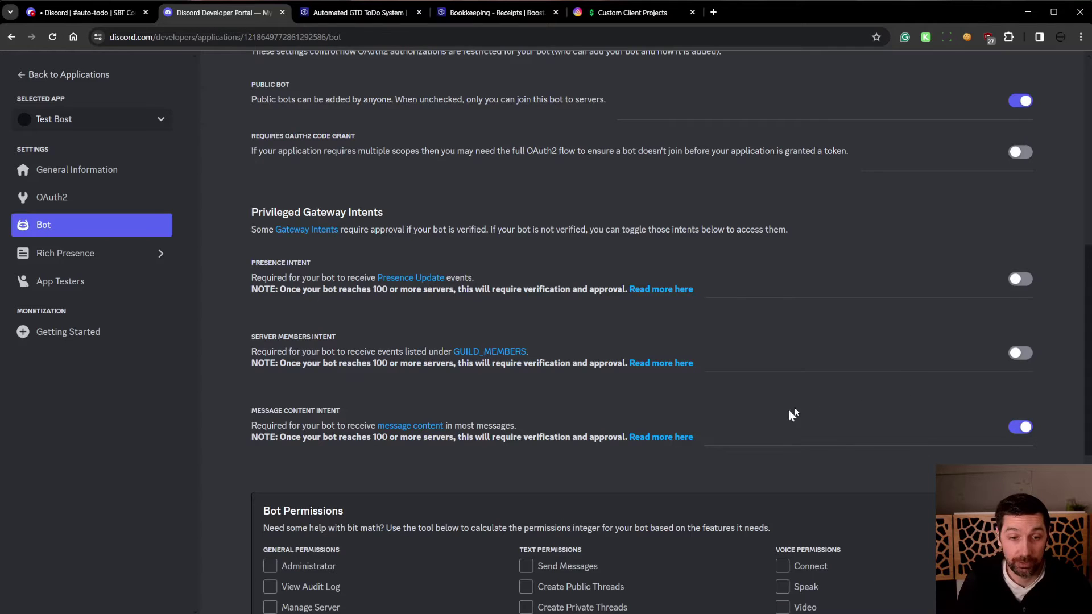
Step: Grant Administrator permission, open OAuth2 settings, then switch to the Automated GTD ToDo System scenario
scroll(756, 402, "down", 4)
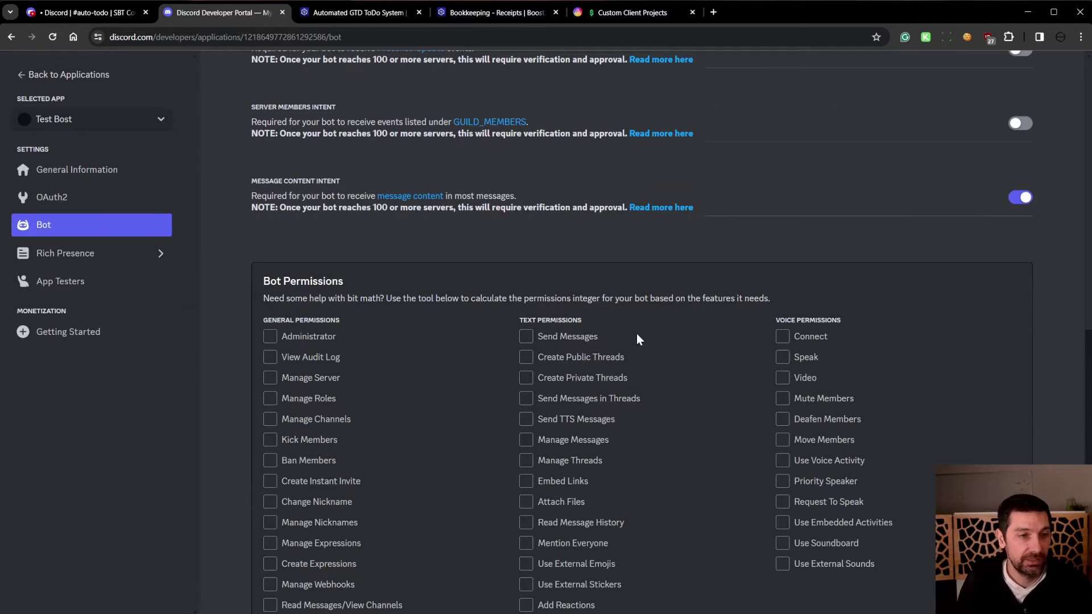
left_click(270, 338)
scroll(471, 288, "down", 3)
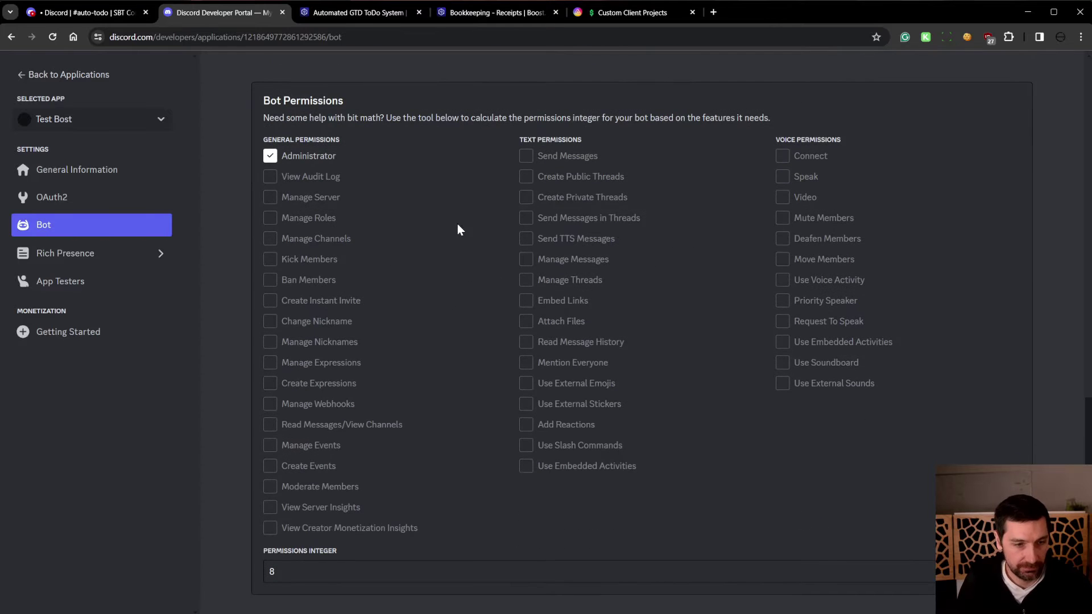
scroll(574, 404, "up", 6)
scroll(756, 377, "down", 6)
scroll(913, 488, "up", 4)
scroll(782, 406, "up", 2)
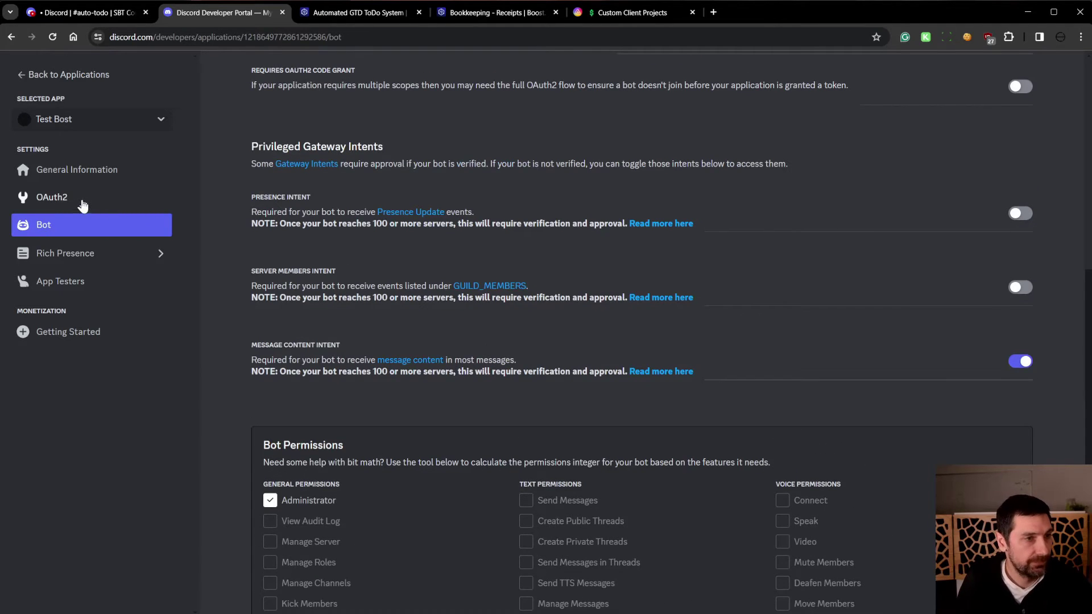
scroll(635, 321, "up", 9)
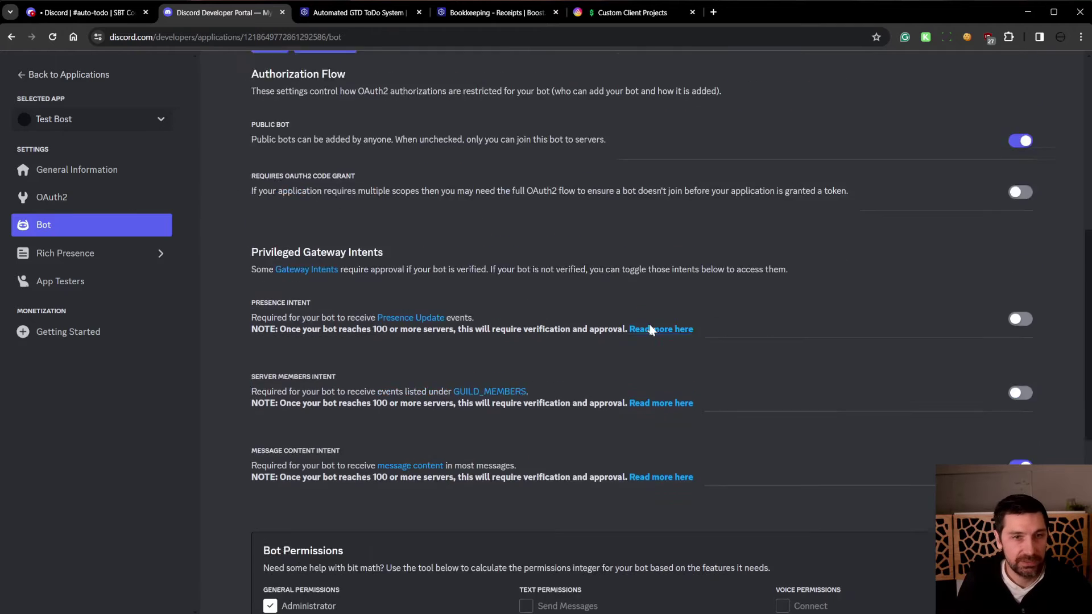
left_click(119, 203)
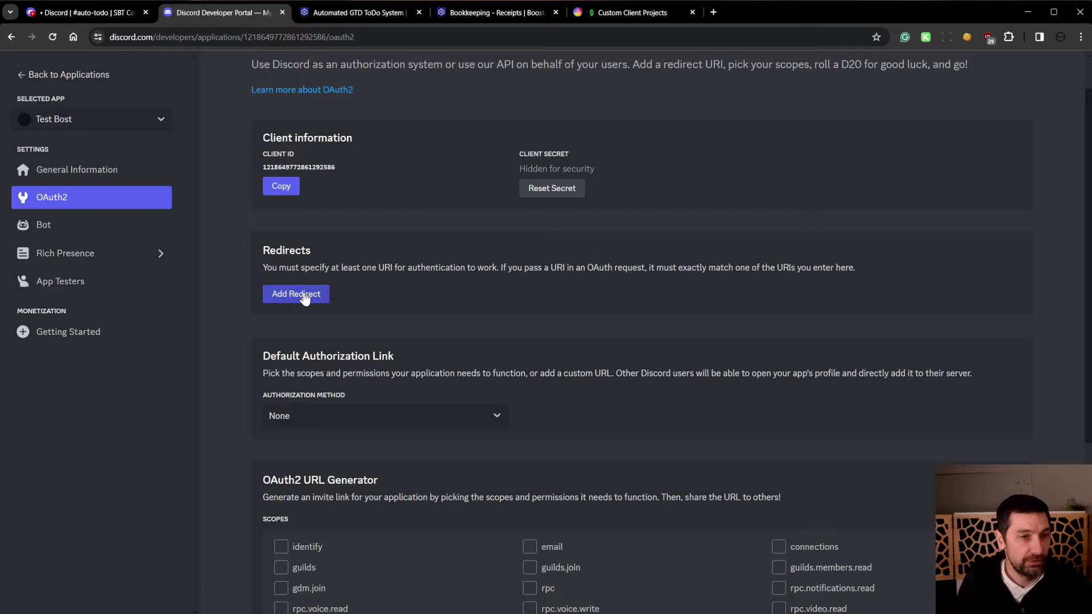
left_click(339, 12)
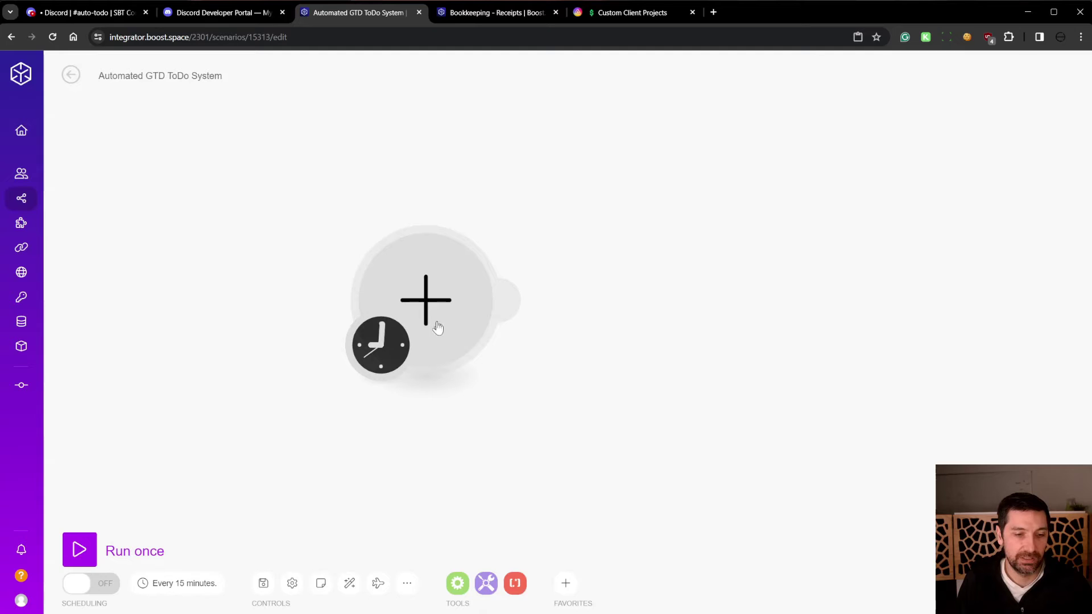
Step: Open and dismiss the module app picker, then return to the Developer Portal OAuth2 page
left_click(409, 289)
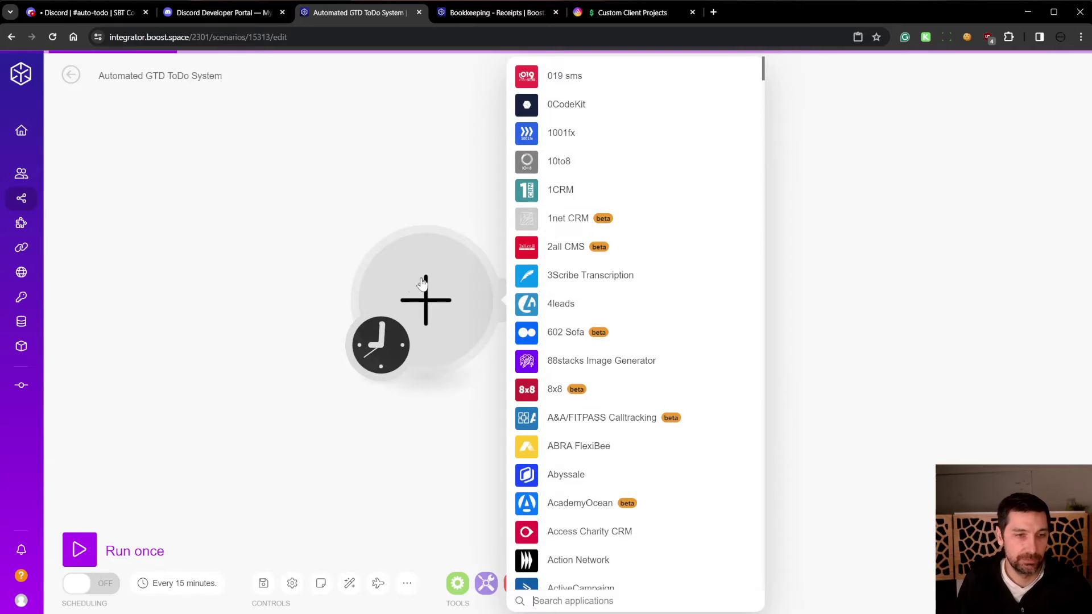
left_click(250, 208)
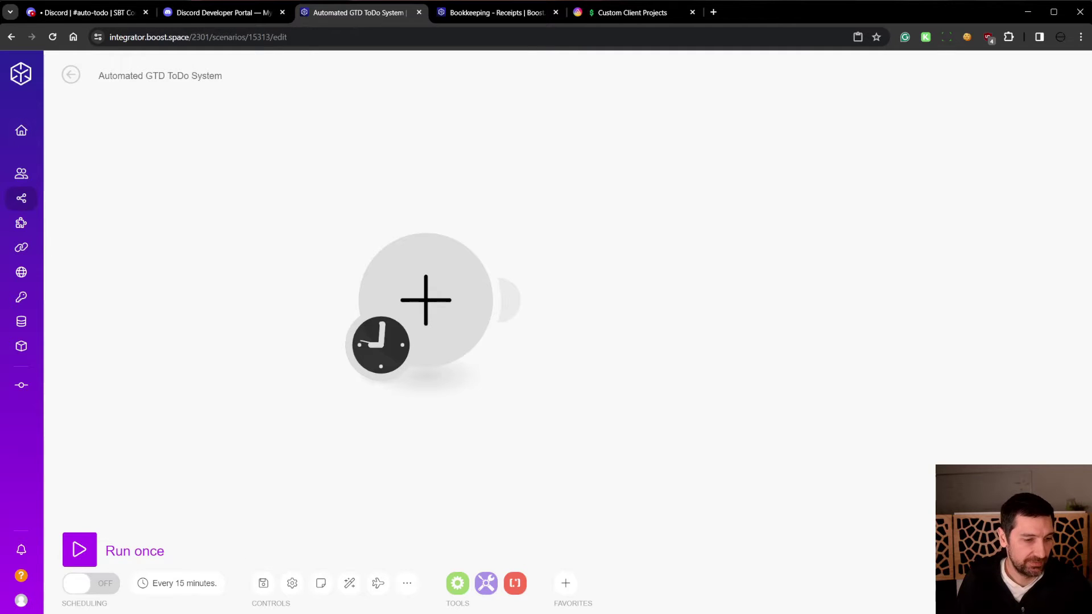
left_click(212, 12)
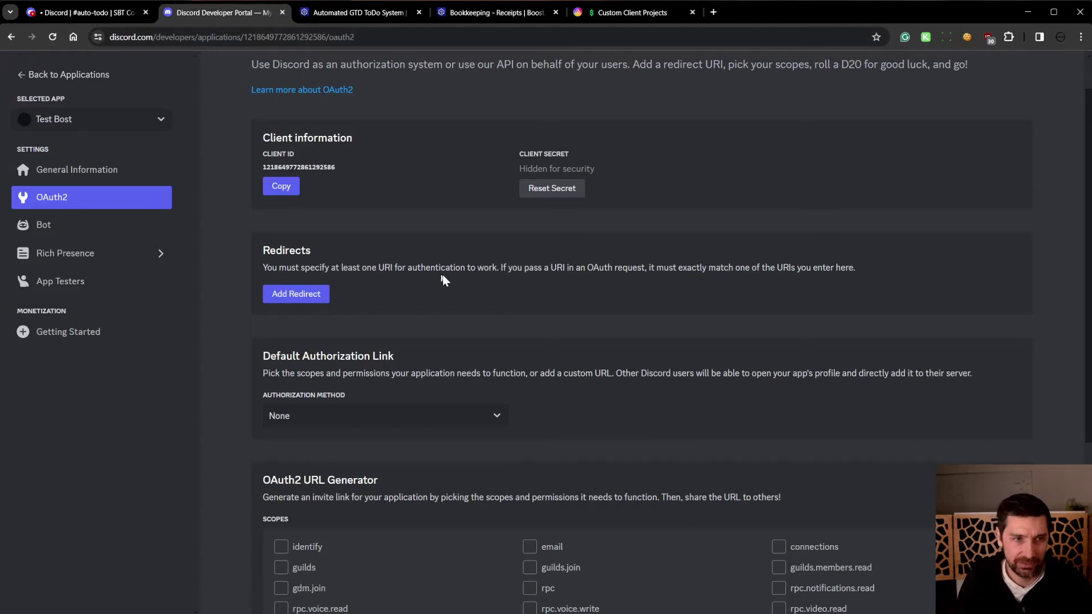
Step: Add the Boost.space callback URL from the notes as a new OAuth2 redirect and save
left_click(297, 293)
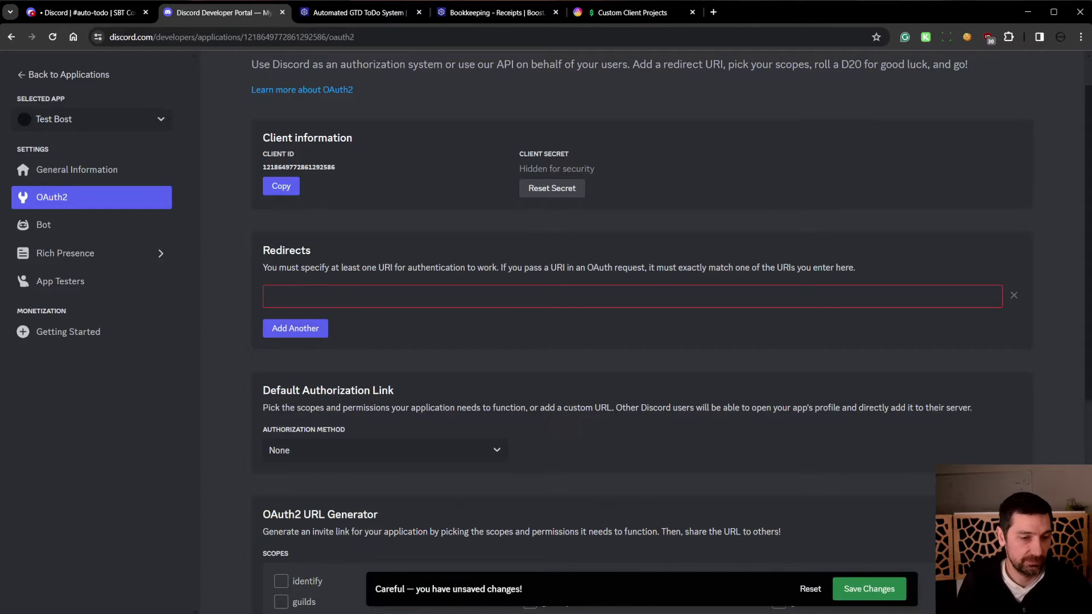
key("alt+Tab")
left_click_drag(357, 500, 137, 501)
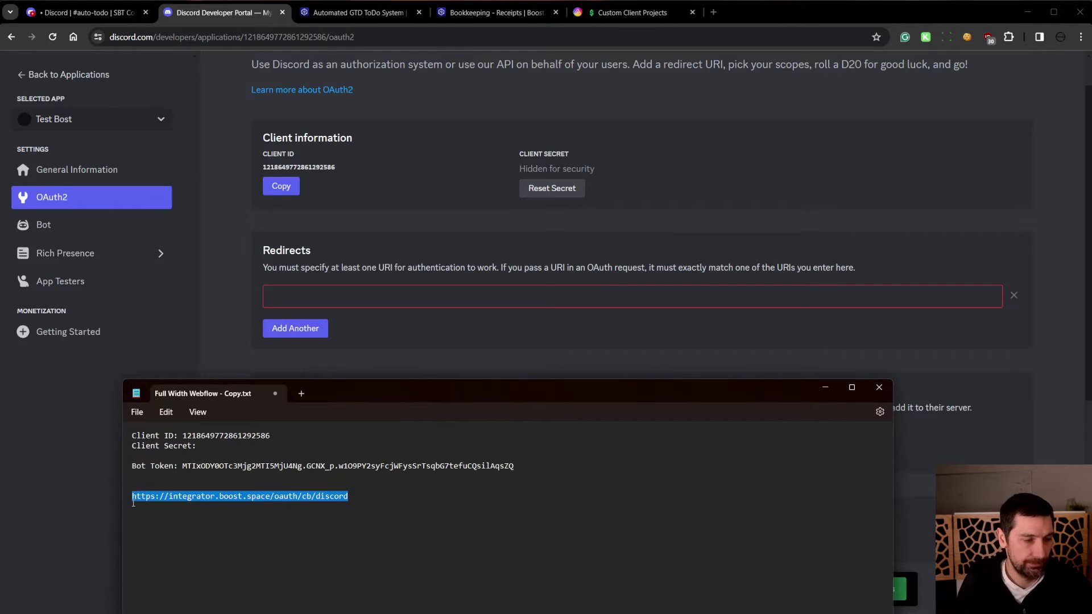
left_click(409, 296)
key("ctrl+v")
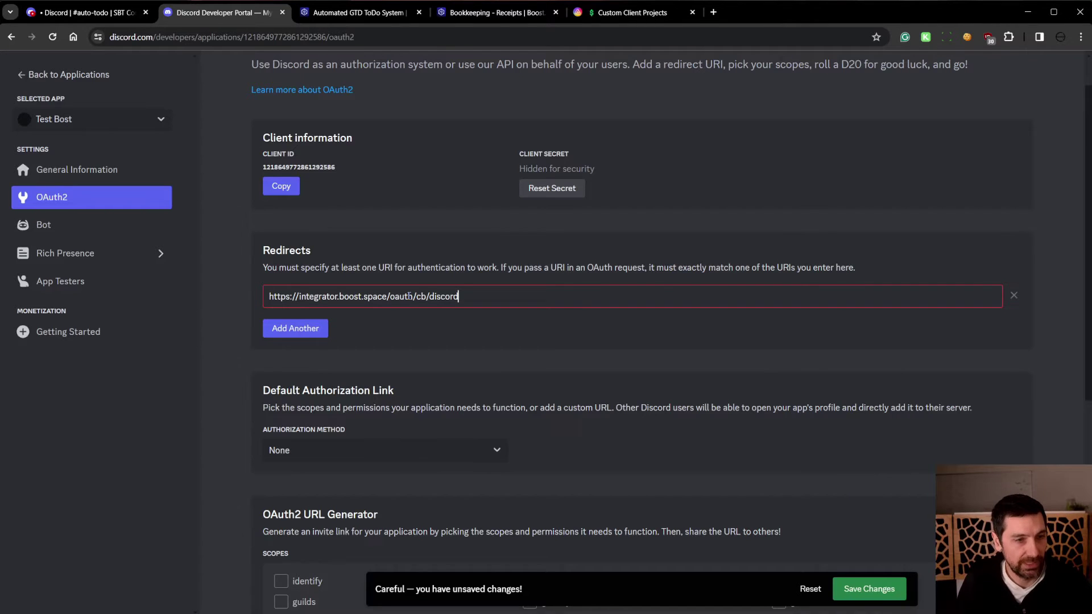
left_click(865, 589)
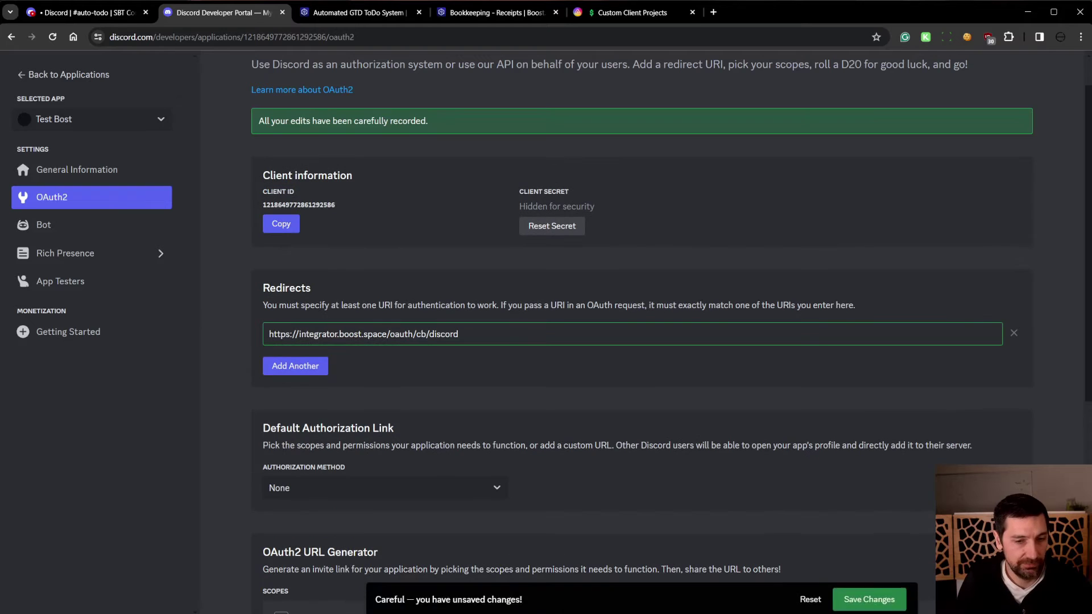
Step: Scroll the OAuth2 page, then switch to the SBT Core #auto-todo channel
scroll(570, 430, "down", 5)
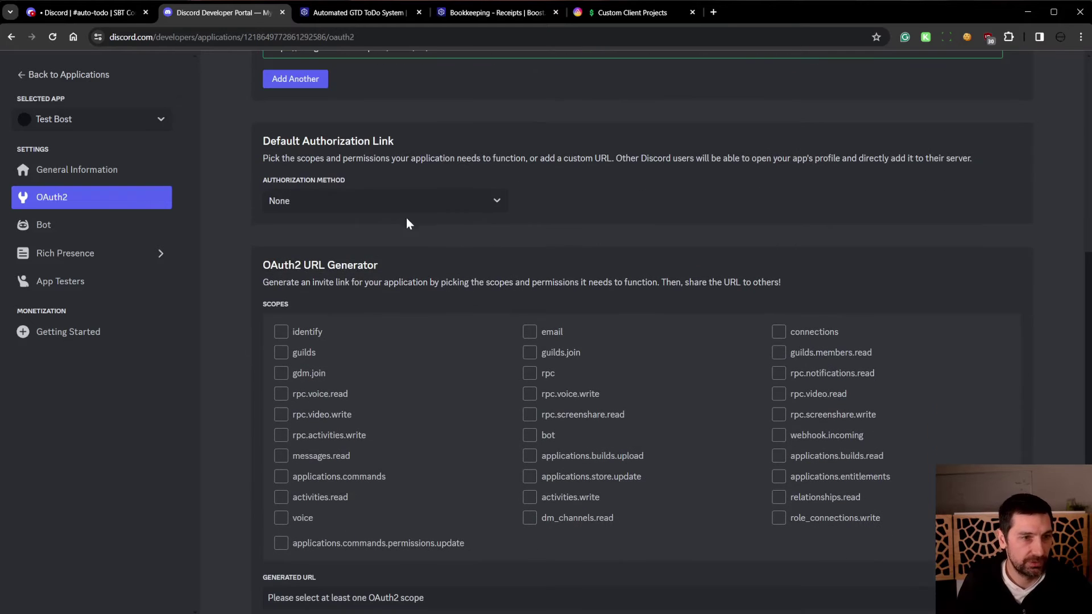
scroll(376, 205, "down", 1)
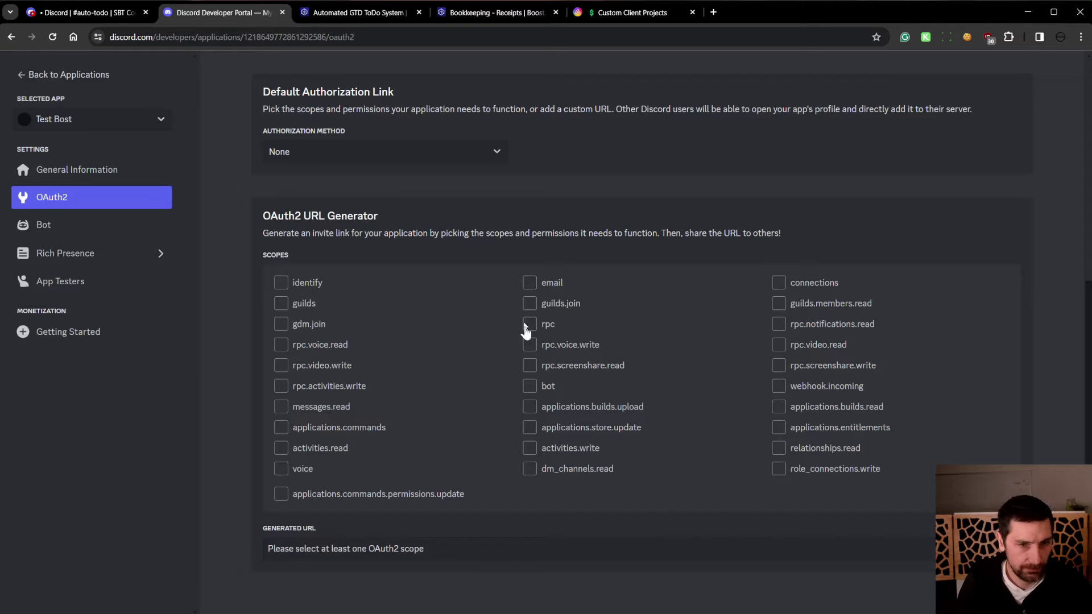
left_click_drag(261, 216, 368, 217)
left_click(429, 300)
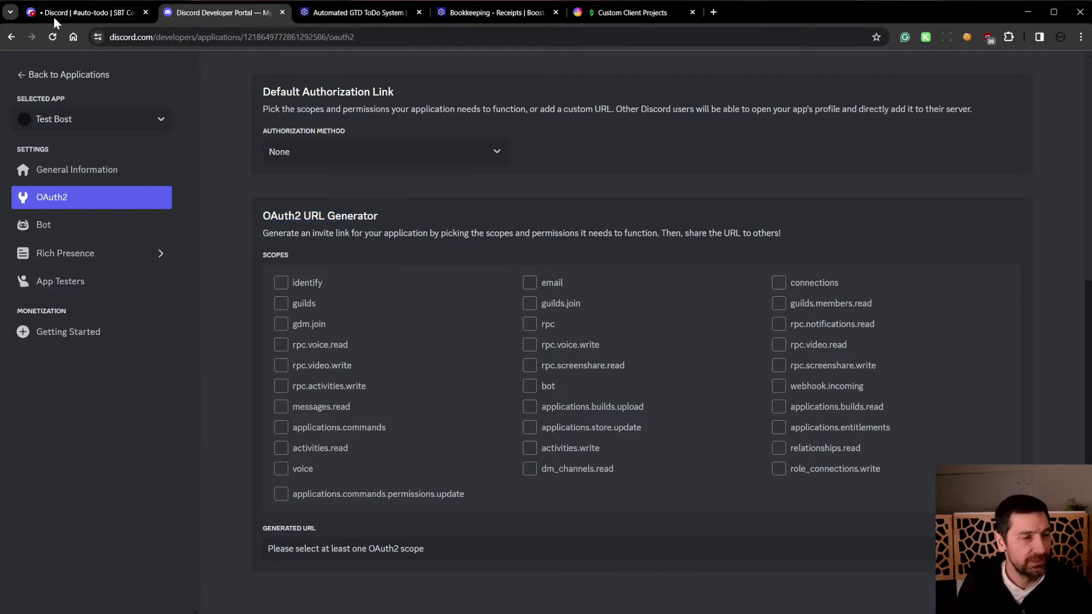
left_click(70, 12)
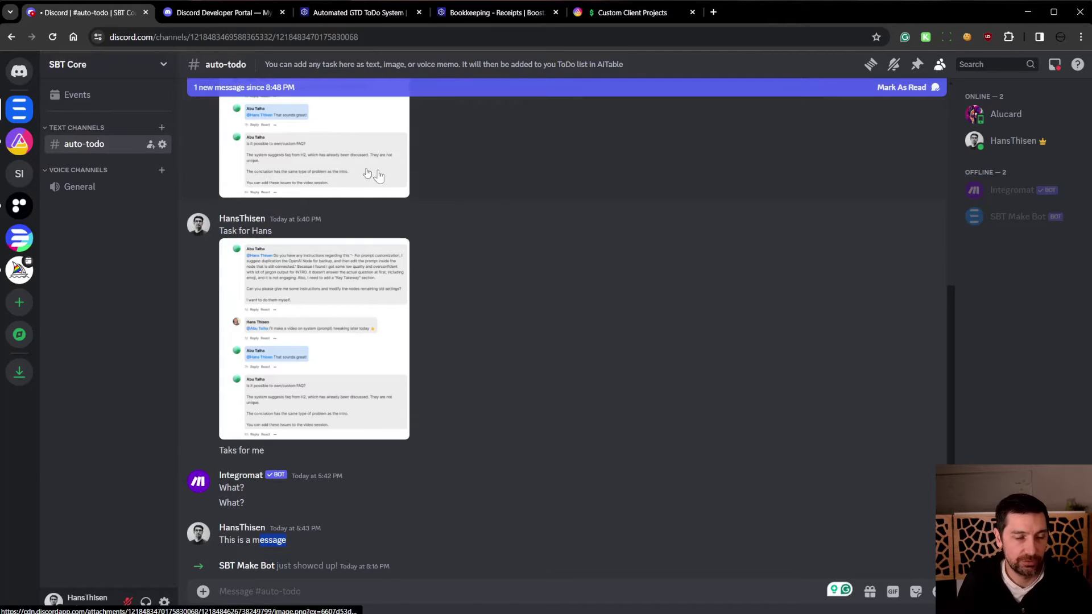
Step: In the OAuth2 URL Generator, tick the bot scope and Administrator permission
left_click(260, 13)
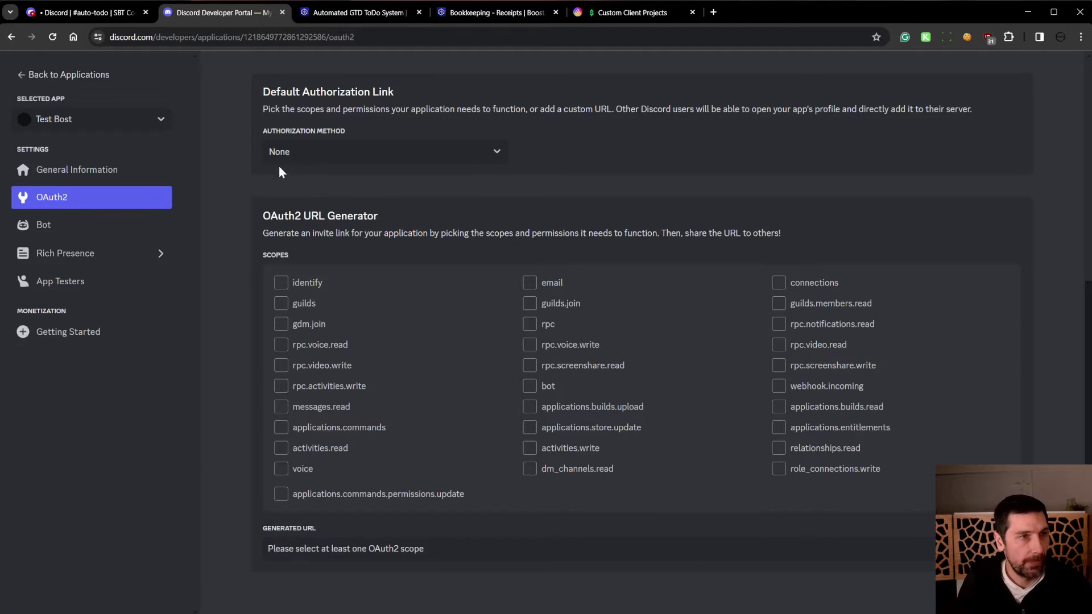
left_click(530, 386)
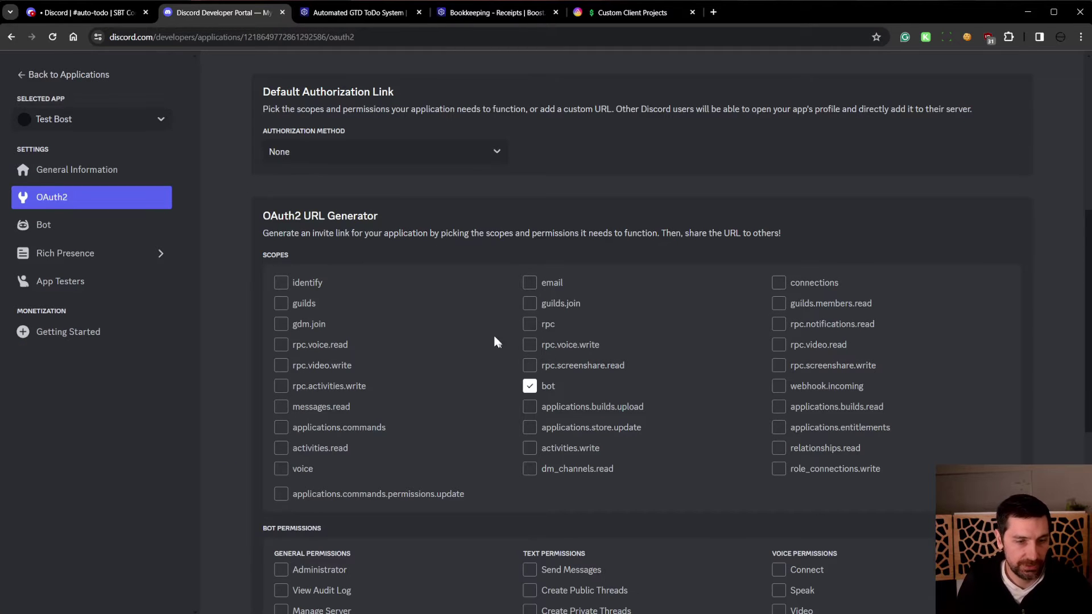
scroll(492, 333, "down", 3)
left_click(281, 399)
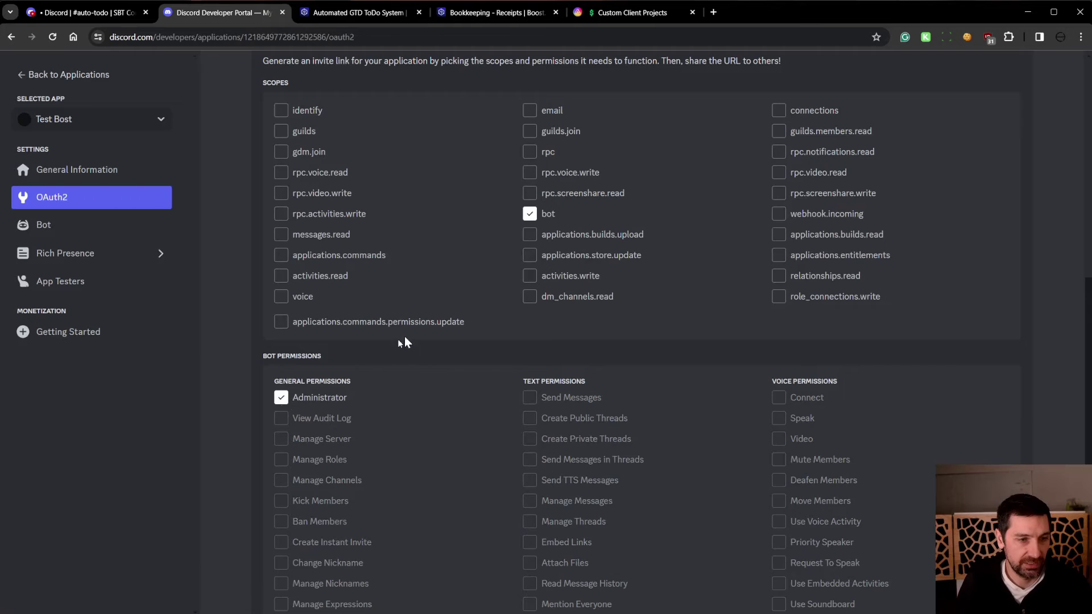
scroll(432, 313, "down", 5)
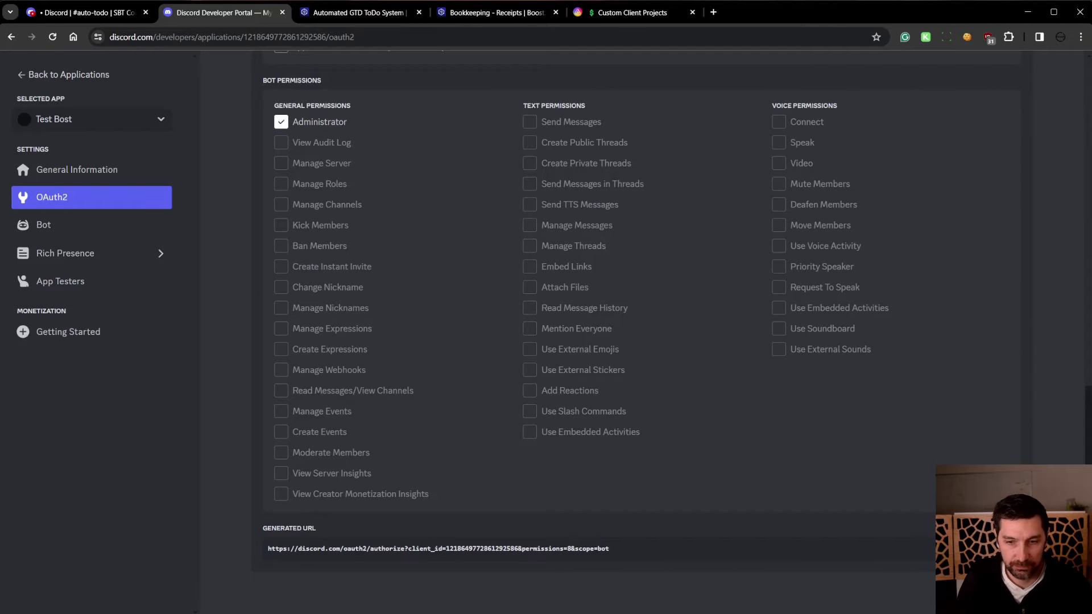
left_click(712, 13)
Step: Load the generated invite link and authorize Test Bost on the SBT Core server
key("ctrl+v")
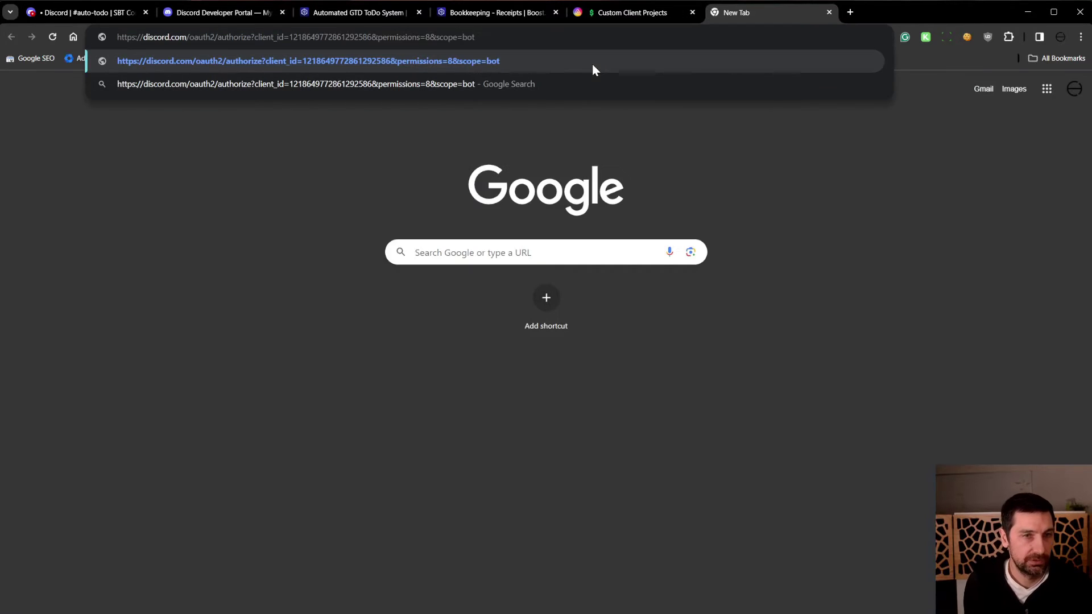
key("Return")
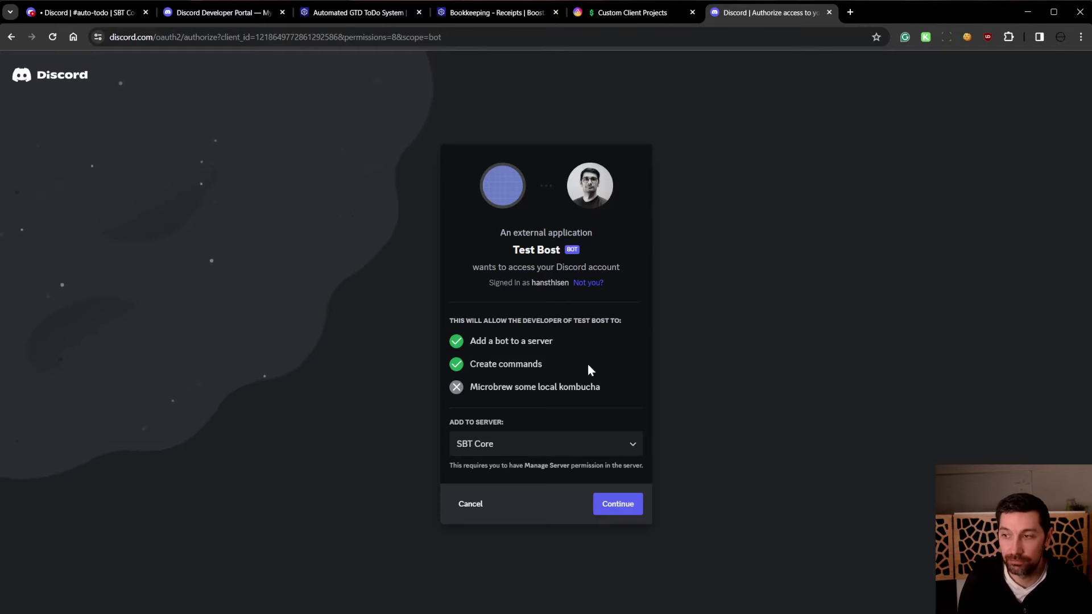
left_click(559, 455)
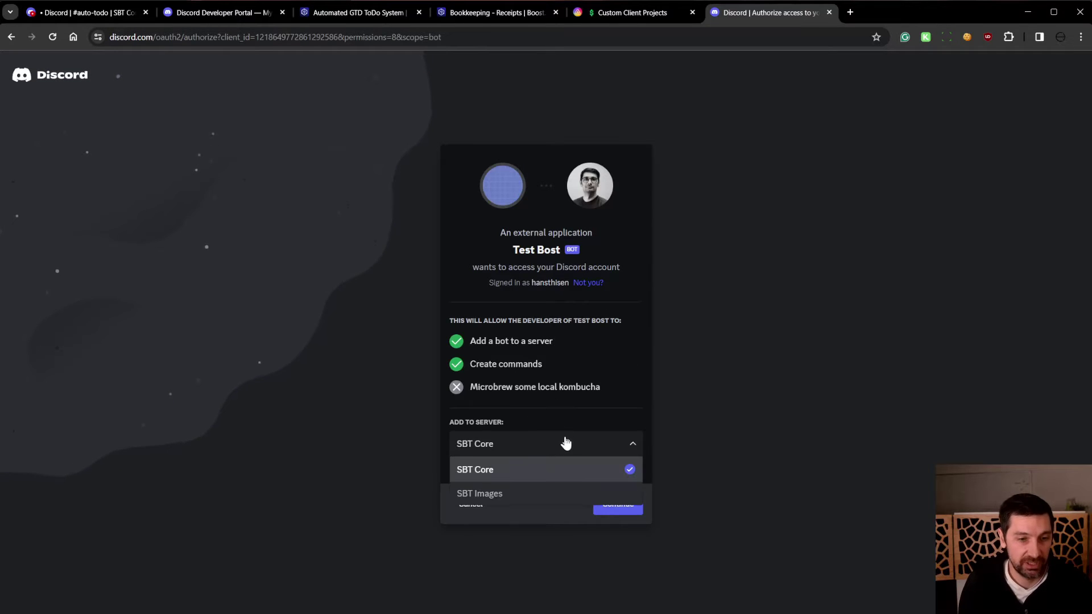
left_click(493, 470)
left_click(618, 504)
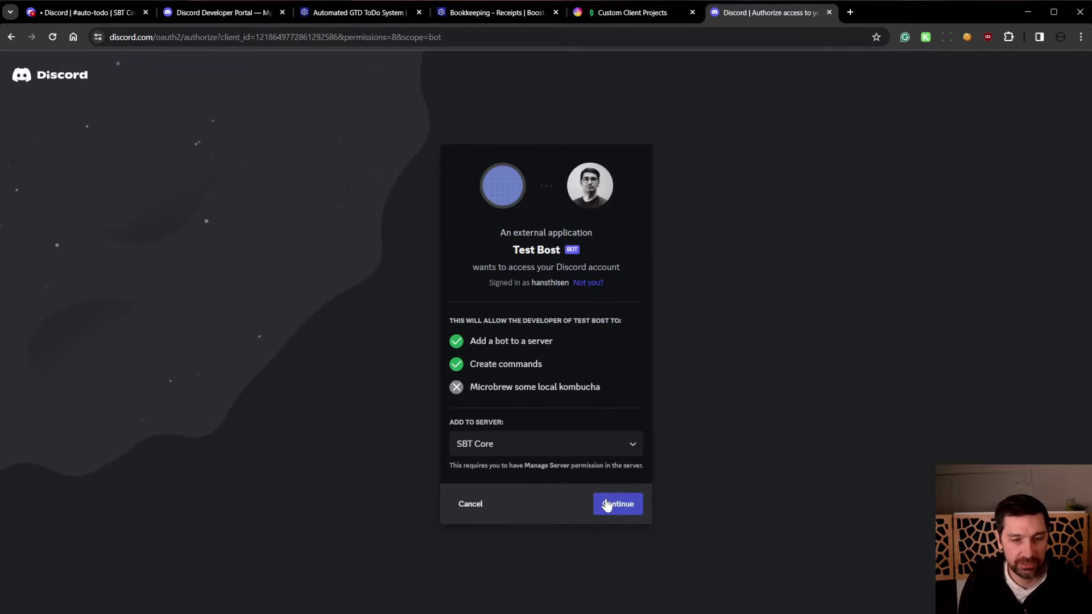
left_click(637, 503)
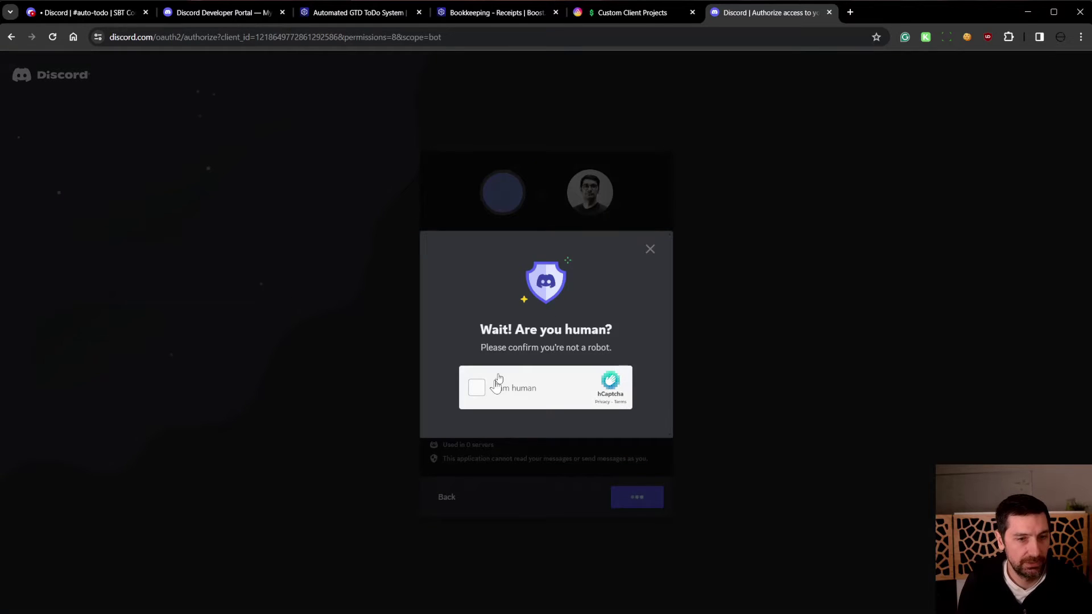
Step: Pass the hCaptcha check by picking the parrot in both challenges
left_click(499, 378)
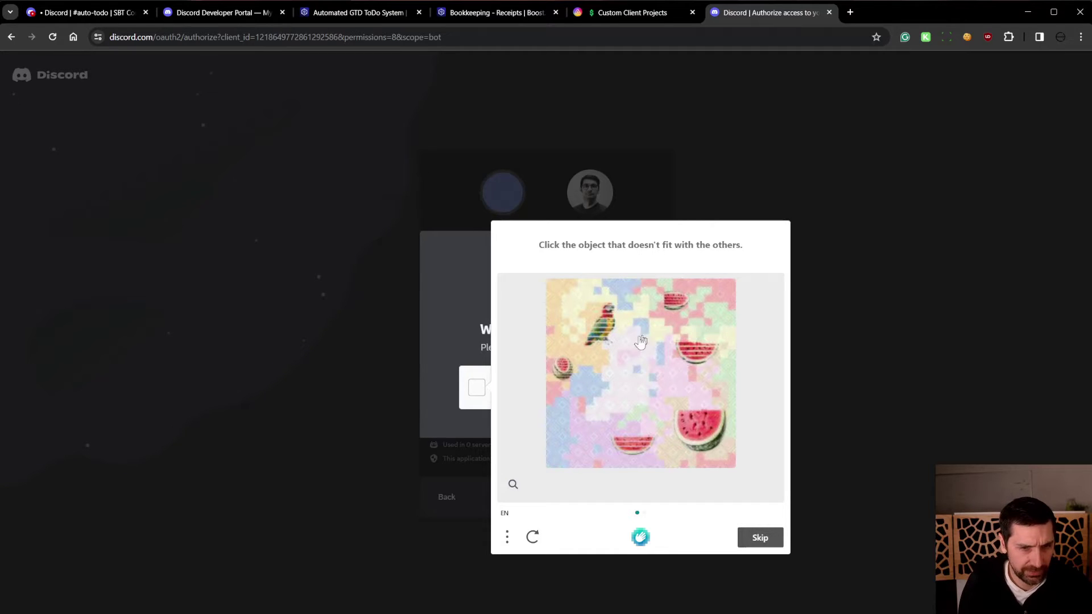
left_click(605, 328)
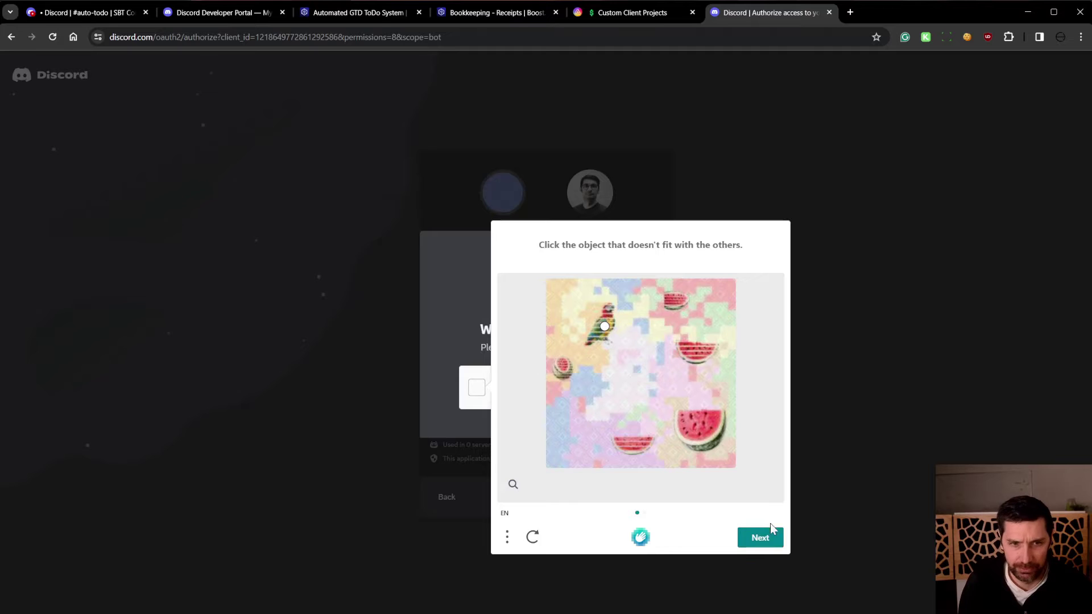
left_click(764, 539)
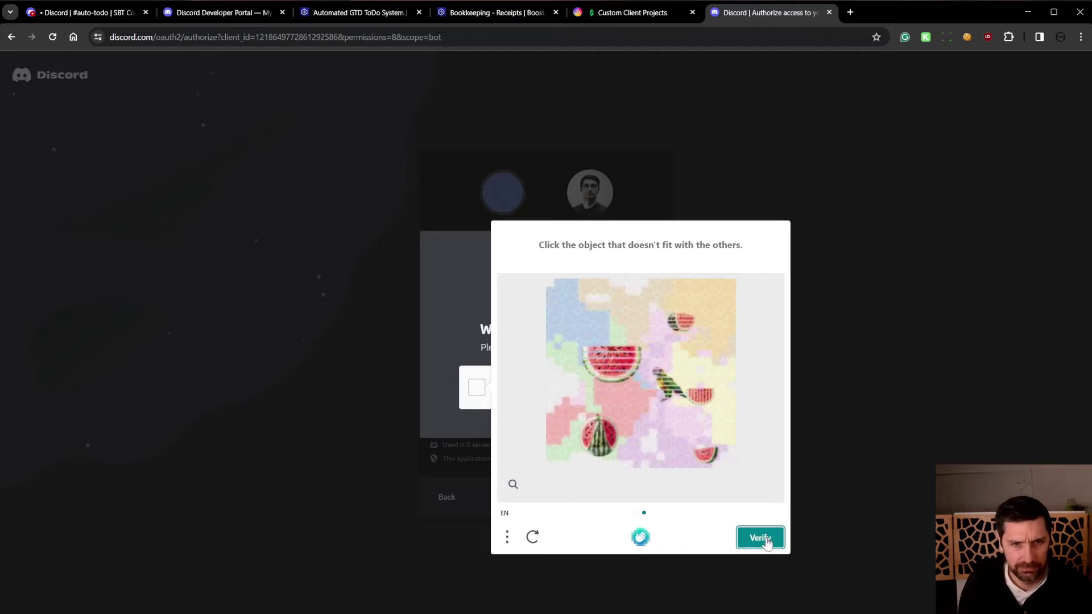
left_click(668, 392)
left_click(760, 538)
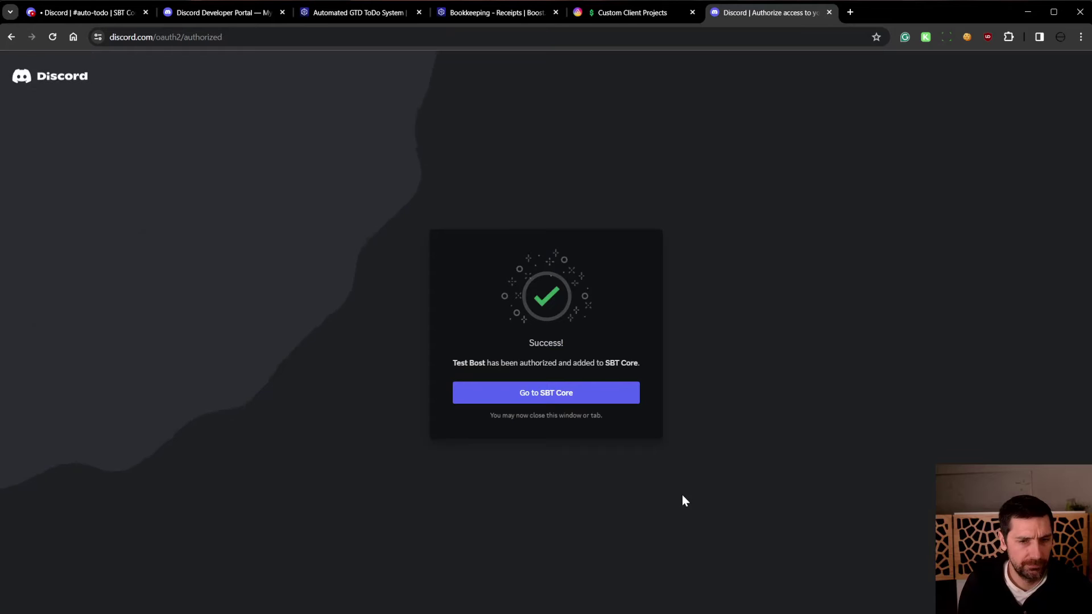
Step: Open SBT Core, check the 'A wild Test Bost appeared' message, then return to the scenario
left_click(568, 394)
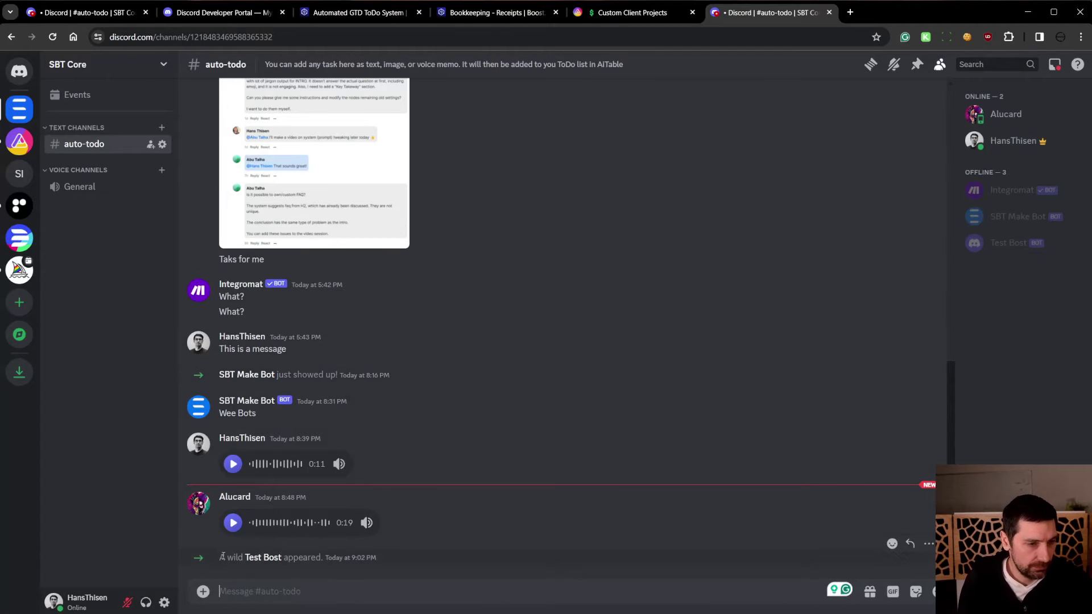
left_click_drag(222, 558, 313, 554)
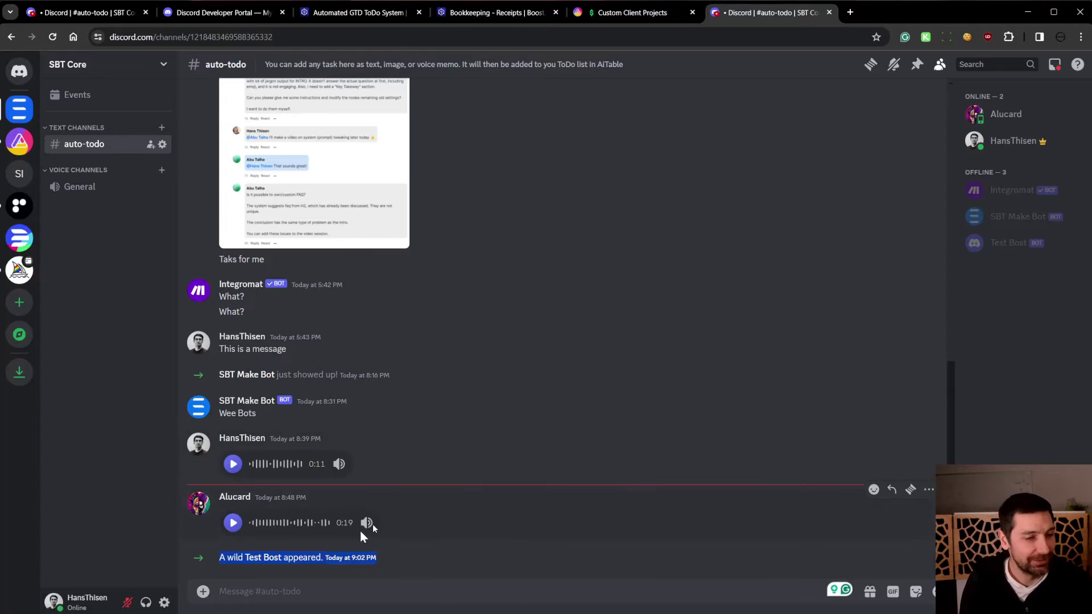
left_click(318, 590)
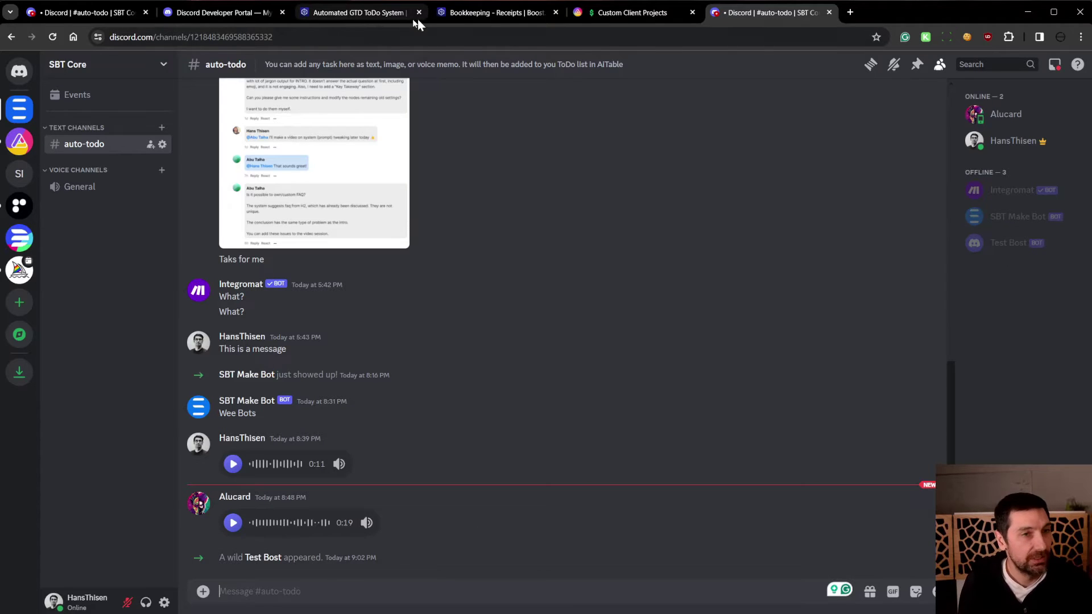
left_click(334, 13)
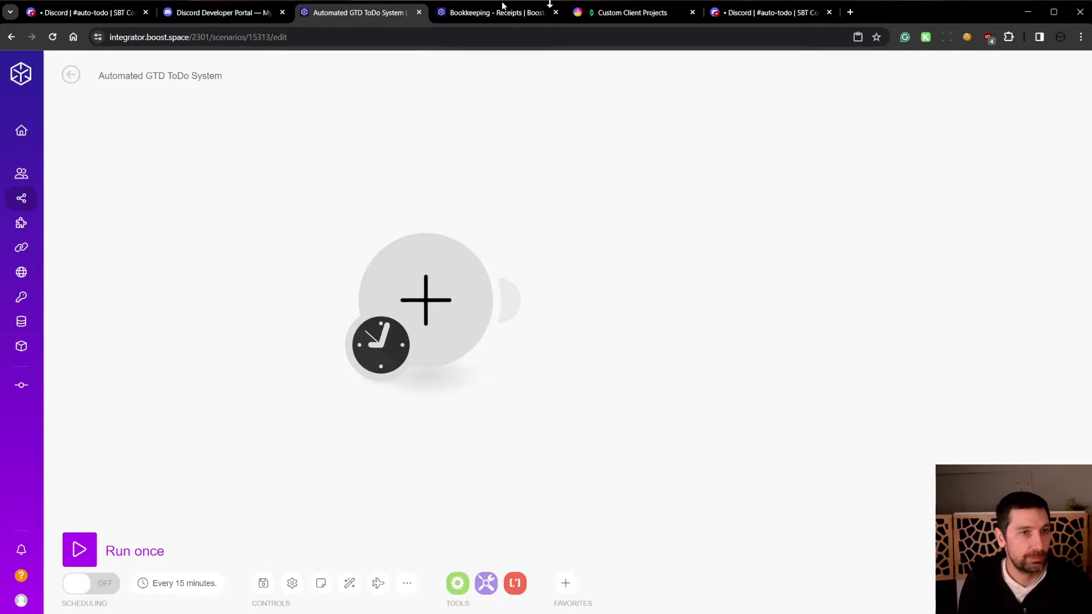
Step: Close the extra tab and paste the Client ID over the old value in the notes
left_click(829, 12)
left_click(199, 13)
scroll(569, 316, "up", 15)
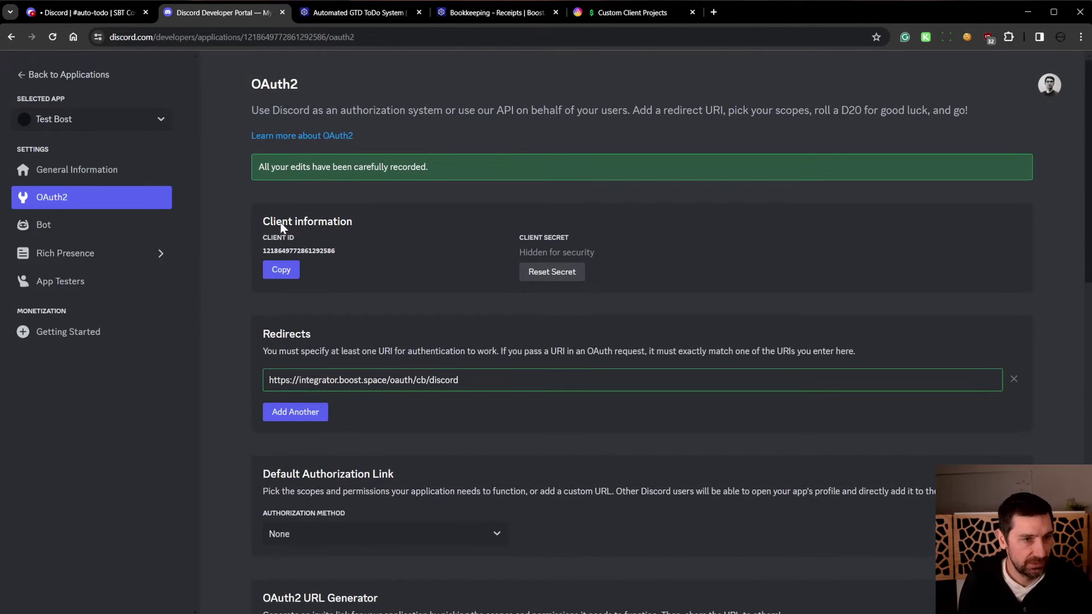
left_click_drag(340, 251, 260, 249)
key("ctrl+c")
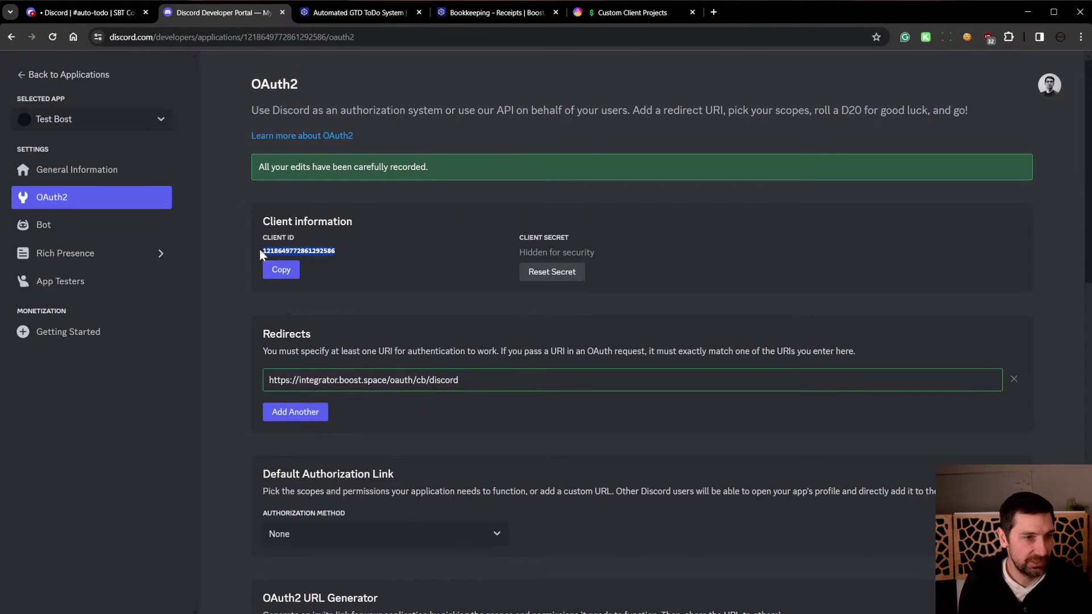
key("alt+Tab")
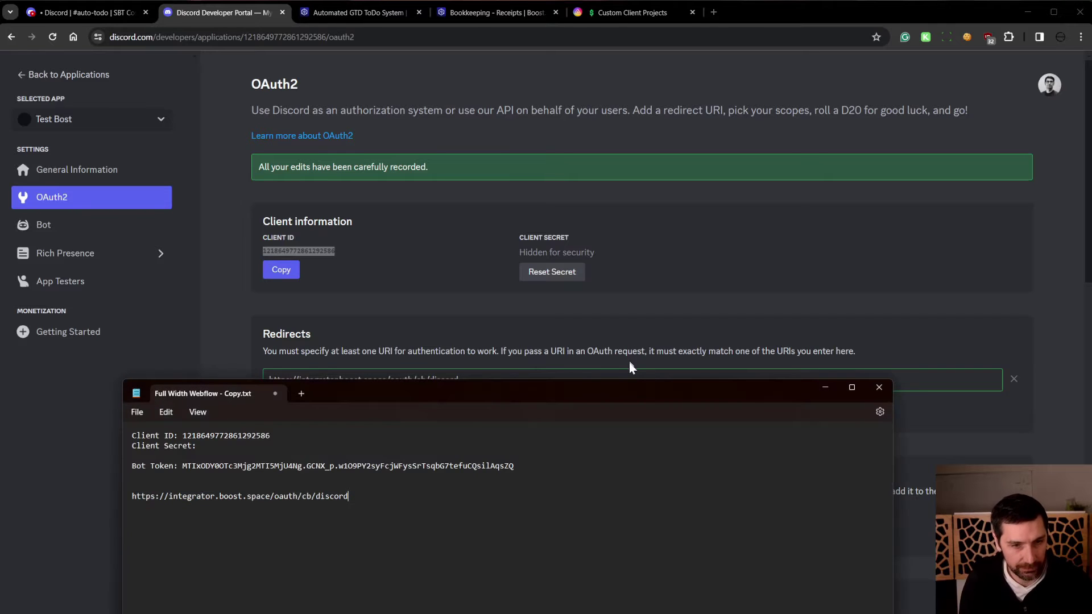
left_click_drag(631, 386, 629, 217)
double_click(231, 262)
key("ctrl+v")
left_click_drag(438, 213, 474, 610)
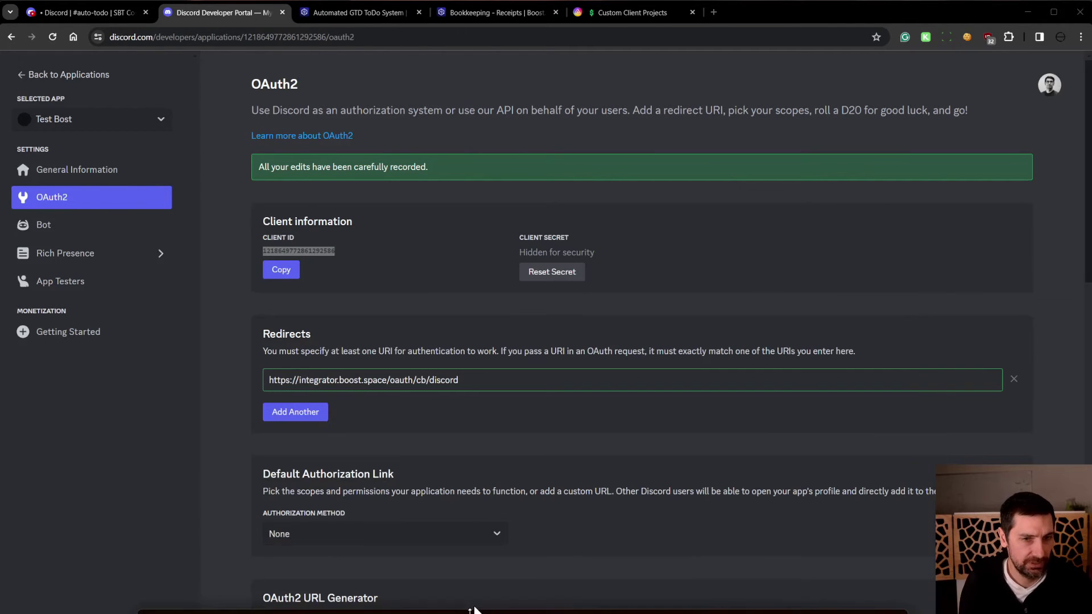
Step: Reset the client secret and paste the new secret after 'Client Secret' in the notes
left_click(562, 276)
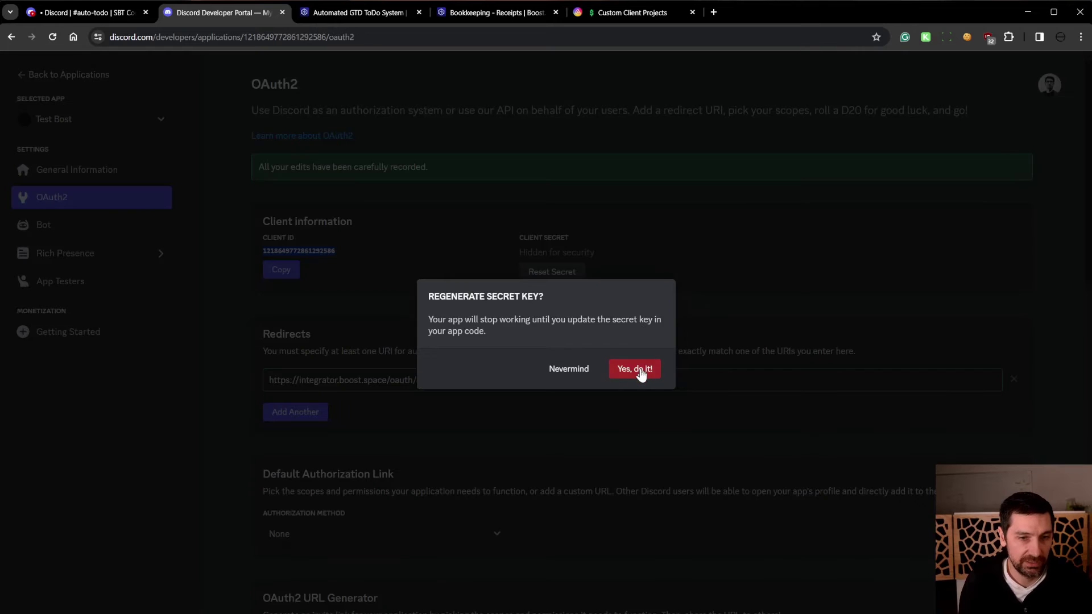
left_click(634, 370)
left_click(537, 269)
left_click(556, 610)
left_click_drag(556, 609, 550, 192)
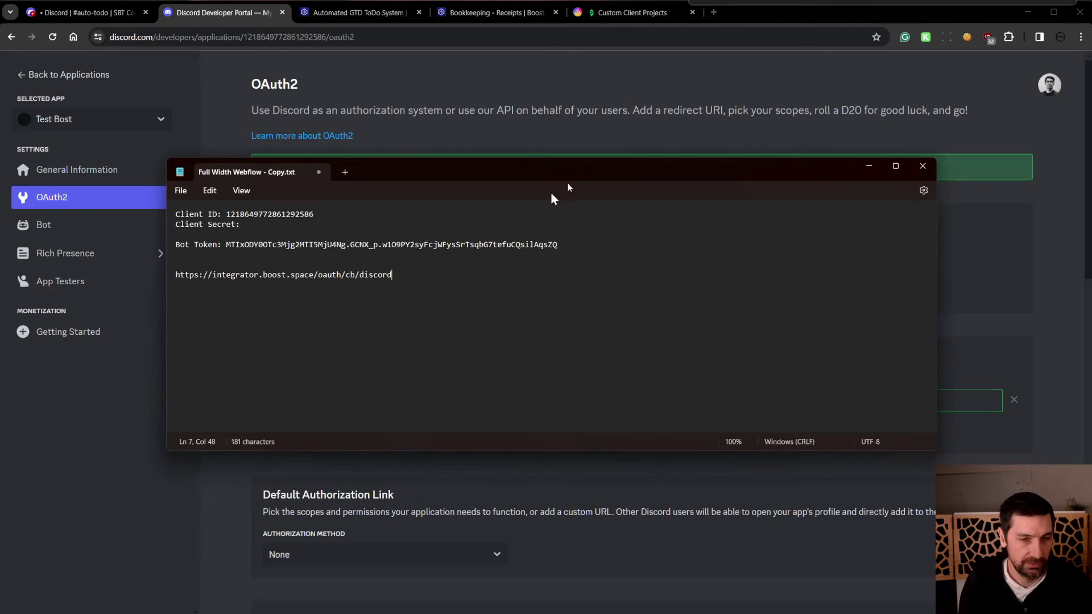
left_click(274, 231)
key("ctrl+v")
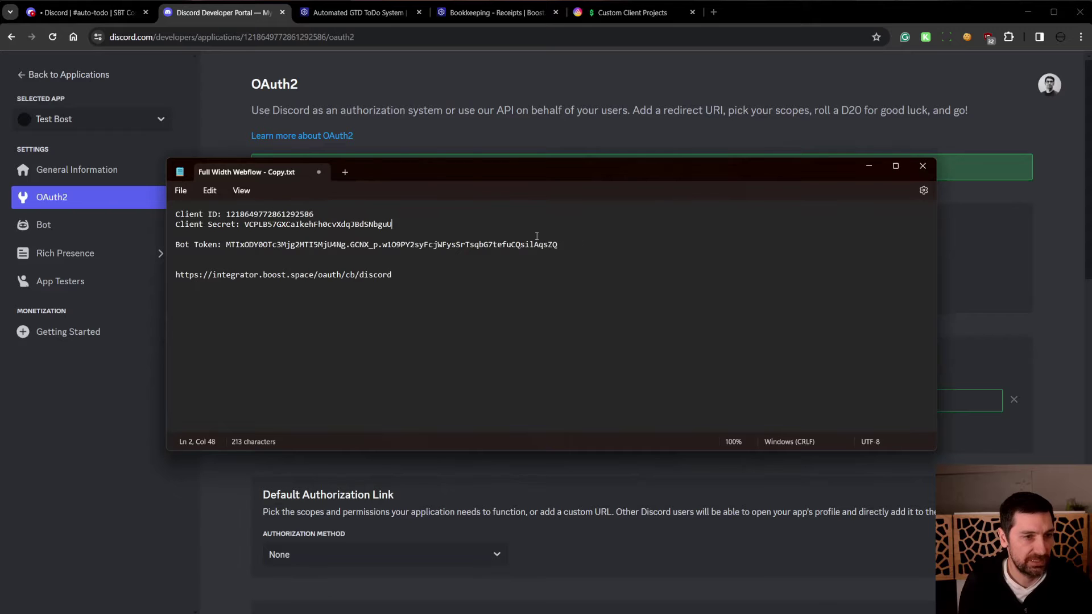
left_click_drag(551, 169, 530, 613)
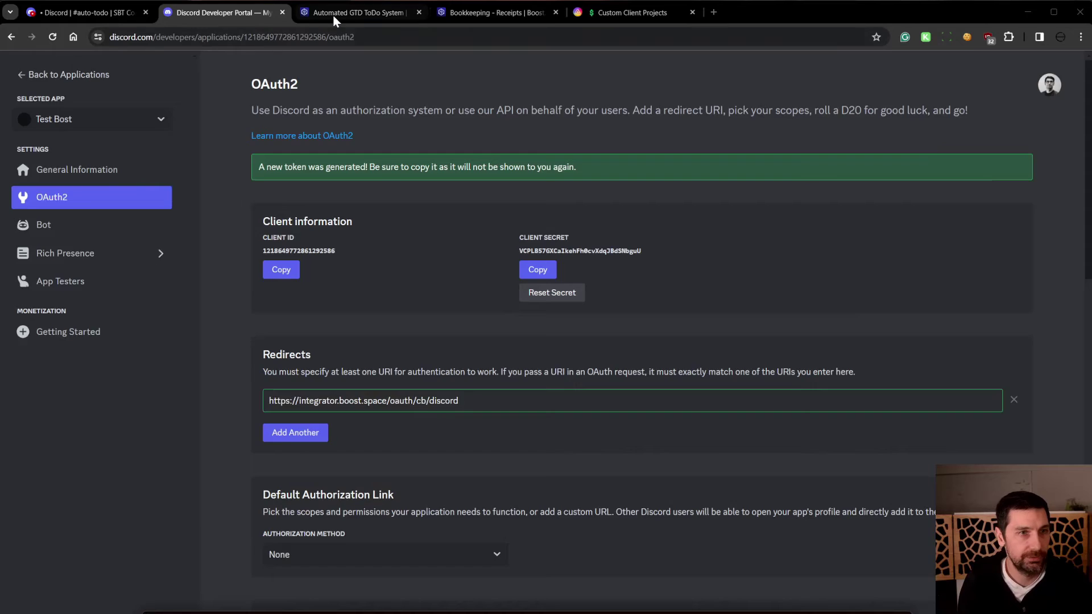
left_click(332, 15)
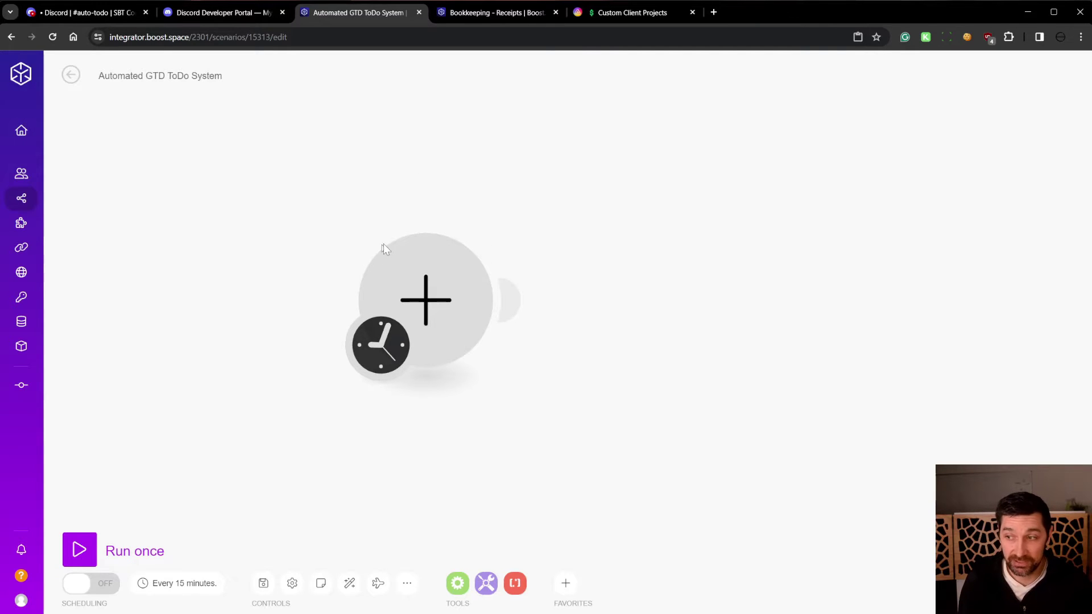
Step: Search for Discord and add its Watch Channel Messages trigger as the first module
left_click(450, 290)
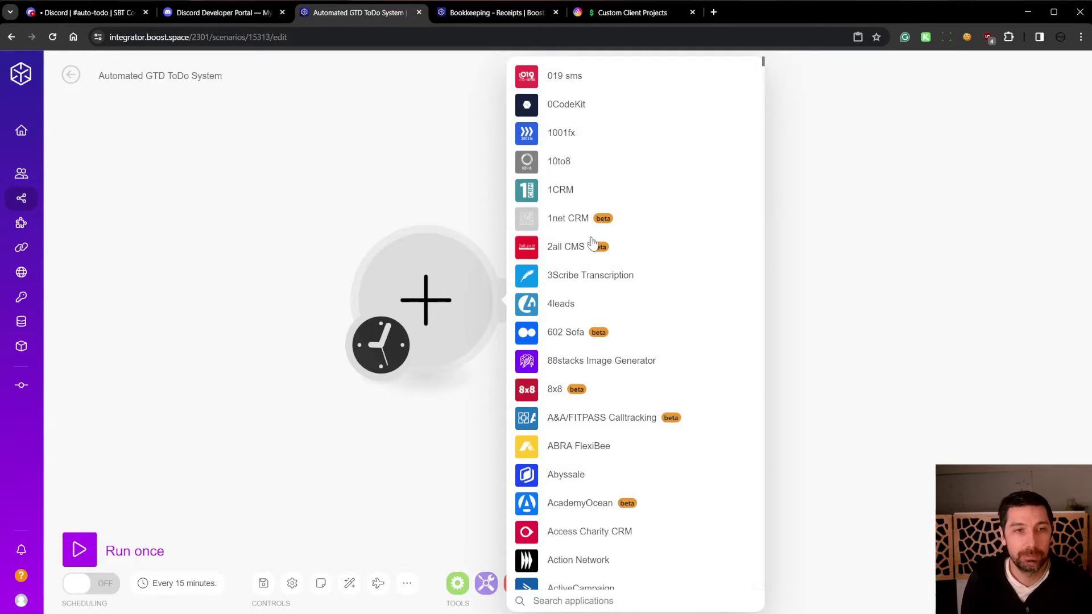
type("discord")
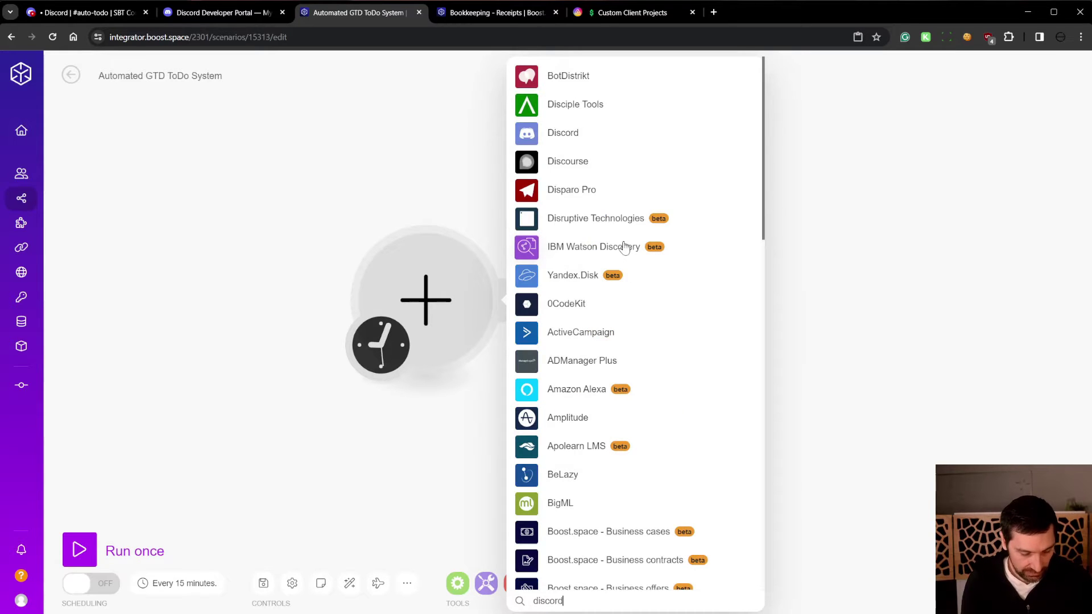
left_click(671, 295)
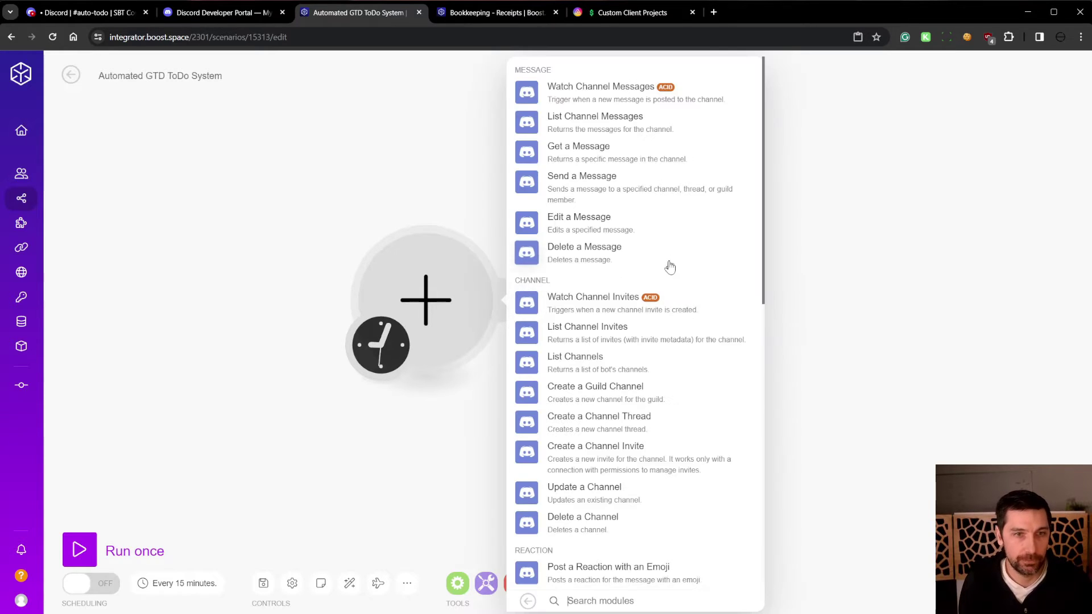
left_click(587, 98)
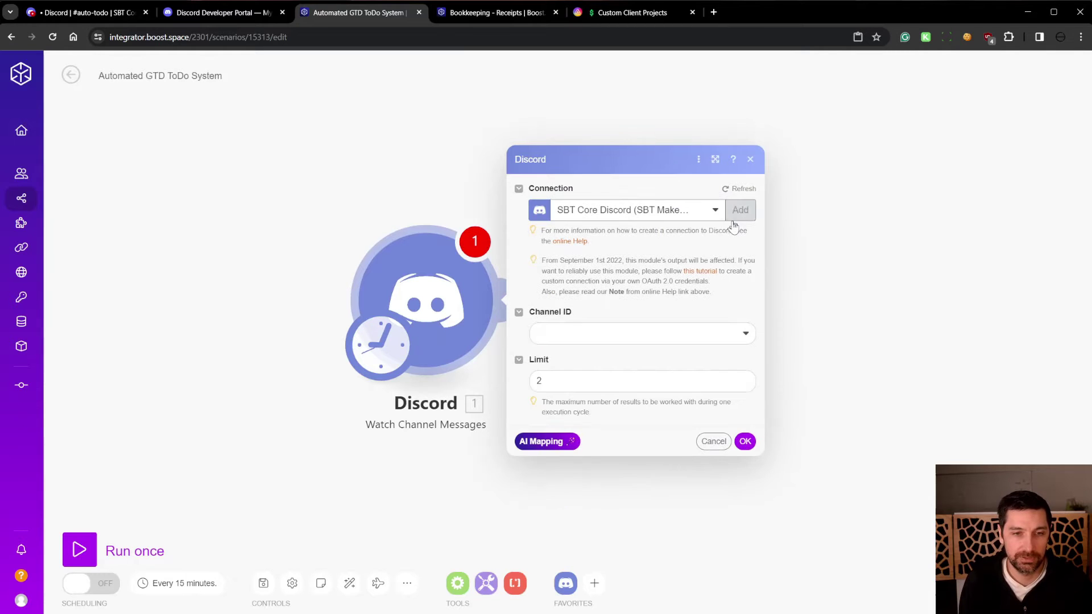
Step: Begin a new Discord connection named Test with advanced settings and paste the bot token
left_click(733, 220)
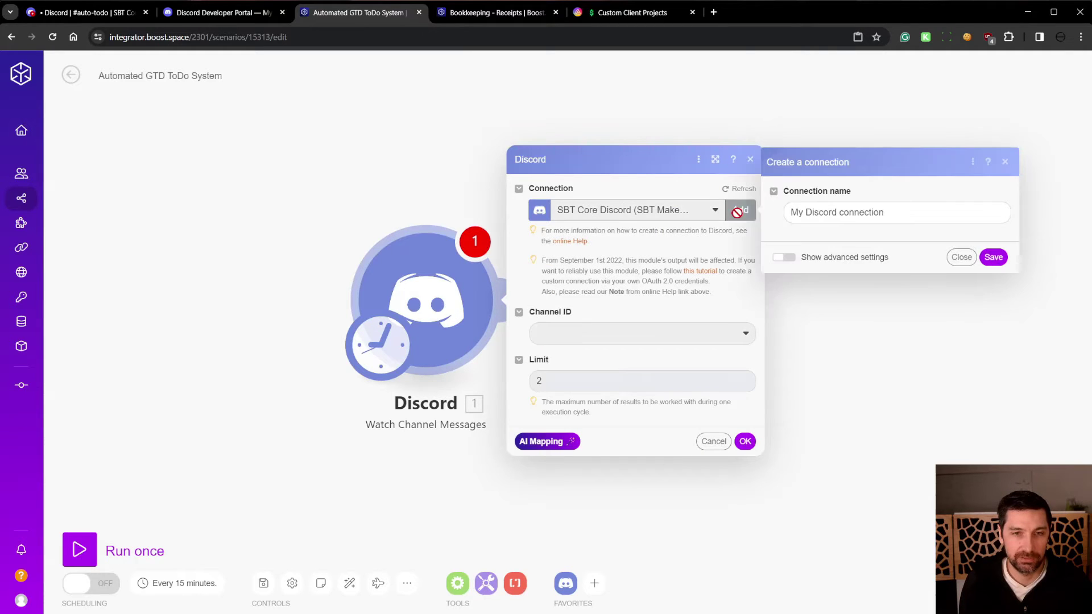
double_click(797, 212)
type("Test")
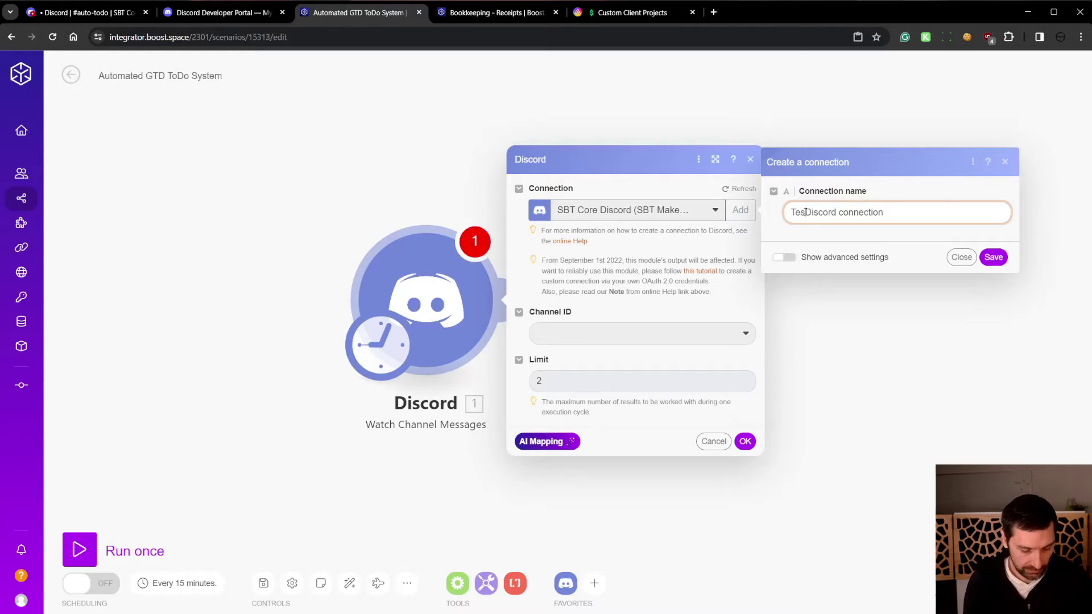
left_click(790, 258)
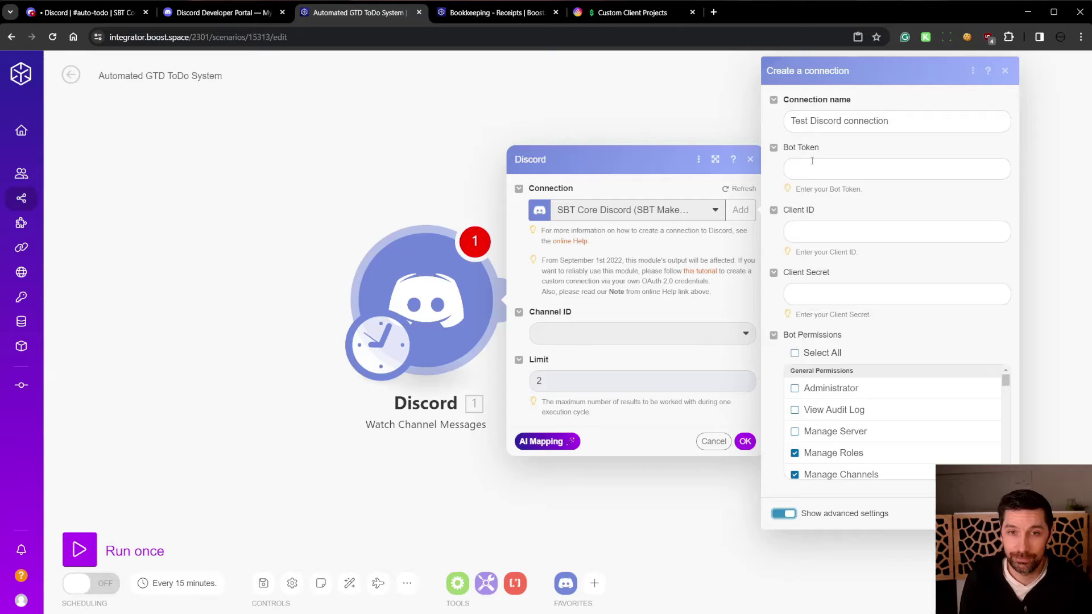
key("alt+Tab")
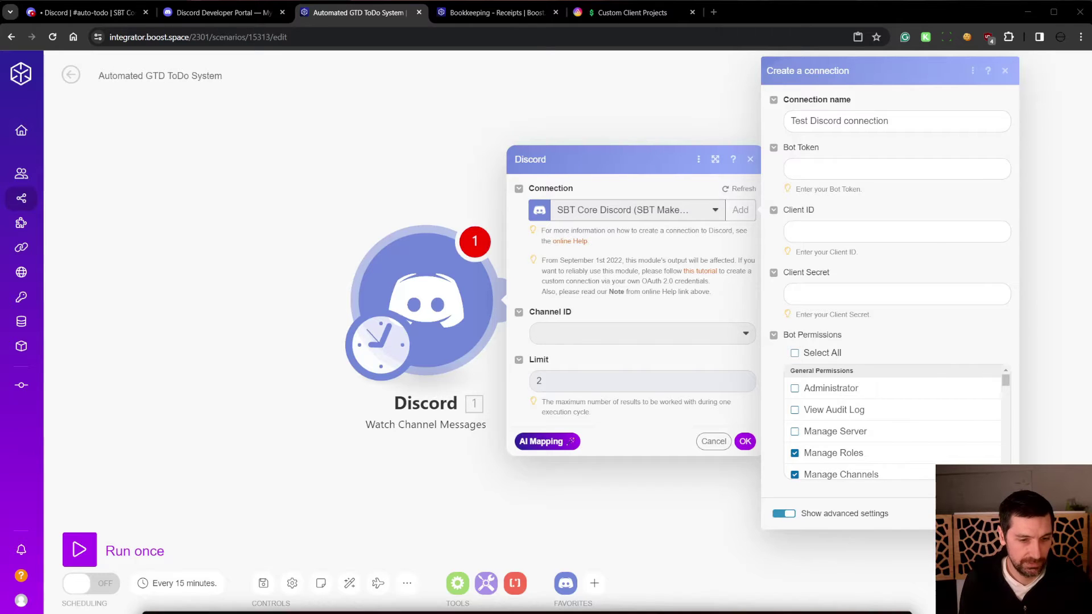
left_click_drag(553, 302, 493, 298)
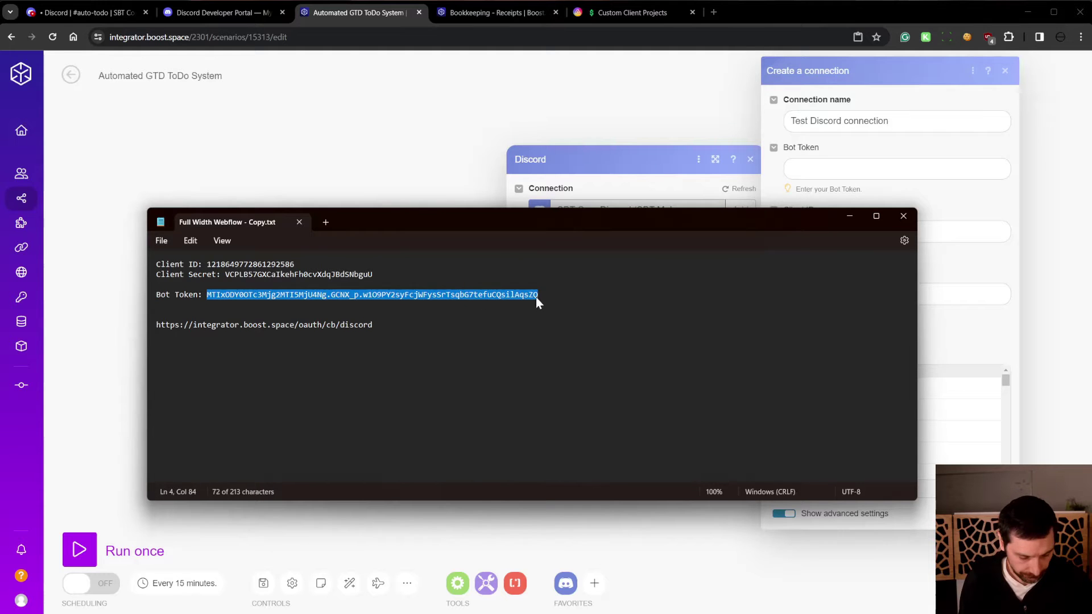
left_click_drag(635, 222, 617, 516)
left_click(853, 168)
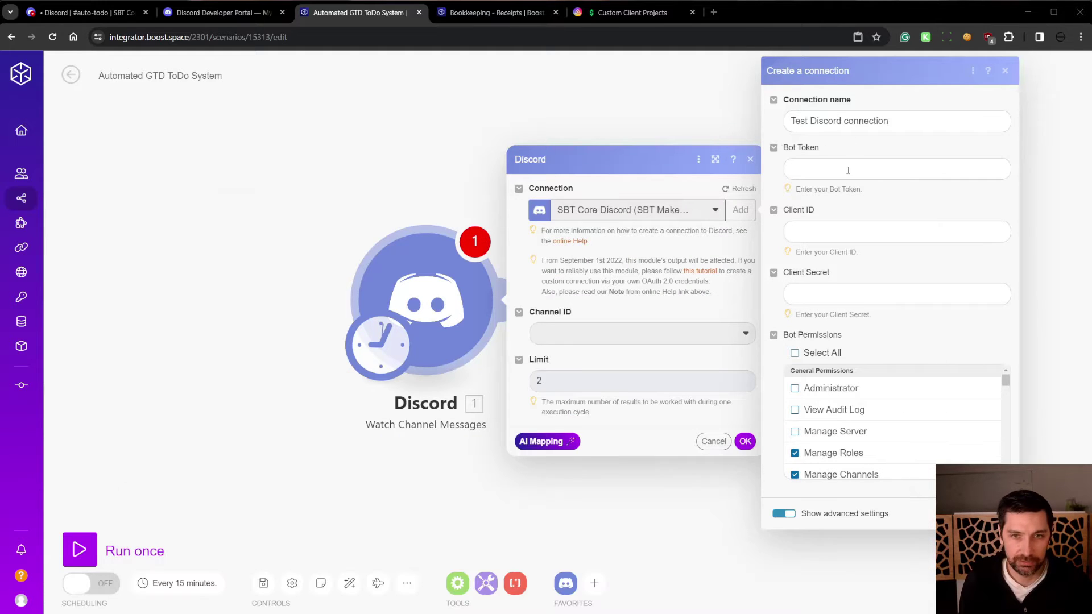
key("ctrl+v")
left_click(719, 496)
key("alt+Tab")
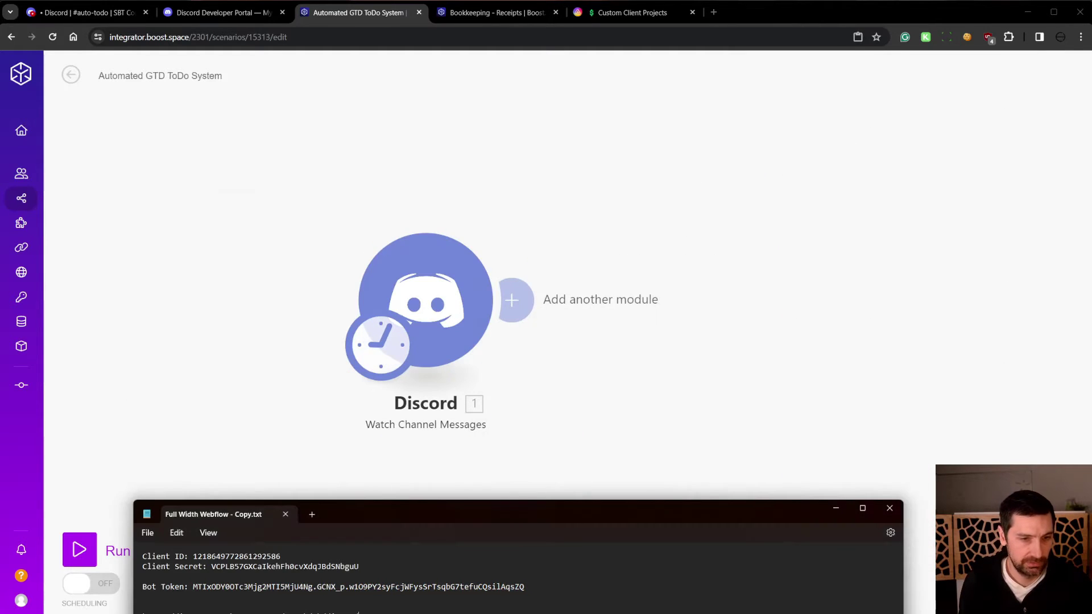
left_click(516, 341)
left_click(445, 311)
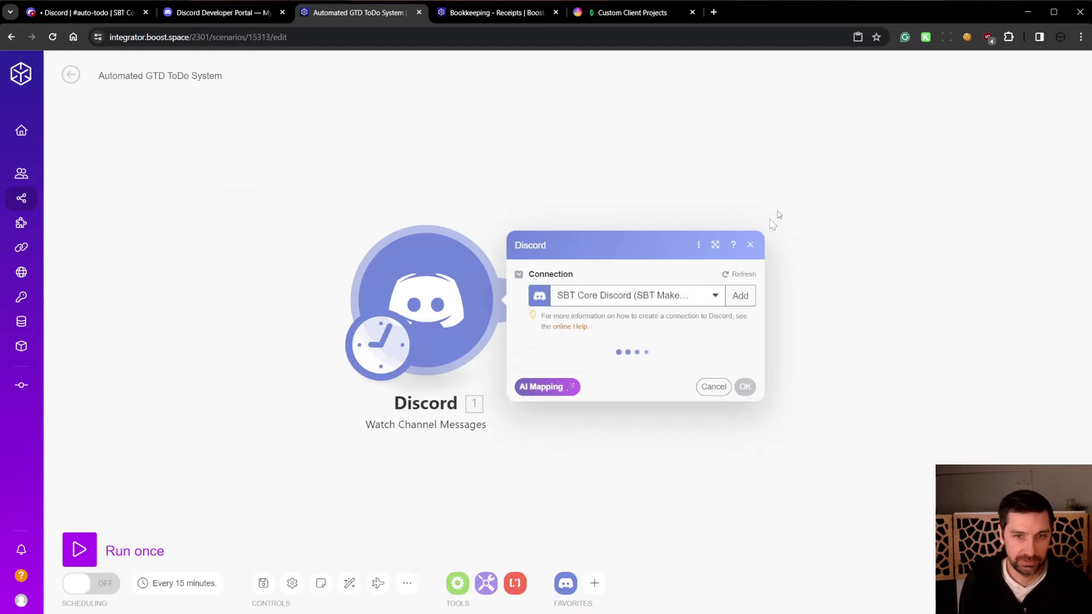
Step: Recreate the Test connection with advanced settings shown and paste the bot token again
left_click(741, 296)
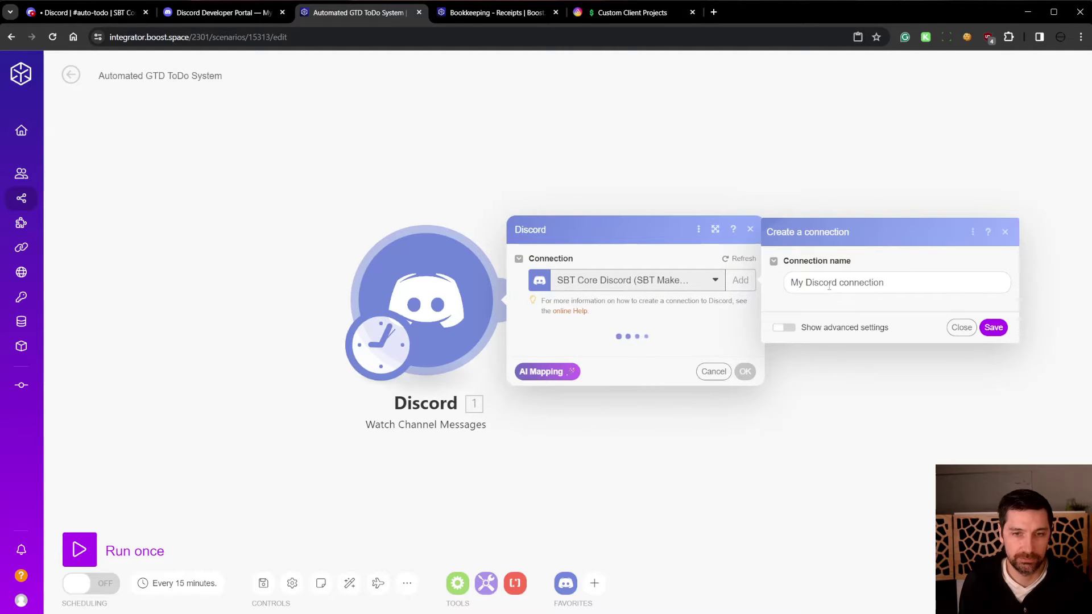
double_click(788, 283)
type("Test")
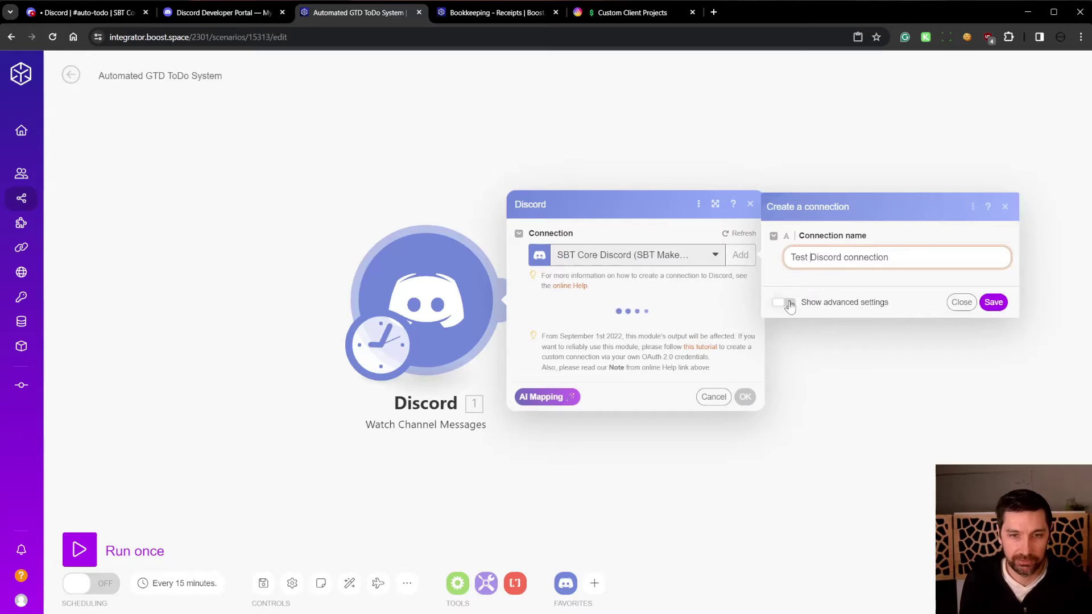
left_click(789, 303)
left_click(666, 598)
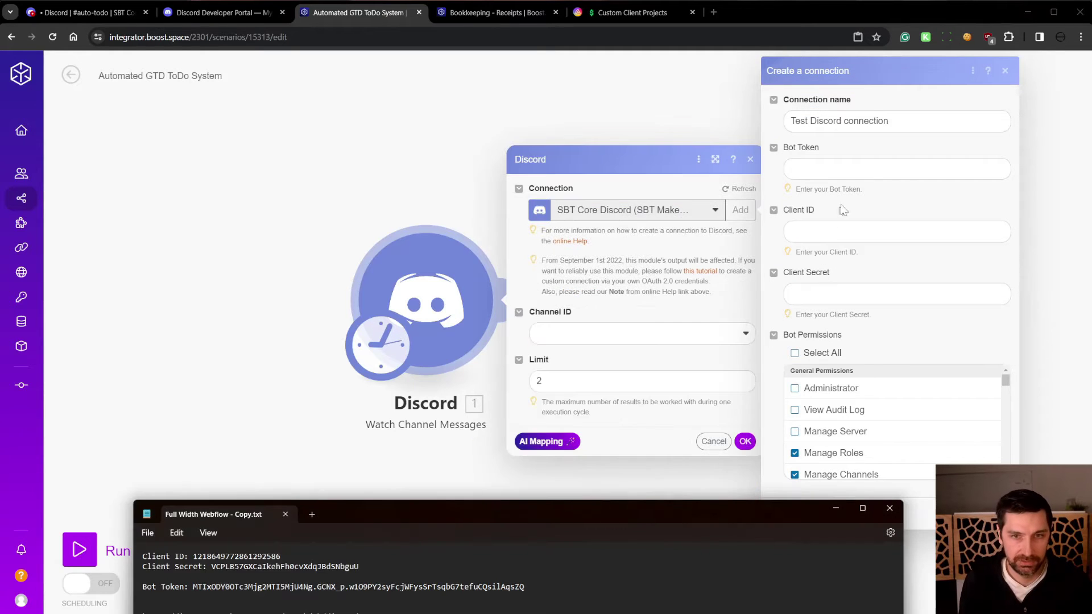
left_click(853, 169)
key("ctrl+v")
left_click(721, 600)
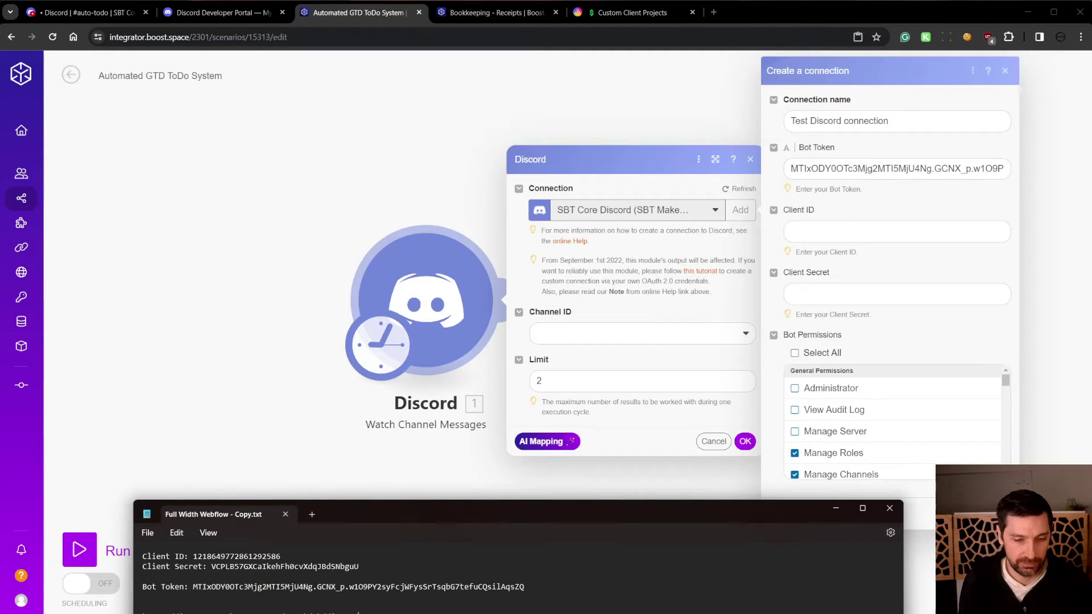
Step: Paste the client ID and client secret, grant all permissions, and save to request authorization
double_click(237, 557)
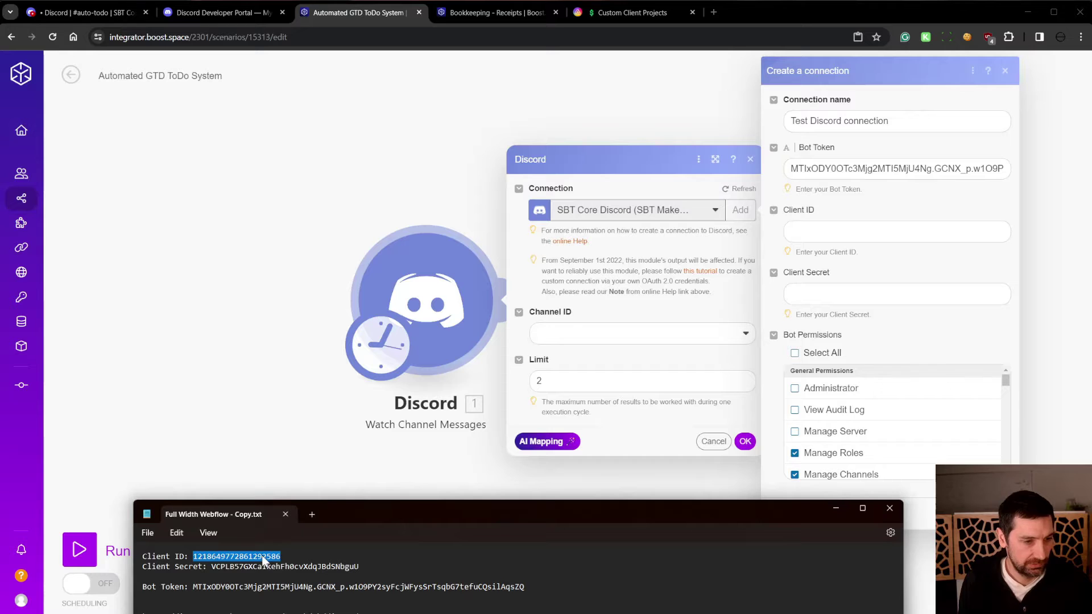
left_click(896, 230)
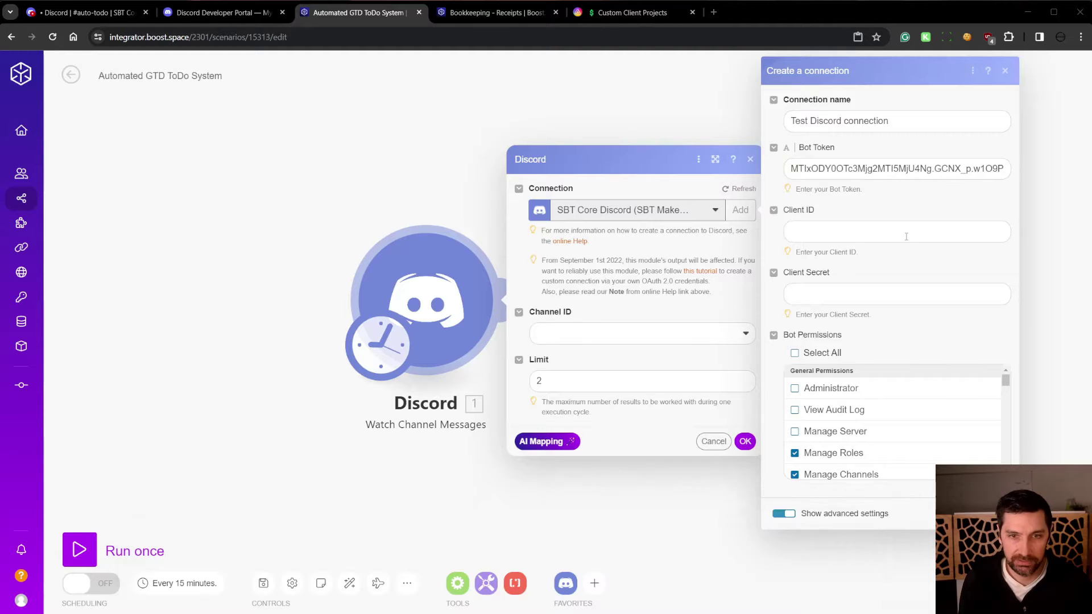
key("ctrl+v")
left_click(721, 600)
left_click(325, 557)
left_click_drag(362, 567, 211, 570)
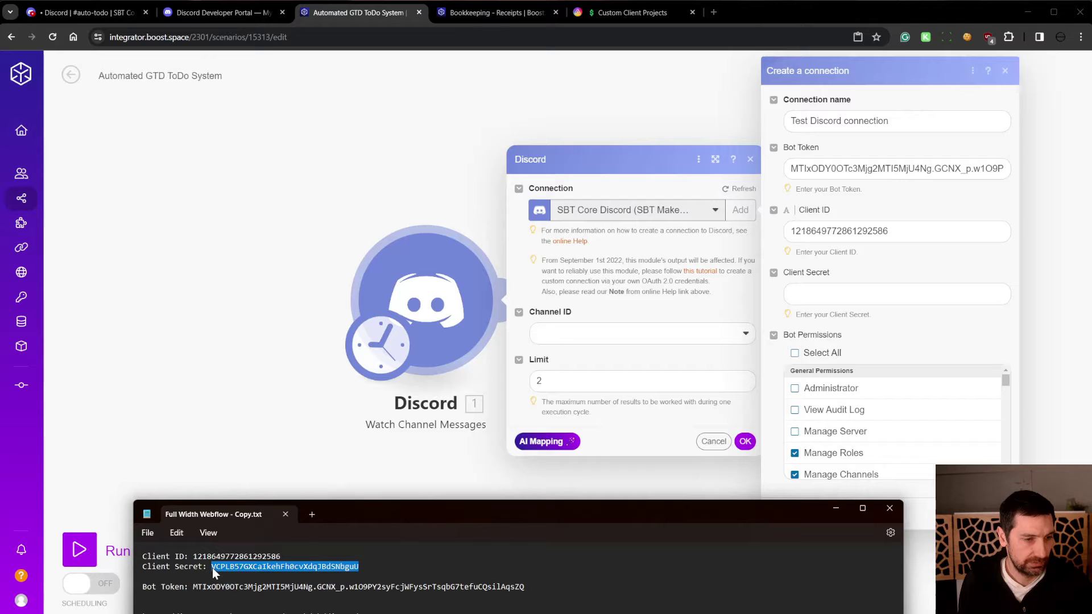
left_click(904, 288)
key("ctrl+v")
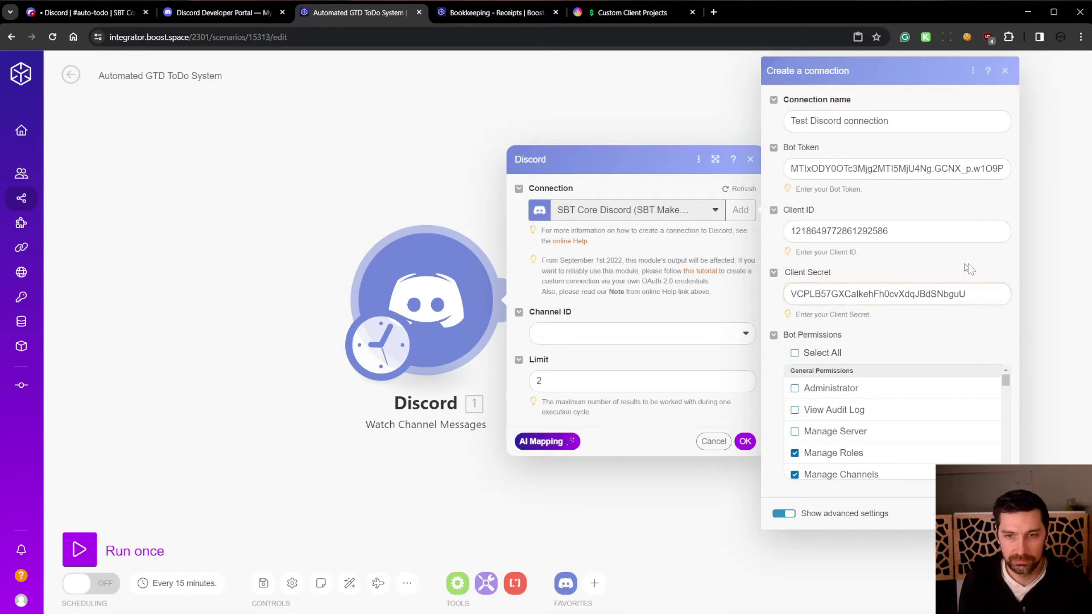
left_click(829, 352)
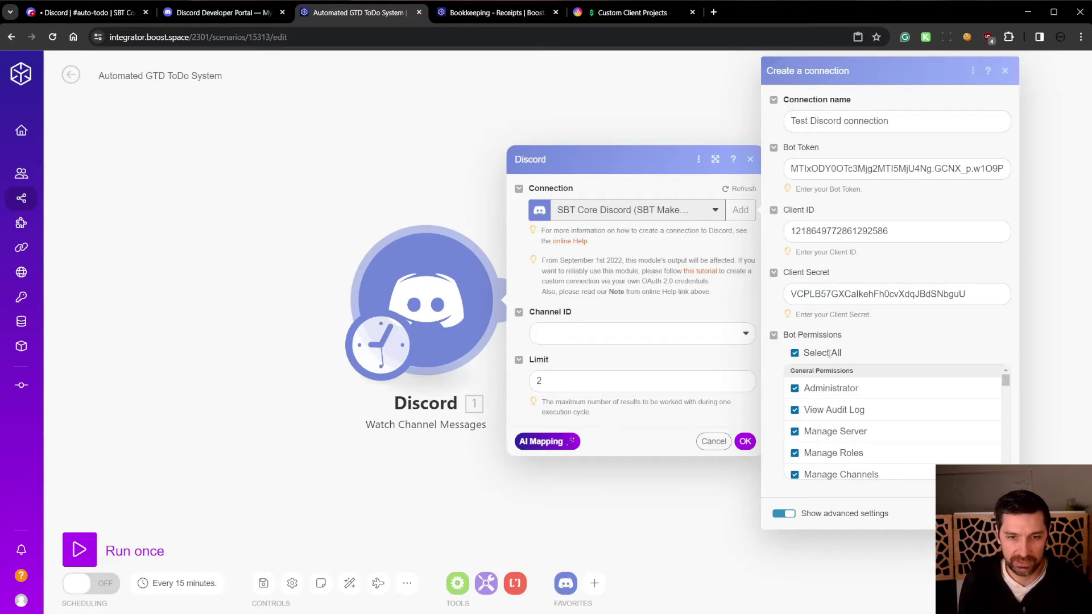
key("Return")
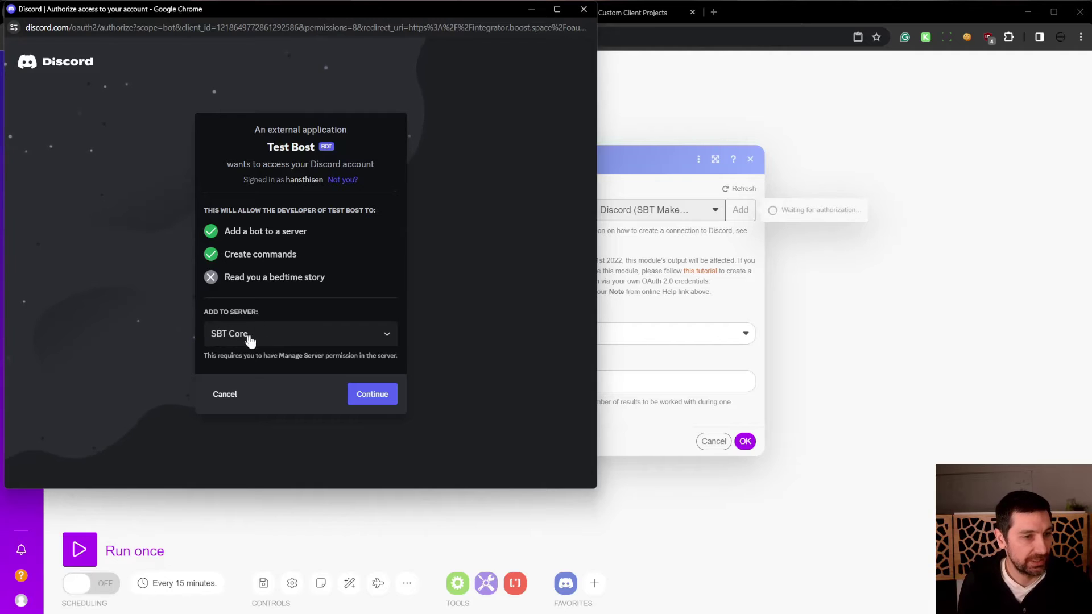
Step: Authorize the Test Bost bot on SBT Core with Administrator permission
left_click(375, 395)
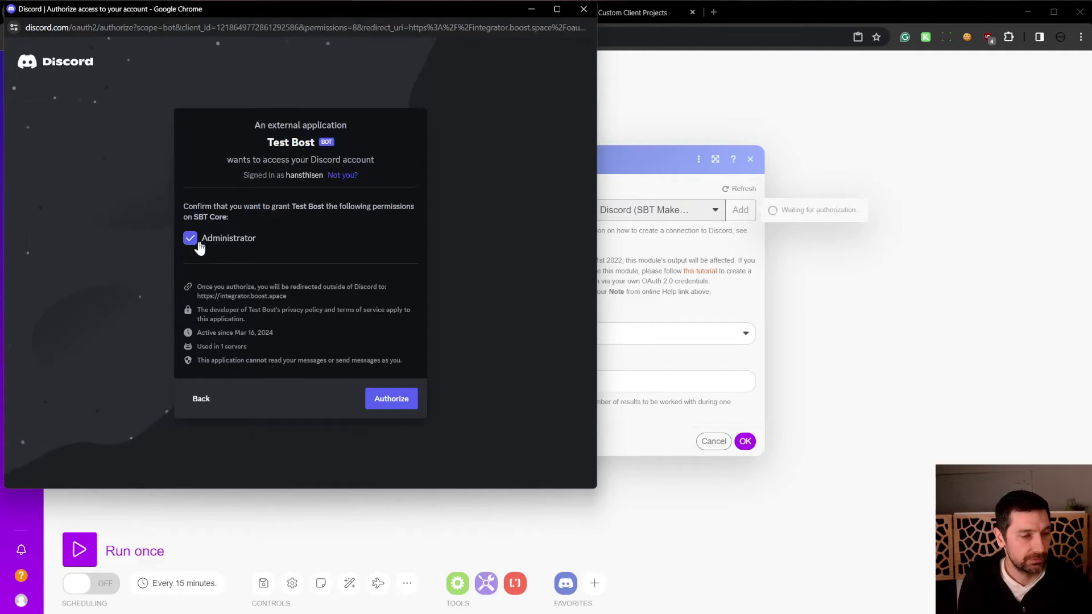
left_click(391, 398)
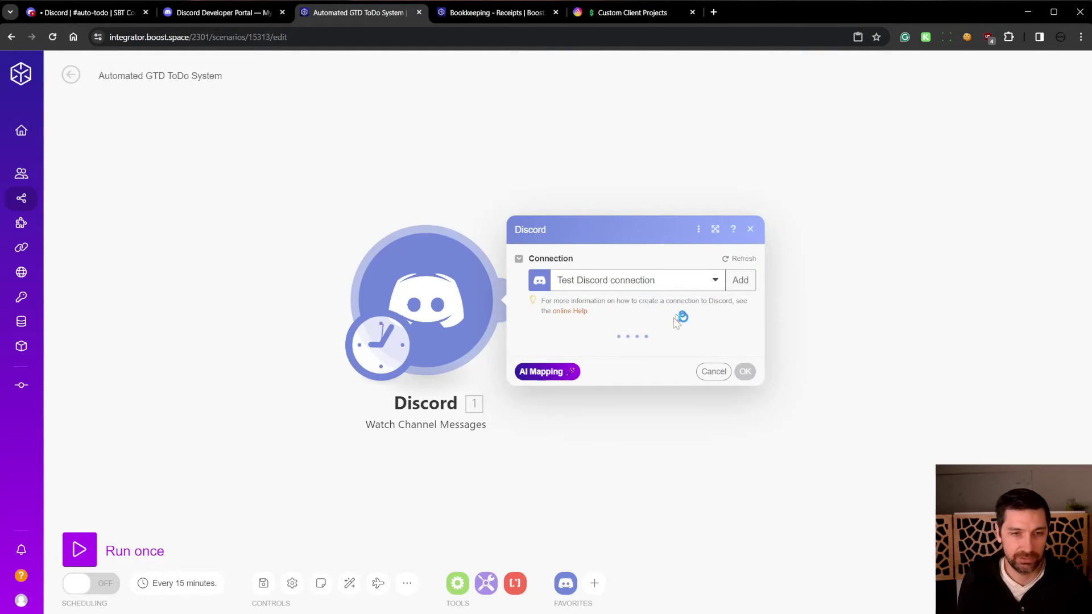
Step: Point the Discord trigger at the auto-todo channel, adjust the message limit, and confirm
left_click(661, 335)
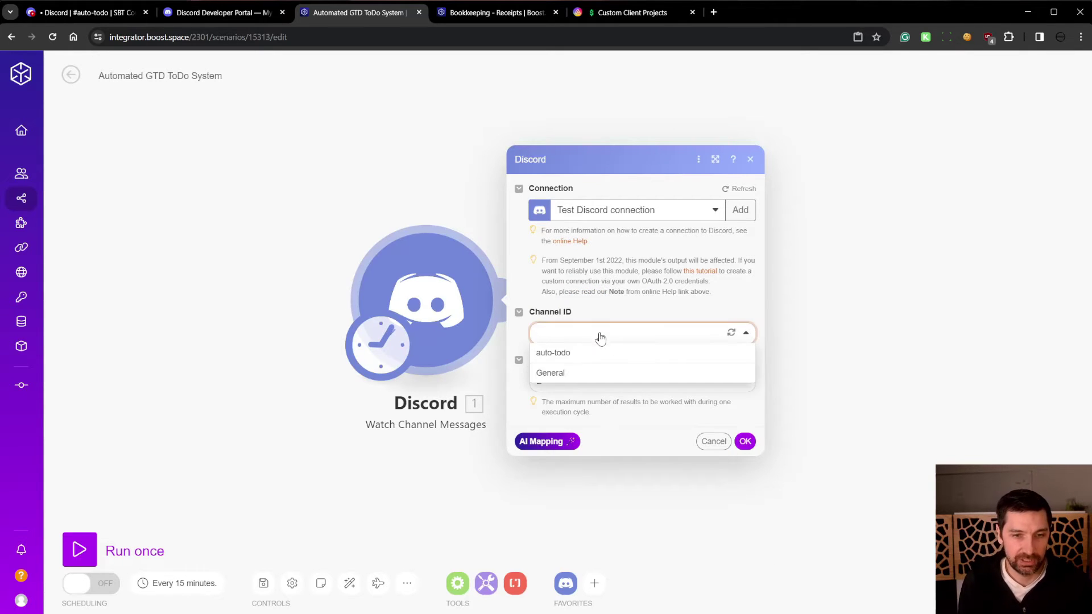
left_click(566, 354)
left_click(555, 385)
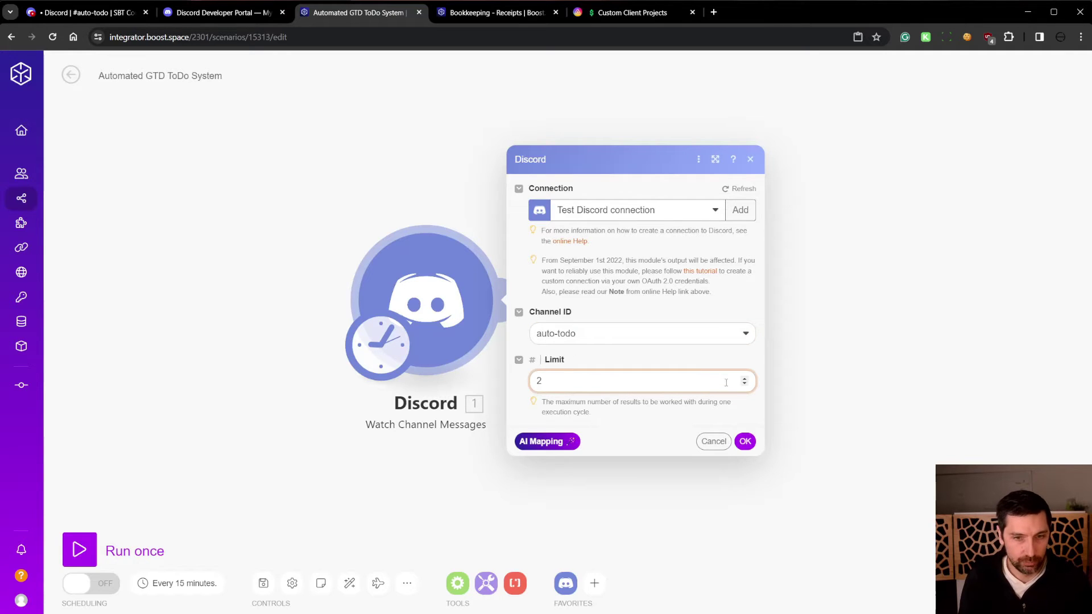
left_click(745, 385)
left_click(745, 441)
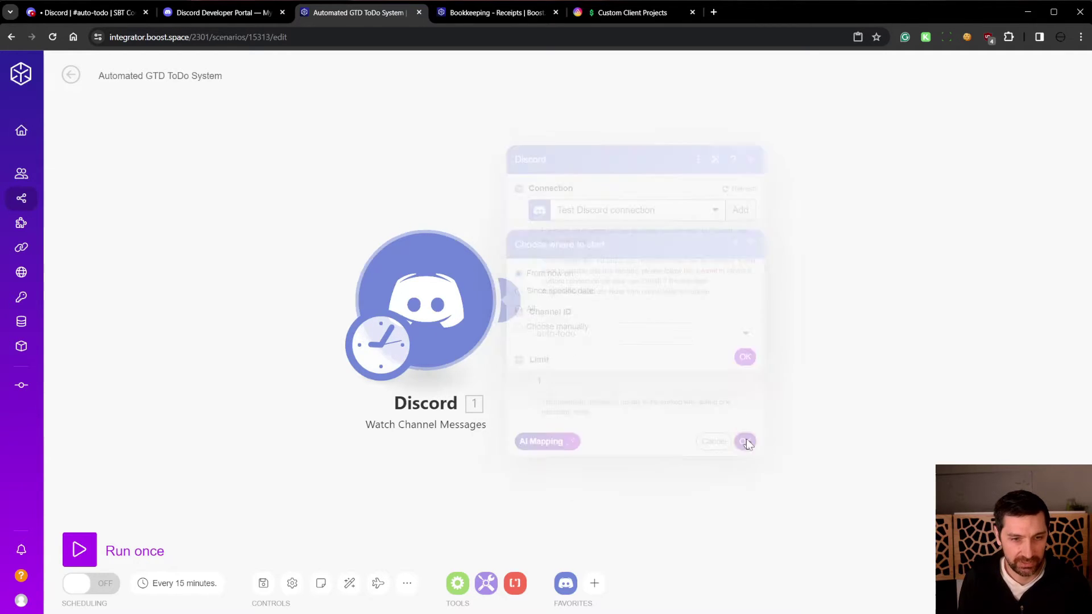
Step: Choose the starting message manually from the oldest listed one, then hide the notes window
left_click(540, 328)
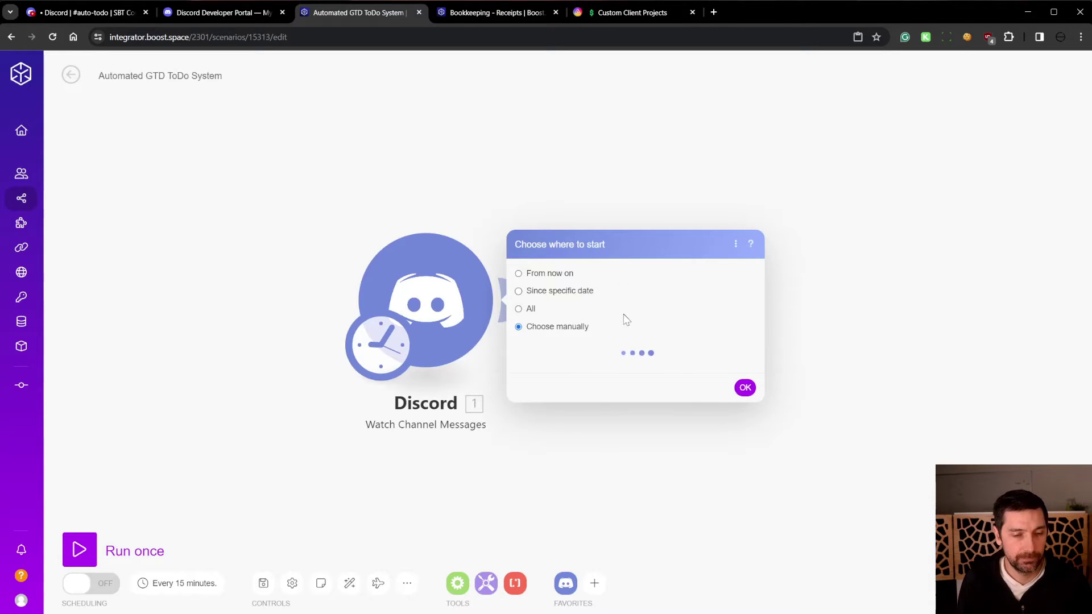
left_click(587, 539)
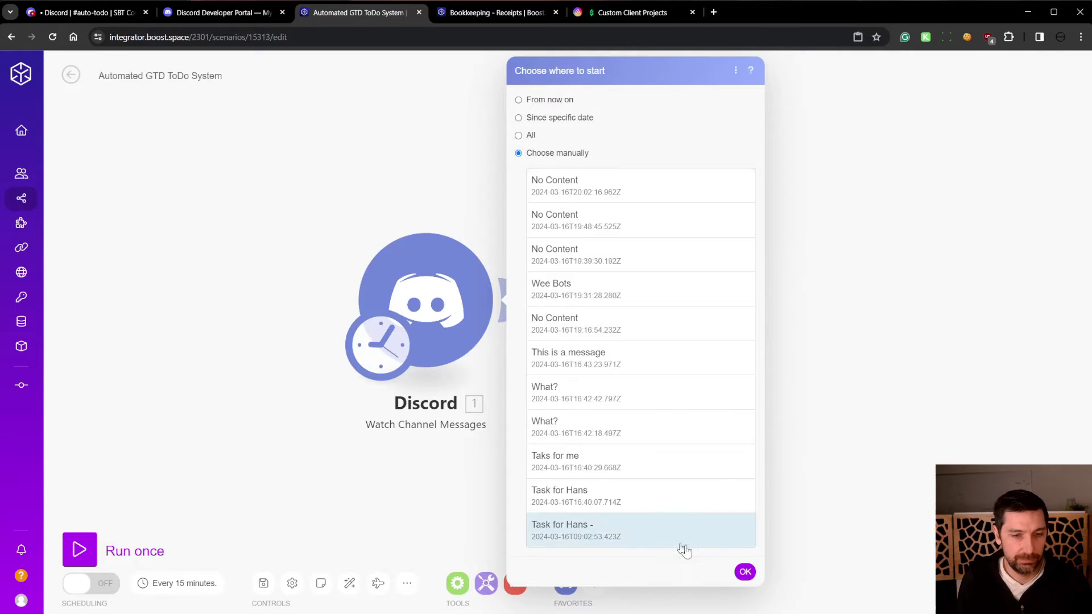
left_click(744, 572)
left_click(735, 611)
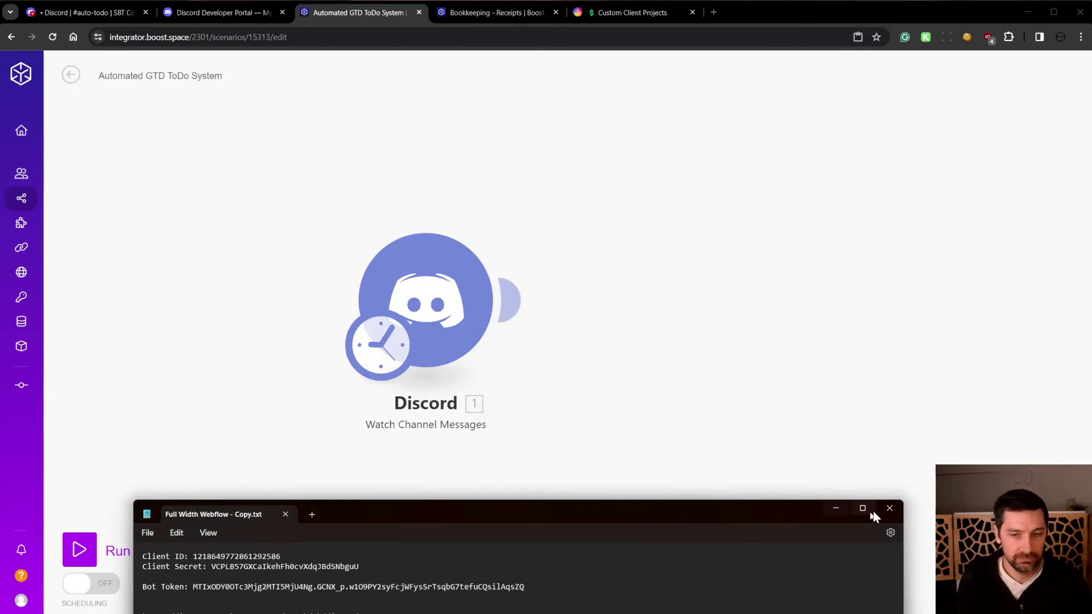
left_click(836, 509)
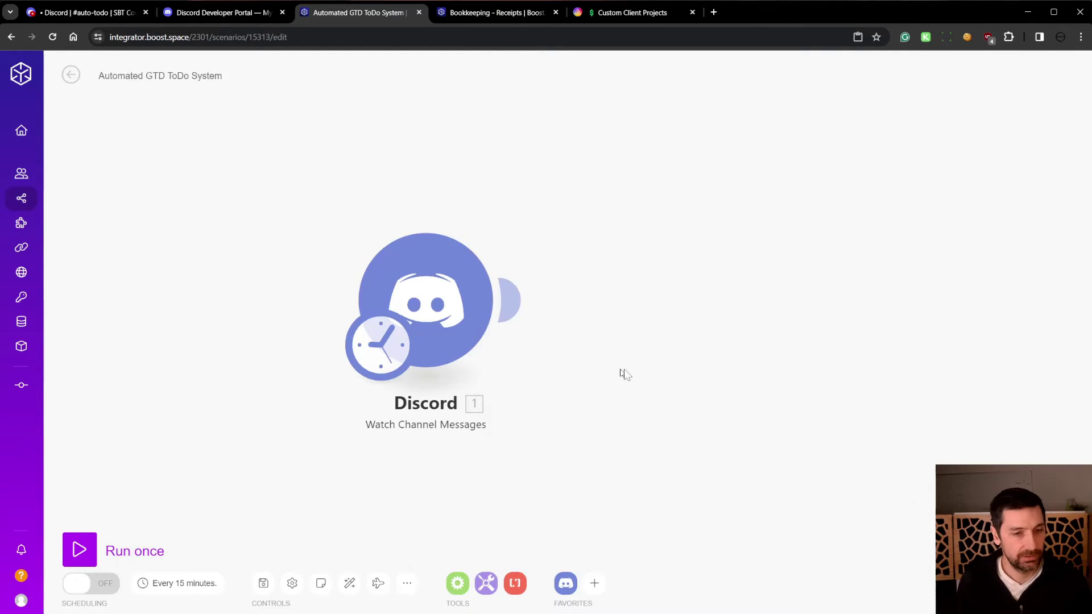
Step: Run the scenario once, inspect the trigger output down to the image.png attachment, then return to Discord
left_click(79, 554)
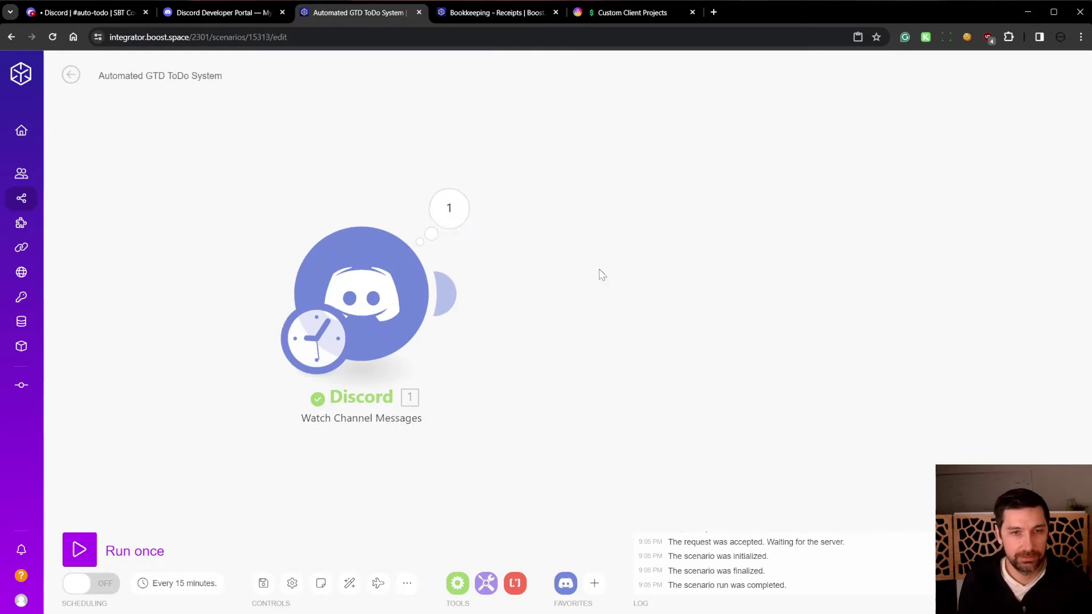
left_click(445, 207)
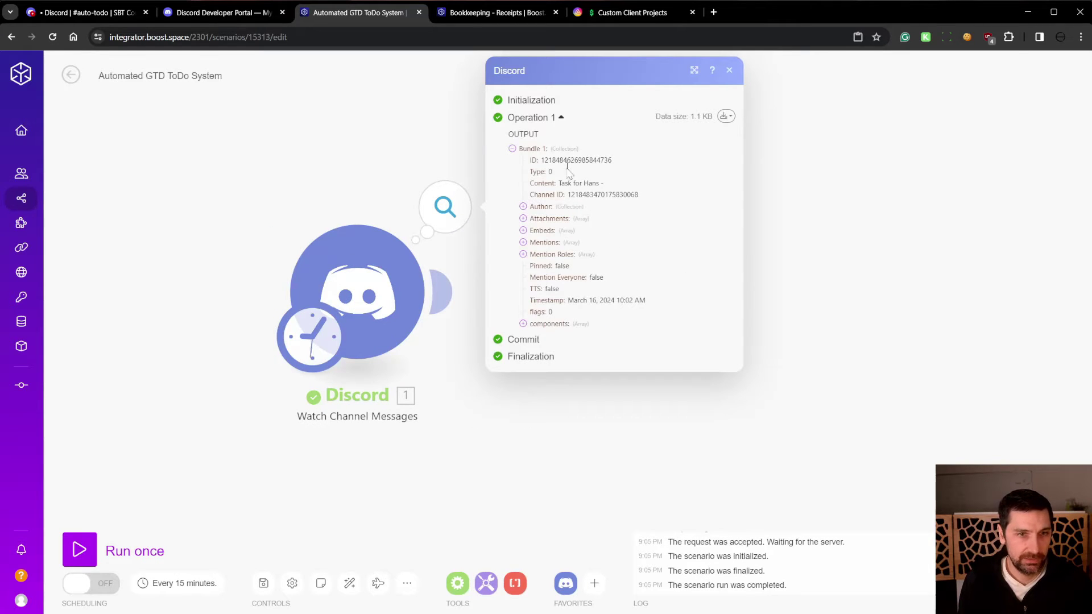
left_click_drag(559, 183, 619, 184)
left_click(631, 189)
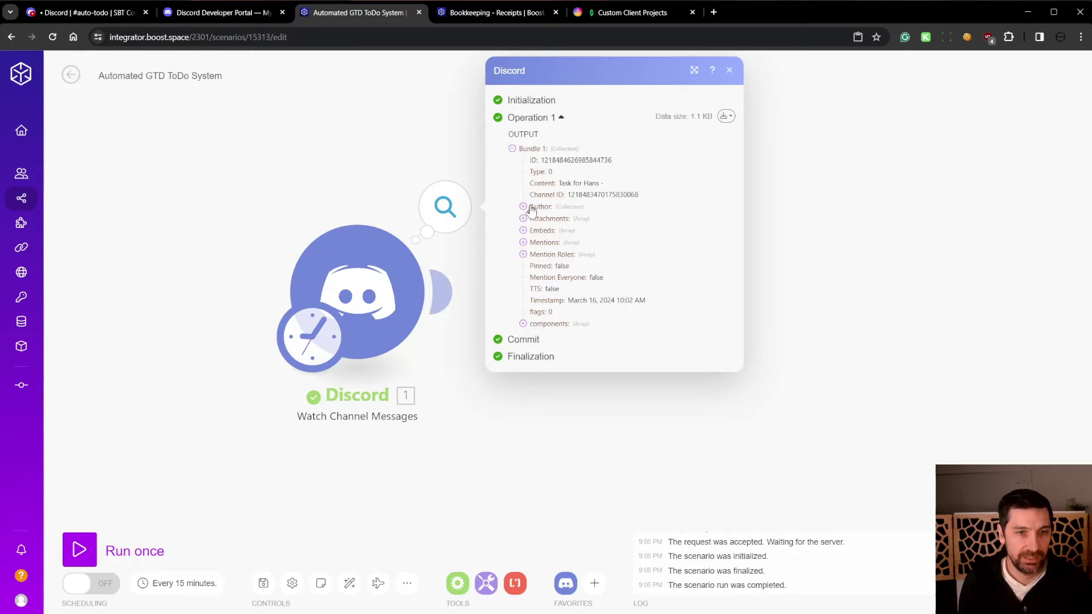
left_click(523, 219)
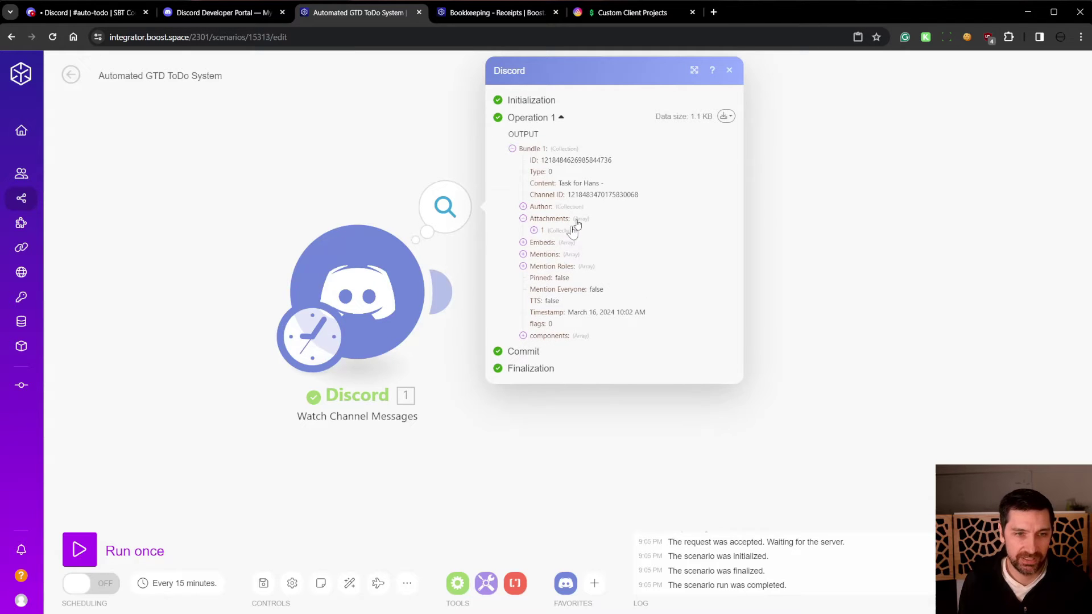
left_click(538, 231)
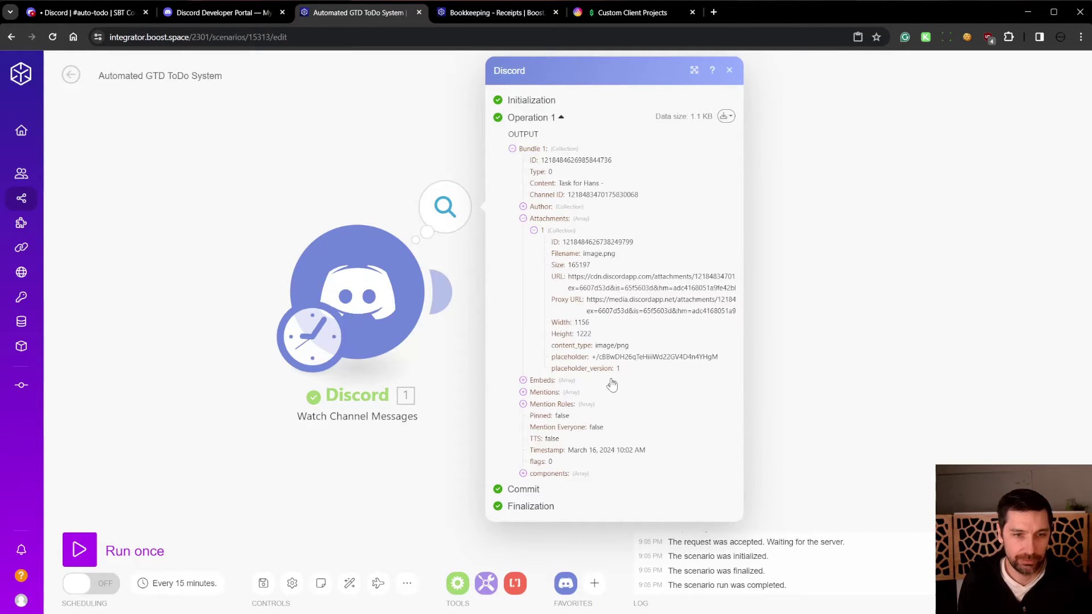
left_click(866, 330)
left_click(86, 15)
scroll(496, 280, "up", 1)
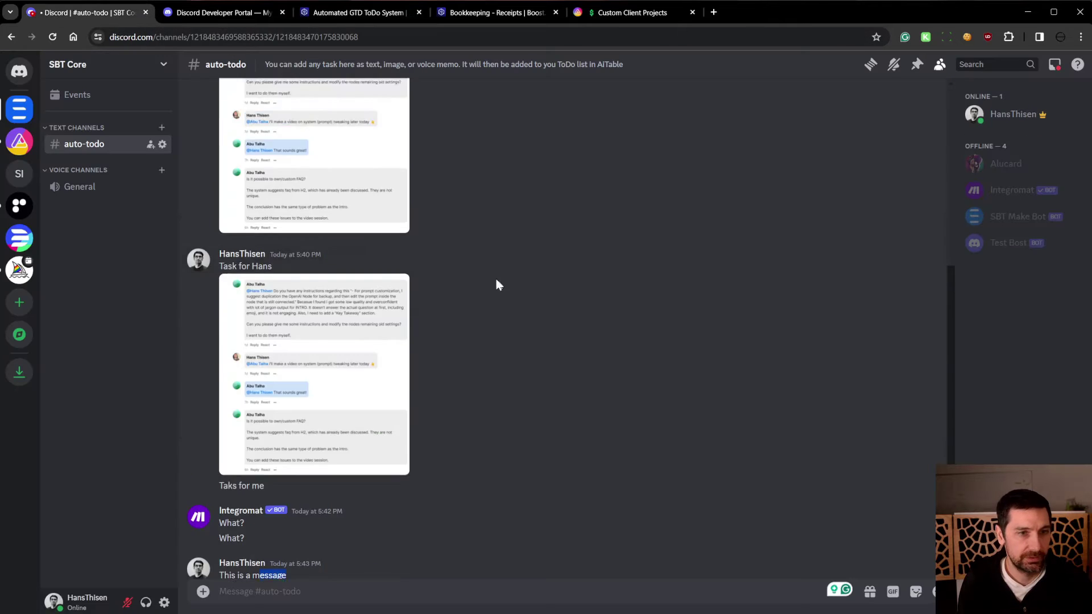
Step: Review the #auto-todo messages, including the task screenshot and voice memos, then go to the Developer Portal
scroll(500, 295, "up", 5)
scroll(286, 287, "down", 3)
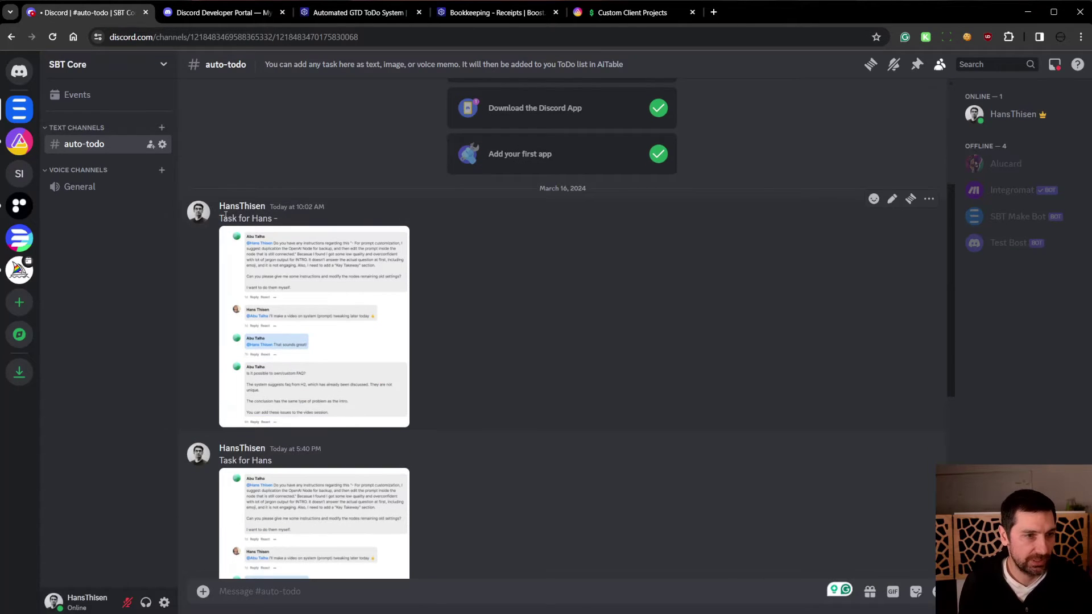
left_click_drag(233, 218, 294, 225)
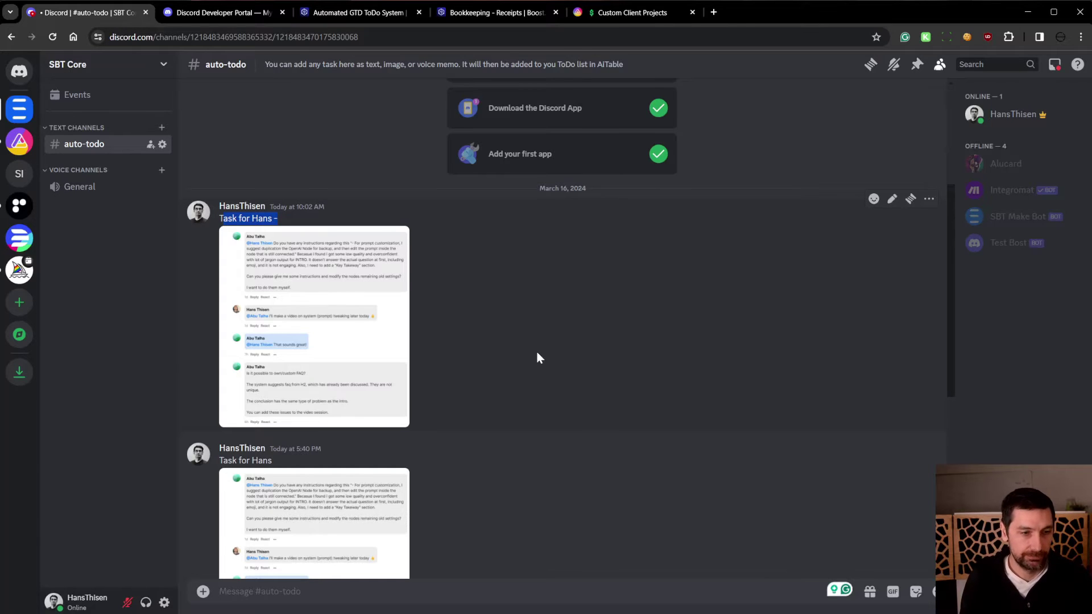
scroll(537, 353, "down", 1)
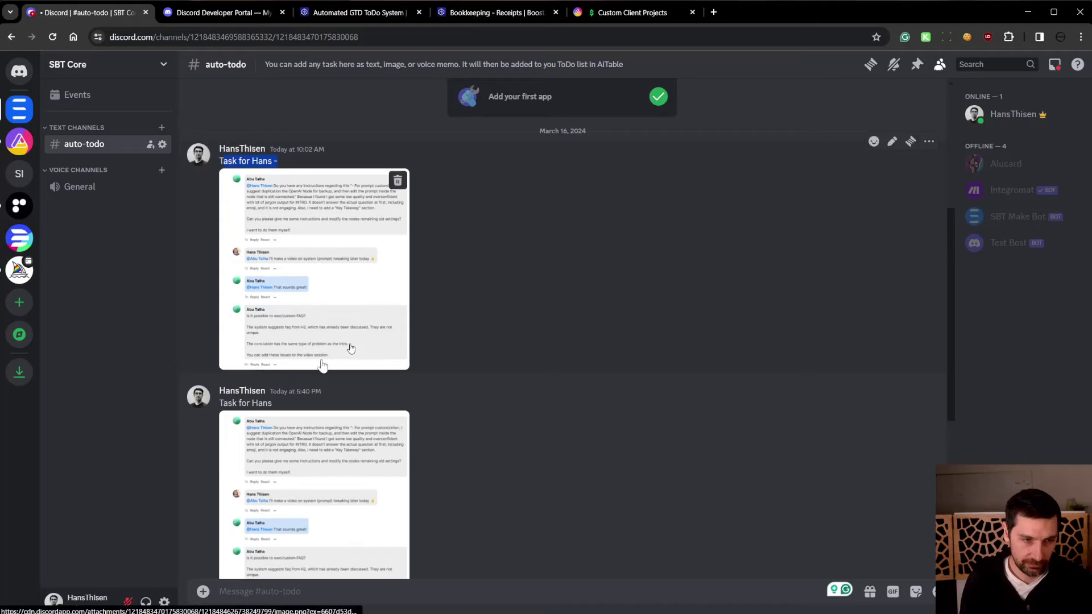
scroll(451, 272, "down", 4)
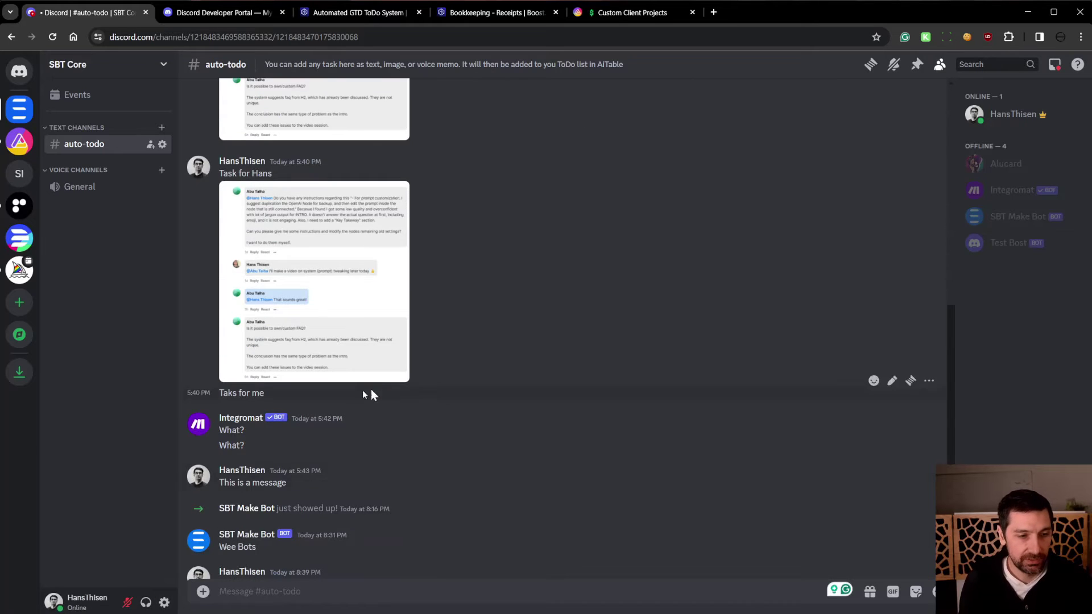
scroll(370, 390, "down", 3)
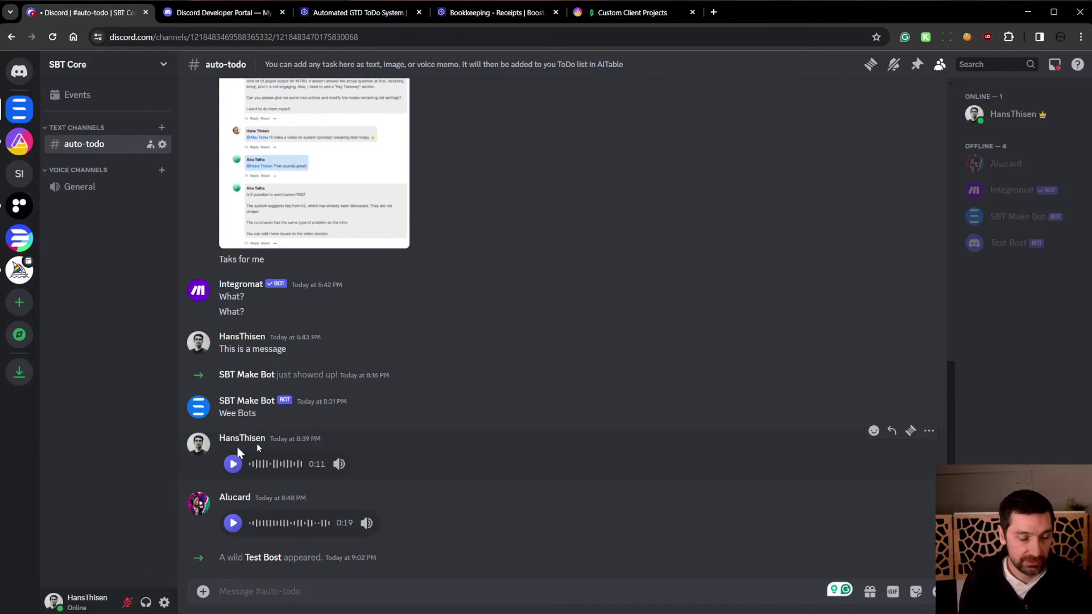
scroll(435, 408, "up", 4)
scroll(443, 398, "up", 2)
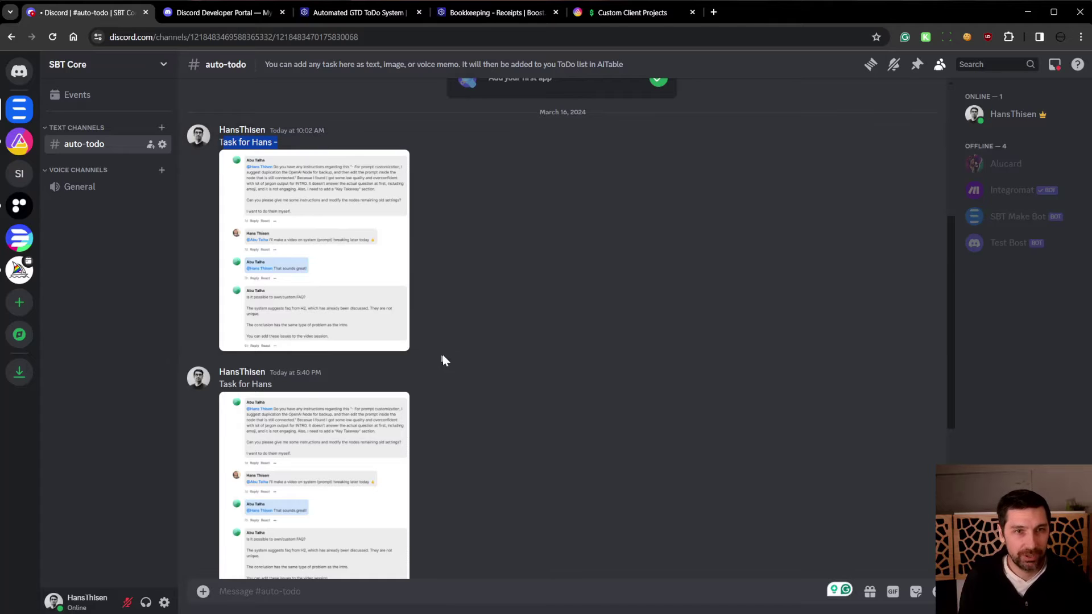
left_click(202, 18)
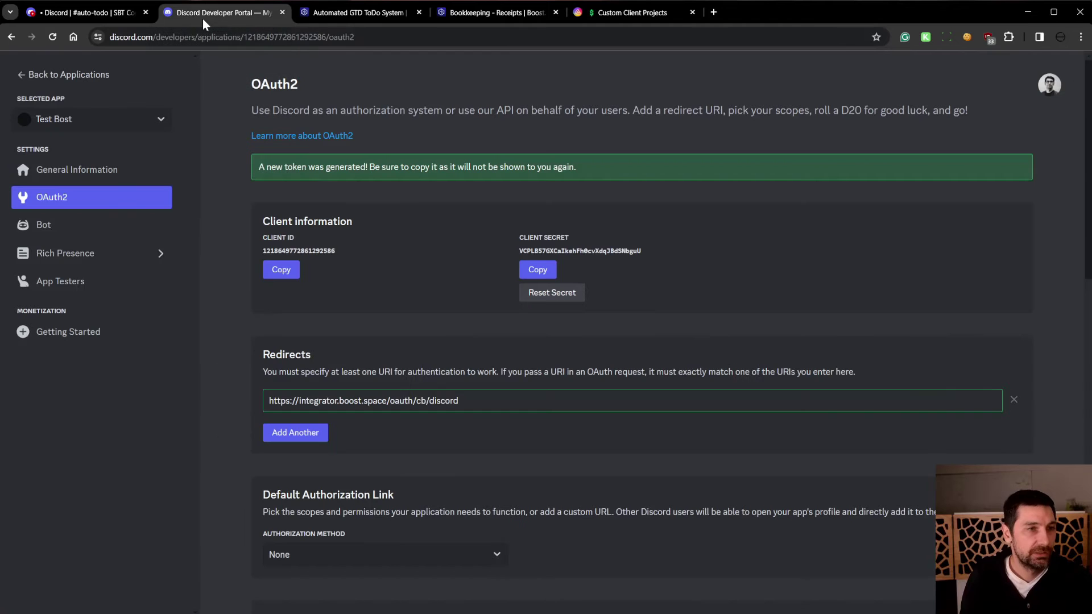
Step: Switch from the Developer Portal back to the Automated GTD ToDo System scenario editor
left_click(350, 16)
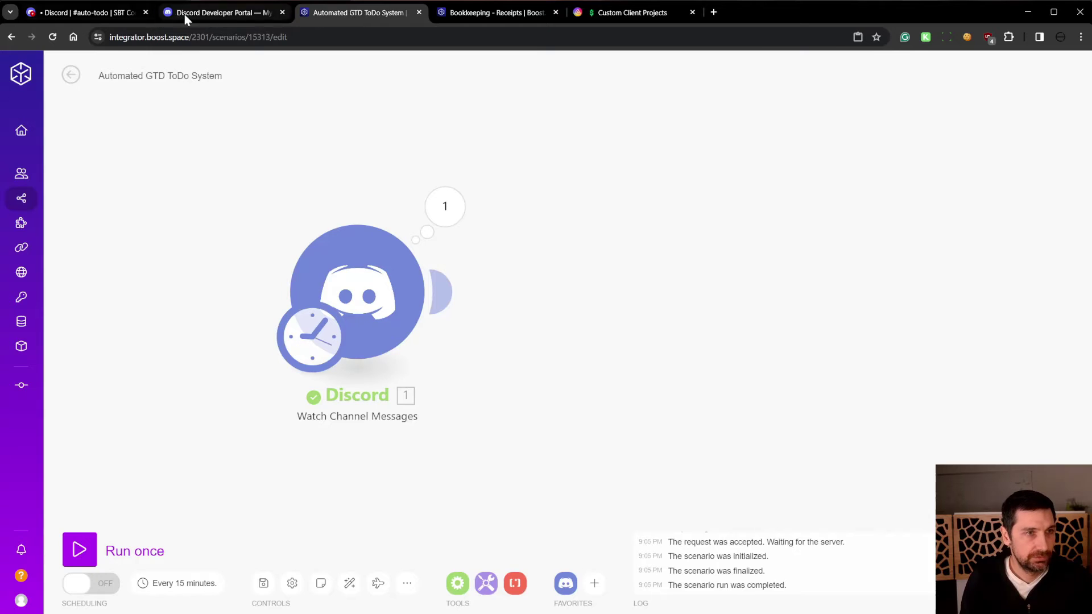
left_click(184, 15)
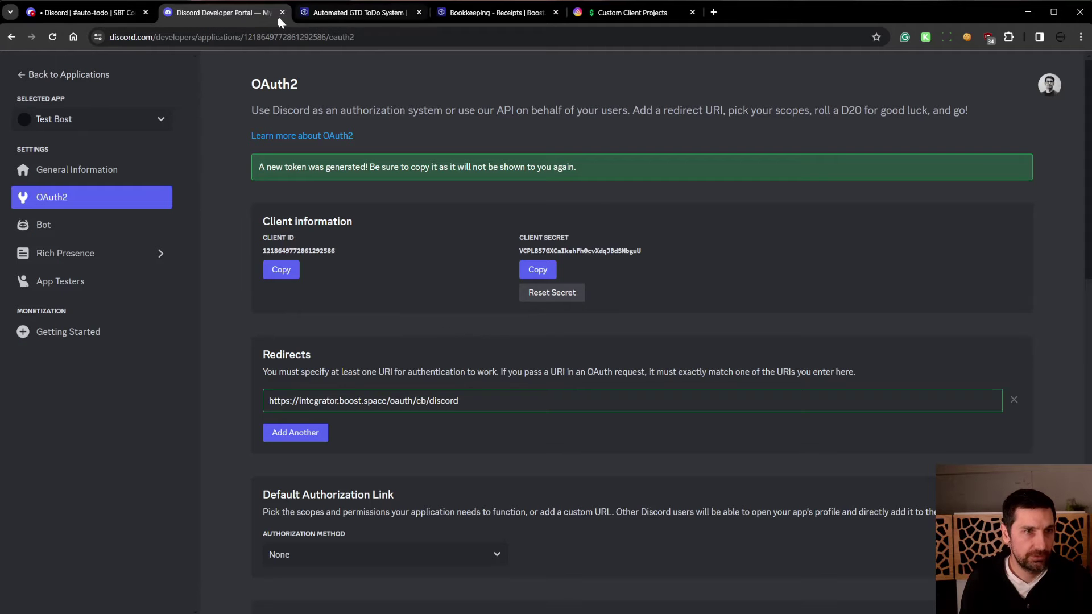
left_click(359, 13)
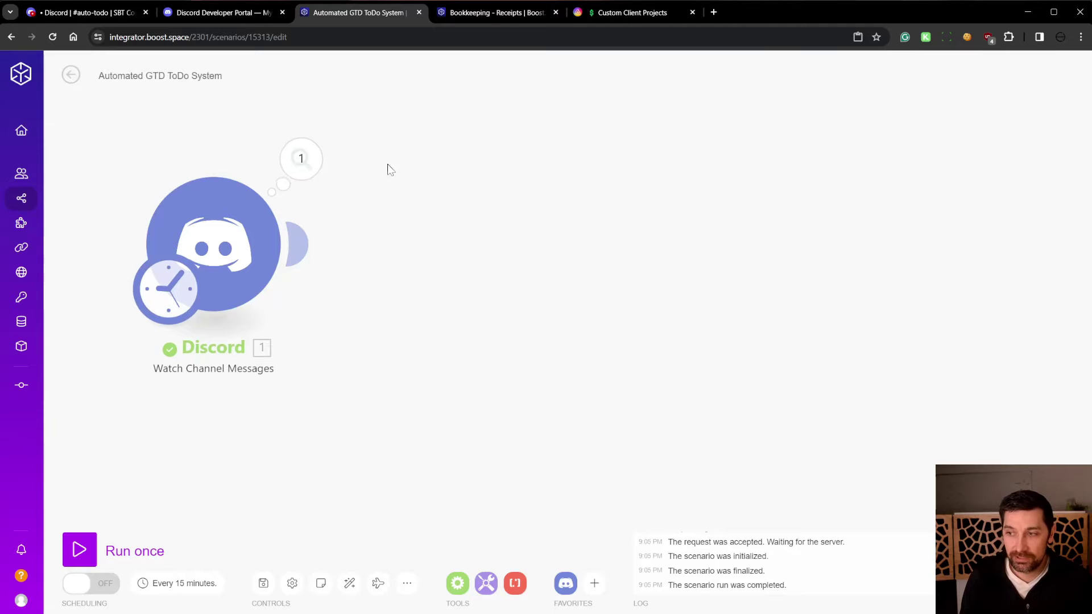
left_click_drag(438, 258, 415, 288)
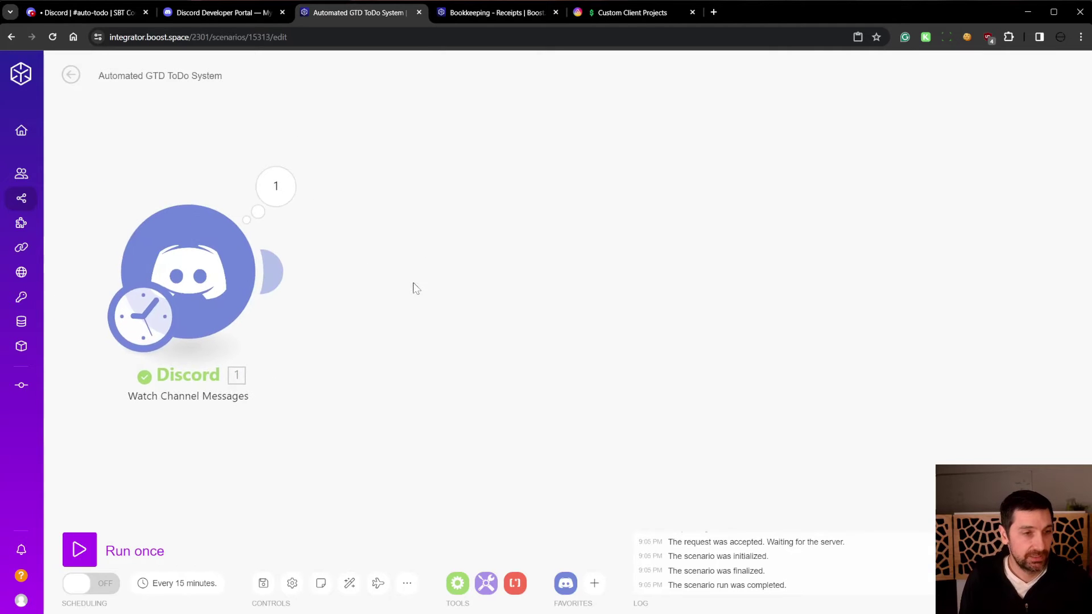
left_click(274, 185)
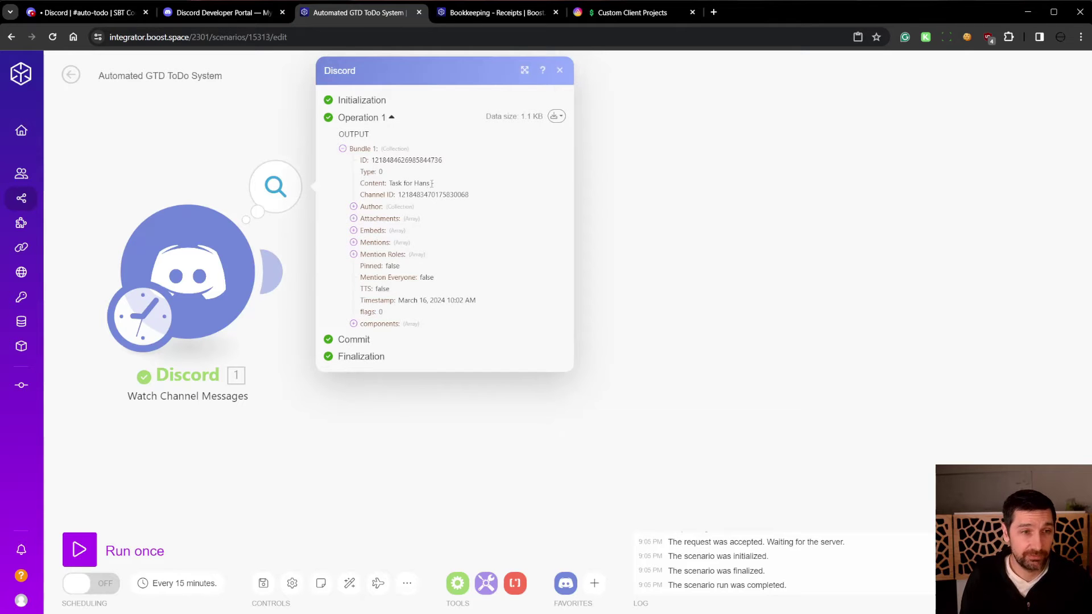
left_click_drag(439, 185, 400, 183)
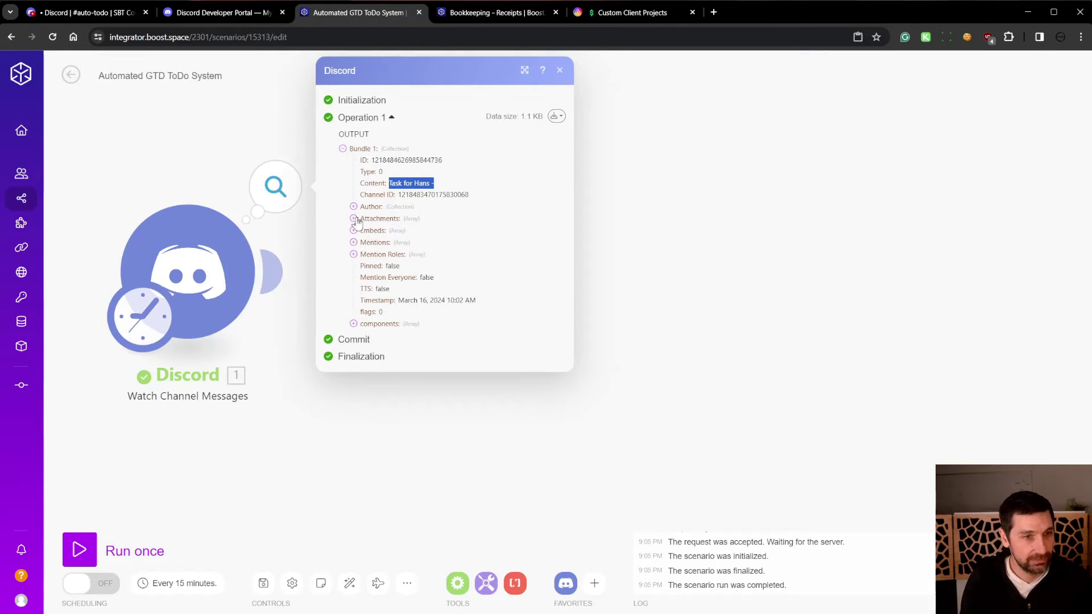
left_click(354, 219)
left_click(364, 231)
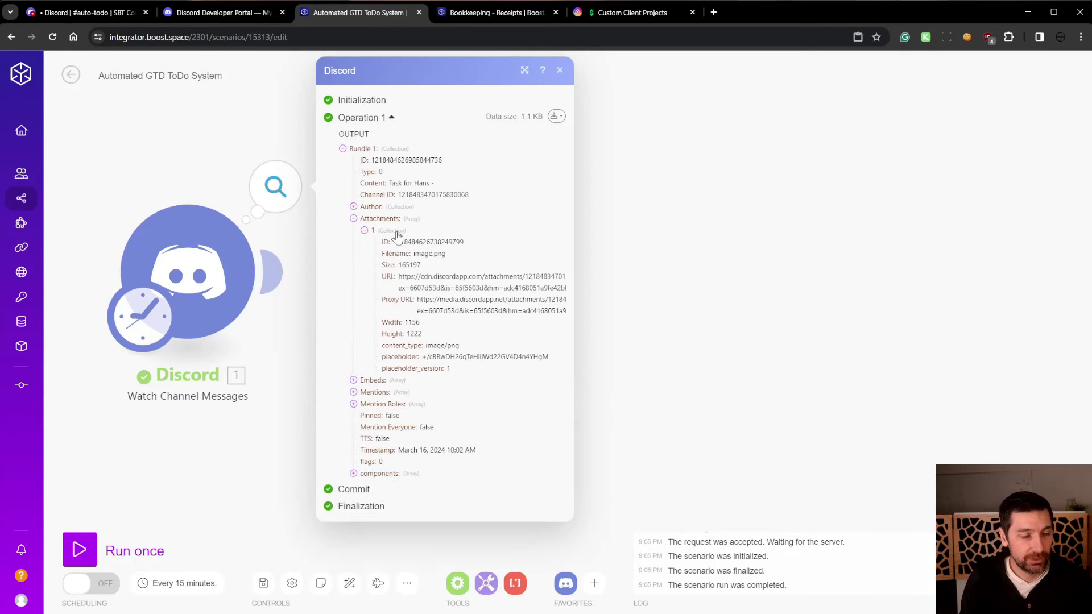
left_click(589, 311)
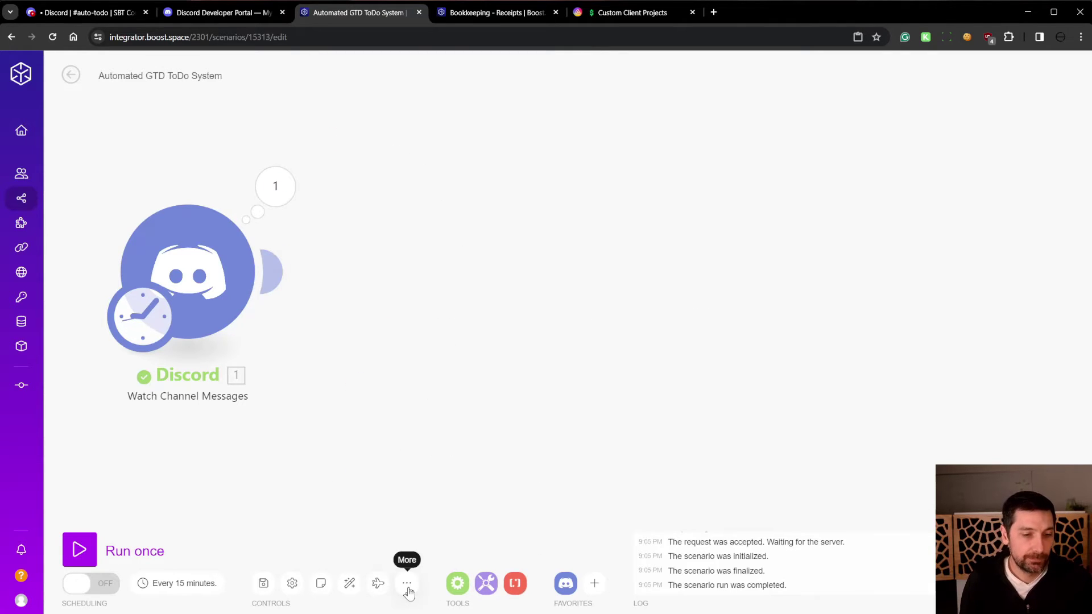
left_click_drag(518, 405, 497, 380)
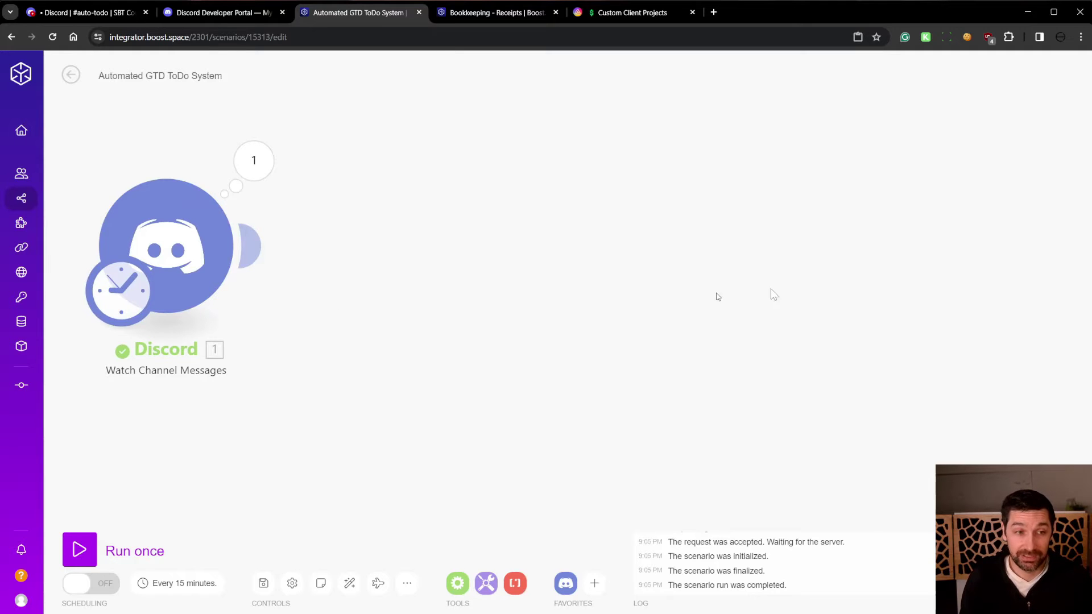
Step: Add an Iterator after the Discord trigger with 1. Attachments[] mapped into its Array field
left_click(457, 583)
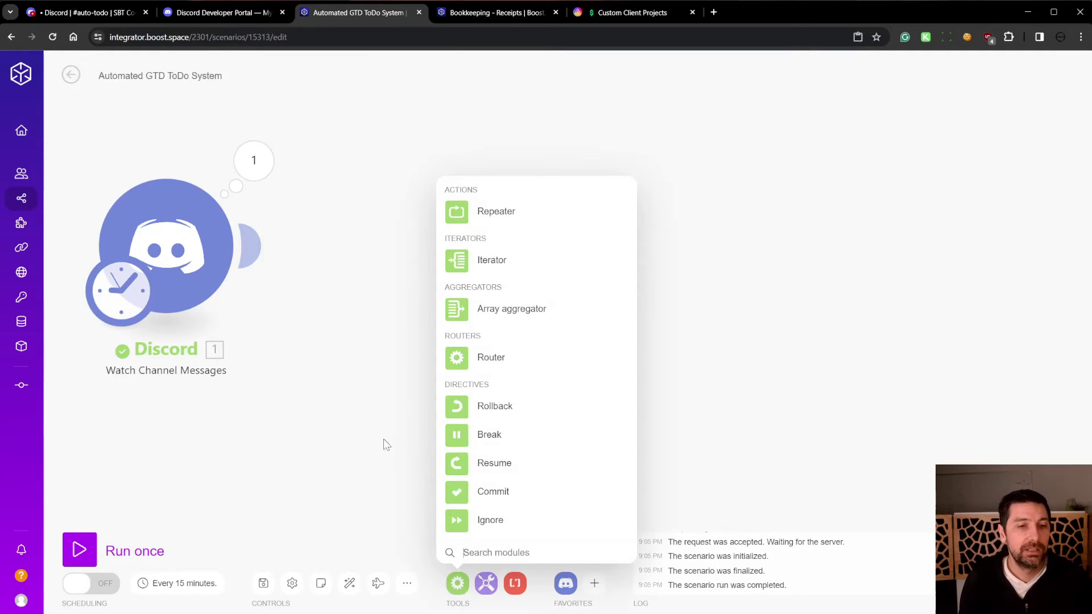
left_click(462, 260)
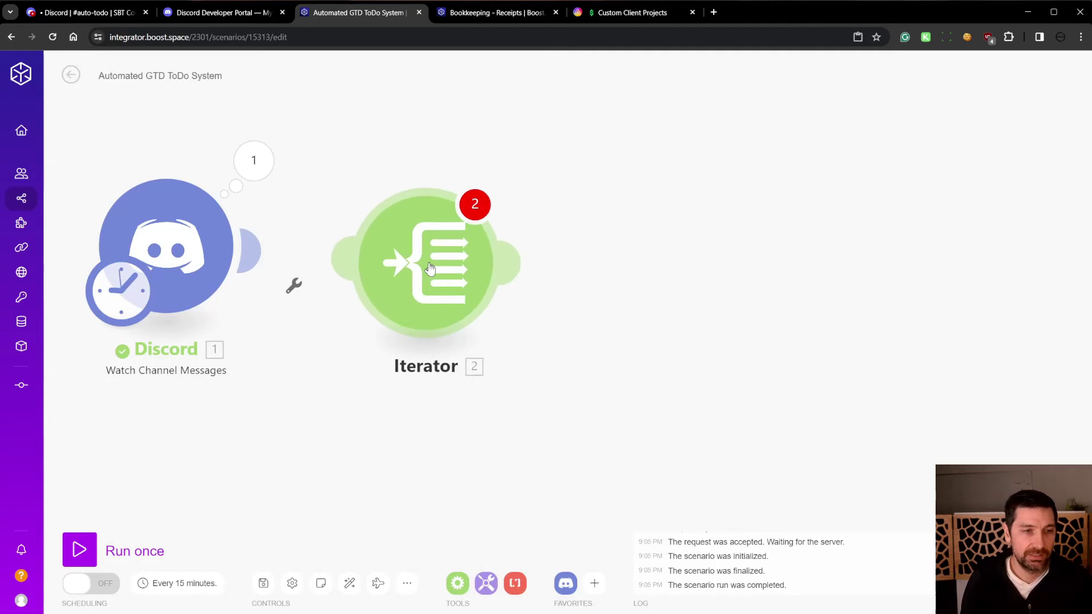
left_click(562, 237)
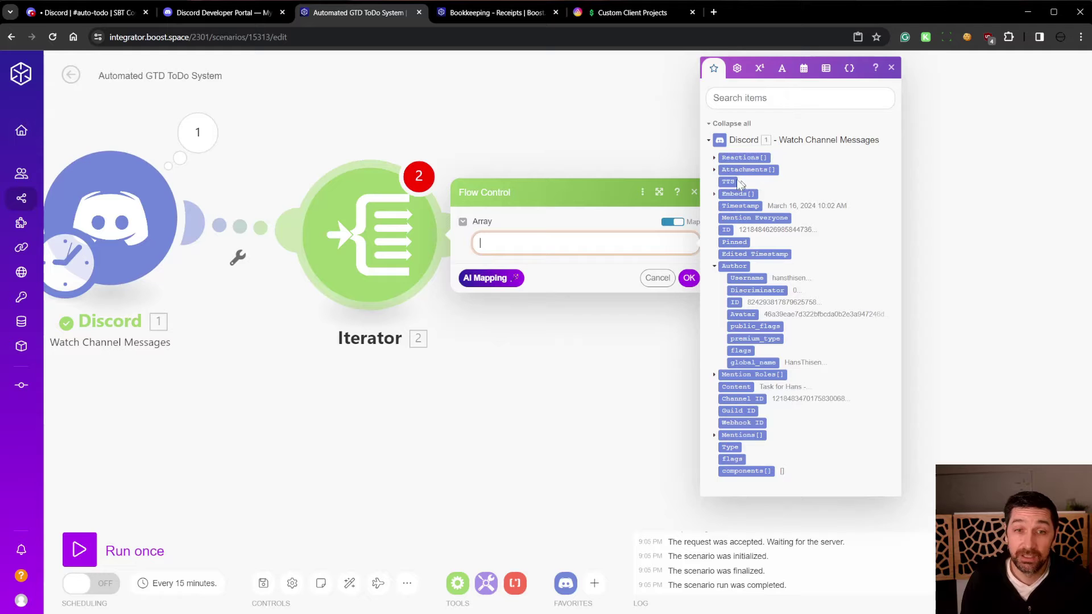
left_click(714, 170)
left_click_drag(747, 170, 480, 231)
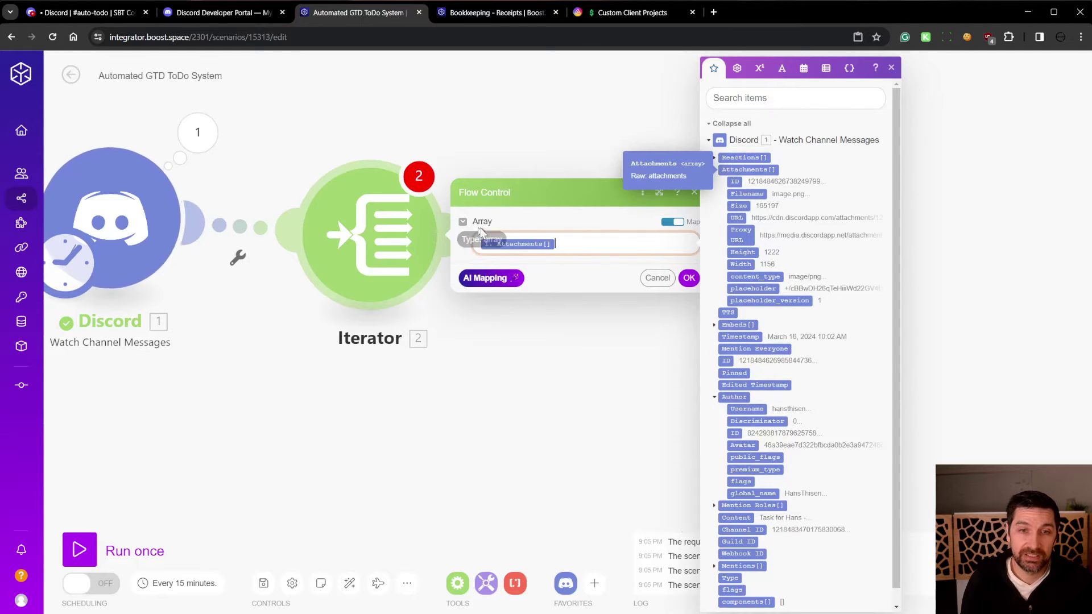
left_click(689, 278)
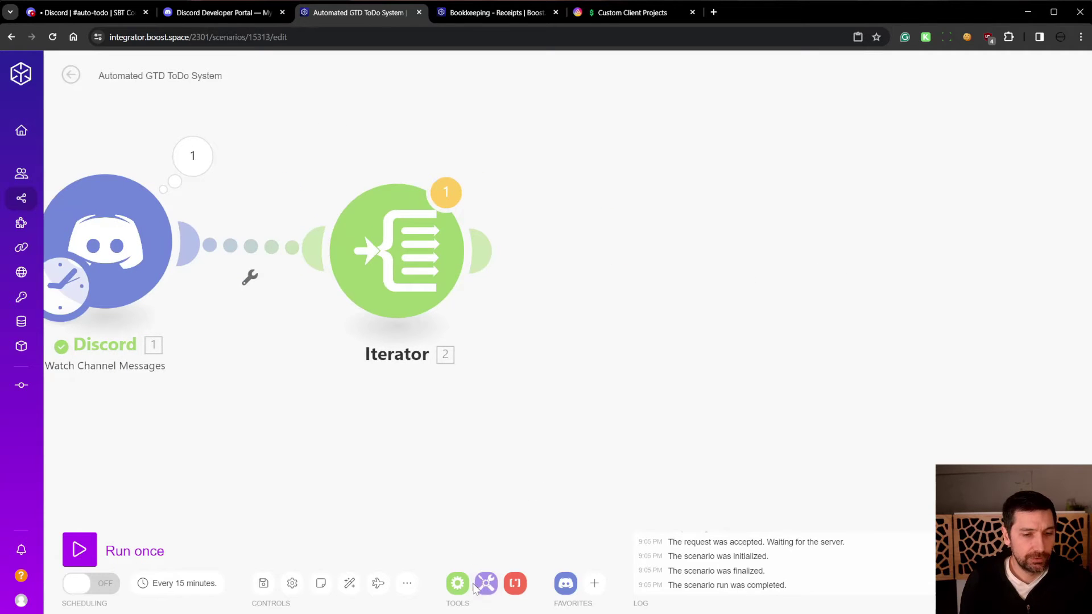
Step: Add an HTTP Get a file module using the Iterator's attachment URL as its URL
left_click(489, 249)
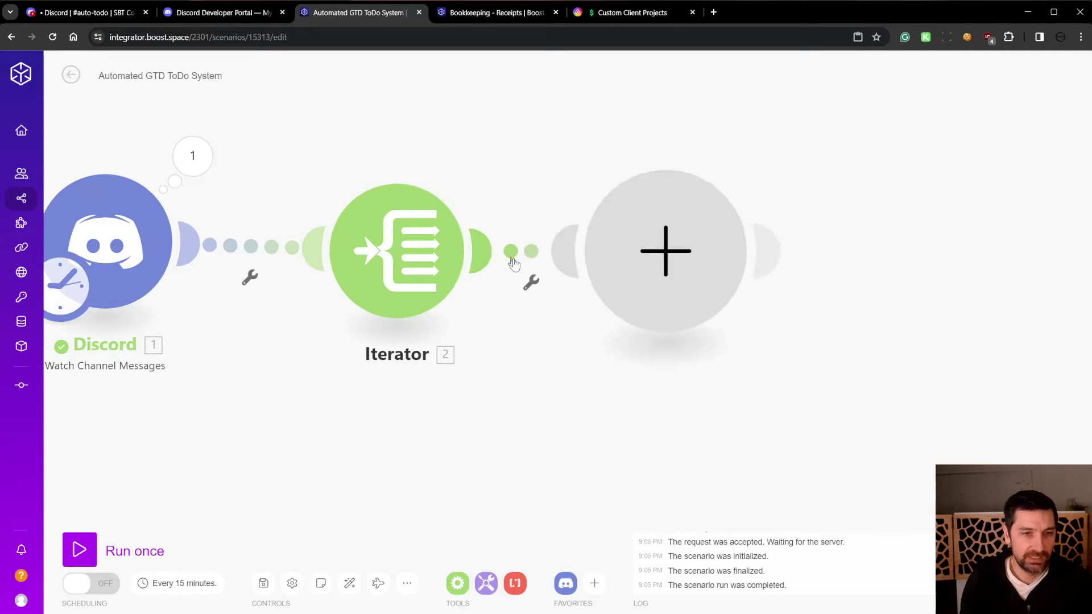
type("http")
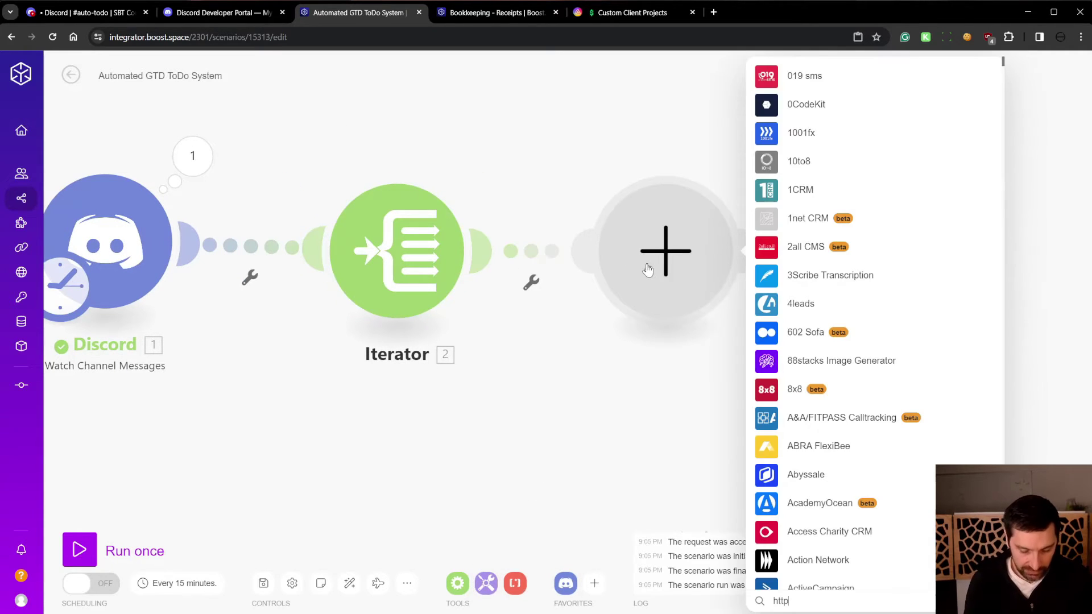
left_click(765, 224)
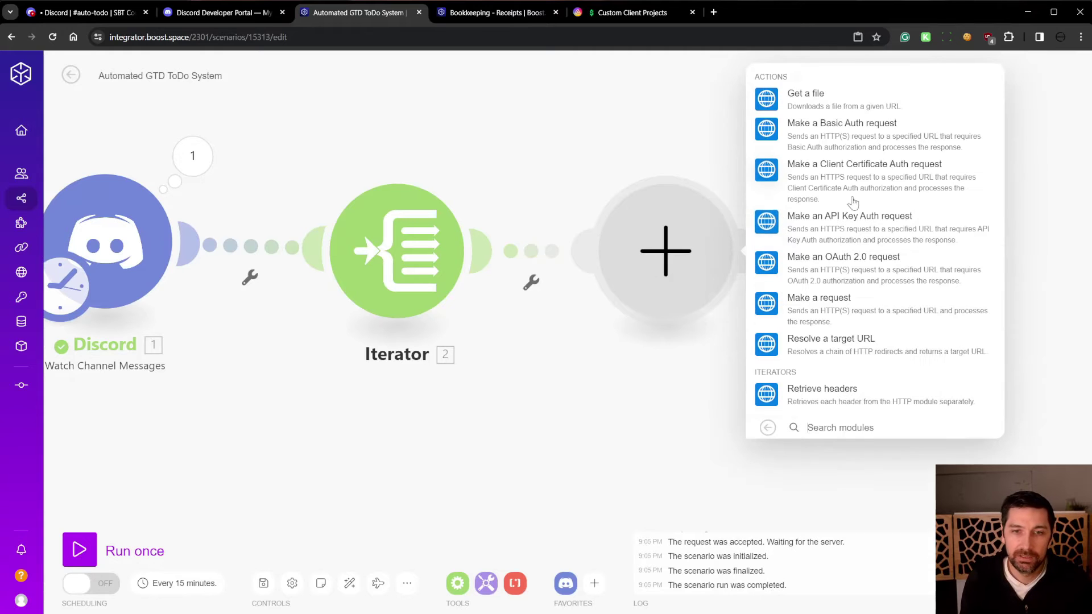
left_click(799, 99)
left_click(919, 259)
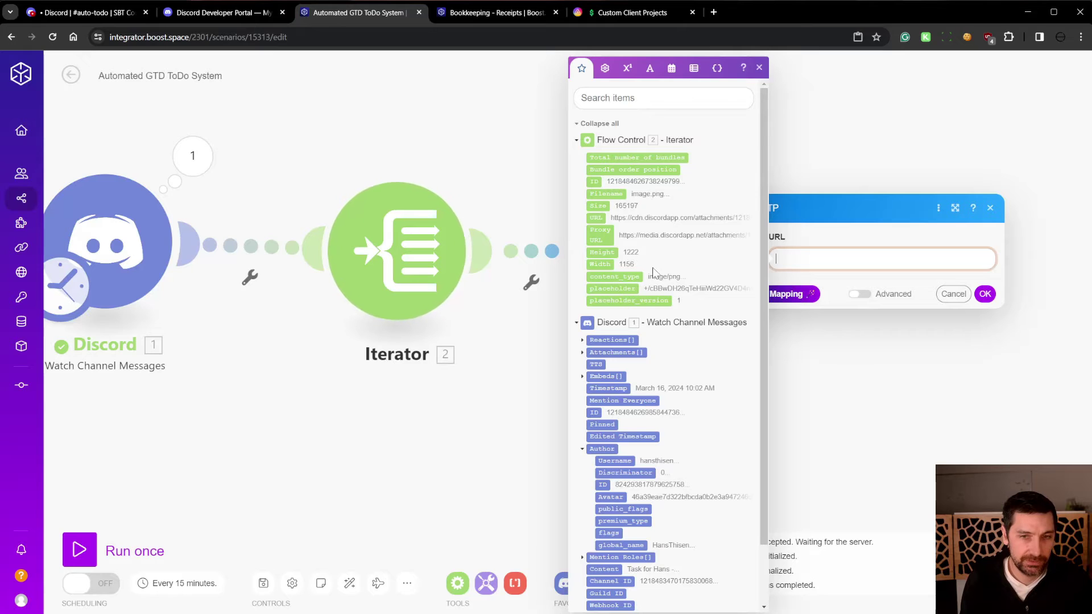
left_click(596, 217)
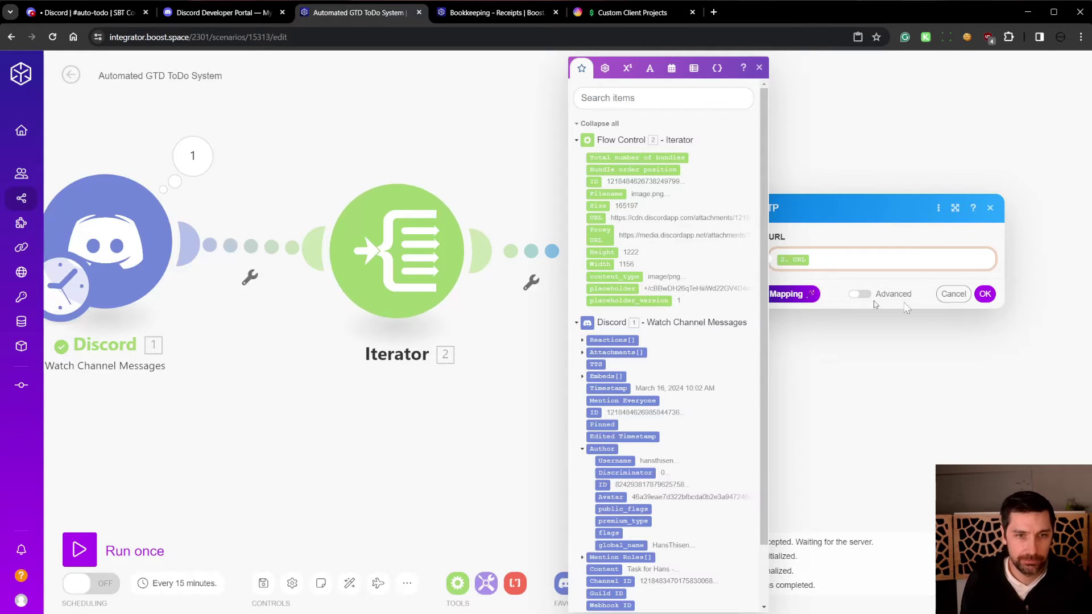
left_click(984, 294)
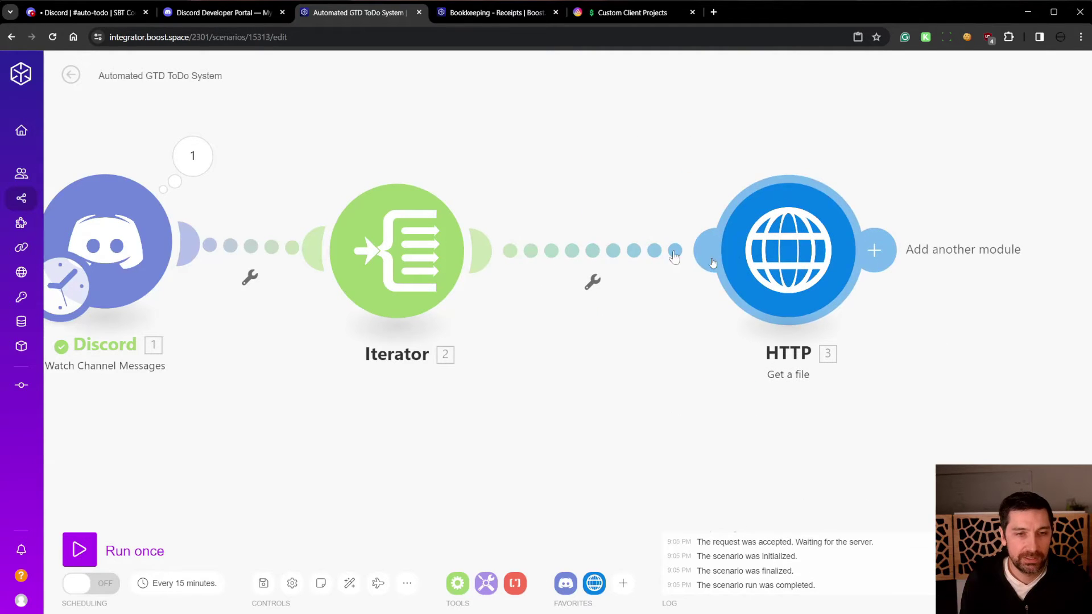
Step: Create a filter labelled 'Is image' with condition content_type Contains 'image'
left_click(554, 252)
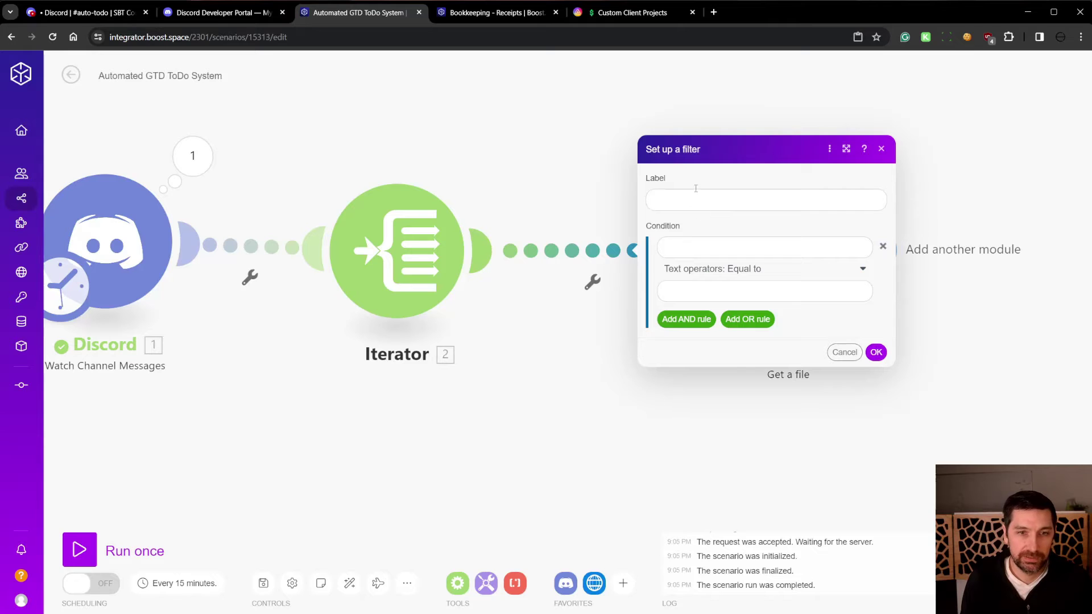
left_click(696, 200)
type("I")
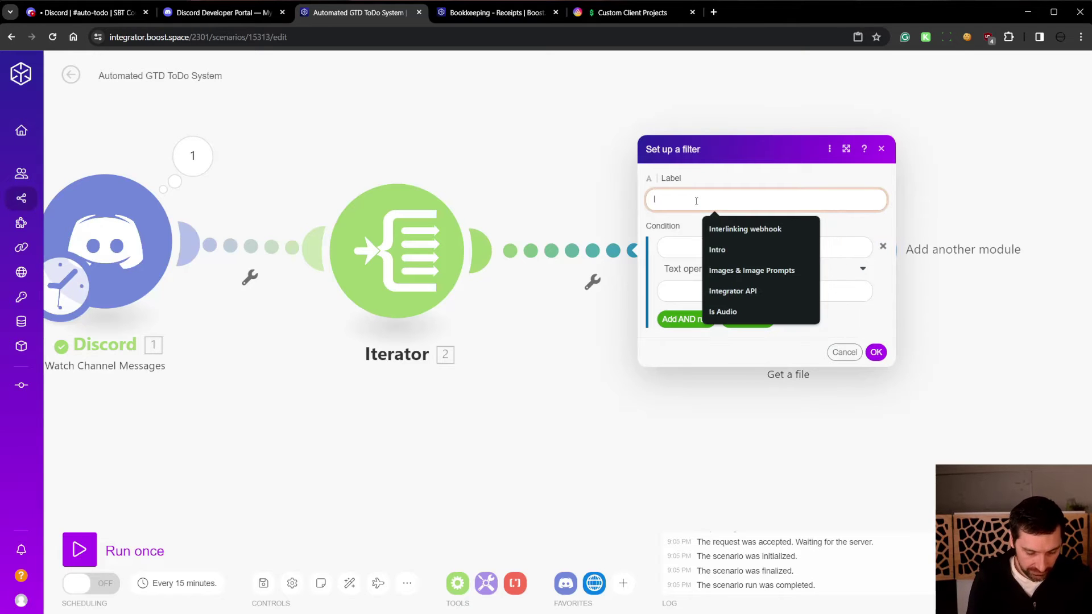
type("s image")
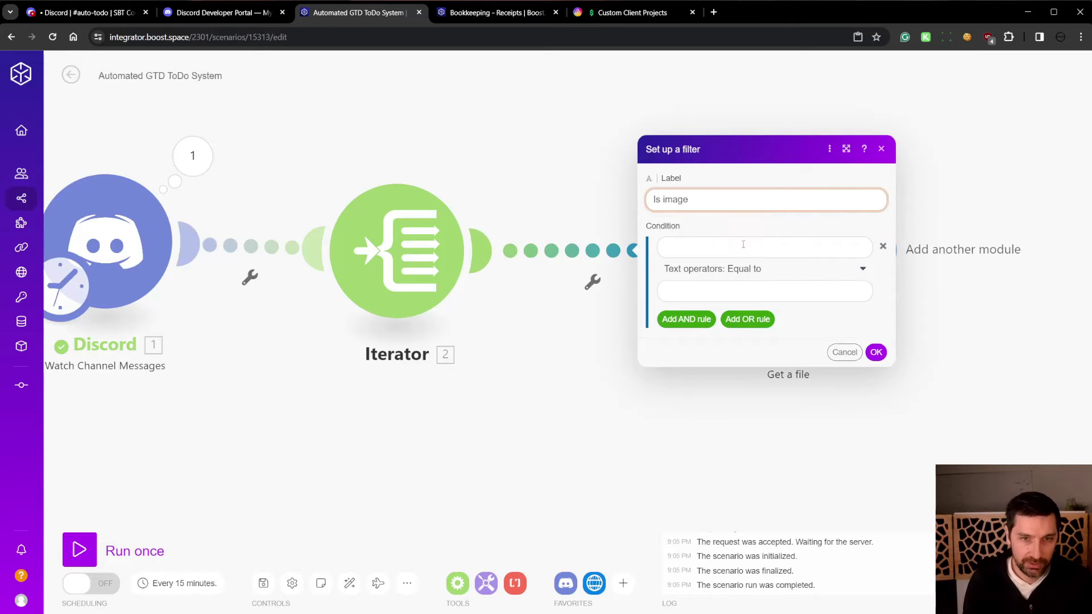
left_click(742, 244)
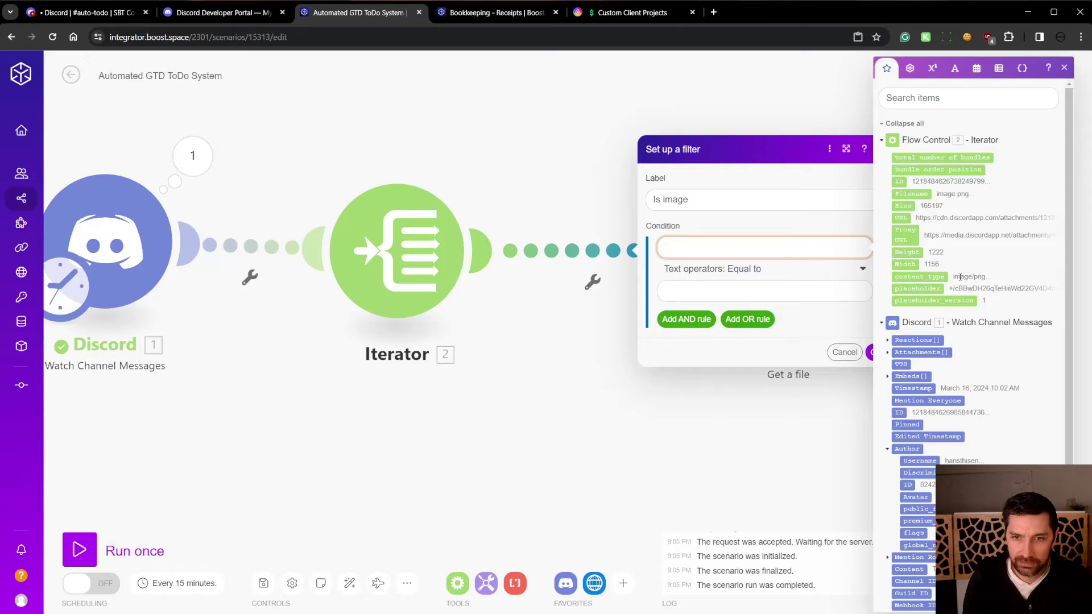
left_click(937, 278)
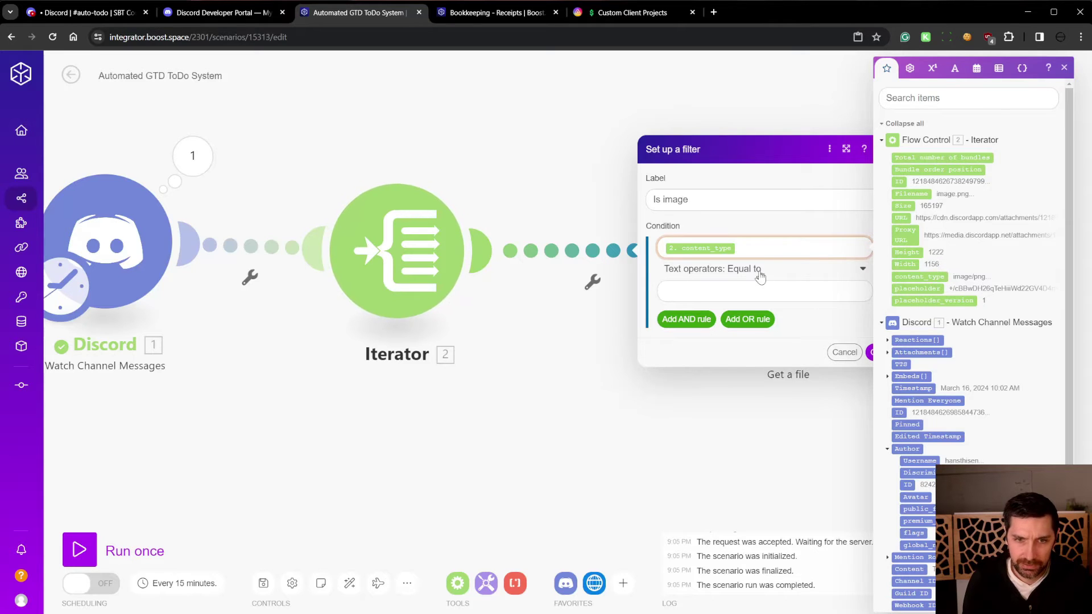
left_click(760, 273)
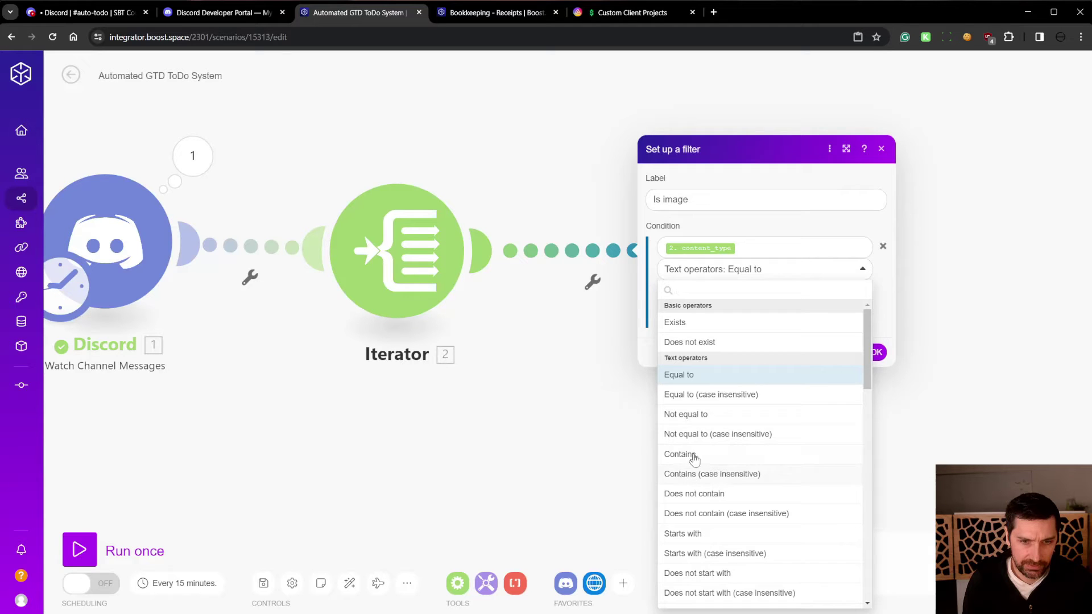
left_click(692, 455)
left_click(739, 292)
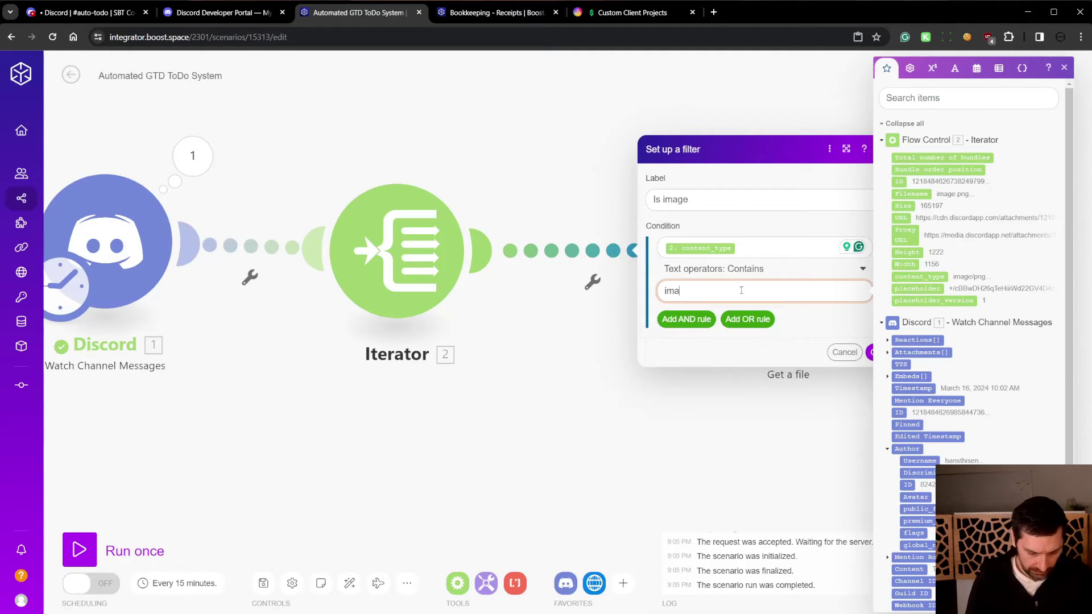
left_click(870, 352)
Step: Reopen the Is image filter to review its content_type condition, then close it
left_click(521, 227)
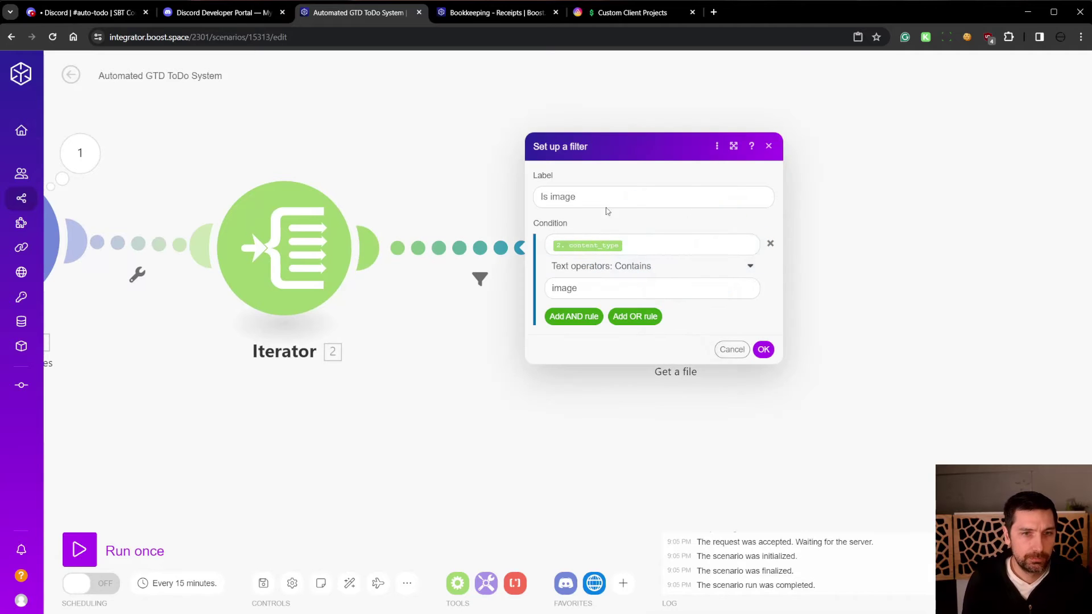
left_click(763, 349)
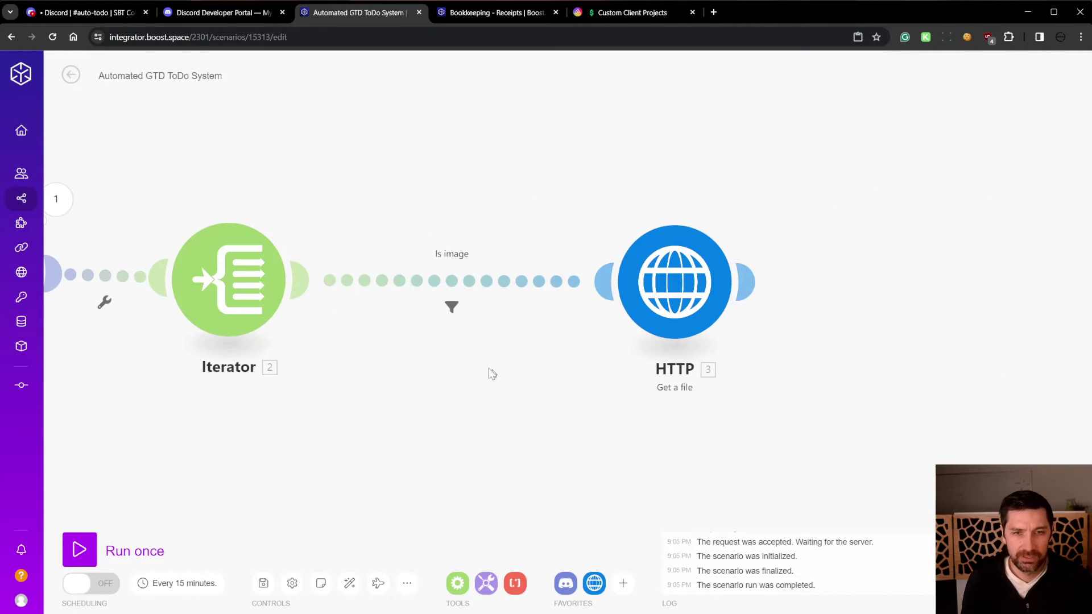
left_click(488, 283)
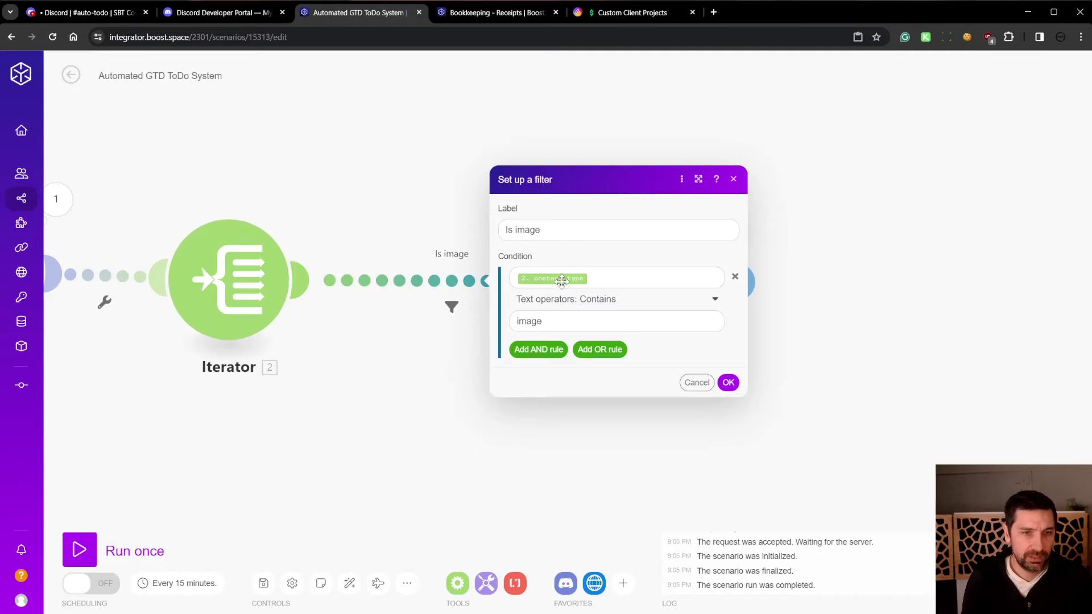
left_click(670, 271)
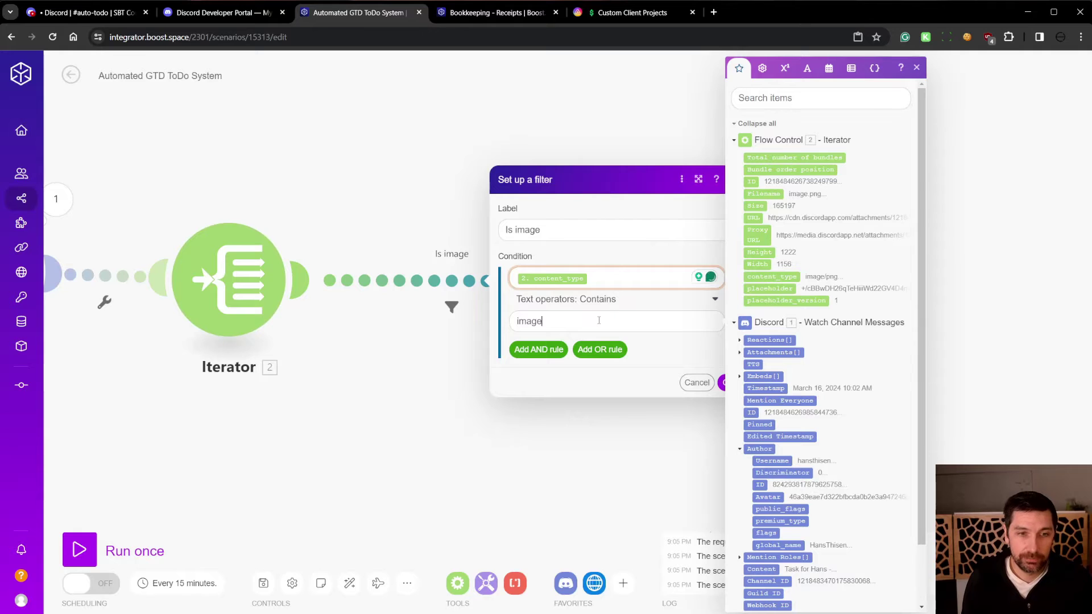
left_click(723, 385)
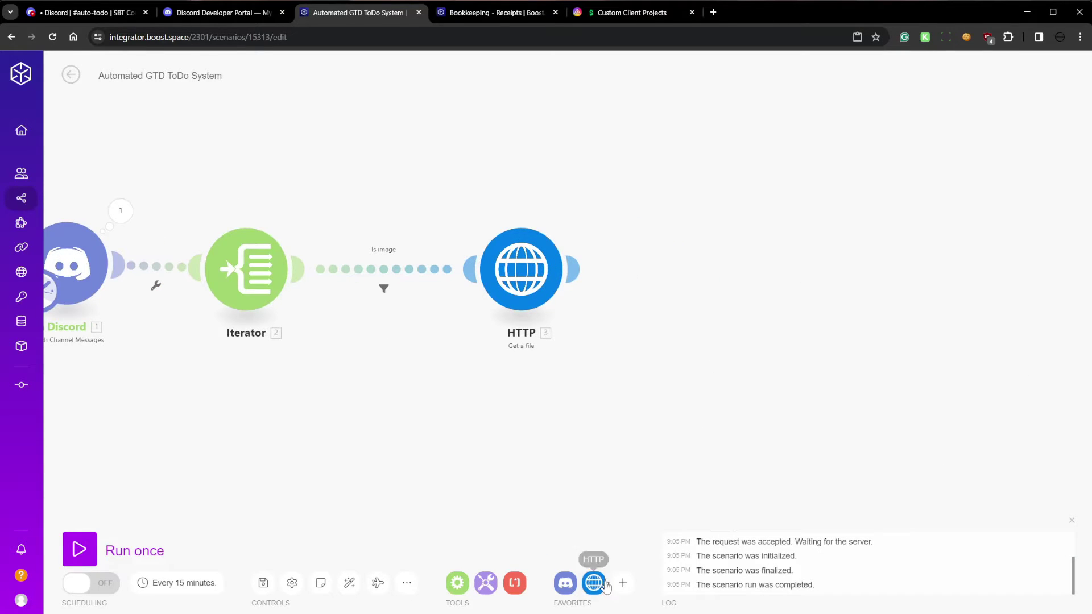
Step: Attach a Google Cloud Vision Run Text Detection (OCR) module after HTTP, using file HTTP - Get a file
left_click(622, 583)
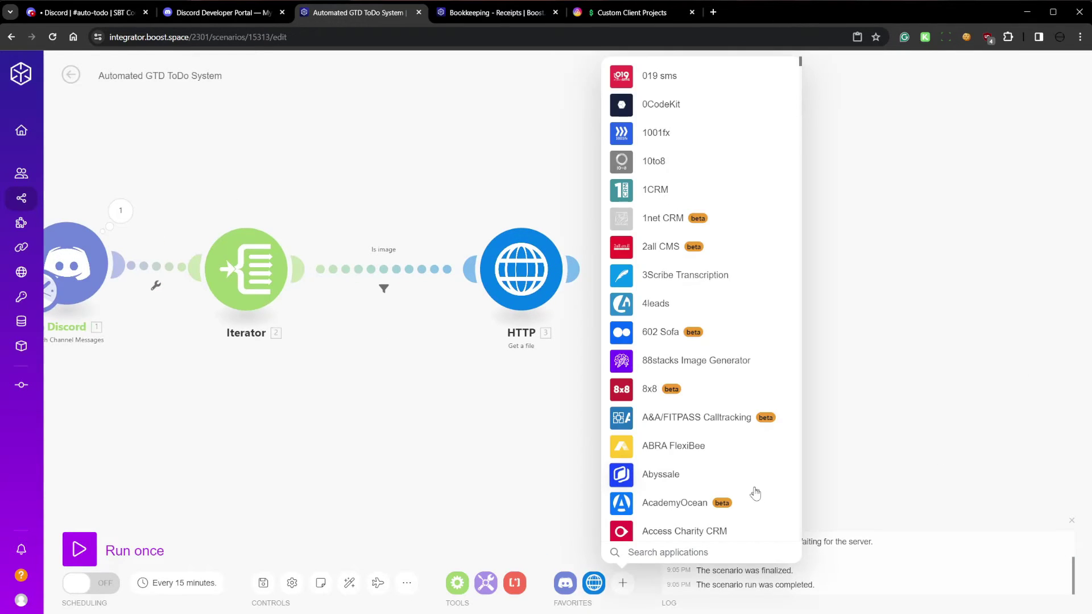
type("ocr")
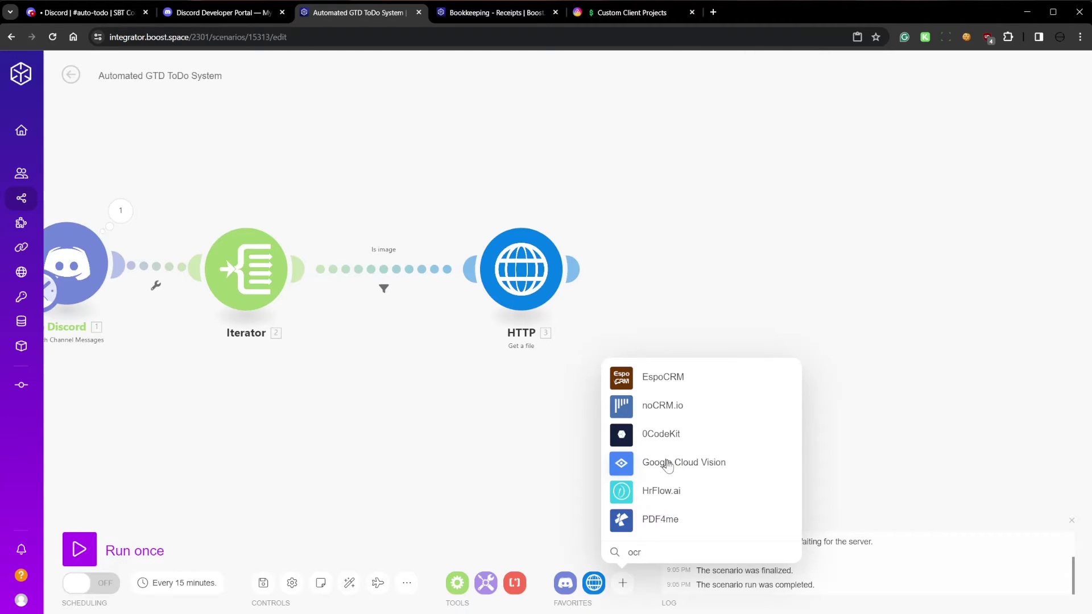
left_click(668, 465)
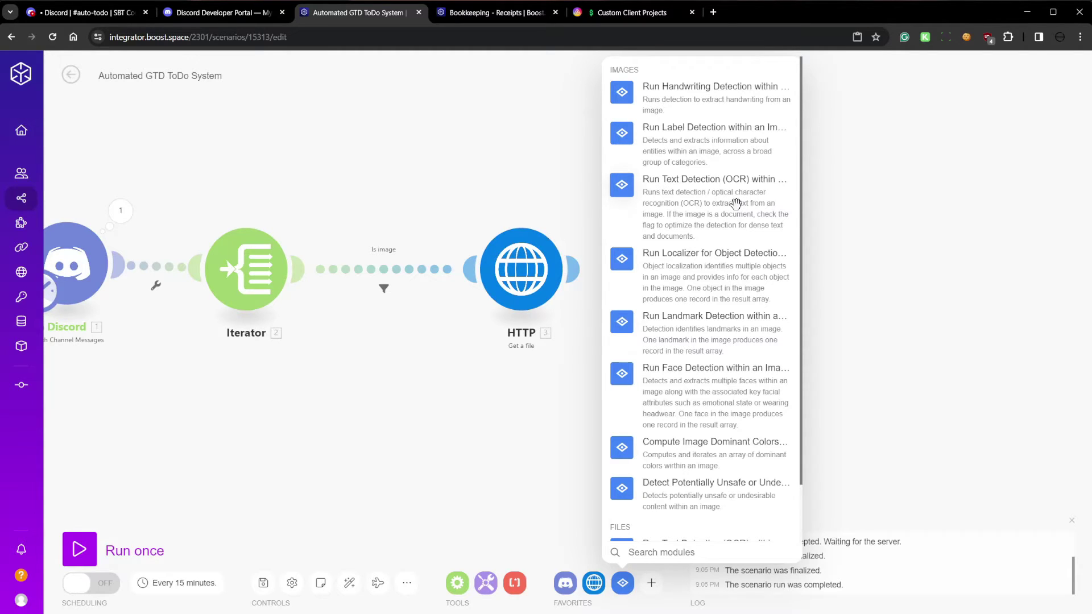
left_click(736, 204)
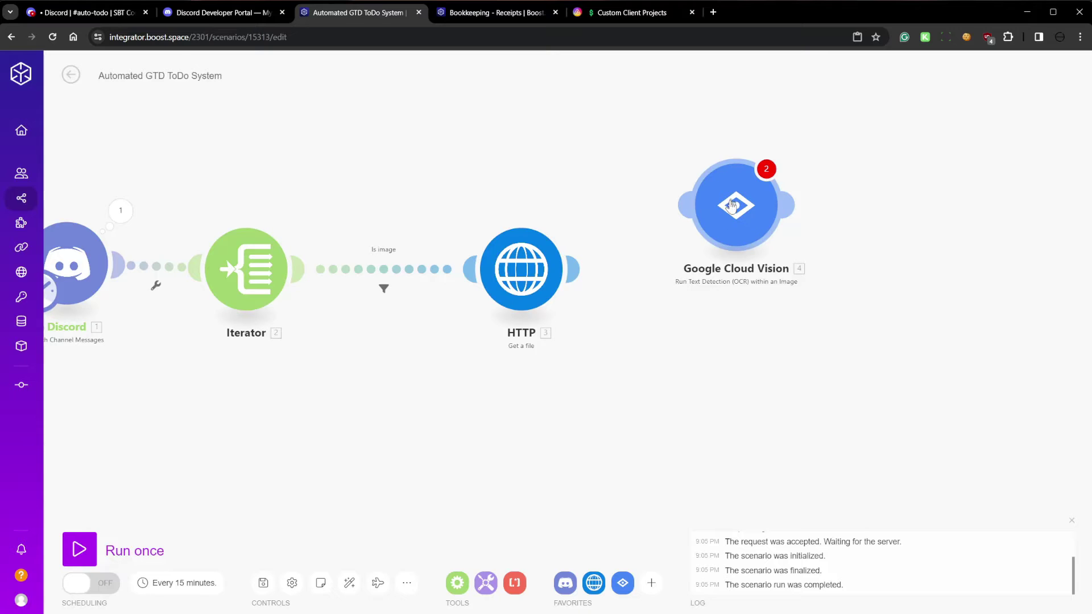
scroll(718, 279, "up", 3)
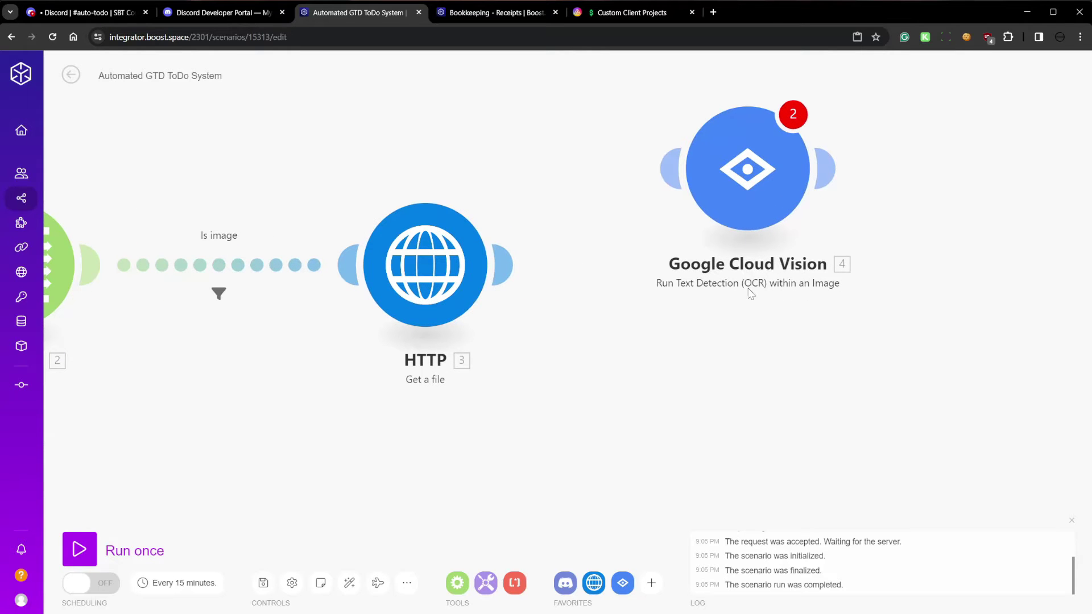
left_click_drag(732, 227, 706, 287)
left_click(707, 287)
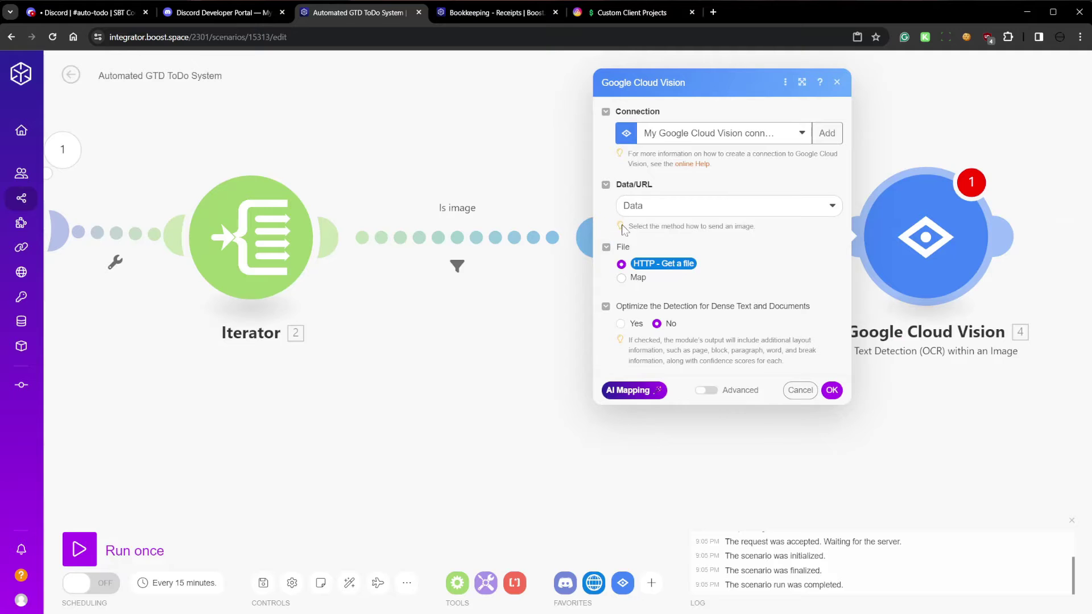
left_click(830, 391)
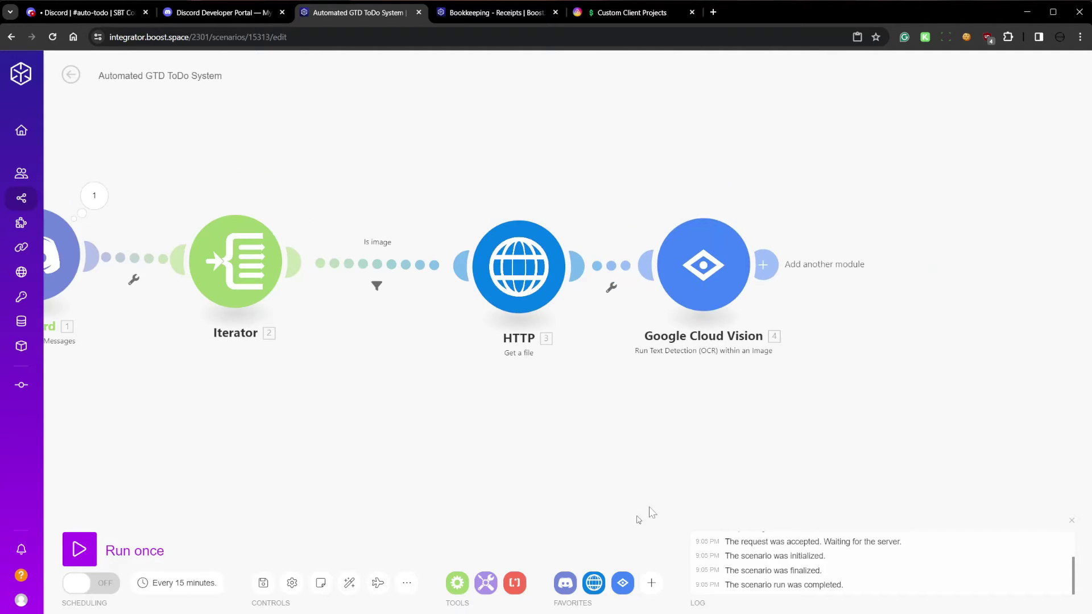
Step: Add a Tools Text aggregator module after Google Cloud Vision
left_click(763, 265)
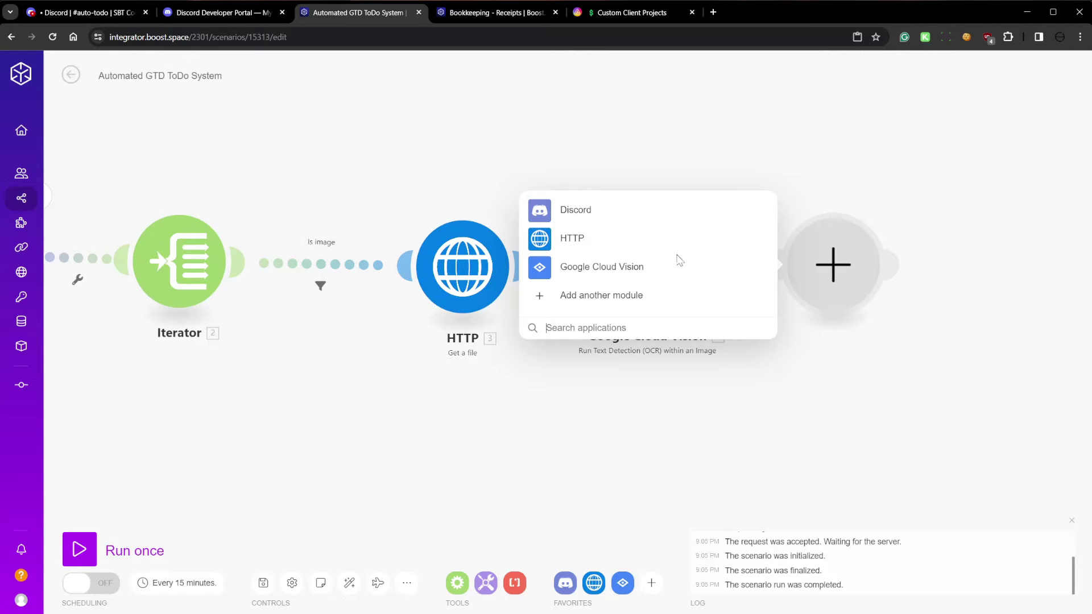
left_click(746, 467)
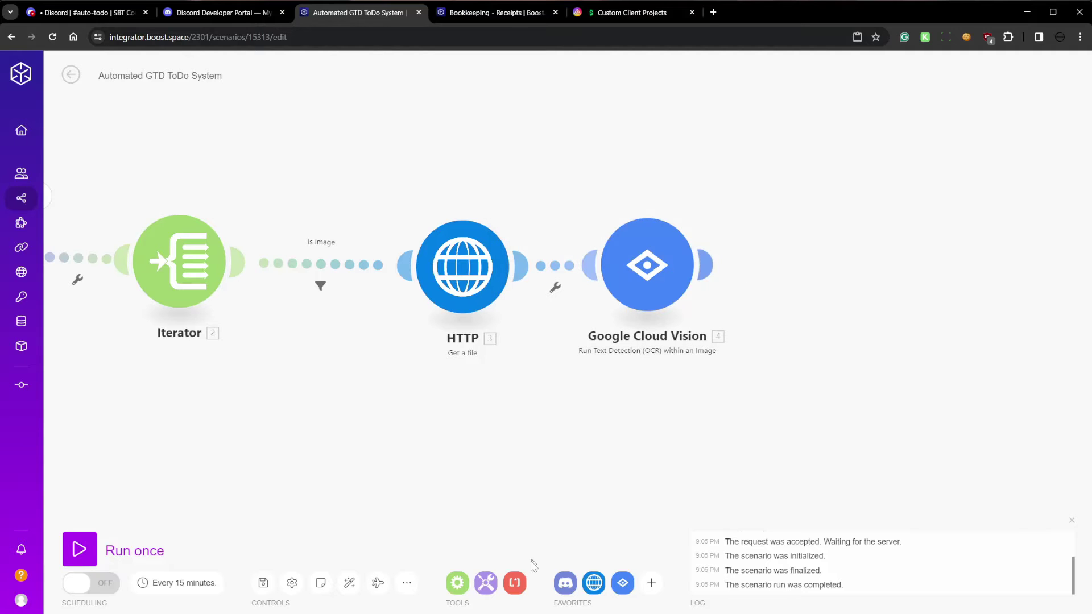
left_click(485, 583)
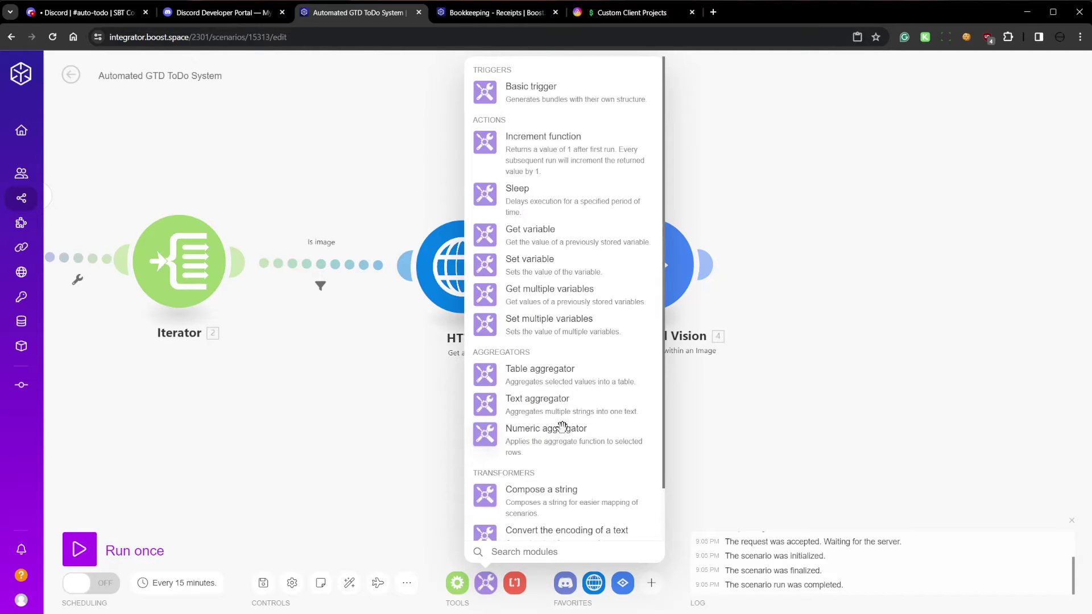
scroll(563, 387, "down", 1)
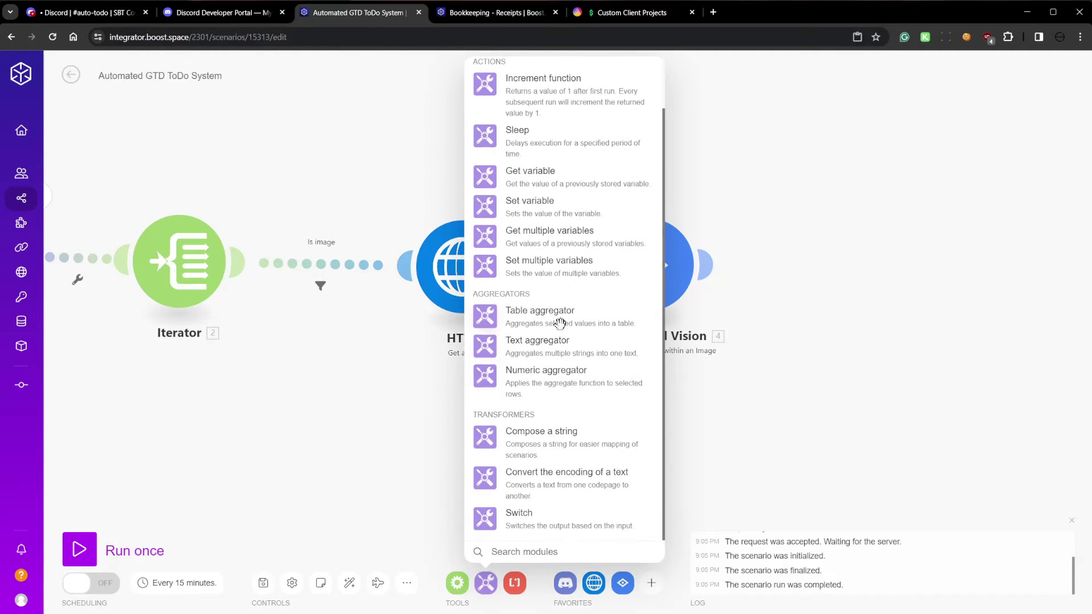
left_click(515, 341)
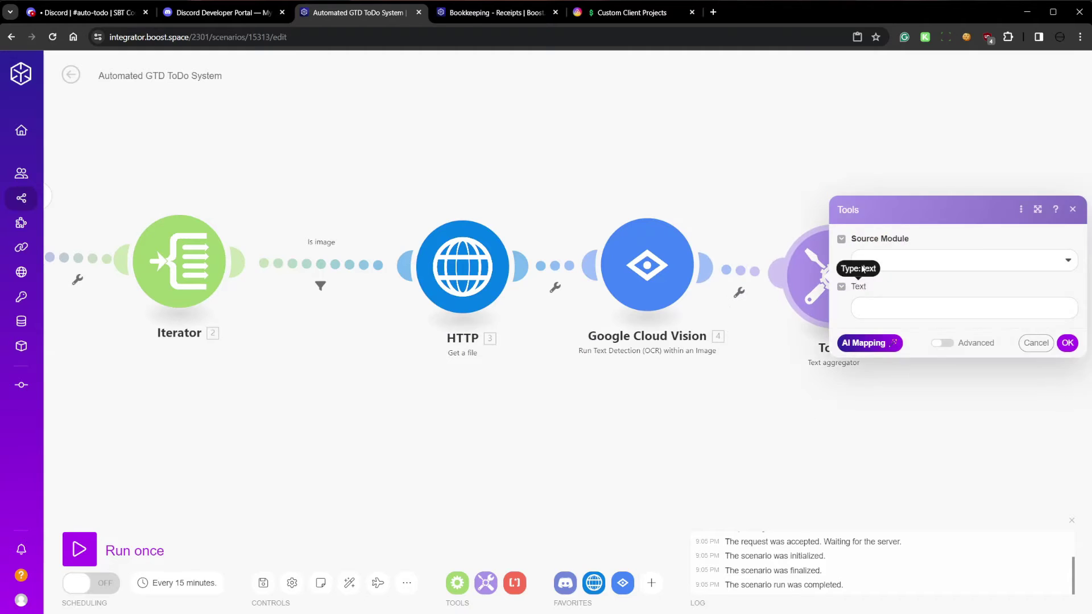
Step: Source the aggregator from Iterator [2] and map Full Text Annotation: Text, then auto-align and save
left_click(913, 257)
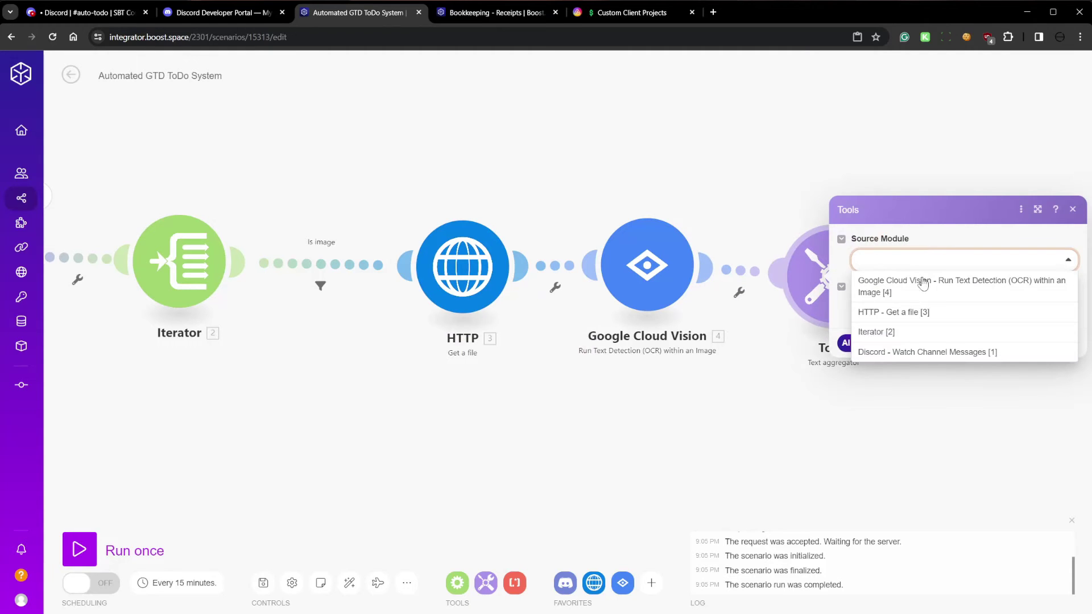
left_click(908, 334)
left_click(935, 307)
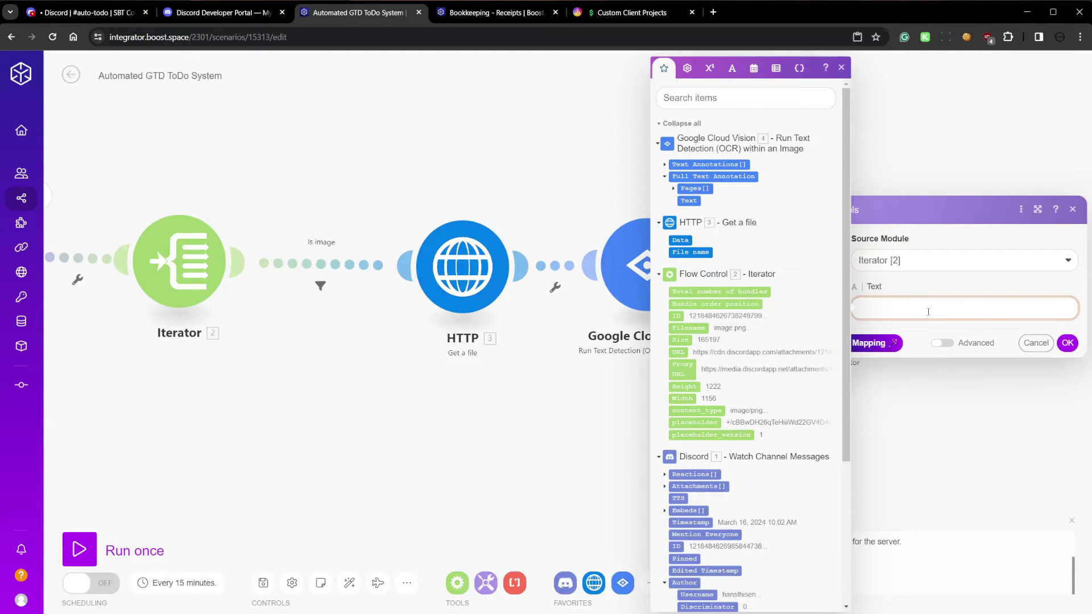
left_click(687, 200)
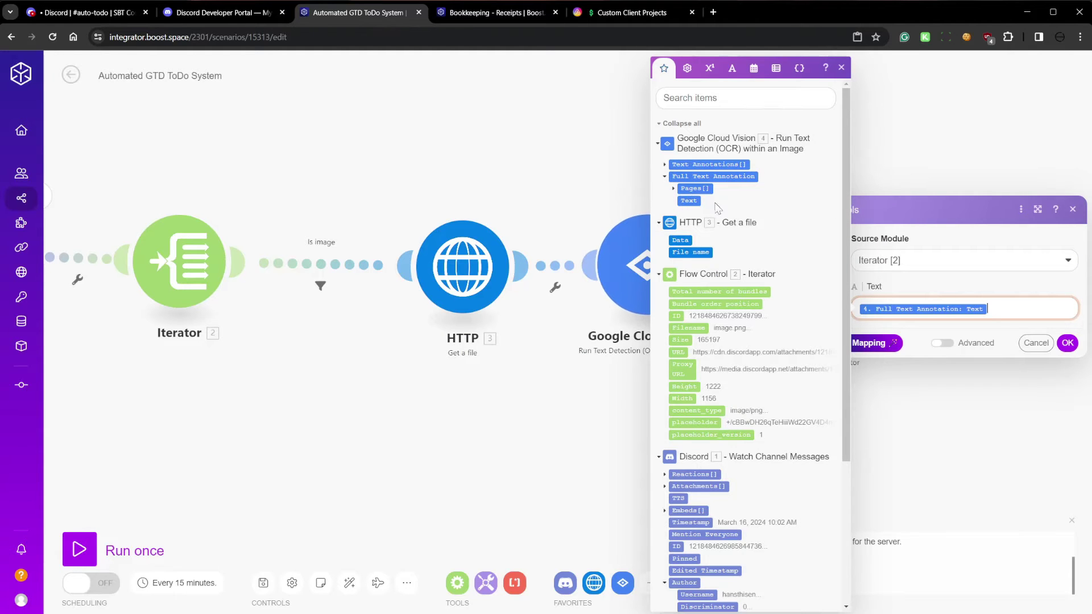
left_click(1068, 342)
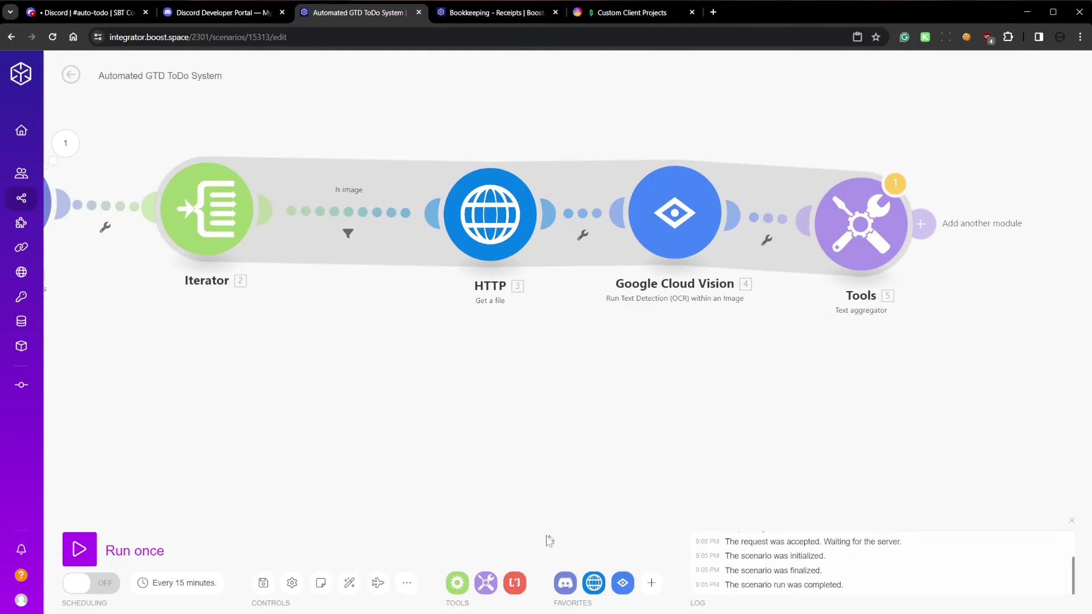
left_click(360, 584)
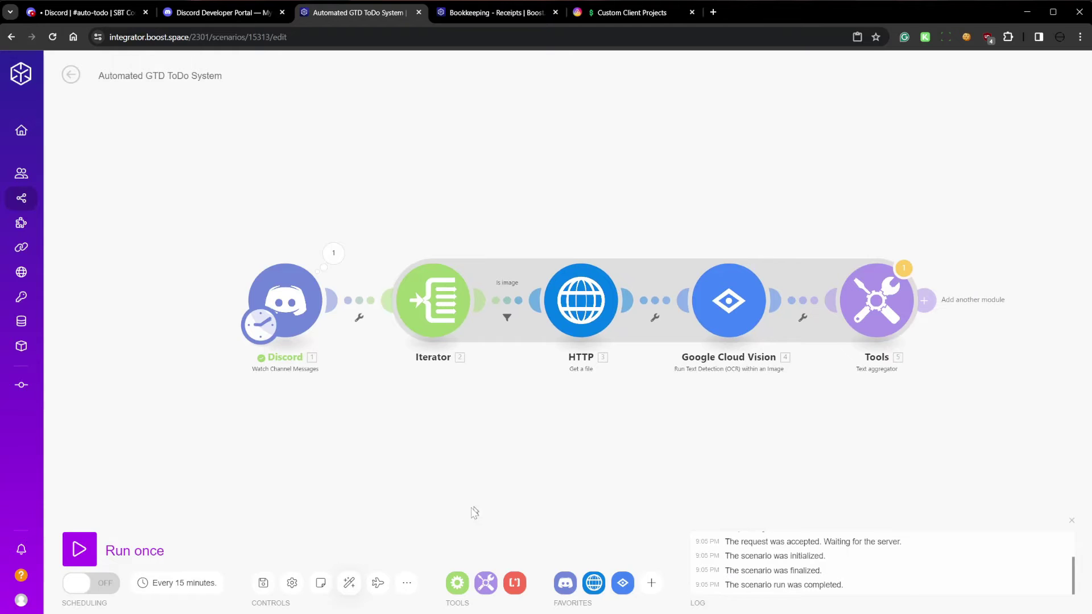
left_click(263, 582)
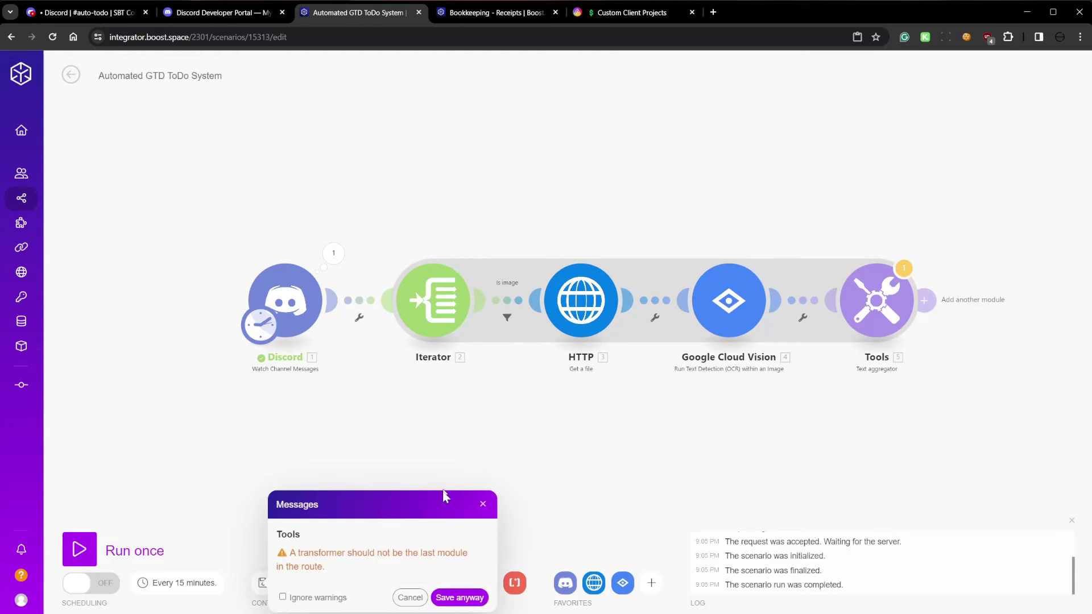
Step: Save despite the warning, start Discord from the oldest listed message, and run the scenario
left_click(462, 597)
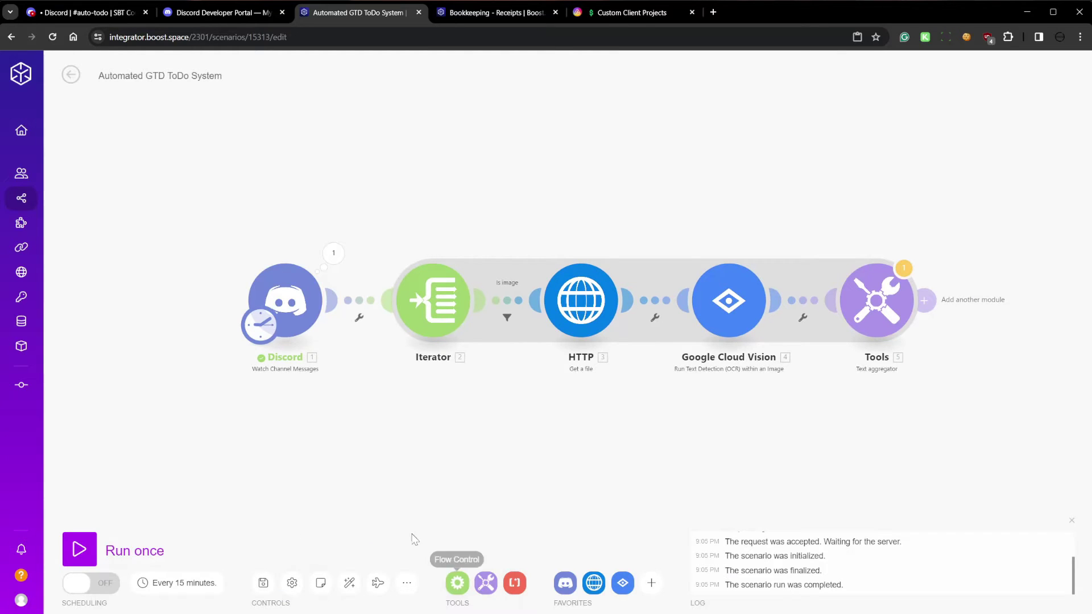
right_click(299, 322)
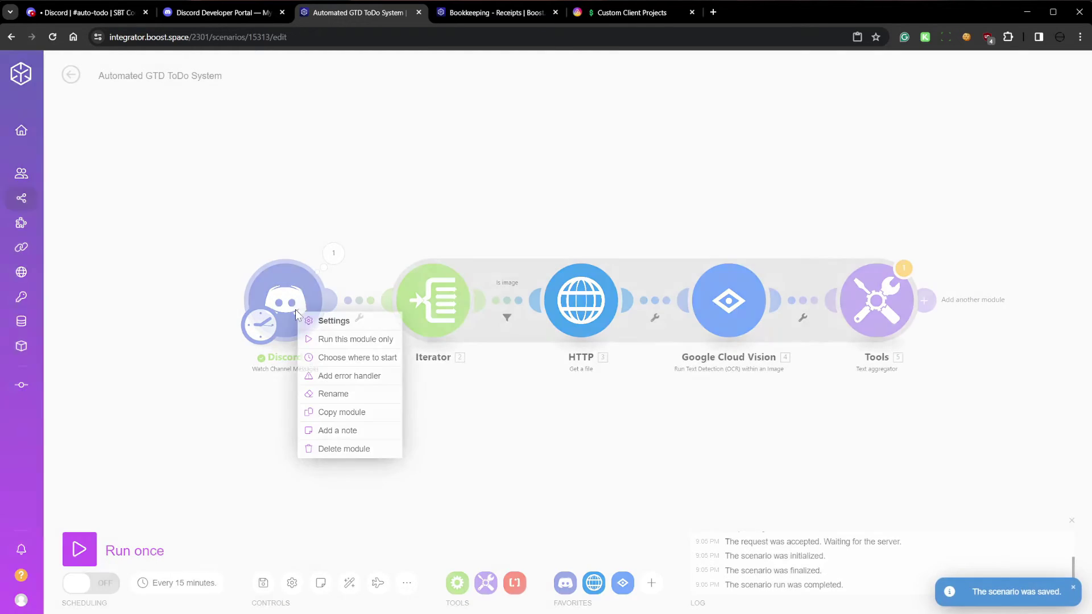
left_click(375, 358)
left_click(429, 327)
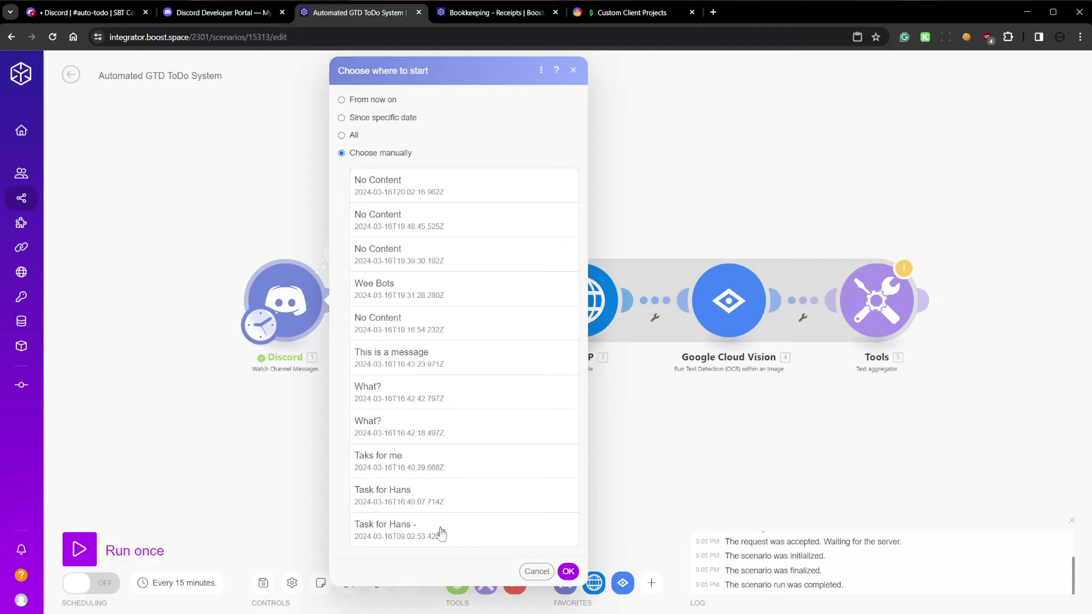
left_click(441, 531)
left_click(569, 572)
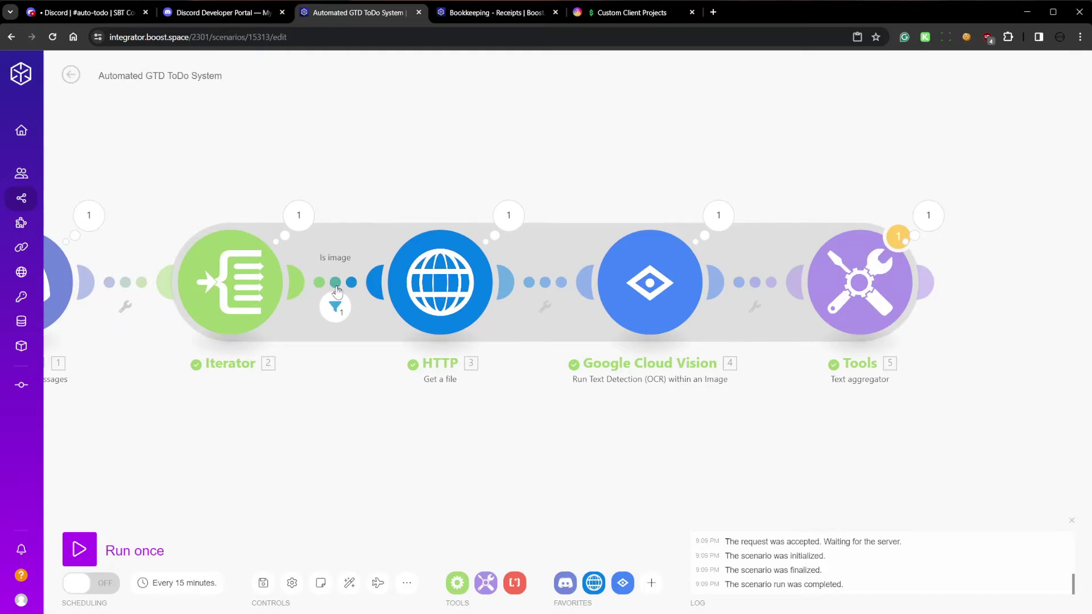
Step: Inspect the Iterator, HTTP and Google Cloud Vision outputs, revealing the Full Text Annotation OCR text
left_click(300, 215)
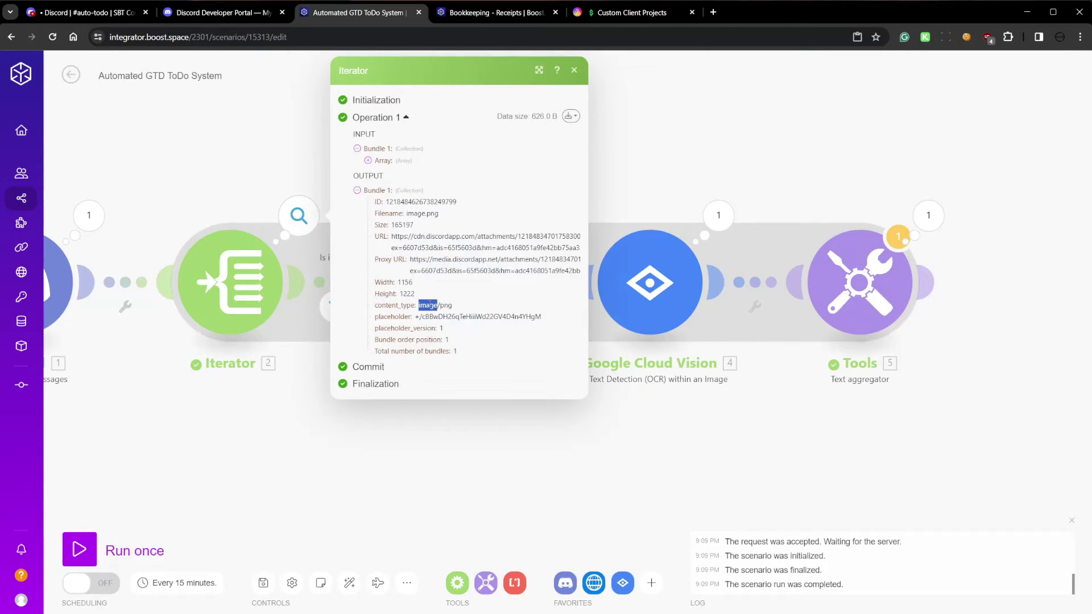
left_click(434, 477)
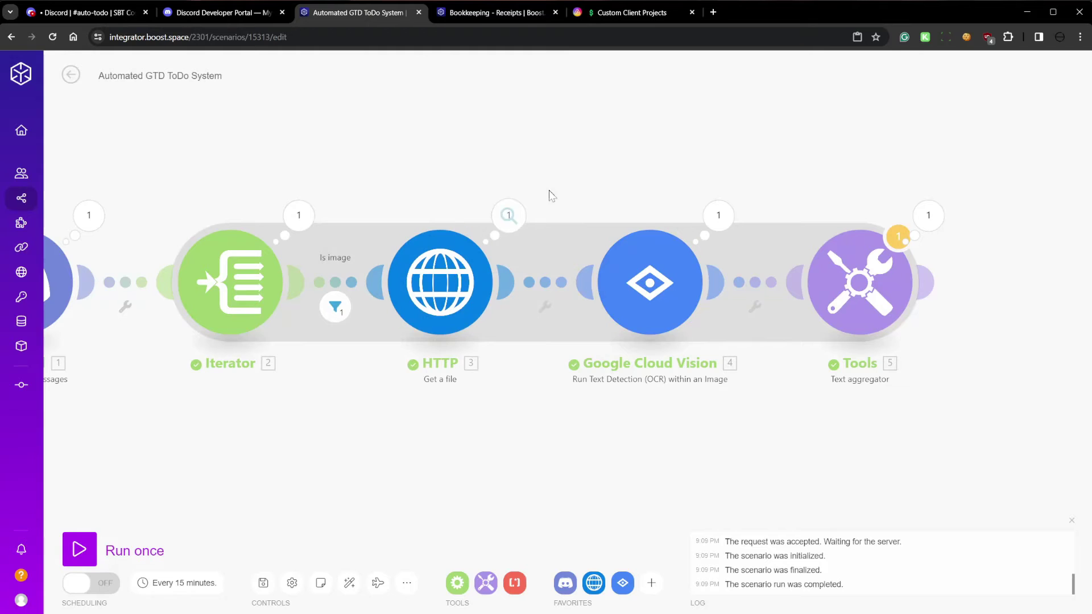
left_click(517, 220)
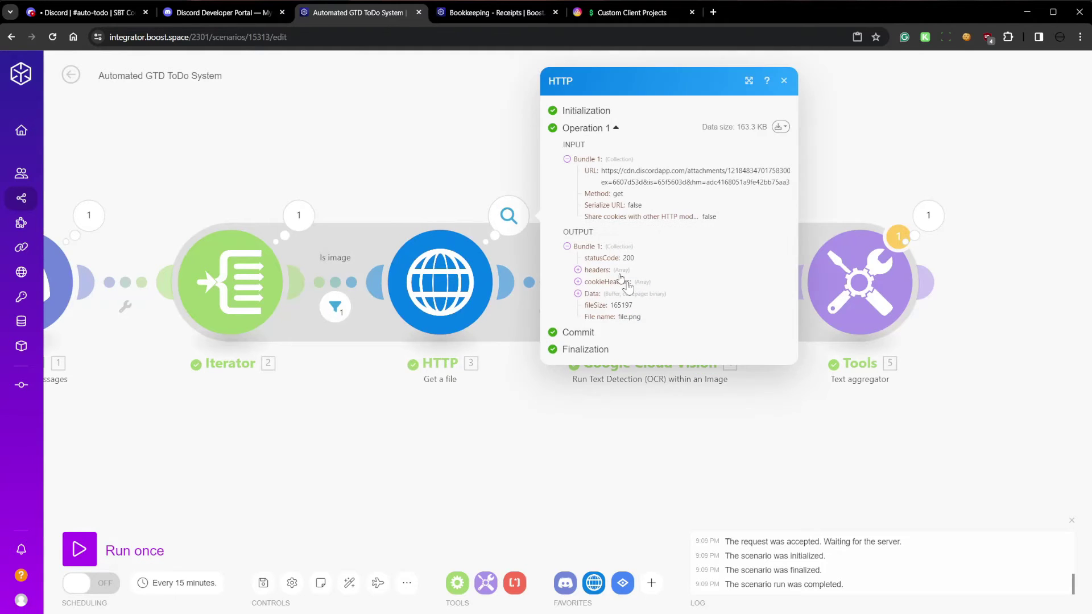
left_click(725, 440)
left_click(718, 215)
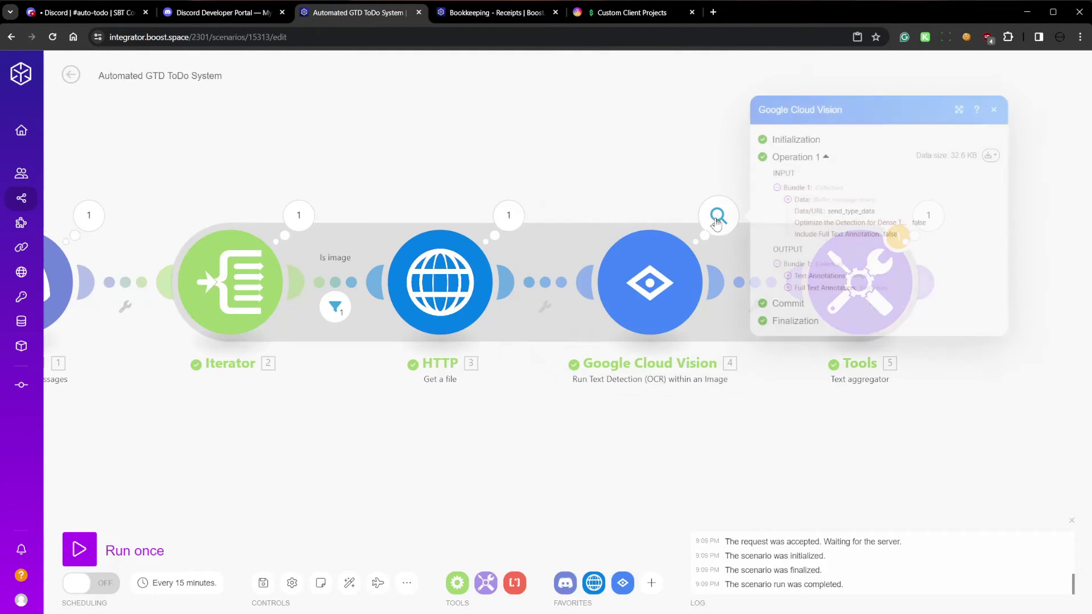
left_click_drag(797, 401, 602, 404)
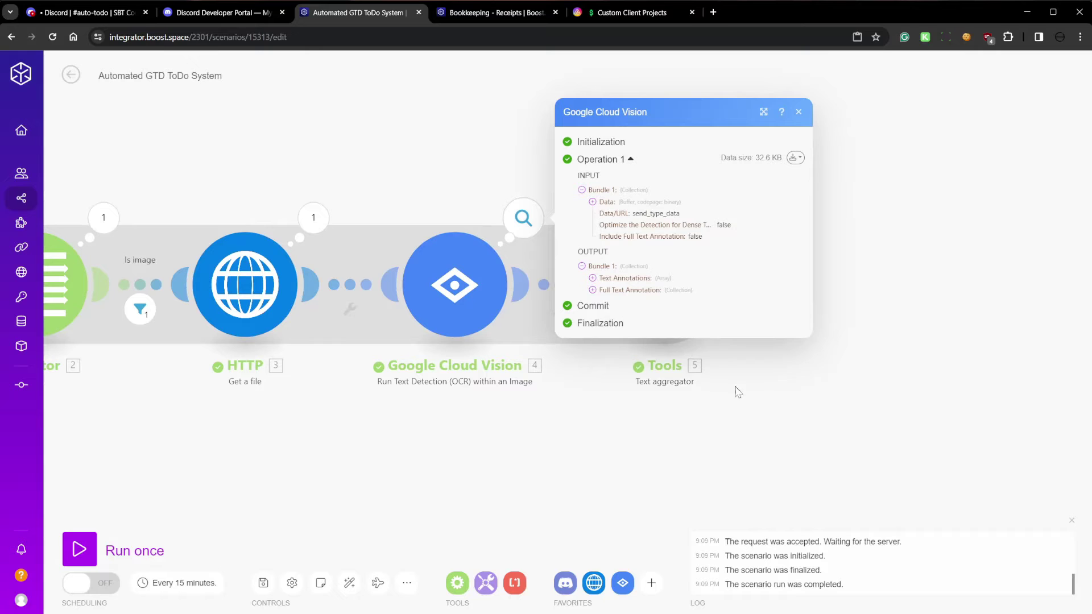
left_click(630, 290)
left_click(621, 297)
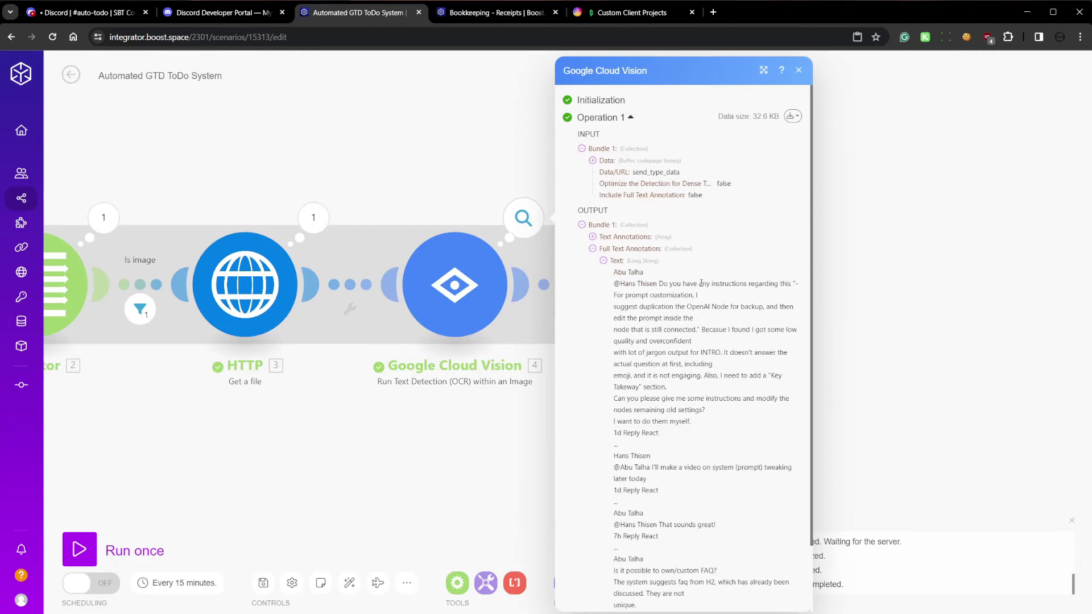
Step: Check the Text aggregator's aggregated text output, then reopen its settings
left_click_drag(916, 350, 822, 333)
left_click(637, 202)
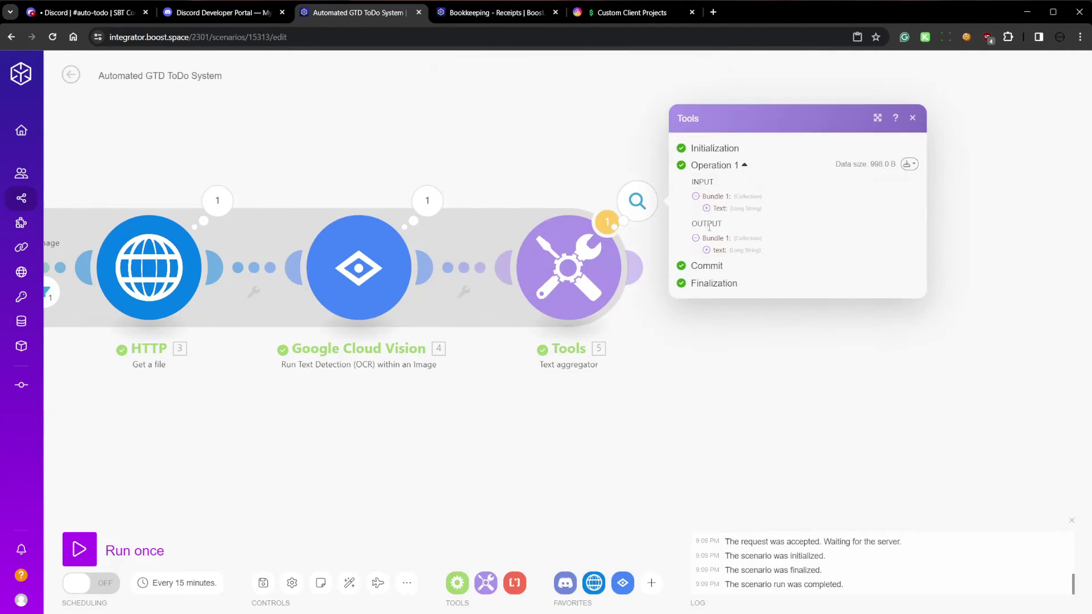
left_click(713, 250)
left_click_drag(718, 214, 793, 563)
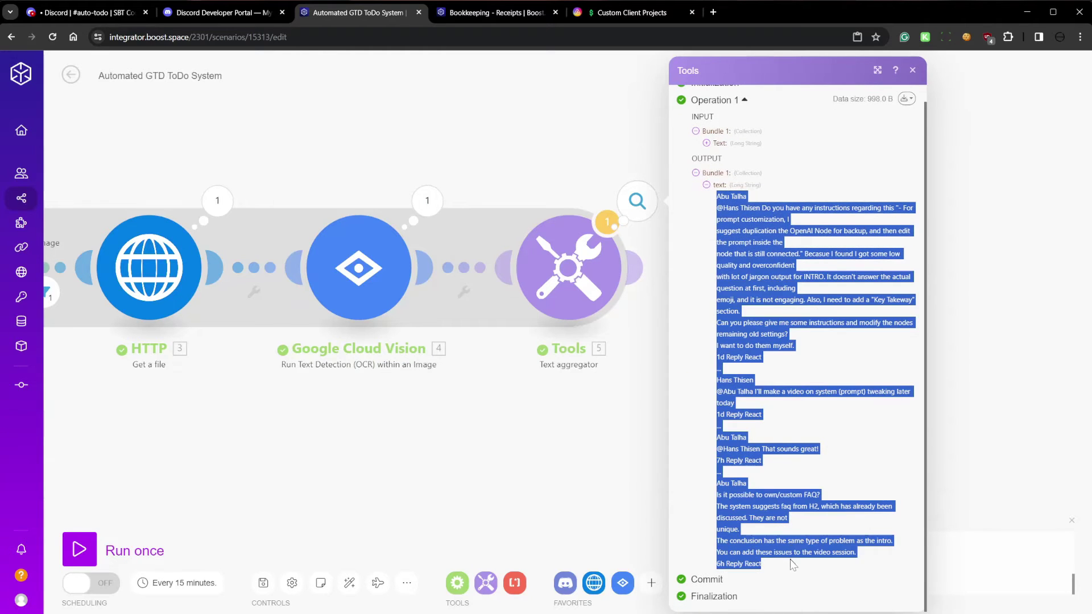
left_click(571, 491)
left_click(896, 270)
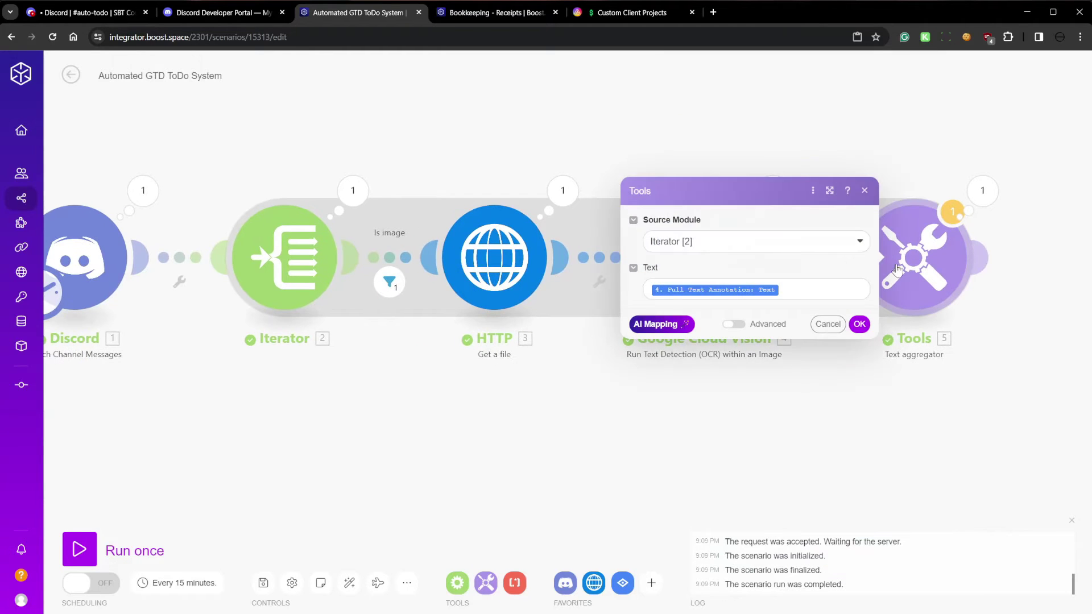
Step: Turn on Advanced and set the Text aggregator's Row separator to New row, then confirm
left_click(733, 324)
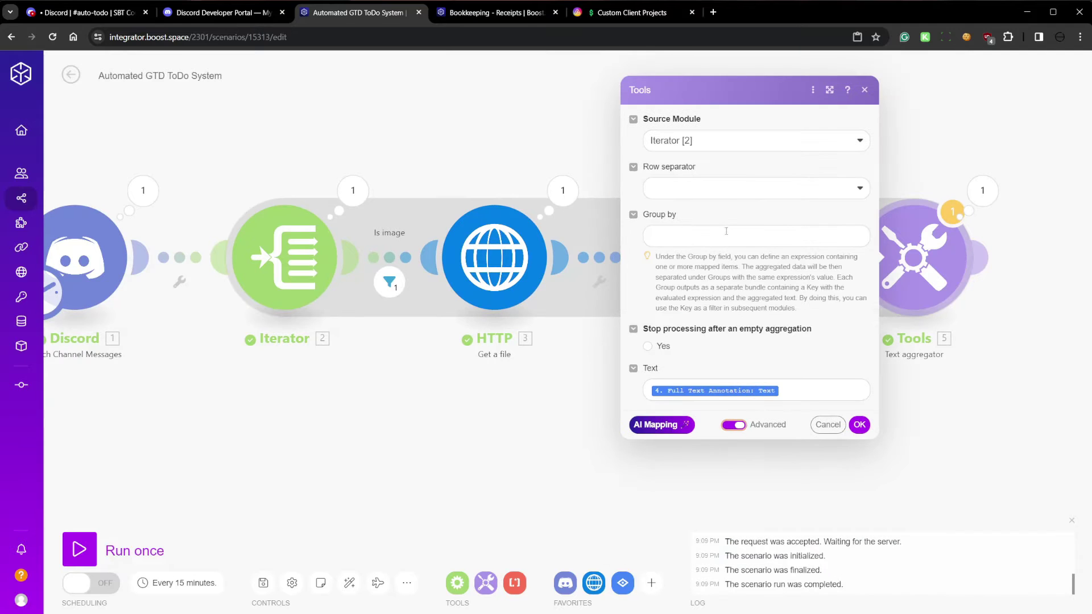
left_click(725, 191)
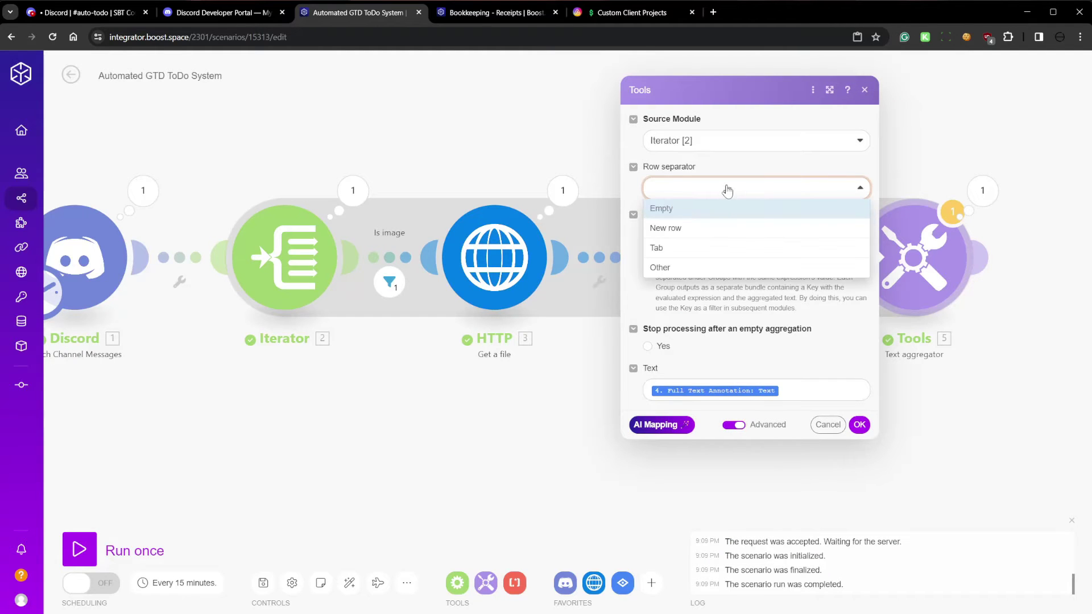
left_click(719, 229)
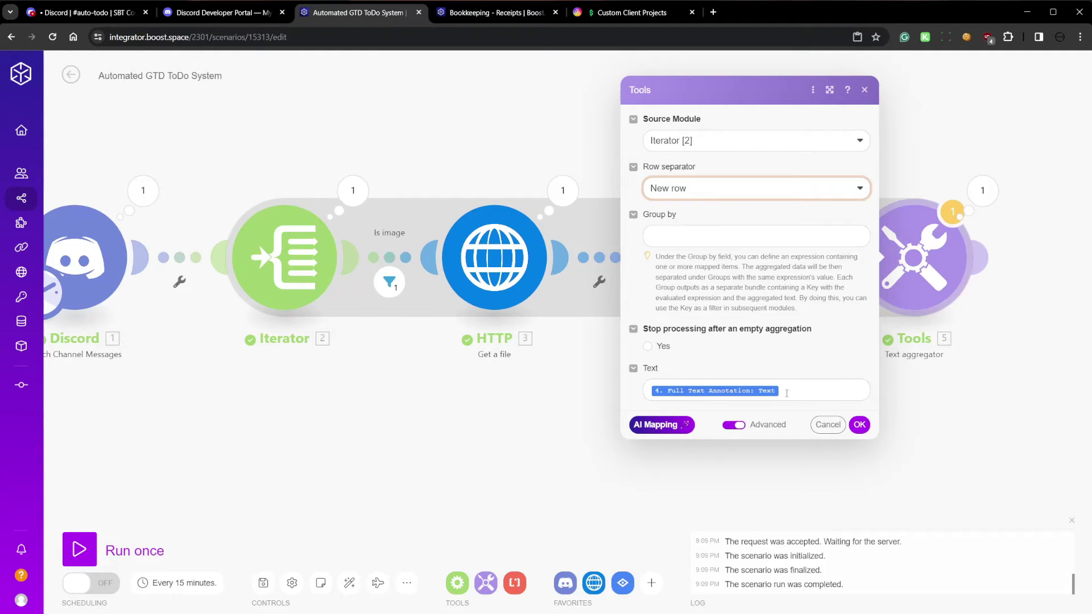
left_click(859, 424)
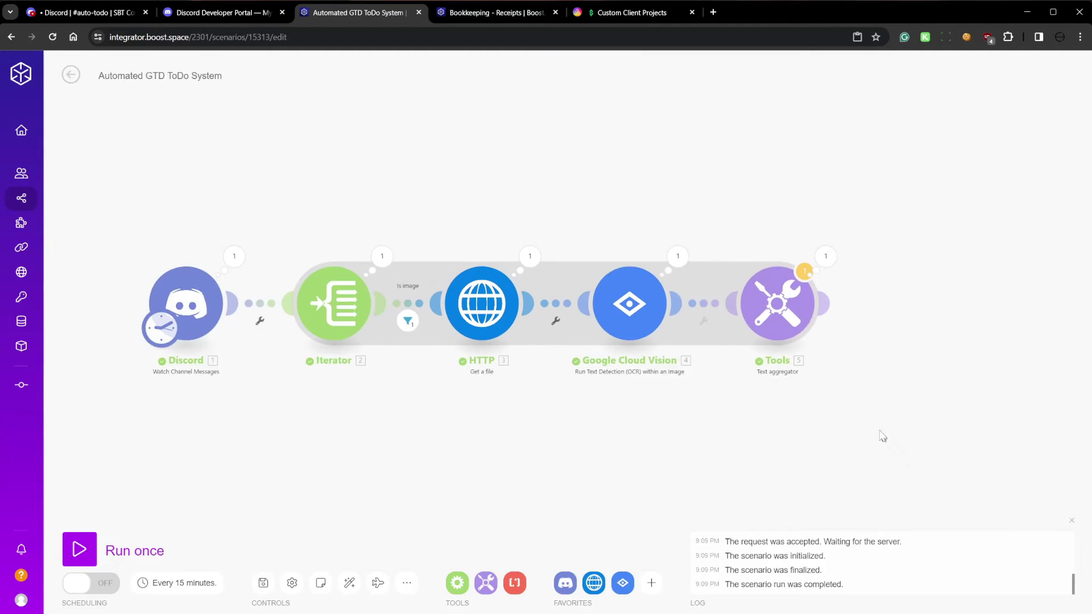
Step: Duplicate the Iterator-to-Tools module chain and place the copy after Tools 5
left_click_drag(937, 121, 276, 418)
key("ctrl+v")
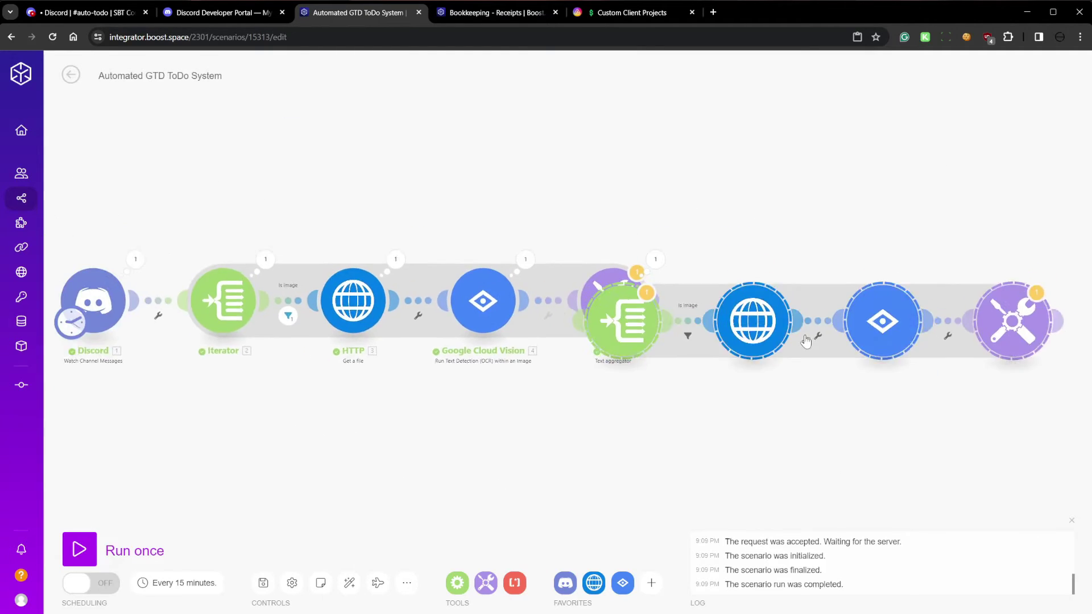
left_click(453, 357)
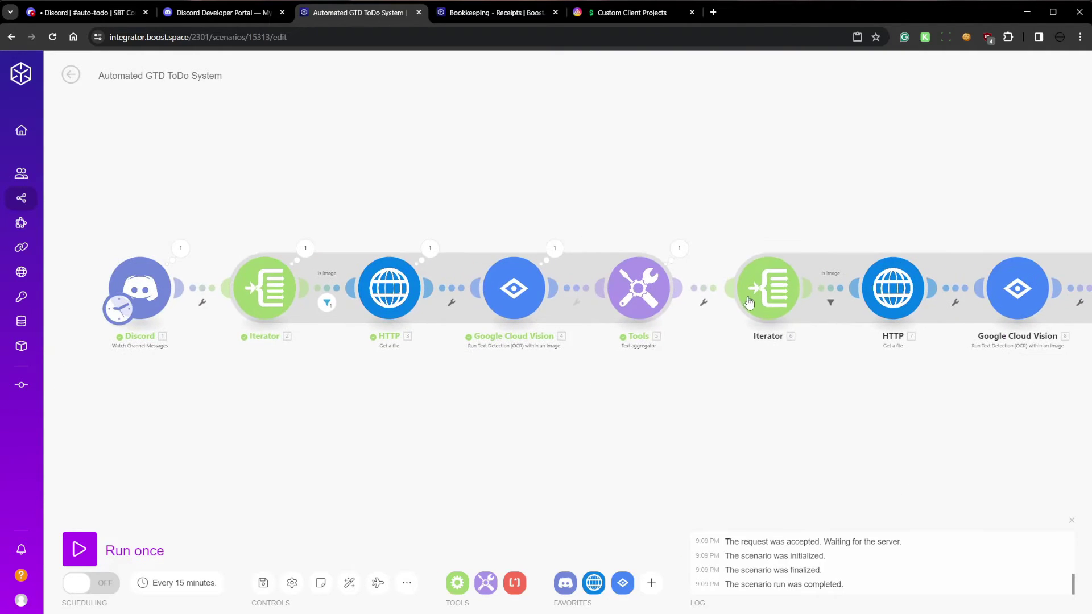
left_click(775, 293)
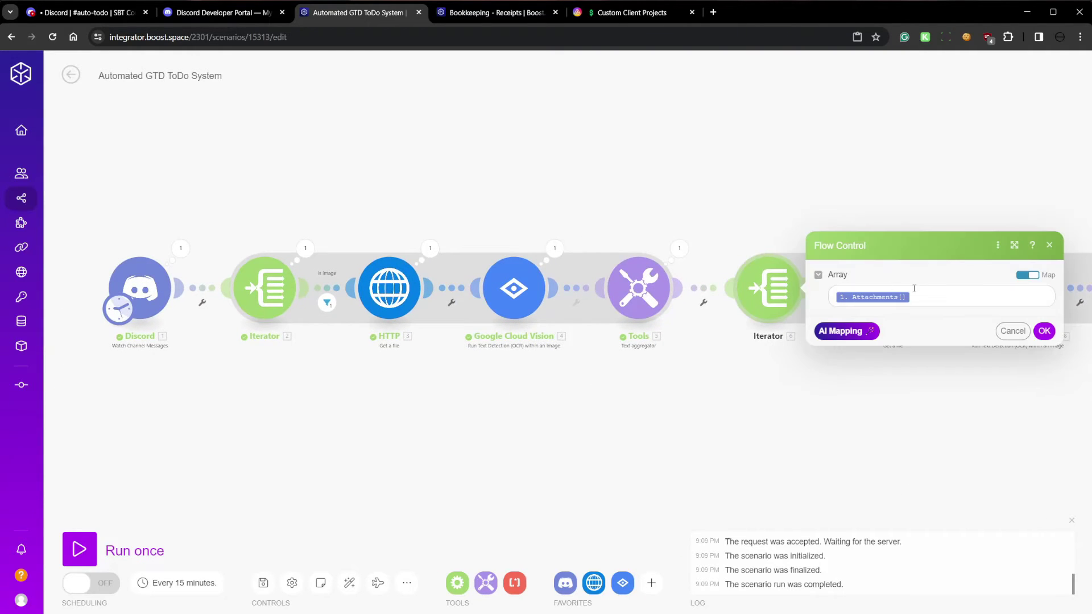
left_click(1011, 332)
Step: Change the copied filter's label and content_type Contains value from 'image' to 'audio'
left_click(829, 302)
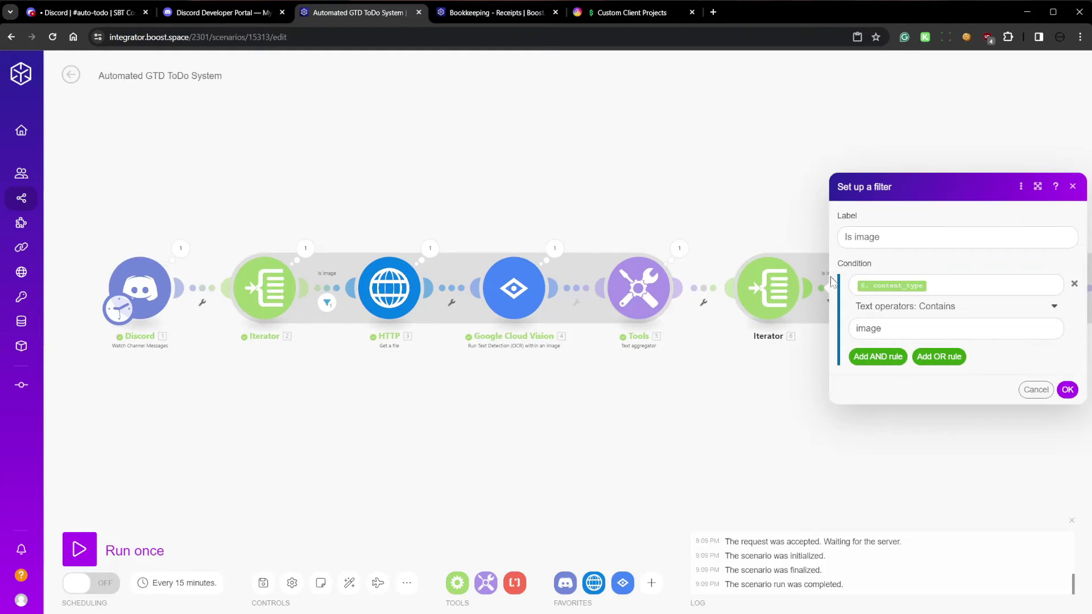
double_click(869, 236)
type("audi")
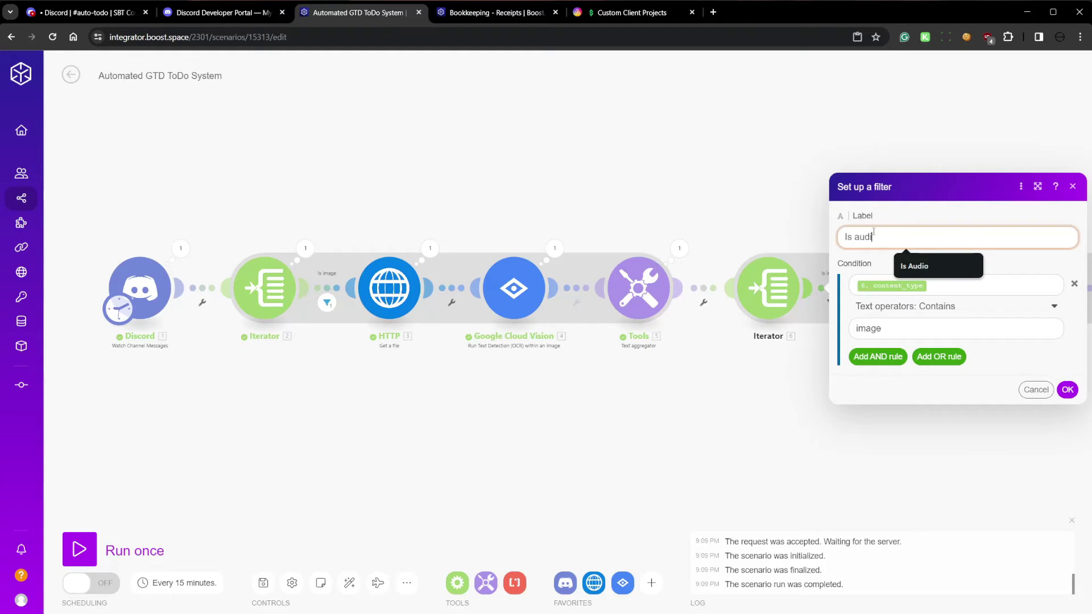
type("o")
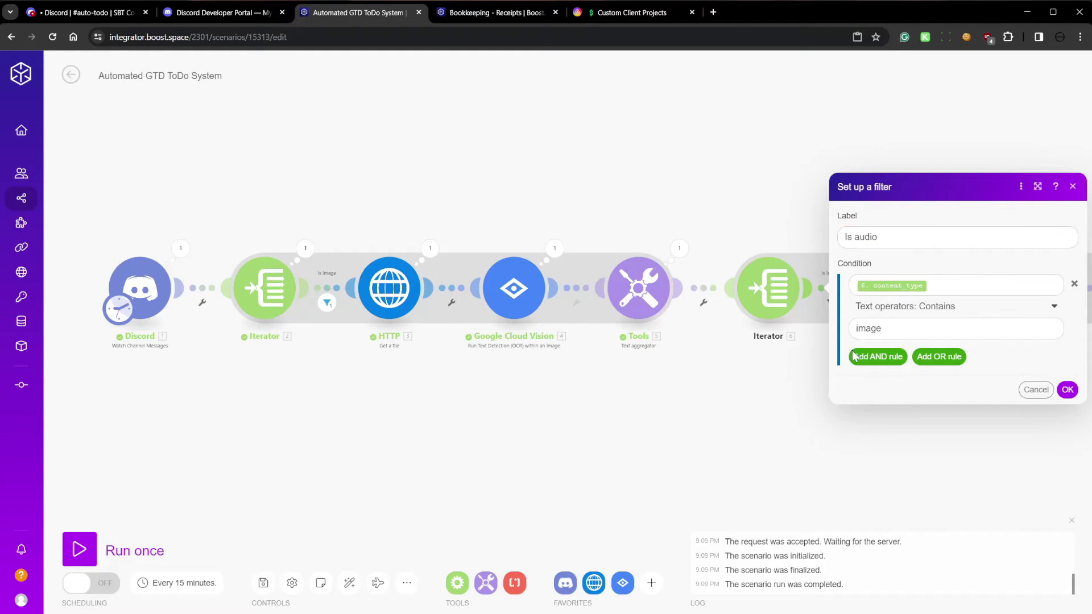
double_click(889, 334)
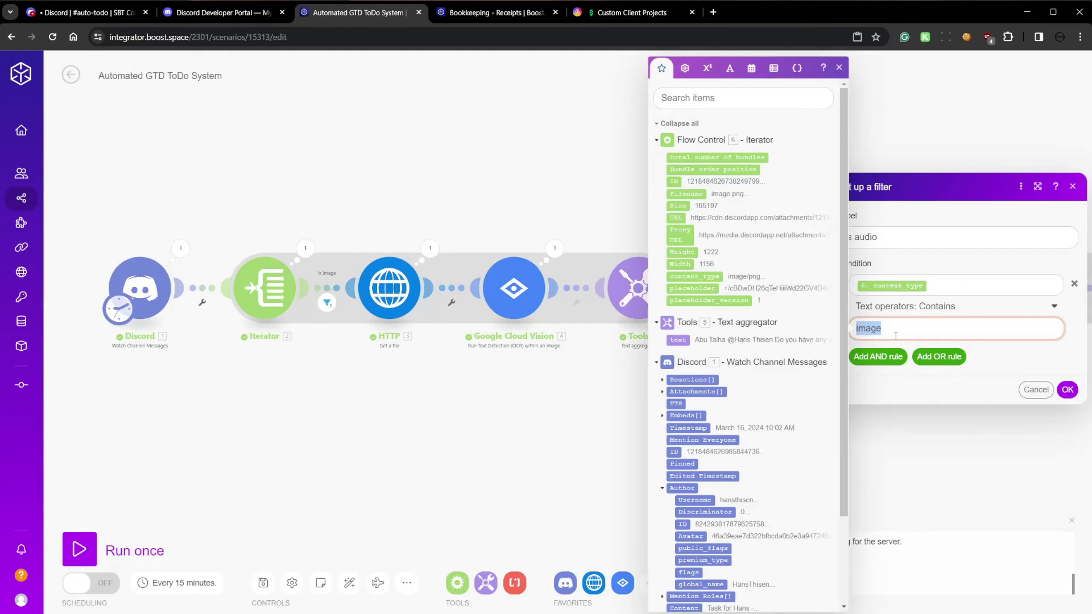
type("adio")
double_click(857, 329)
type("audio")
left_click(1066, 390)
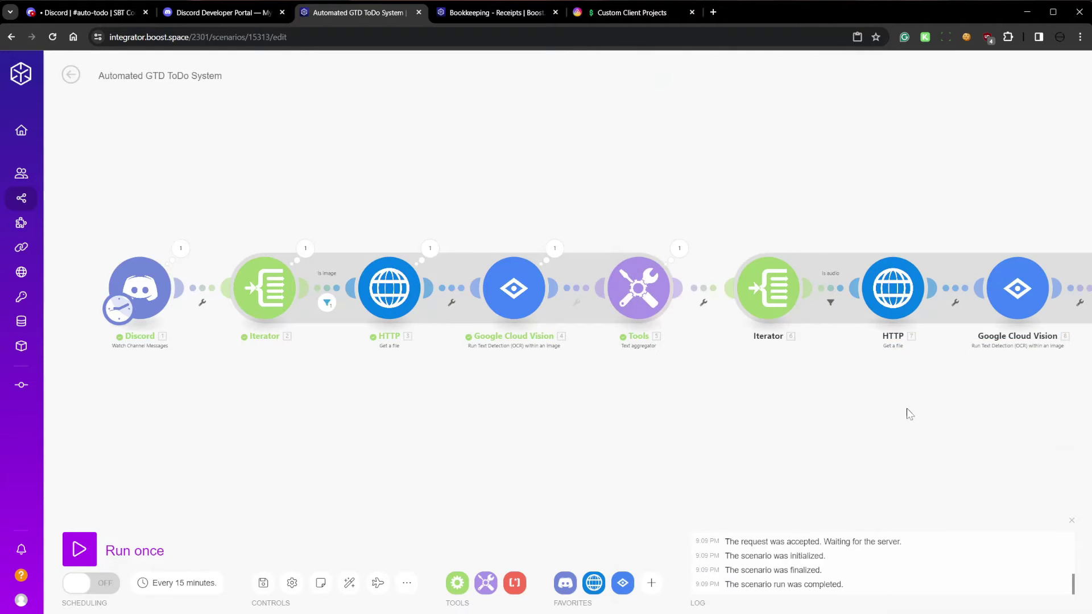
left_click(474, 273)
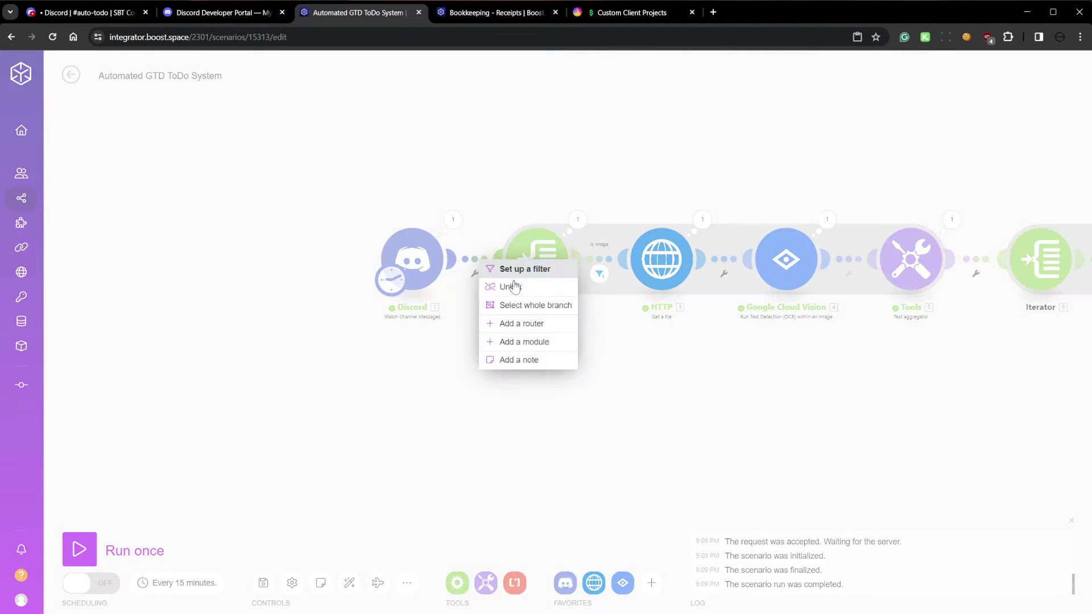
Step: Start the Discord trigger from the second No Content message (19:48:45) and run only that module
left_click(513, 286)
right_click(423, 260)
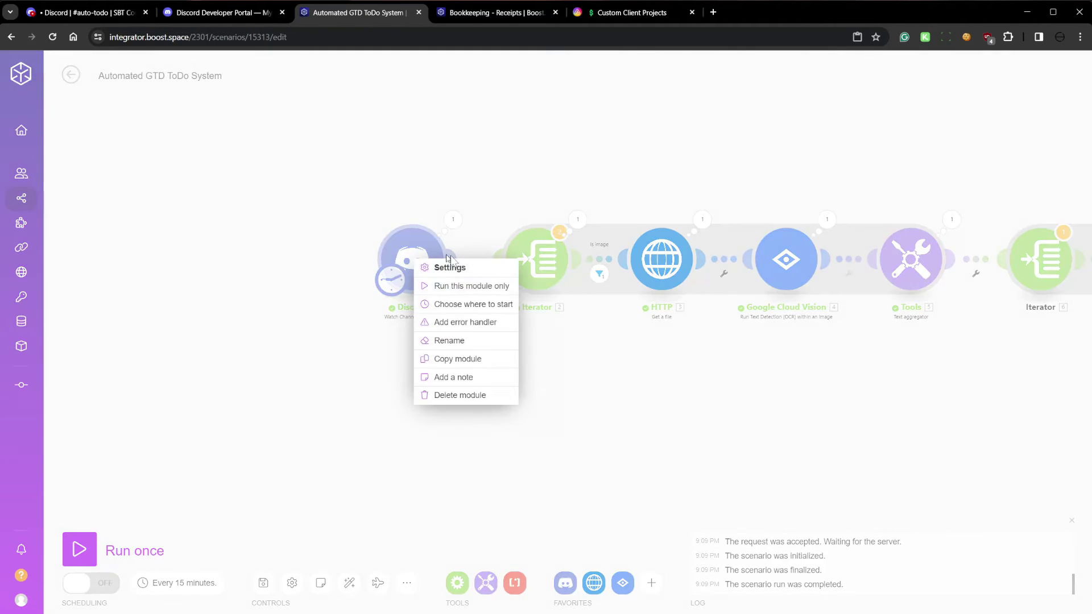
left_click(492, 302)
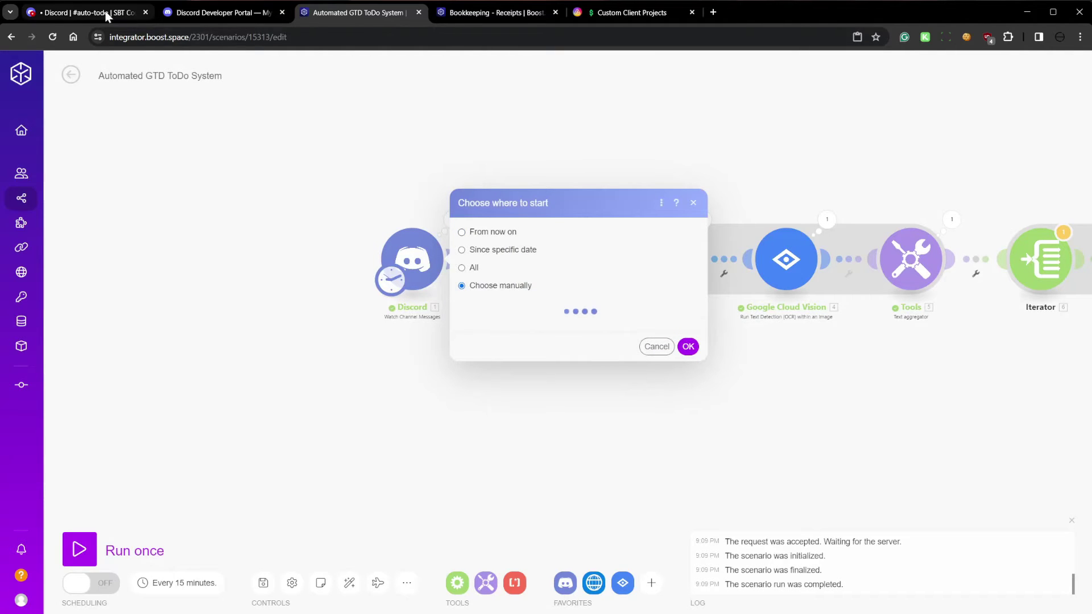
left_click(85, 13)
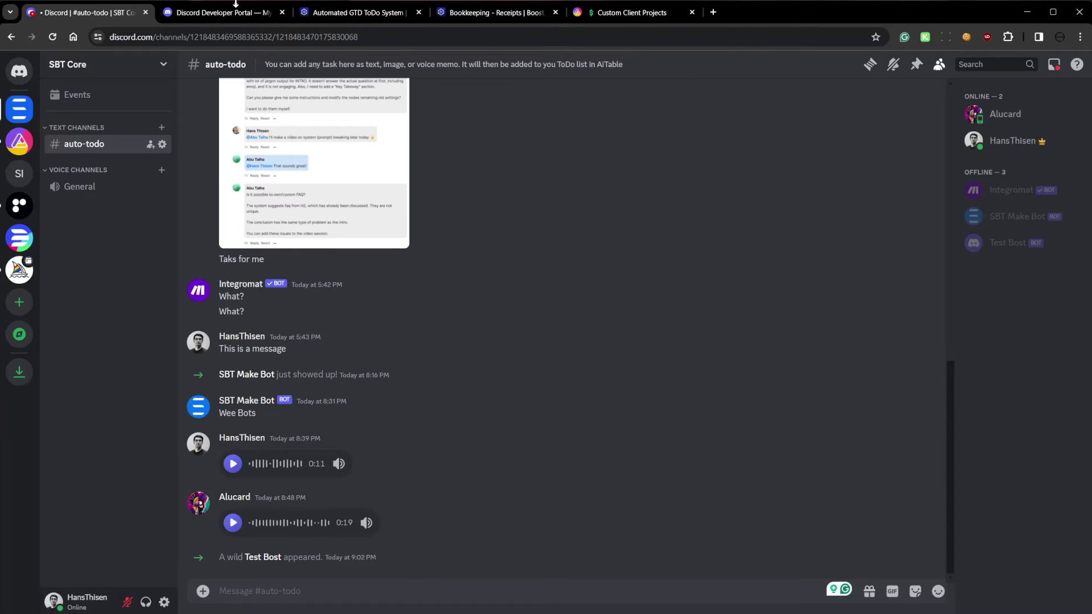
left_click(358, 8)
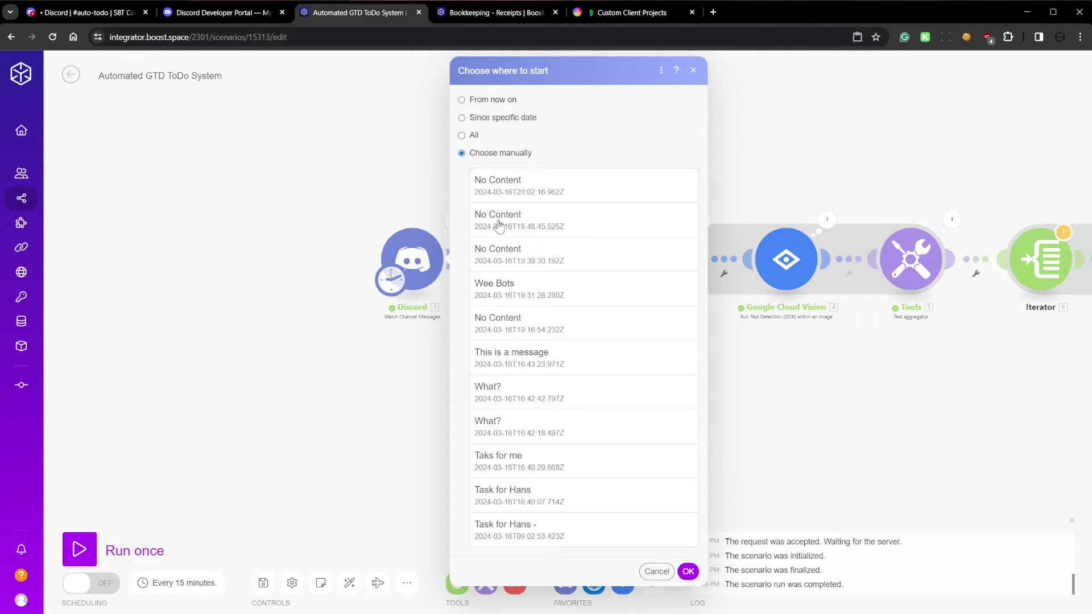
left_click(521, 218)
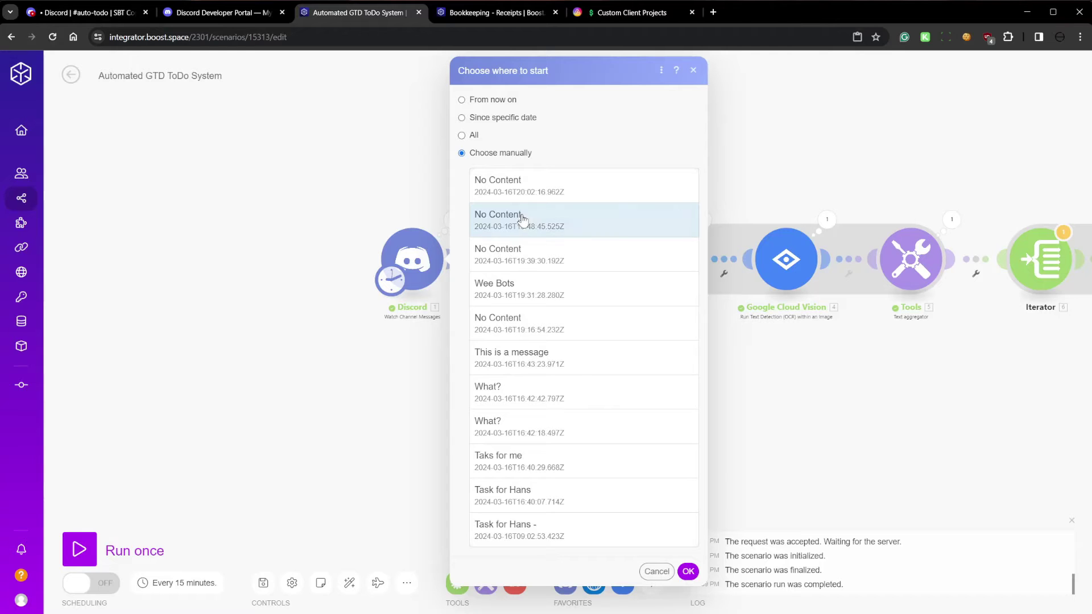
left_click(691, 574)
right_click(414, 257)
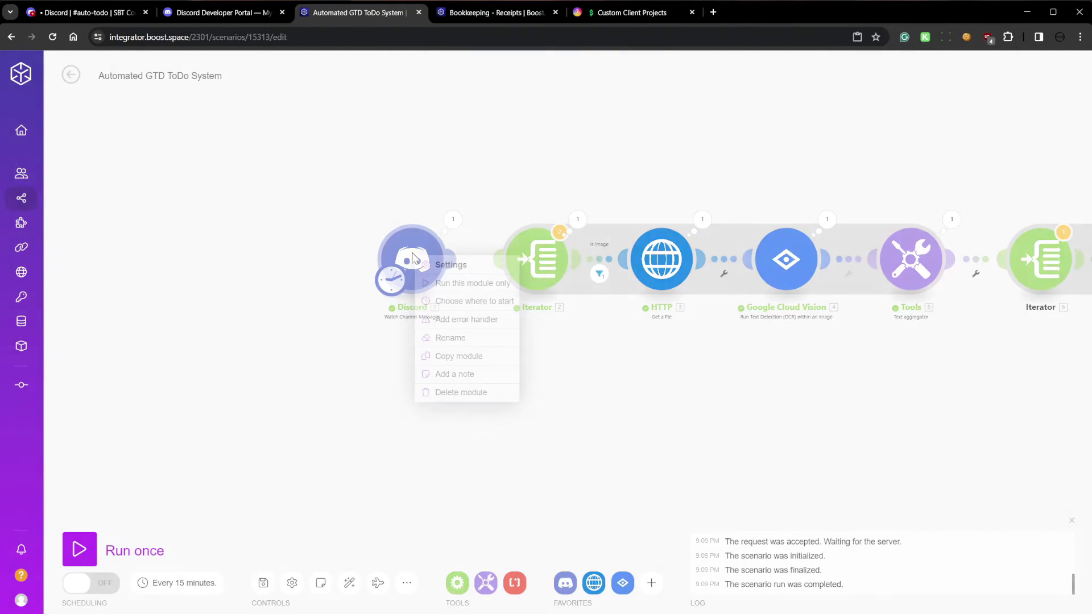
left_click(466, 283)
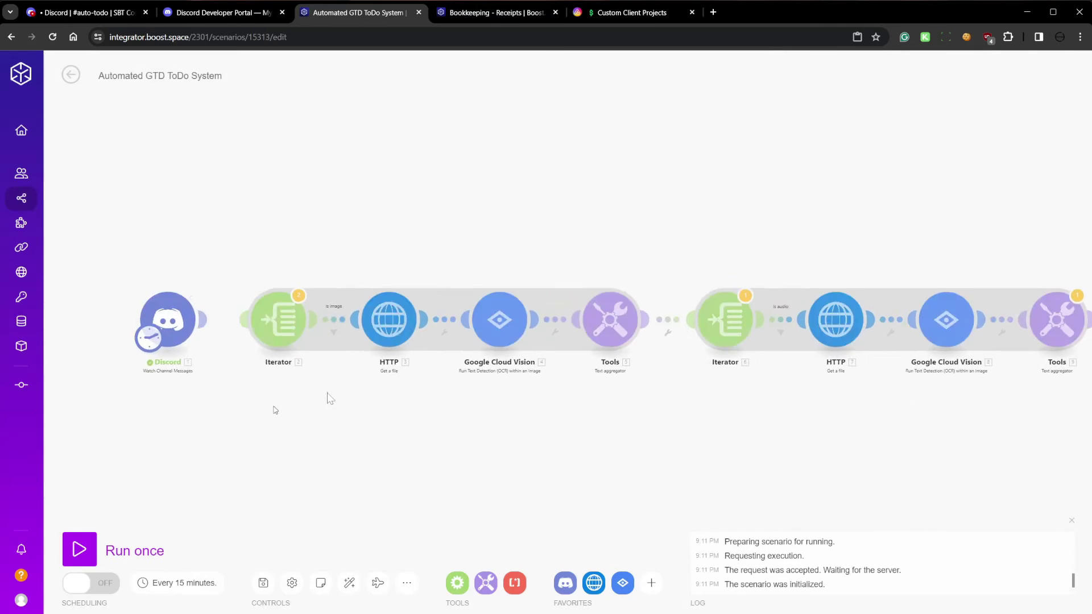
left_click(480, 170)
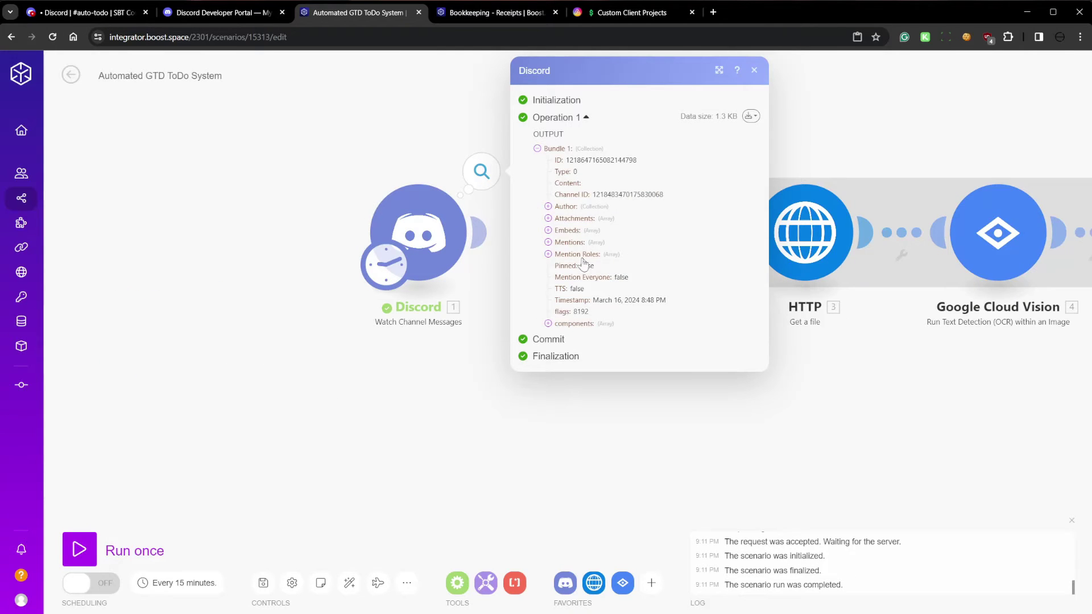
left_click(550, 219)
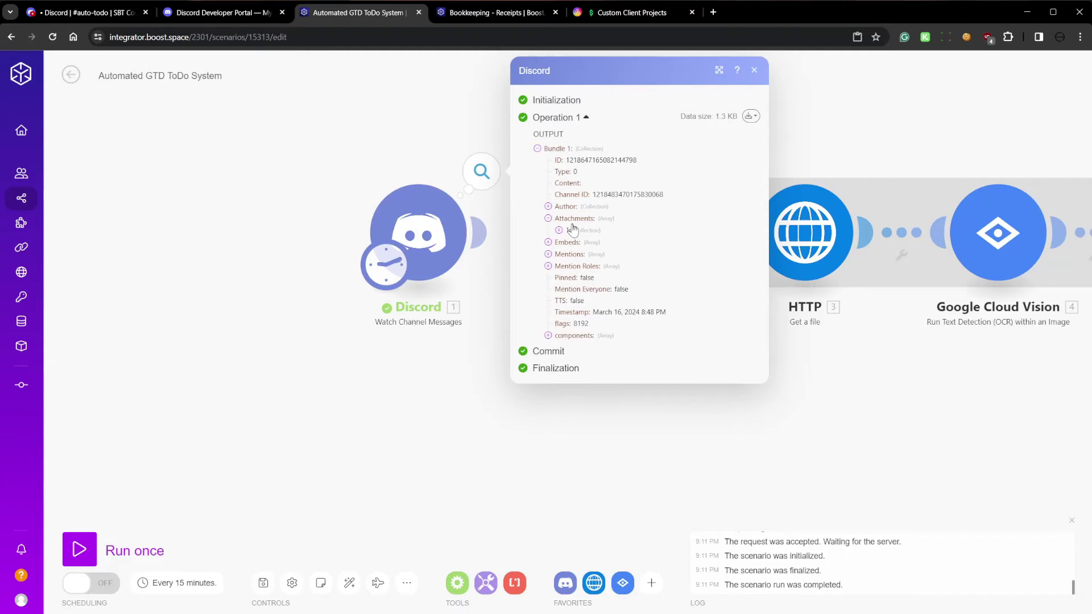
left_click(574, 229)
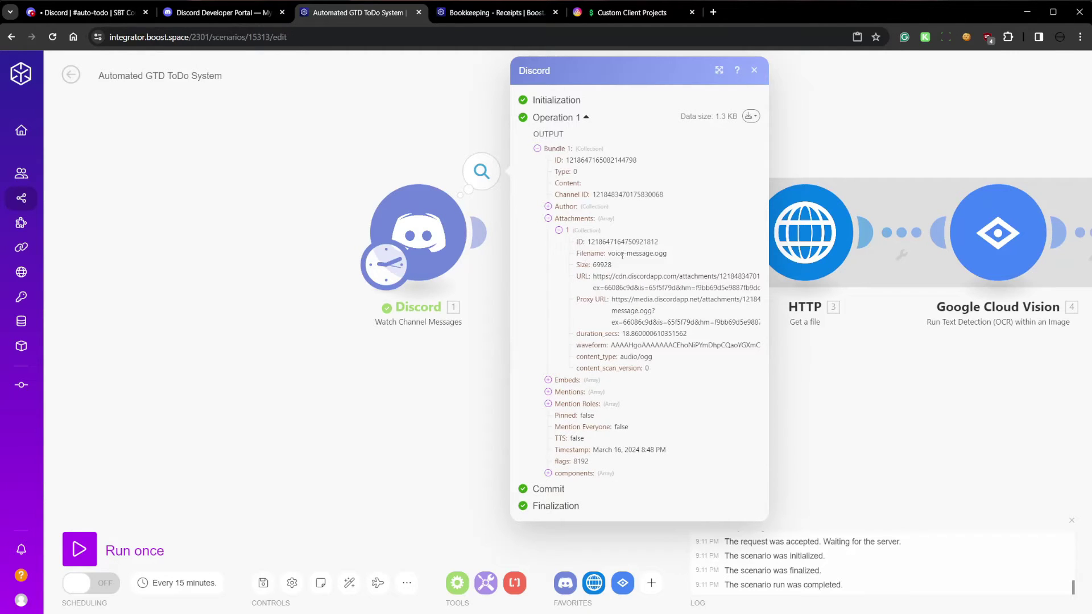
left_click_drag(592, 356, 666, 358)
left_click(663, 360)
left_click(857, 378)
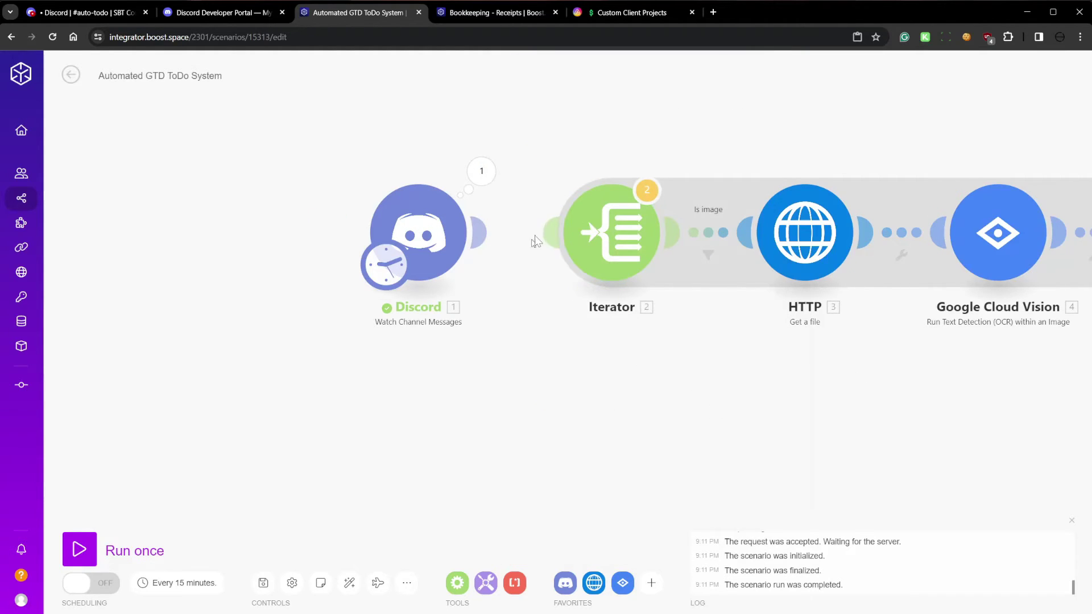
Step: Manually pick the second No Content message (19:48:45) as the Discord trigger's start point
right_click(425, 237)
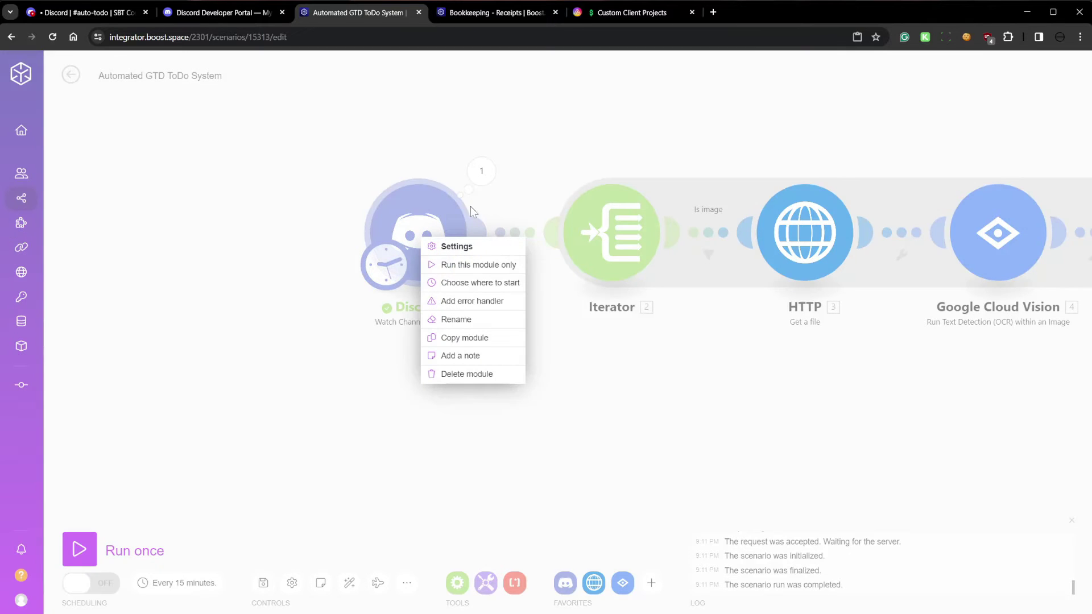
left_click(491, 283)
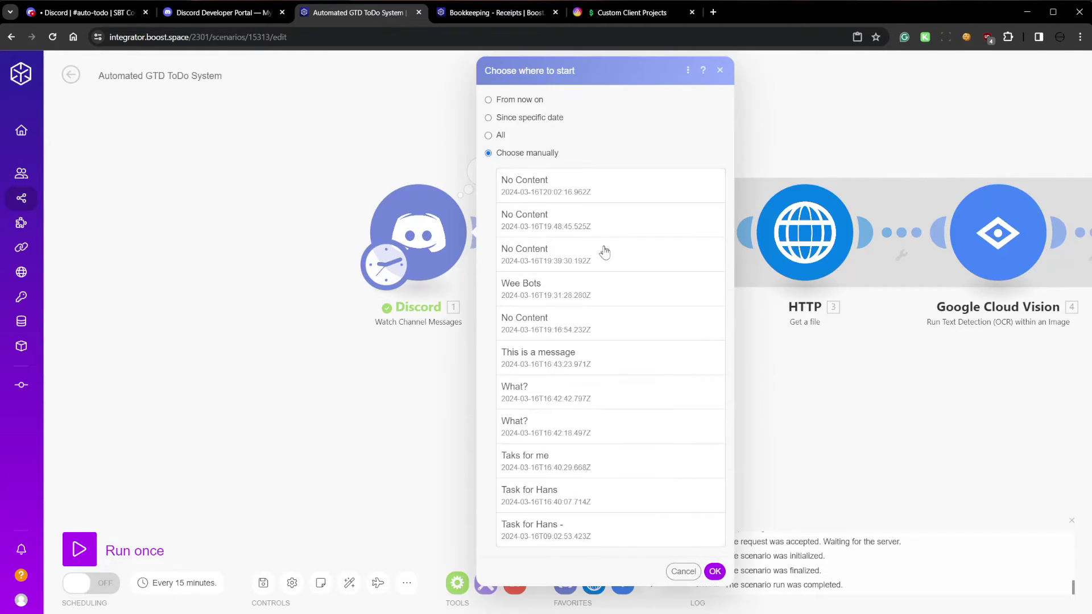
left_click(548, 214)
left_click(714, 570)
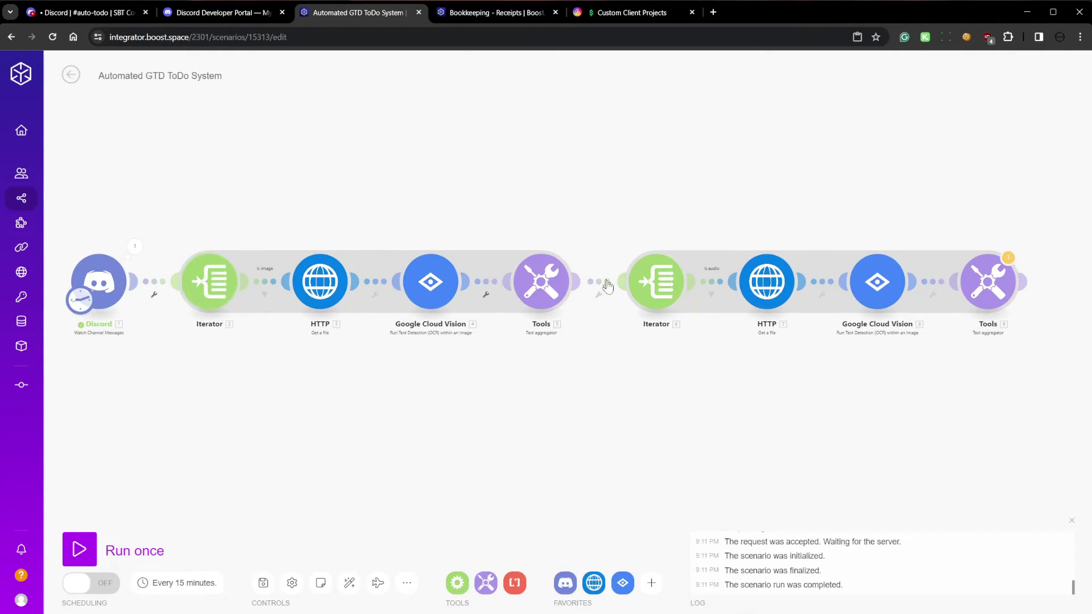
Step: Run once, delete the audio branch's Google Cloud Vision 8, and add OpenAI Create a Translation (Whisper)
left_click(80, 549)
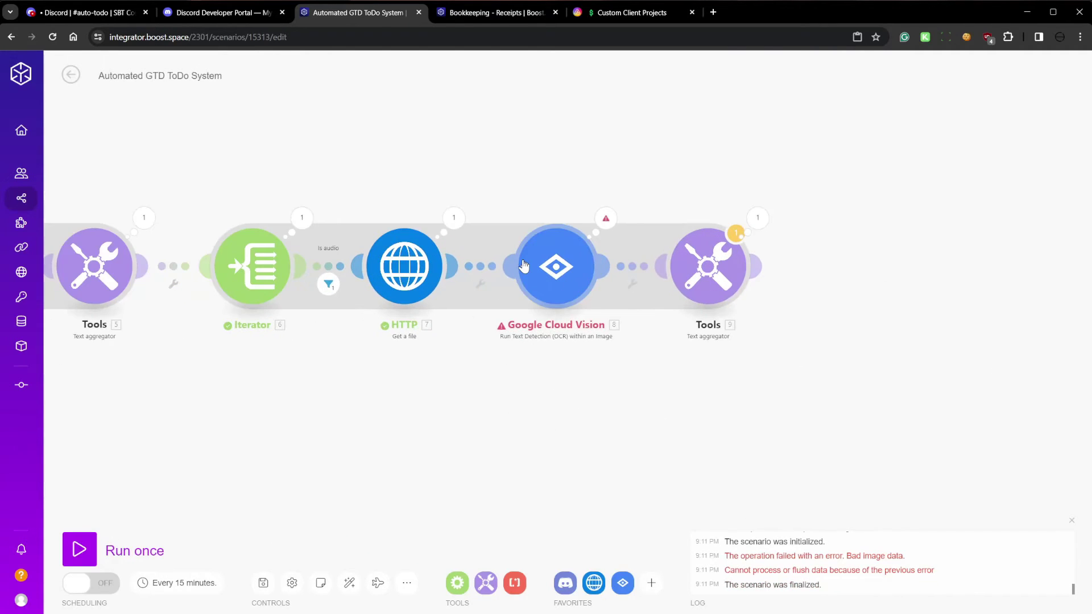
left_click_drag(547, 418, 763, 402)
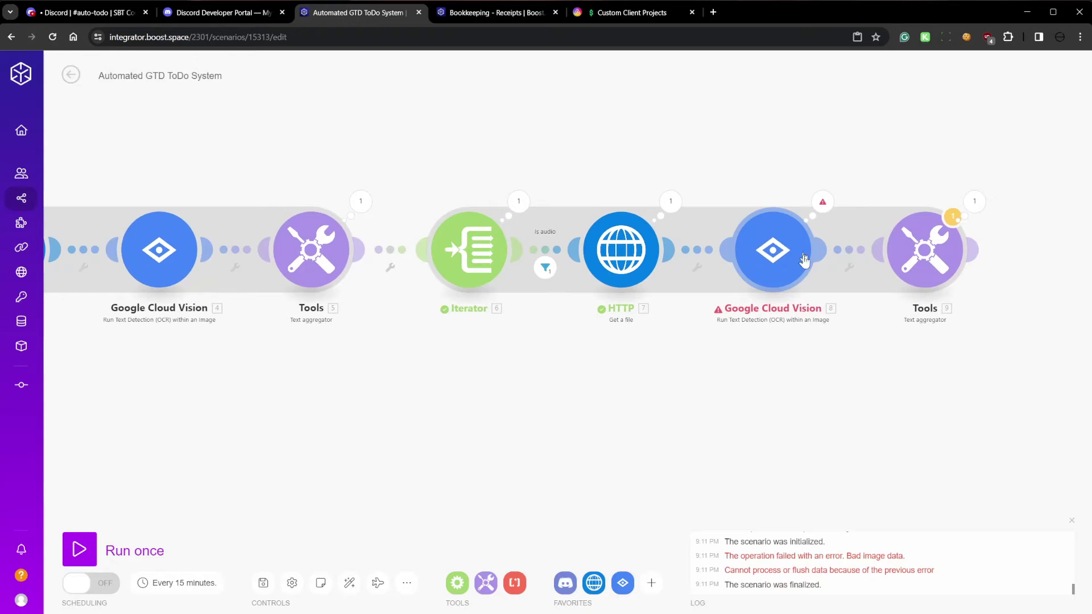
right_click(784, 267)
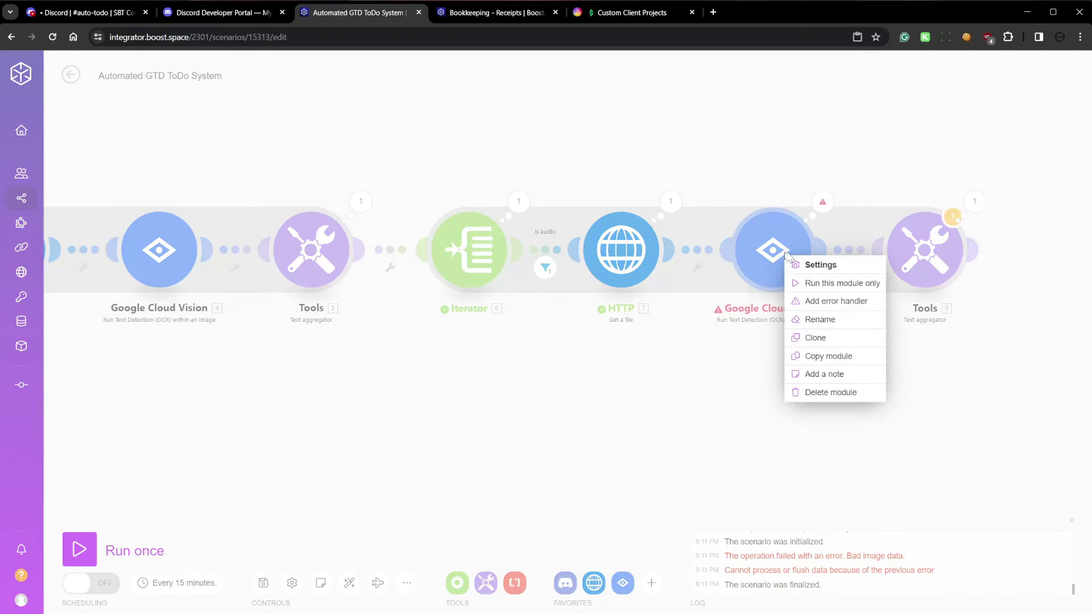
left_click(839, 392)
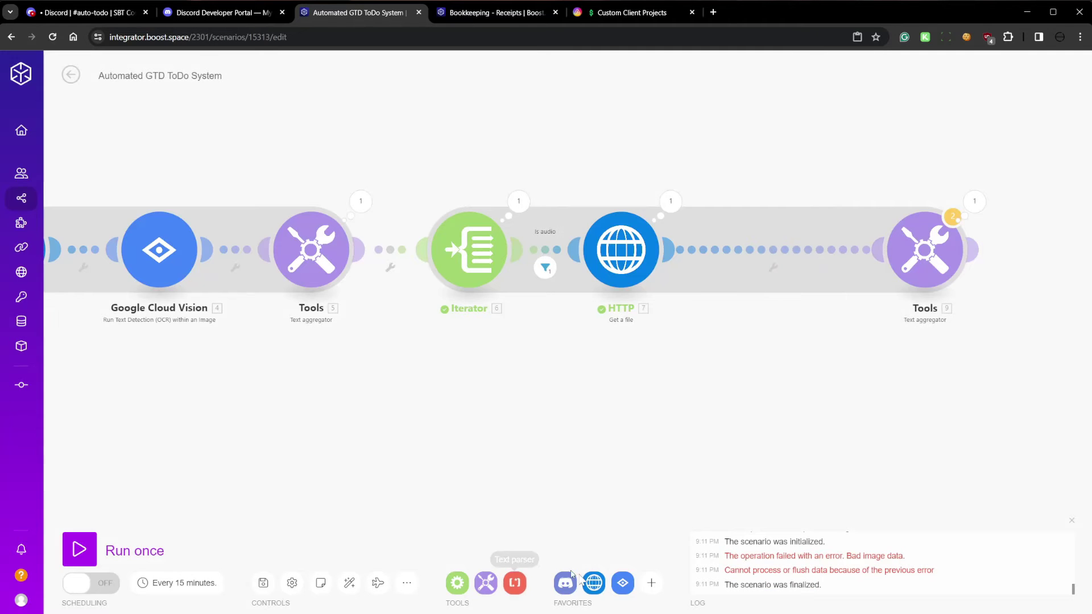
left_click(661, 584)
type("open")
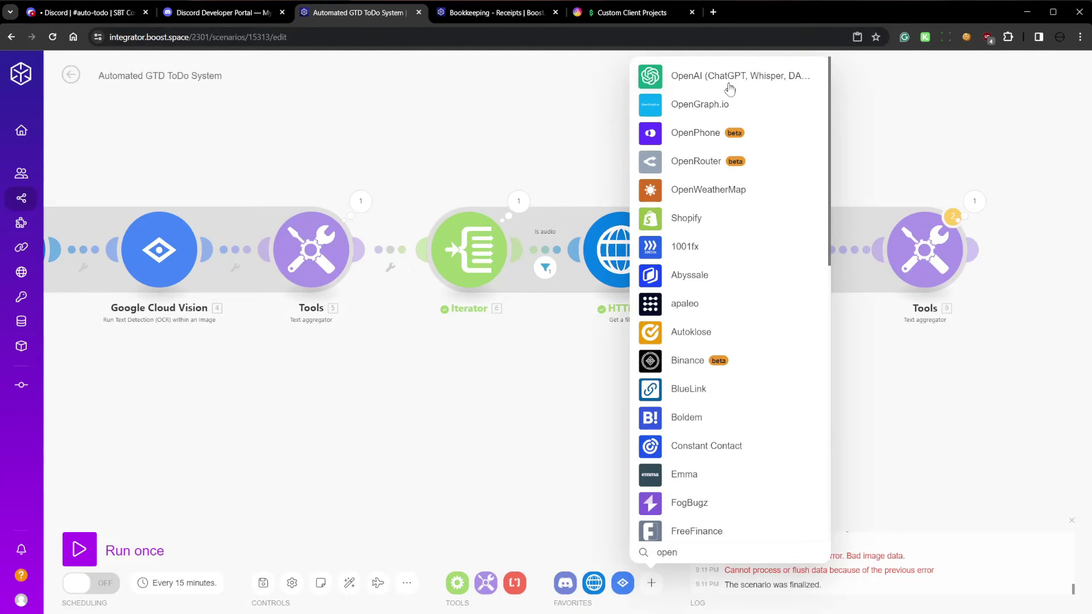
left_click(726, 84)
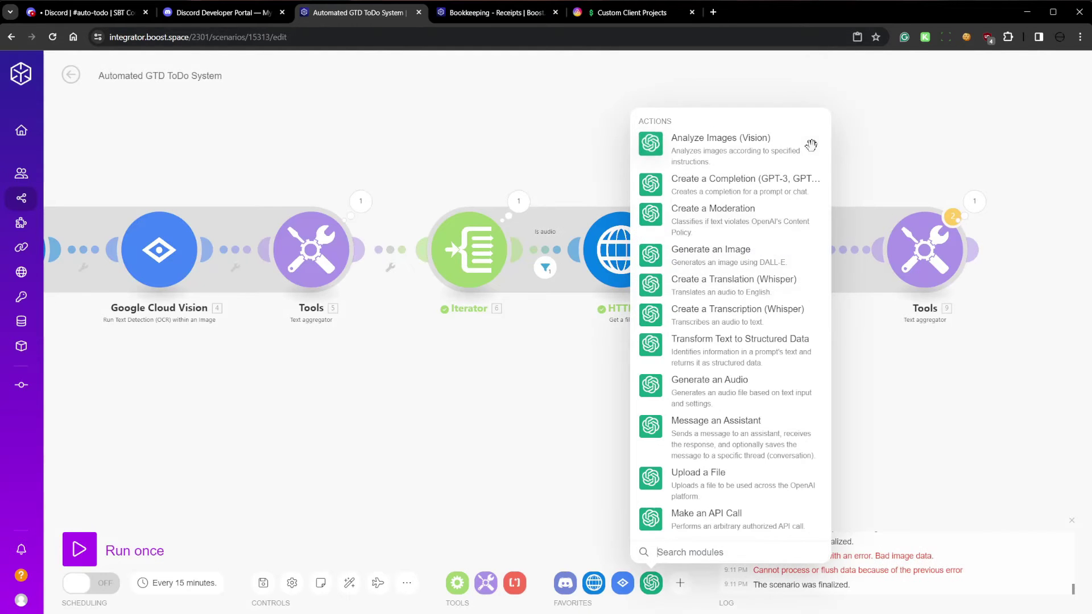
left_click(727, 283)
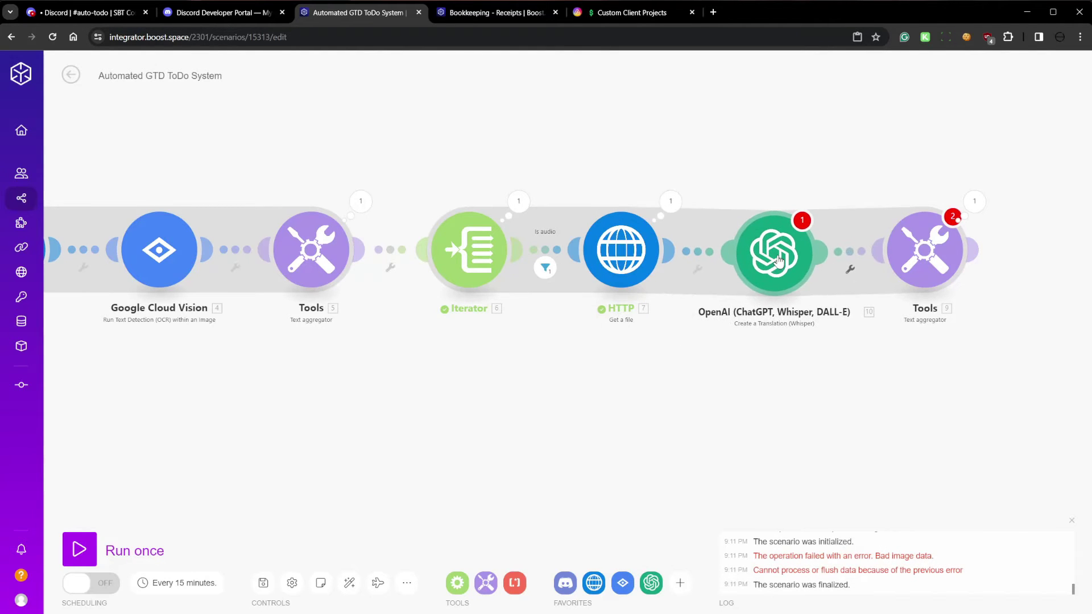
Step: Rename the OpenAI module 'Translate Voice Memo' and confirm its settings using HTTP's file
right_click(807, 324)
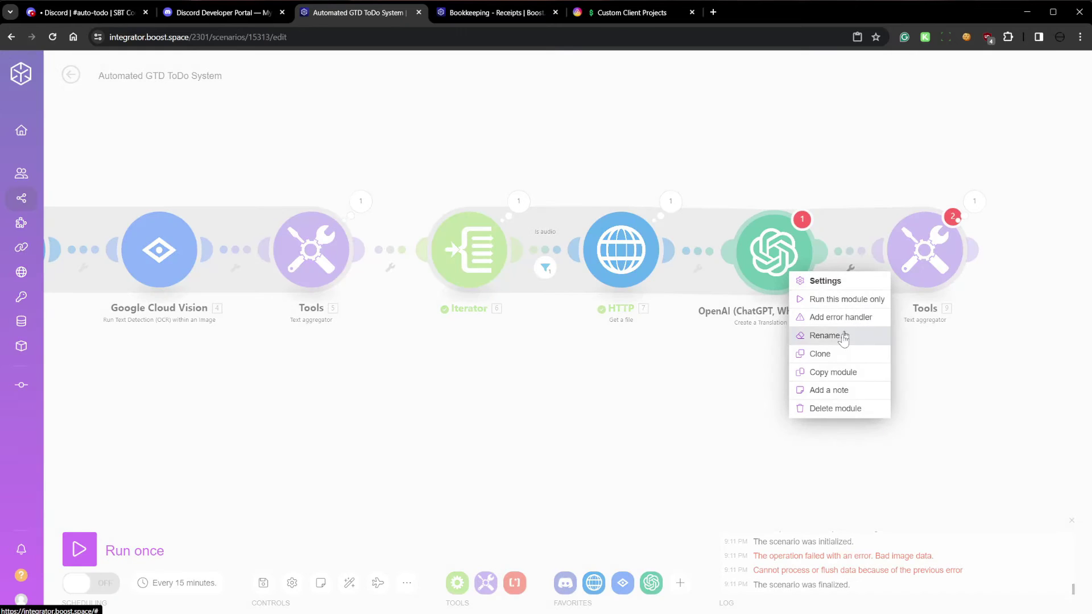
left_click(840, 335)
type("Translate Vo")
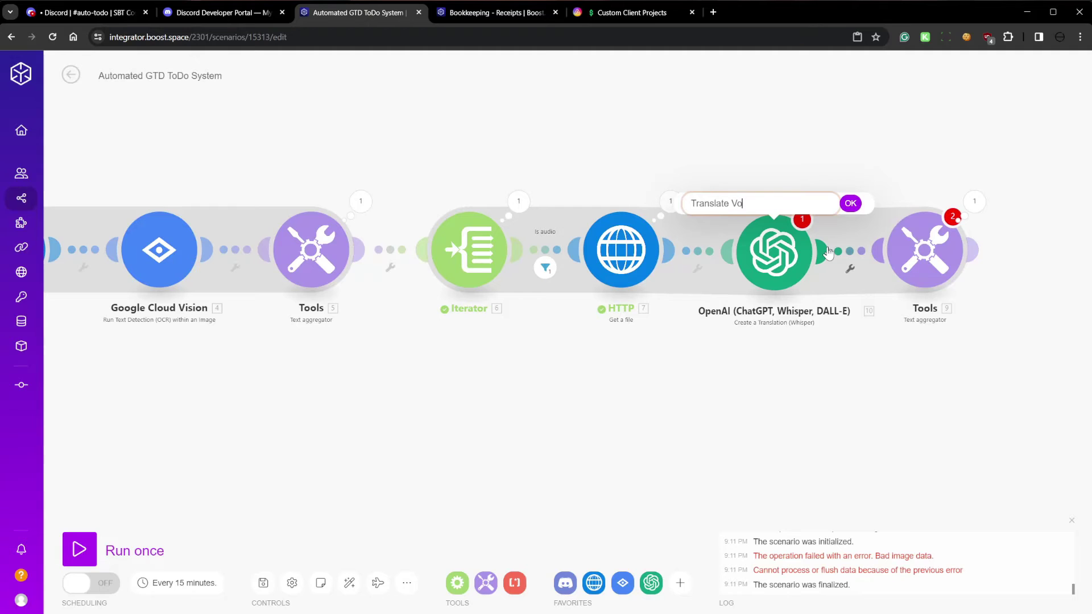
type("ice Memo")
key("Return")
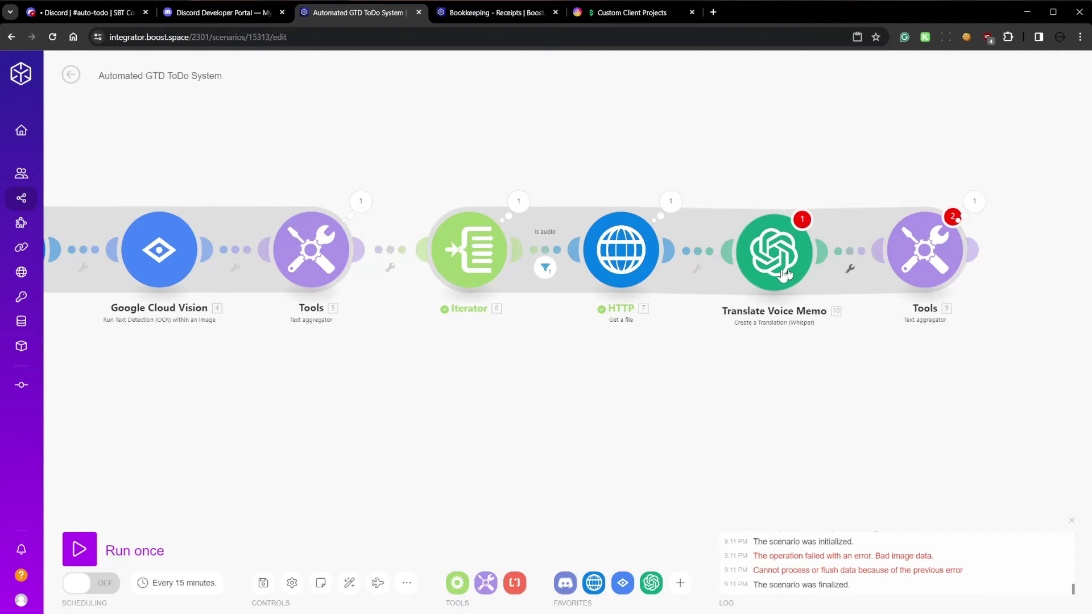
left_click(739, 263)
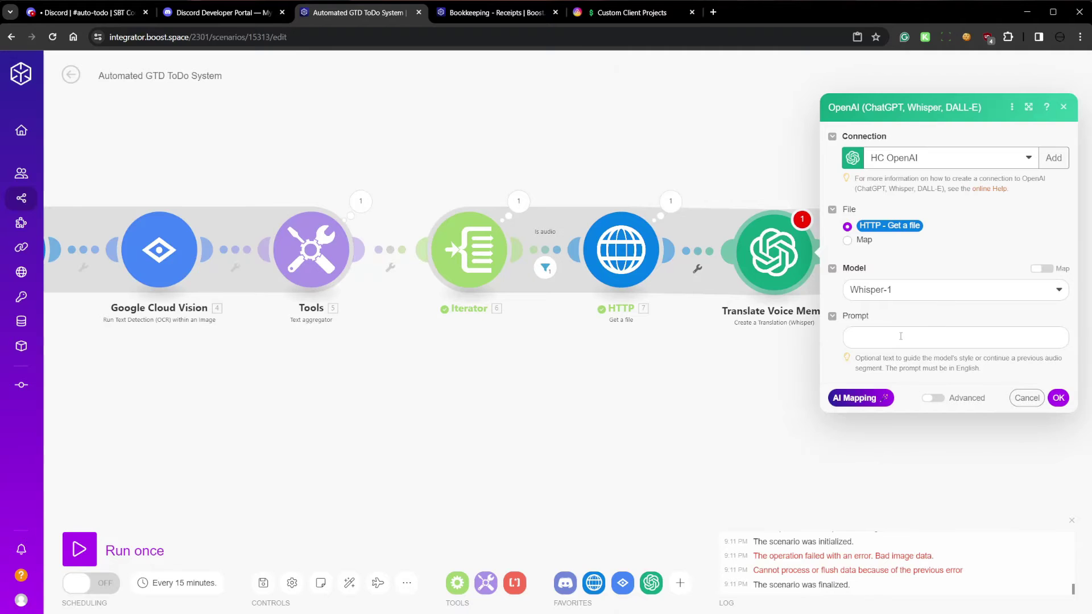
left_click(900, 336)
left_click(862, 222)
left_click(1058, 397)
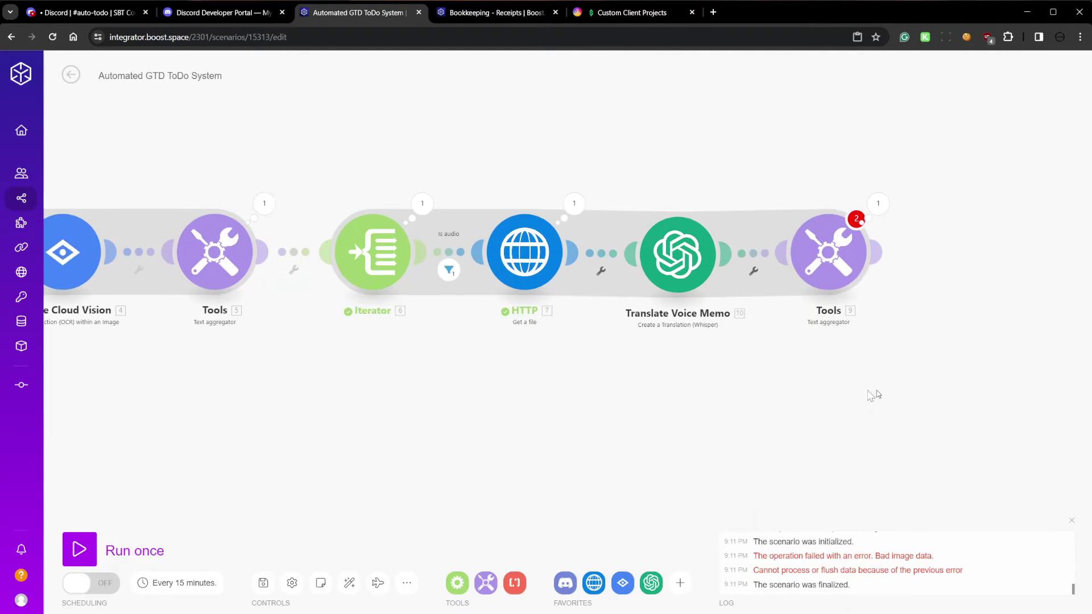
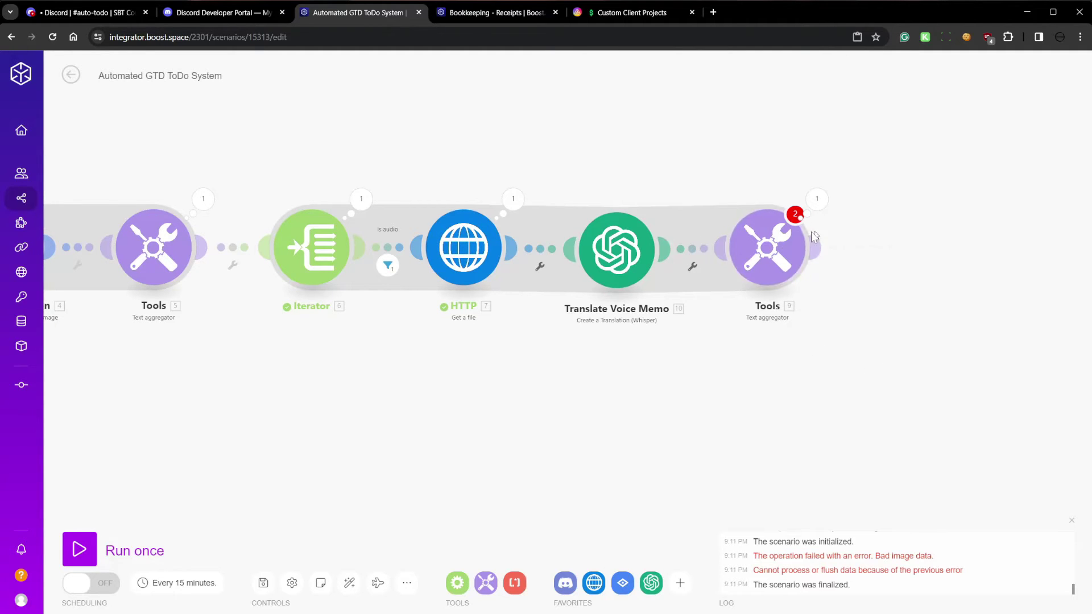
Step: Replace the Tools aggregator's OCR text mapping with 10. Text from Translate Voice Memo
left_click(761, 261)
left_click(956, 386)
key("BackSpace")
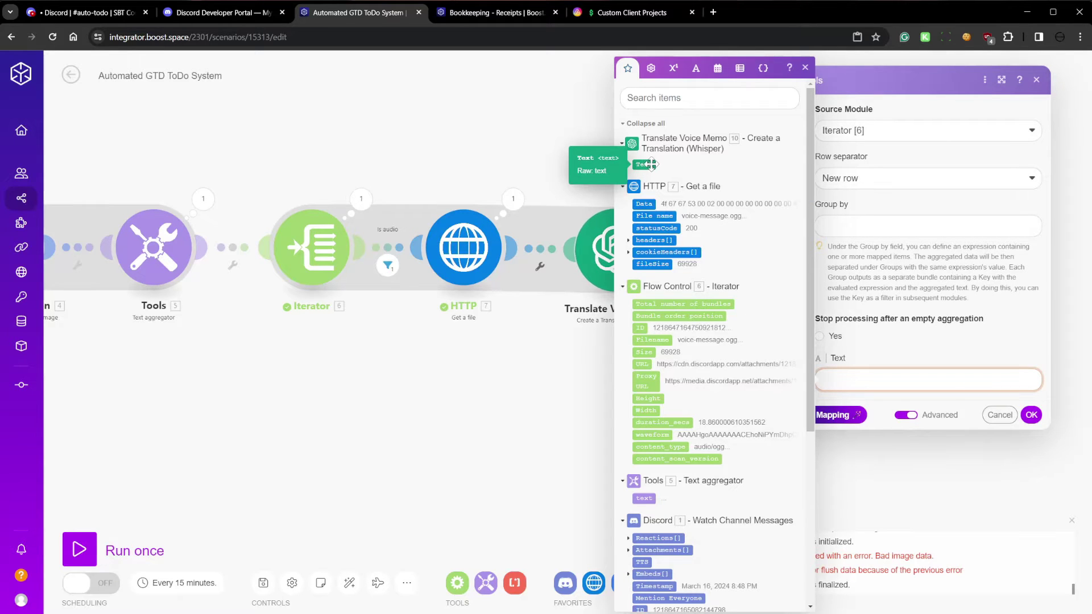
left_click(643, 164)
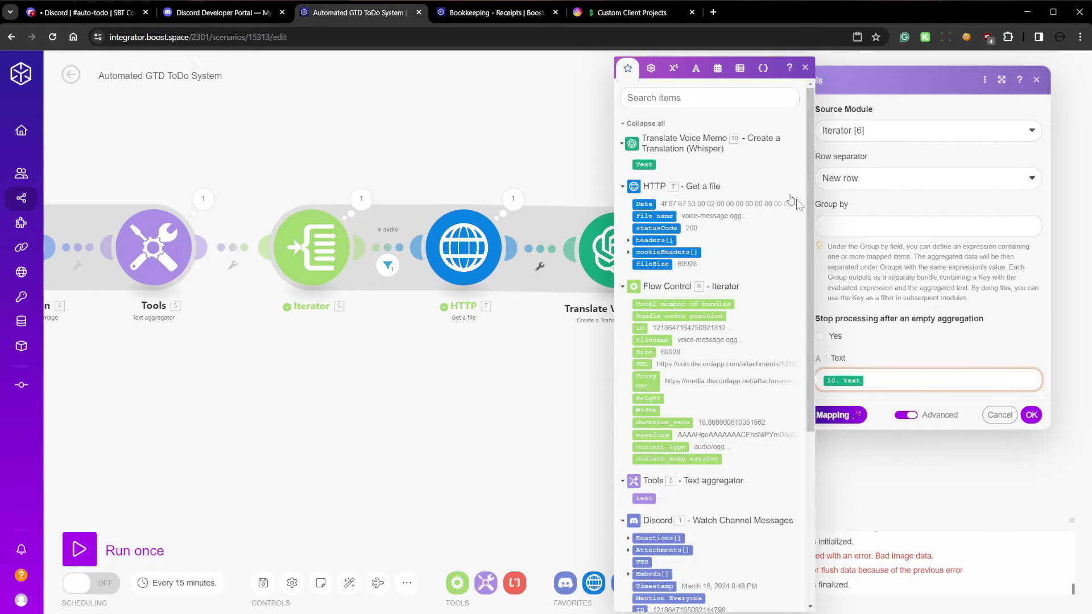
left_click(912, 295)
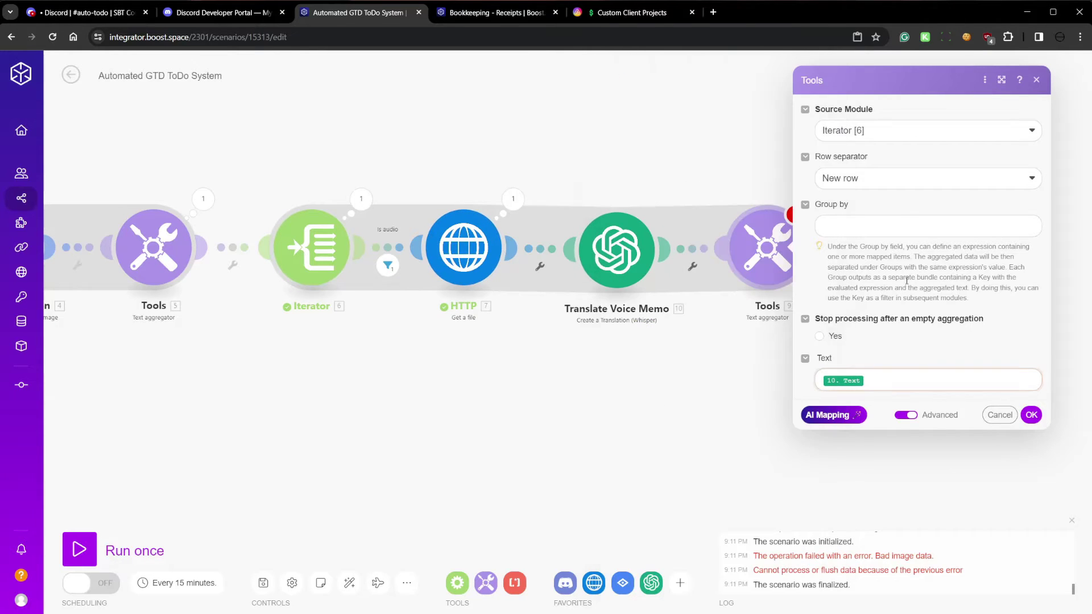
left_click(1031, 415)
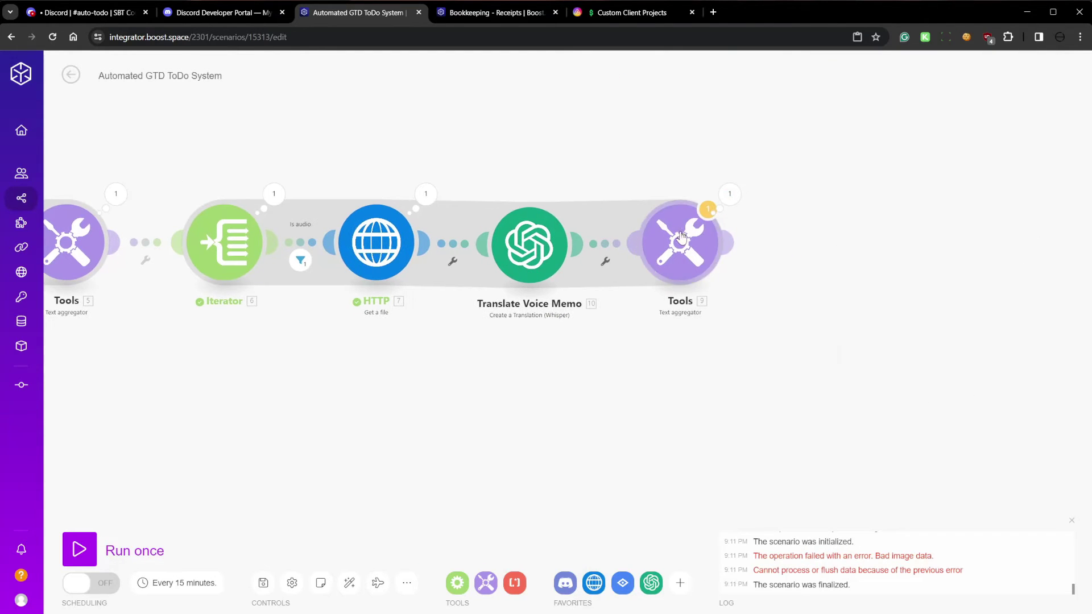
Step: Auto-align all scenario modules into a single row
left_click(349, 583)
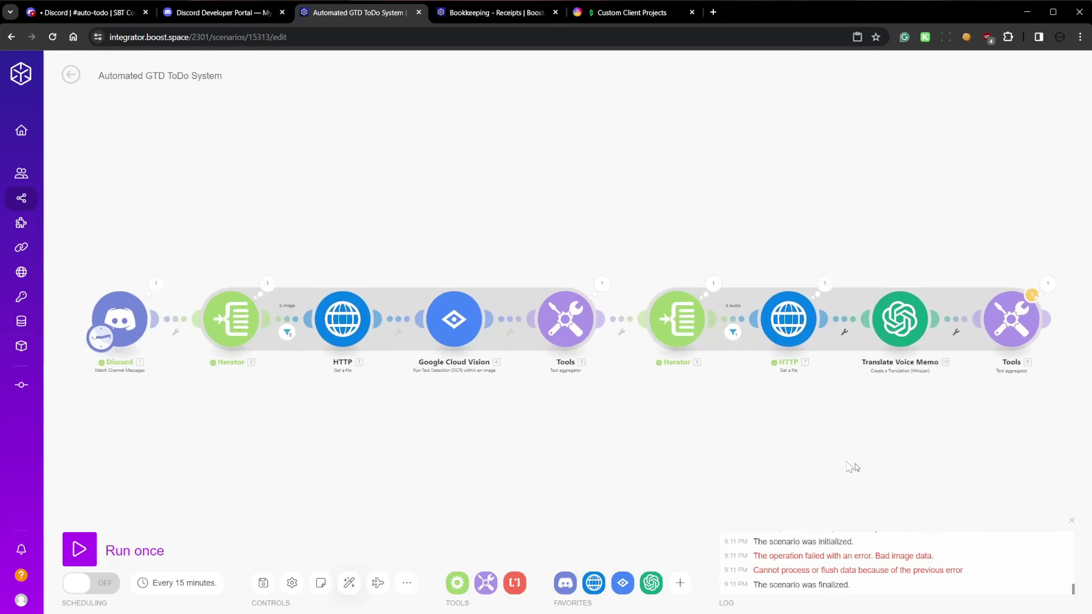
left_click_drag(503, 399, 642, 388)
scroll(642, 389, "down", 3)
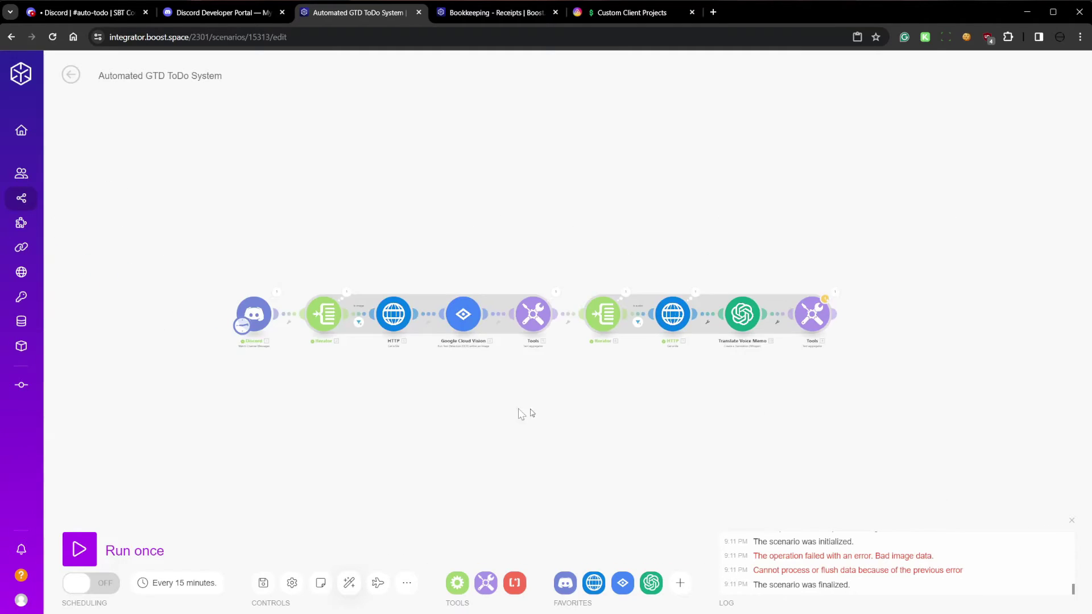
left_click_drag(241, 325, 358, 294)
scroll(359, 293, "up", 5)
Step: Run the scenario once, starting from the second No Content Discord message
right_click(391, 268)
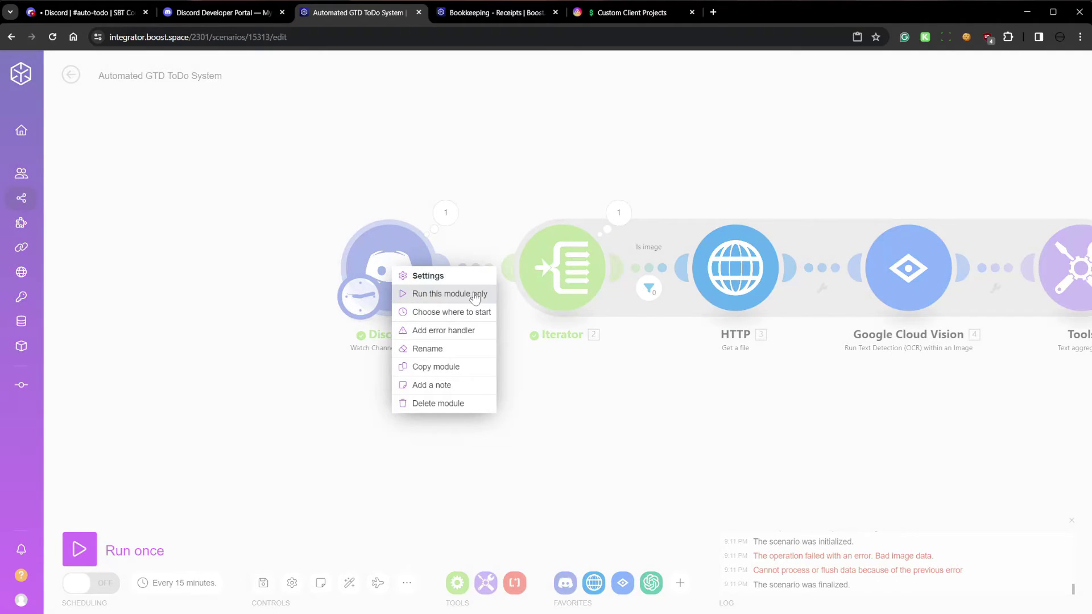
left_click(468, 312)
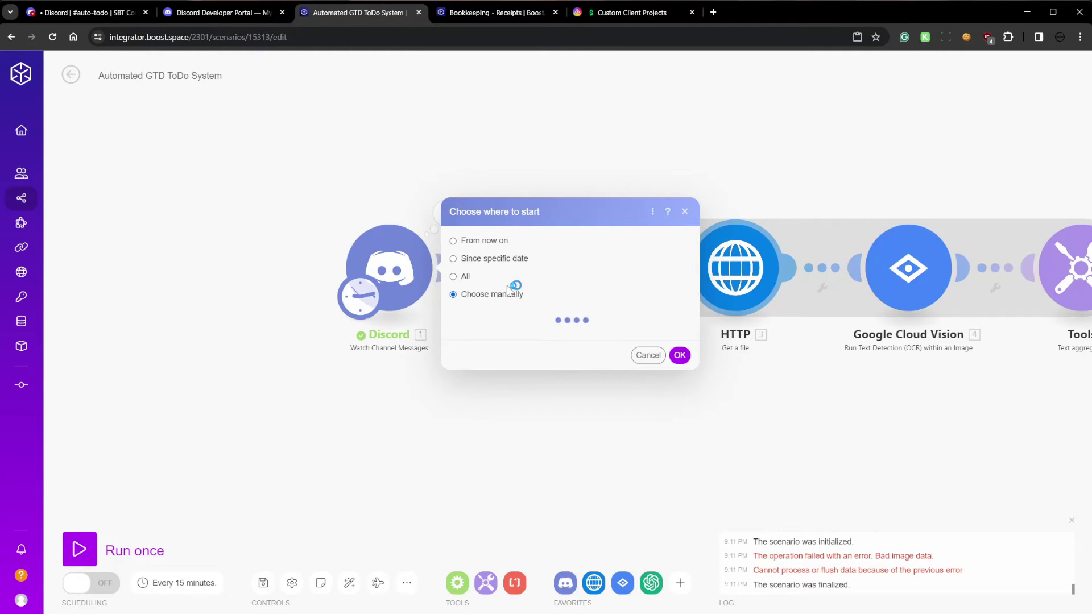
left_click(510, 230)
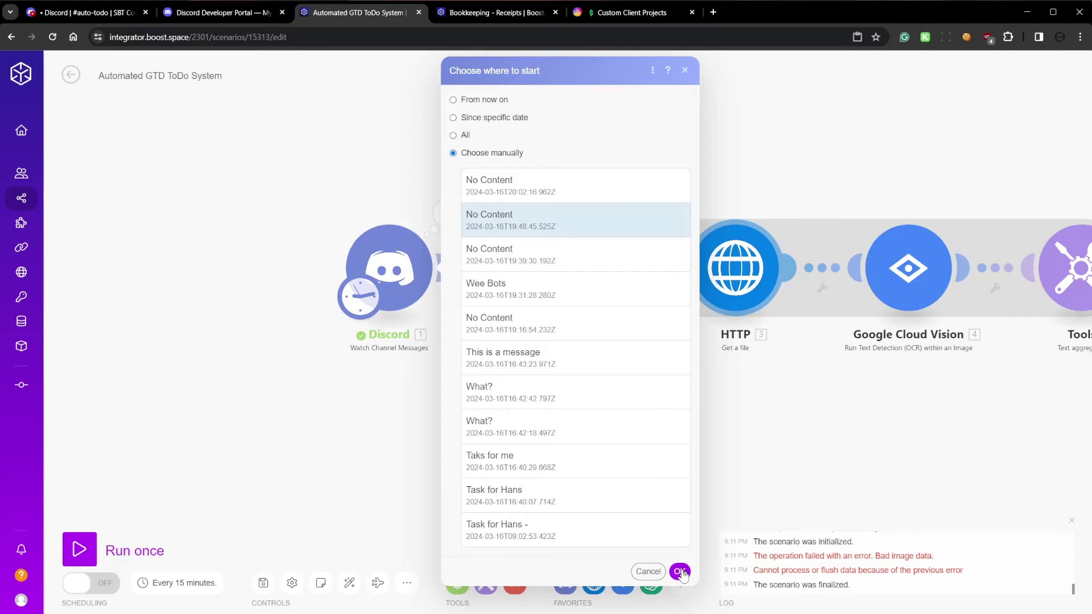
left_click(679, 570)
left_click(130, 560)
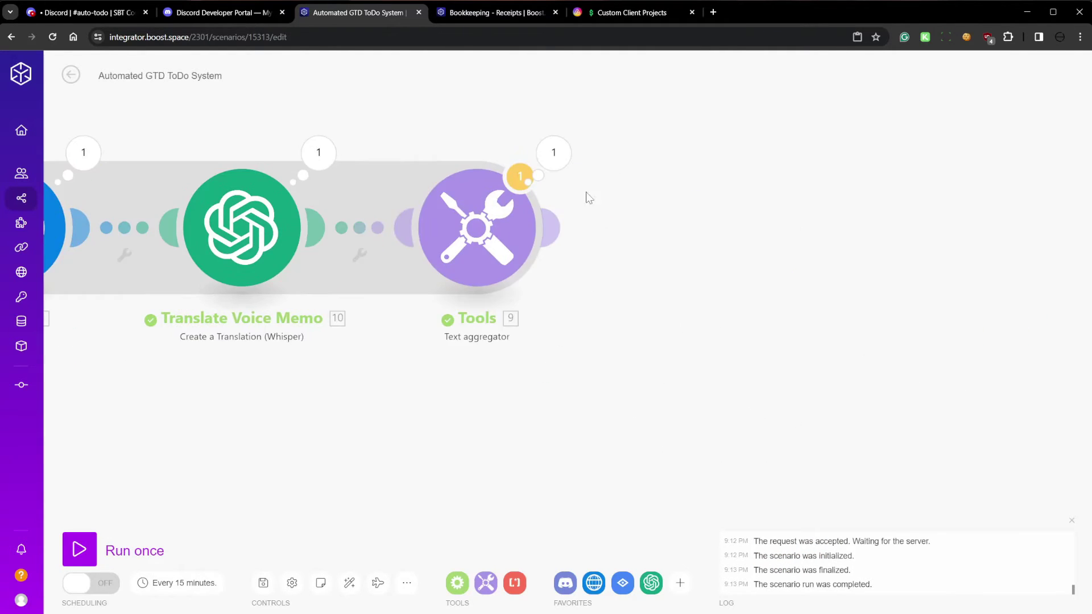
left_click(554, 153)
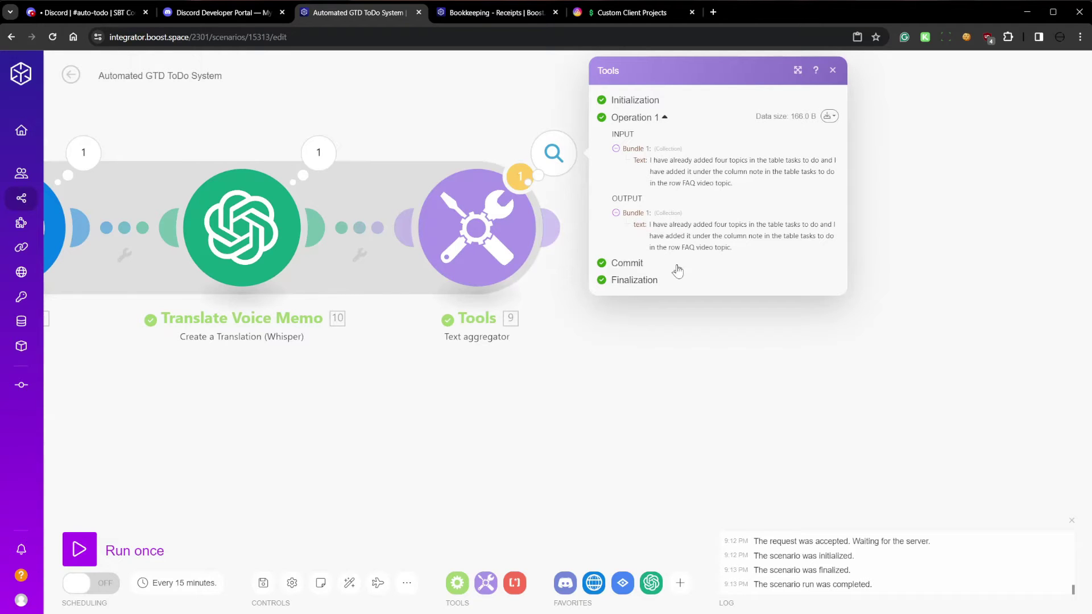
left_click_drag(651, 224, 827, 235)
left_click(814, 303)
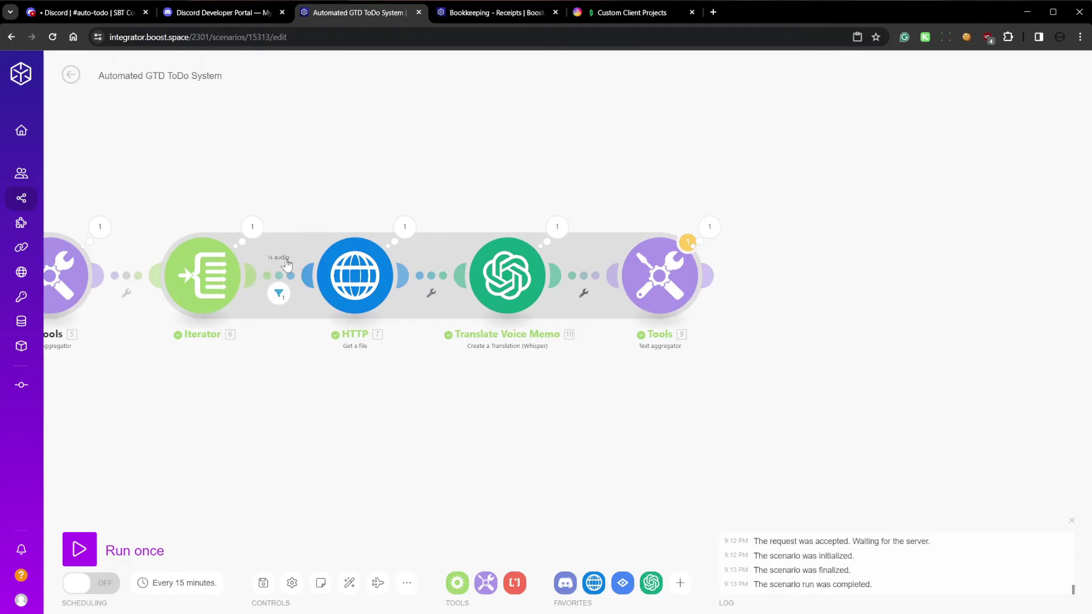
left_click_drag(689, 412, 560, 402)
left_click_drag(159, 384, 572, 358)
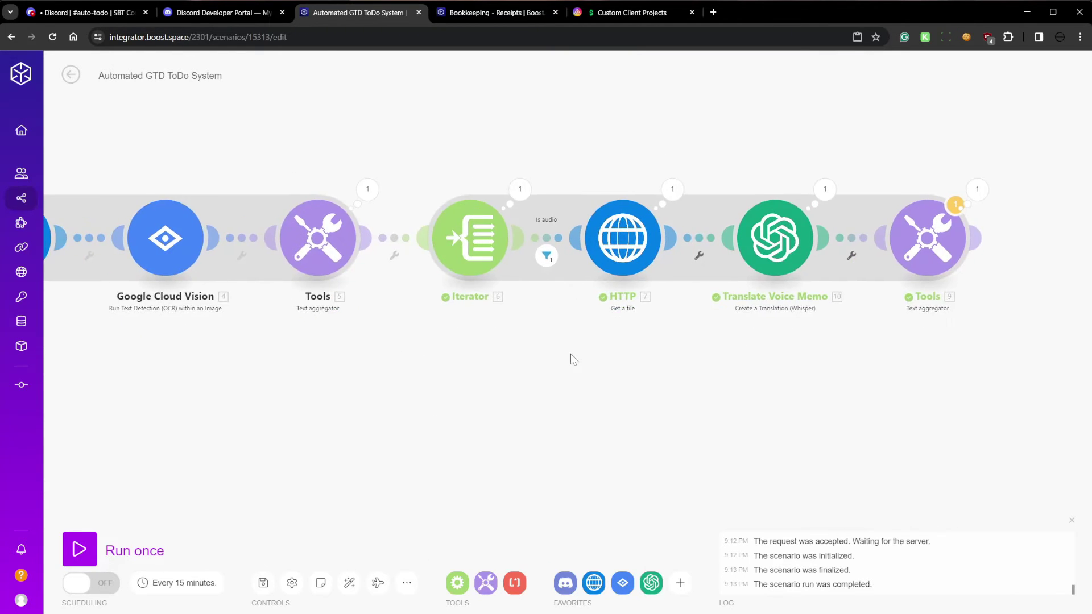
scroll(565, 335, "down", 2)
left_click_drag(209, 383, 418, 376)
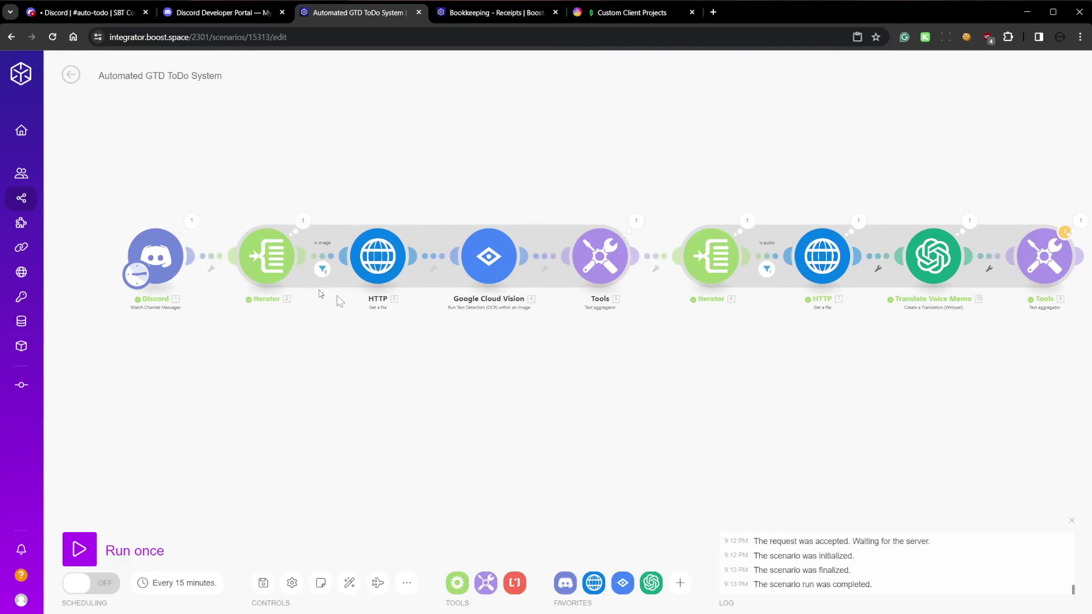
left_click_drag(787, 327, 633, 324)
left_click_drag(811, 368, 970, 354)
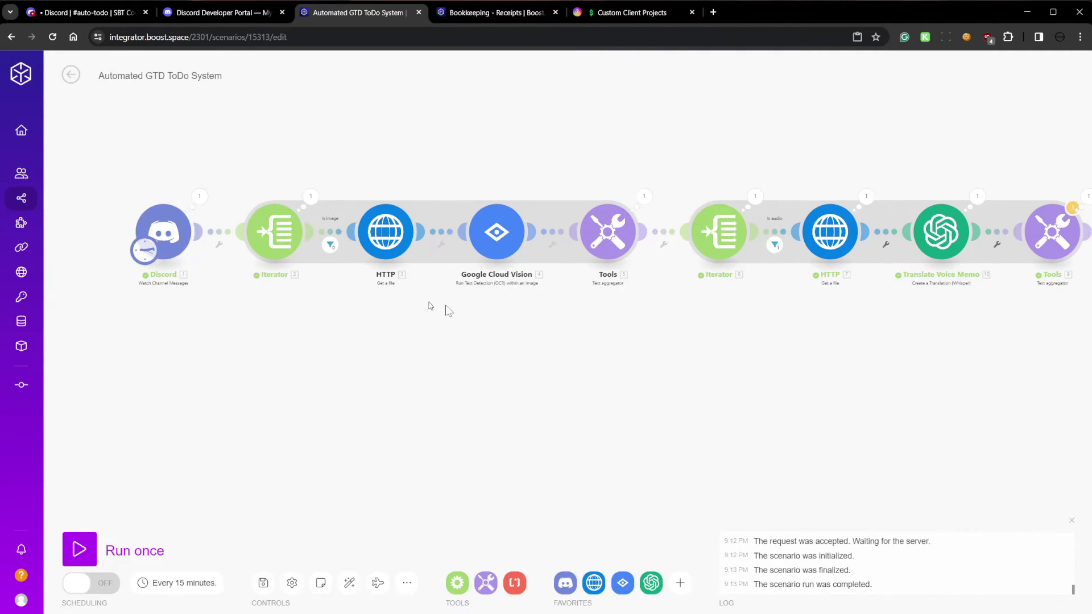
left_click_drag(644, 315, 318, 326)
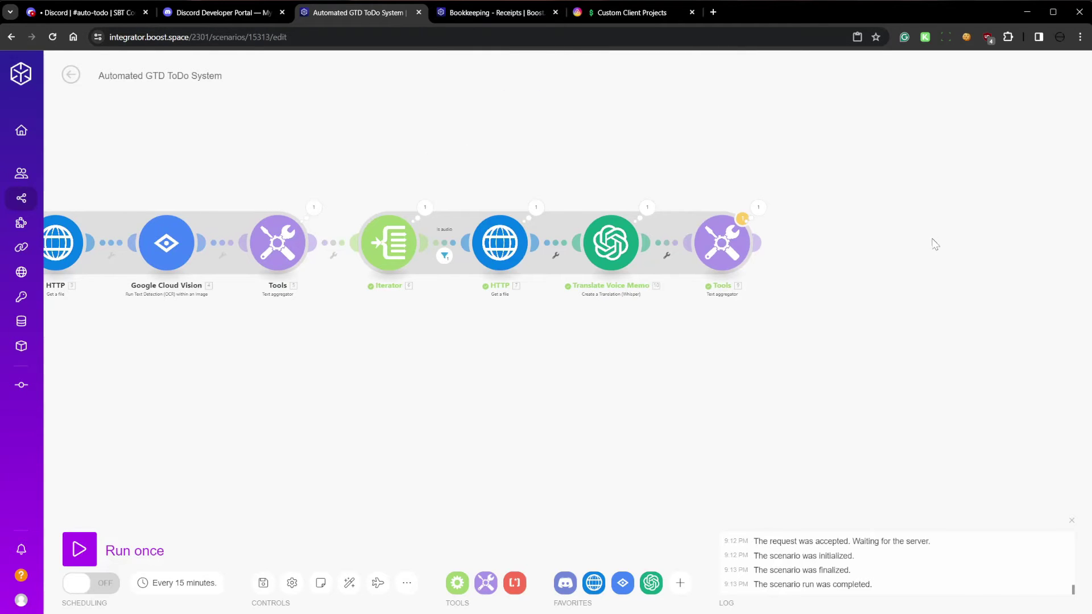
left_click_drag(934, 244, 831, 273)
scroll(642, 355, "down", 2)
scroll(642, 355, "down", 3)
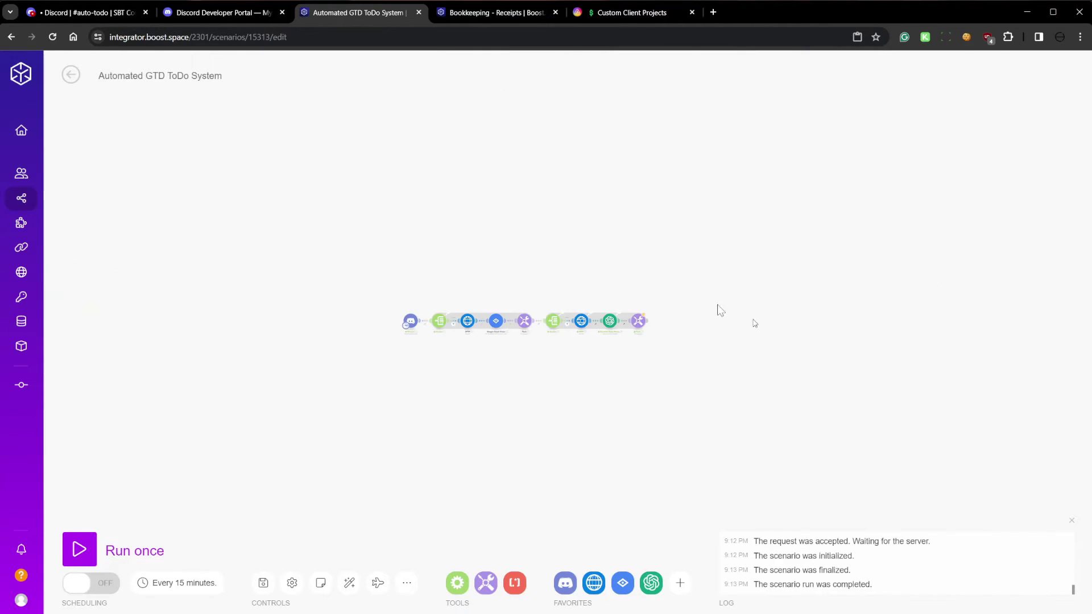
scroll(705, 380, "up", 3)
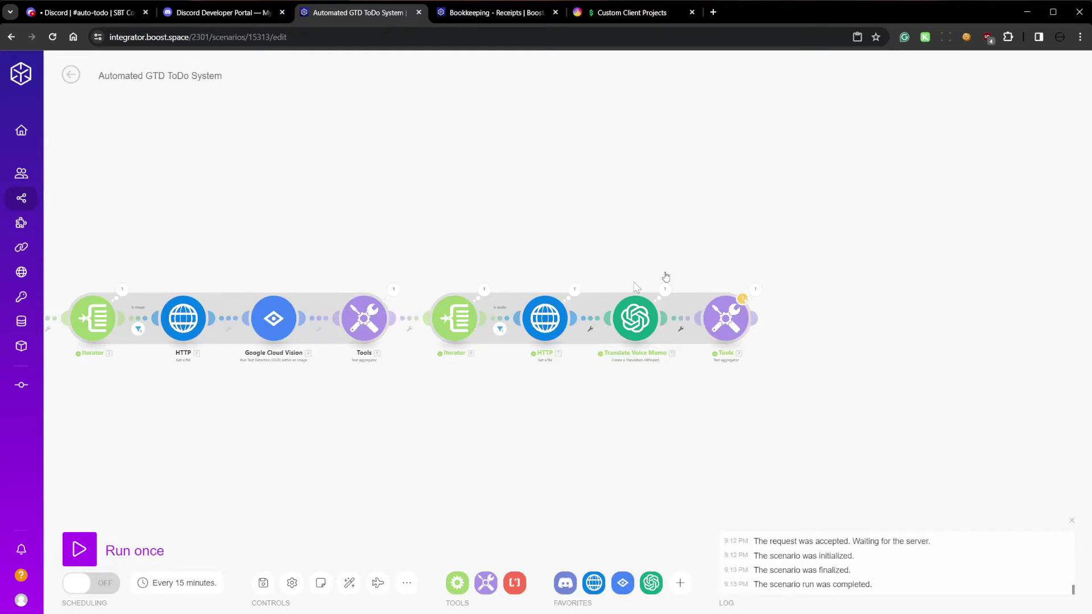
left_click_drag(420, 397, 584, 371)
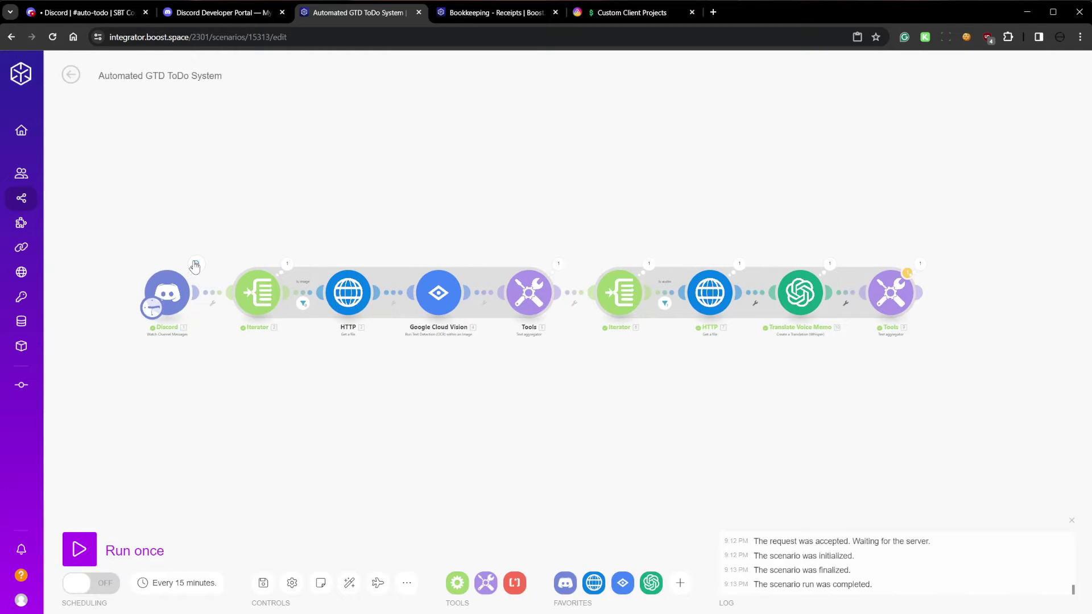
left_click_drag(674, 385, 483, 369)
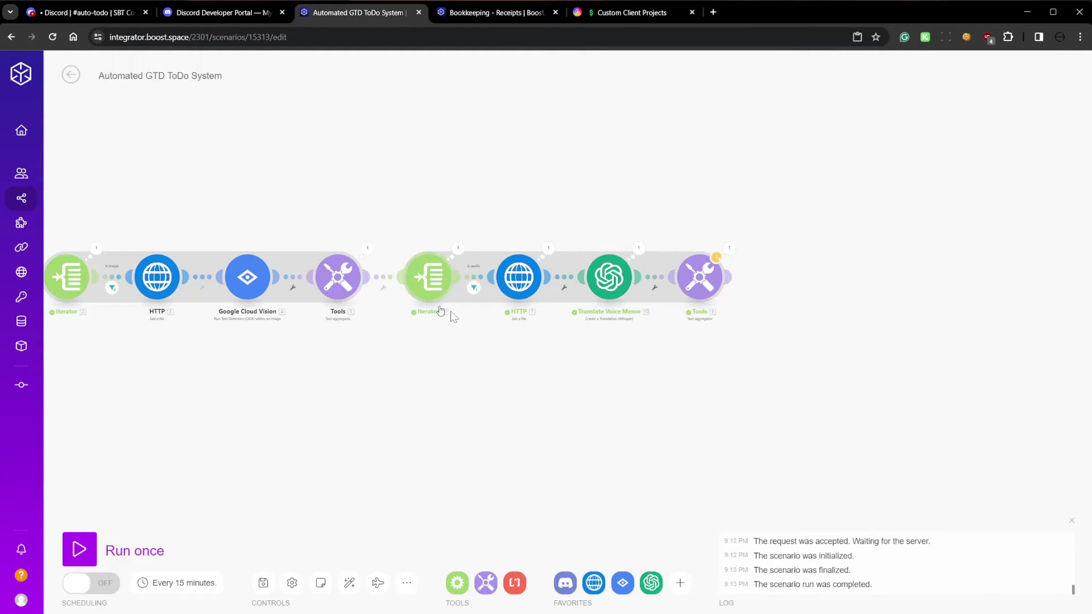
Step: Copy Structure Data, JSON and Break from Bookkeeping - Receipts into the GTD scenario
left_click(496, 15)
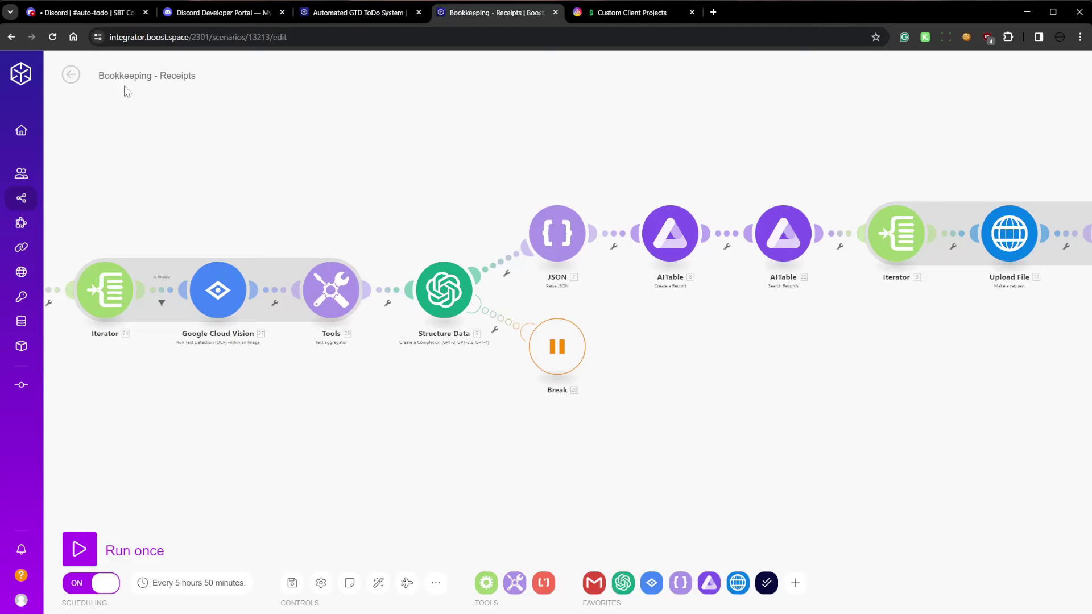
left_click_drag(607, 160, 405, 523)
left_click(363, 12)
key("ctrl+v")
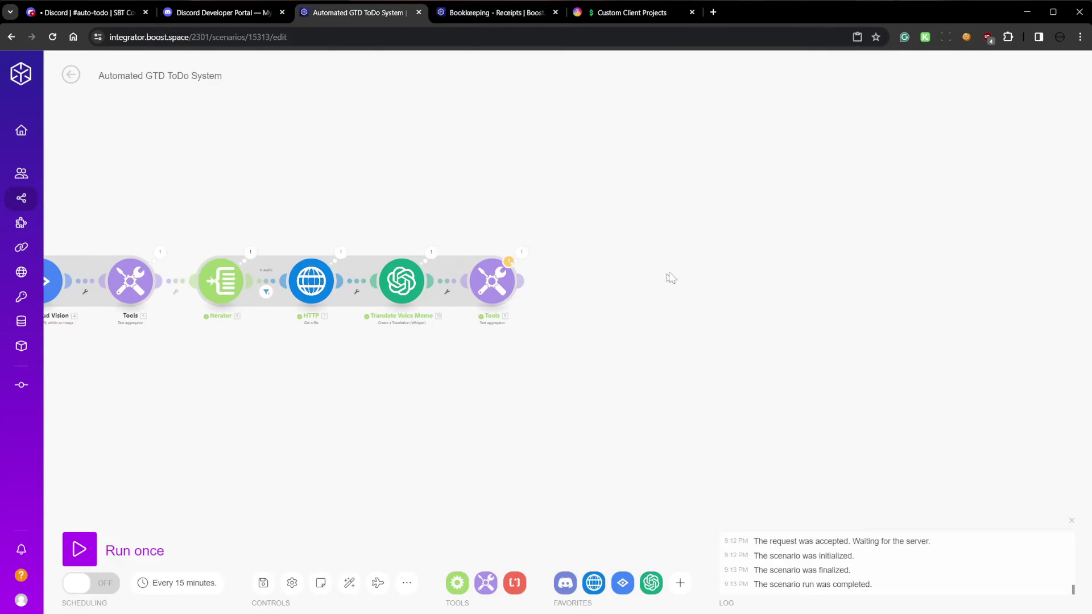
Step: Connect the pasted Structure Data module after the Tools aggregator
scroll(695, 338, "up", 1)
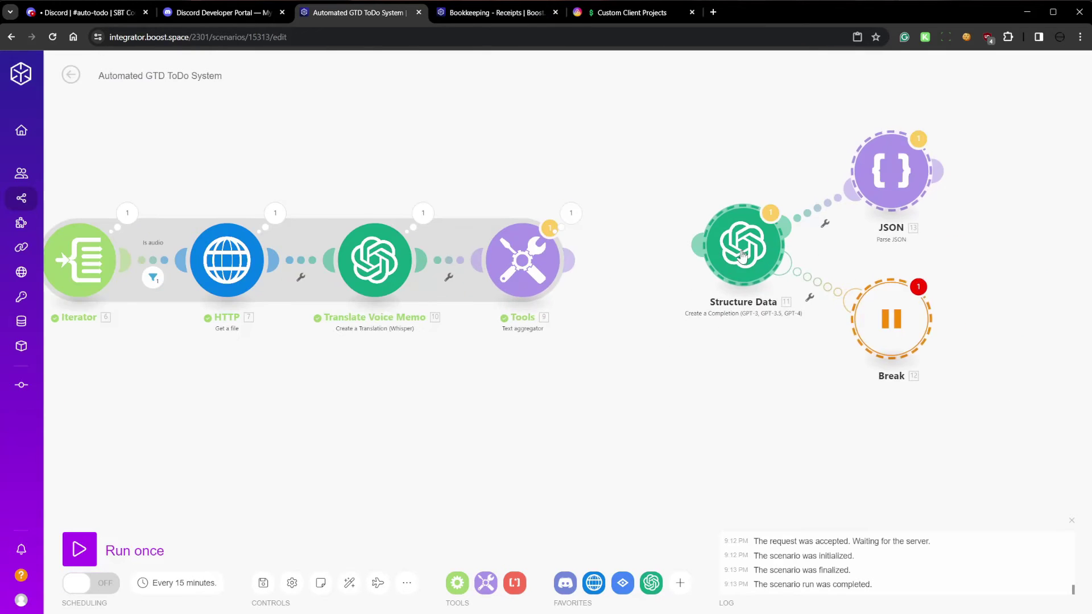
left_click_drag(738, 251, 680, 265)
left_click_drag(635, 373, 895, 373)
scroll(895, 374, "down", 3)
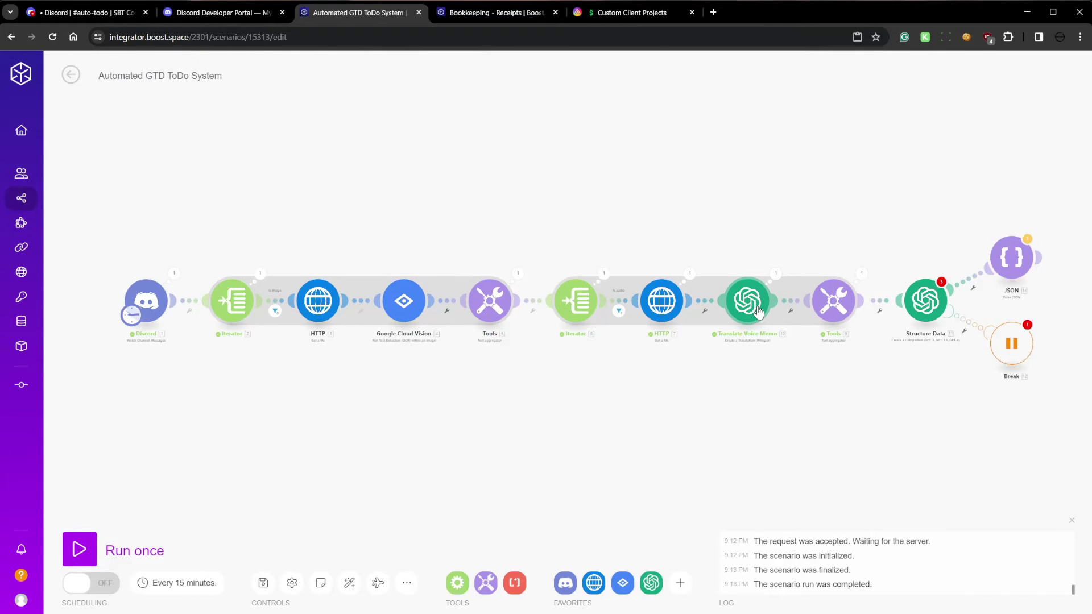
left_click_drag(865, 370, 743, 361)
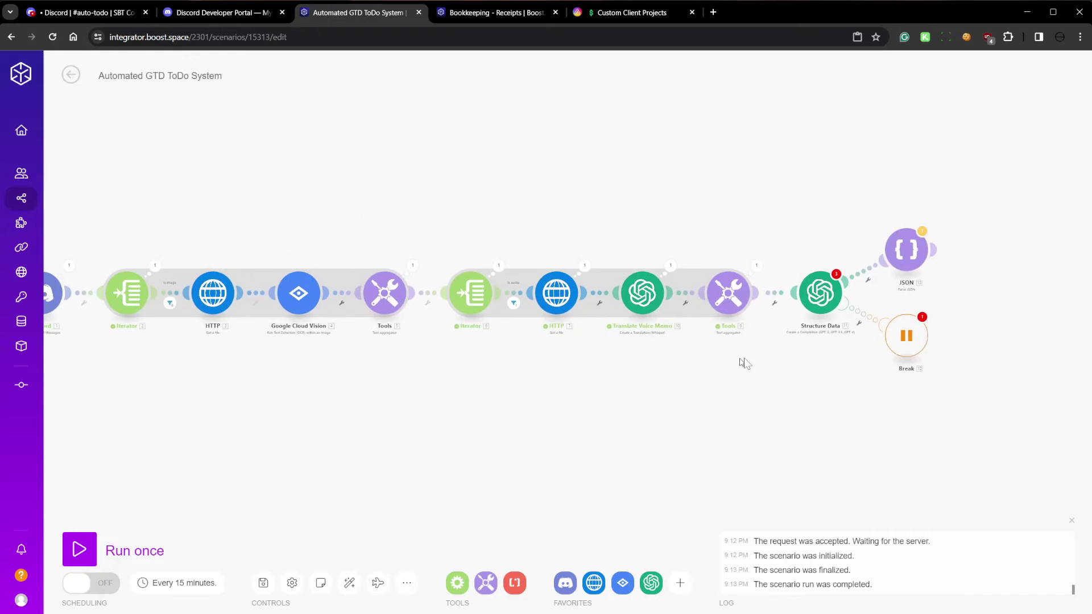
scroll(816, 384, "up", 2)
left_click_drag(816, 385, 605, 373)
scroll(605, 373, "up", 1)
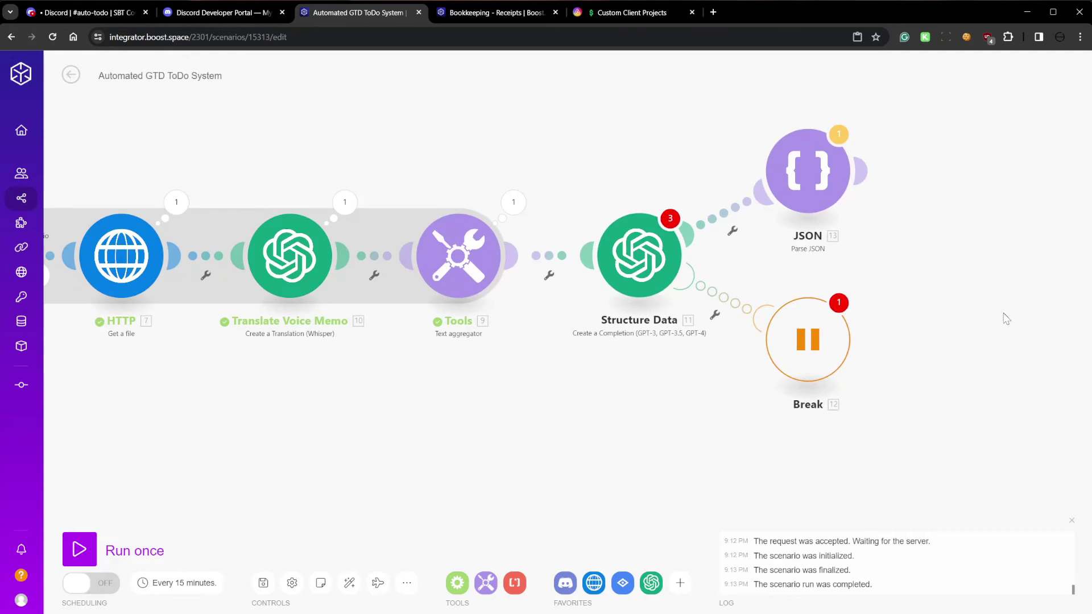
left_click_drag(938, 329, 804, 337)
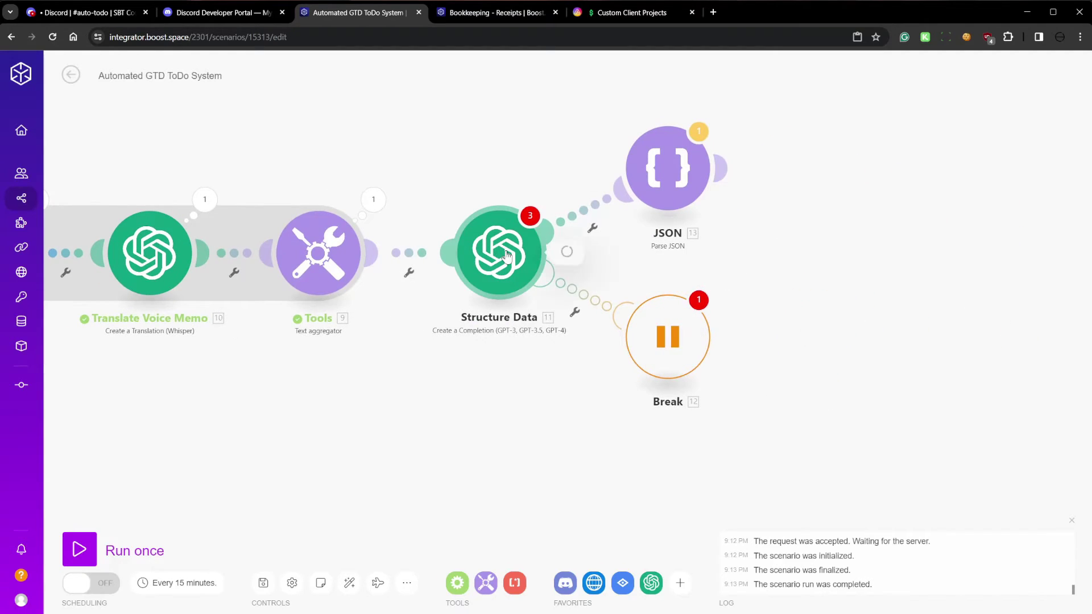
Step: Review the pasted Structure Data module's bookkeeping system prompt and JSON template
left_click(499, 255)
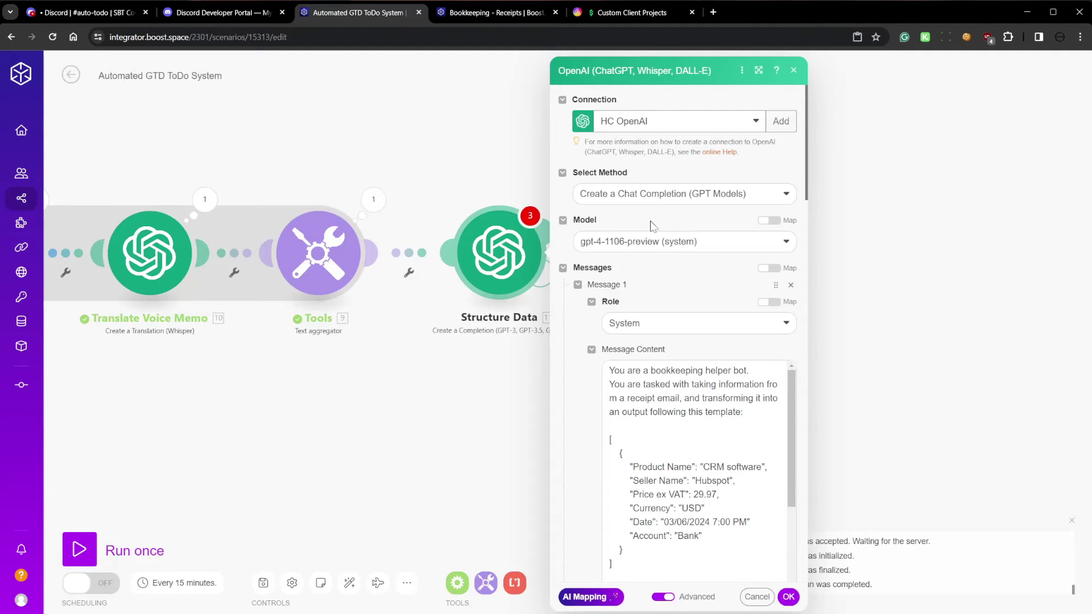
scroll(661, 233, "down", 2)
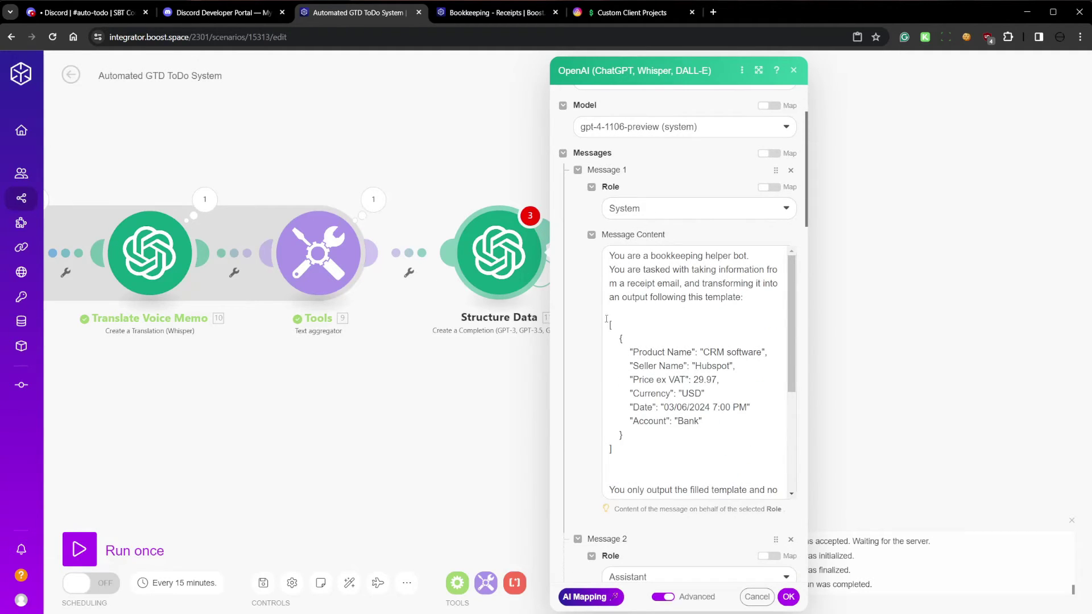
left_click_drag(610, 324, 644, 446)
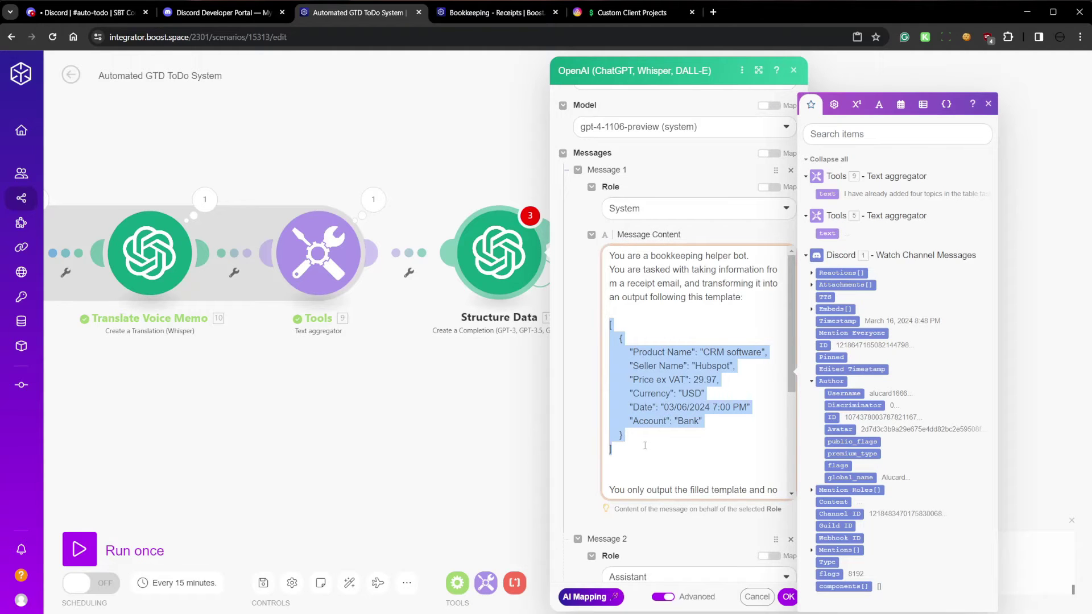
left_click(756, 597)
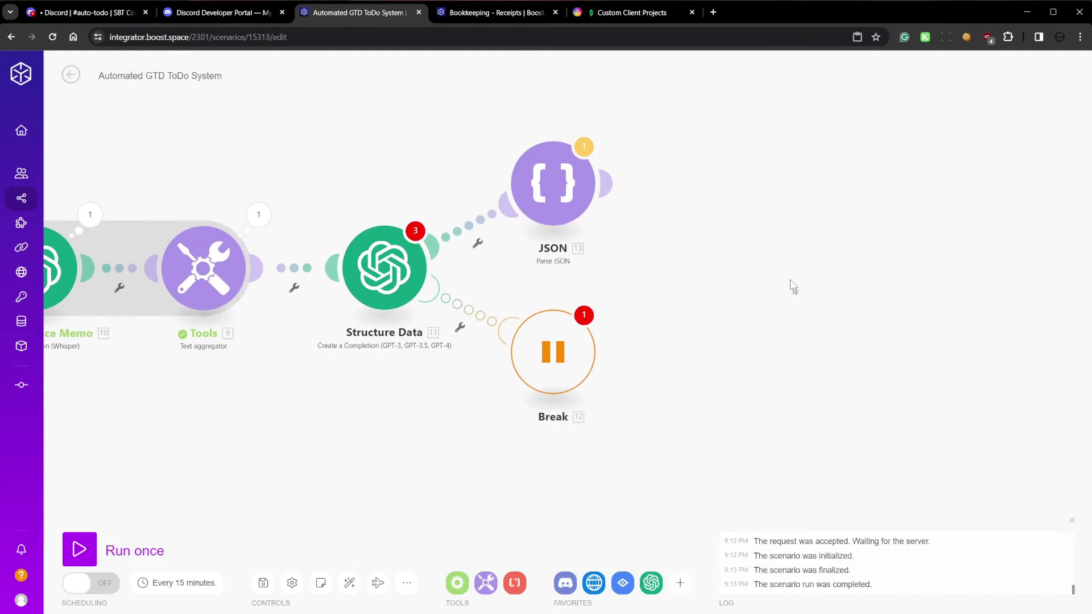
Step: Move Structure Data, JSON and Break together further right on the canvas
left_click_drag(707, 161, 938, 121)
left_click_drag(1008, 62, 572, 352)
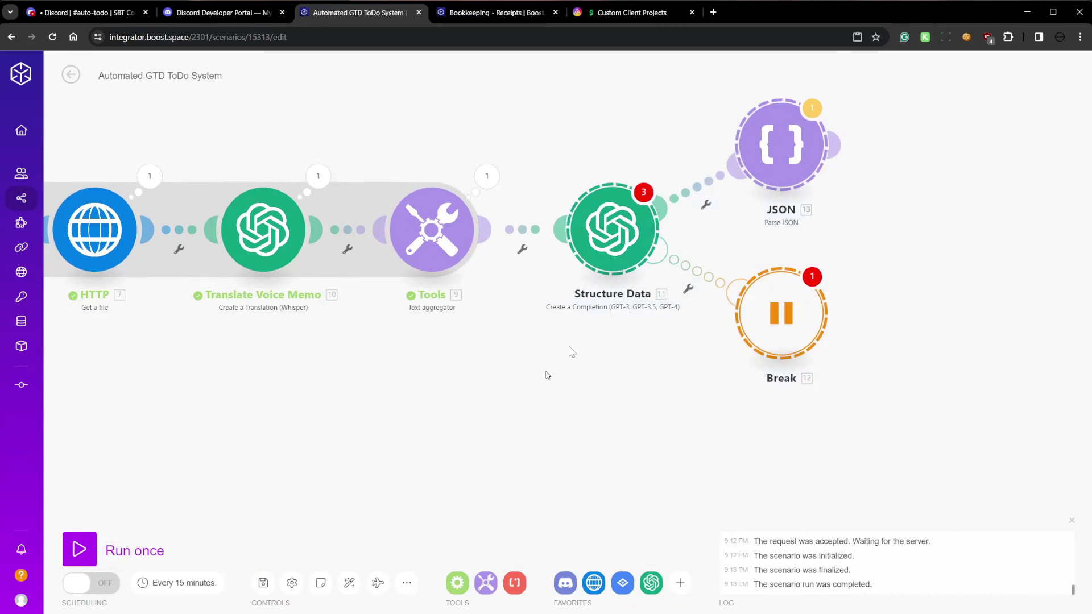
left_click_drag(612, 230, 889, 220)
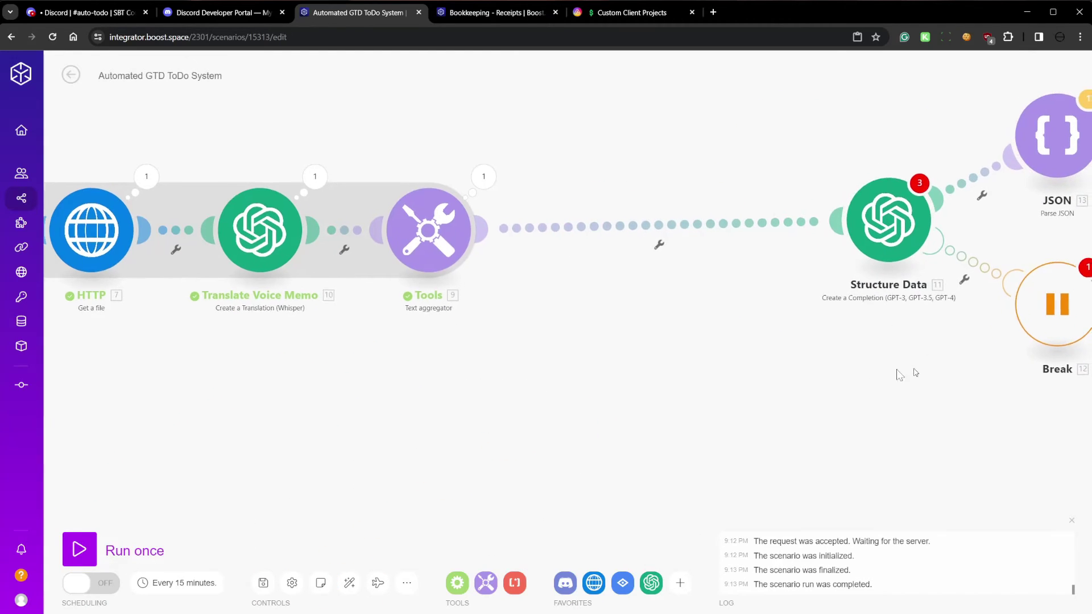
left_click_drag(898, 374, 677, 389)
left_click_drag(536, 414, 715, 442)
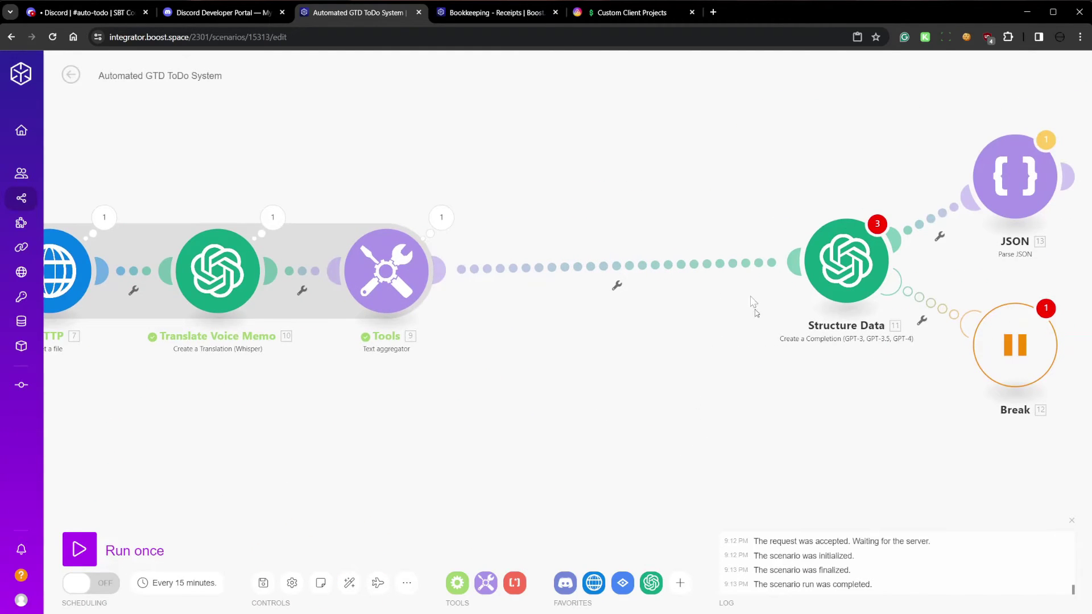
Step: Switch to AITable and open the Tasks - ToDo datasheet under Projects
left_click(646, 16)
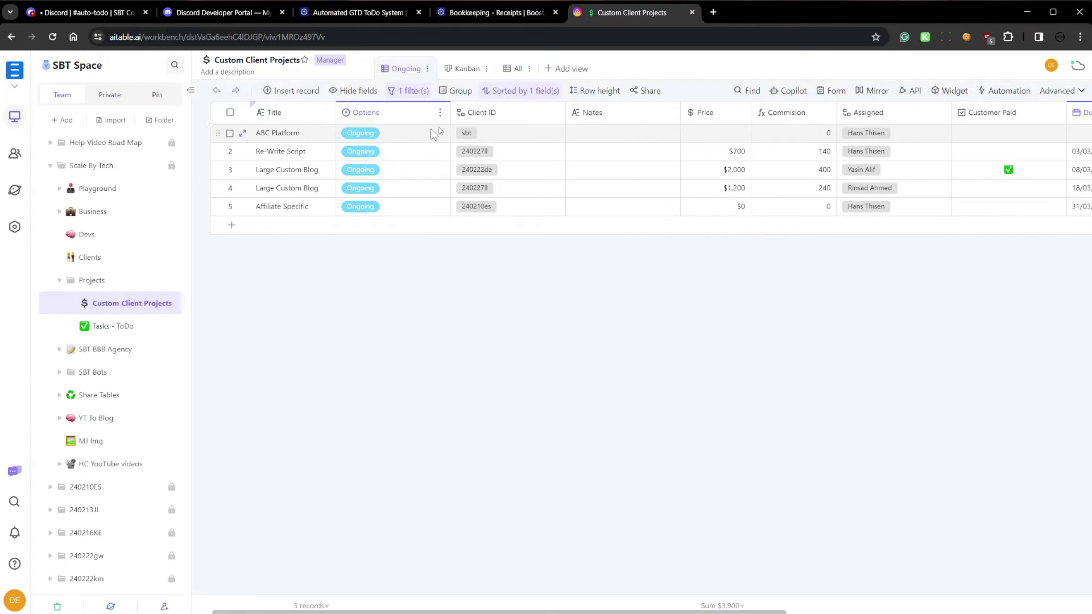
left_click(108, 327)
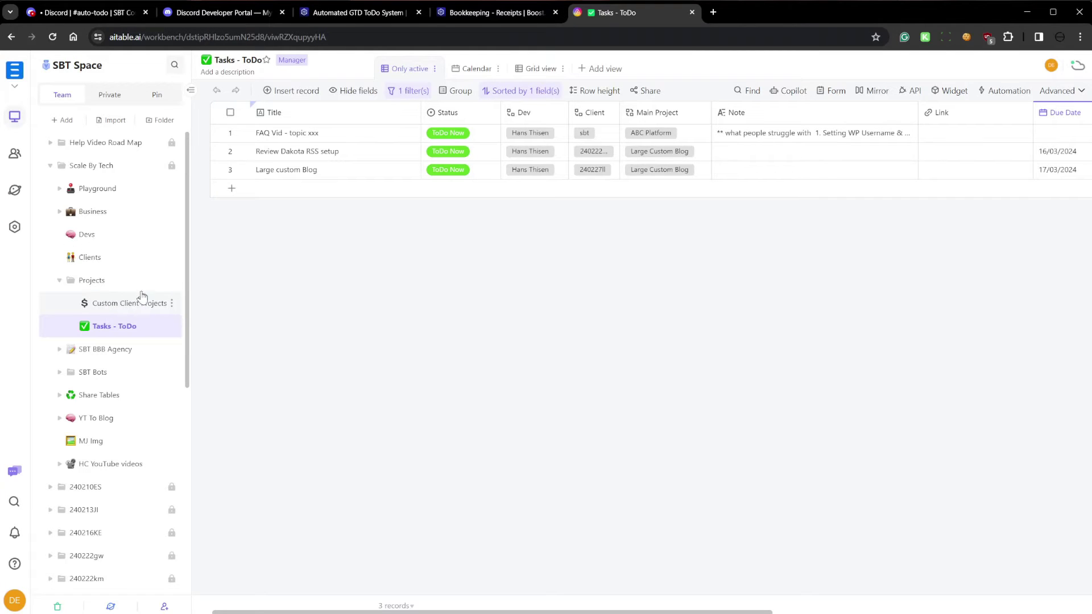
Step: Compare the Custom Client Projects and Tasks - ToDo datasheets in AITable
left_click(218, 15)
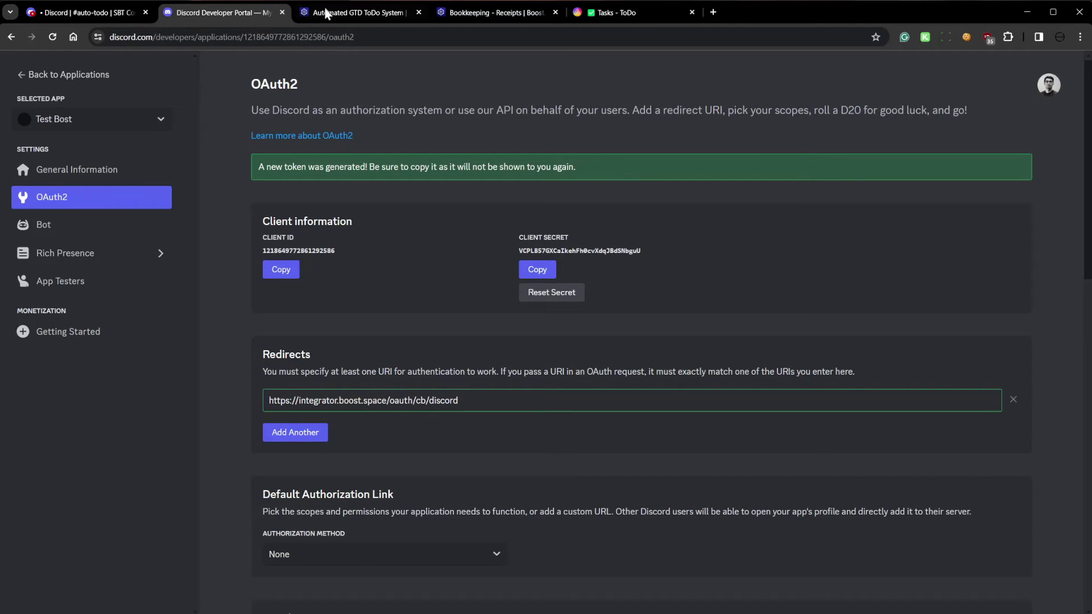
left_click(624, 14)
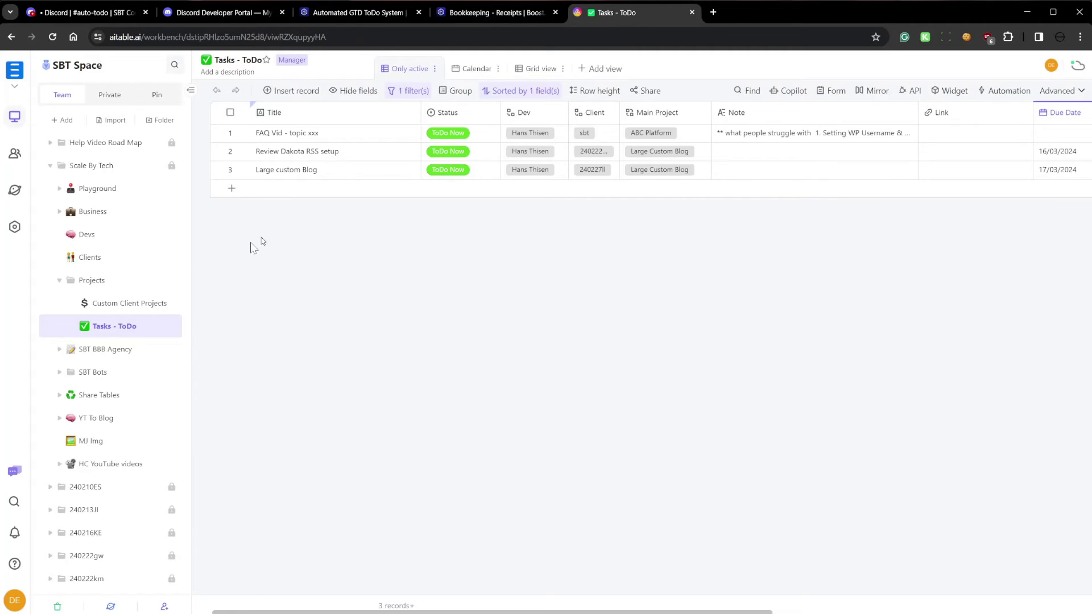
left_click(108, 303)
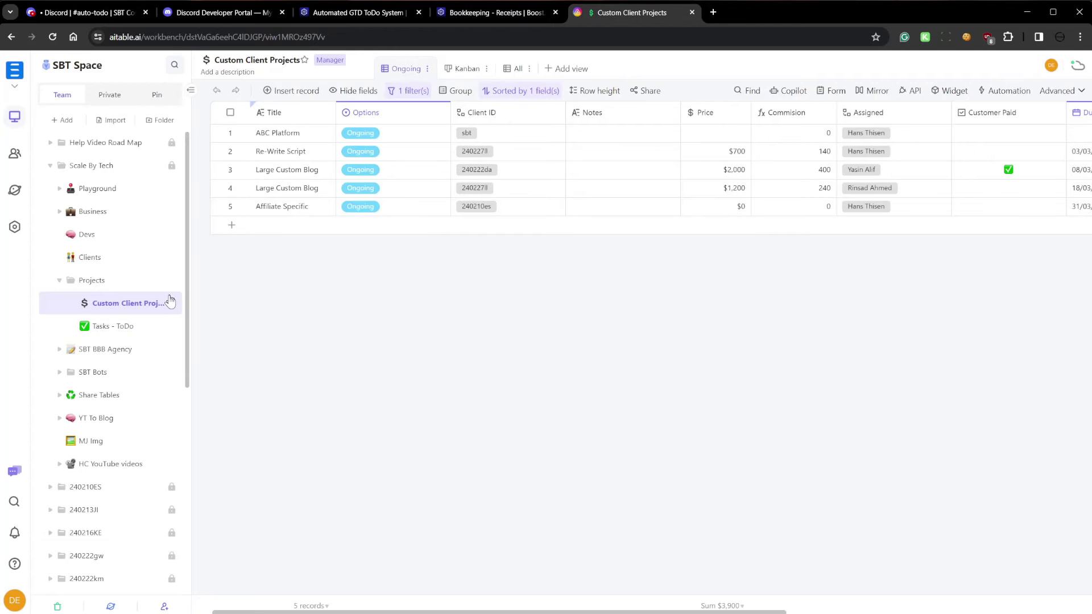
left_click(124, 328)
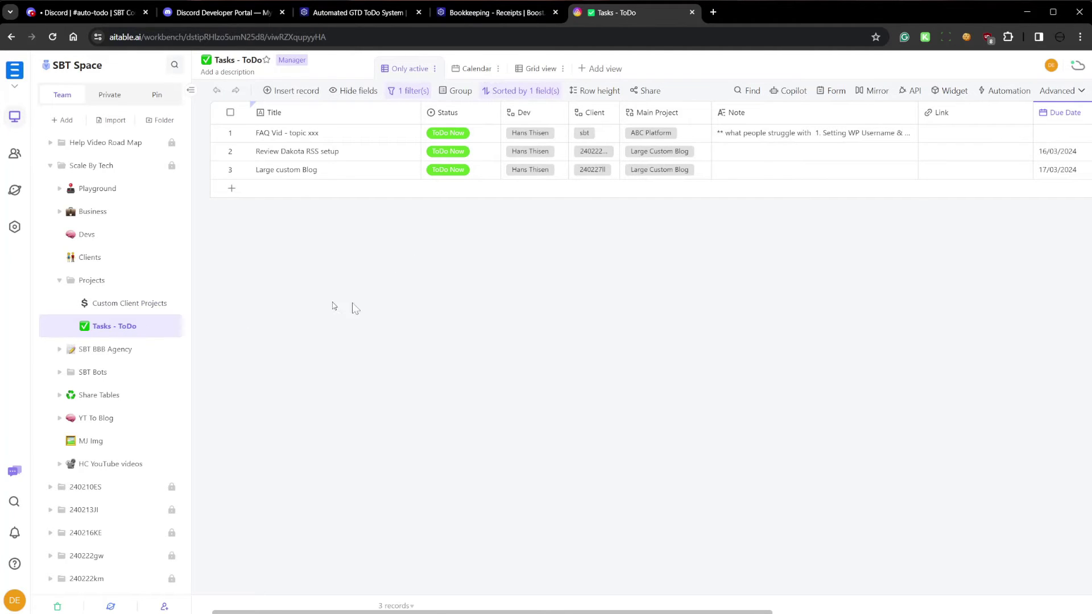
Step: Return to the scenario editor and close the Discord Developer Portal tab
left_click(234, 13)
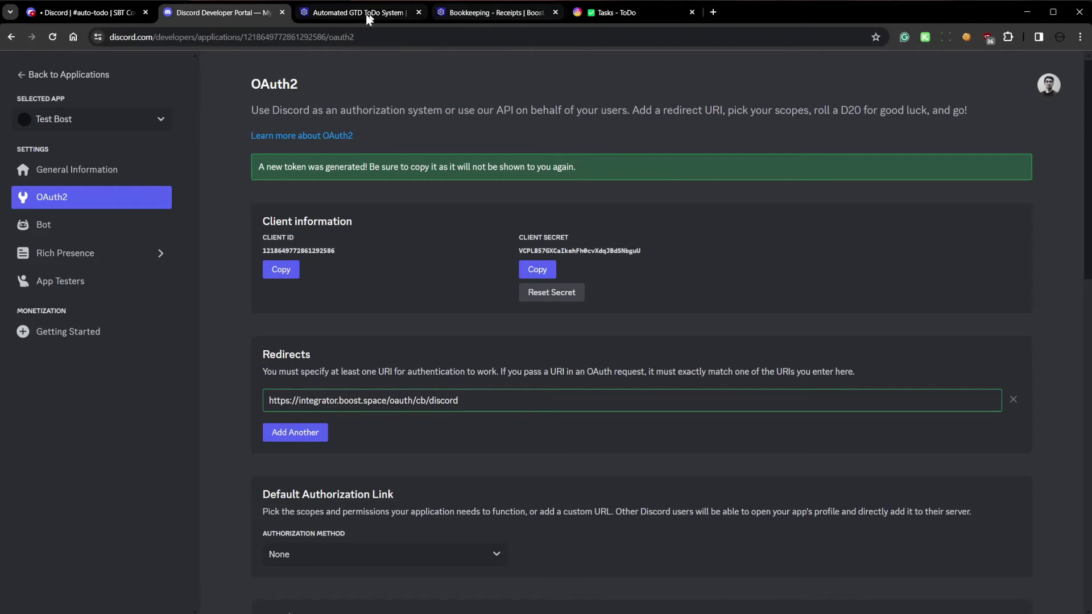
left_click(372, 17)
left_click(282, 12)
left_click_drag(614, 323, 676, 347)
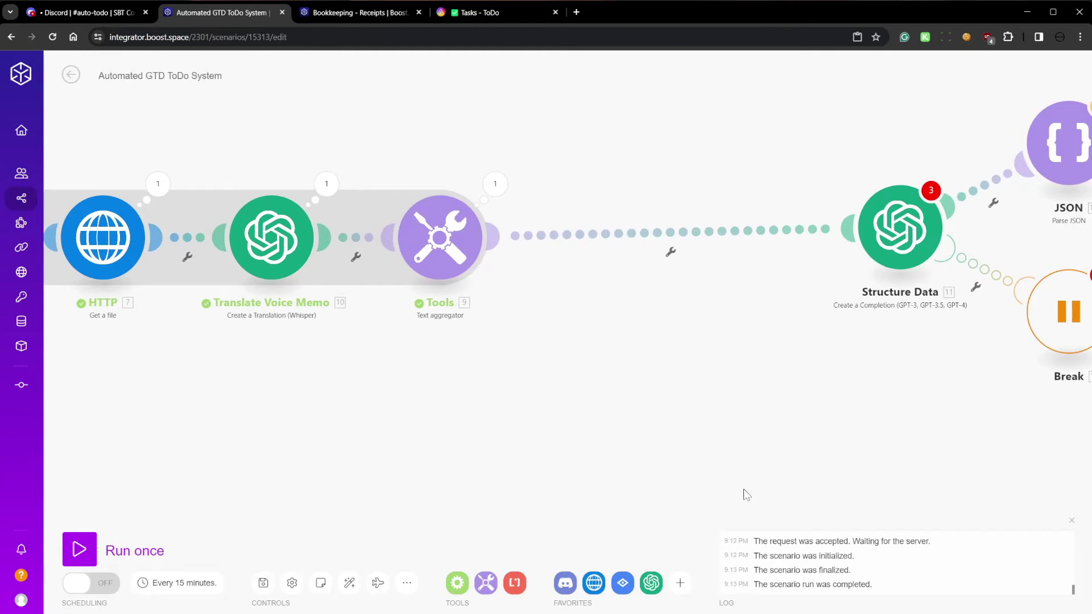
Step: Insert an AITable Search Records module between Tools and Structure Data
left_click(681, 582)
type("aitab")
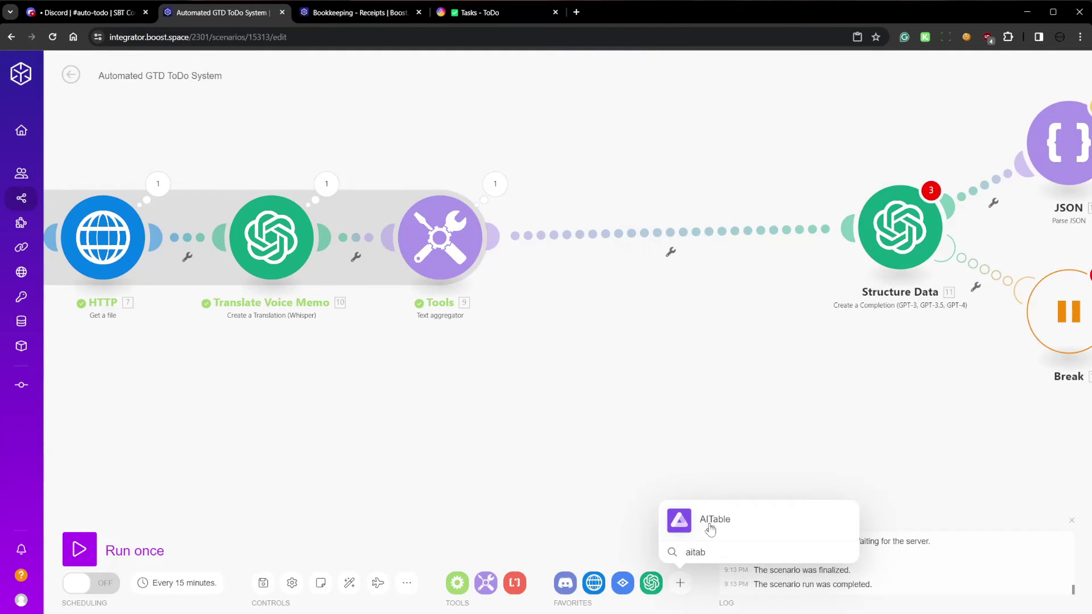
left_click(710, 529)
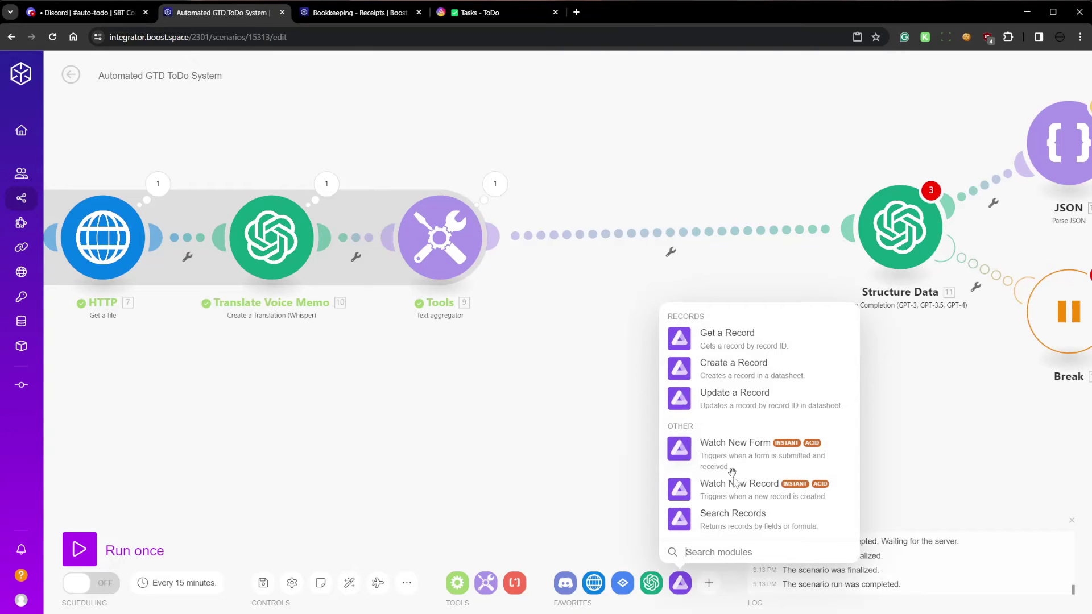
left_click(724, 514)
left_click(665, 235)
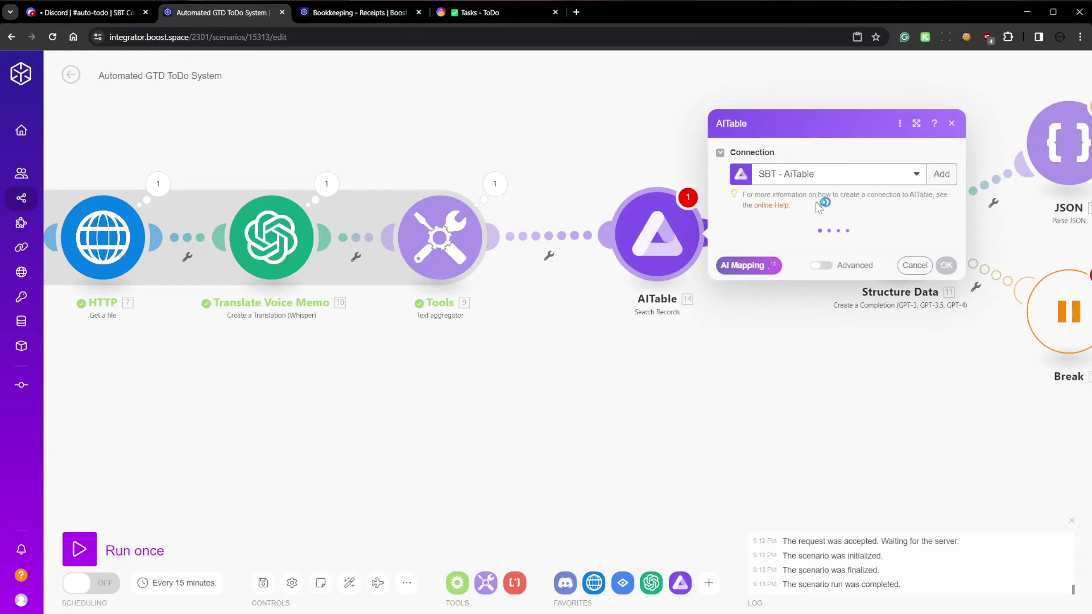
Step: Set Space to SBT Space, datasheet Custom Client Projects, limit 50, search by Field
left_click(833, 248)
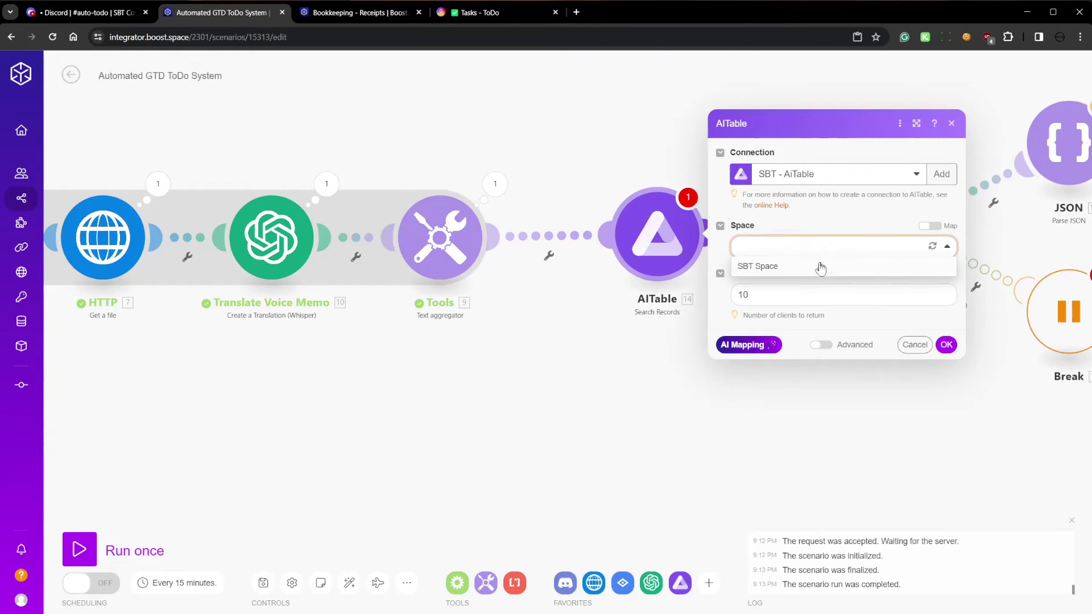
left_click(821, 267)
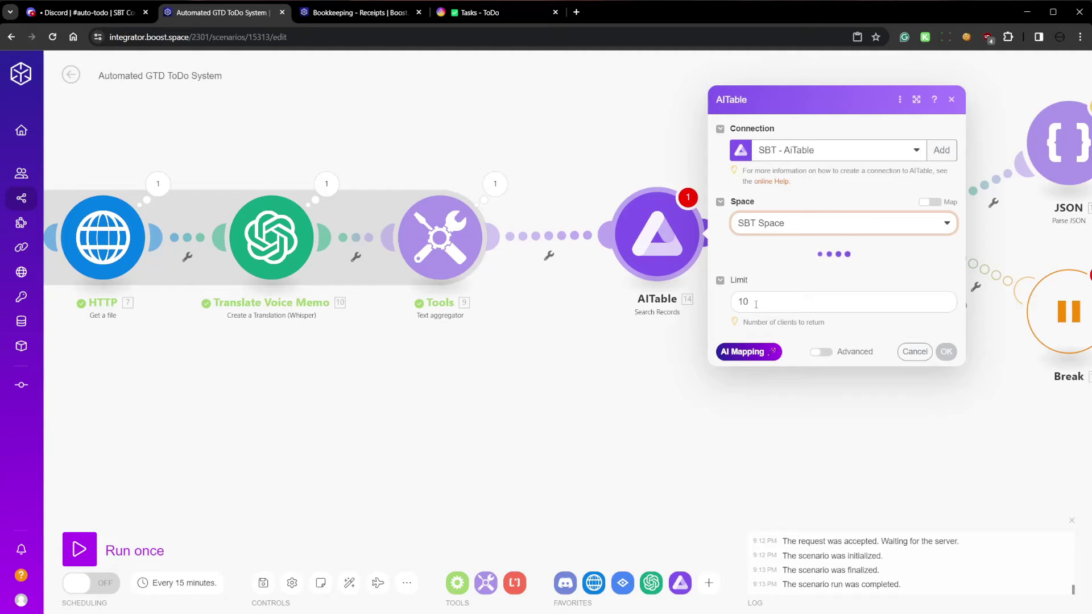
left_click(778, 269)
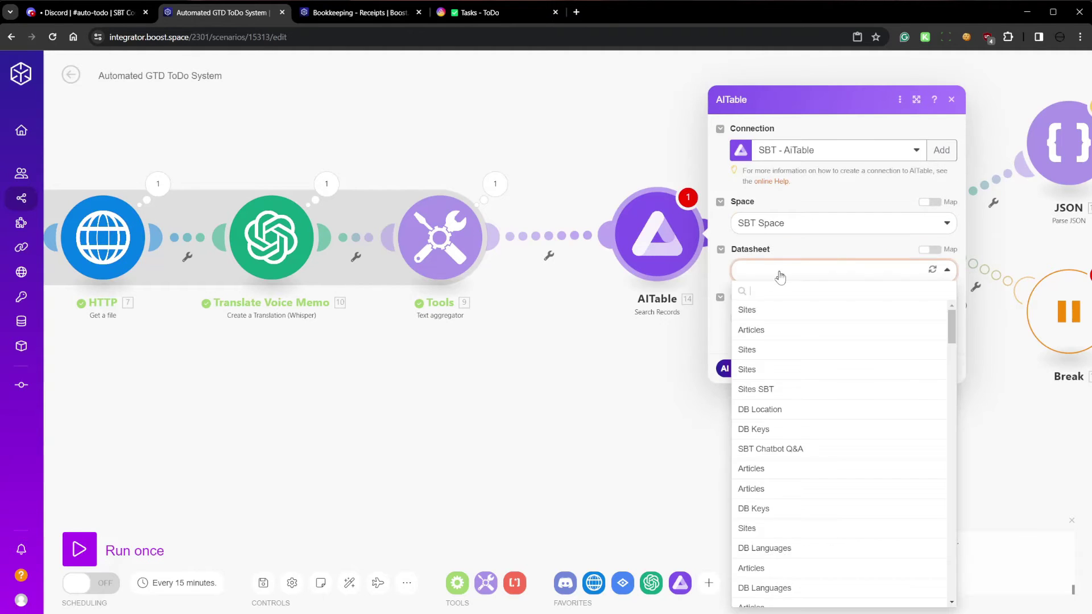
type("client")
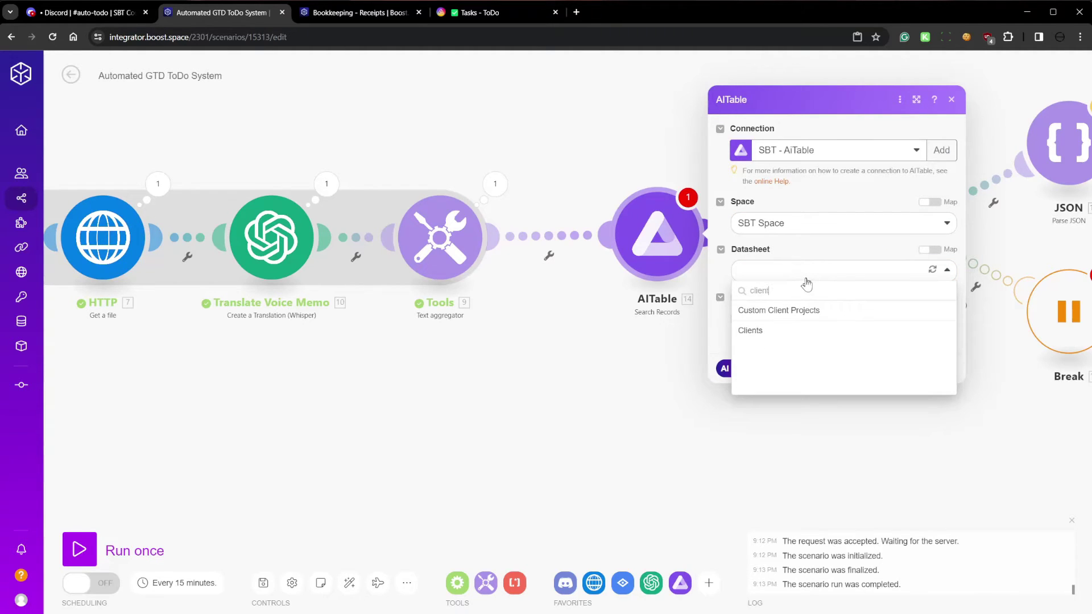
left_click(802, 311)
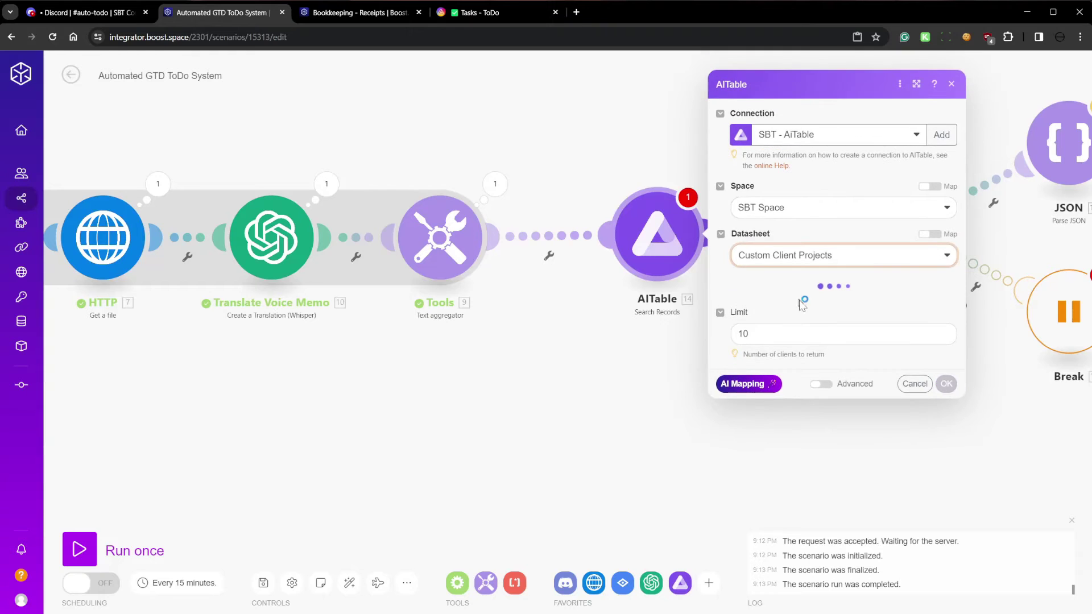
double_click(740, 333)
type("5")
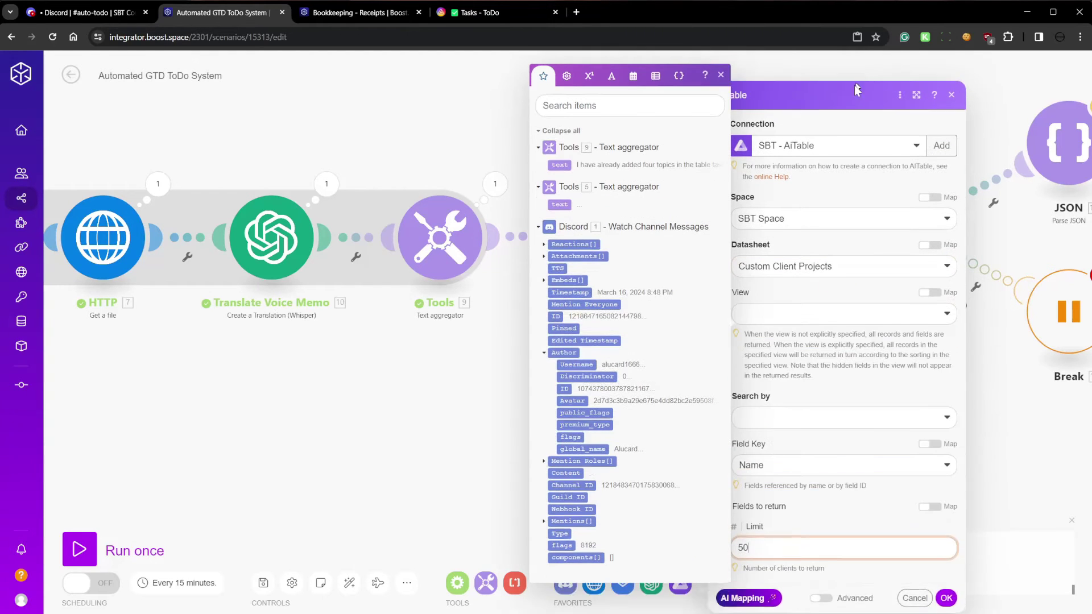
left_click(838, 79)
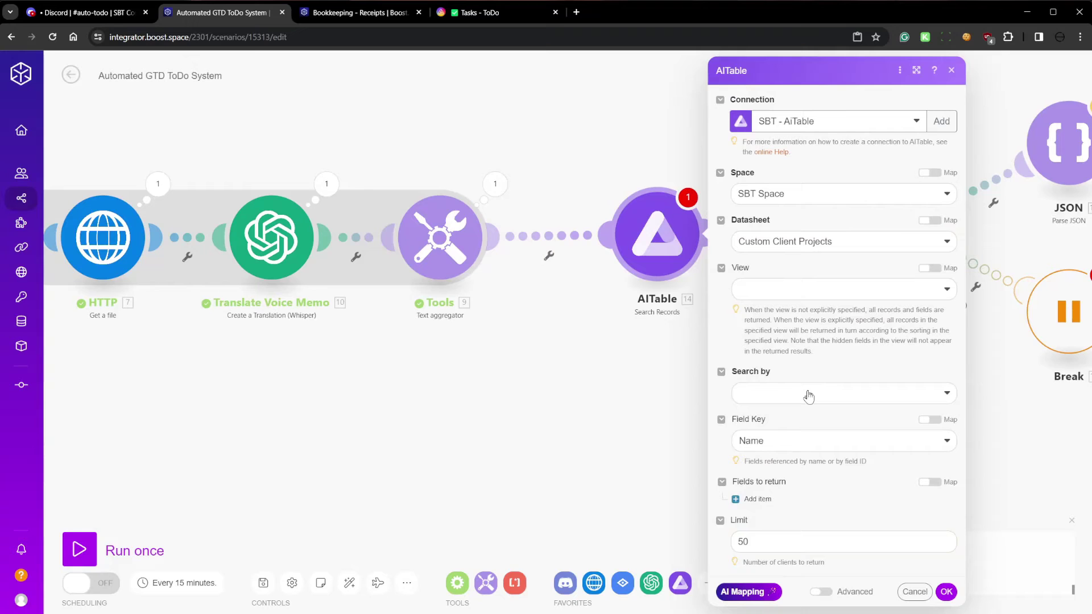
left_click(808, 396)
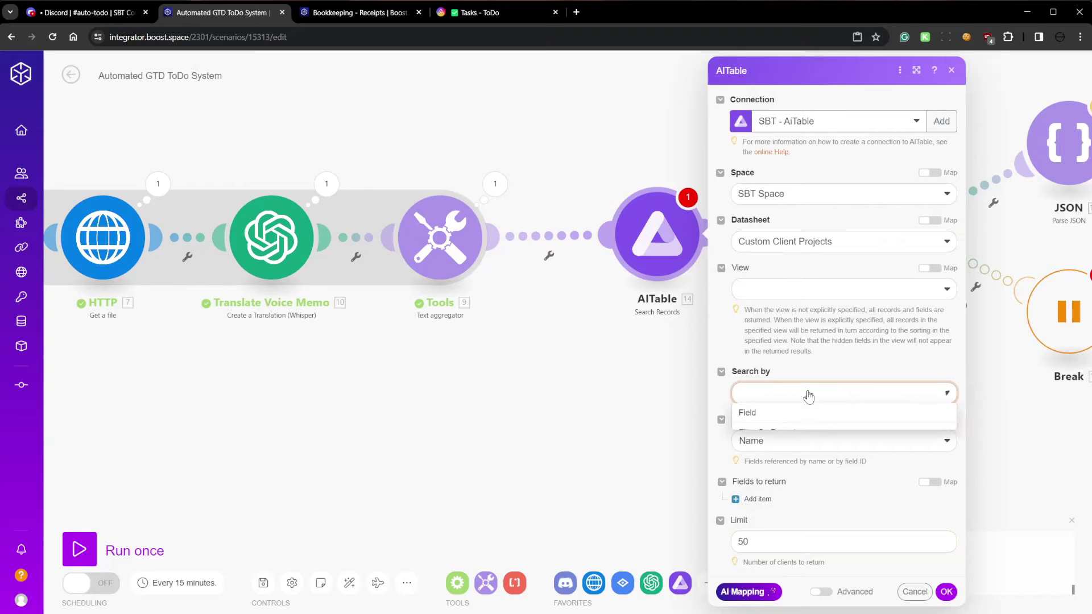
left_click(783, 415)
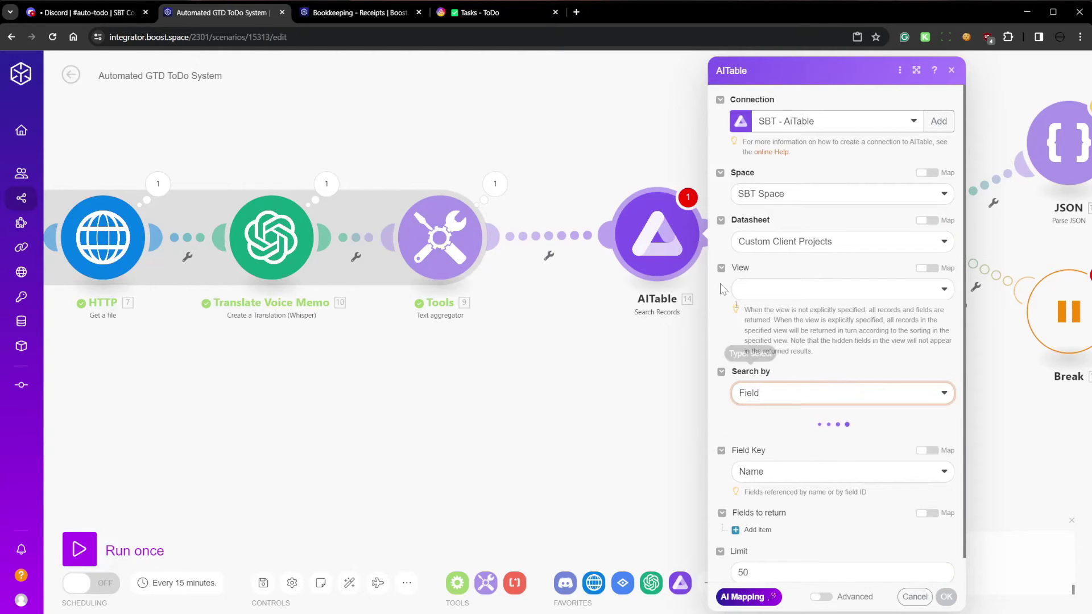
left_click(475, 20)
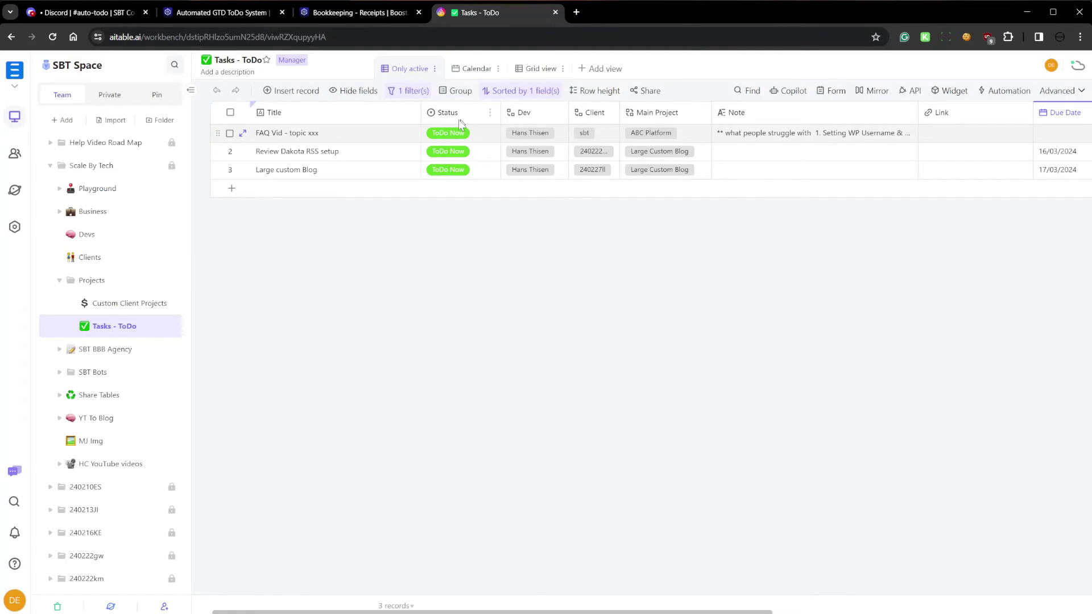
left_click(130, 303)
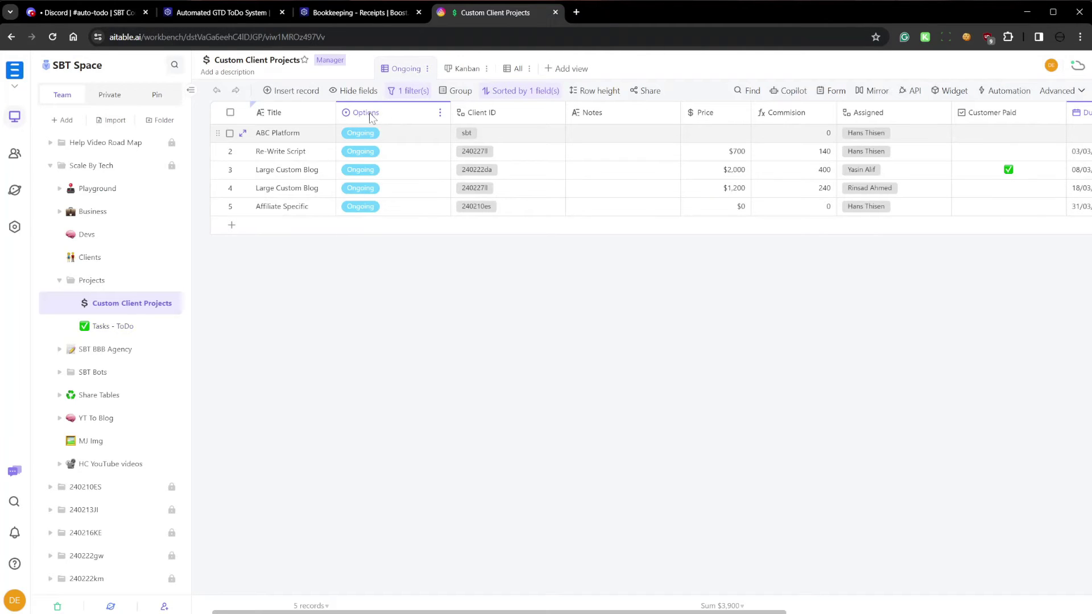
Step: Filter the AITable search on the Options field using the Equal to operator
left_click(249, 13)
scroll(808, 335, "down", 3)
left_click(807, 349)
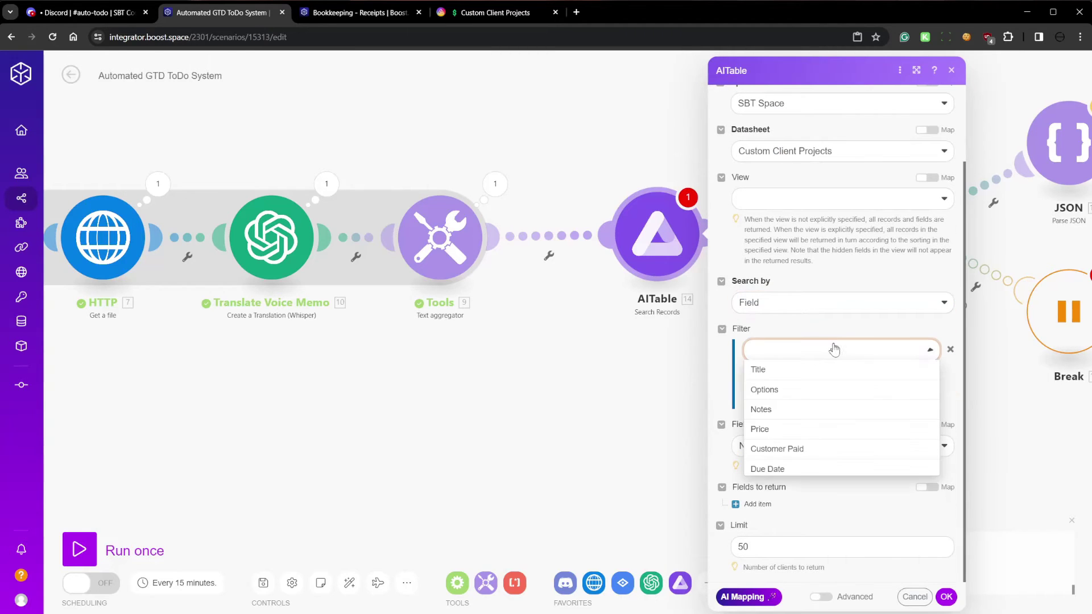
left_click(796, 391)
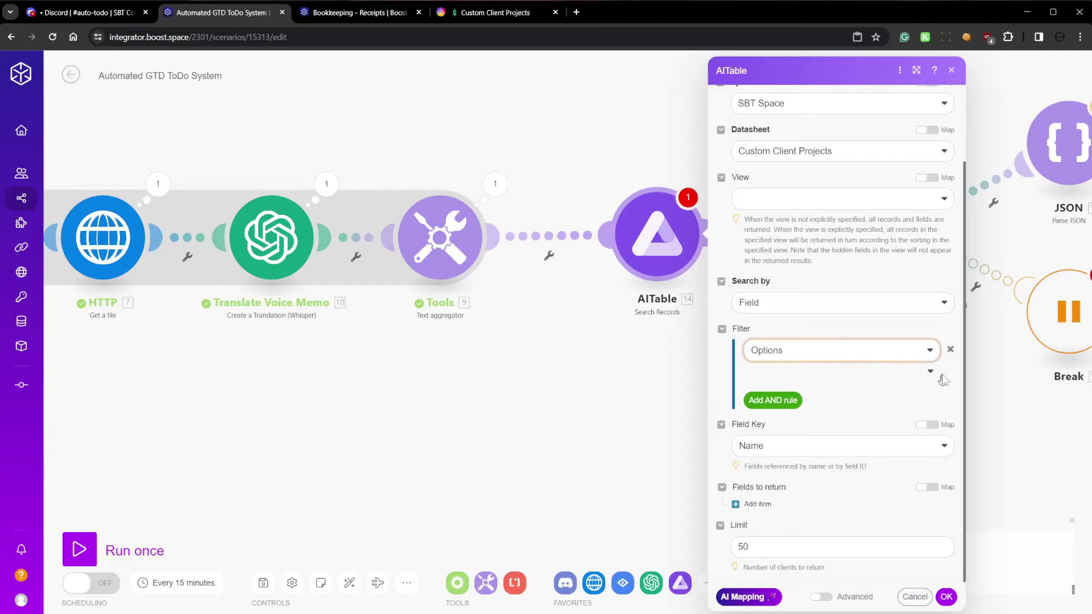
left_click_drag(867, 251, 871, 250)
scroll(868, 334, "up", 2)
scroll(907, 370, "down", 2)
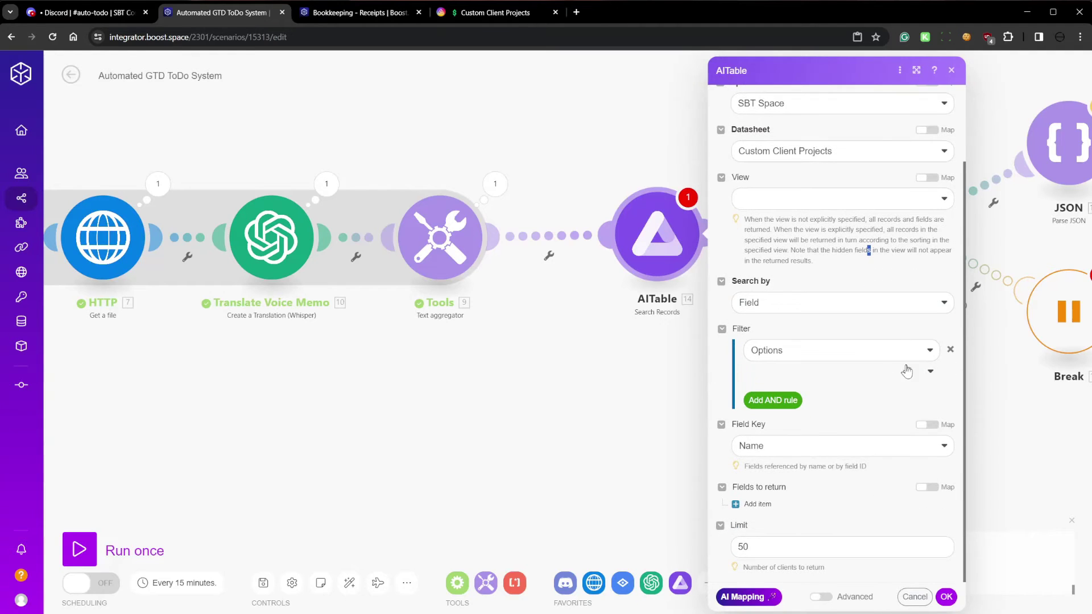
left_click(919, 373)
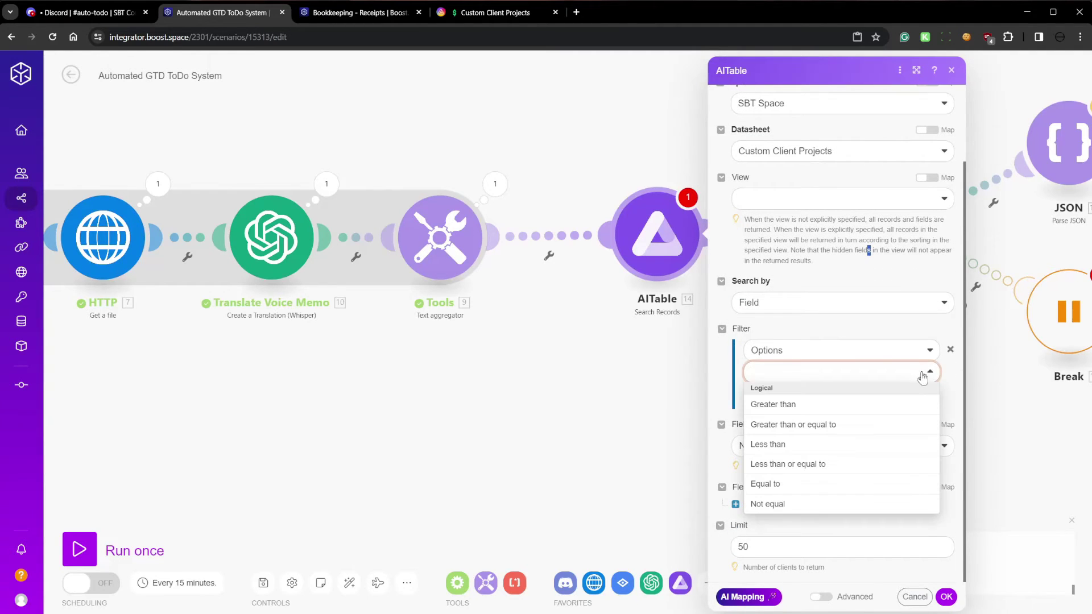
left_click(792, 487)
Step: Enter Ongoing as the Options filter value
left_click(831, 395)
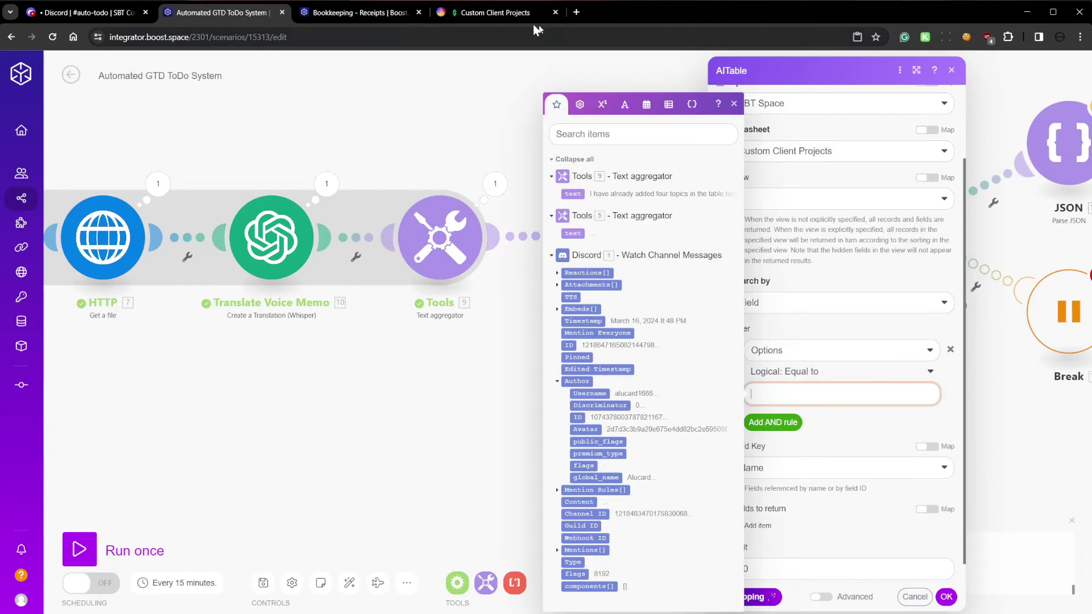
left_click(360, 13)
left_click(490, 11)
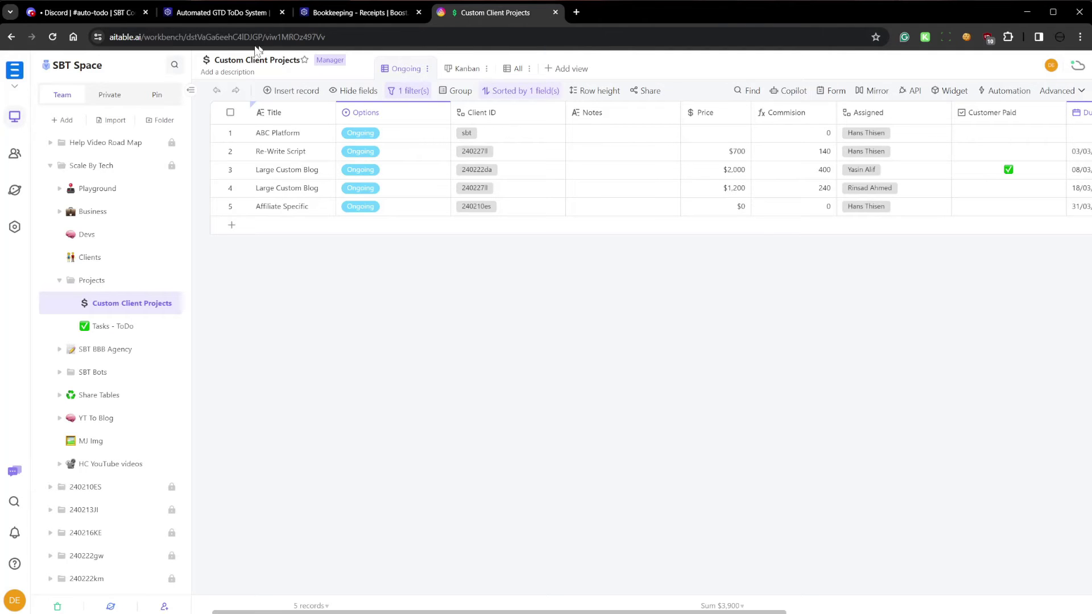
left_click(221, 13)
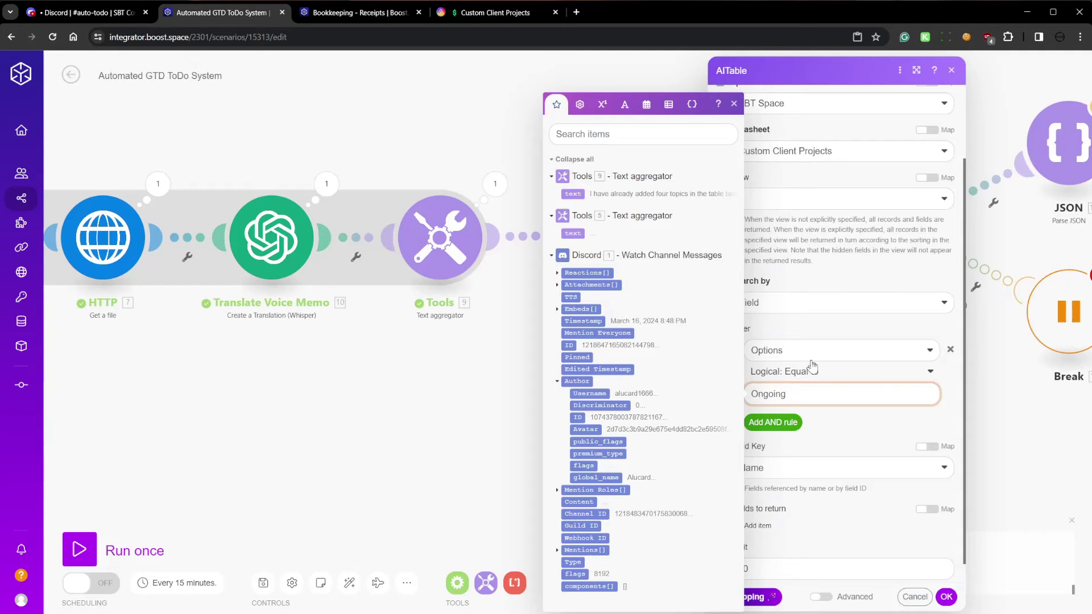
left_click(876, 447)
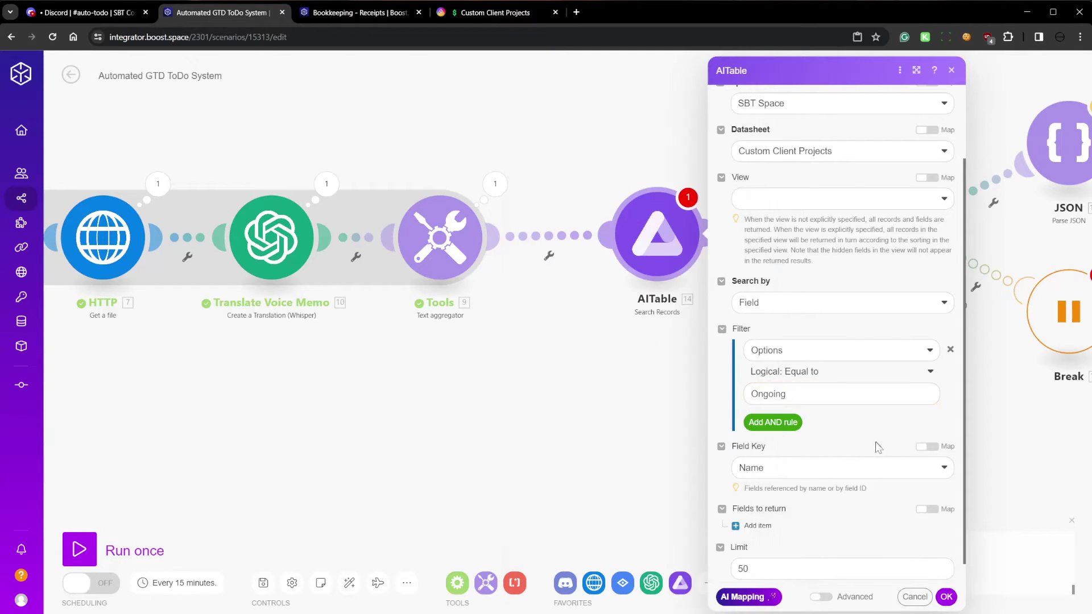
Step: Remove the empty Field 1 return entry and save the search settings
scroll(863, 465, "down", 1)
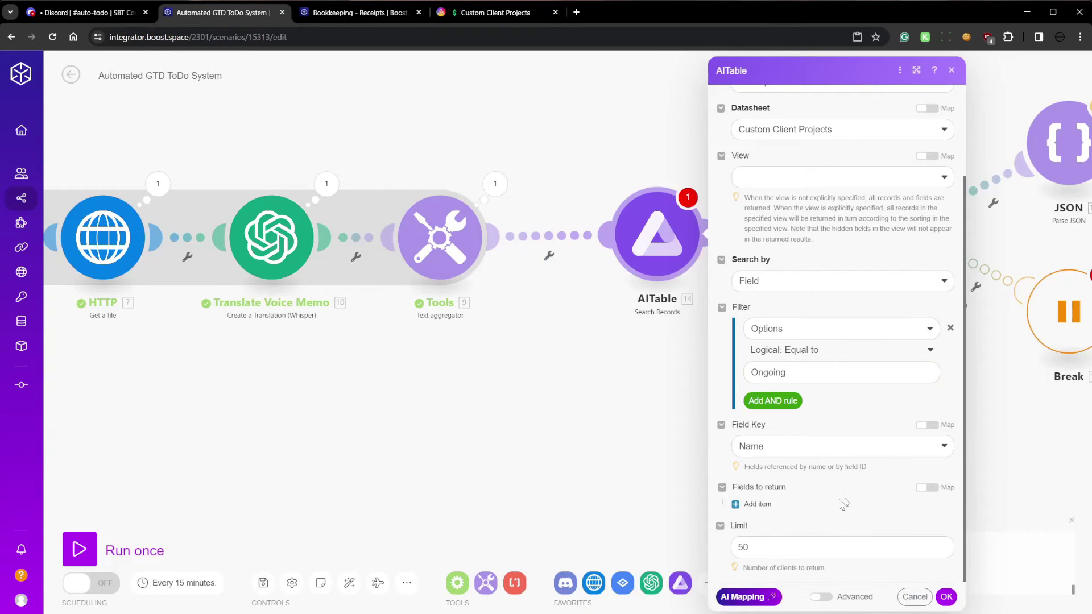
left_click(756, 504)
scroll(856, 491, "down", 2)
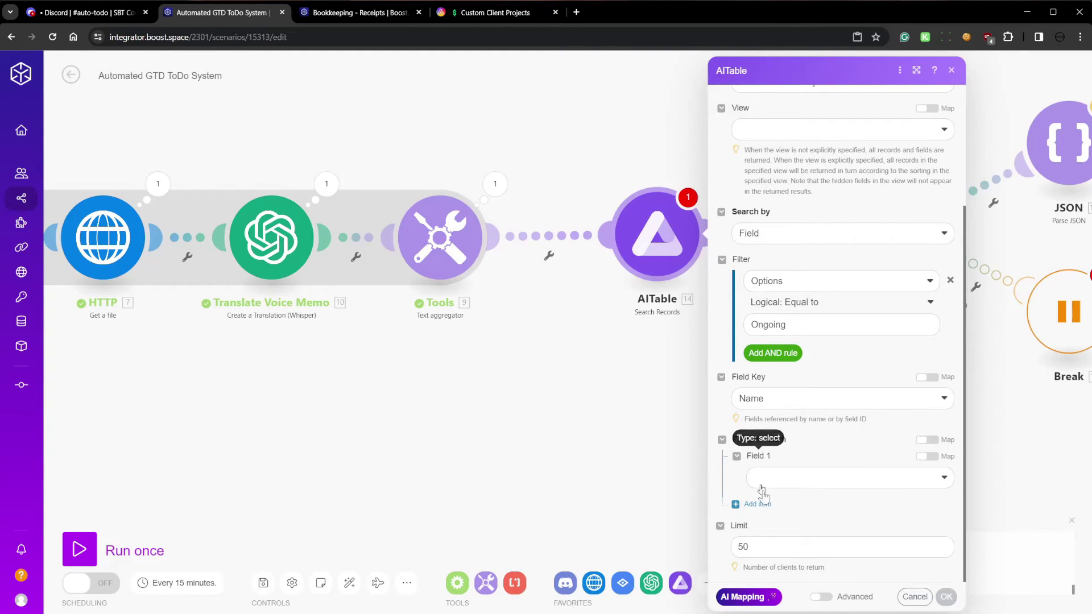
left_click(891, 484)
scroll(876, 489, "up", 2)
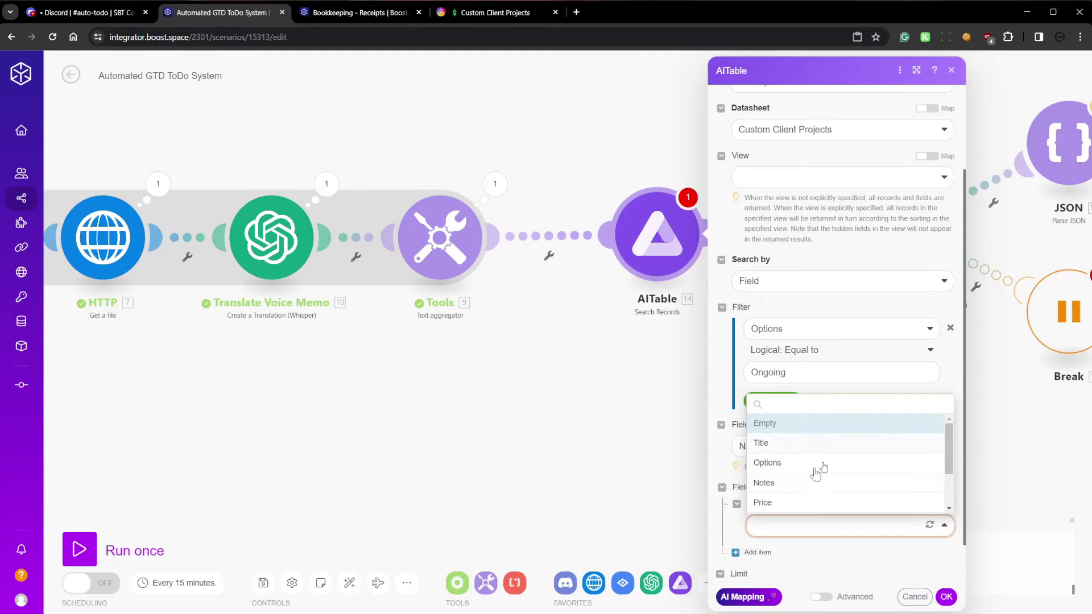
left_click(735, 477)
scroll(923, 494, "down", 2)
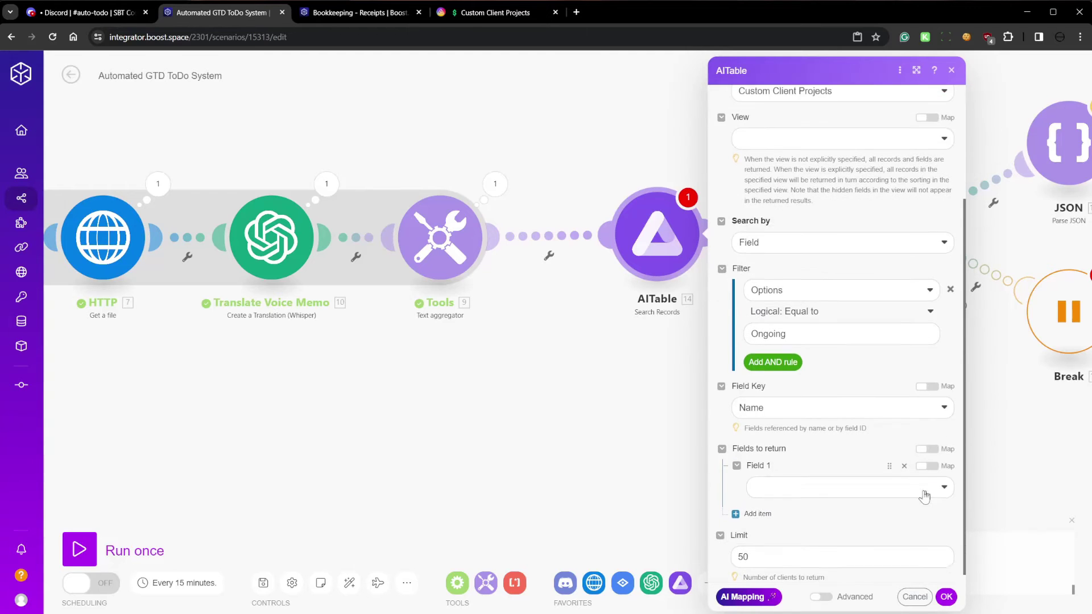
left_click(906, 457)
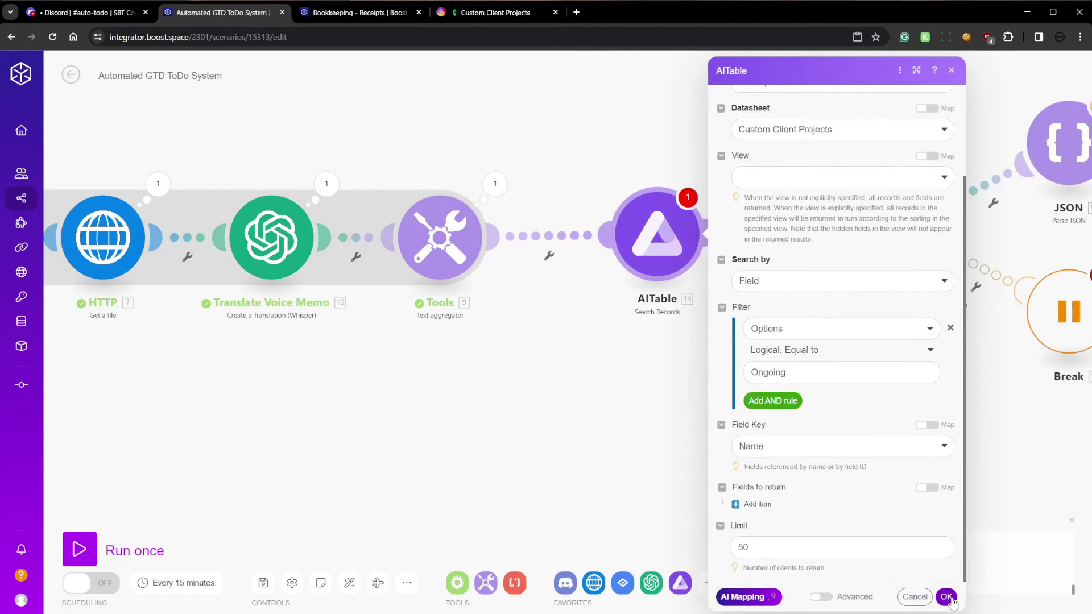
left_click(946, 596)
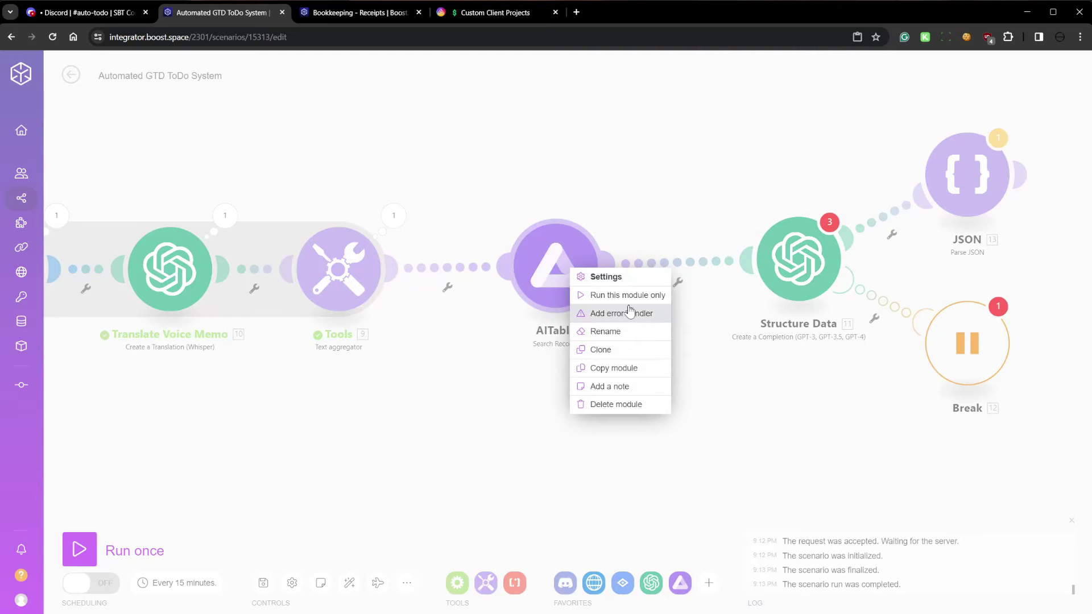
Step: Run only the AITable Search Records module and check its output bundles
left_click(628, 295)
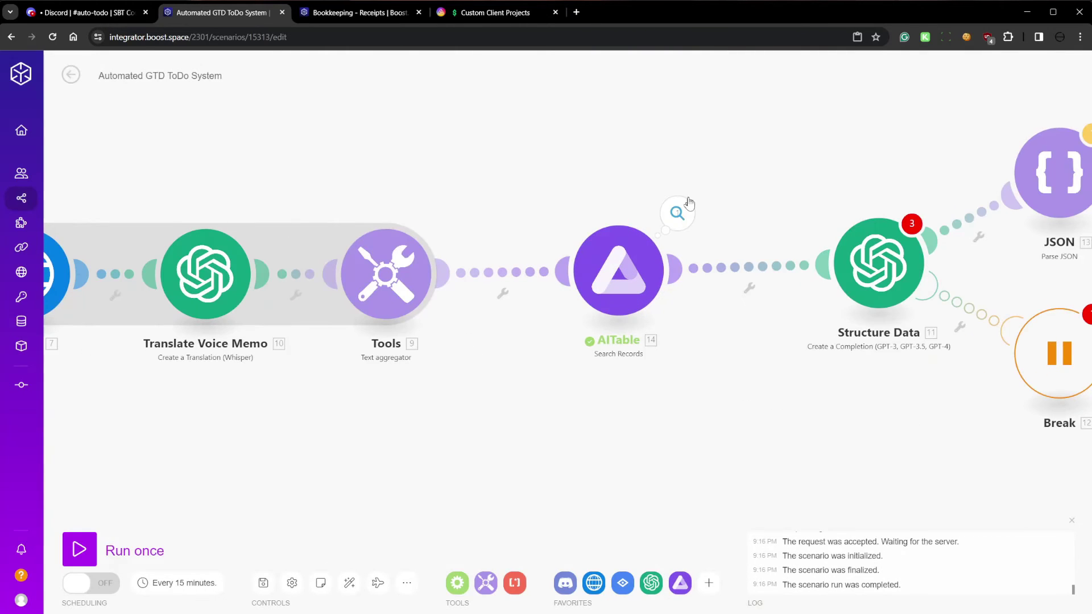
left_click(677, 214)
scroll(808, 246, "down", 5)
scroll(808, 245, "down", 1)
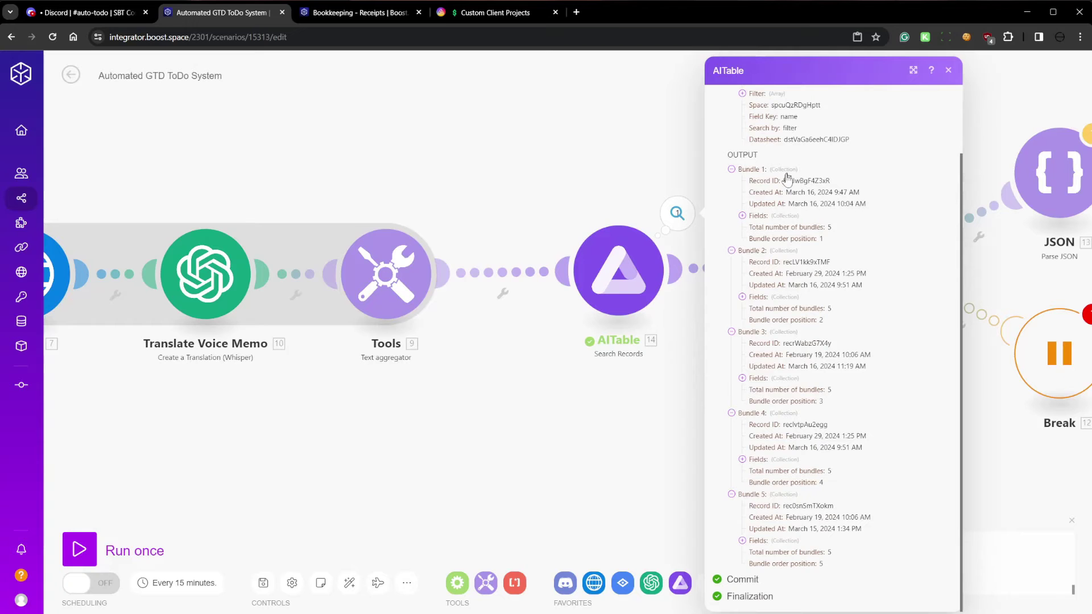
left_click(480, 15)
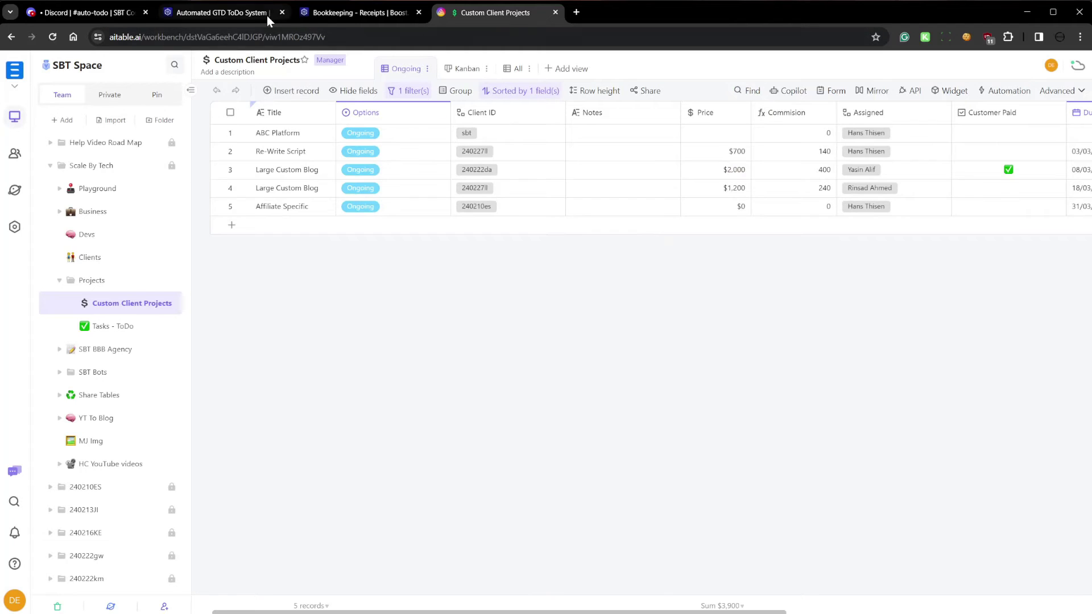
left_click(268, 16)
left_click(616, 429)
left_click_drag(782, 431, 690, 398)
Step: Expand the first two records' fields, linked Tasks - ToDo IDs, Assigned and Client ID entries
left_click(589, 185)
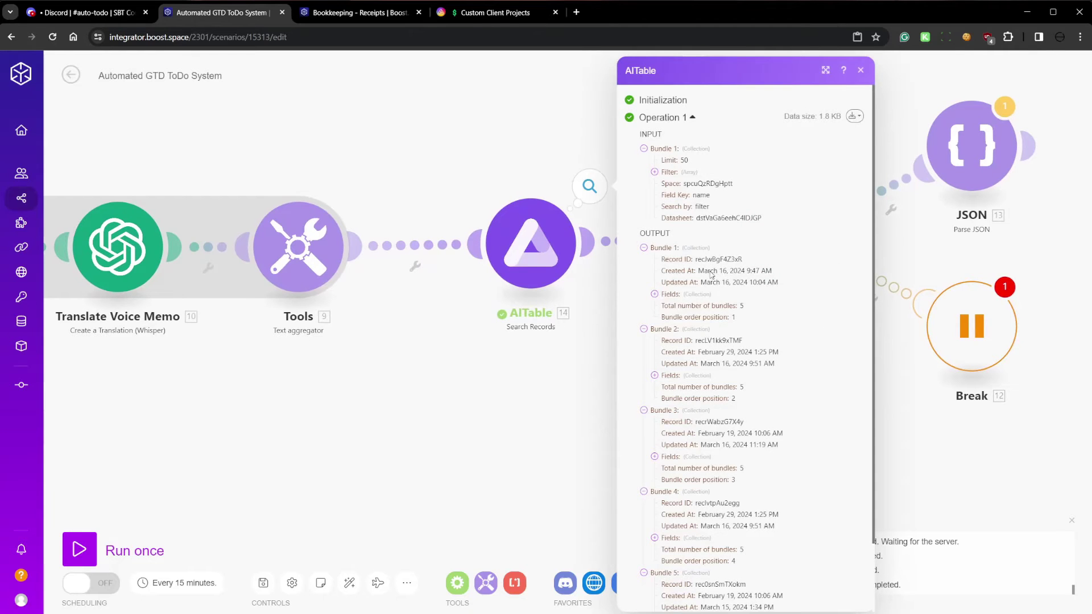
left_click(659, 294)
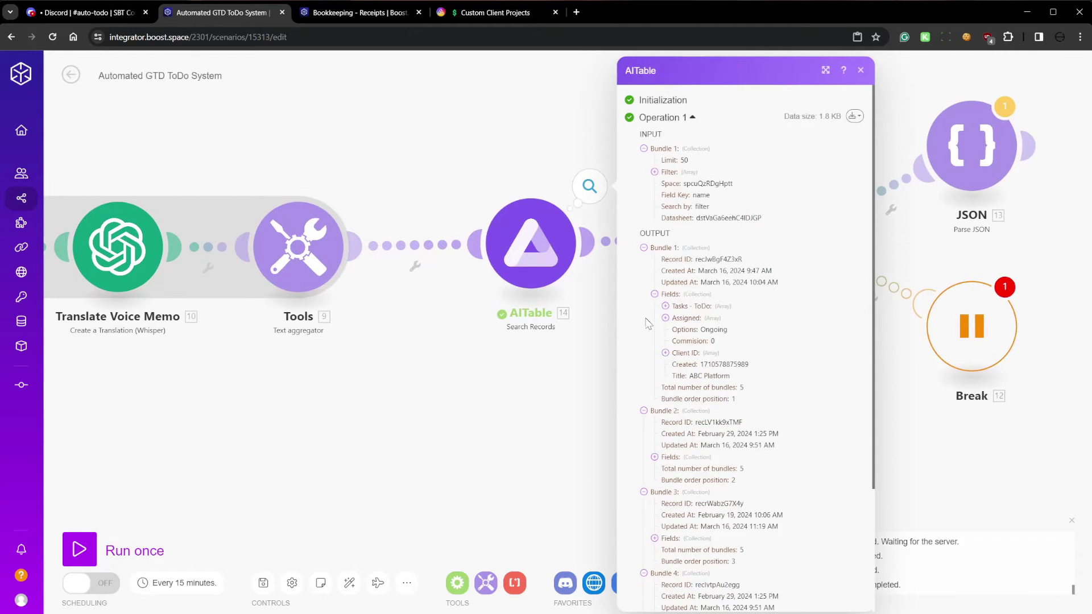
left_click(665, 307)
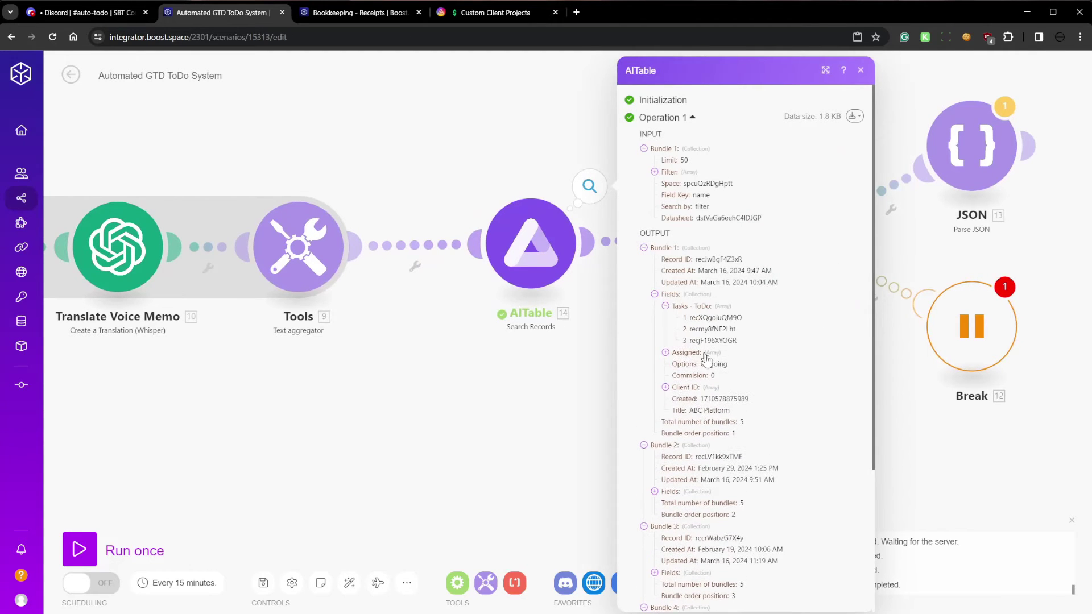
left_click(666, 353)
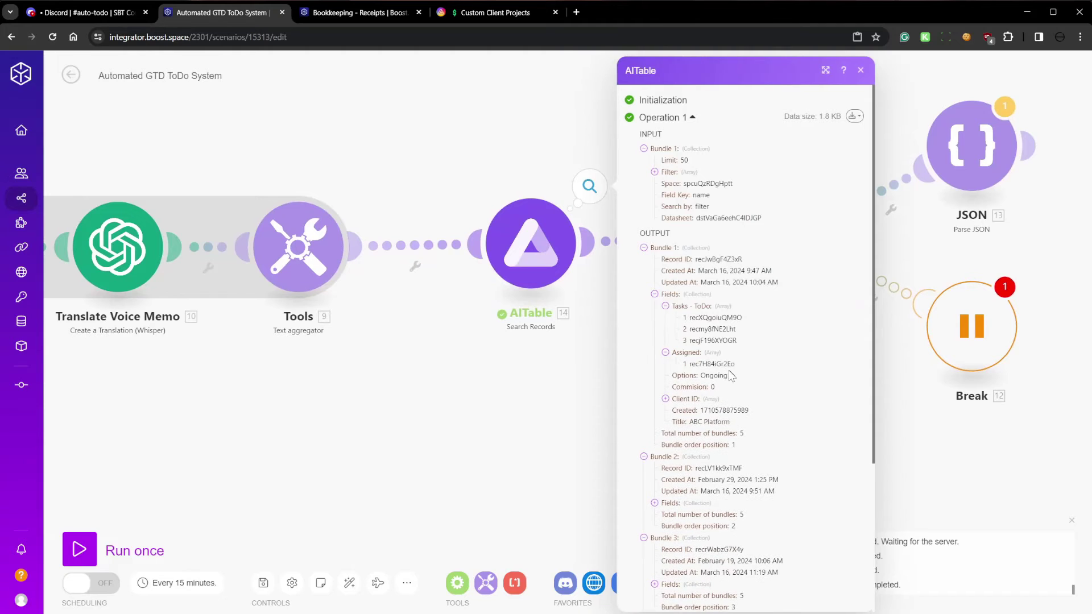
left_click(668, 399)
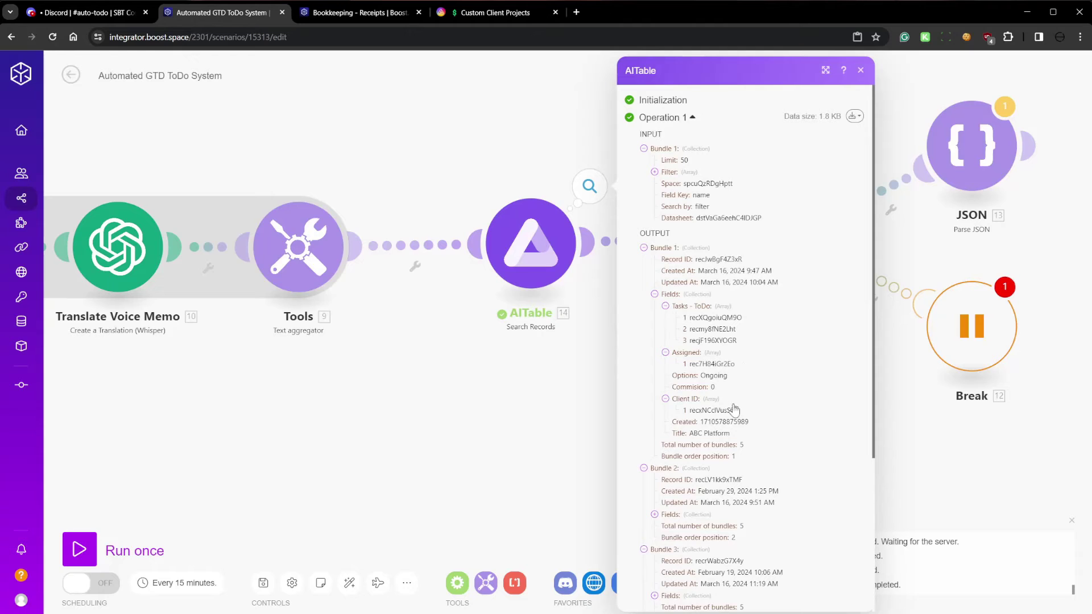
scroll(734, 314, "down", 4)
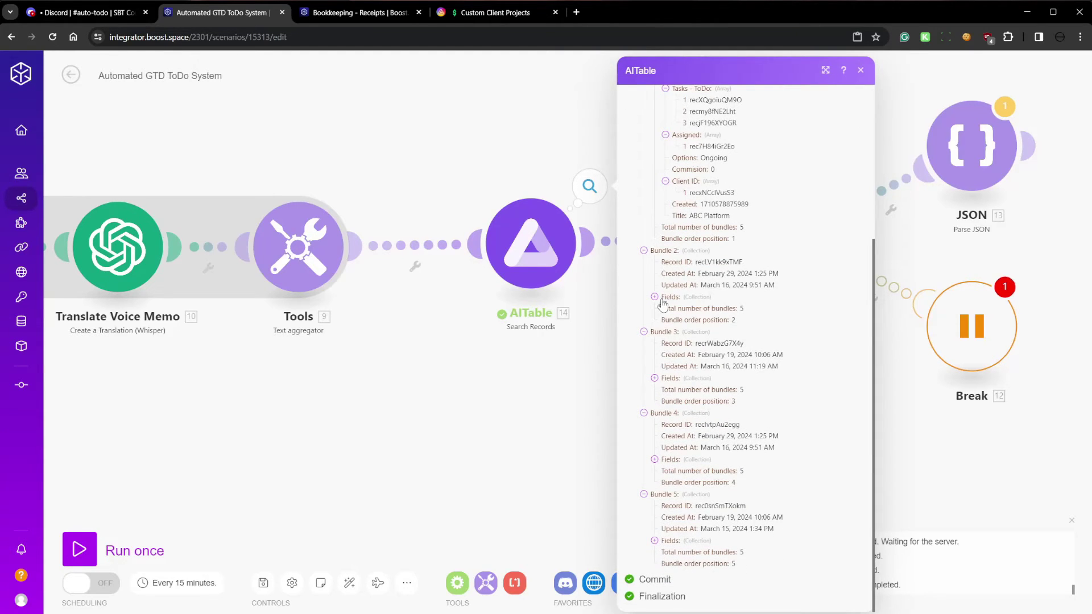
left_click(667, 297)
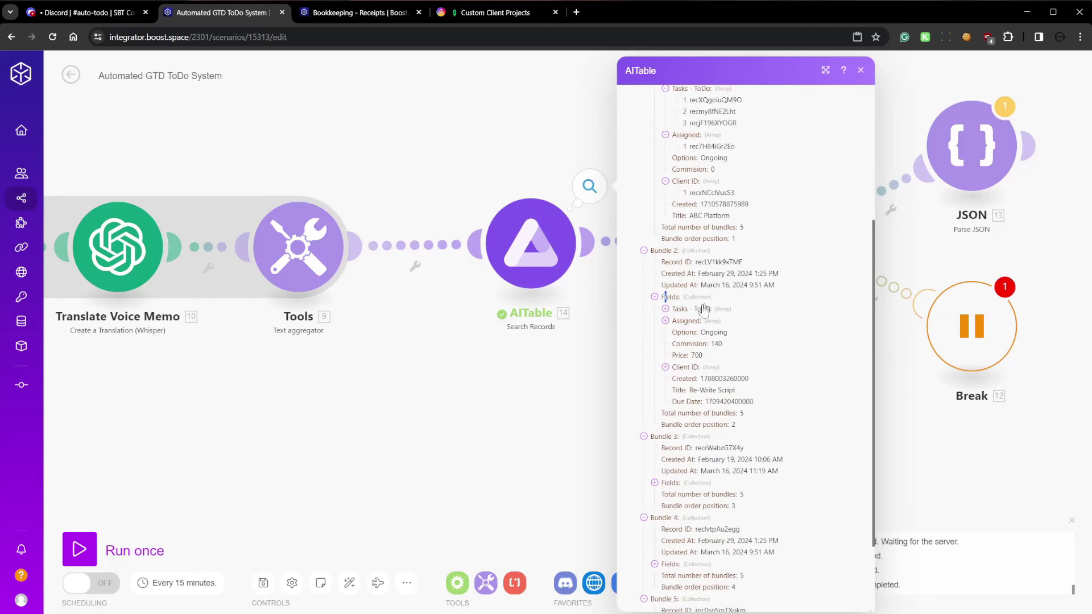
left_click(666, 309)
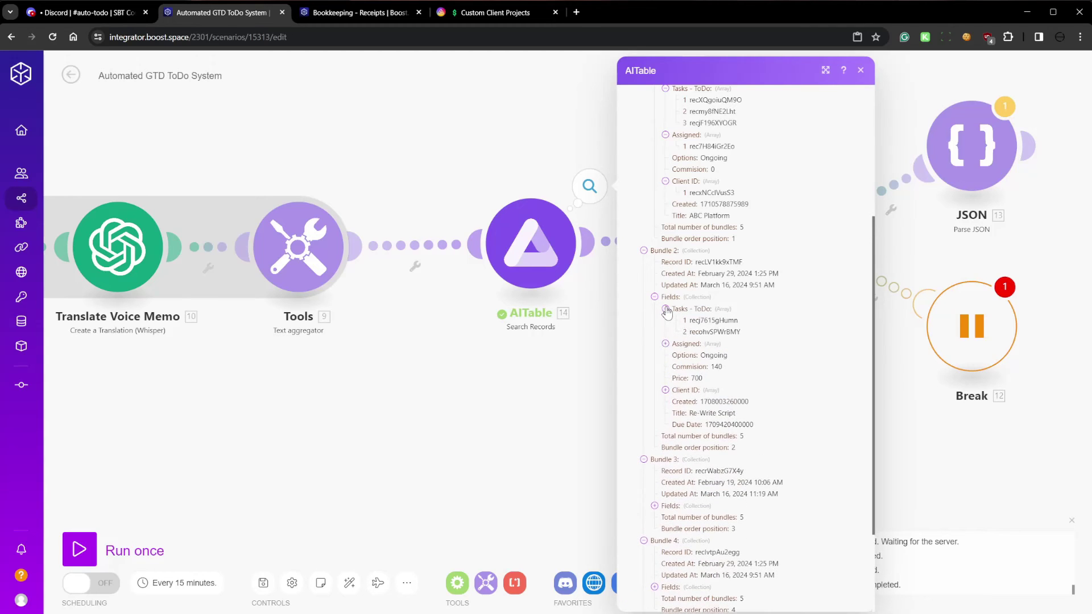
left_click(665, 344)
left_click(666, 400)
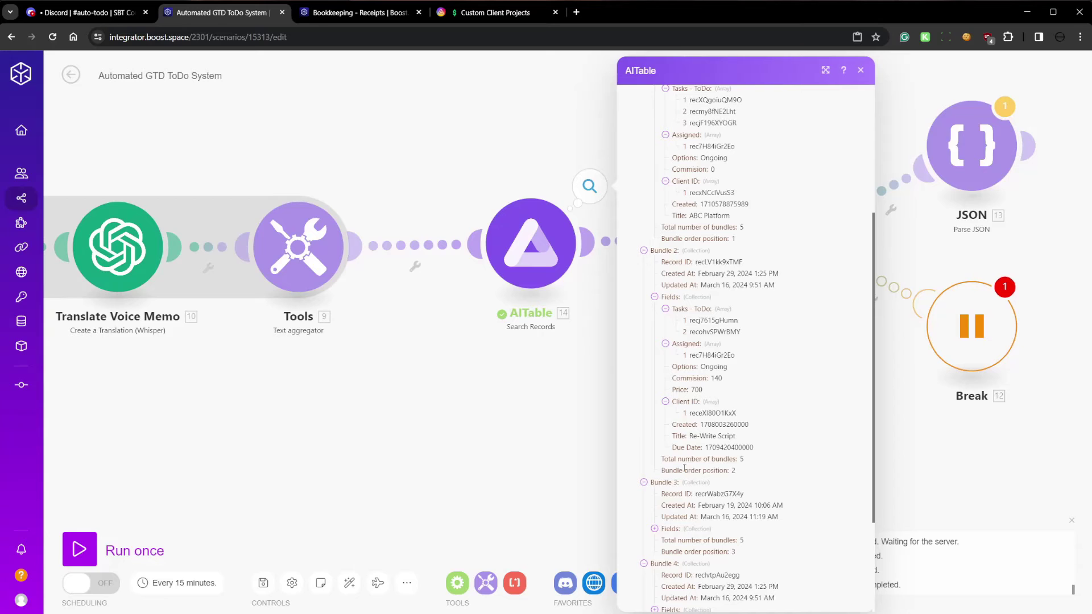
Step: Cross-check the returned records against the Custom Client Projects table and close the output
left_click(495, 13)
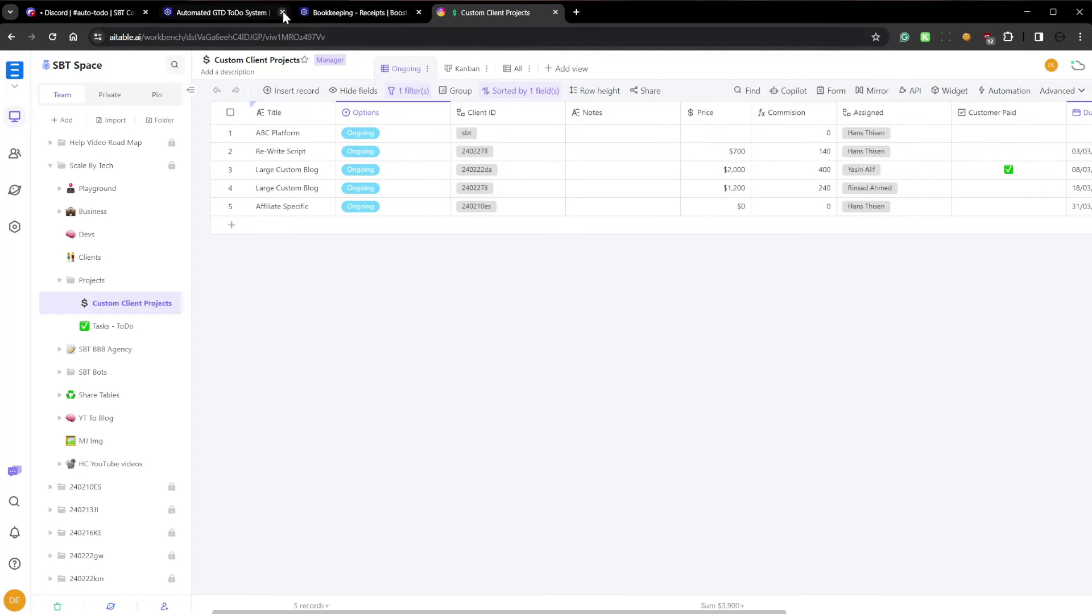
left_click(355, 13)
left_click(233, 16)
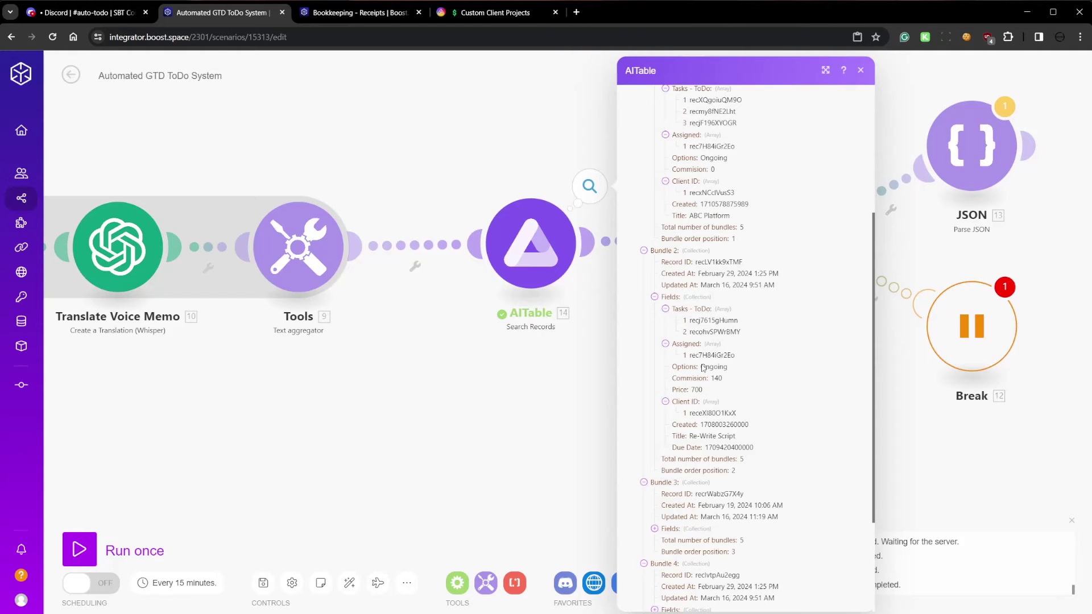
left_click_drag(743, 442, 690, 441)
left_click(578, 371)
left_click_drag(578, 371, 624, 421)
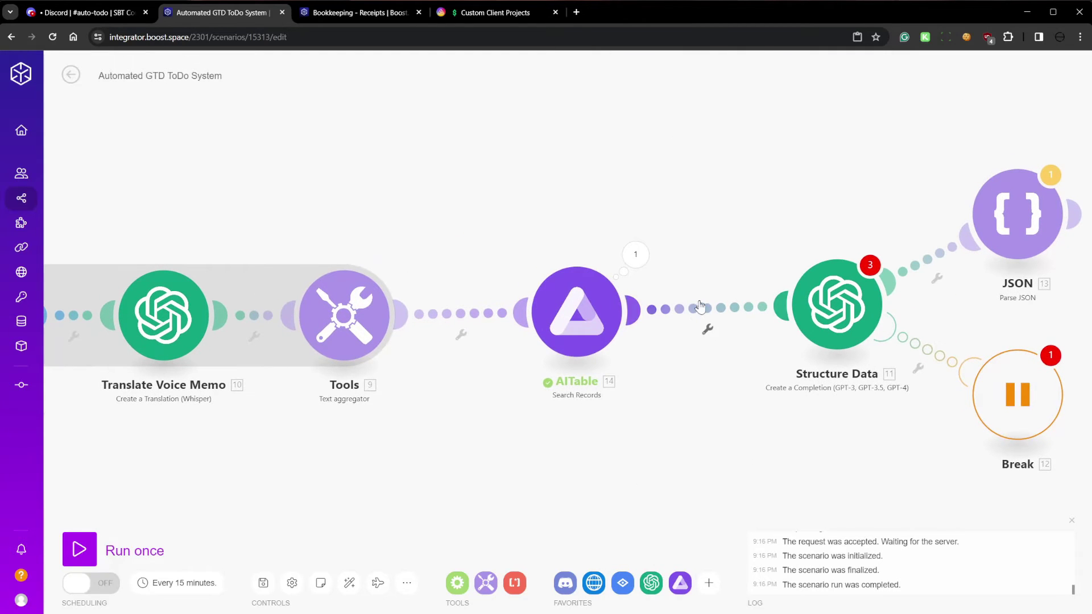
Step: Unlink the AITable Search Records module and move it above the flow
left_click_drag(772, 412, 565, 397)
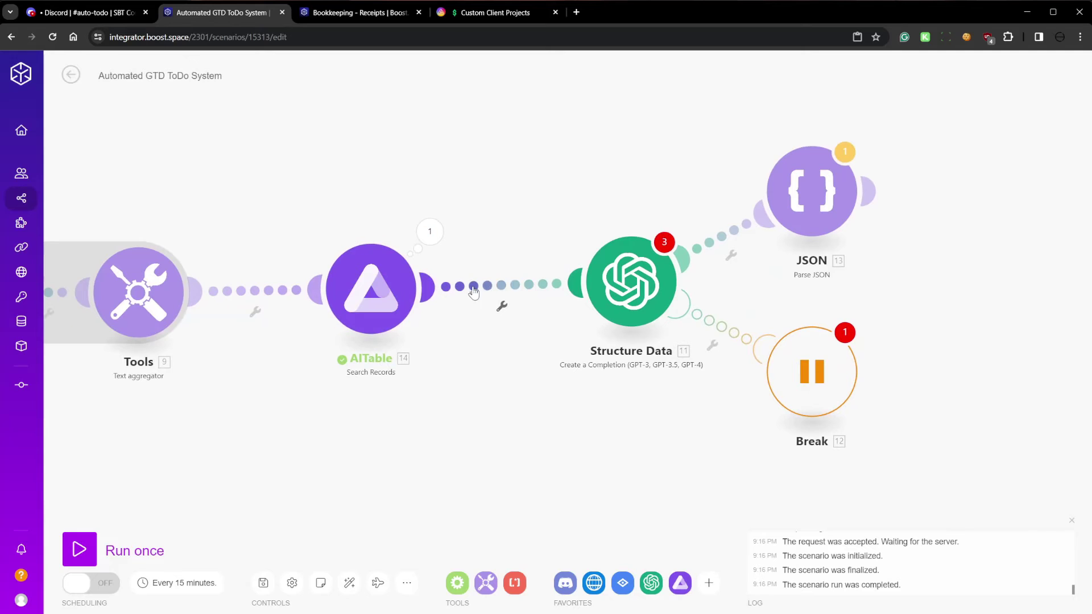
left_click(501, 306)
left_click(531, 313)
right_click(279, 291)
left_click(310, 317)
left_click_drag(365, 302, 382, 127)
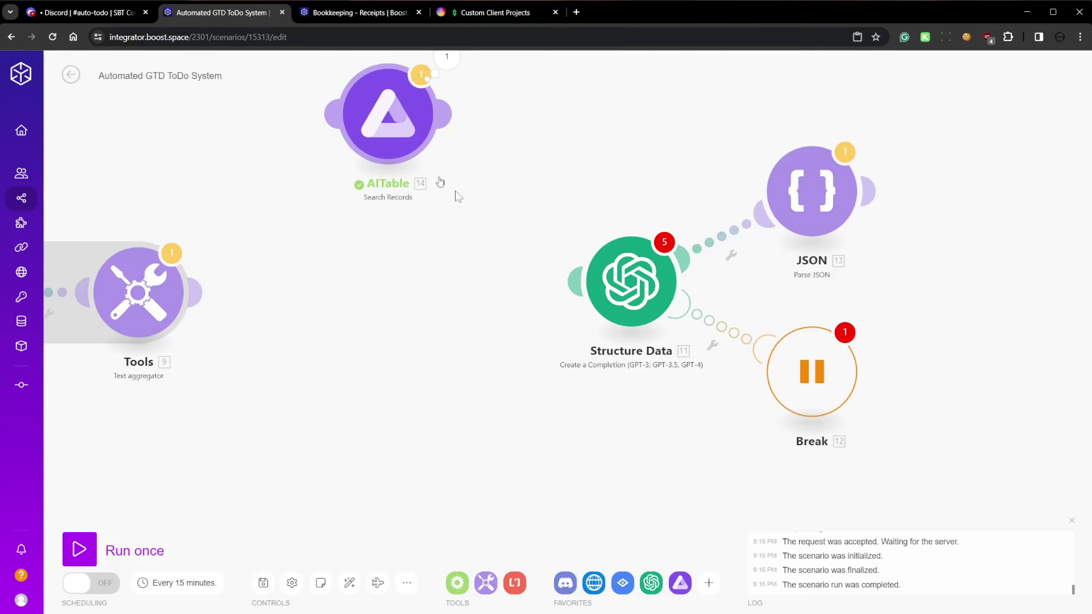
Step: Inspect the first AITable record's Client ID value in the run output
left_click(454, 67)
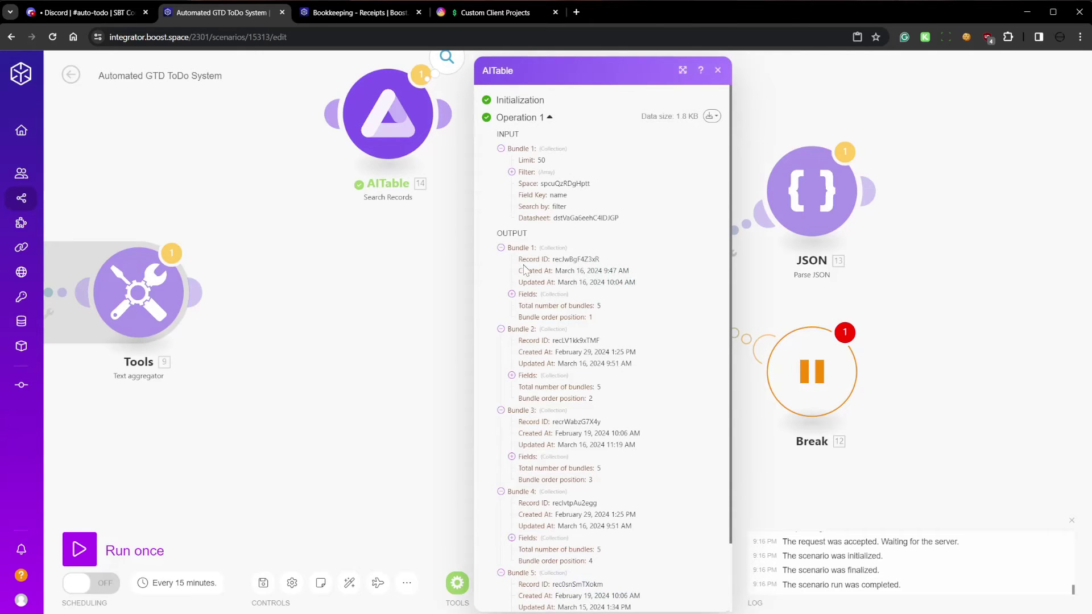
left_click(511, 294)
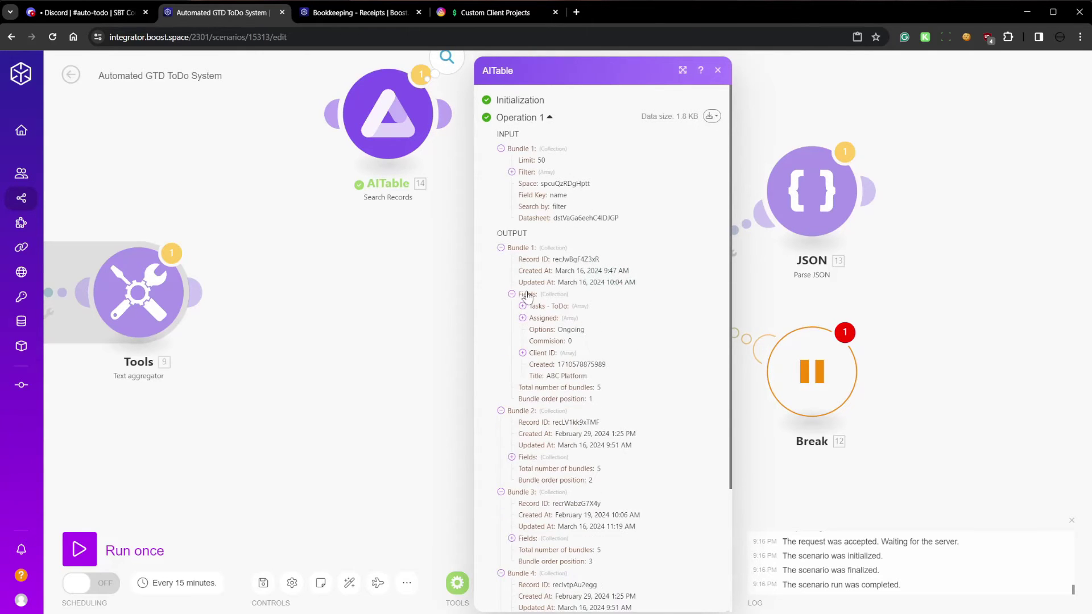
left_click(522, 353)
double_click(574, 364)
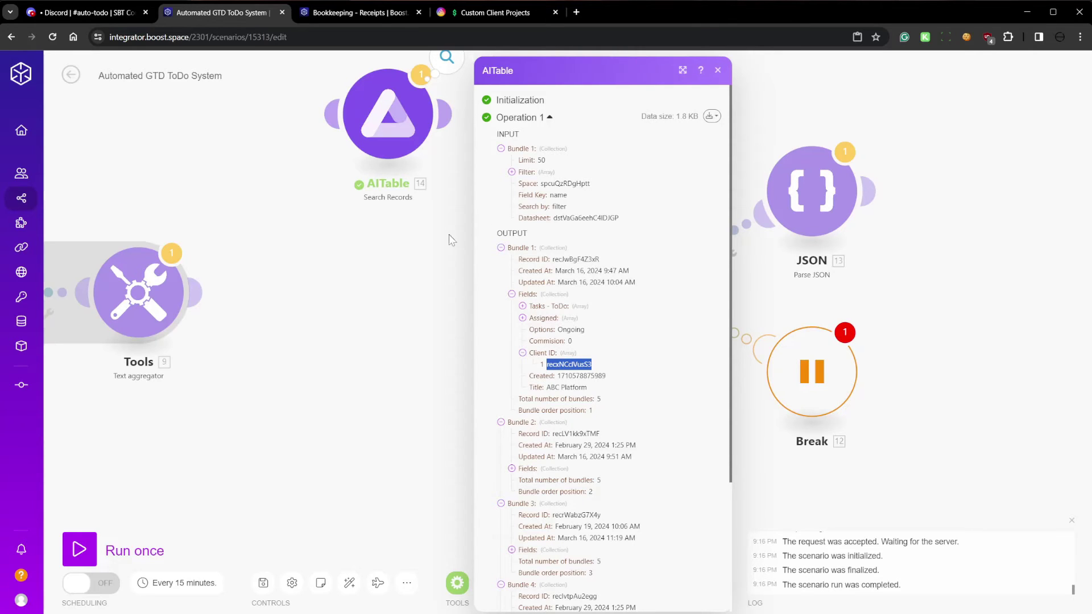
scroll(535, 289, "down", 3)
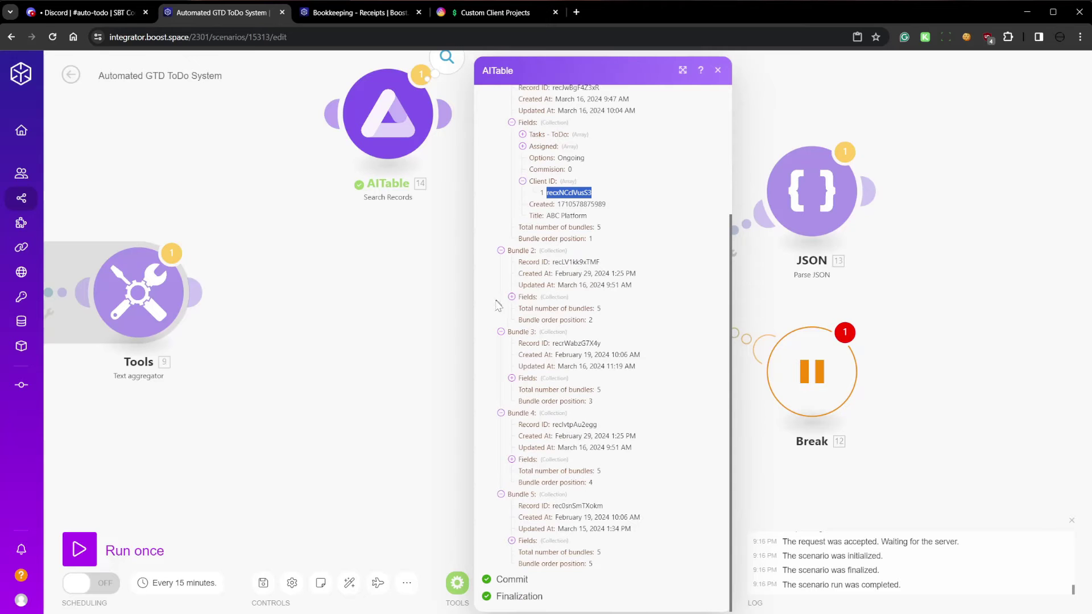
left_click(343, 298)
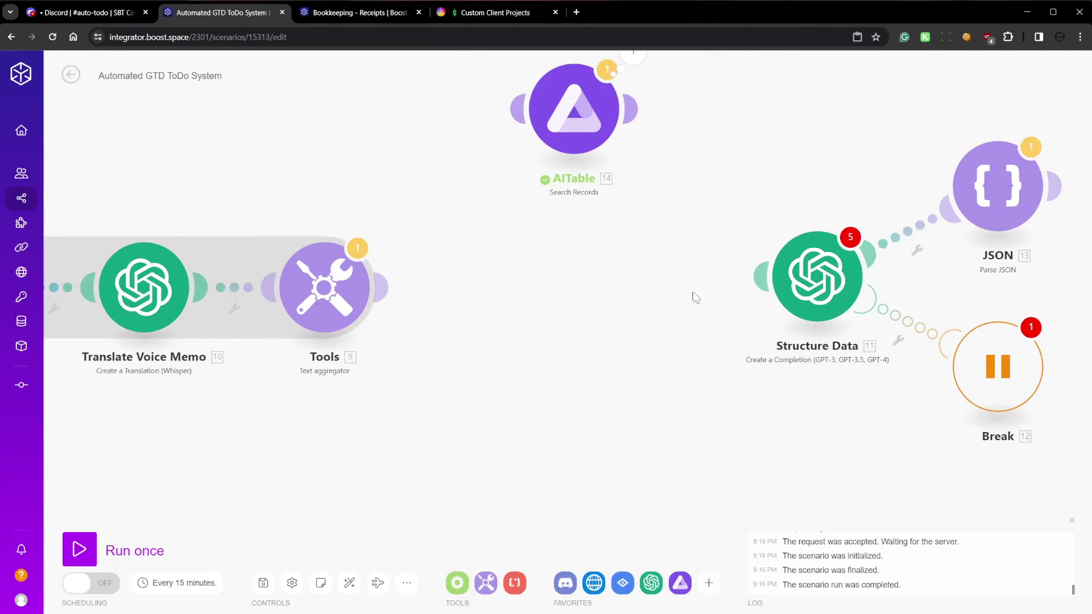
Step: Move JSON and Break closer to Structure Data and open its OpenAI prompt settings
scroll(540, 288, "right", 5)
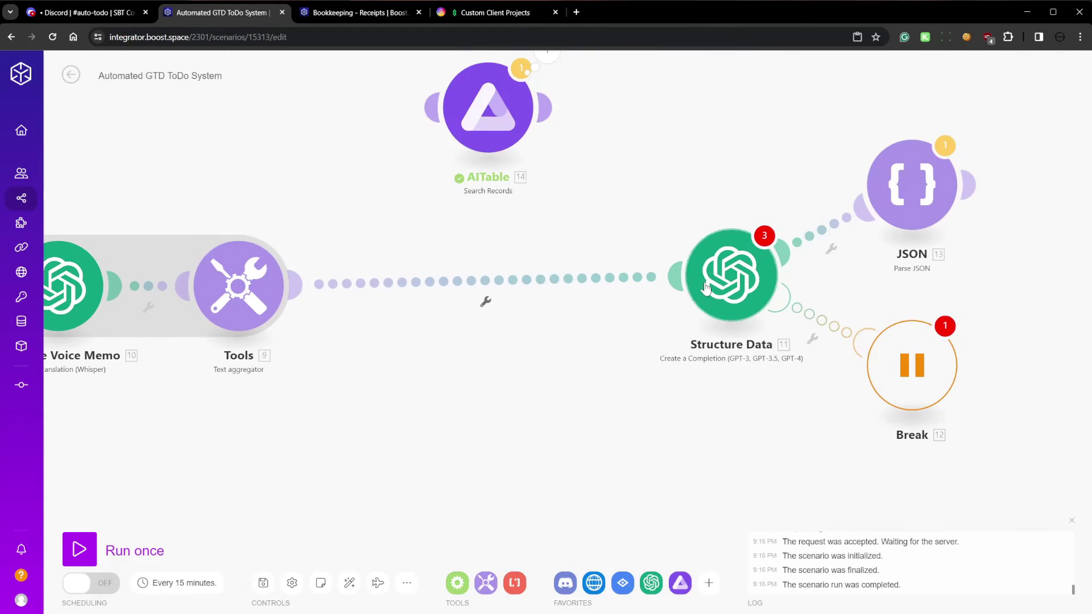
left_click_drag(909, 187, 748, 187)
left_click_drag(926, 353, 752, 422)
scroll(751, 422, "left", 10)
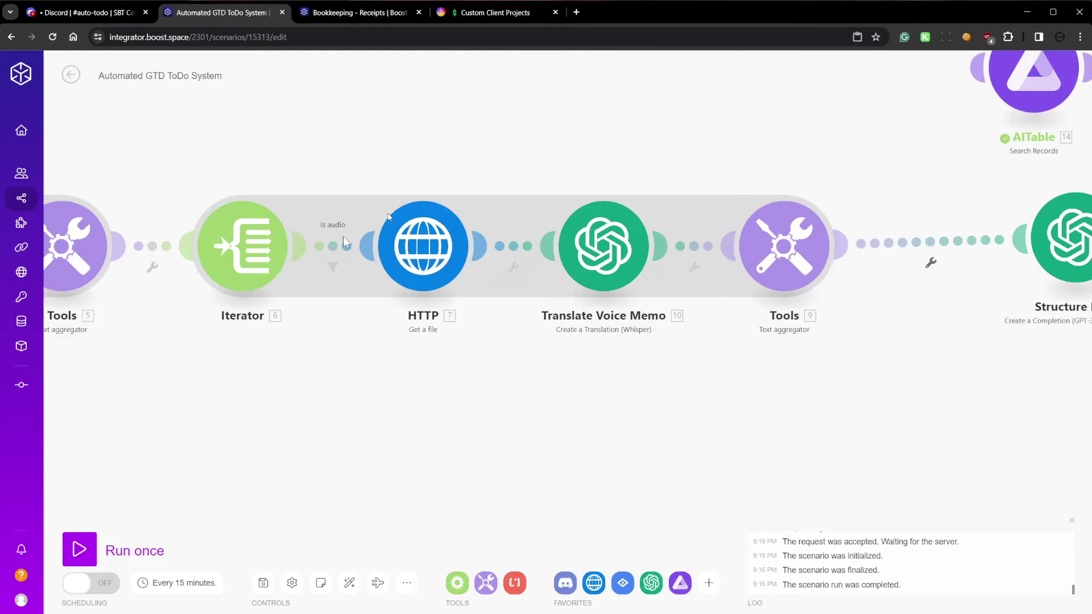
scroll(773, 281, "right", 6)
left_click(773, 281)
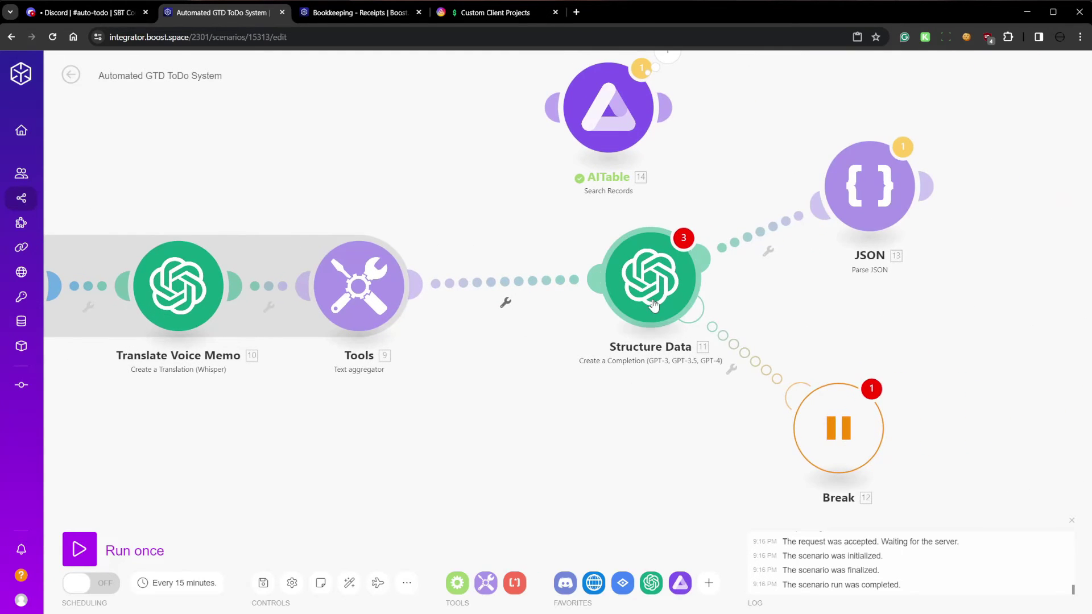
scroll(838, 318, "down", 2)
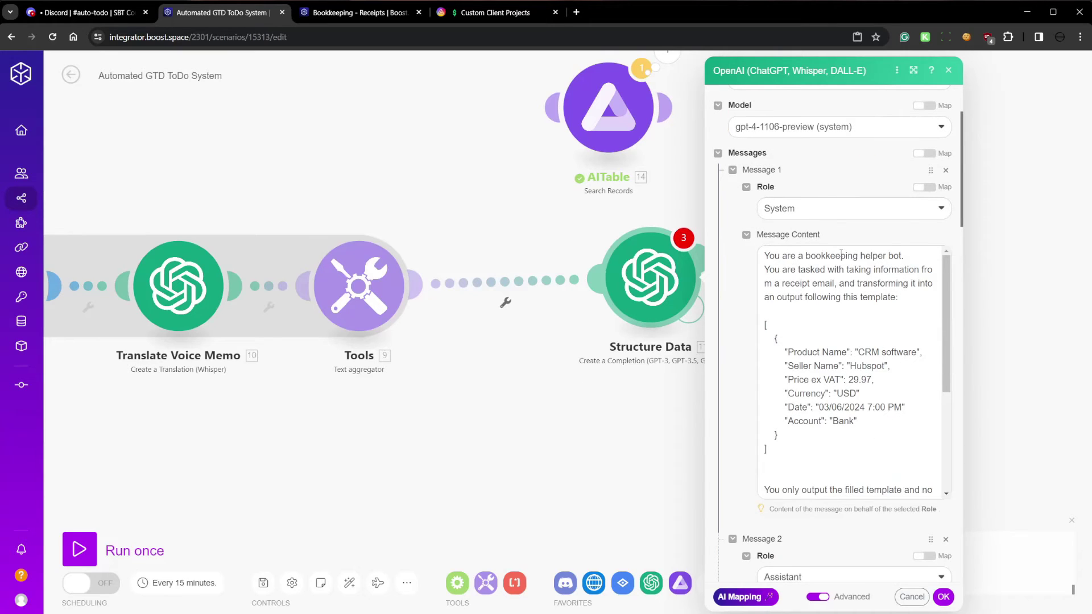
Step: Reword the system prompt from 'bookkeeping' receipt emails to a 'ToDo Task' helper using 'input information'
double_click(841, 254)
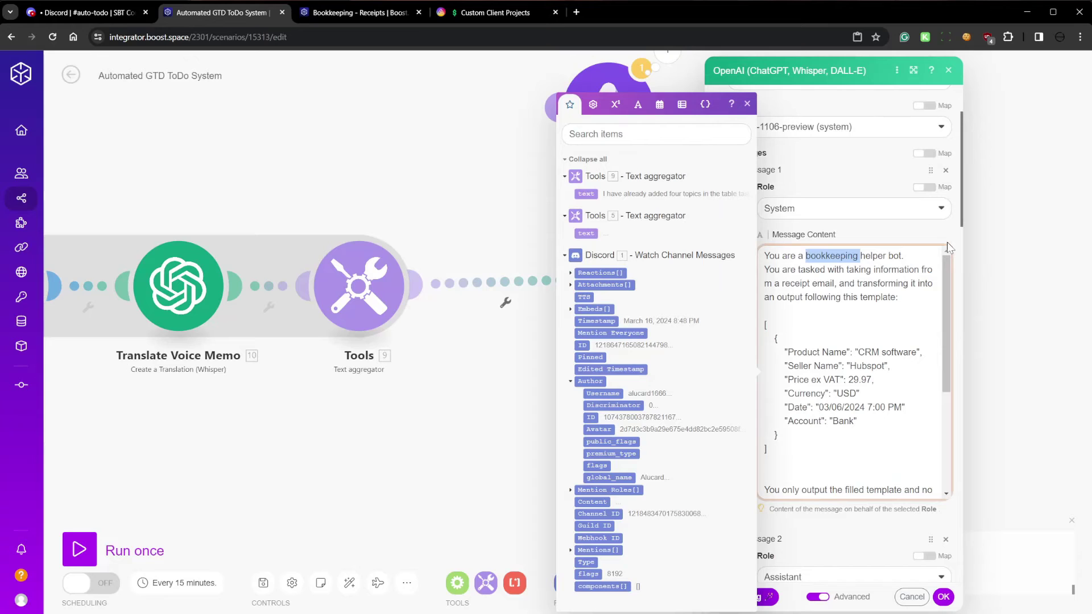
type("ToDo Task")
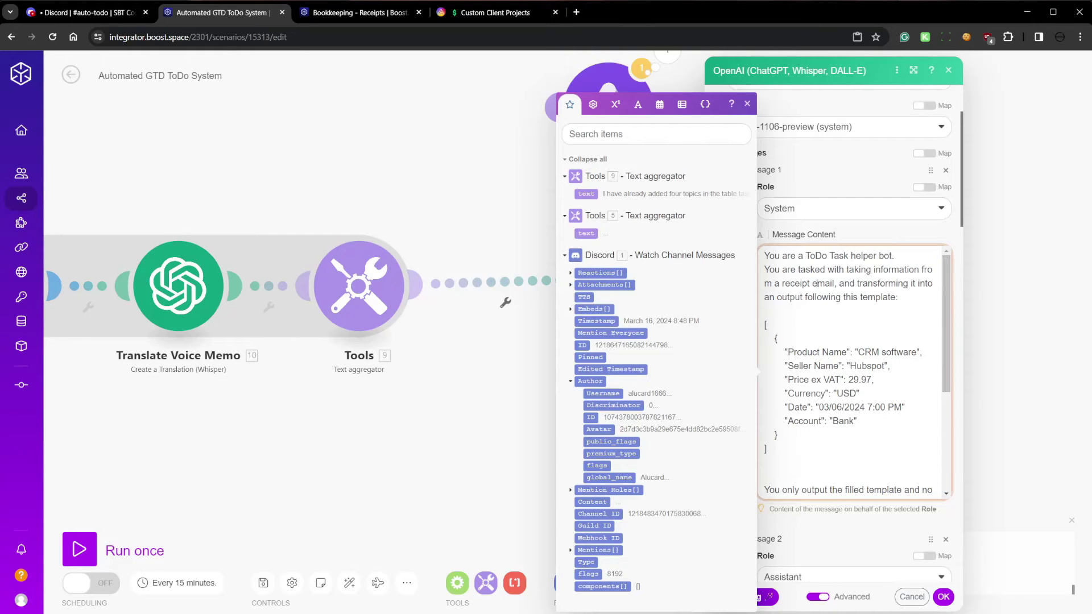
left_click_drag(835, 283, 783, 283)
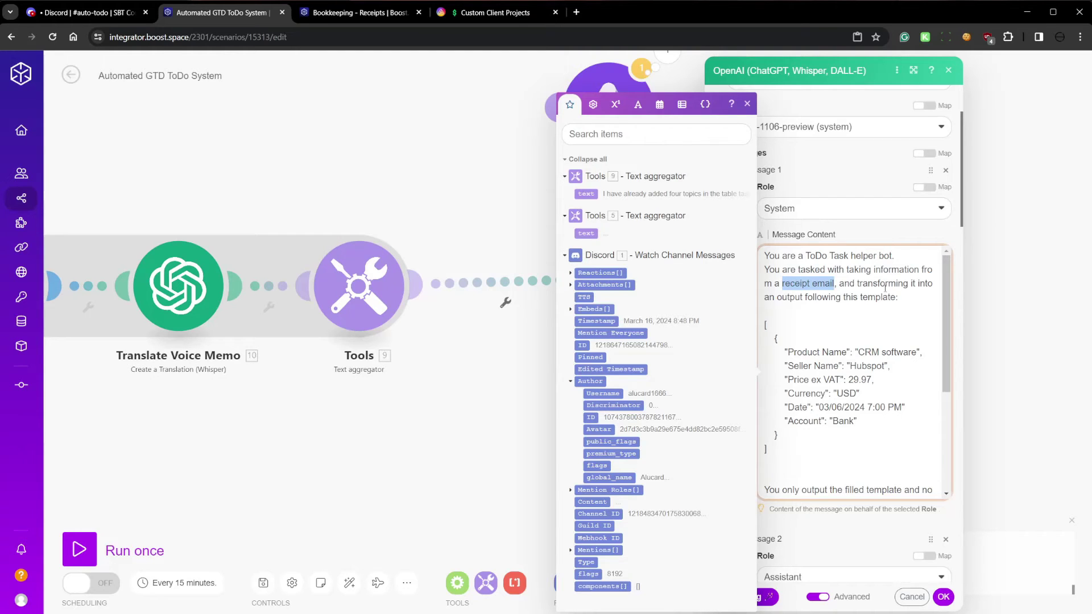
key("BackSpace")
key("BackSpace")
key("BackSpace")
key("BackSpace")
key("BackSpace")
key("BackSpace")
key("BackSpace")
key("BackSpace")
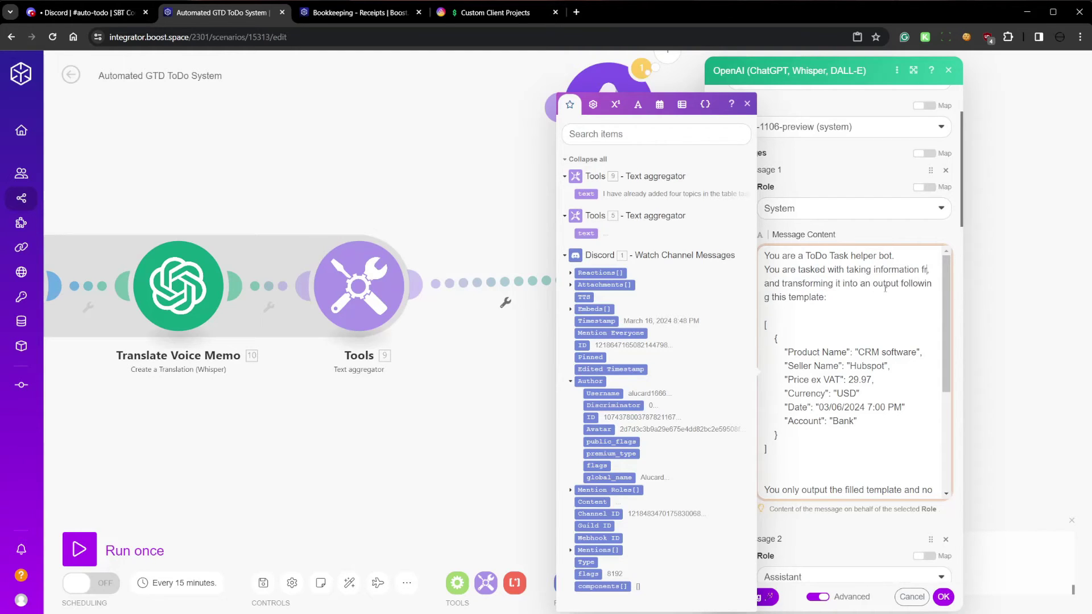
key("BackSpace")
key("ctrl+Left")
type("input")
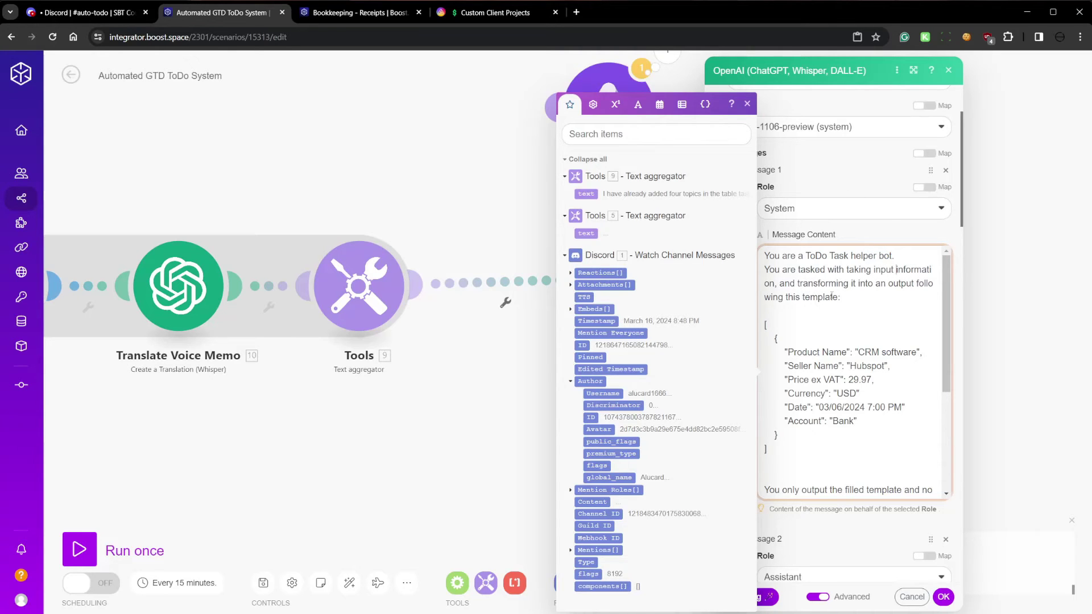
left_click(943, 596)
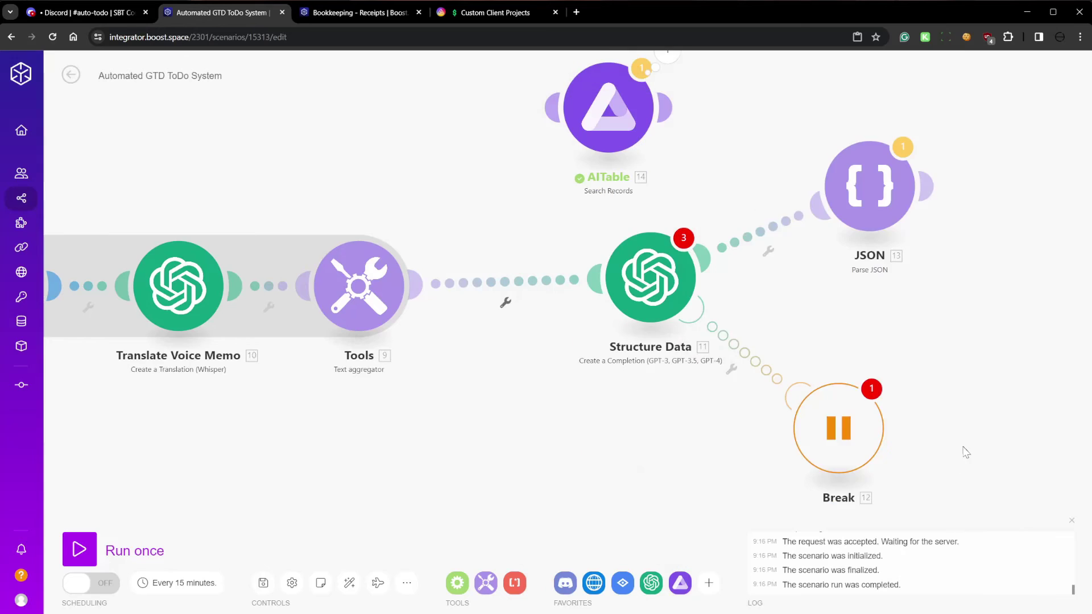
Step: Scroll through the AITable Tasks - ToDo columns, then bring up the Bookkeeping - Receipts scenario
left_click(494, 8)
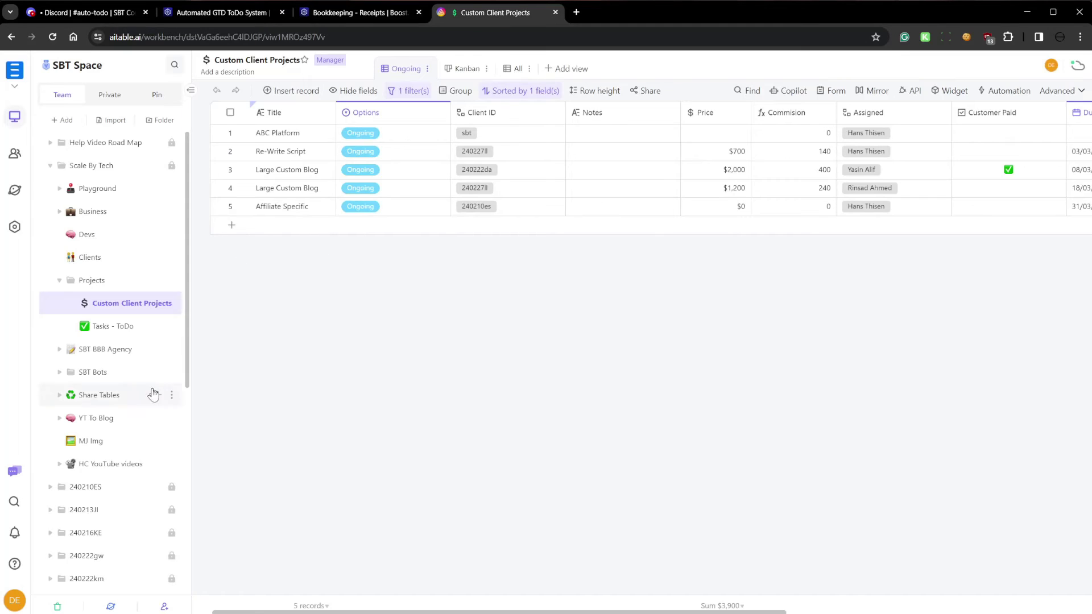
left_click(122, 325)
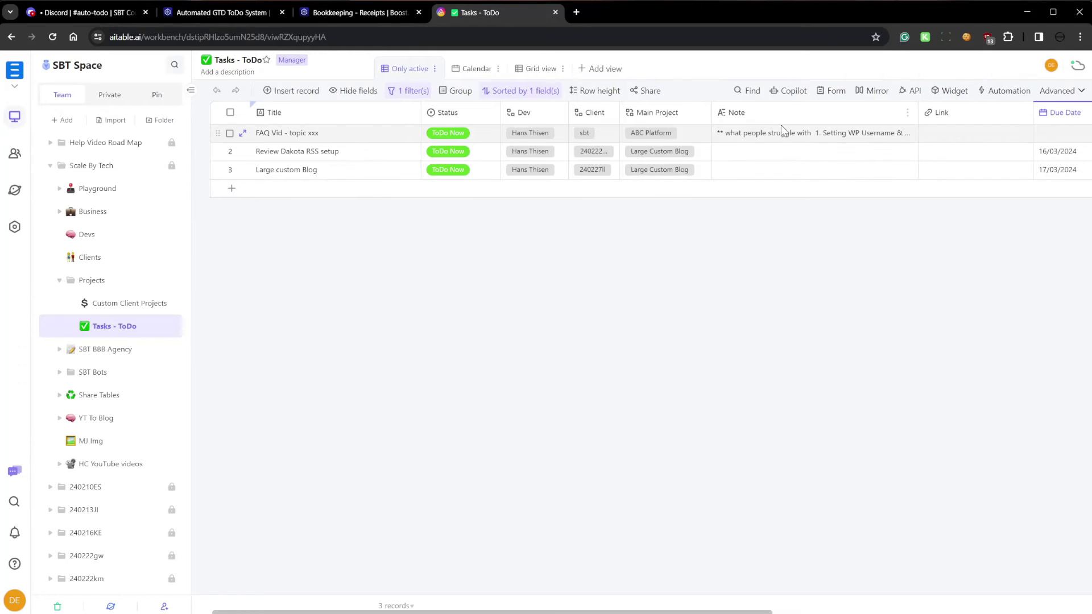
scroll(768, 158, "right", 5)
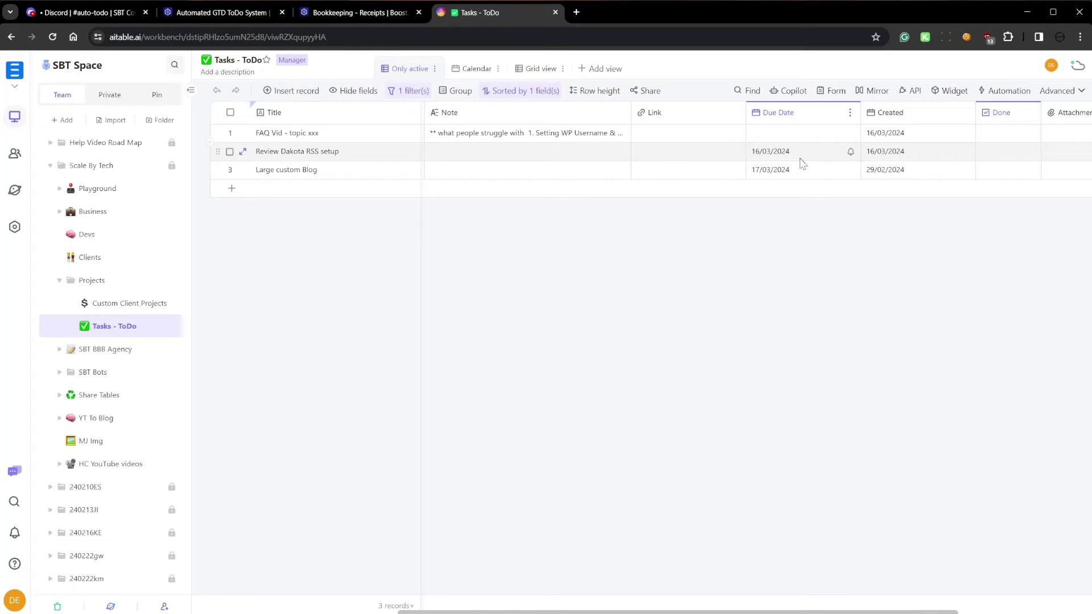
scroll(801, 163, "right", 3)
scroll(802, 163, "left", 8)
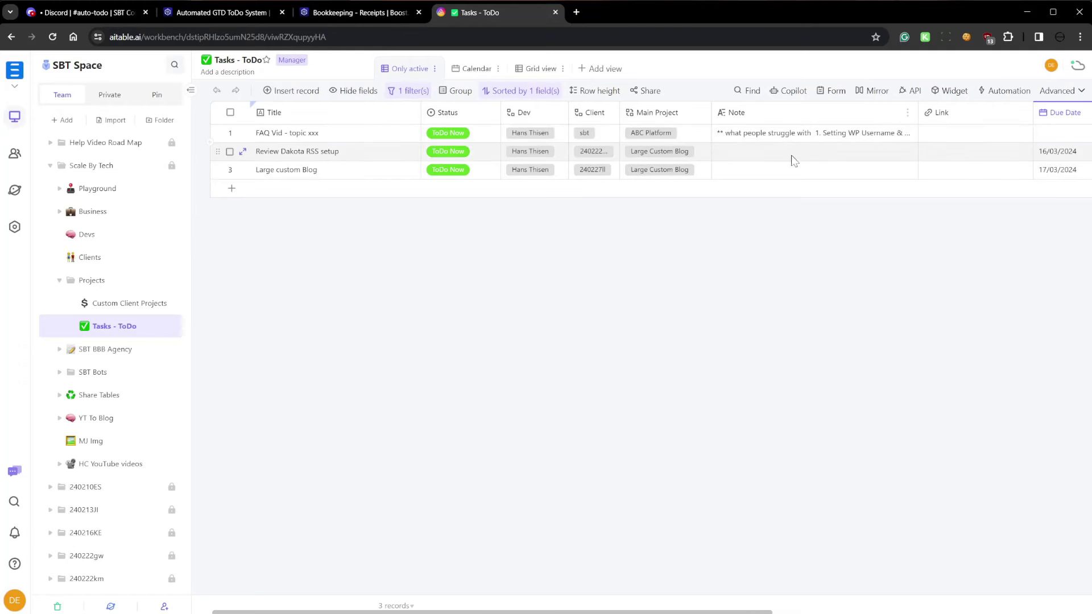
scroll(790, 157, "right", 2)
scroll(796, 142, "left", 2)
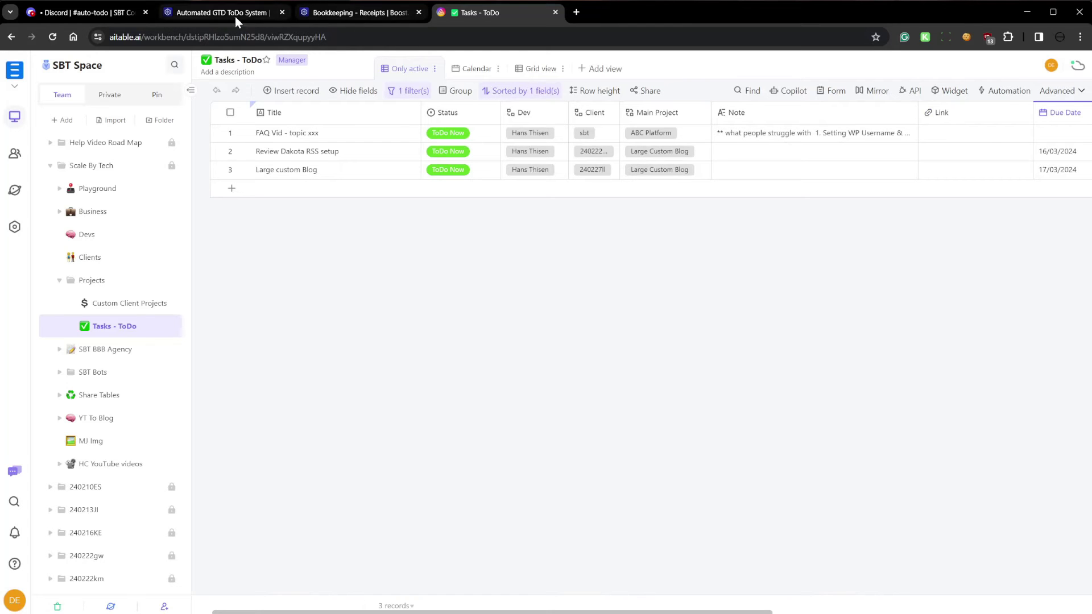
left_click(358, 12)
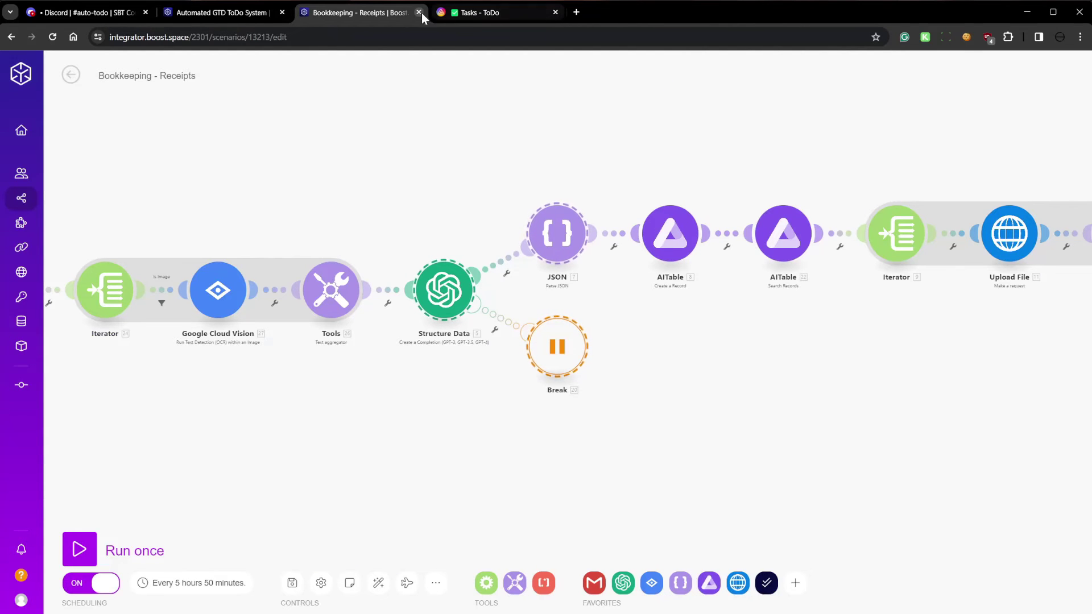
Step: Return to the Automated GTD ToDo System scenario and open the Structure Data system prompt
left_click(419, 13)
left_click(220, 12)
left_click(607, 257)
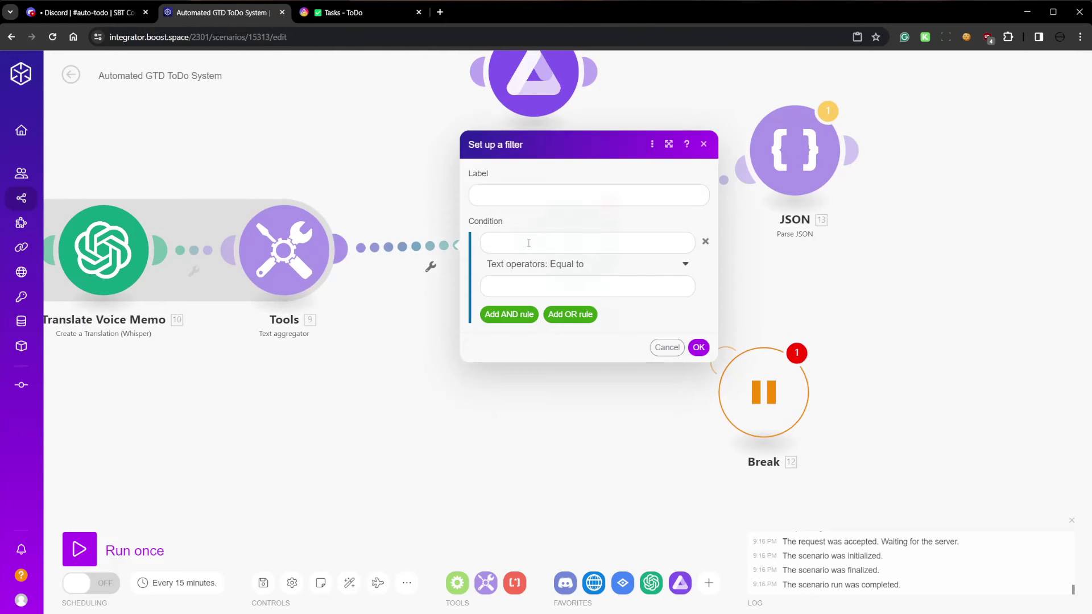
left_click(521, 446)
left_click(580, 252)
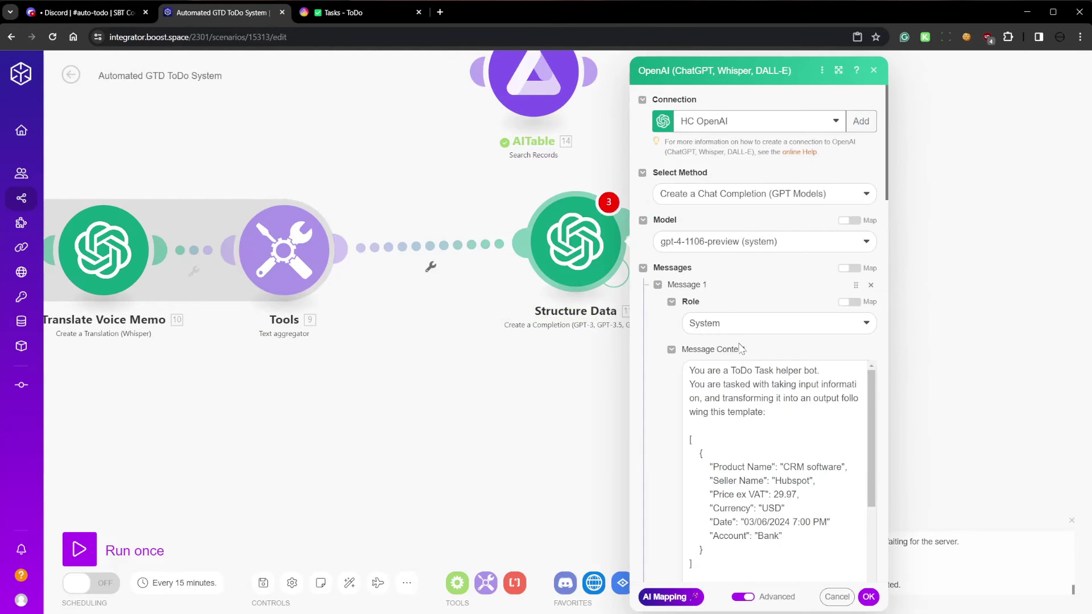
scroll(791, 316, "down", 4)
left_click(773, 292)
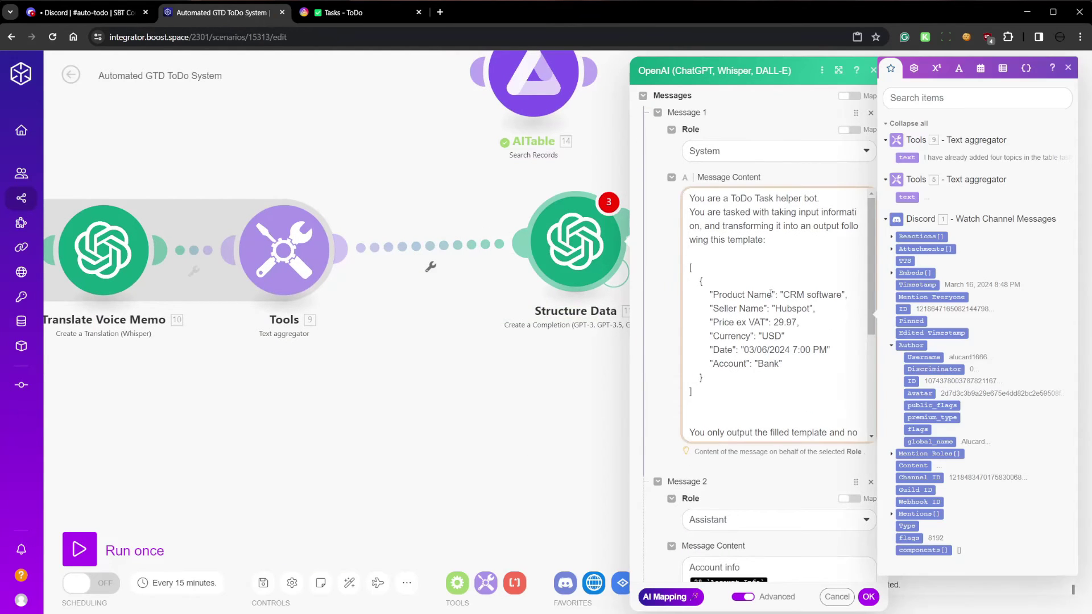
Step: Rename the template keys to Task Title, Note, Developer and Due Date
left_click_drag(772, 293, 718, 296)
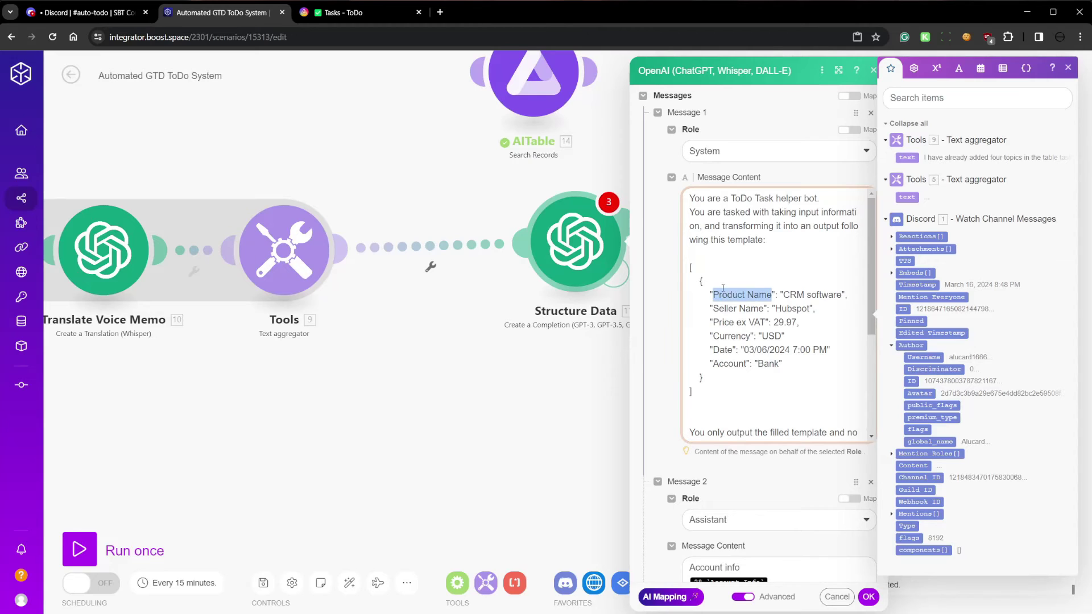
type("Title")
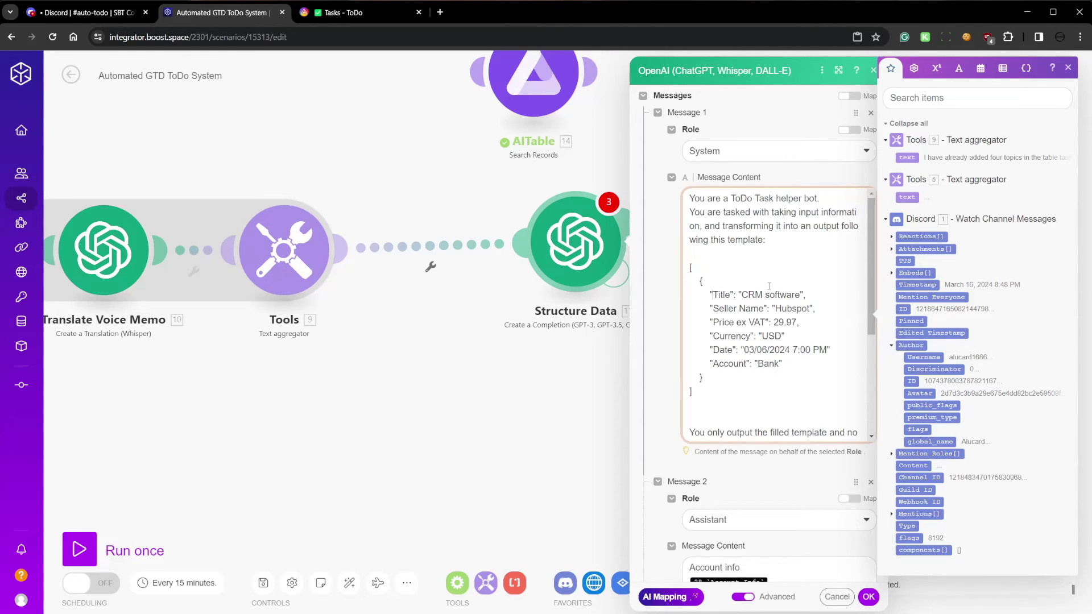
key("ctrl+Left")
type("Task")
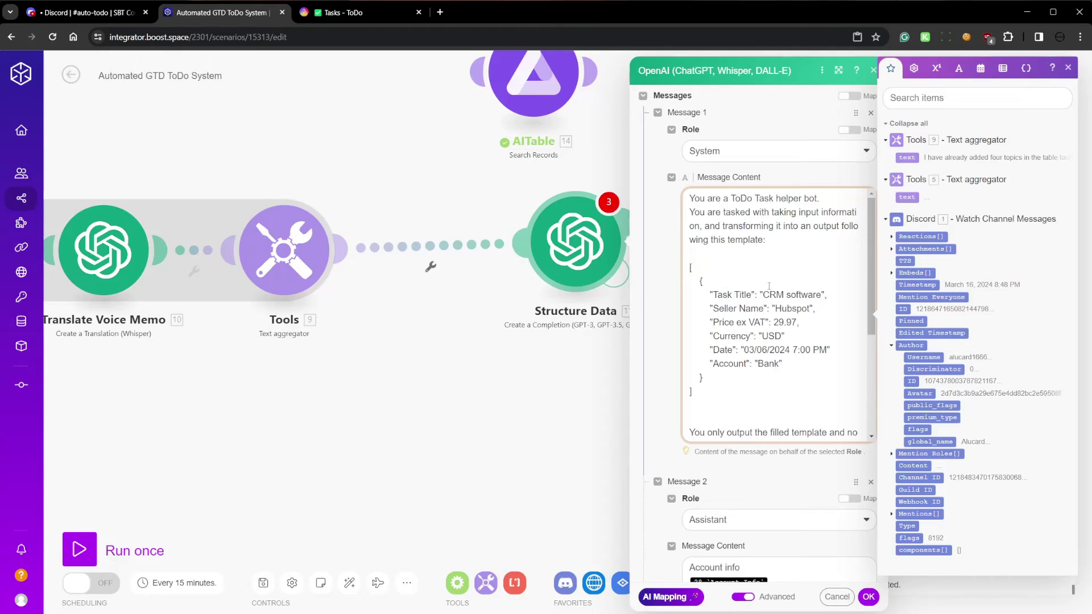
left_click_drag(764, 308, 716, 309)
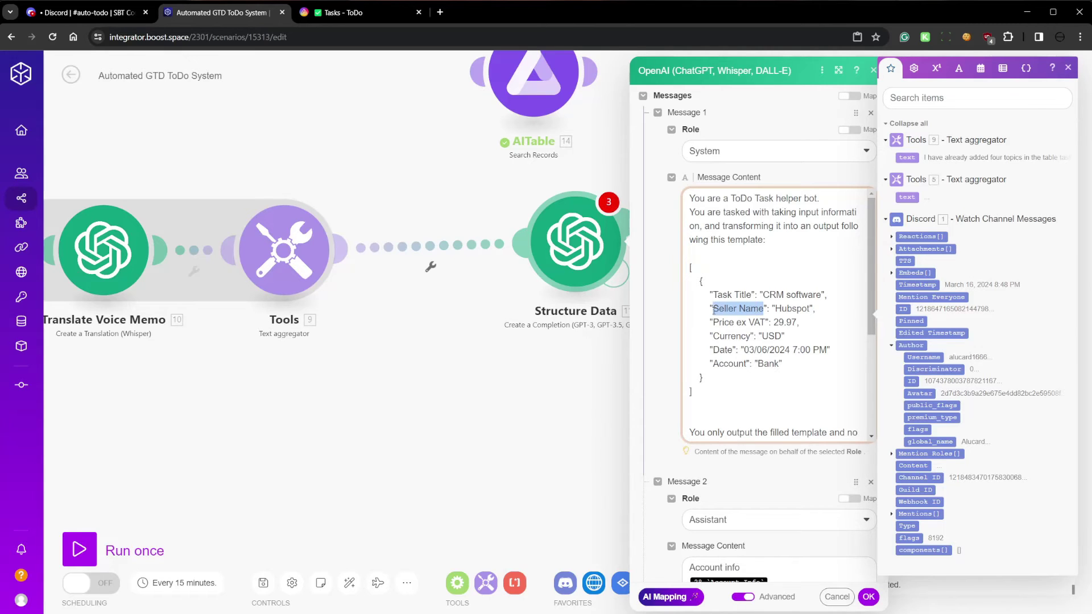
type("Note")
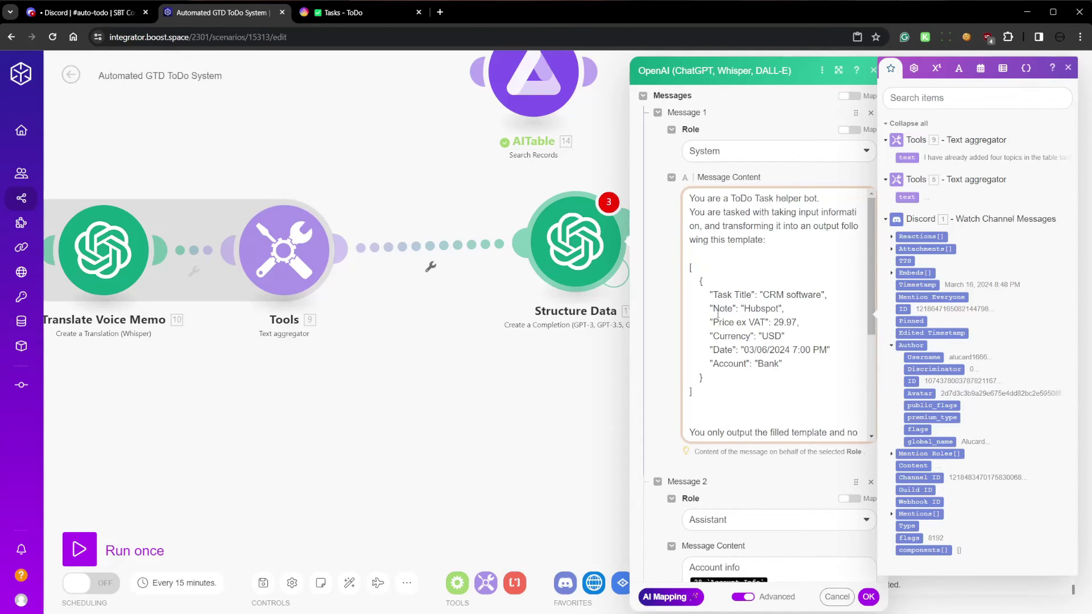
left_click_drag(764, 321, 716, 322)
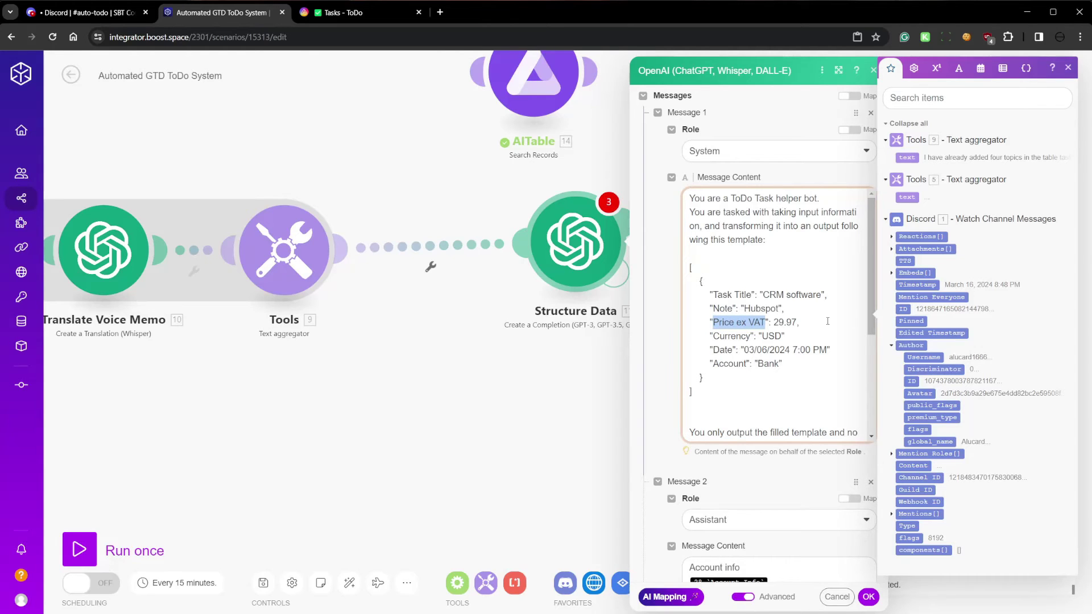
type("Developer")
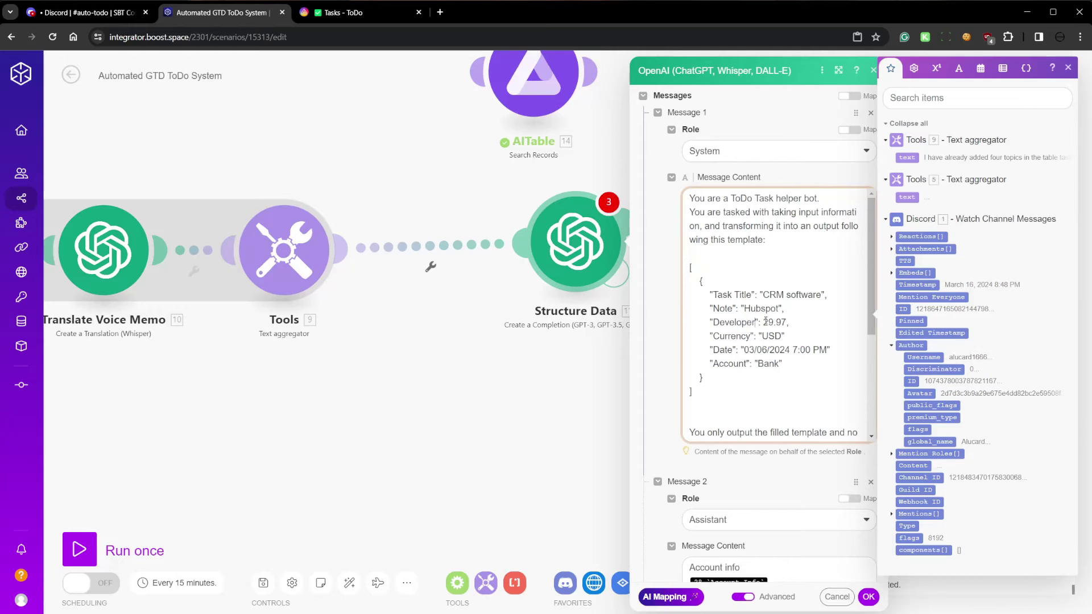
left_click_drag(747, 336, 717, 335)
type("Due")
type(" Date")
type("Due")
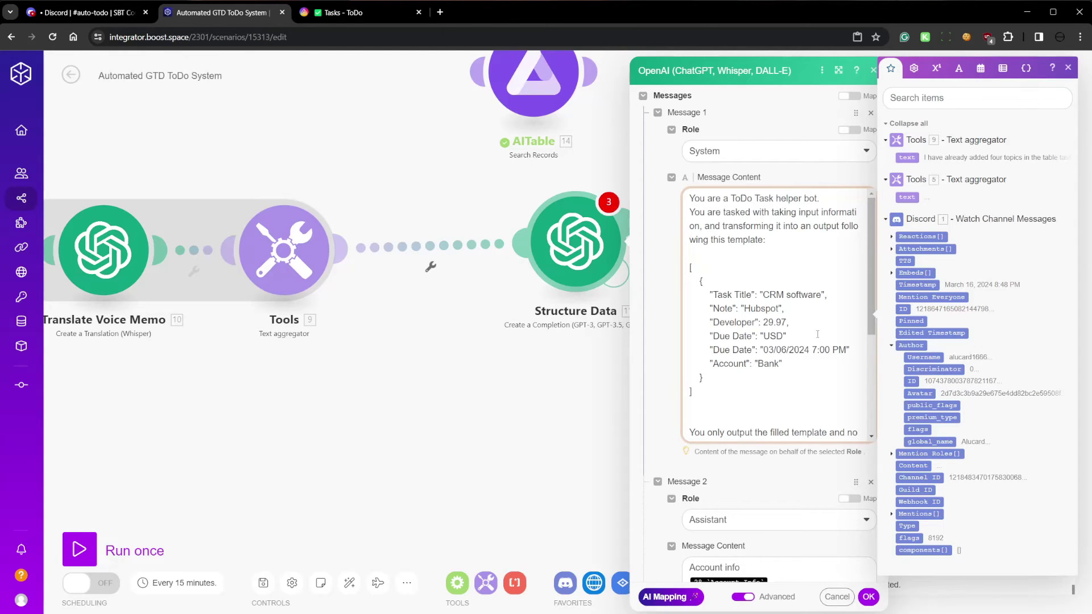
Step: Delete the duplicate Due Date line and the "Account": "Bank" line, ending Due Date with a comma
left_click_drag(827, 331, 707, 336)
key("BackSpace")
key("BackSpace")
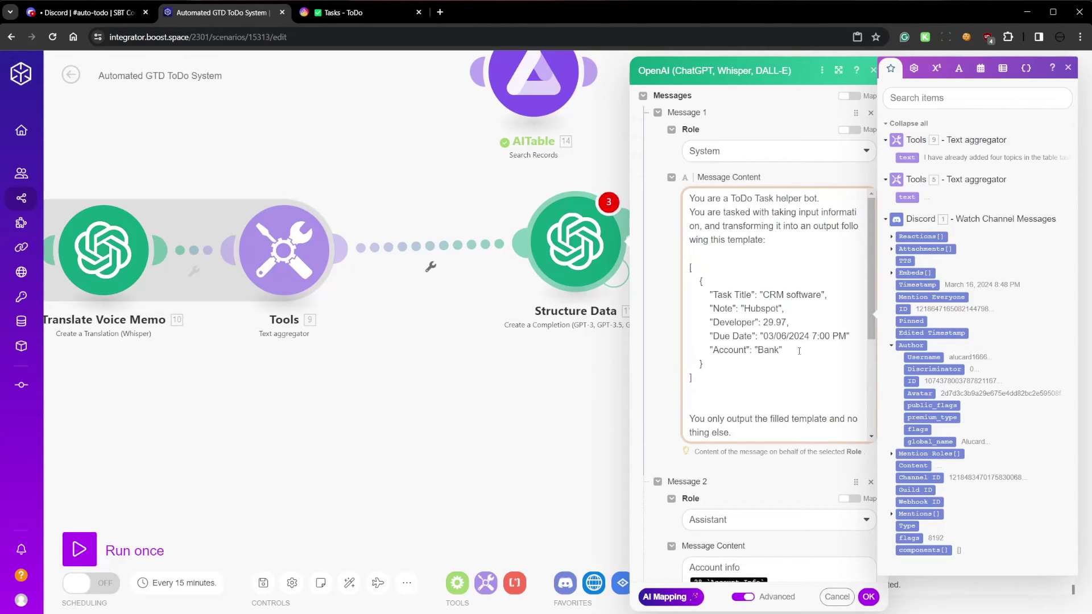
left_click(860, 336)
type(",")
left_click_drag(807, 347, 674, 349)
key("BackSpace")
key("BackSpace")
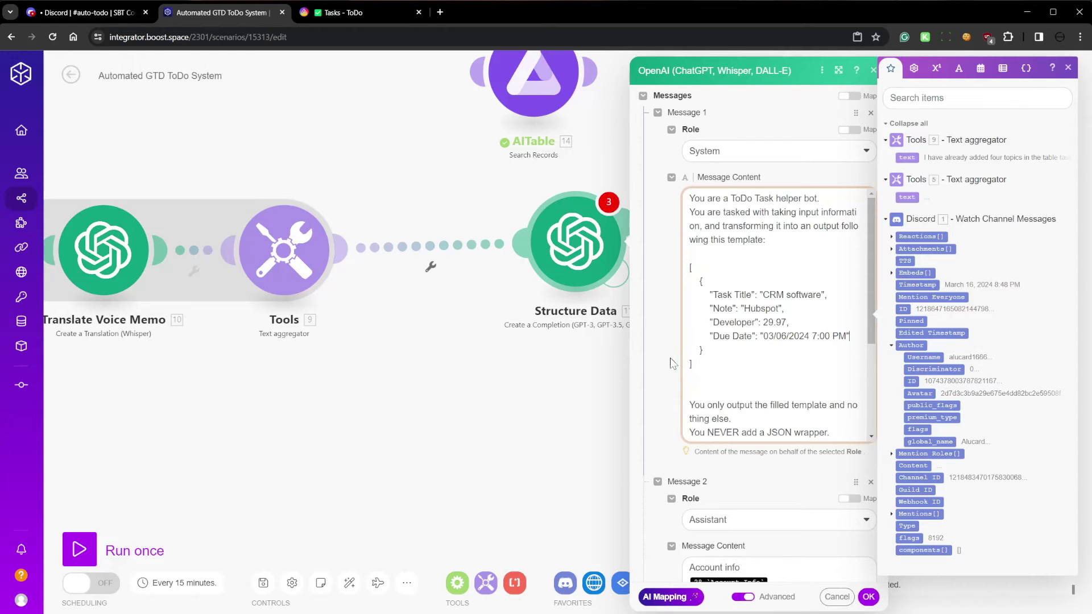
scroll(782, 357, "down", 1)
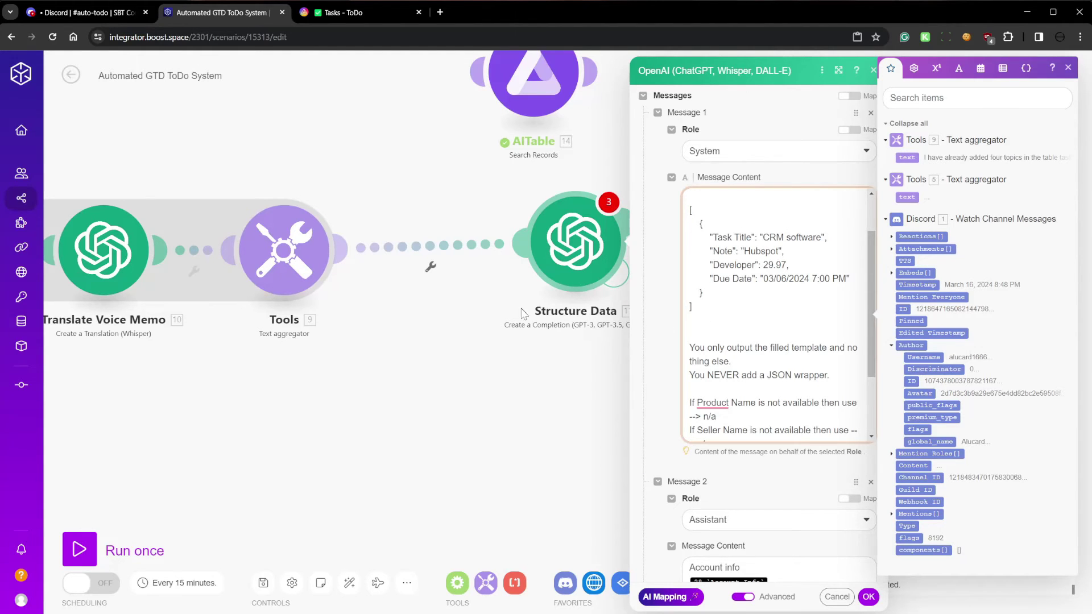
left_click_drag(821, 238, 764, 238)
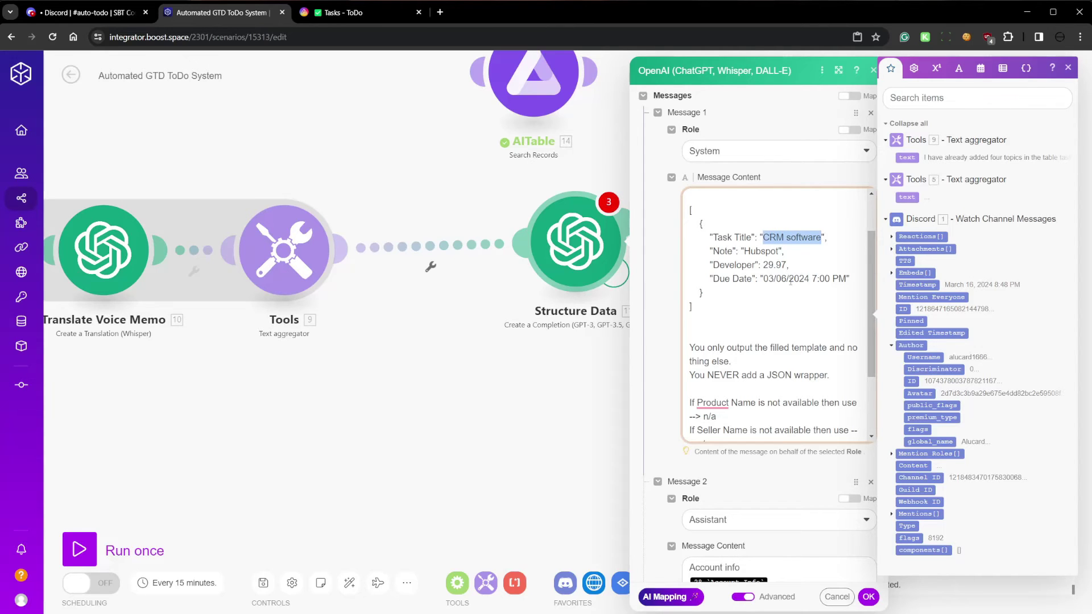
Step: Replace the sample values with 'Title of the task', 'Summary of what the task is about' and 'Developer Name'
type("Task Title")
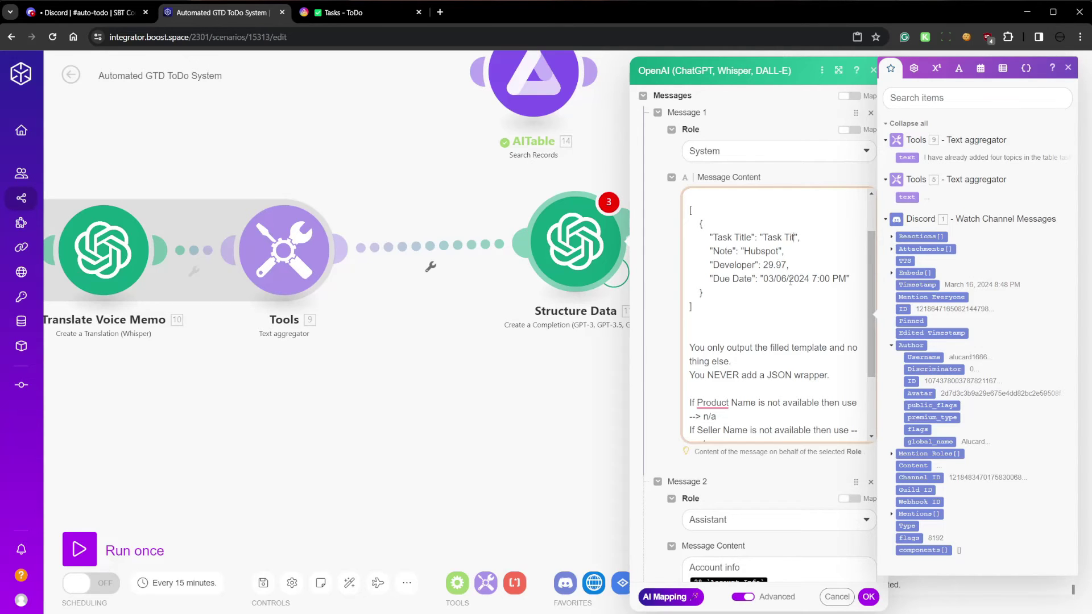
double_click(764, 249)
type("Summary")
type(" of what")
type(" the task ")
type("is about")
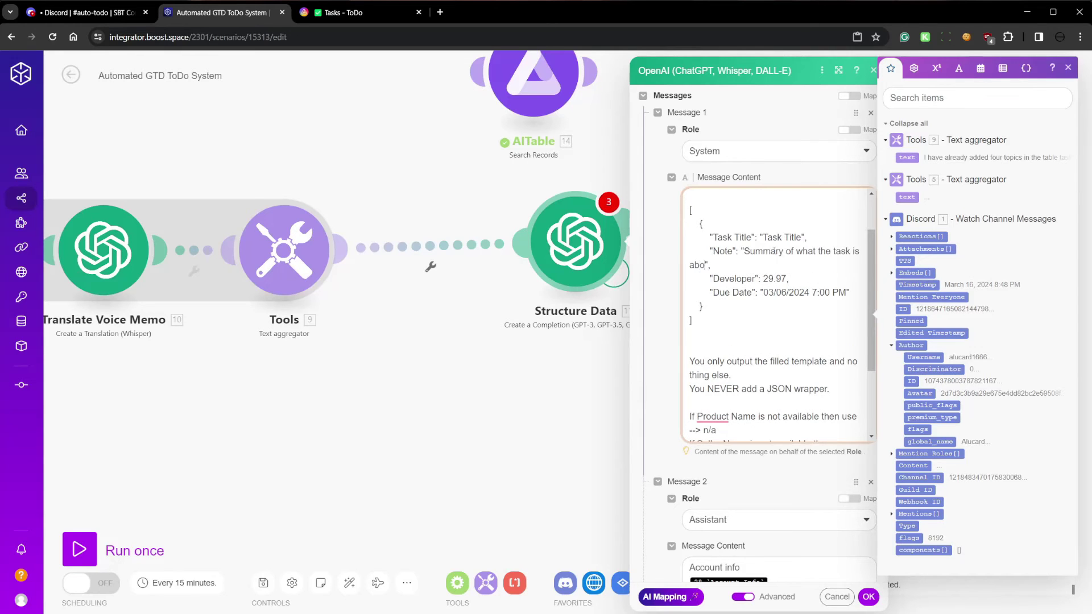
left_click_drag(789, 279, 762, 279)
type("\": \"Developer Name")
left_click_drag(744, 250, 714, 265)
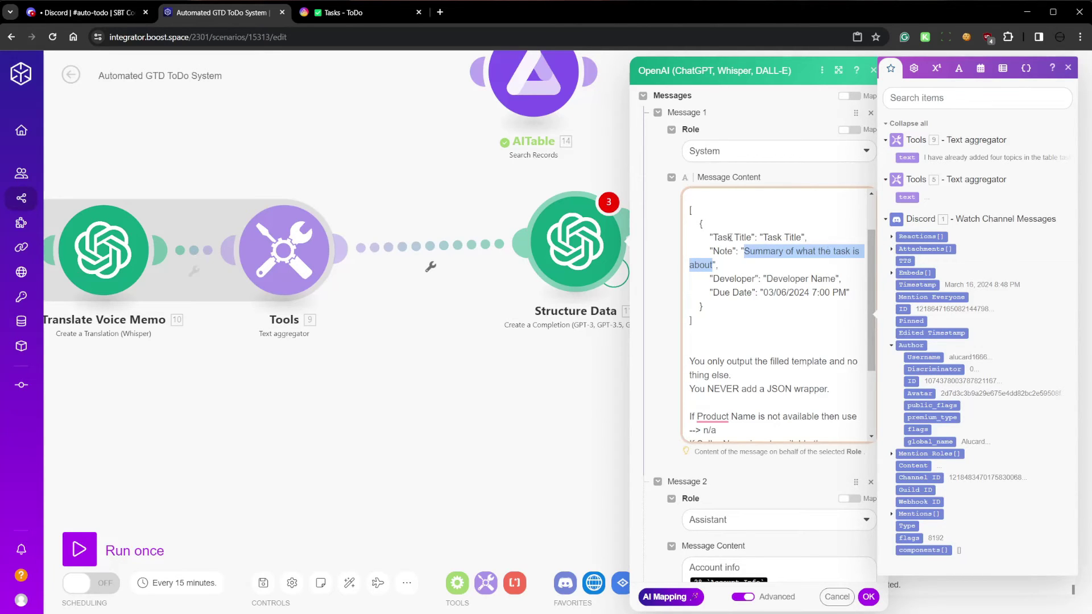
left_click_drag(802, 237, 765, 239)
type("Title of the task")
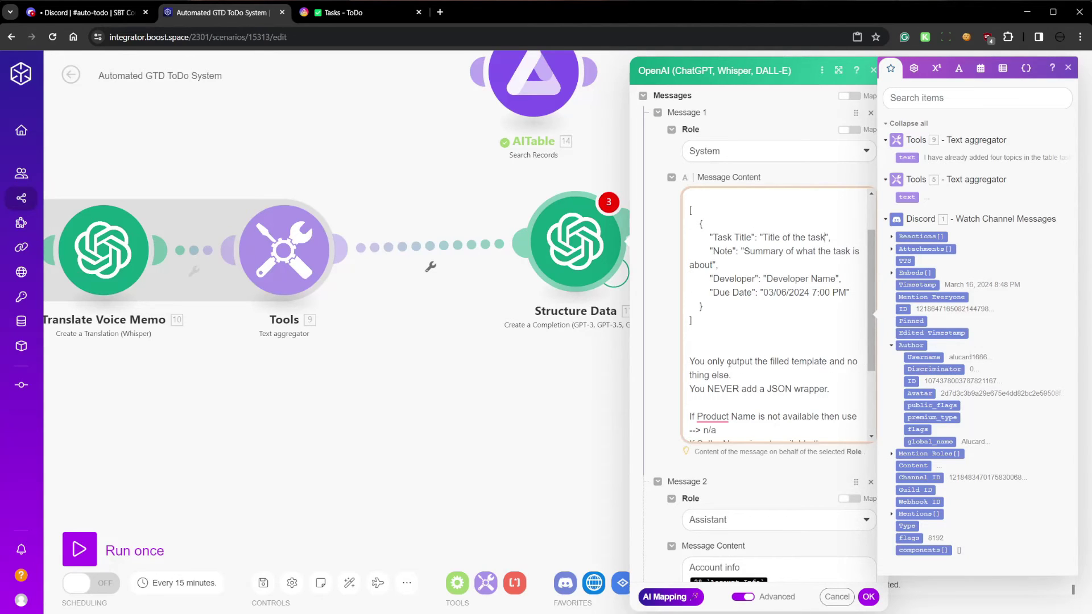
scroll(729, 363, "down", 1)
left_click_drag(705, 332, 751, 333)
Step: Rewrite the Product Name fallback rule so that an unknown Developer uses "" instead of n/a
left_click(833, 328)
left_click(752, 331)
scroll(751, 318, "down", 1)
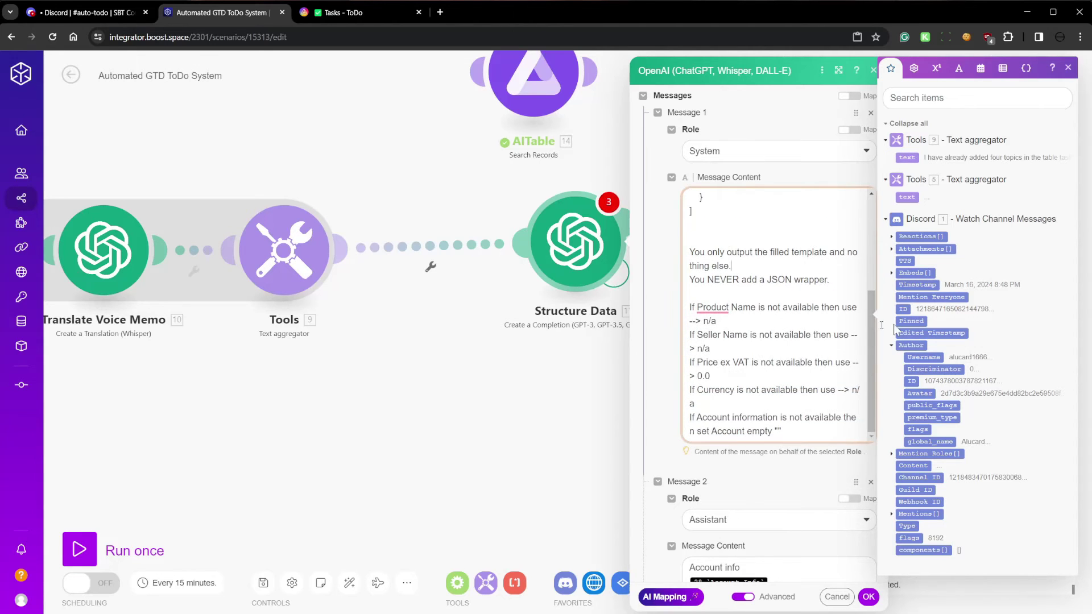
scroll(767, 315, "up", 2)
scroll(733, 314, "down", 2)
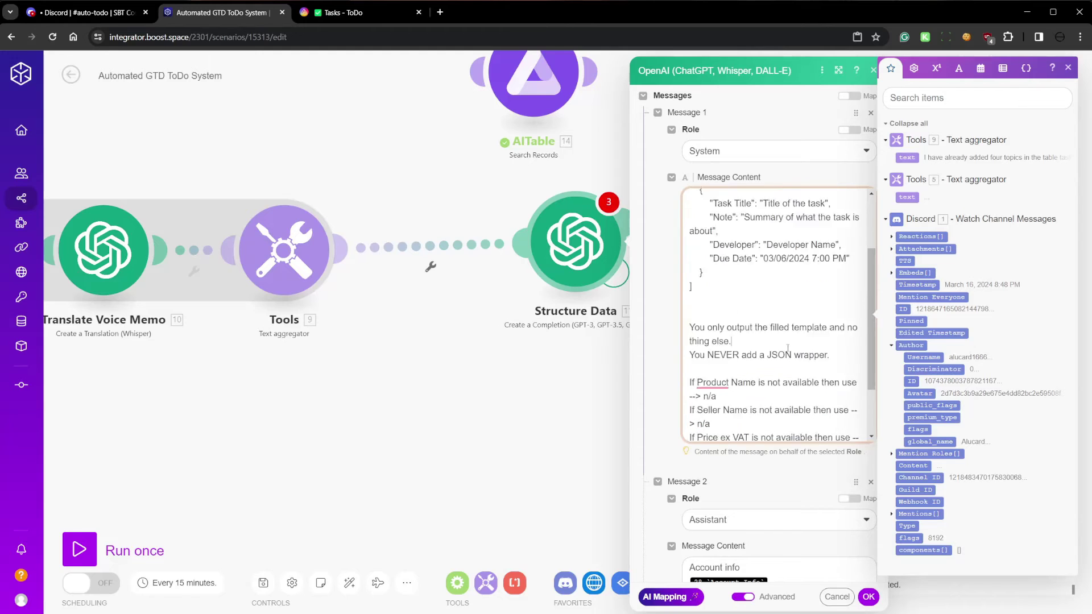
scroll(729, 339, "up", 1)
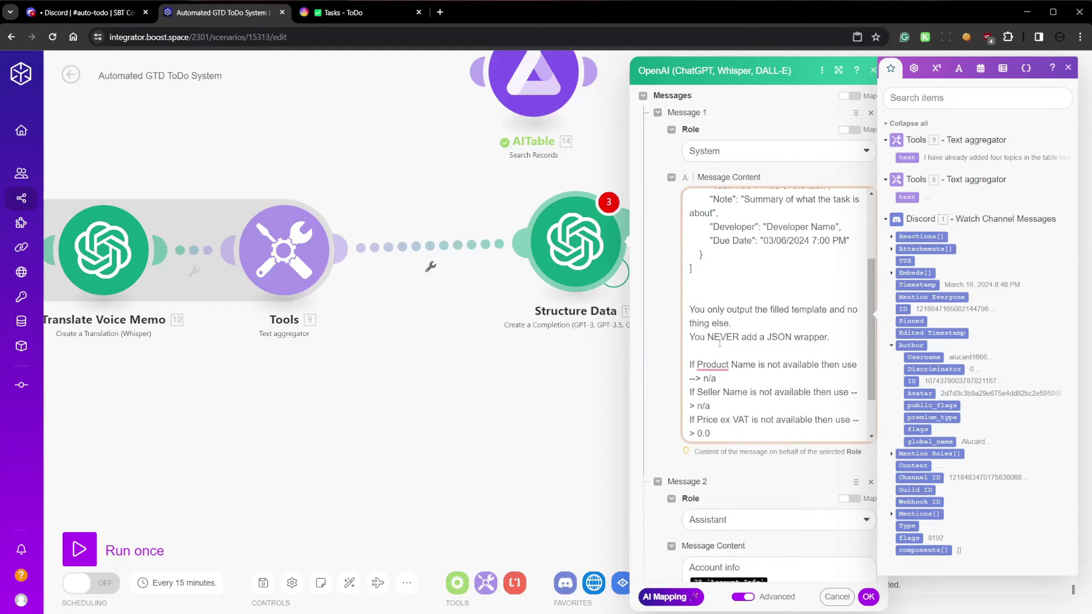
scroll(760, 287, "up", 1)
scroll(740, 261, "down", 1)
scroll(714, 234, "up", 1)
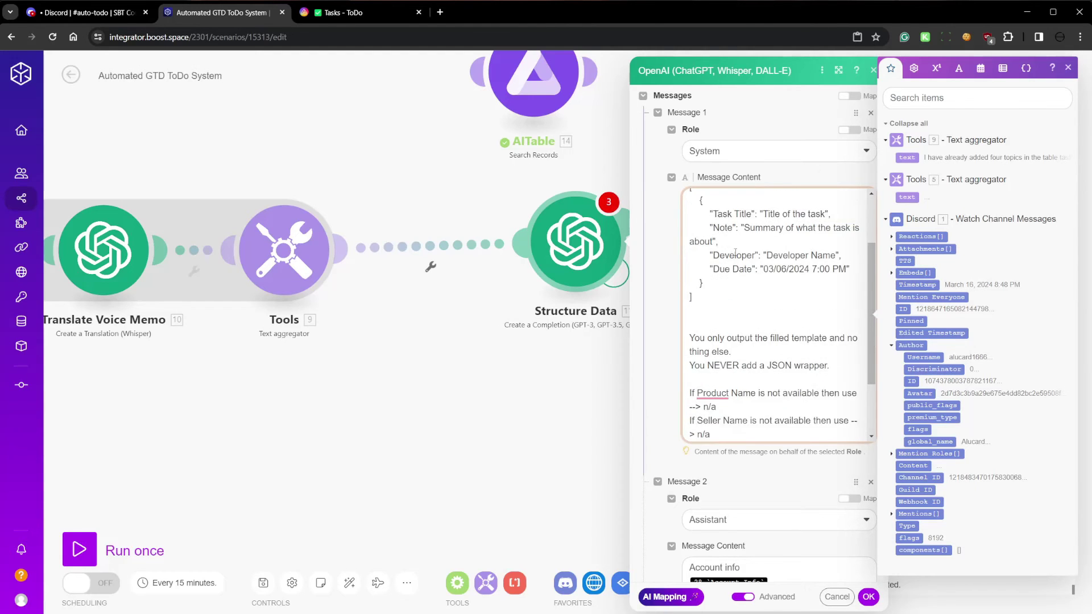
scroll(741, 259, "down", 1)
scroll(733, 258, "up", 1)
scroll(718, 276, "down", 2)
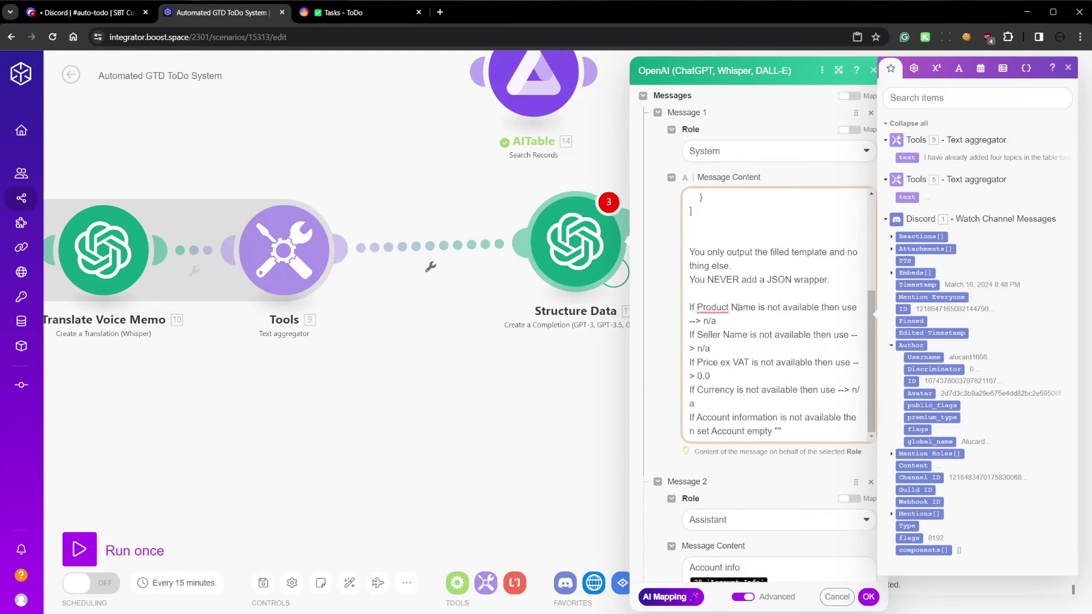
left_click_drag(755, 307, 697, 307)
type("Developer")
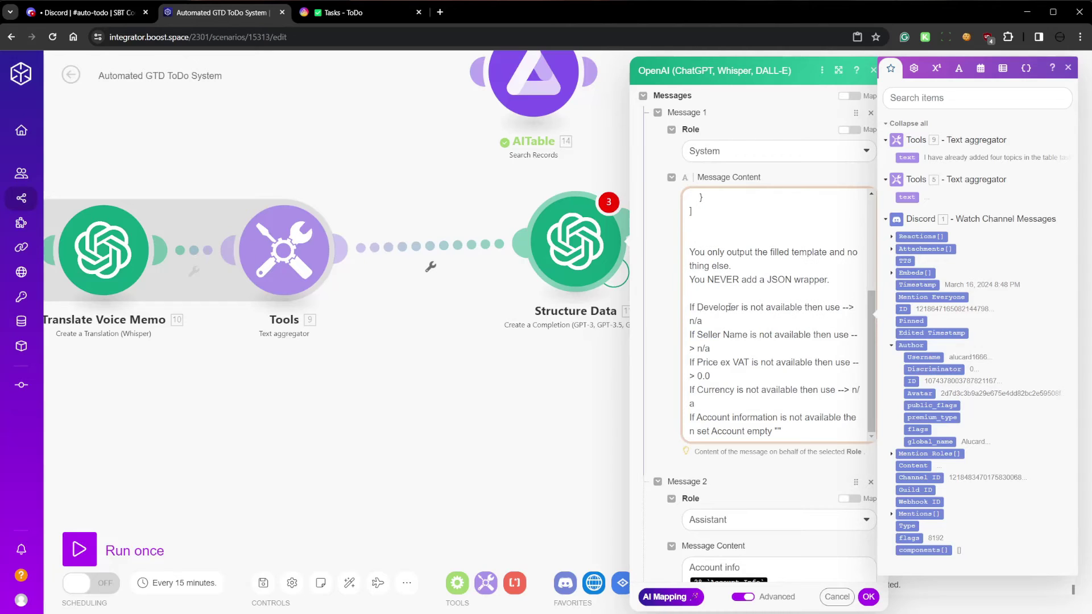
double_click(782, 307)
type("known")
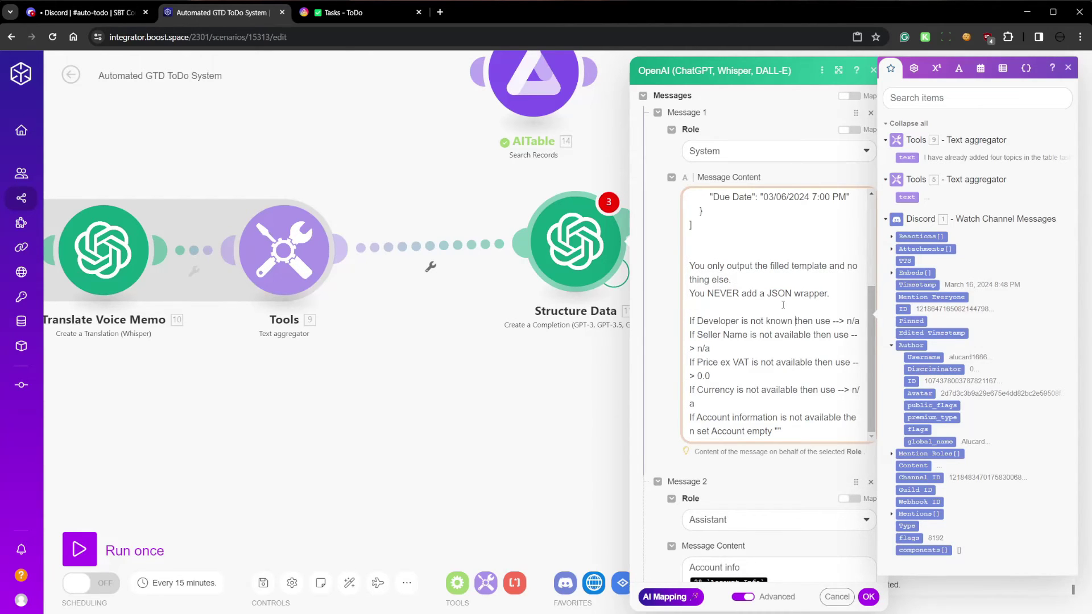
left_click(844, 321)
left_click_drag(859, 320, 846, 321)
scroll(854, 389, "down", 3)
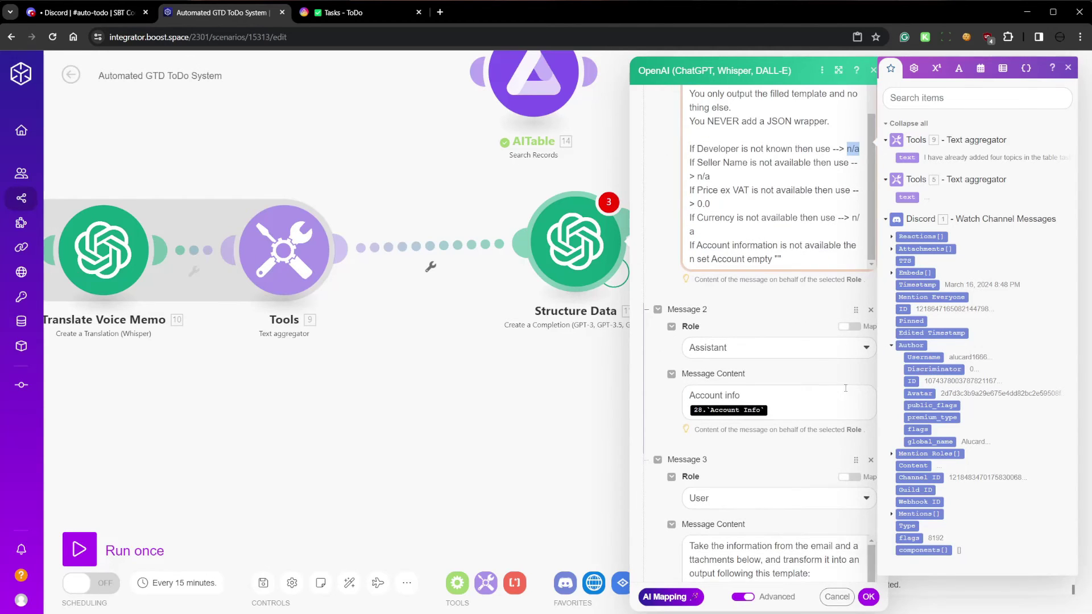
scroll(795, 319, "up", 1)
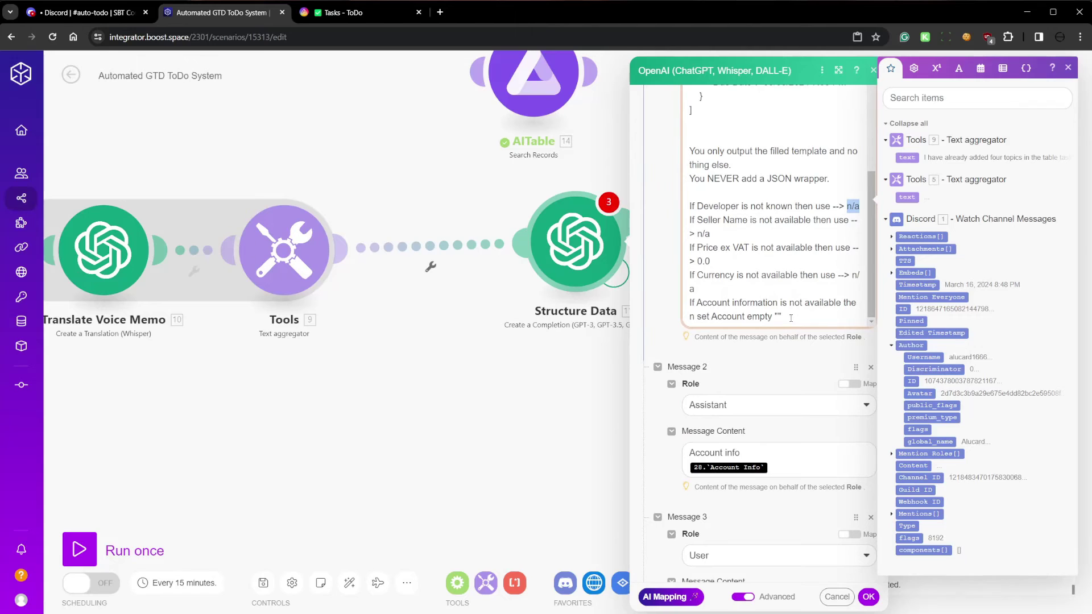
type("\"\"")
scroll(745, 225, "up", 2)
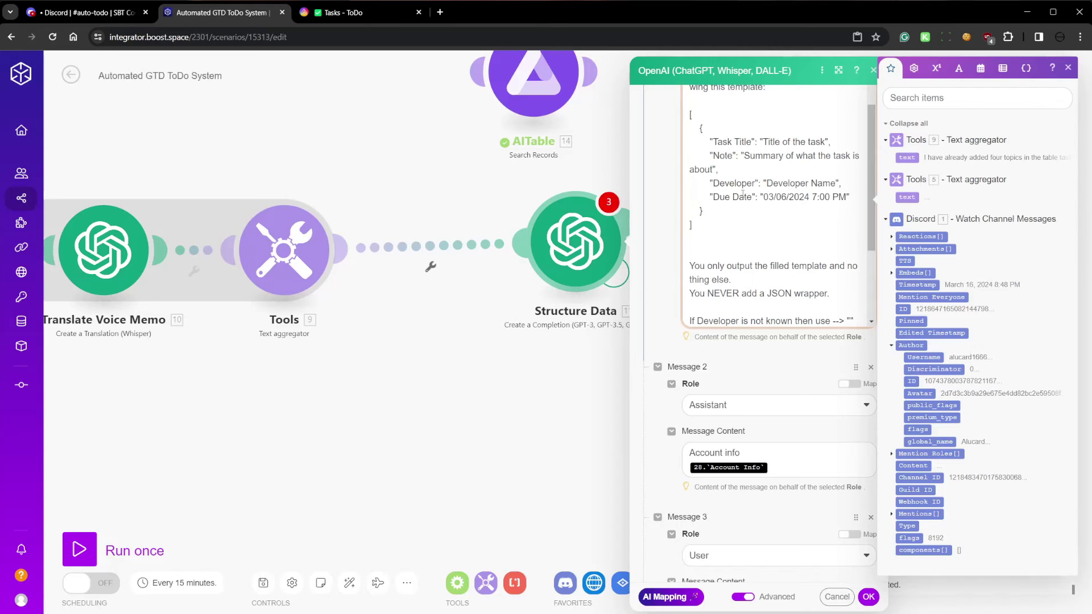
Step: Delete the Seller Name, Price ex VAT and Currency rules and turn the Account rule into a Due Date rule
left_click_drag(752, 196, 714, 197)
key("ctrl+c")
scroll(857, 175, "down", 2)
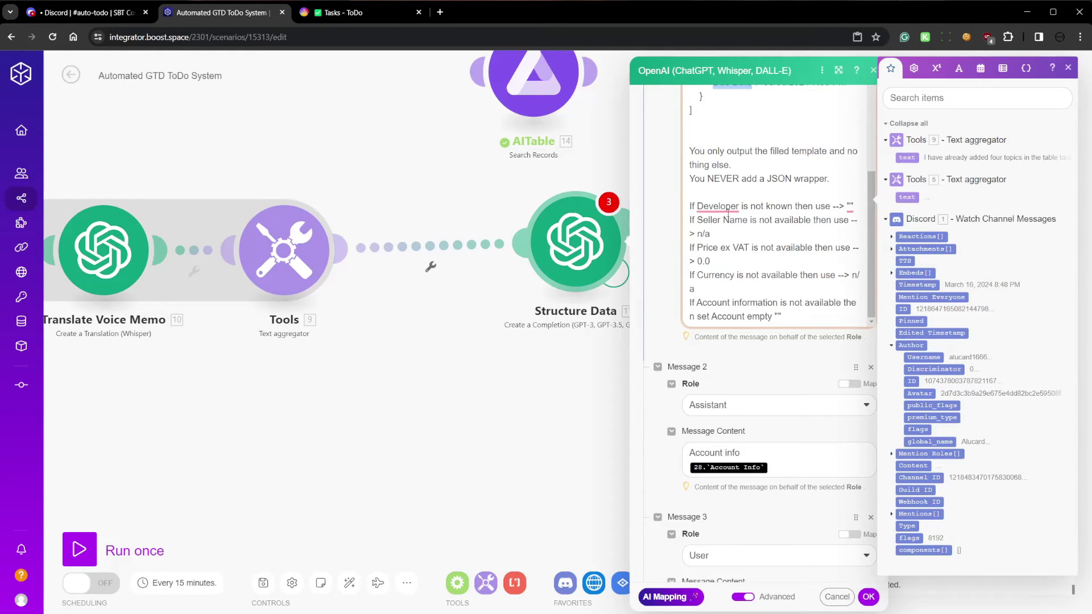
scroll(713, 241, "down", 3)
scroll(725, 357, "up", 4)
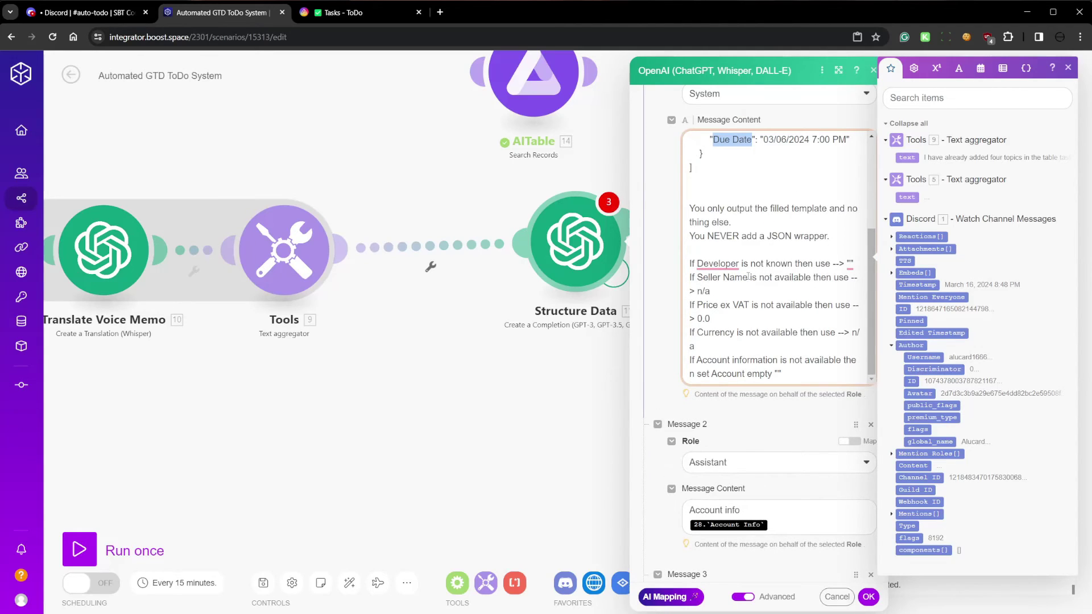
left_click_drag(733, 348, 678, 293)
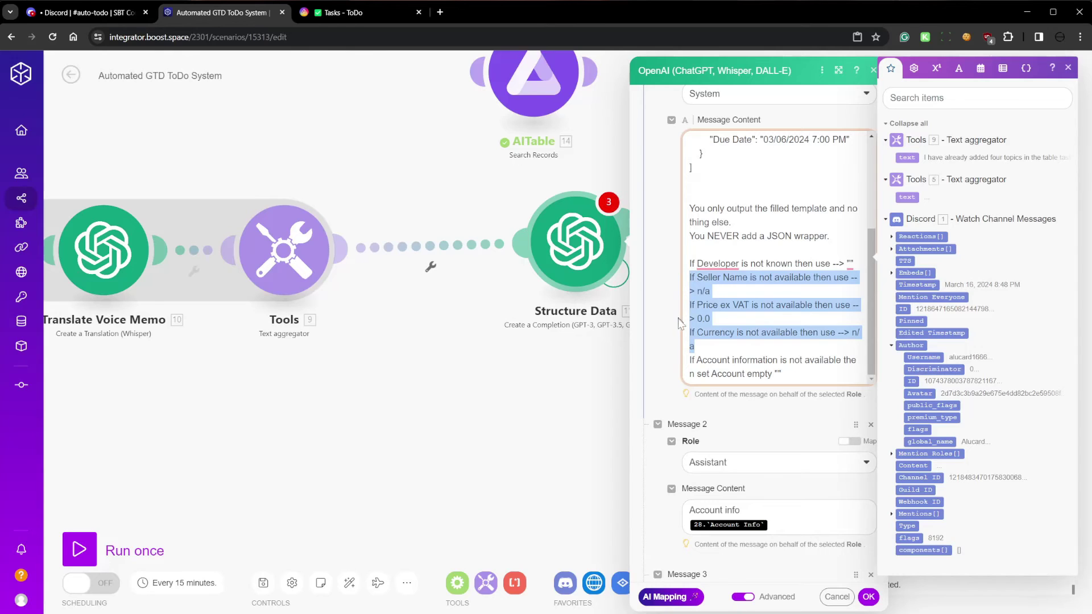
key("BackSpace")
scroll(715, 363, "up", 1)
left_click_drag(779, 359, 696, 360)
key("ctrl+v")
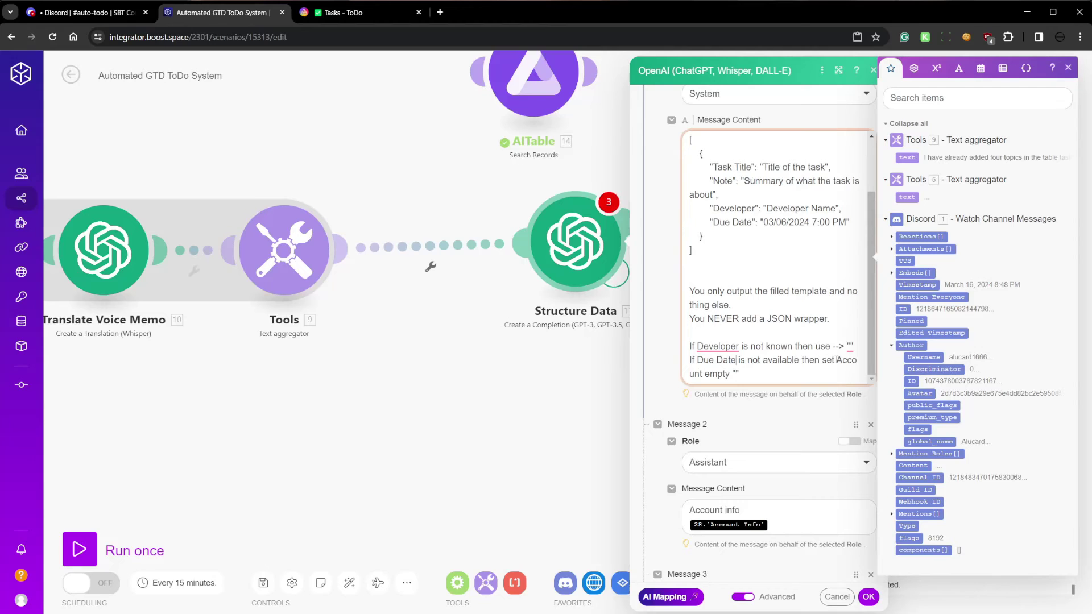
left_click_drag(837, 360, 736, 382)
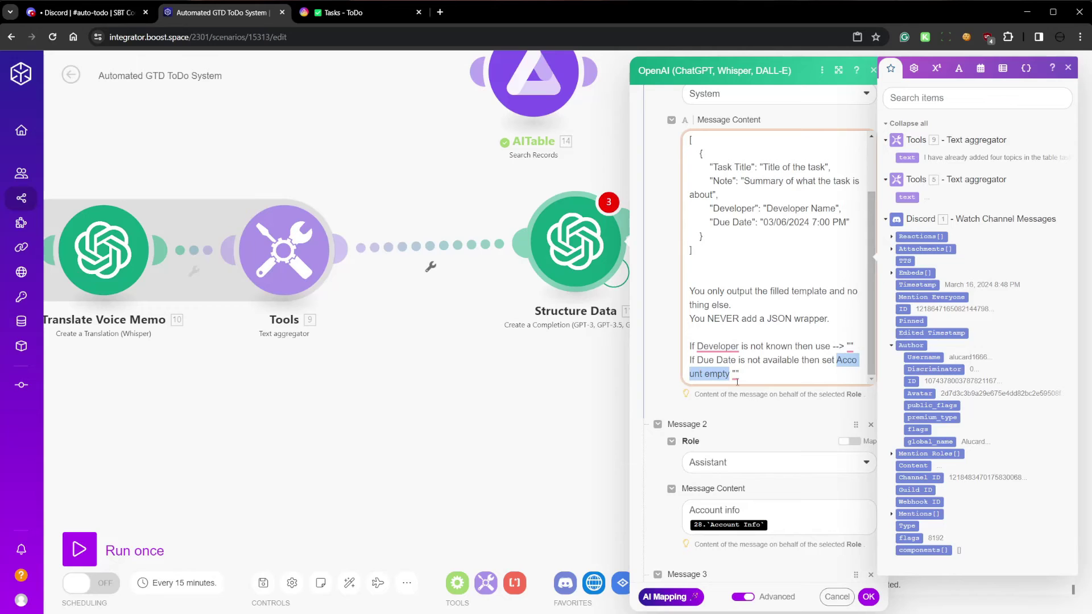
left_click(756, 364)
left_click_drag(835, 360, 703, 372)
type("Due Date")
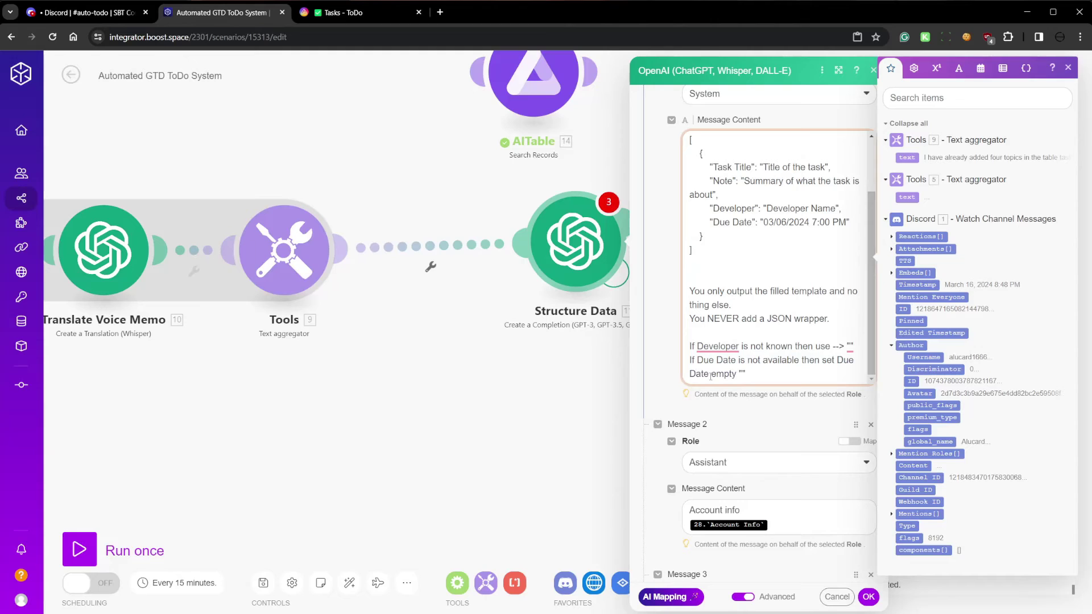
Step: Reword the Developer rule to 'then set Developer empty' and tidy the rule wording and spacing
key("ctrl+shift+Right")
double_click(822, 345)
type("set empty")
double_click(718, 333)
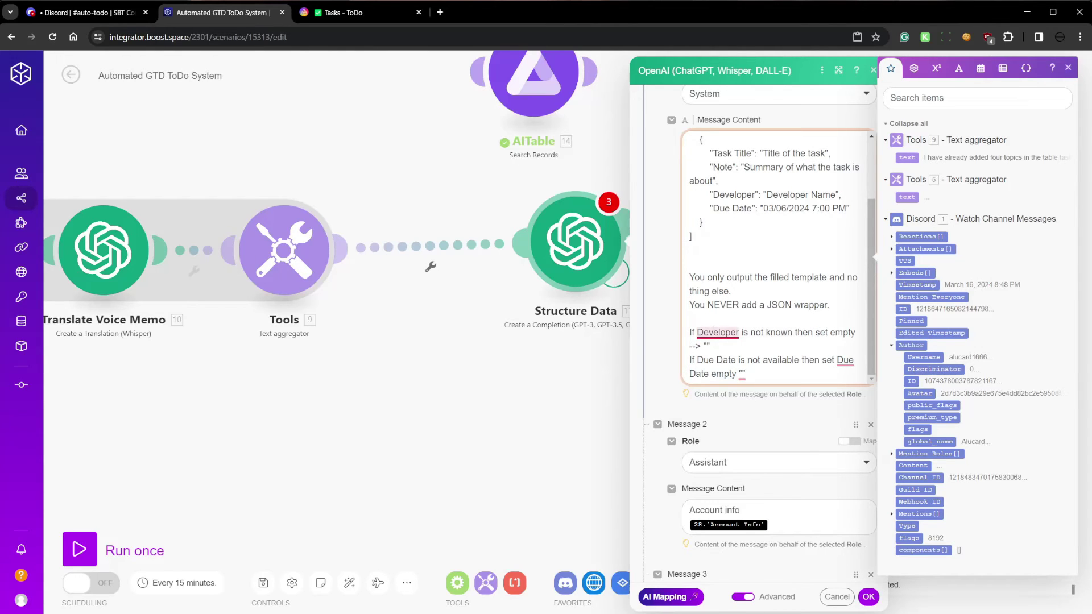
key("ctrl+c")
left_click(831, 333)
key("ctrl+v")
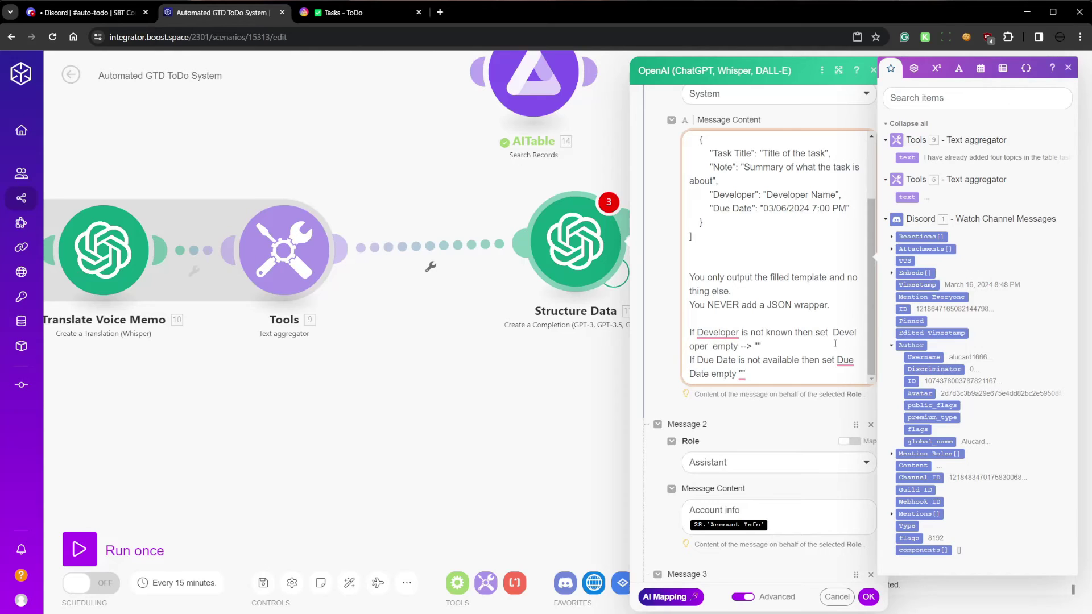
left_click(829, 332)
key("BackSpace")
scroll(757, 287, "up", 1)
left_click_drag(709, 208, 843, 204)
left_click_drag(708, 228, 729, 235)
left_click(735, 243)
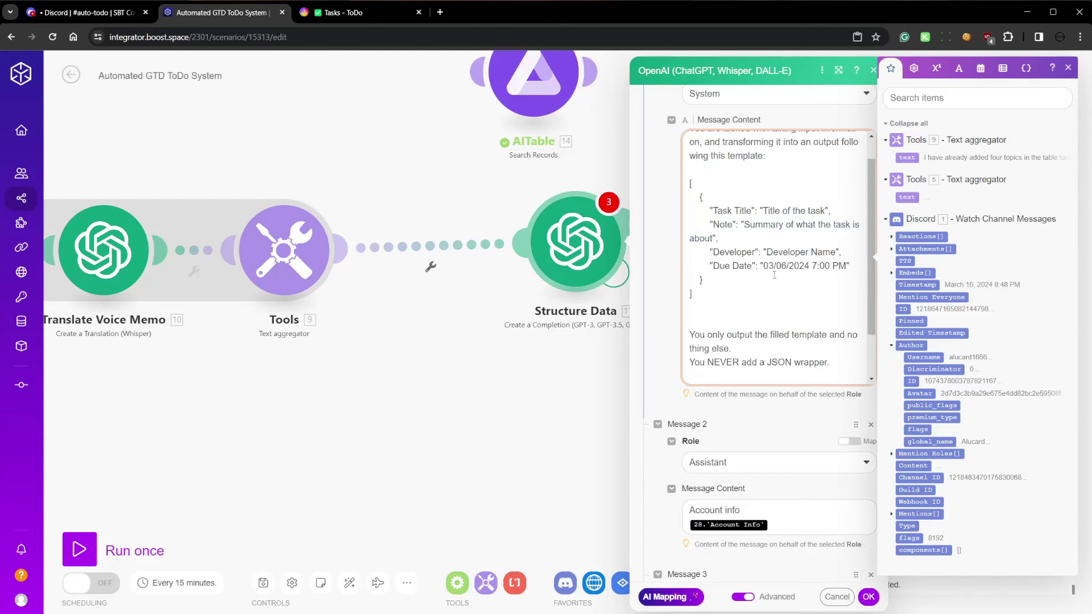
key("ctrl+v")
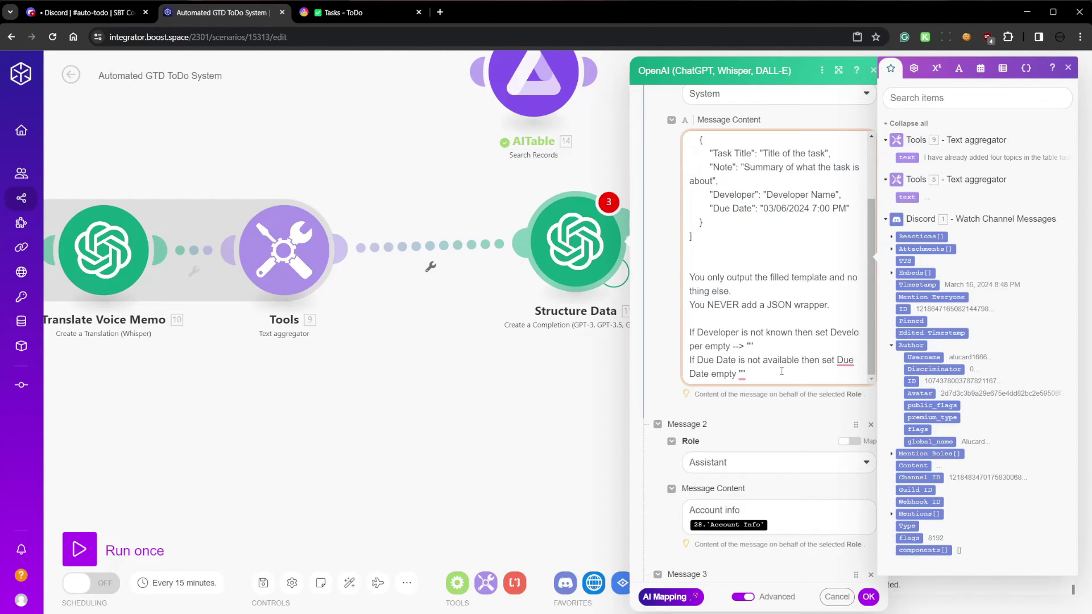
right_click(845, 360)
key("Escape")
scroll(714, 286, "up", 2)
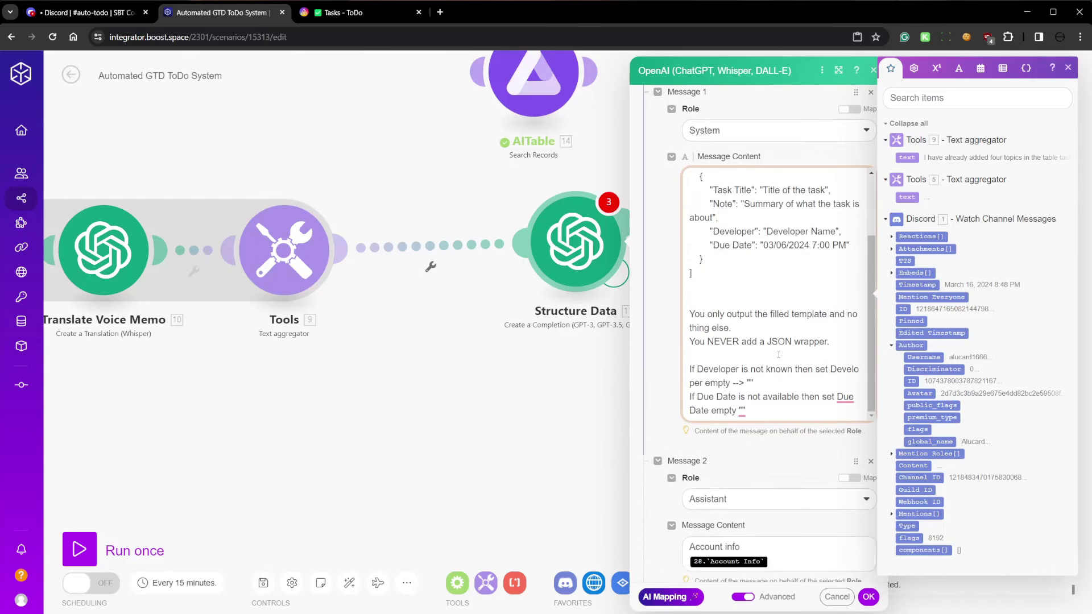
left_click_drag(714, 286, 675, 217)
scroll(679, 227, "down", 1)
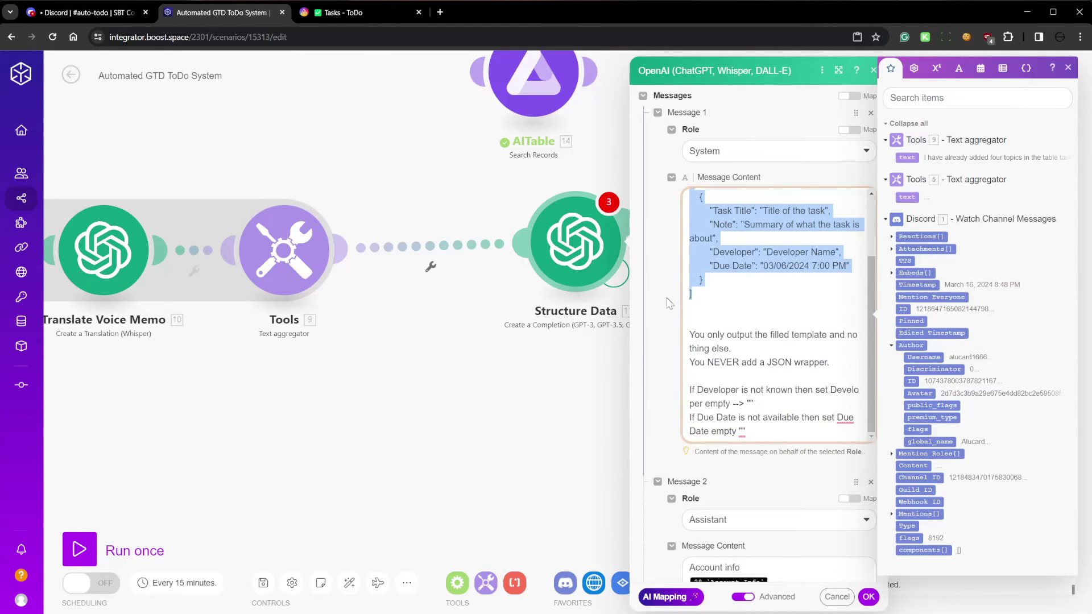
scroll(668, 303, "down", 4)
scroll(733, 293, "down", 2)
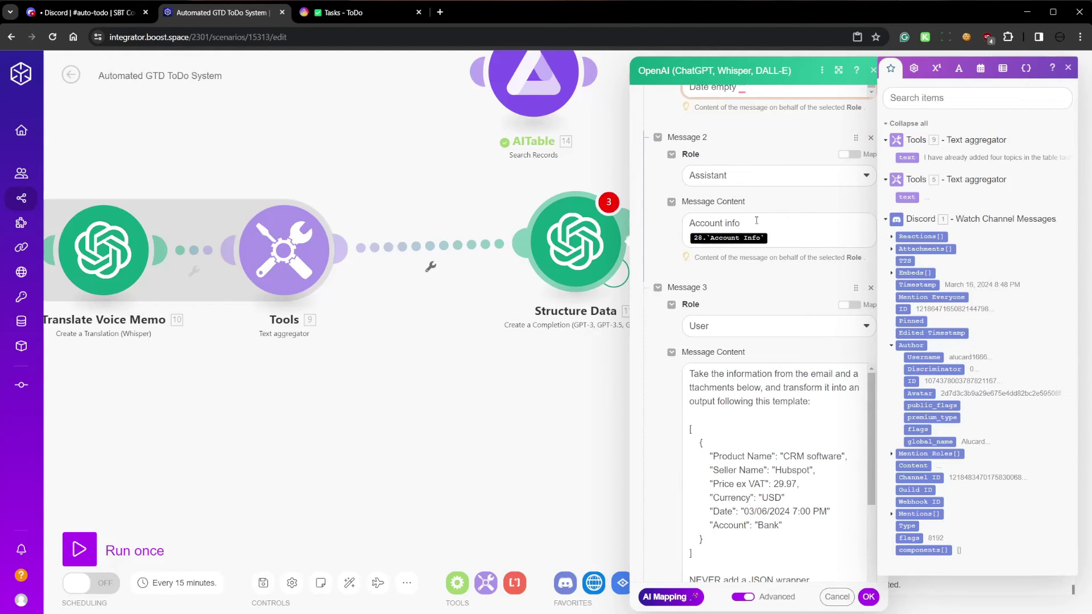
Step: Change the assistant message heading to 'Developer Names' and delete the 28.Account Info mapping
left_click_drag(763, 219, 683, 225)
type("Deve")
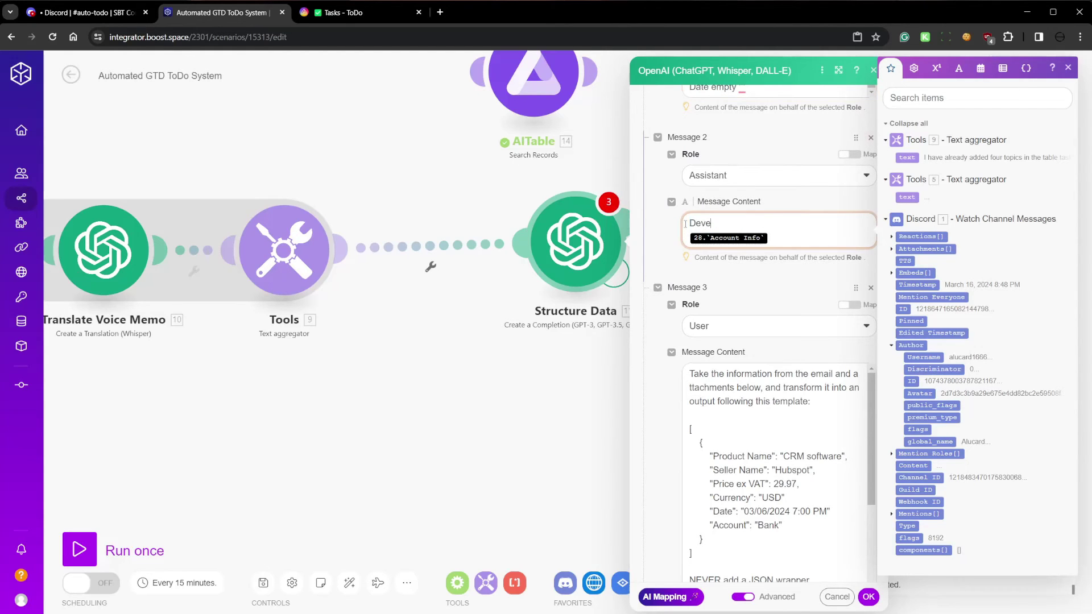
type("loper Names")
key("shift+Down")
key("BackSpace")
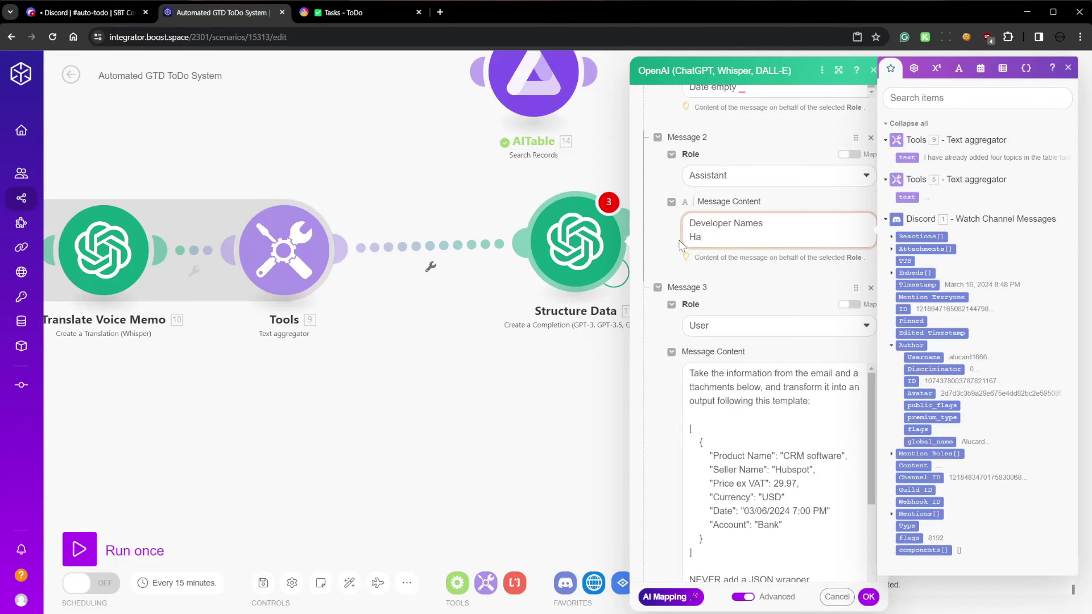
left_click(348, 13)
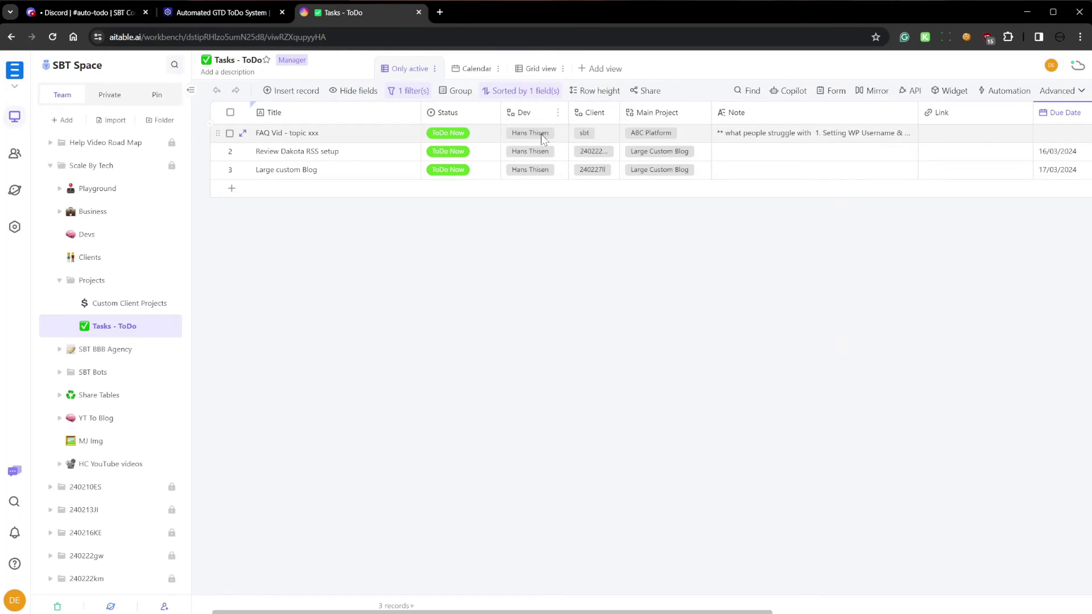
Step: Remove the linked developer from the Large custom Blog task's Dev cell after viewing the developer list
left_click(560, 174)
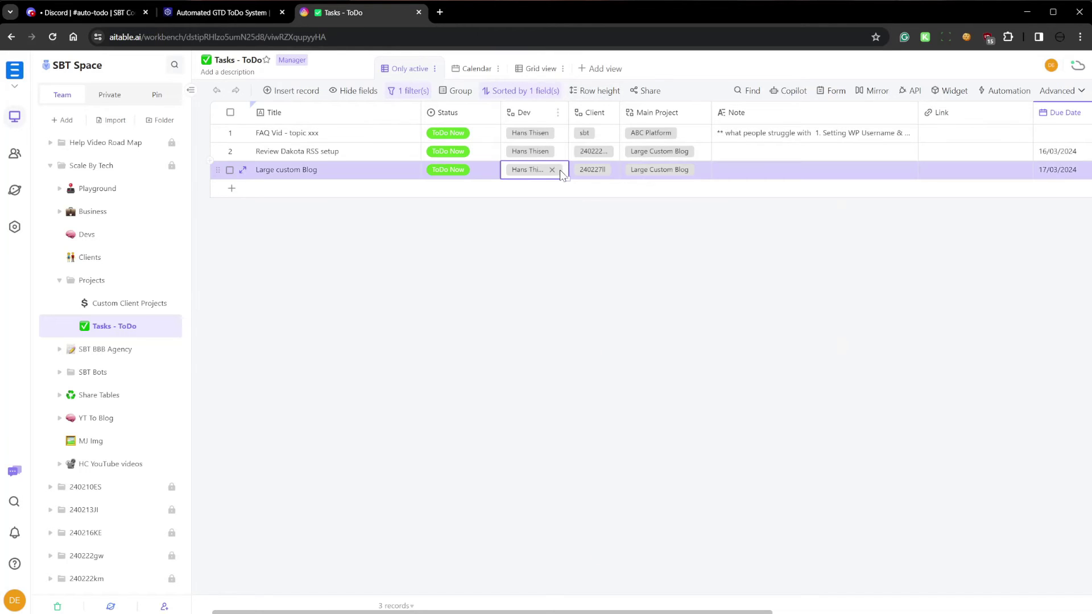
left_click(560, 174)
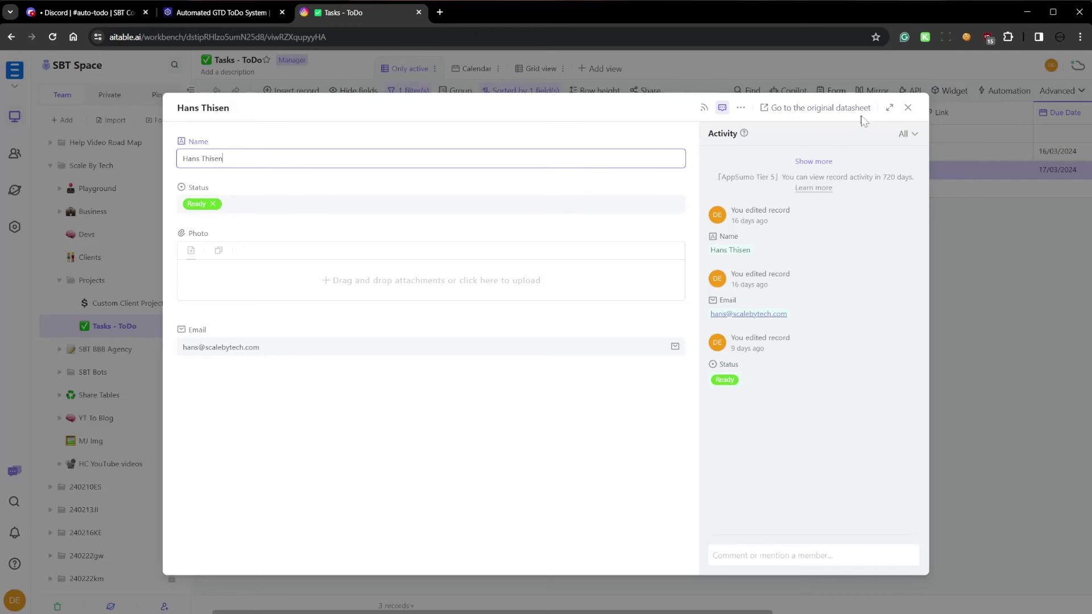
left_click(908, 107)
left_click(552, 169)
left_click(511, 170)
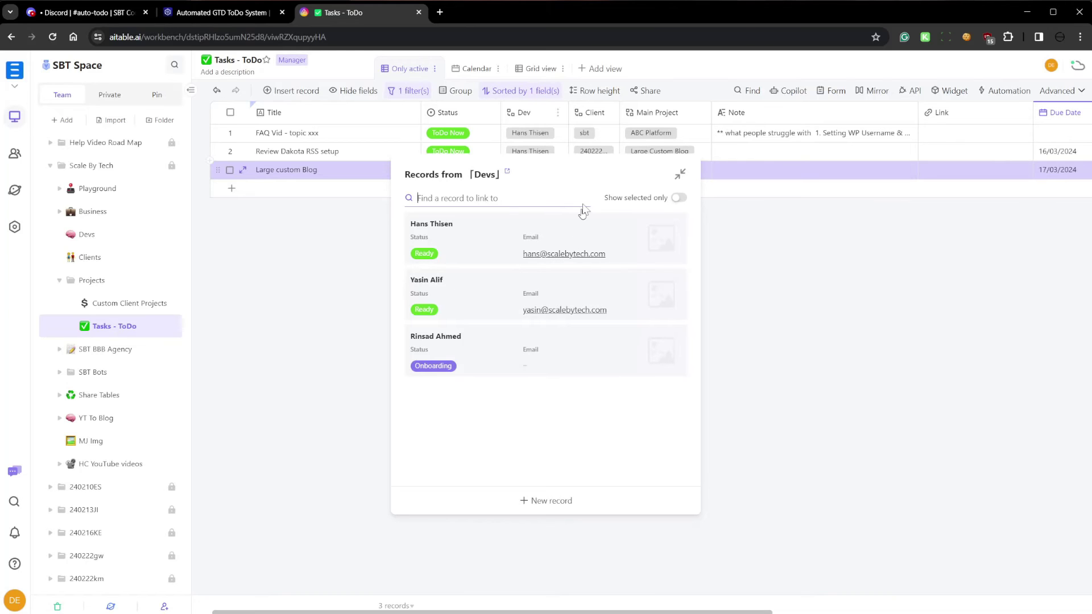
left_click(737, 205)
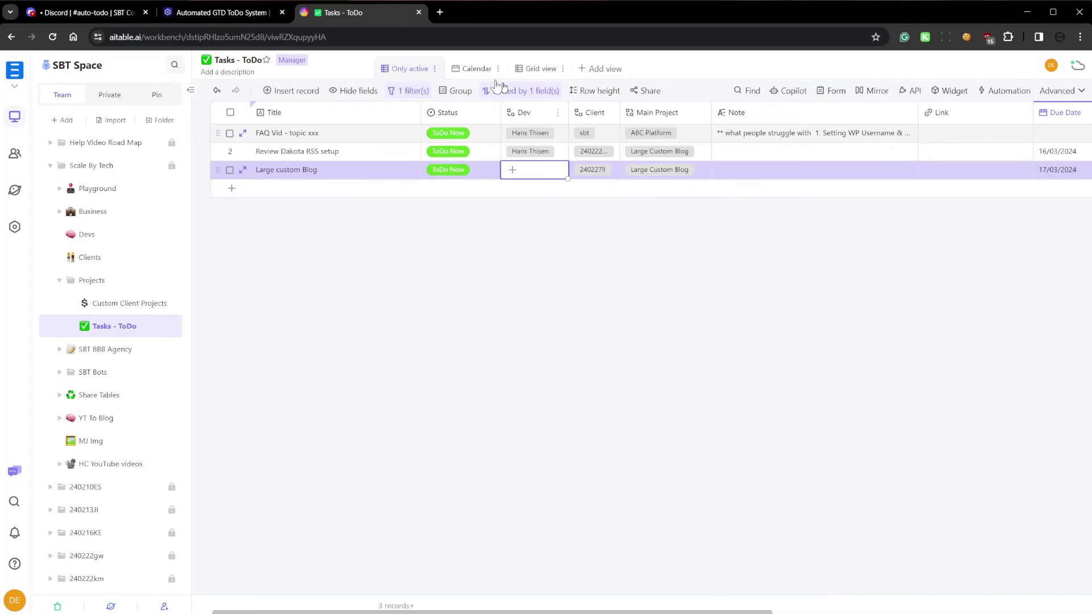
left_click(229, 17)
Step: Type the two developers' names on separate lines under Developer Names
type("Thisen")
key("Return")
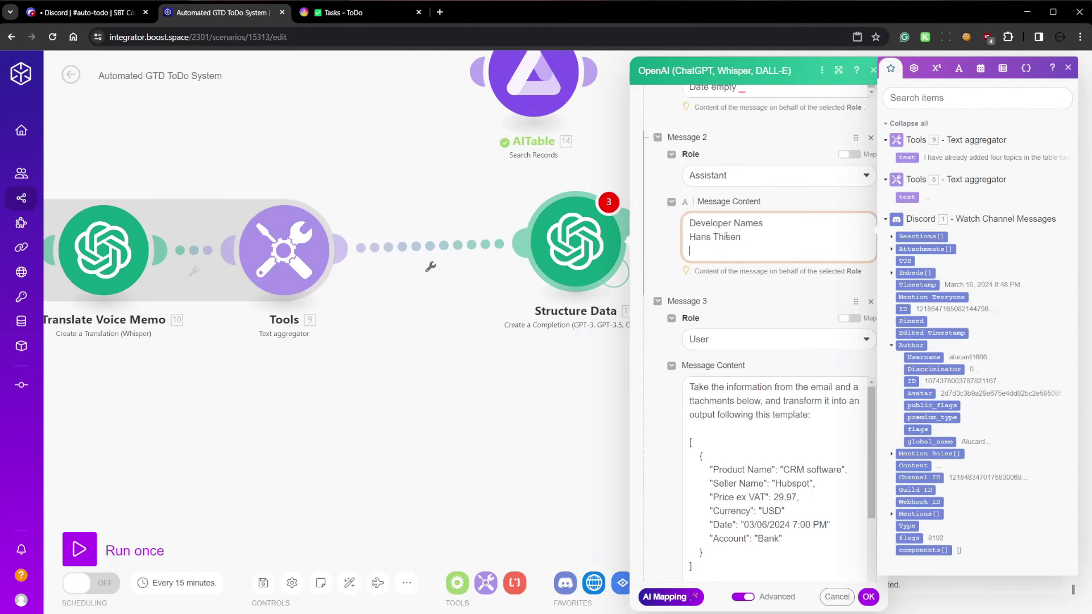
scroll(727, 398, "down", 3)
scroll(728, 512, "up", 3)
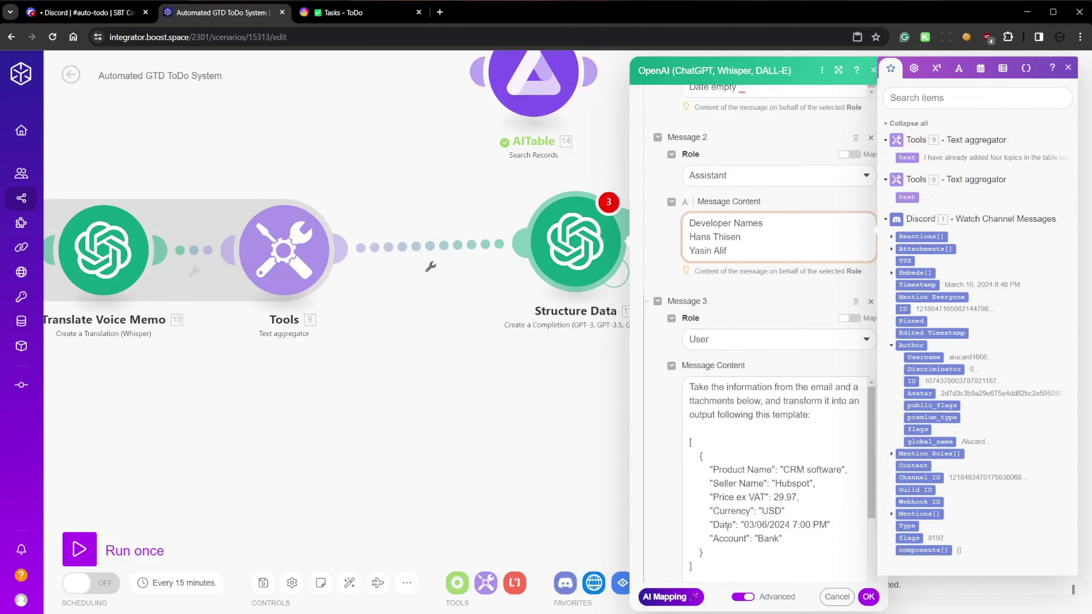
Step: Paste the Task Title, Note, Developer and Due Date template over the user message's old JSON
left_click_drag(709, 566, 676, 444)
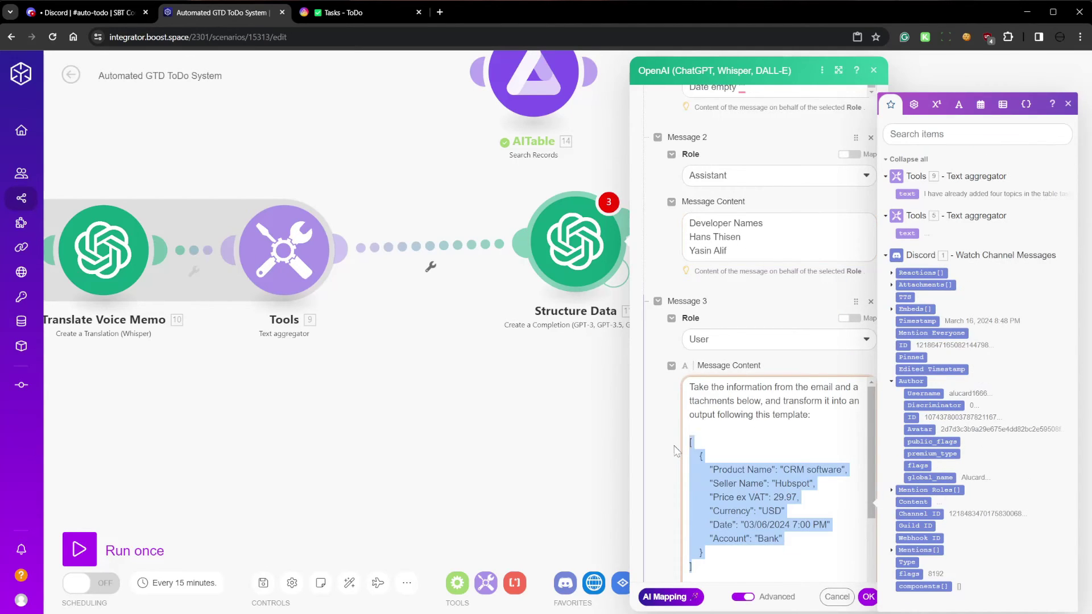
key("ctrl+v")
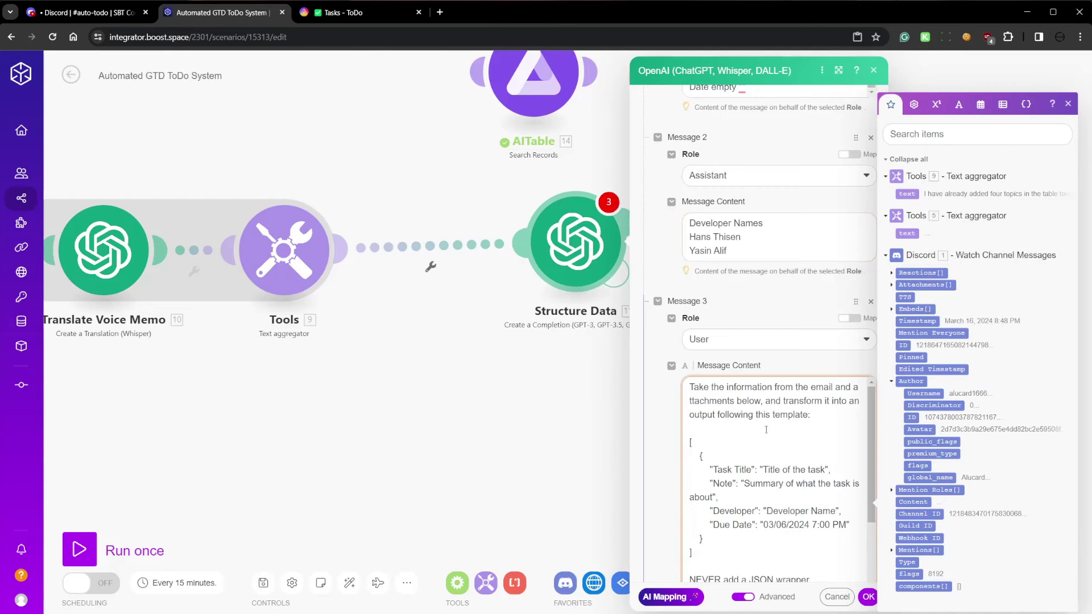
scroll(727, 436, "down", 2)
scroll(728, 436, "up", 2)
scroll(668, 419, "down", 1)
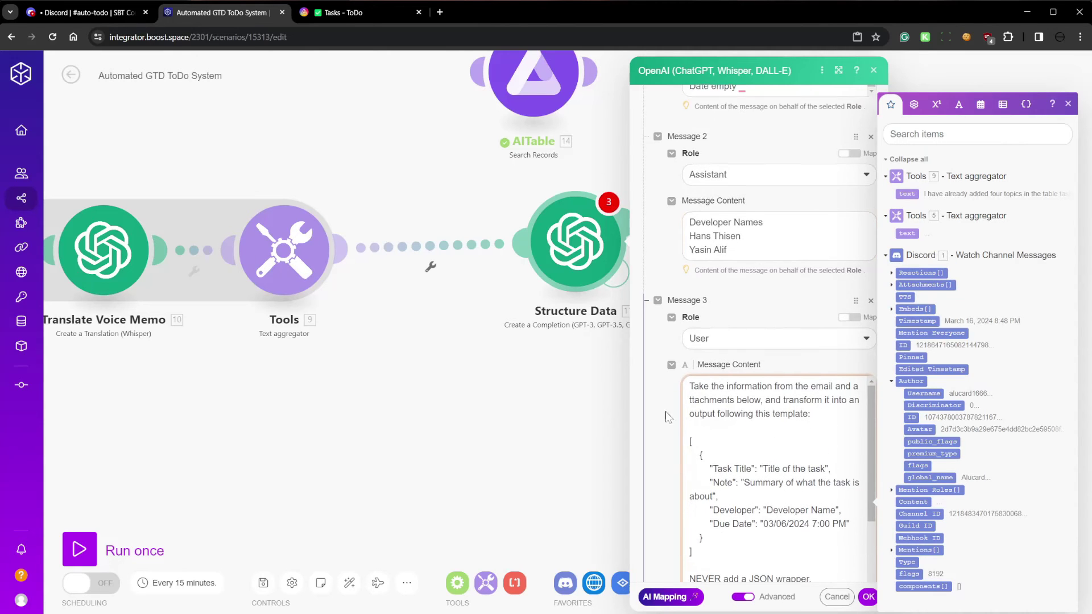
scroll(668, 397, "down", 2)
scroll(719, 283, "up", 5)
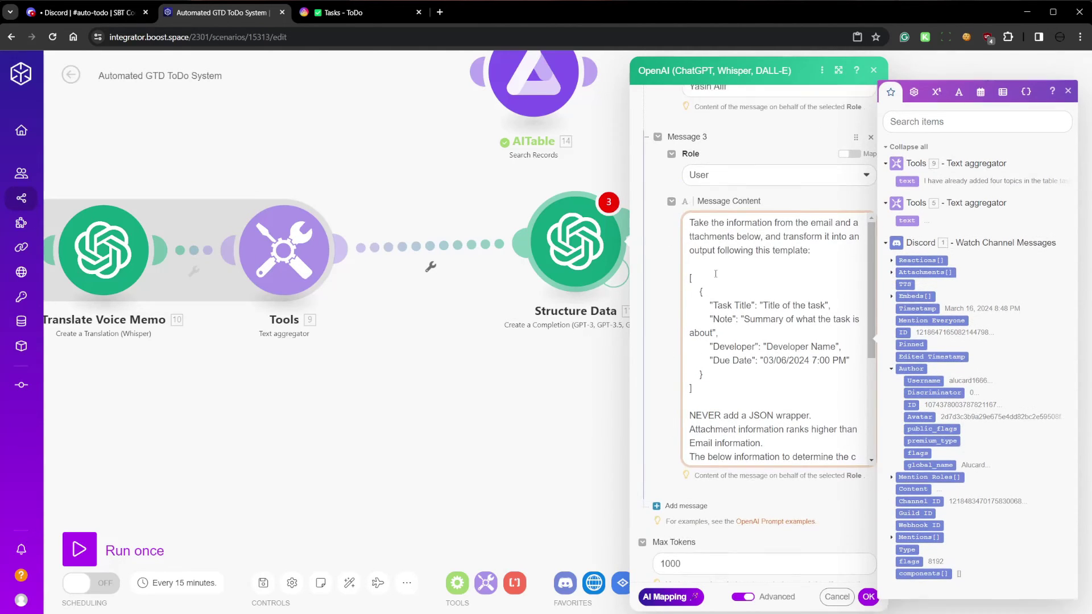
scroll(719, 282, "up", 5)
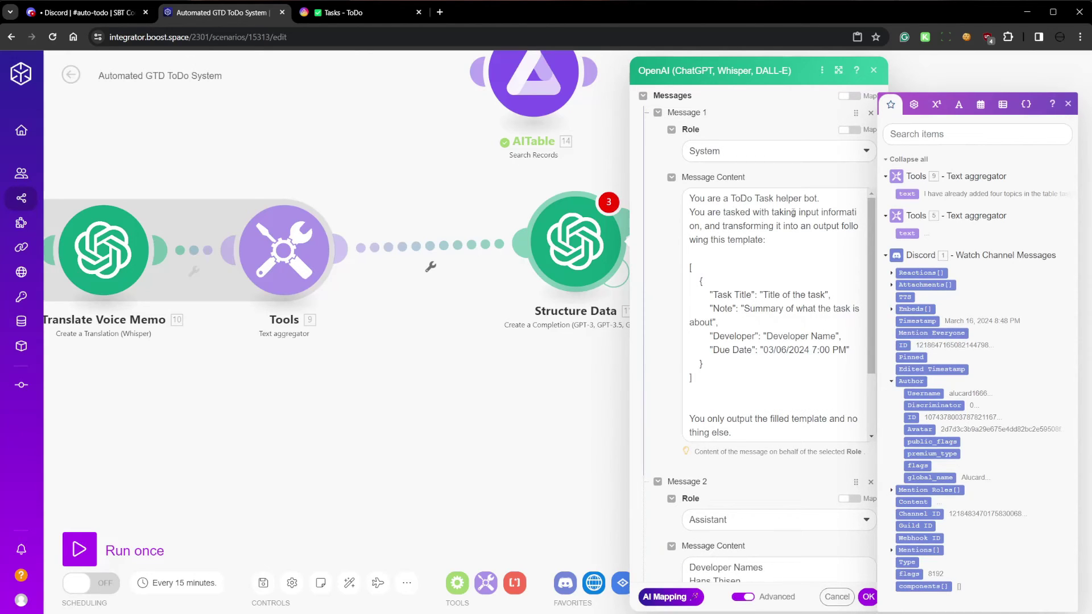
left_click_drag(798, 211, 793, 240)
key("ctrl+c")
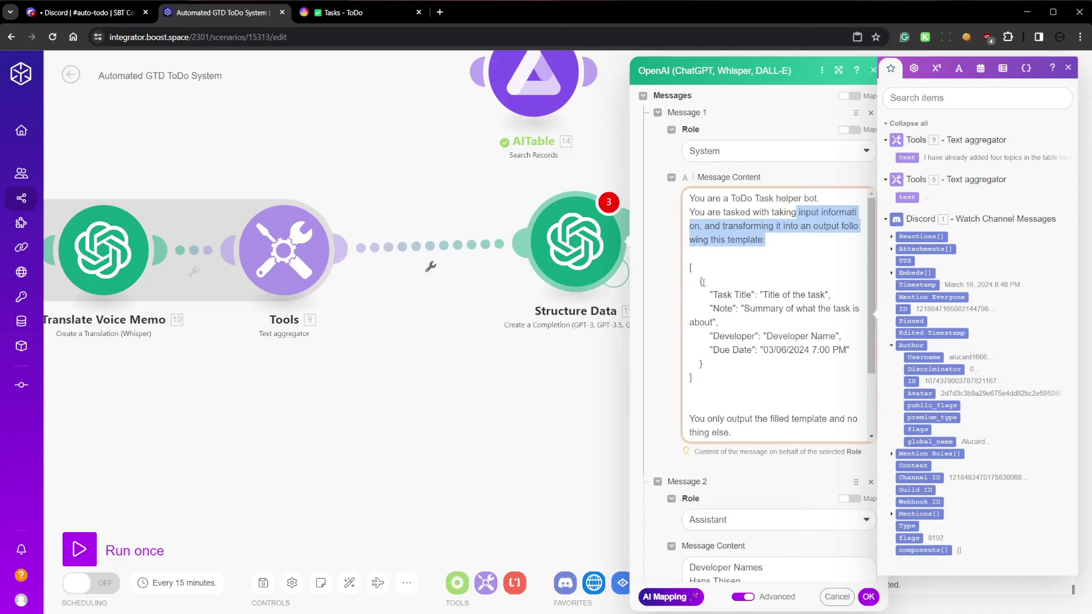
scroll(702, 282, "down", 7)
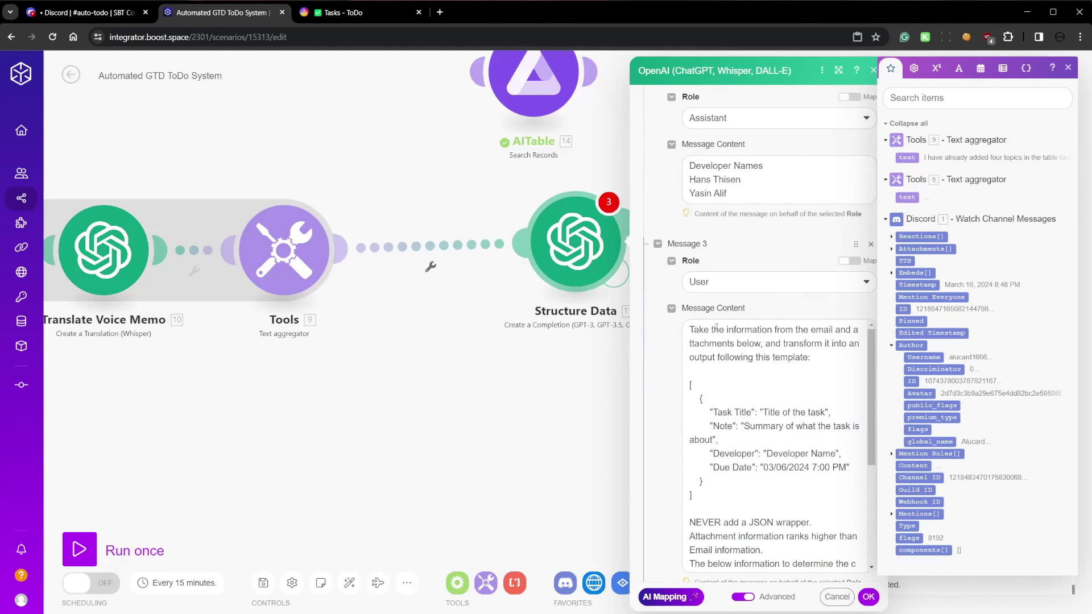
Step: Replace the email-specific wording in the user message with the pasted 'input information' phrasing
left_click_drag(726, 328, 806, 365)
key("ctrl+v")
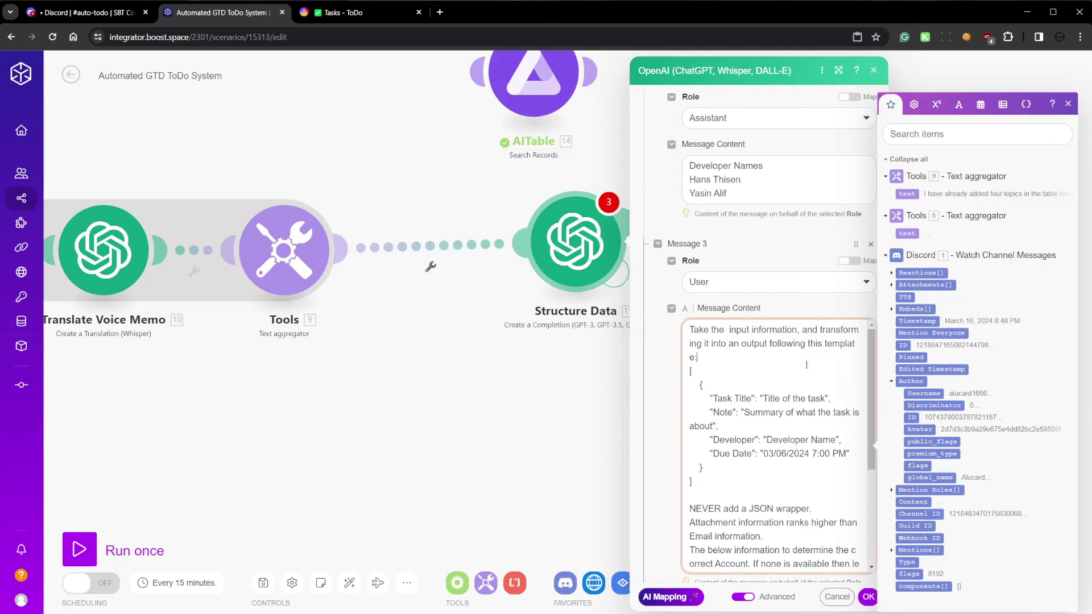
key("BackSpace")
scroll(720, 356, "down", 3)
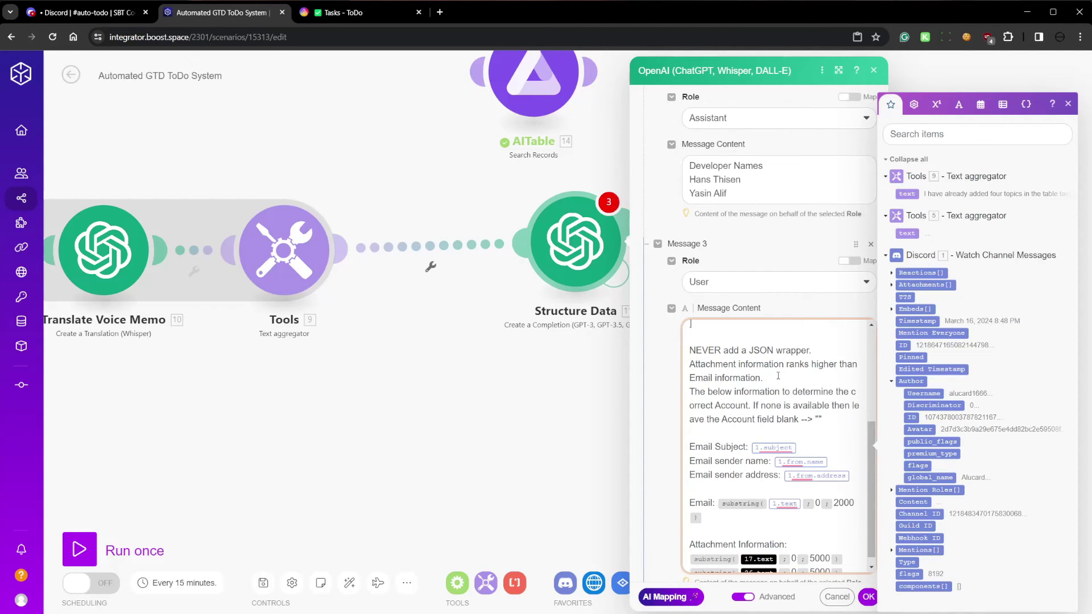
Step: Delete the sentence that ranks attachments above the email
left_click_drag(778, 378, 689, 364)
key("BackSpace")
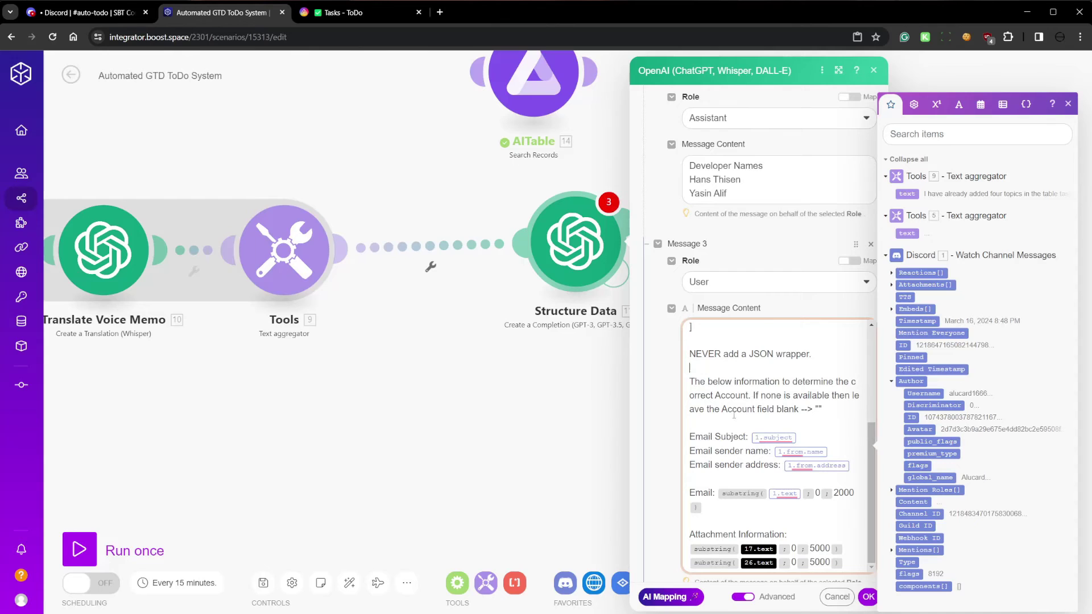
scroll(733, 415, "down", 1)
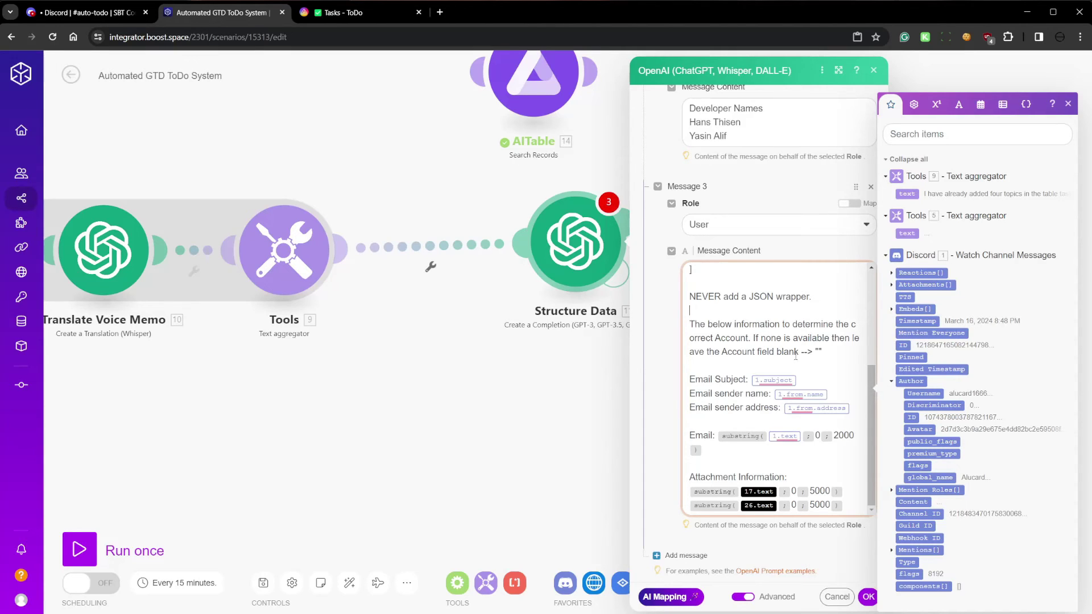
scroll(782, 354, "up", 2)
scroll(801, 370, "down", 1)
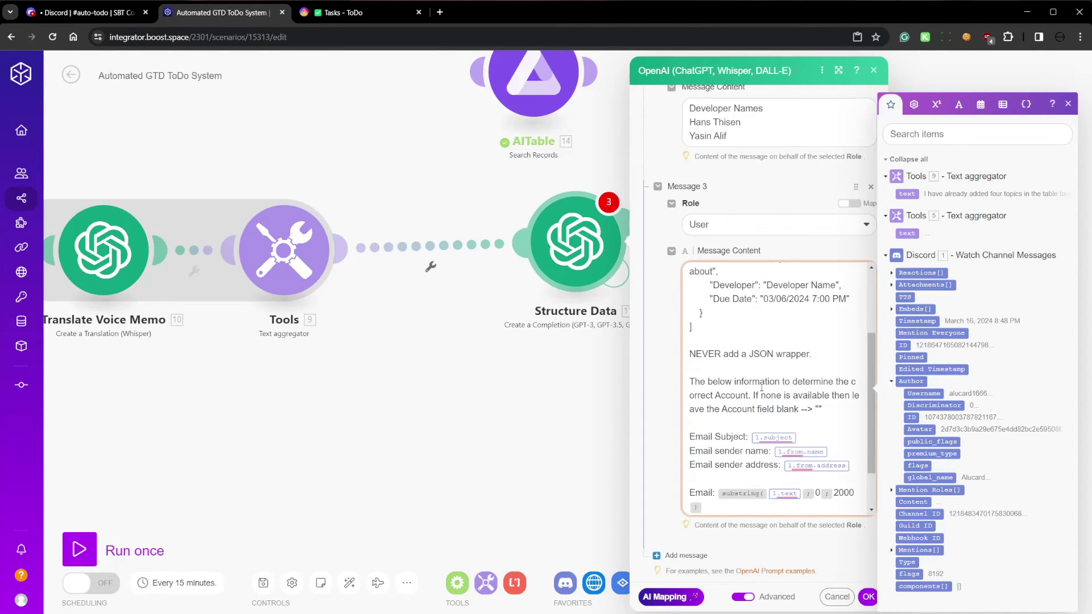
Step: Replace both occurrences of 'Account' in the user message with 'Developer'
double_click(746, 396)
type("Developer")
key("Delete")
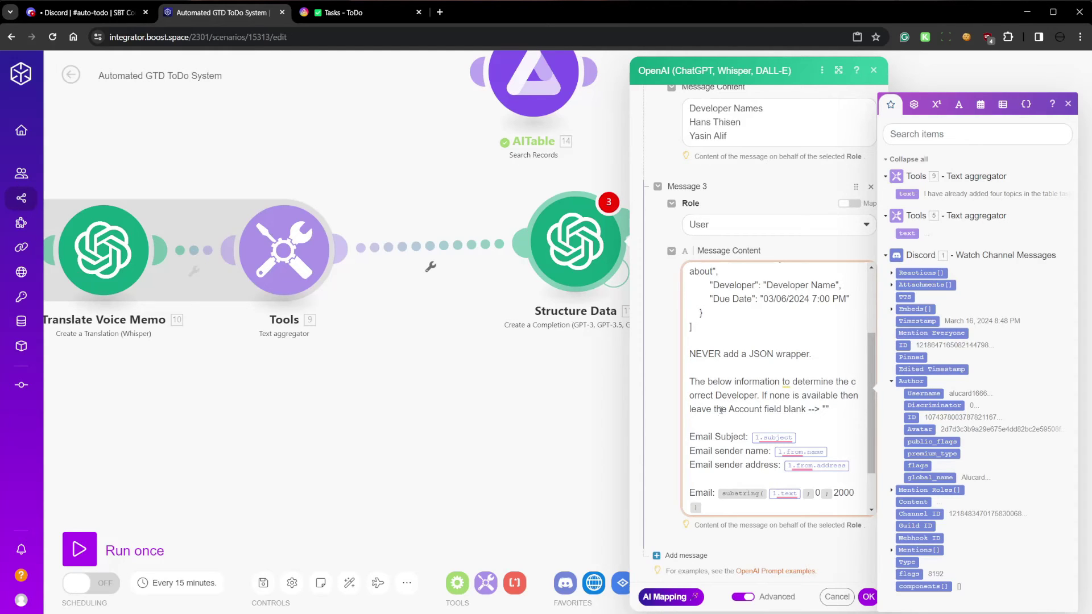
double_click(745, 409)
key("ctrl+v")
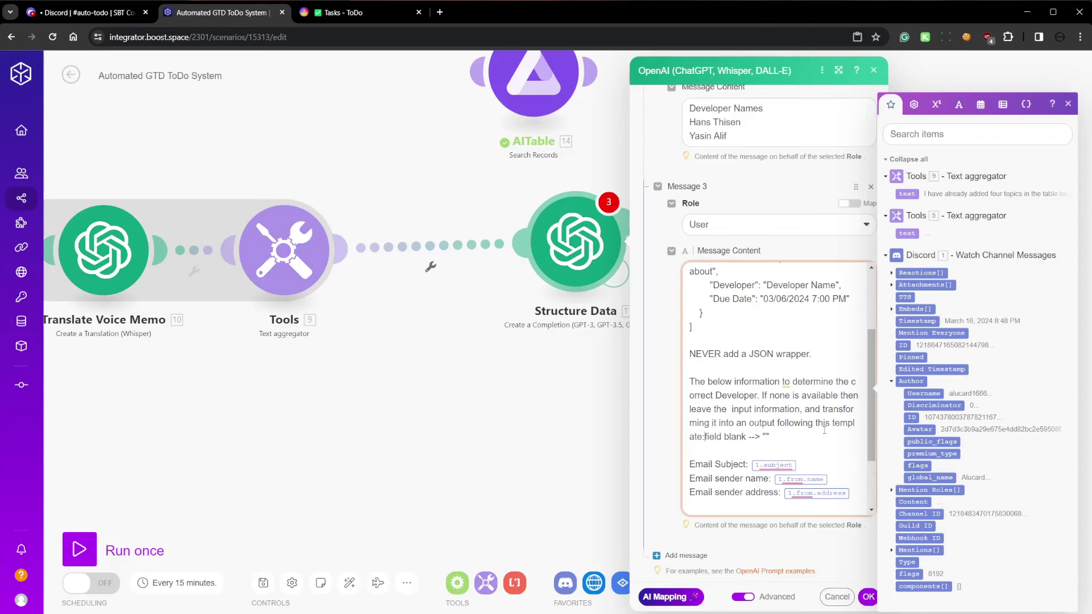
key("ctrl+z")
double_click(745, 410)
type("Developer")
type("r")
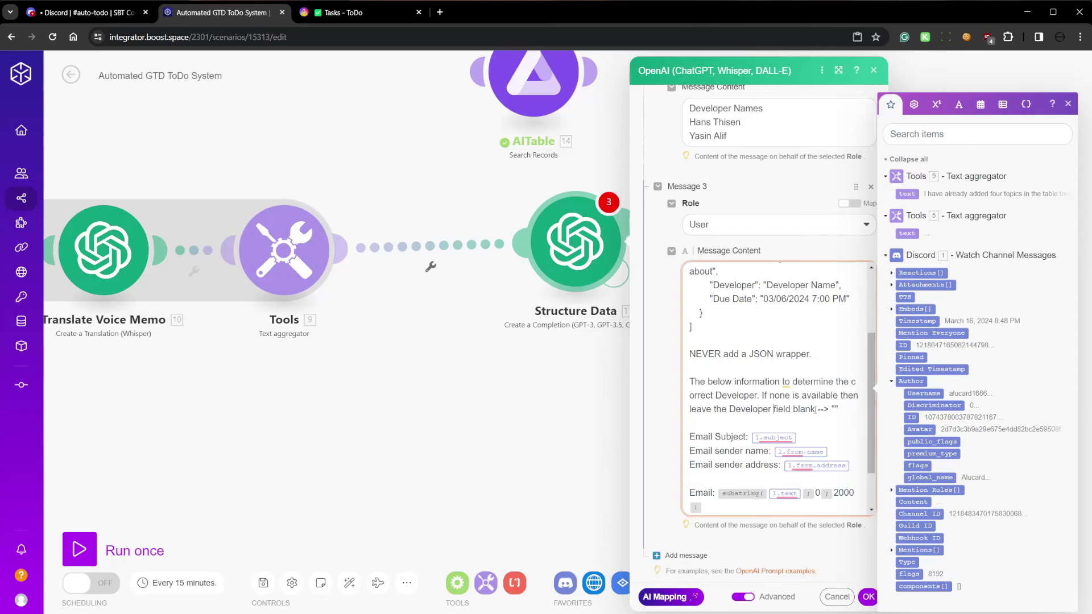
Step: Delete the Email Subject and attachment mapping block and add a 'Task Information=' line
scroll(813, 409, "down", 1)
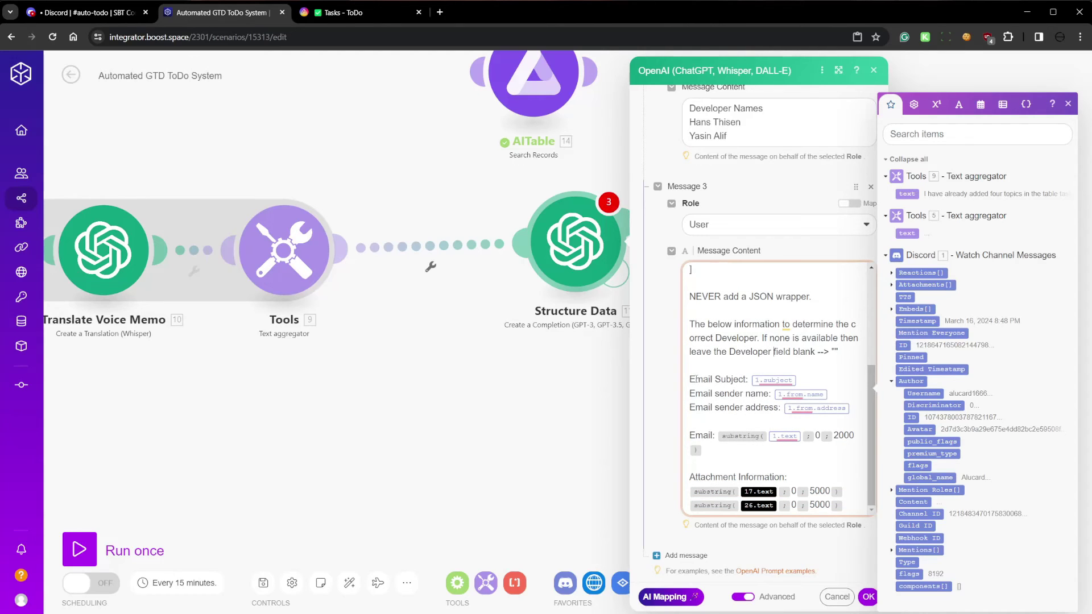
left_click_drag(692, 378, 853, 503)
key("BackSpace")
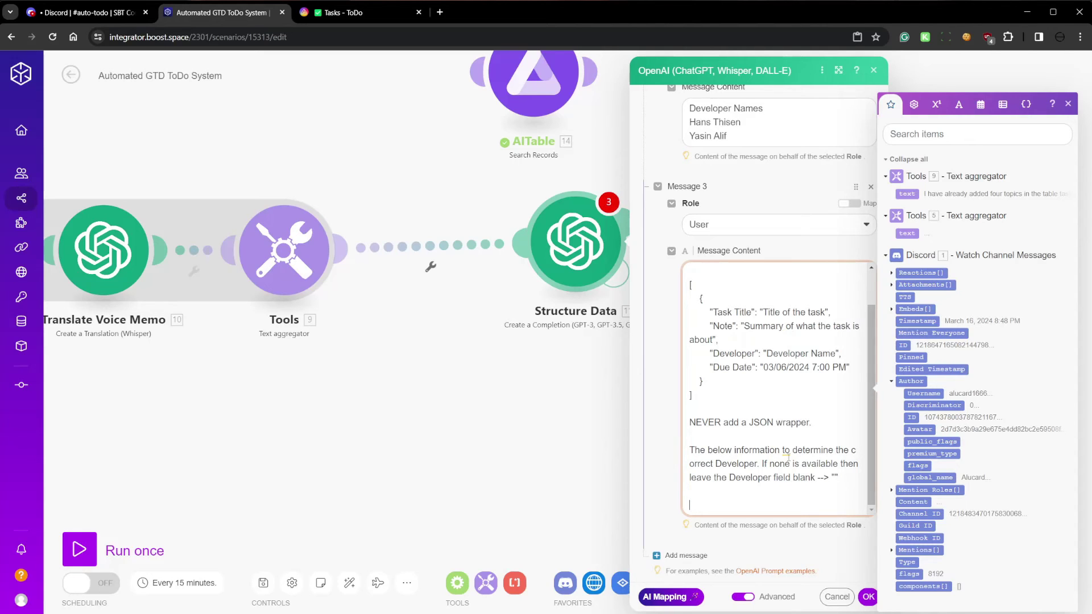
type("Written By")
key("BackSpace")
key("BackSpace")
key("BackSpace")
key("BackSpace")
key("BackSpace")
key("BackSpace")
key("BackSpace")
key("BackSpace")
key("BackSpace")
key("BackSpace")
key("BackSpace")
key("Return")
type("Task Information=")
key("Return")
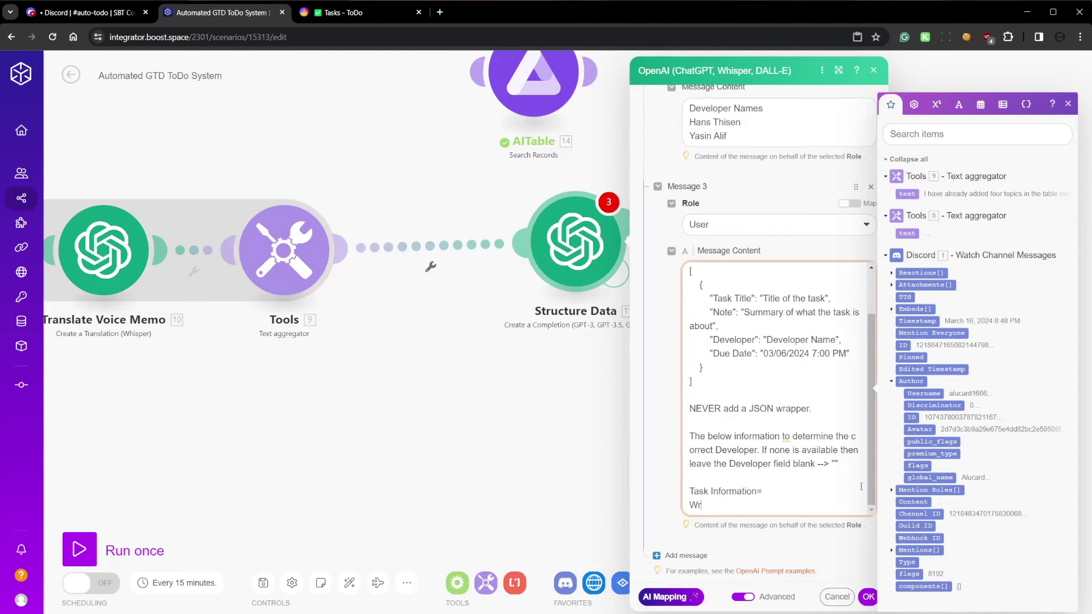
Step: Add a 'Written by' line mapped to the message author's global name
type("Written by:")
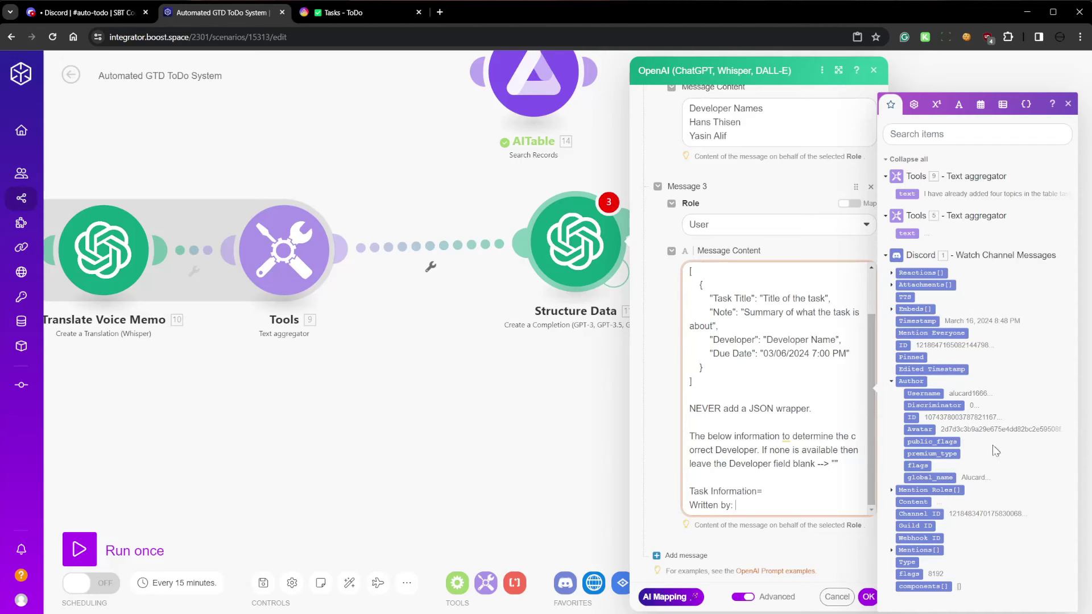
left_click_drag(943, 479, 828, 498)
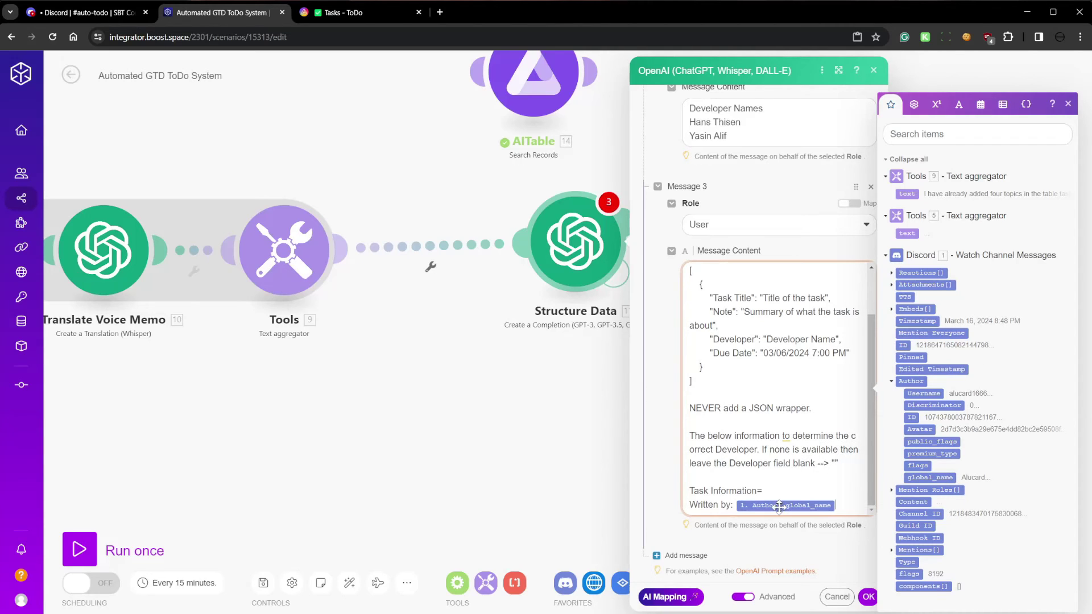
key("Return")
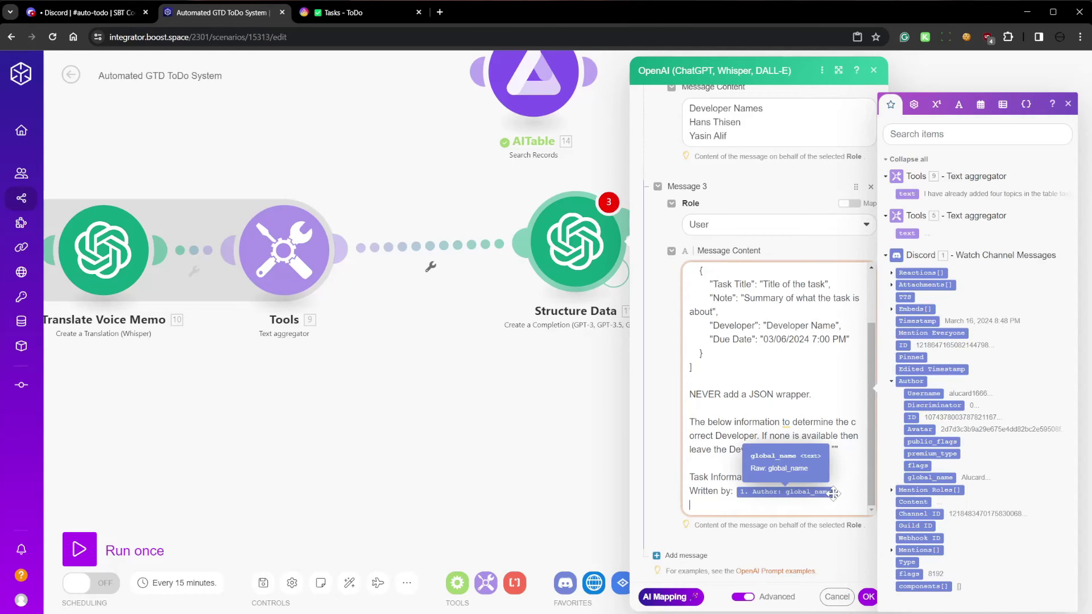
Step: Add a 'Task:' line mapping 1. Content, 5. text and 9. text on separate lines, then save
type("Task:")
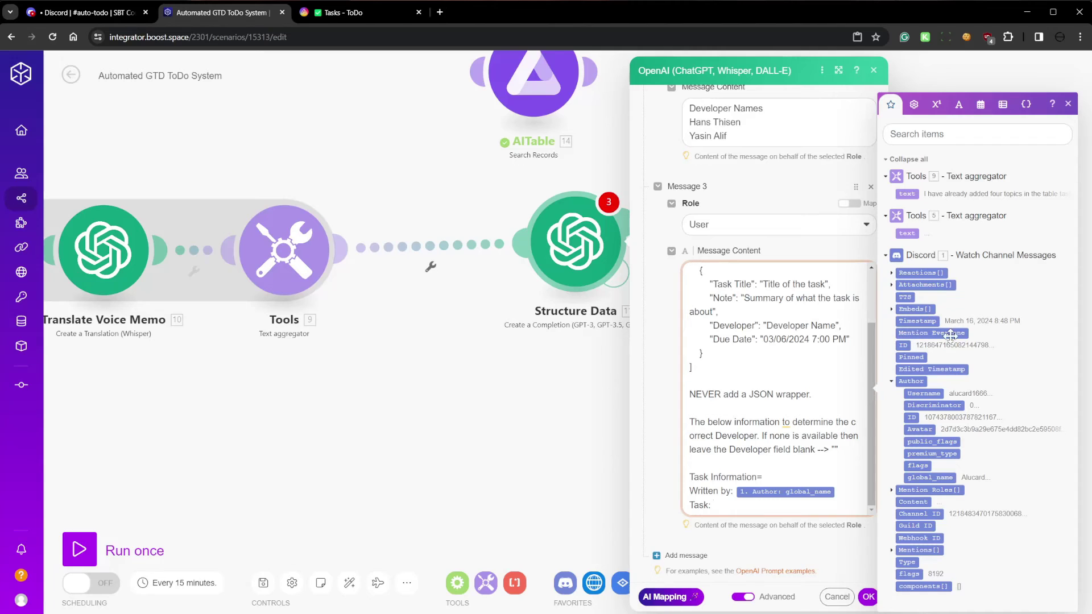
left_click(921, 500)
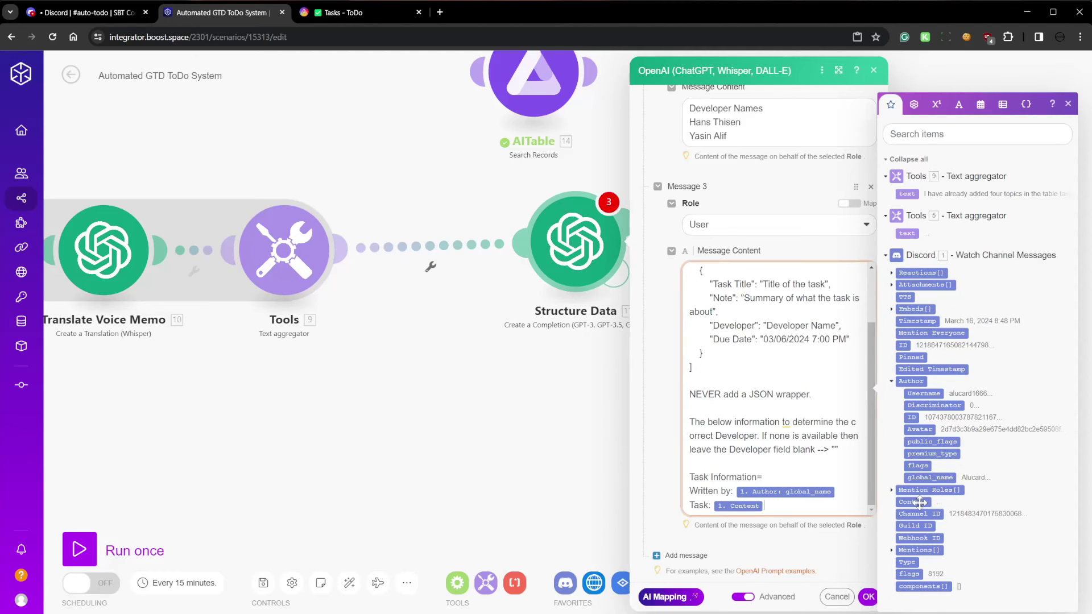
left_click(715, 504)
key("Return")
left_click(762, 505)
key("Return")
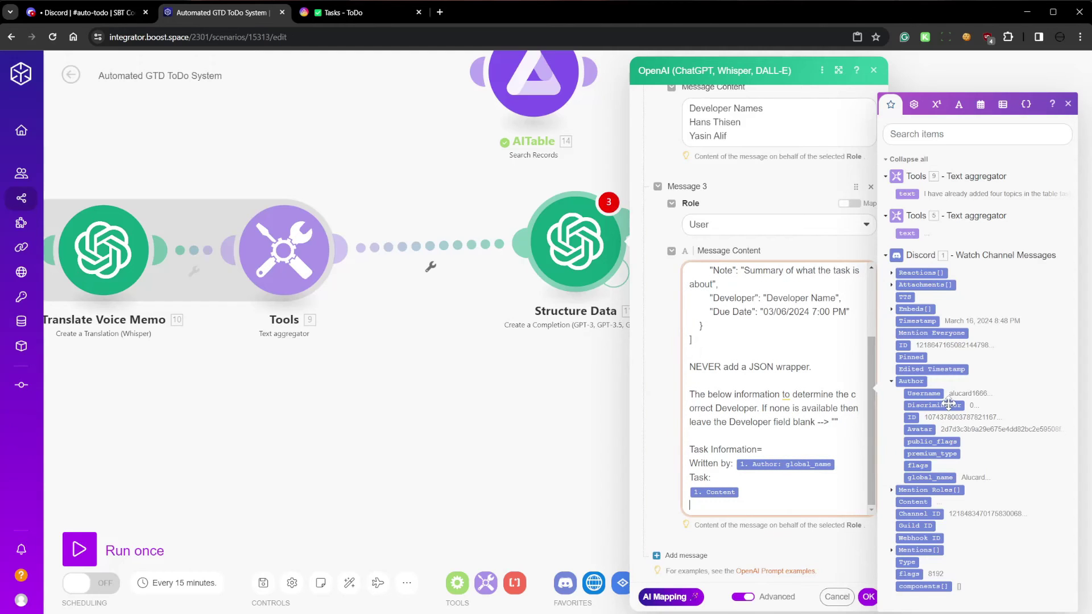
left_click(906, 233)
key("Return")
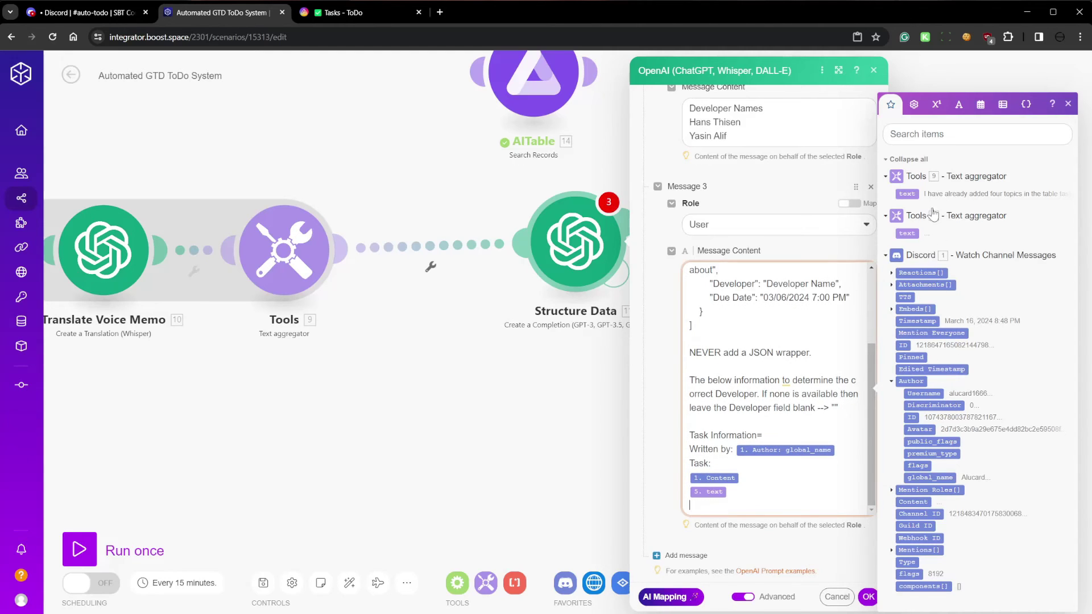
left_click(907, 193)
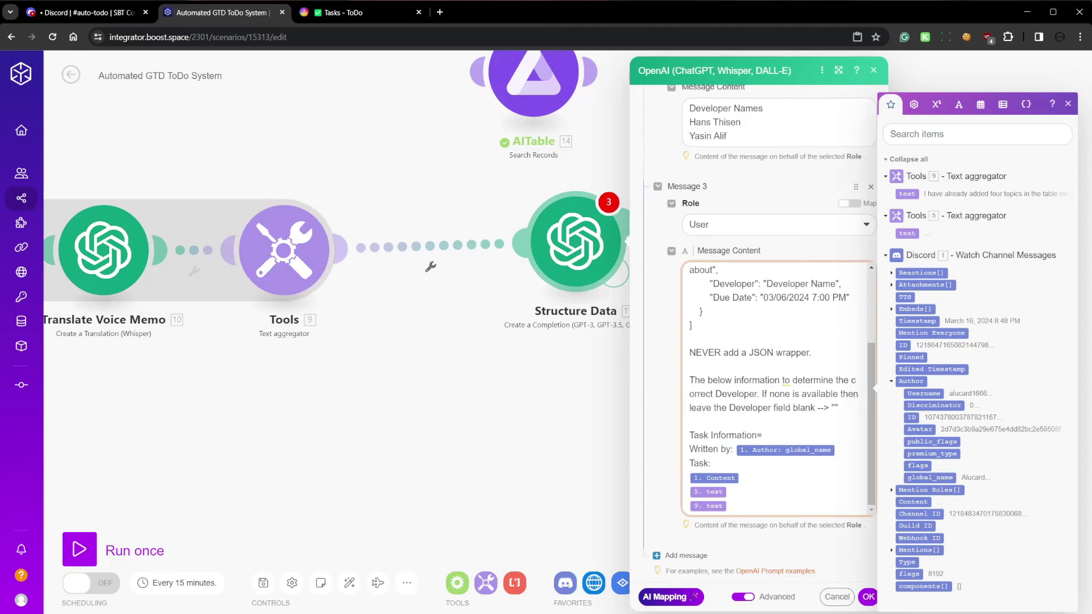
left_click(868, 597)
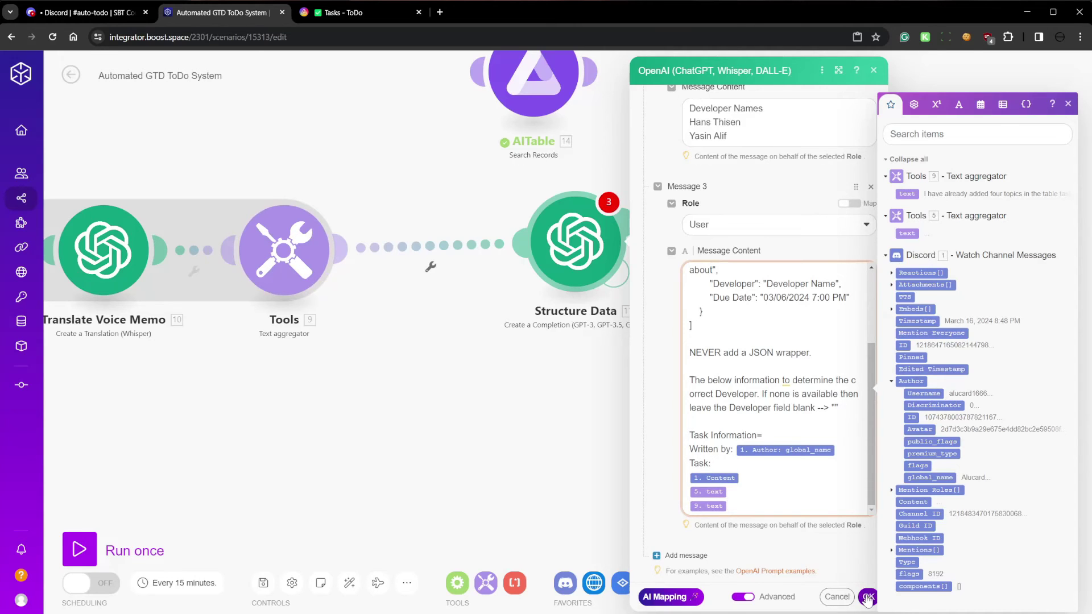
left_click(822, 254)
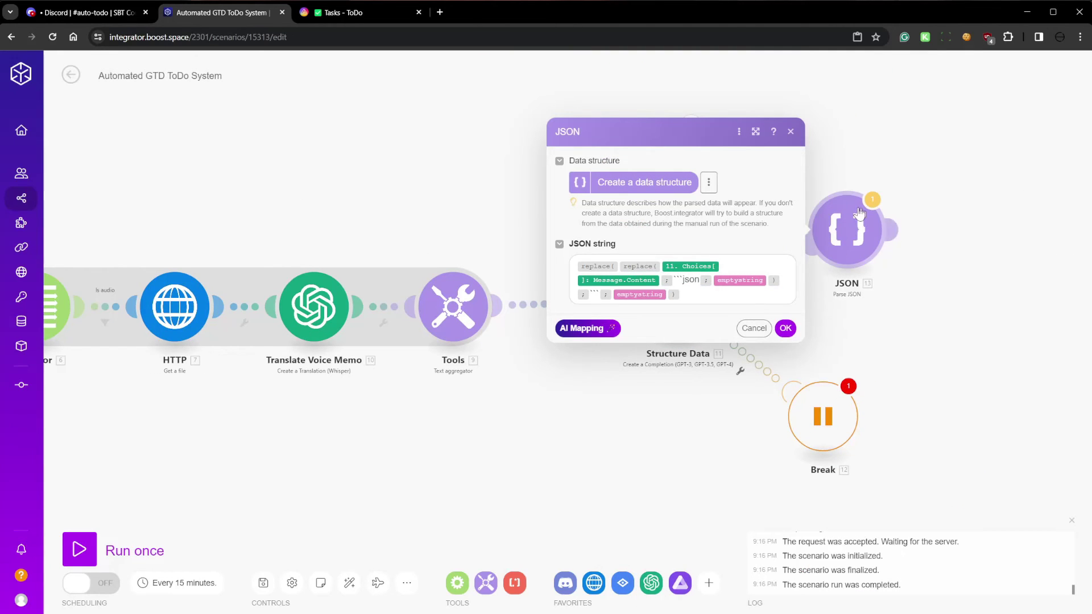
left_click(948, 356)
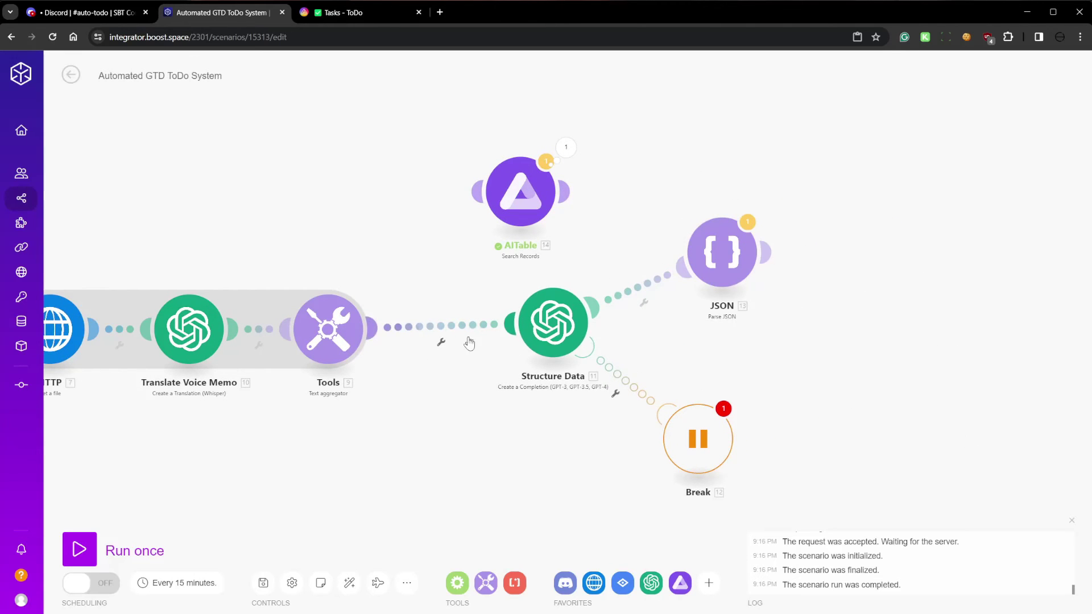
left_click(717, 256)
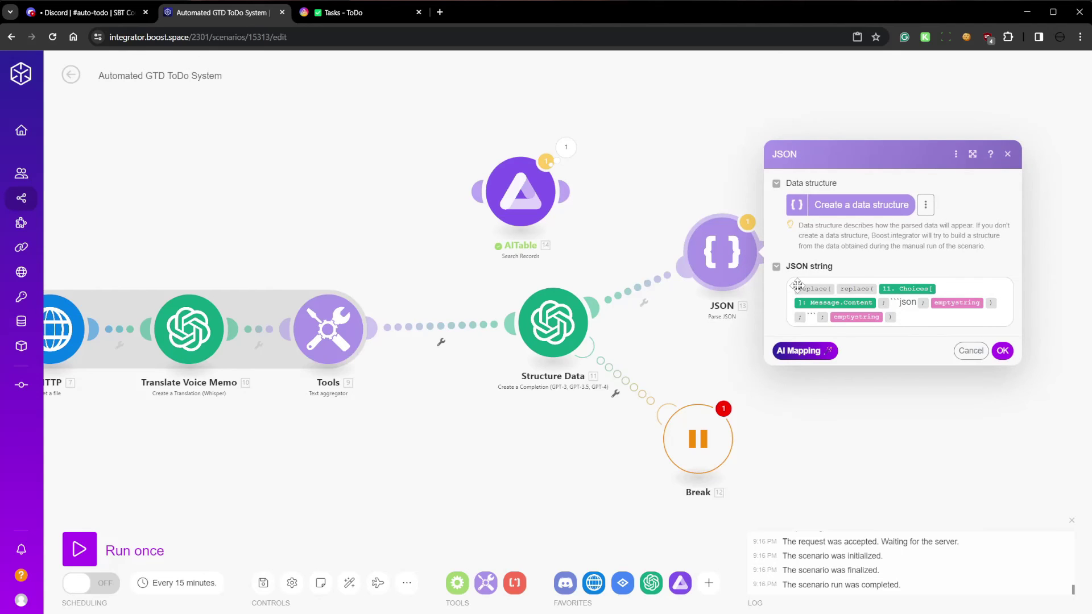
left_click_drag(796, 288, 916, 320)
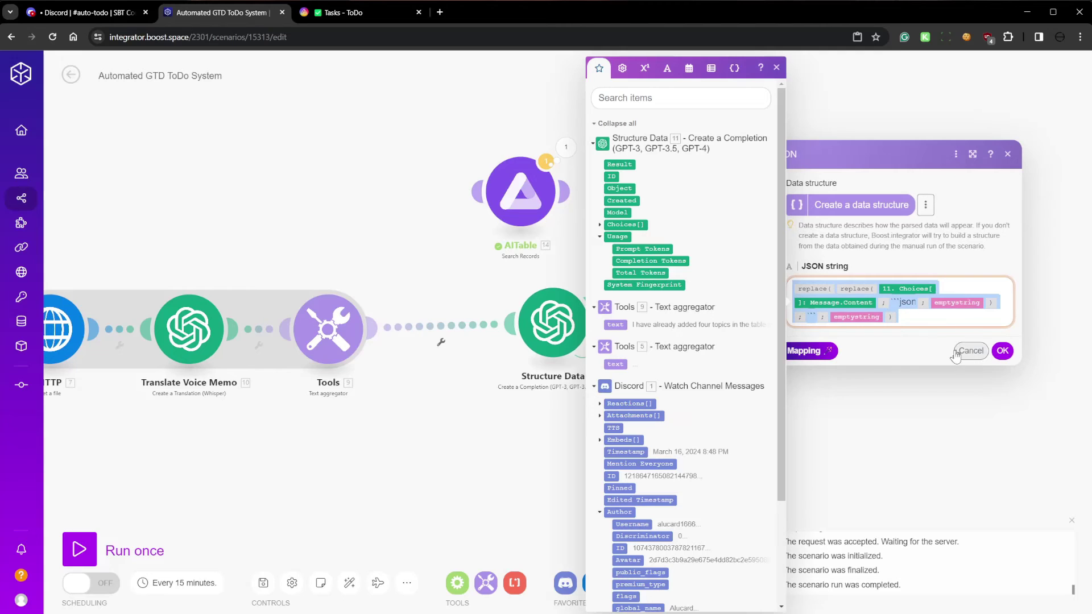
left_click(1002, 350)
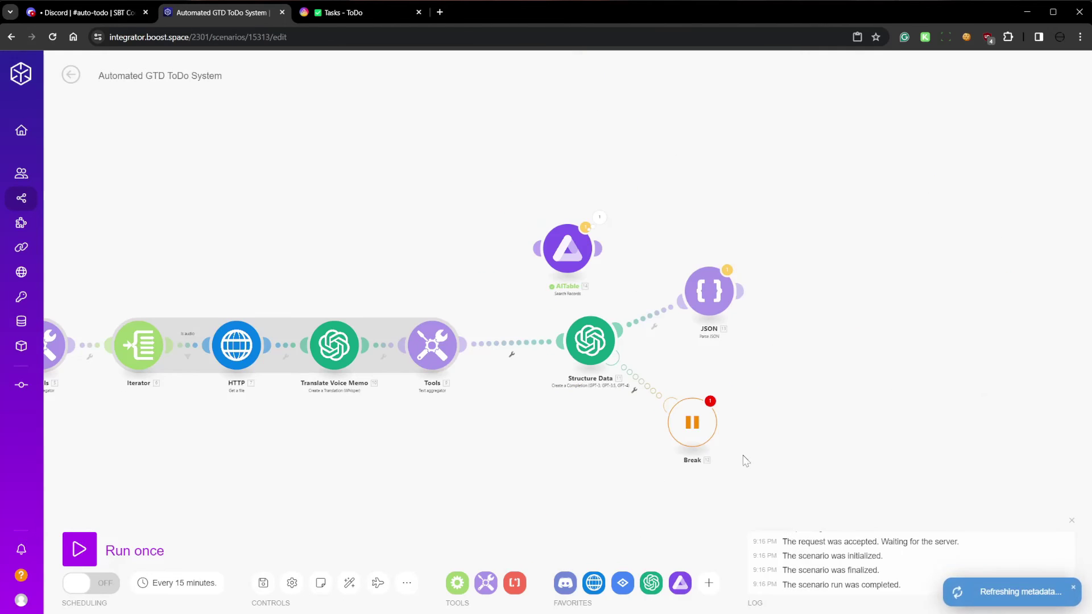
Step: Save anyway, start the Discord trigger from 'Task for Hans -' manually, and cancel the Run once warning
left_click(264, 583)
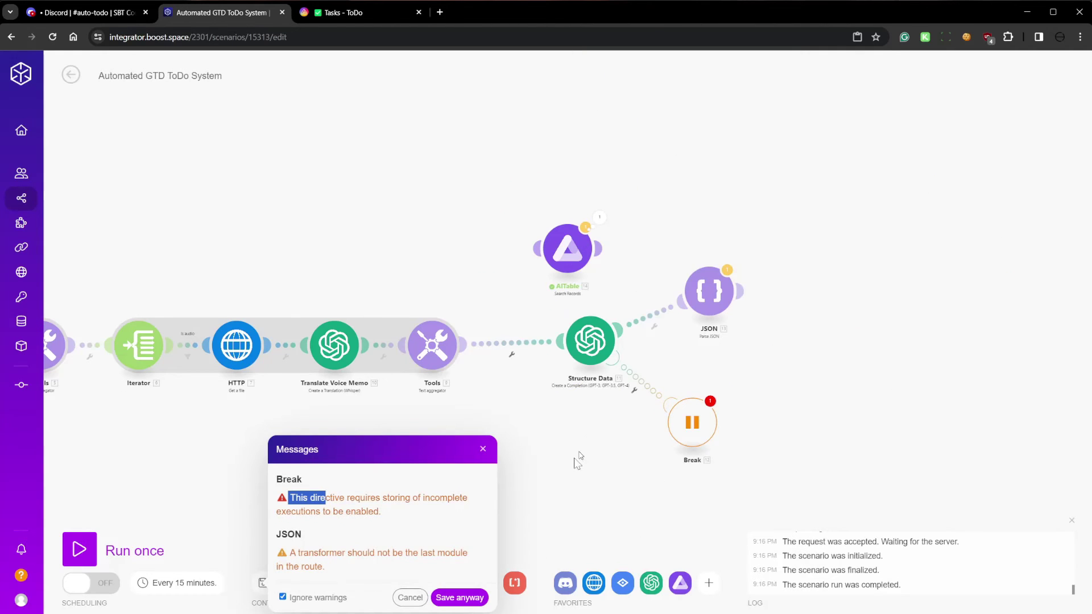
left_click(458, 597)
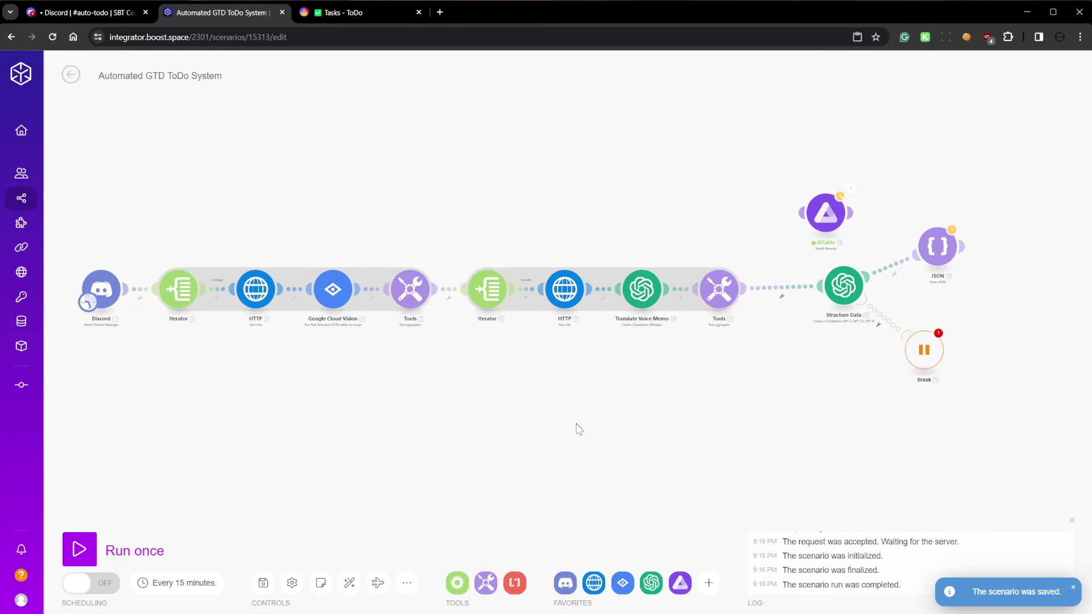
right_click(113, 290)
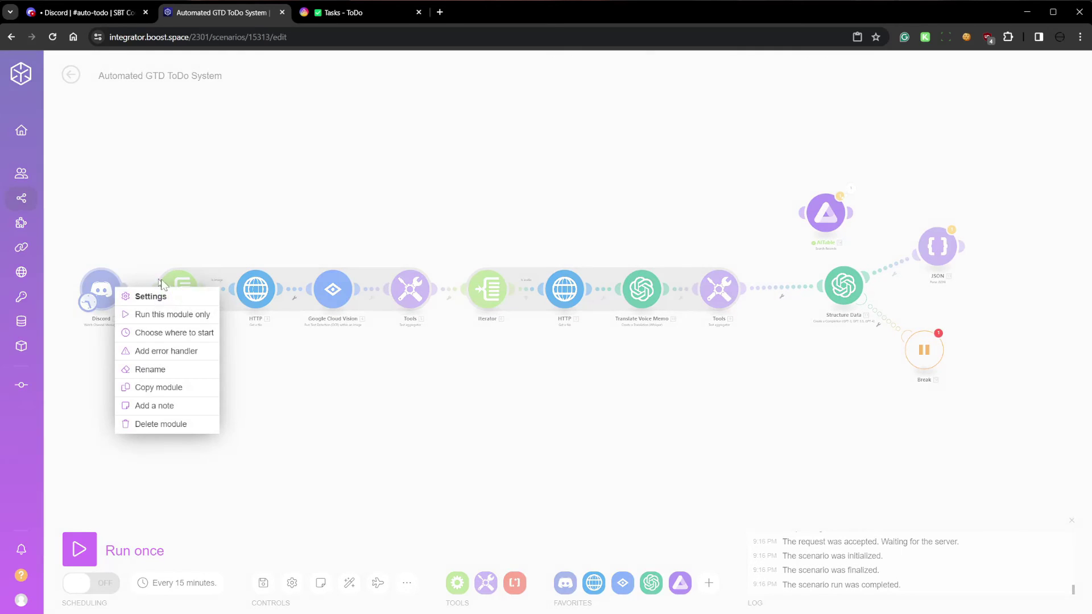
left_click(195, 333)
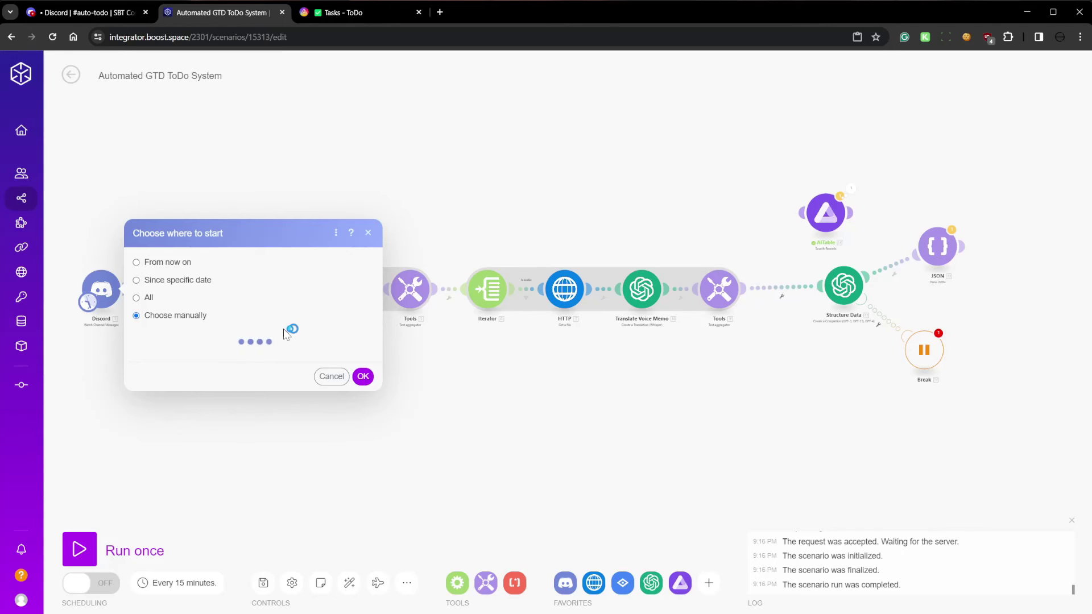
left_click(212, 539)
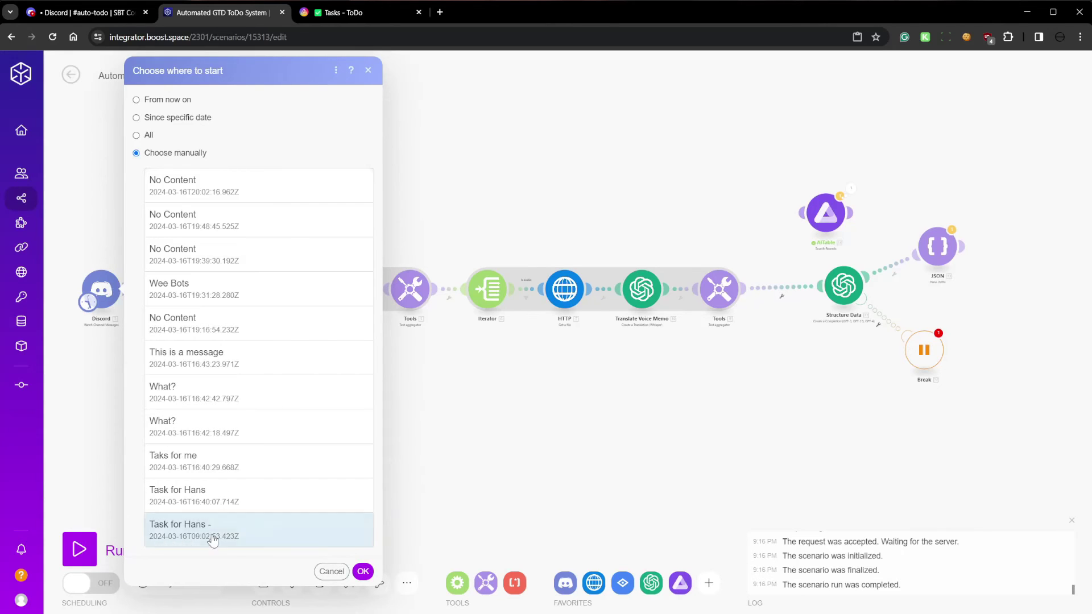
left_click(363, 571)
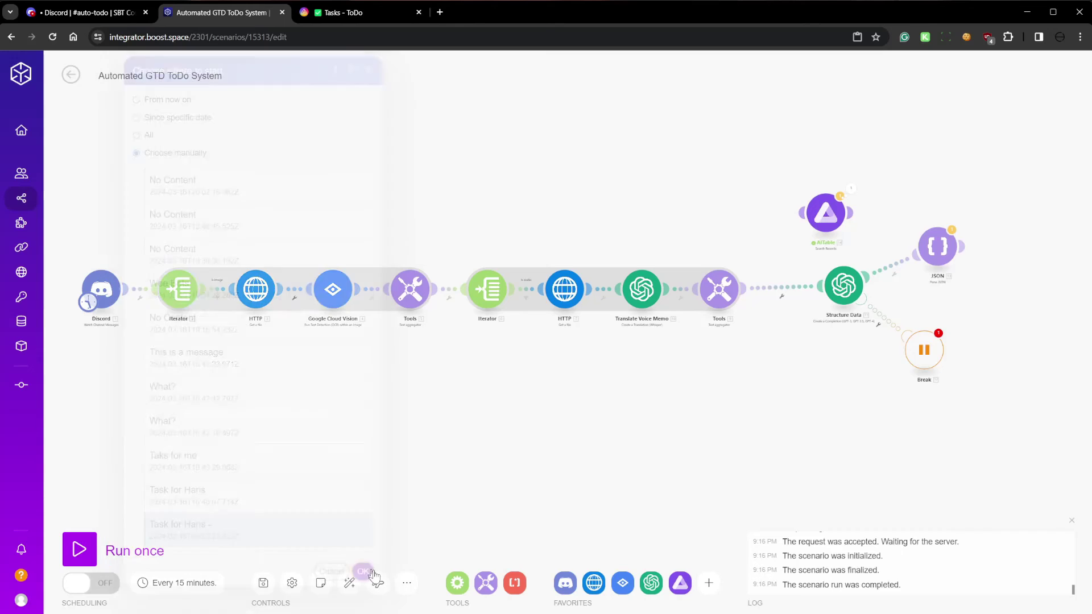
left_click(82, 547)
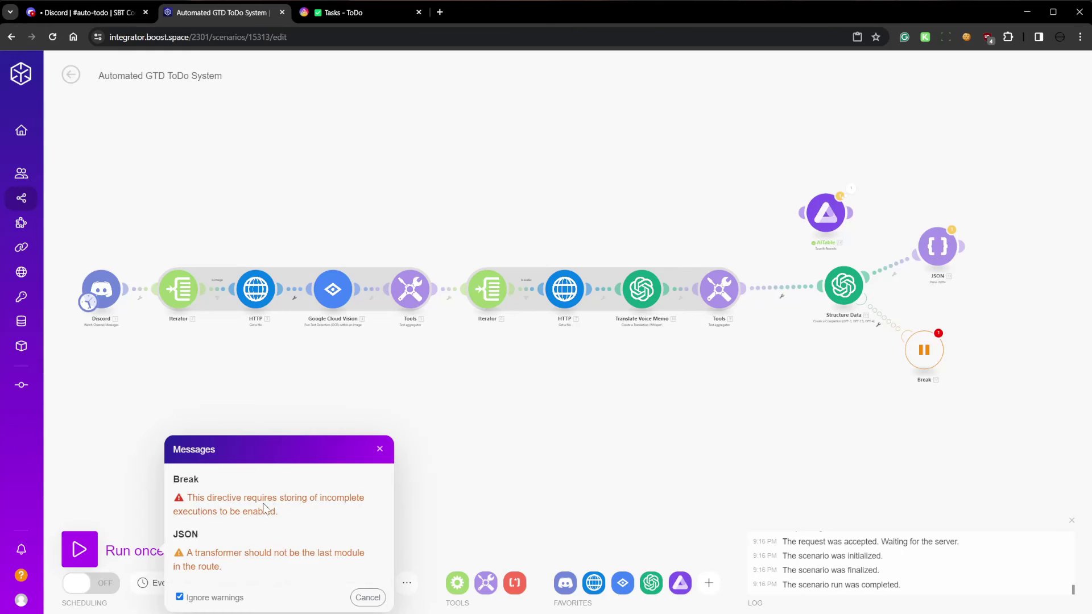
left_click(373, 601)
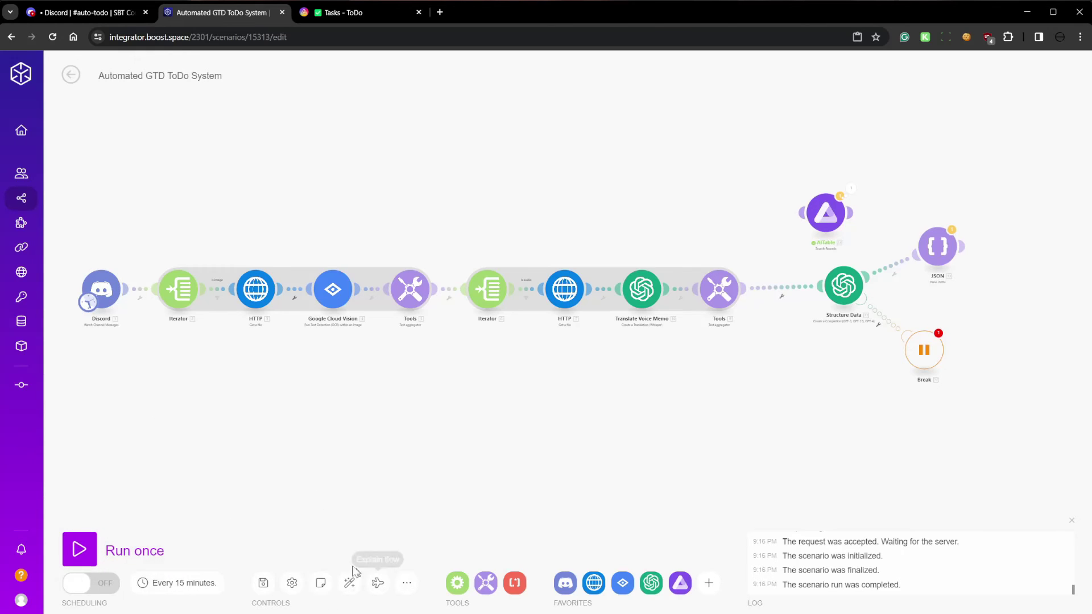
Step: Set Allow storing of Incomplete Executions to Yes, then run the scenario once
left_click(292, 583)
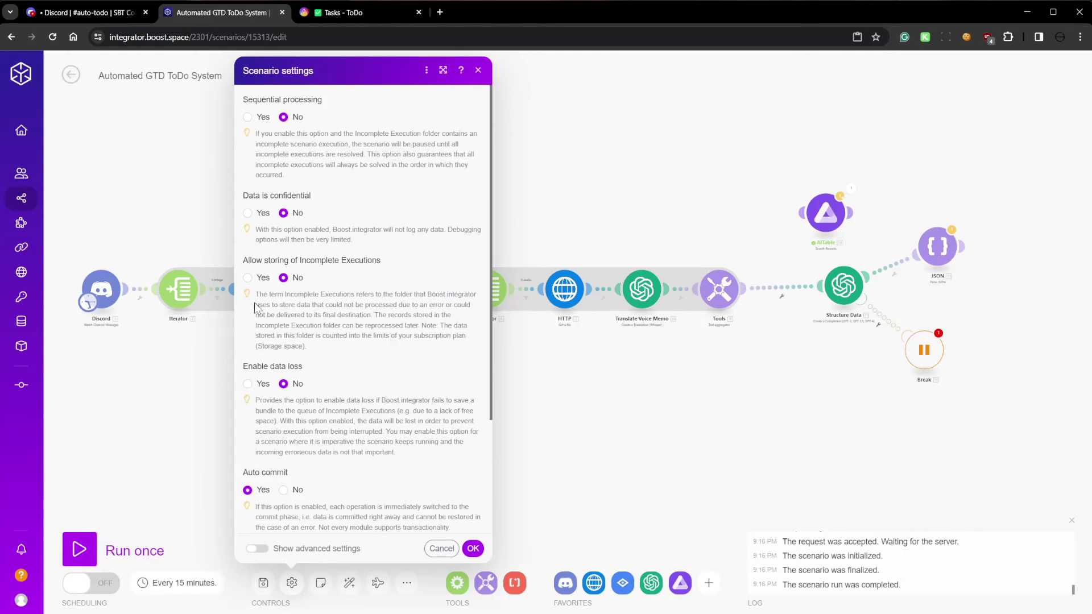
left_click(250, 277)
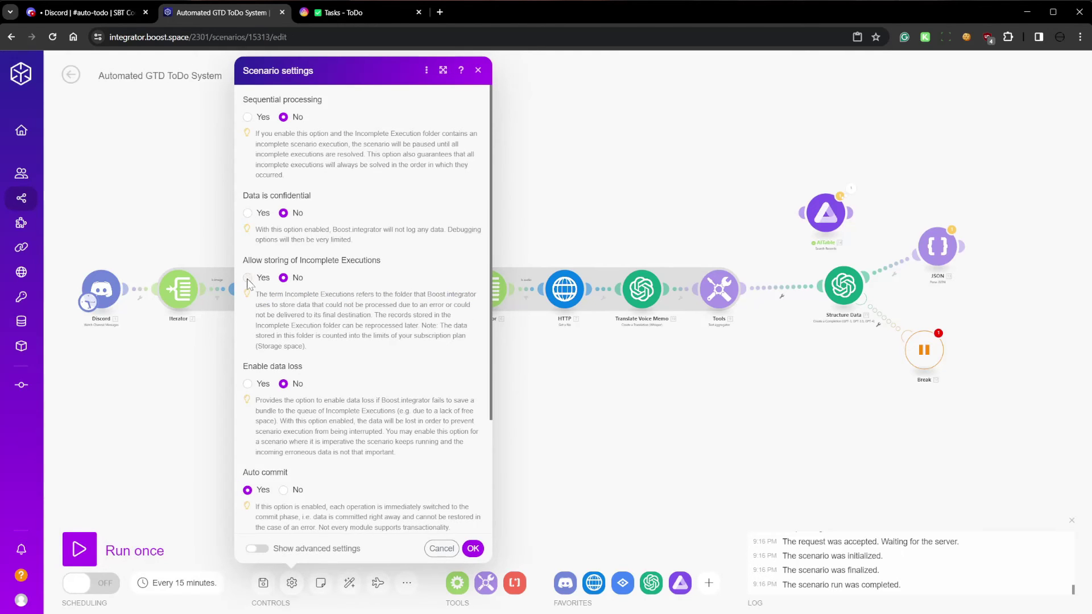
left_click(473, 549)
left_click(79, 549)
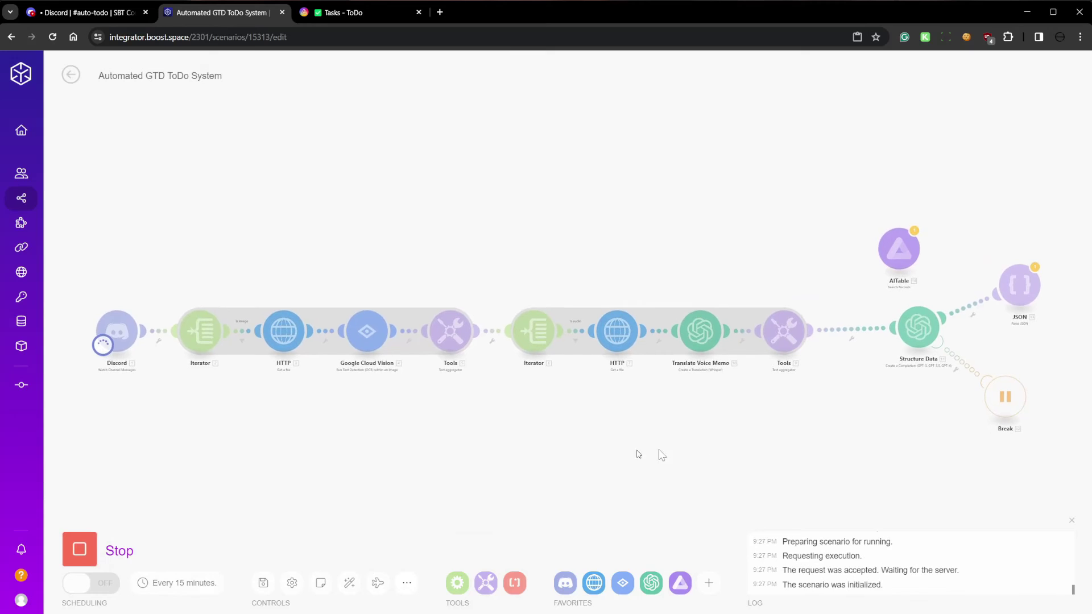
left_click_drag(538, 438, 205, 408)
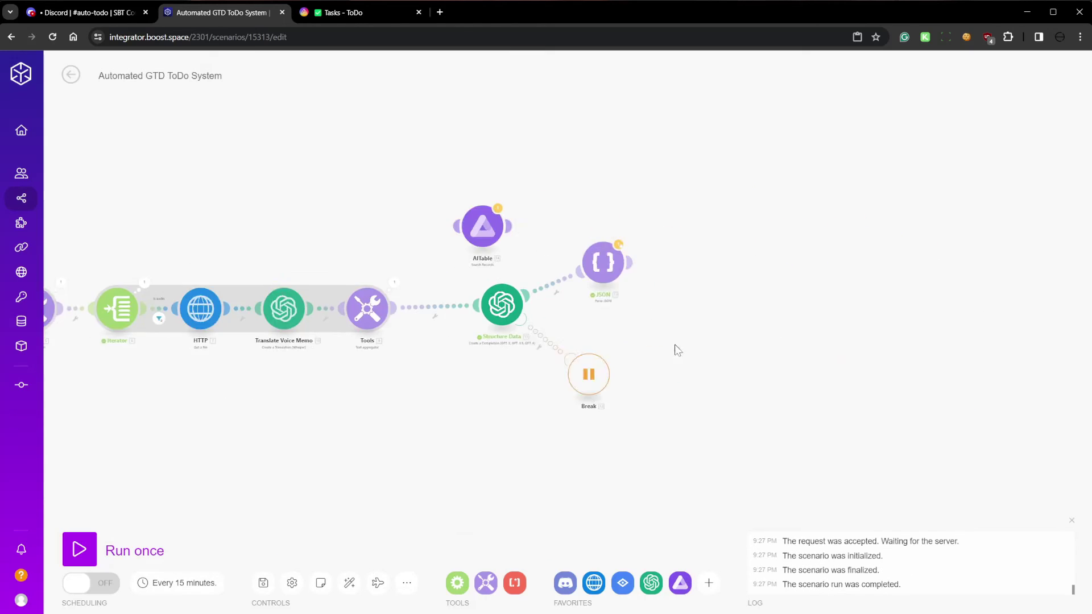
scroll(675, 349, "up", 5)
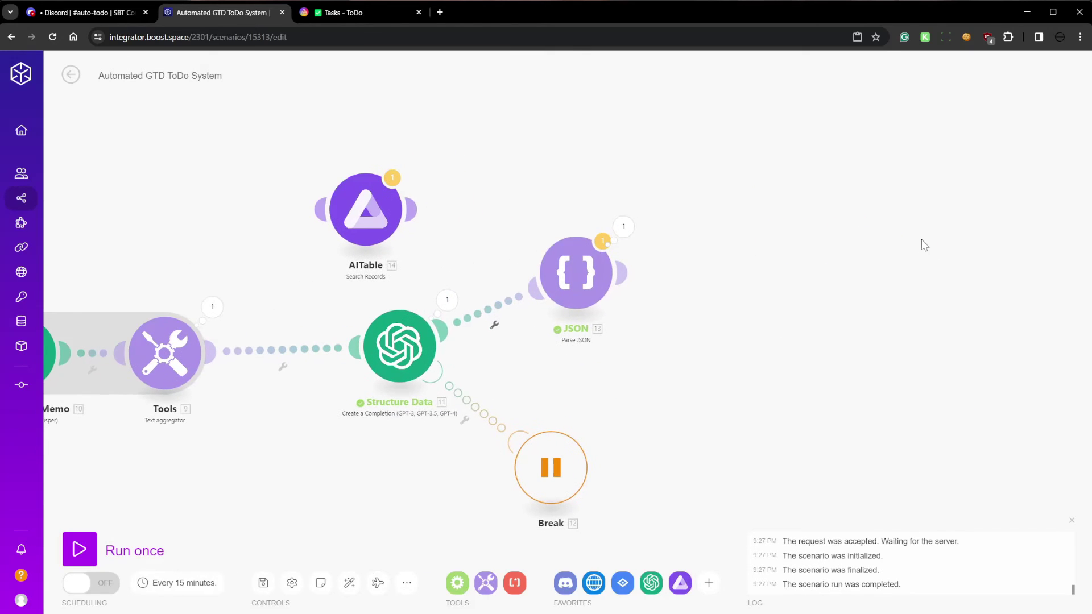
left_click(623, 228)
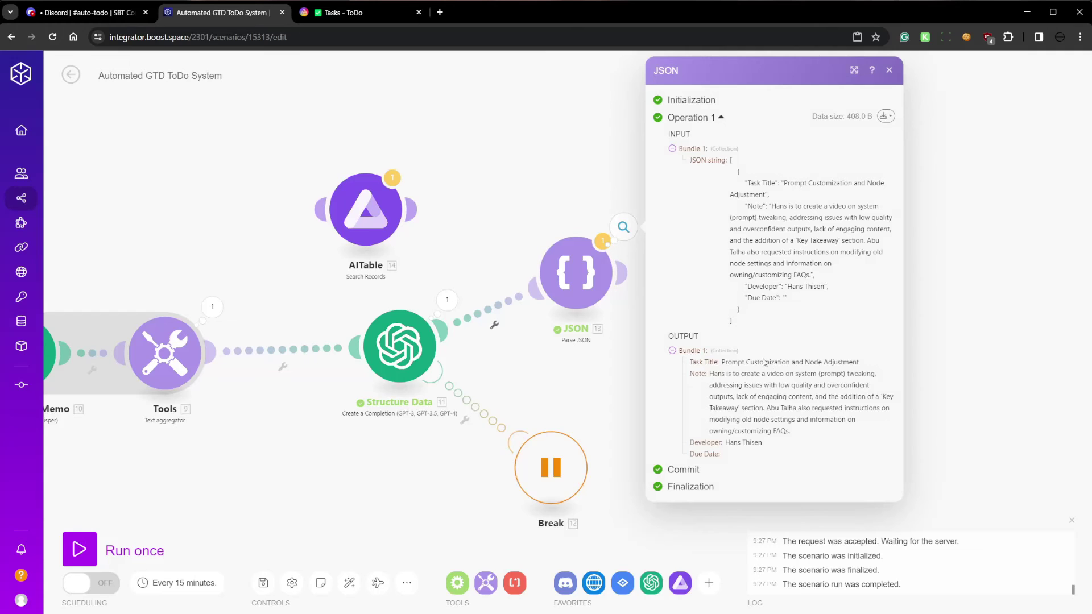
left_click_drag(691, 362, 864, 365)
left_click(760, 377)
left_click_drag(710, 375, 881, 376)
left_click(865, 380)
left_click_drag(725, 383, 852, 384)
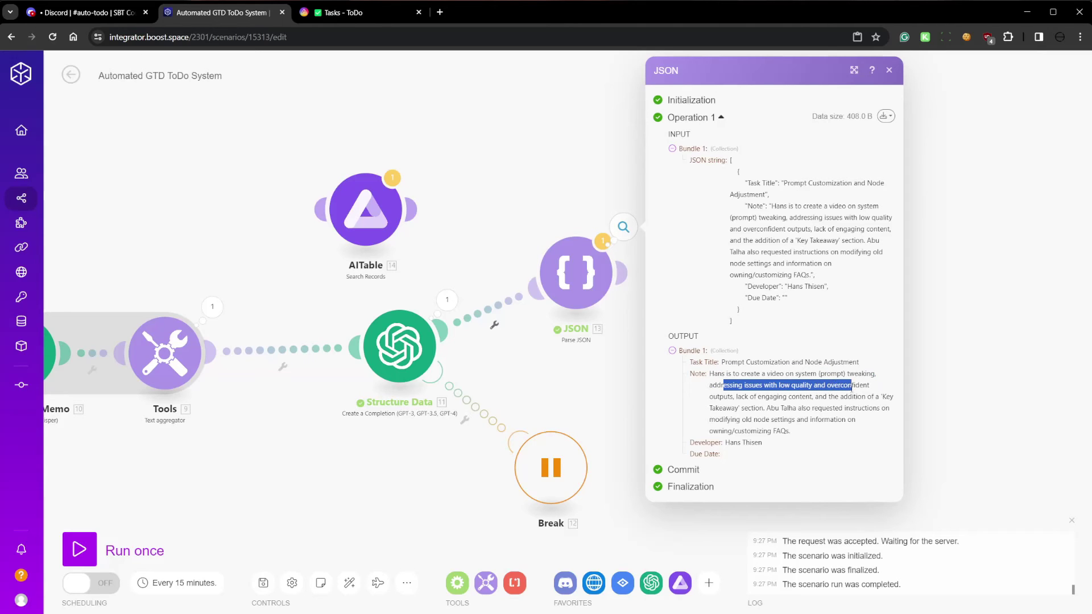
left_click(830, 411)
left_click_drag(728, 398, 835, 397)
left_click(875, 395)
left_click_drag(730, 409, 845, 409)
left_click(831, 413)
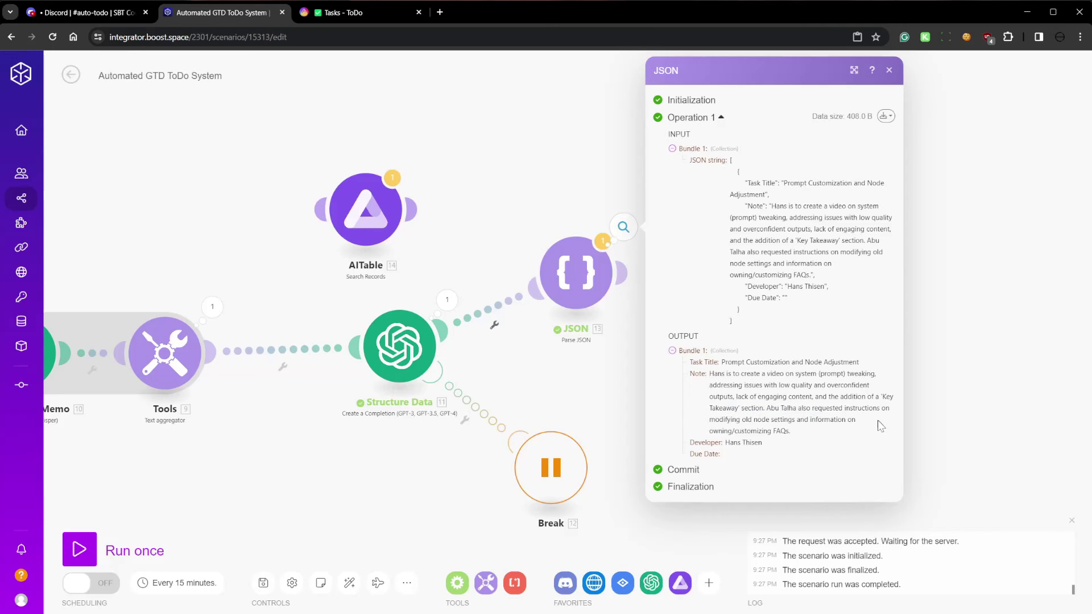
left_click(960, 338)
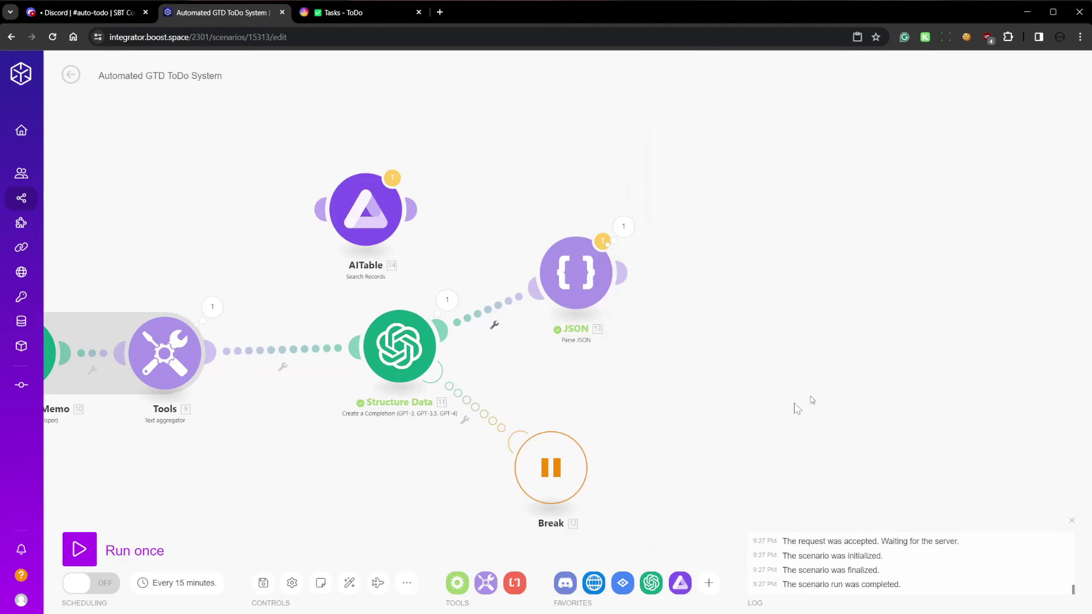
Step: Add an AITable Create a Record module after the JSON parser
left_click(680, 583)
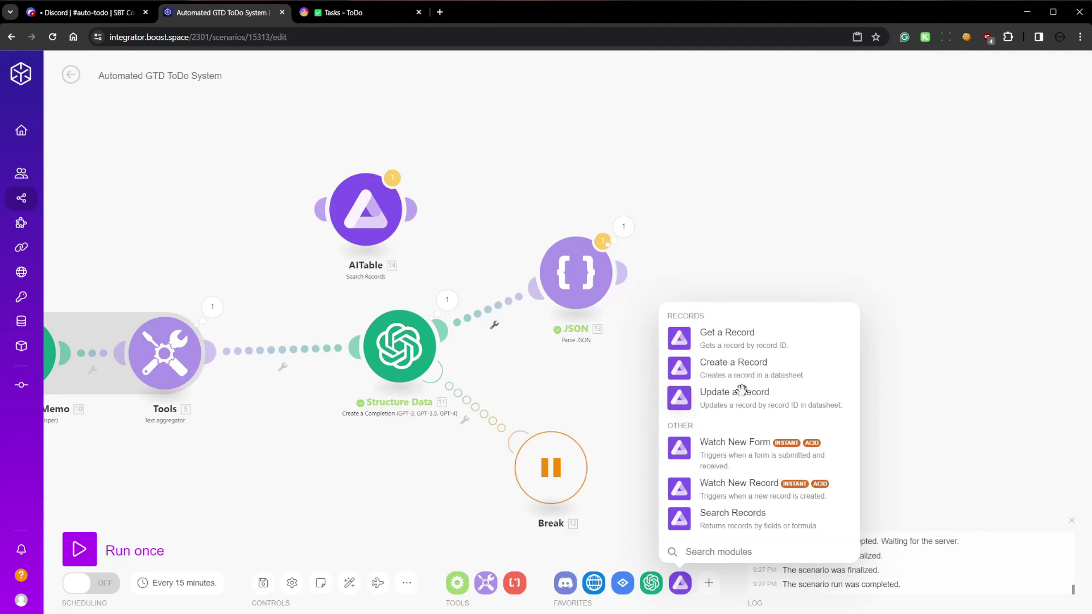
left_click(741, 367)
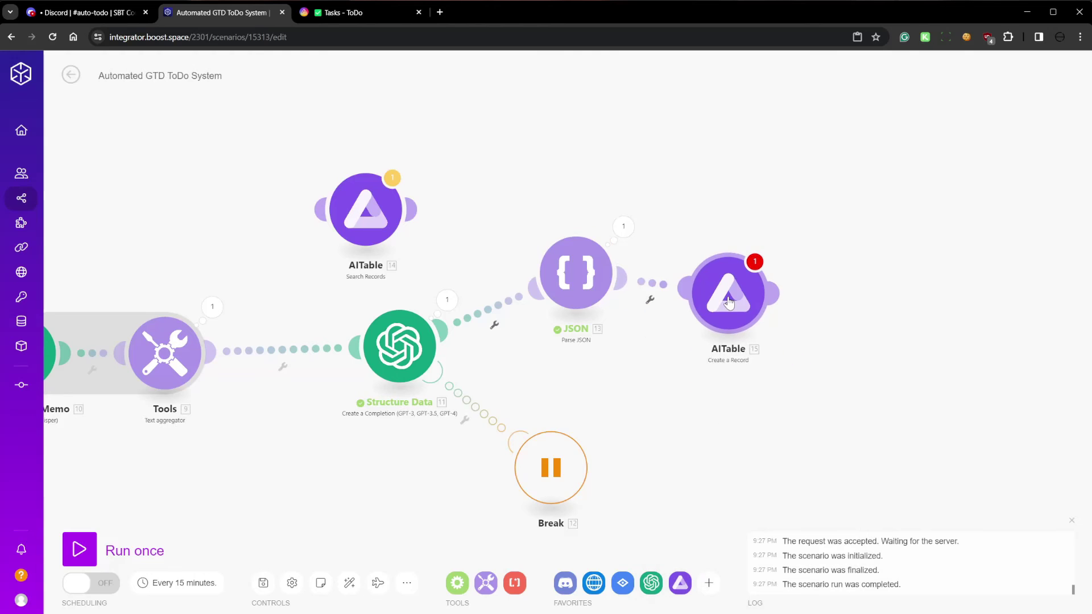
left_click(365, 12)
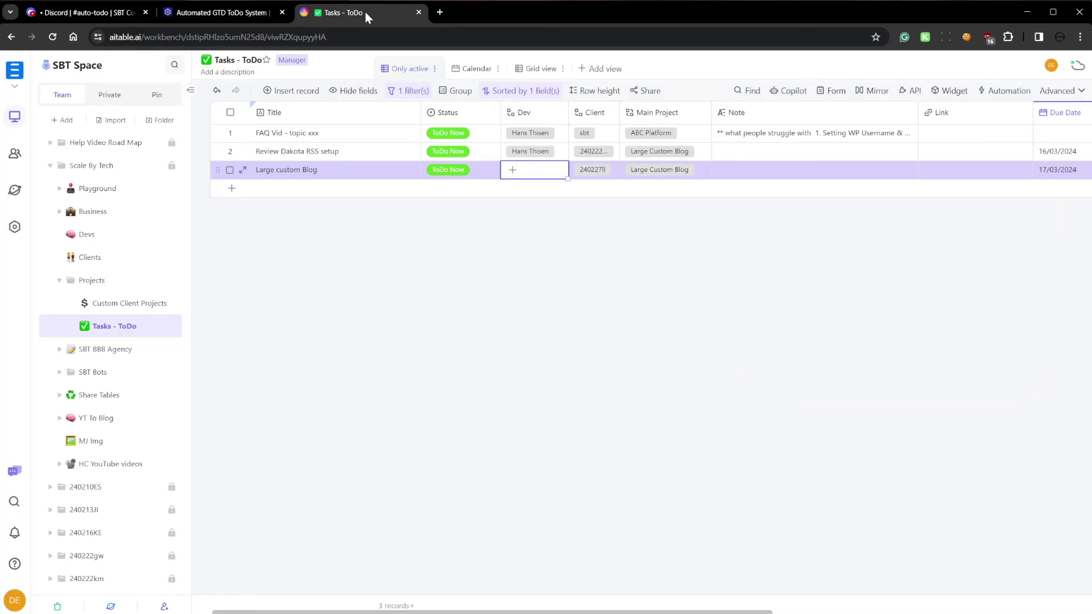
left_click(226, 8)
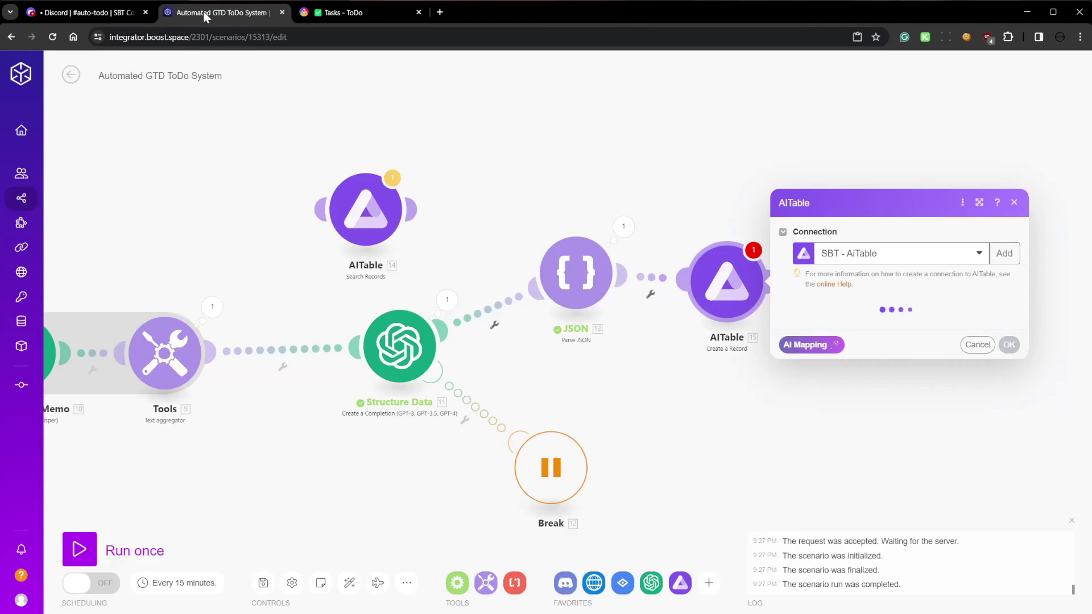
Step: Choose SBT Space and the Tasks - ToDo datasheet for the new record module
left_click(891, 328)
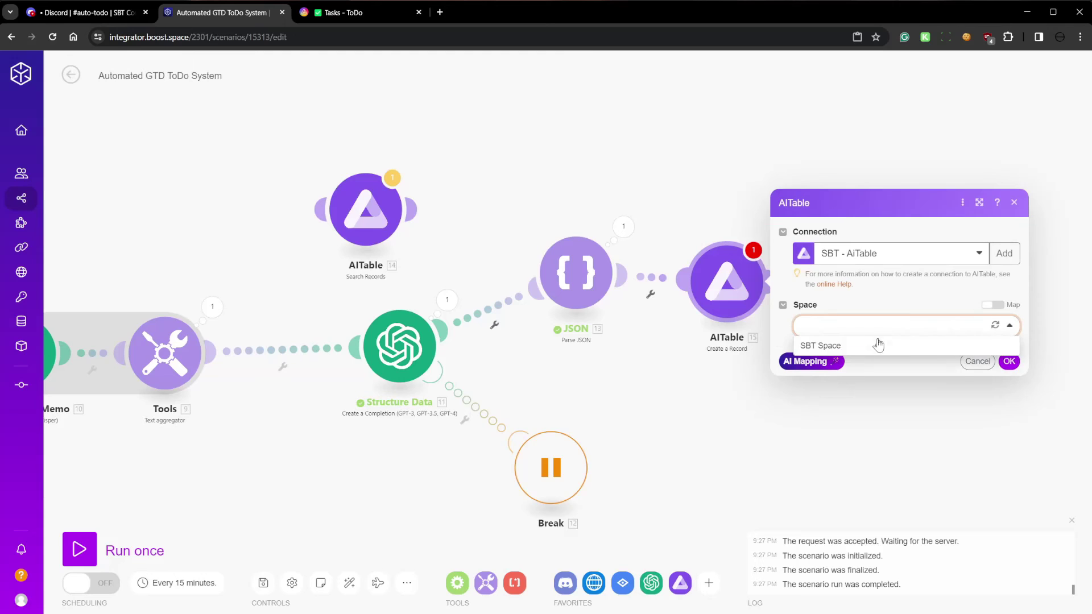
left_click(877, 343)
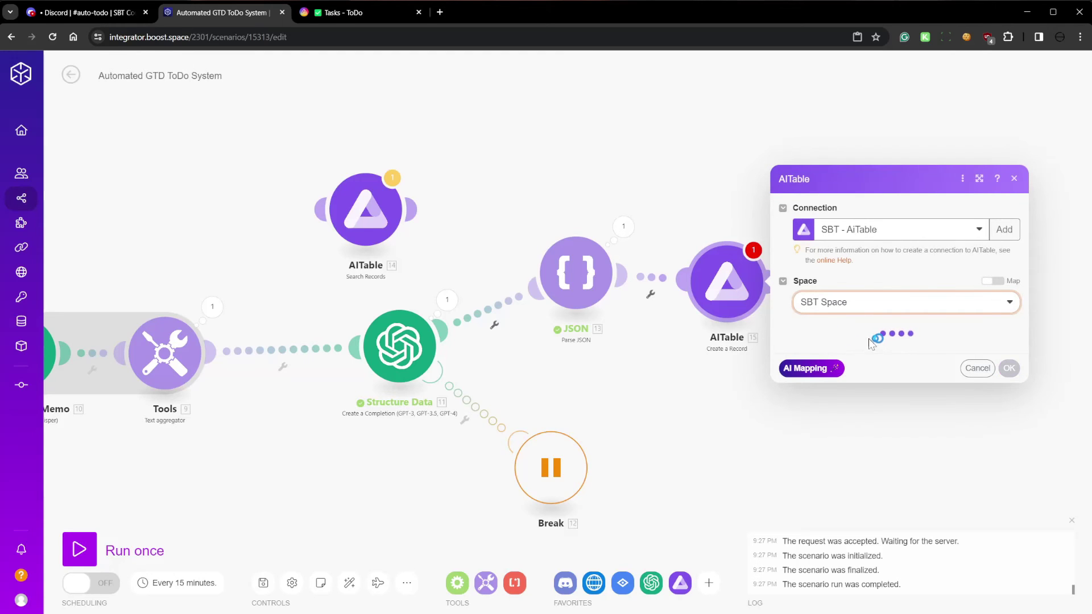
left_click(857, 350)
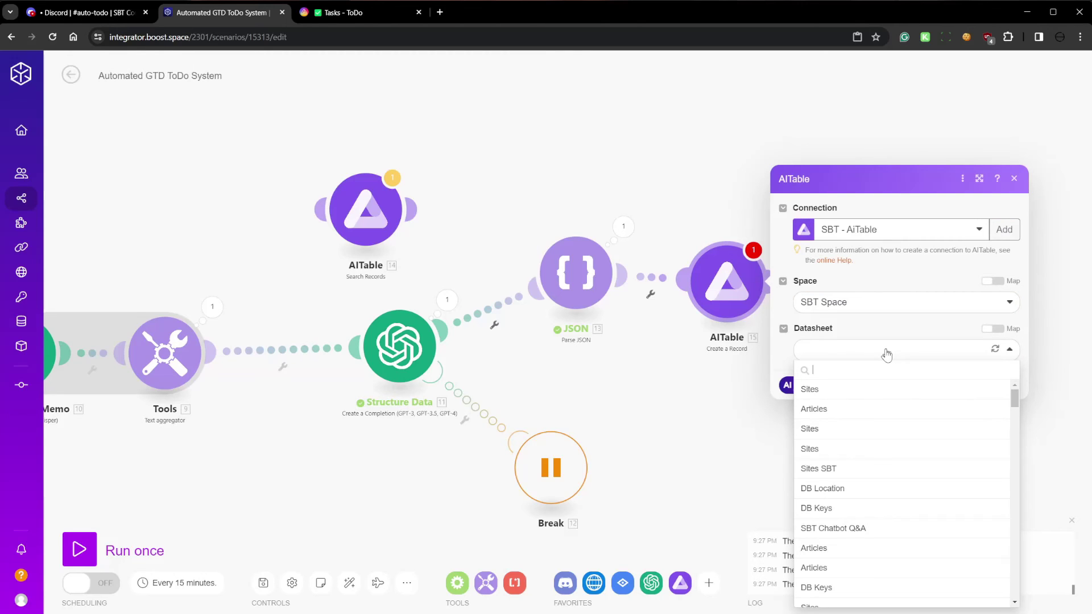
type("task")
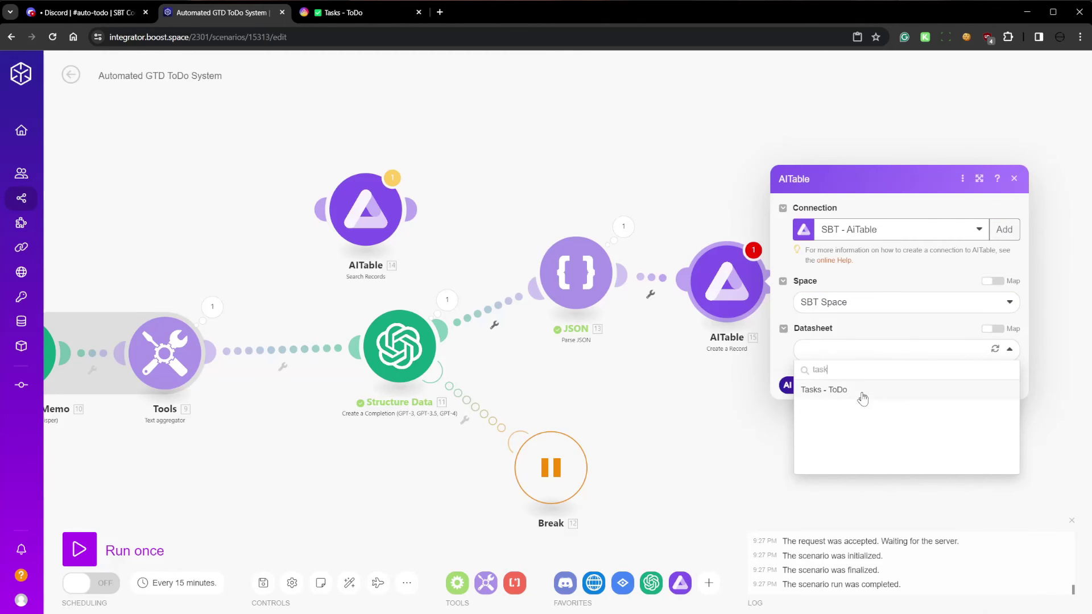
left_click(859, 391)
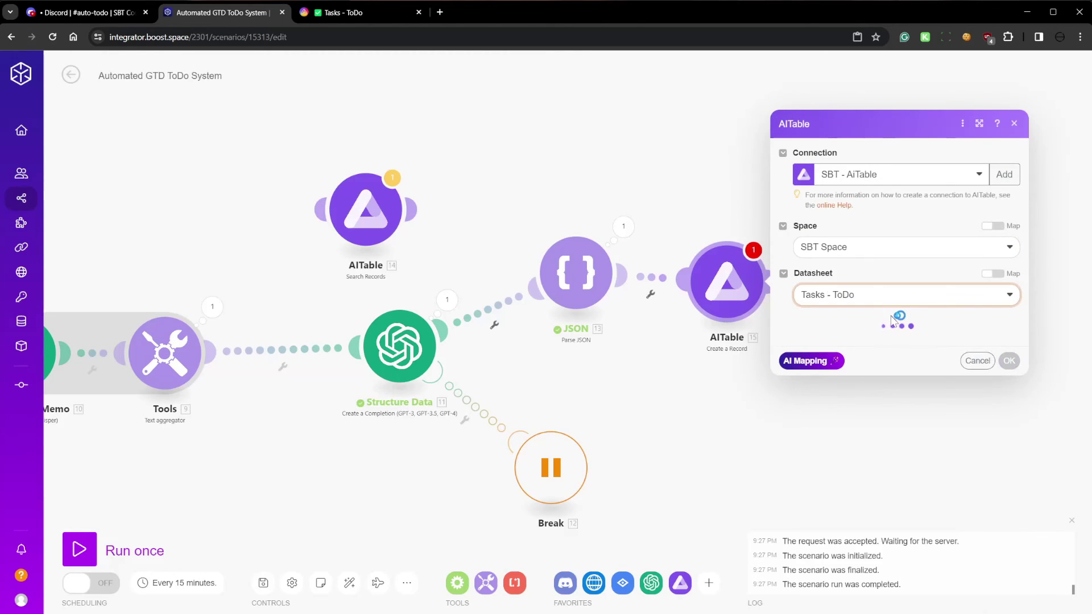
left_click(344, 11)
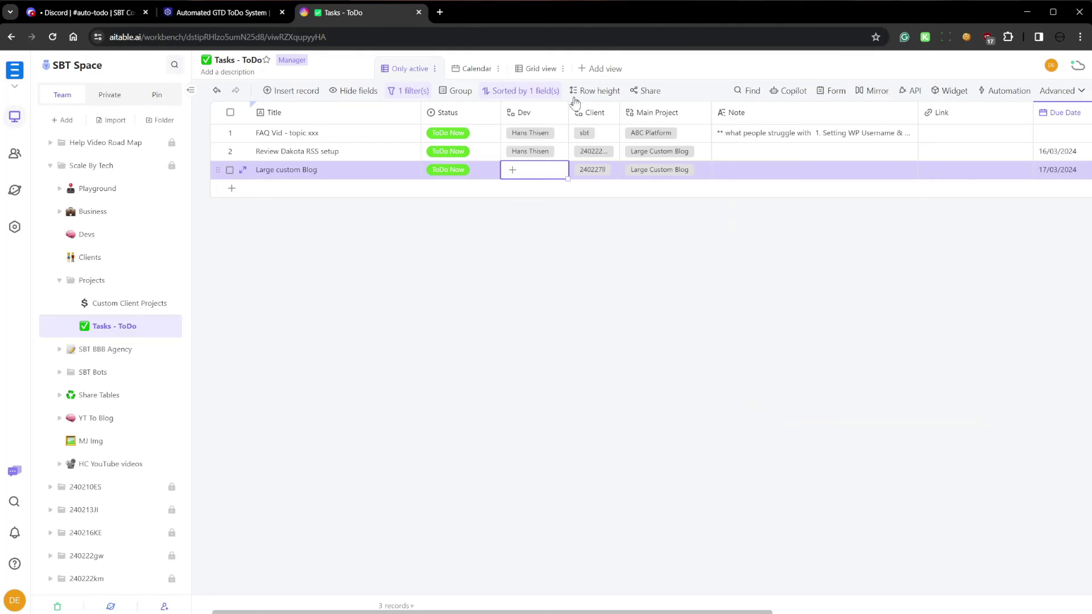
Step: Change the Generated Status option's colour to amber in the field settings
left_click(477, 166)
left_click(493, 172)
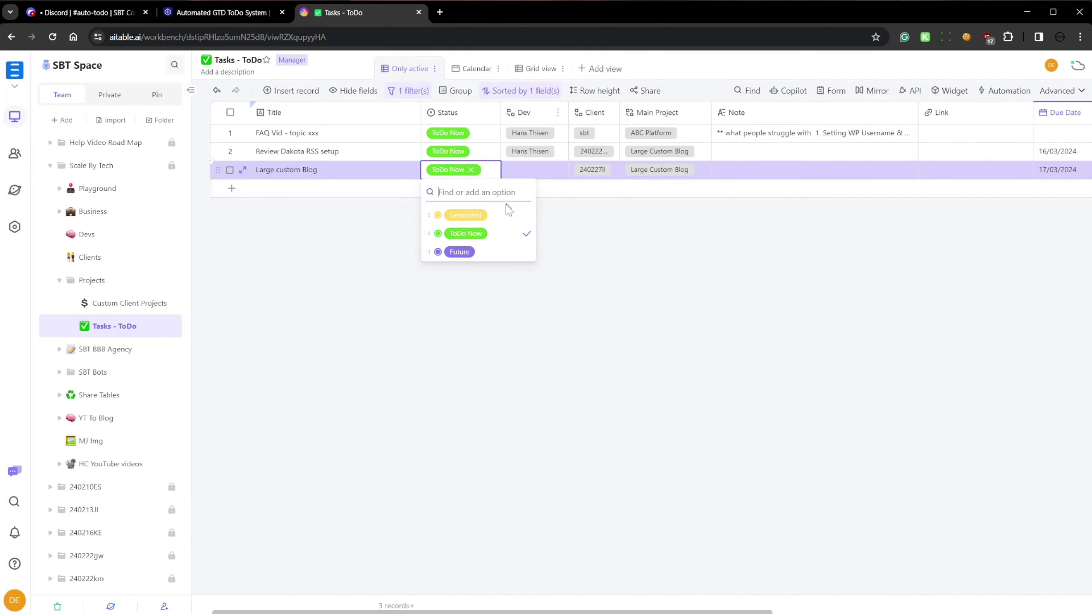
left_click(443, 132)
right_click(447, 112)
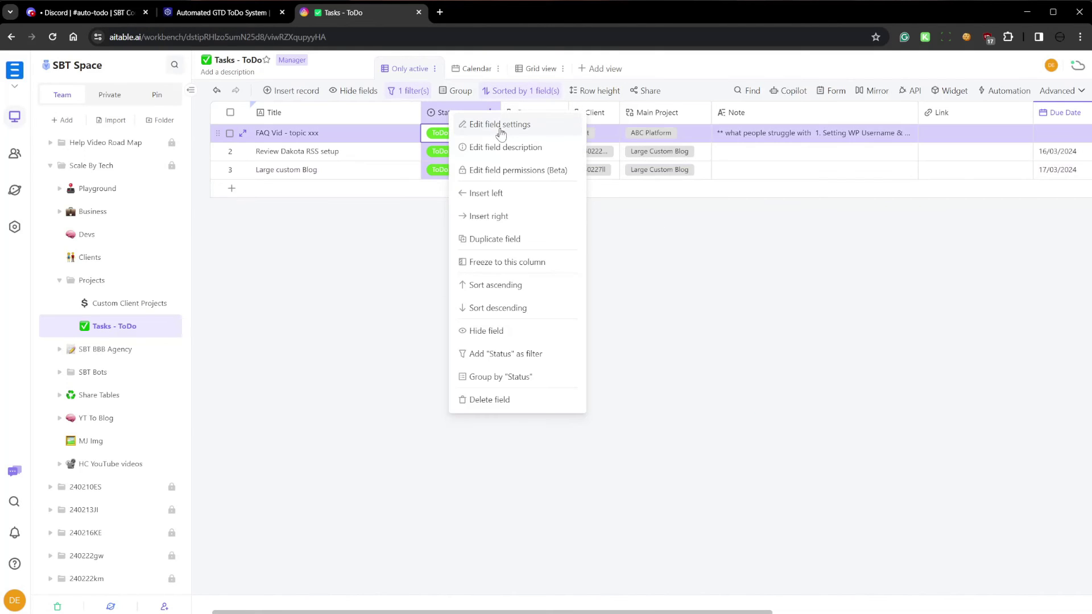
left_click(500, 125)
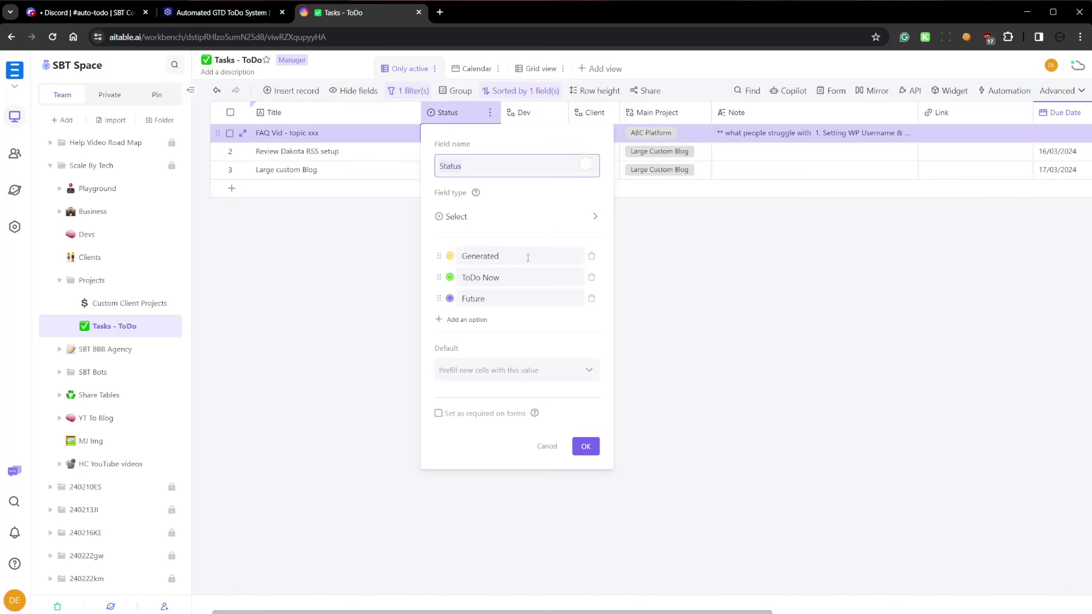
left_click(450, 255)
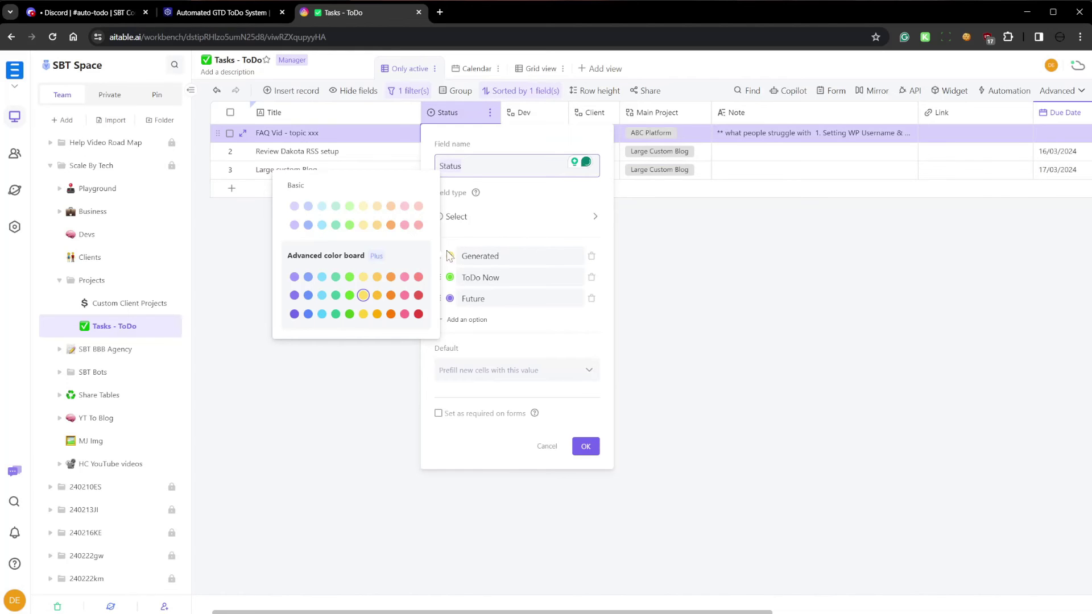
left_click(364, 278)
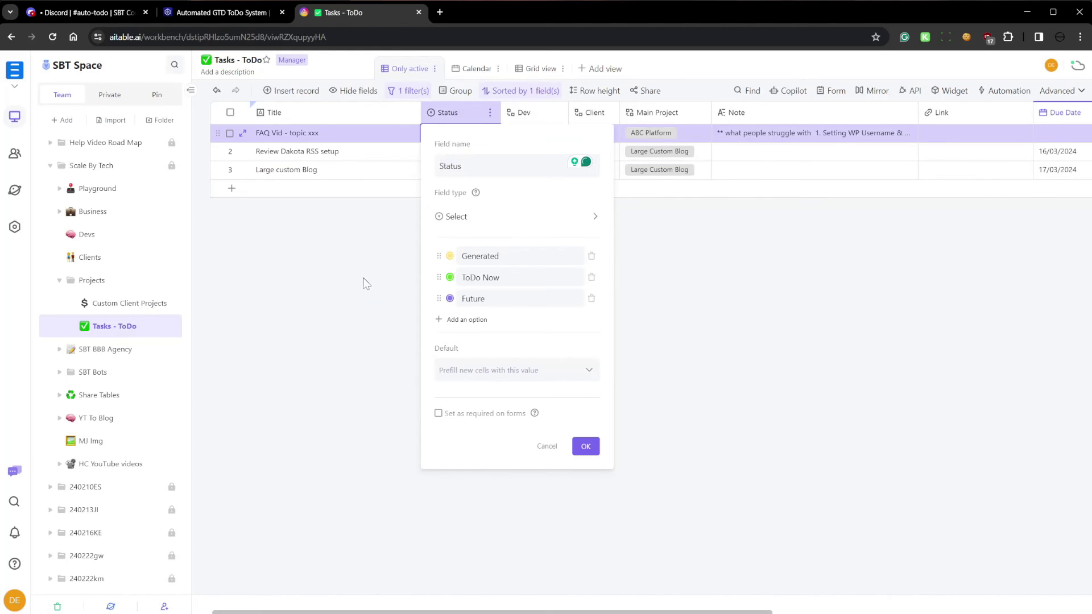
left_click(449, 256)
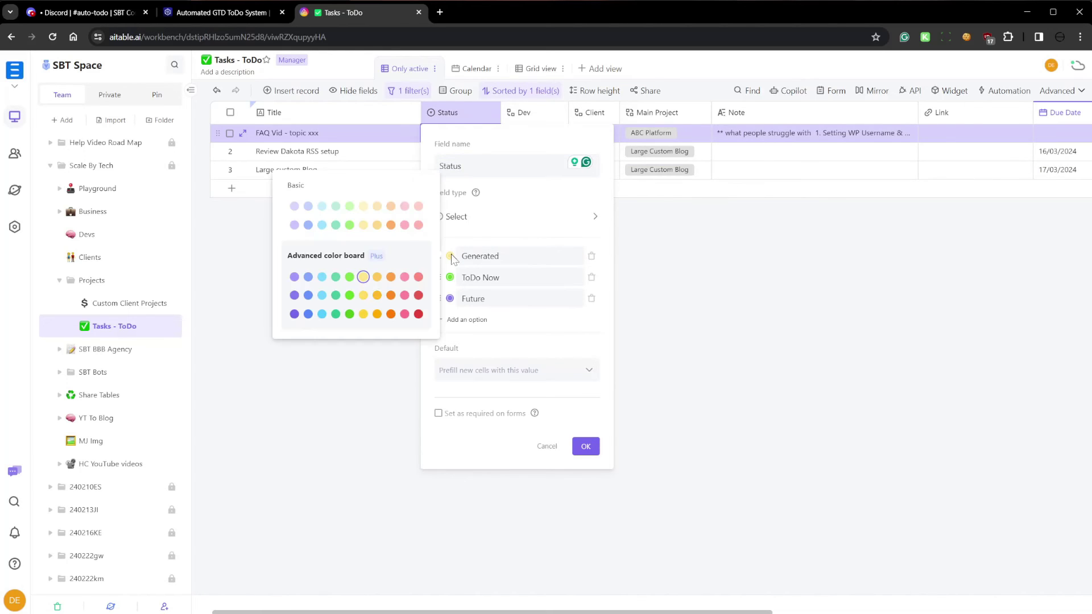
left_click(377, 314)
left_click(586, 446)
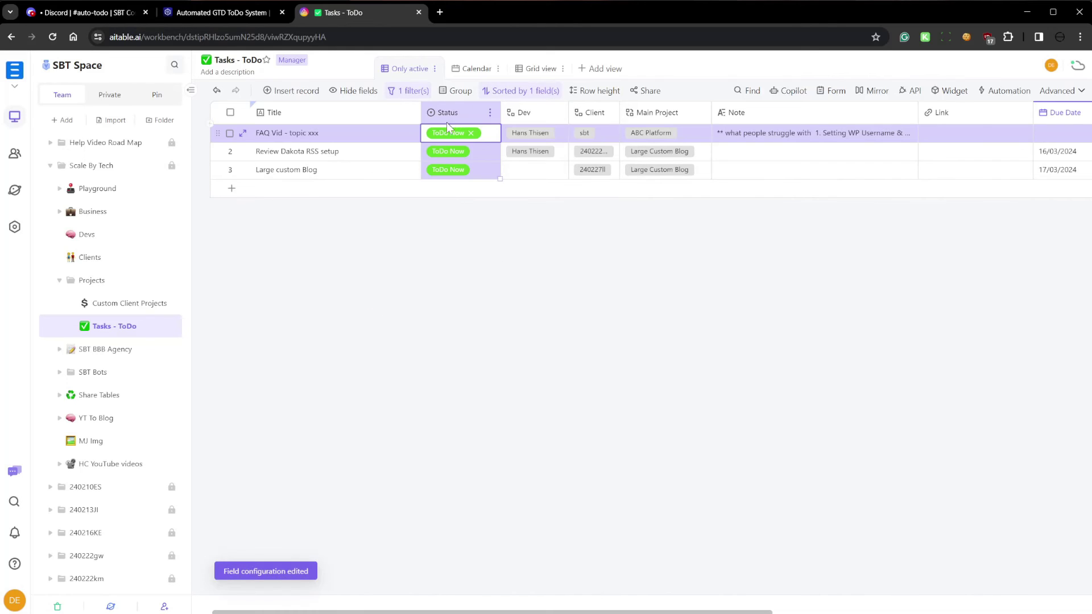
Step: Test Generated on row 1's Status, revert it to ToDo Now, and return to the scenario
left_click(487, 135)
left_click(506, 179)
left_click(493, 141)
left_click(500, 197)
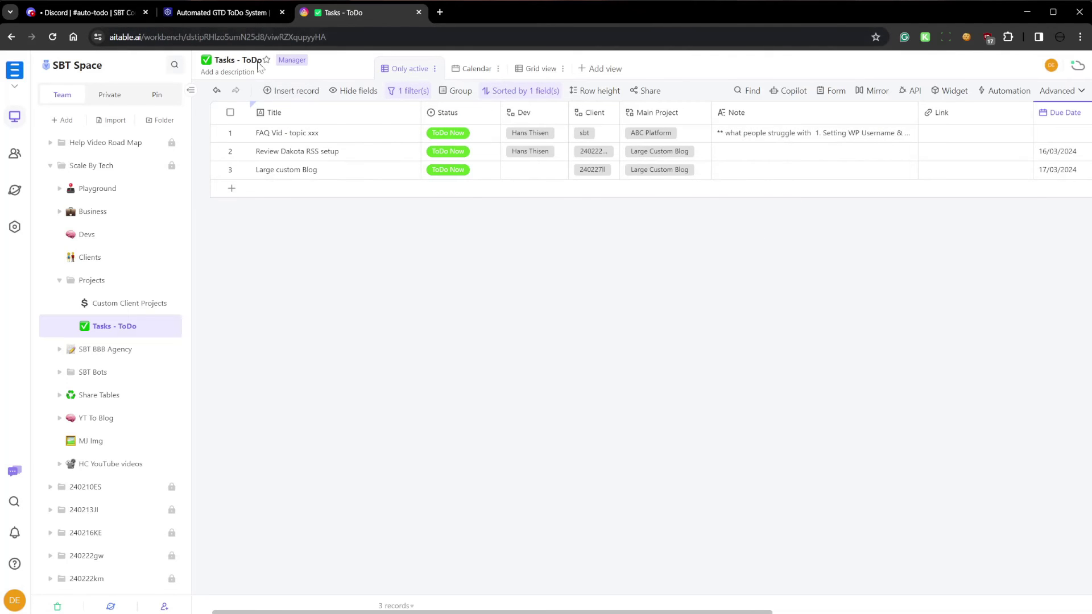
left_click(485, 135)
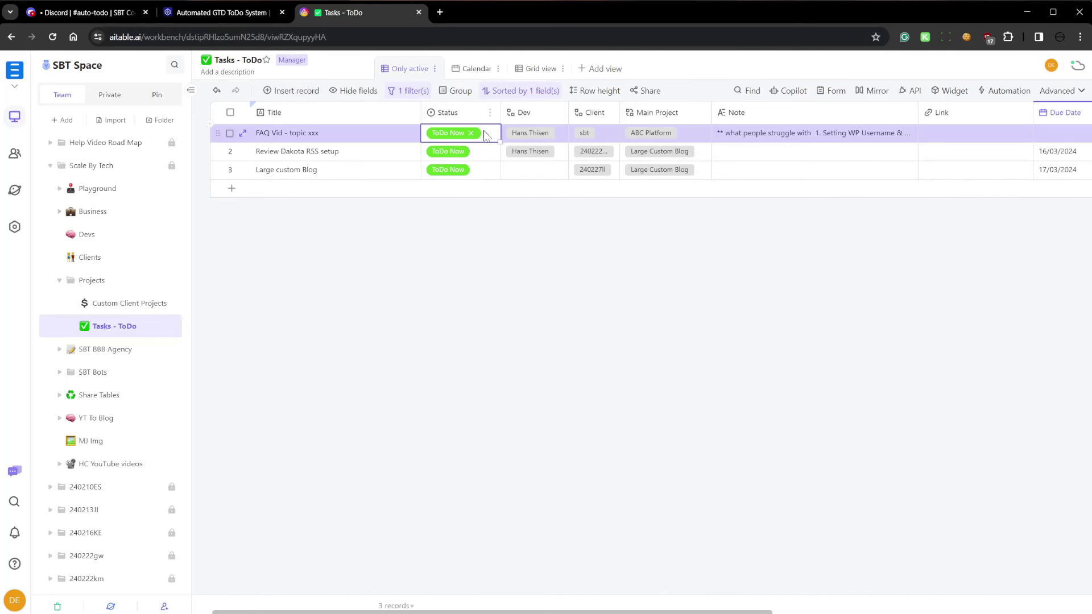
left_click(488, 137)
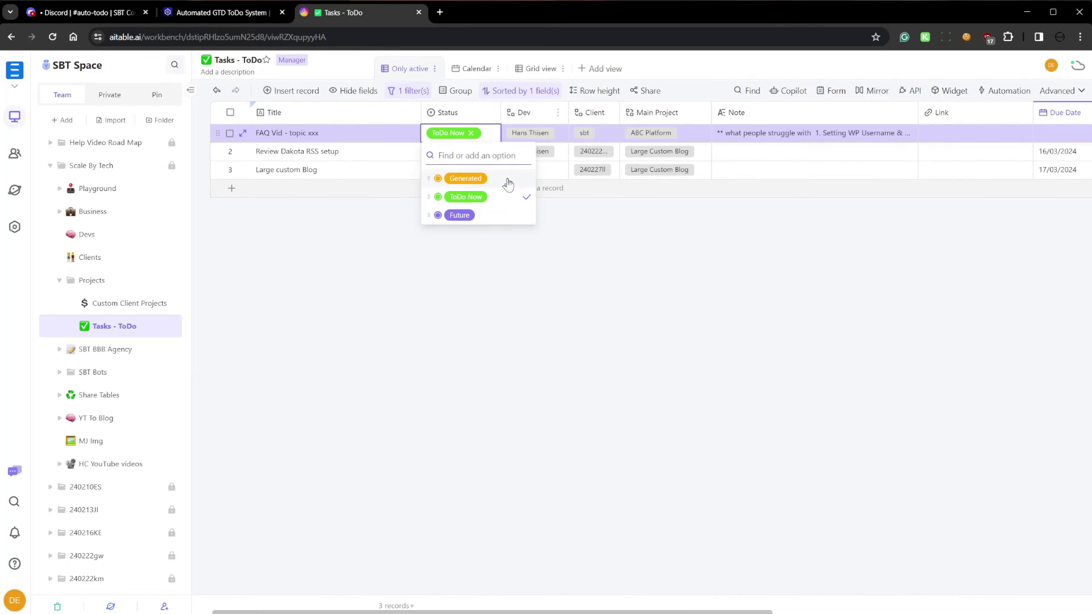
left_click(536, 215)
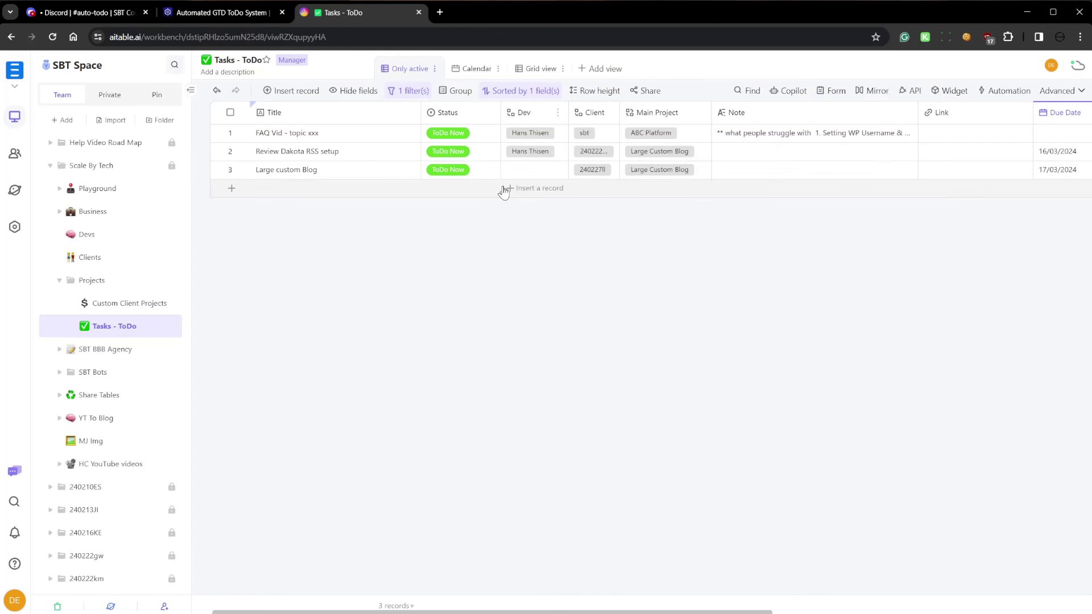
left_click(217, 13)
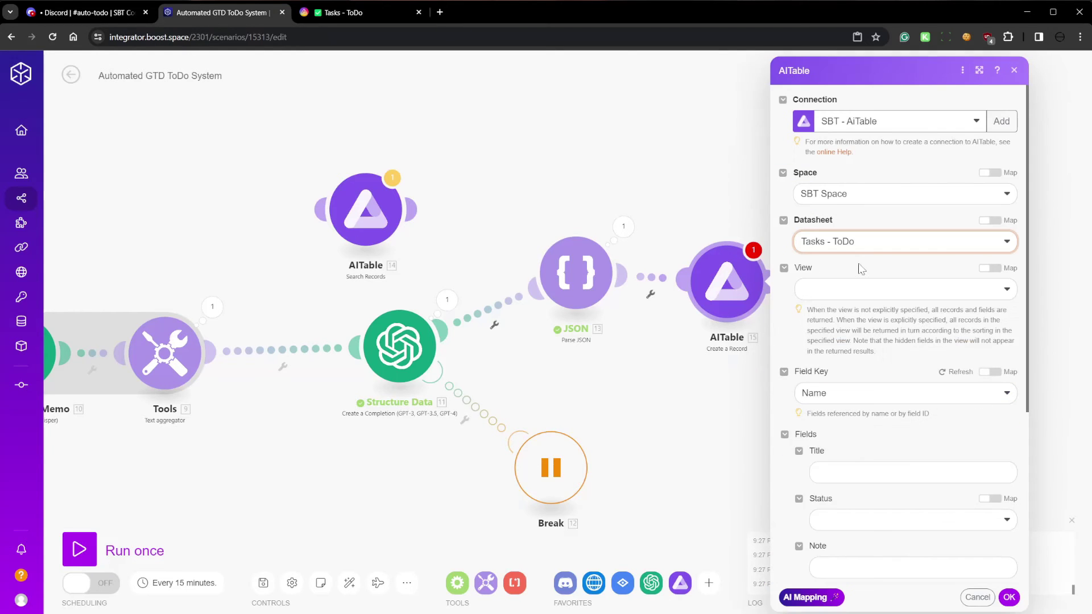
Step: Map JSON Task Title to Title and 13. Note to Note, with Status set to Generated
scroll(886, 284, "down", 5)
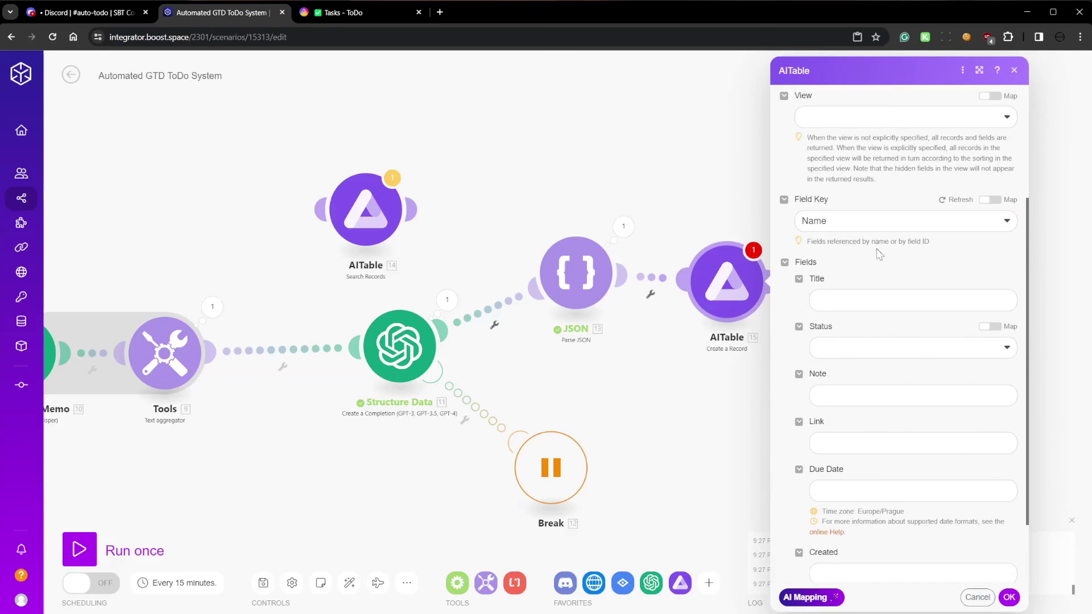
left_click(864, 216)
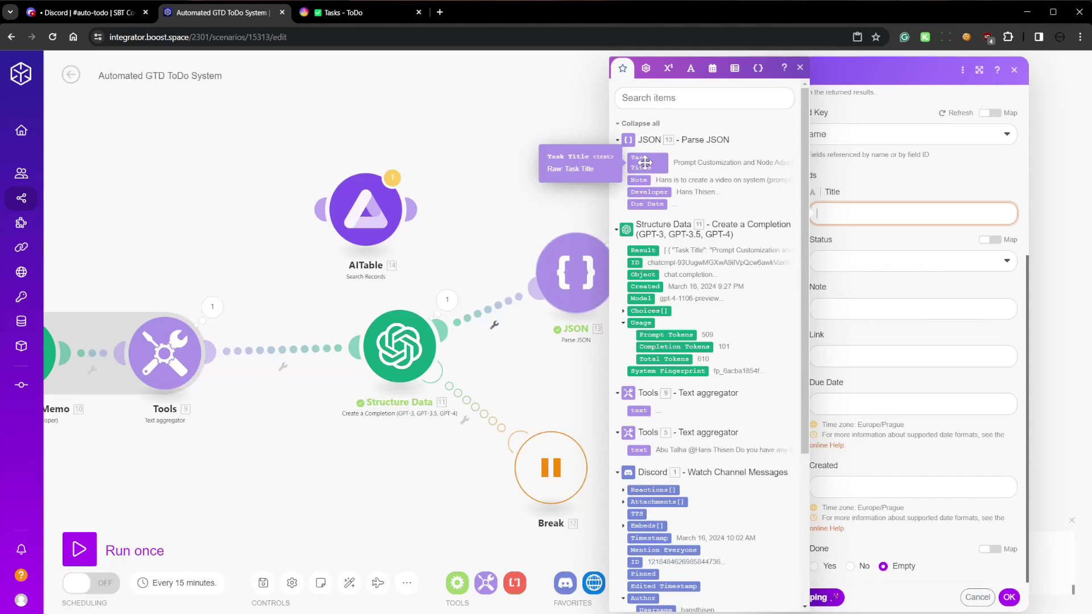
left_click_drag(645, 163, 852, 214)
left_click(902, 268)
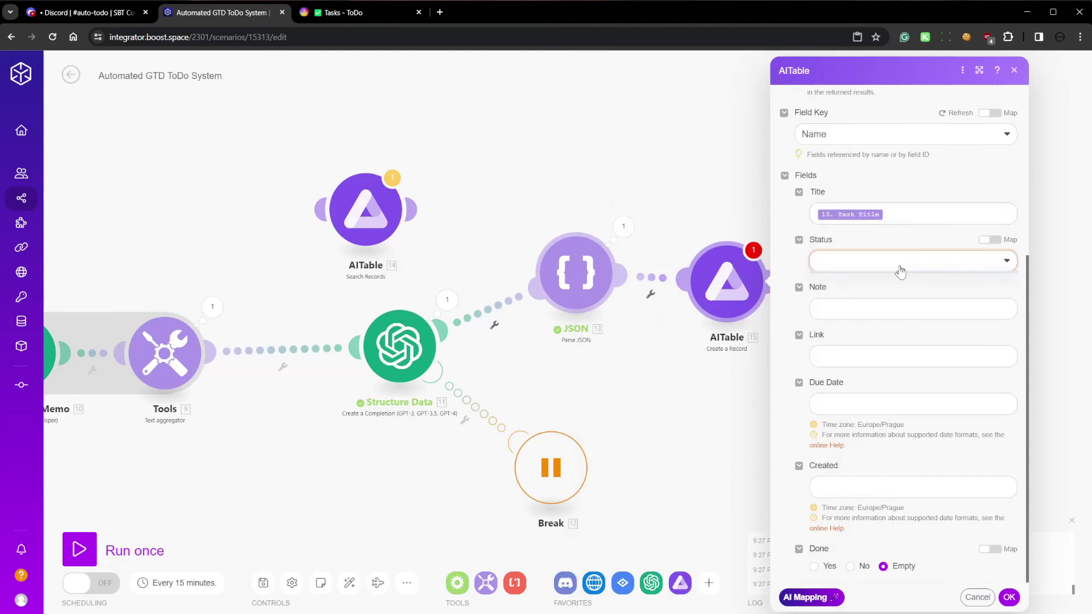
left_click(869, 299)
left_click(869, 305)
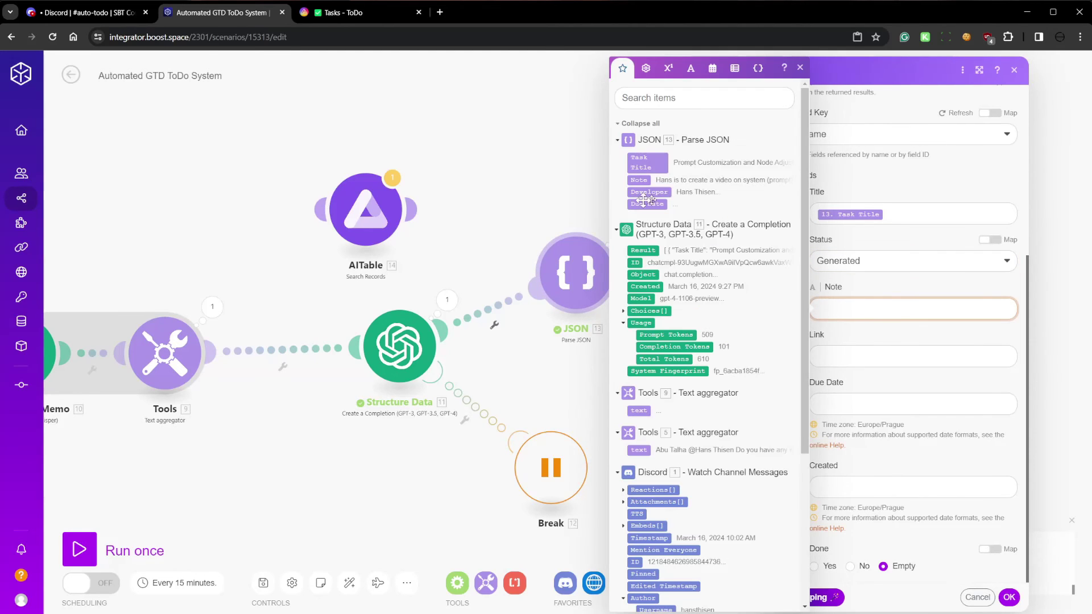
left_click(648, 179)
left_click(878, 380)
scroll(907, 421, "up", 1)
scroll(907, 421, "down", 1)
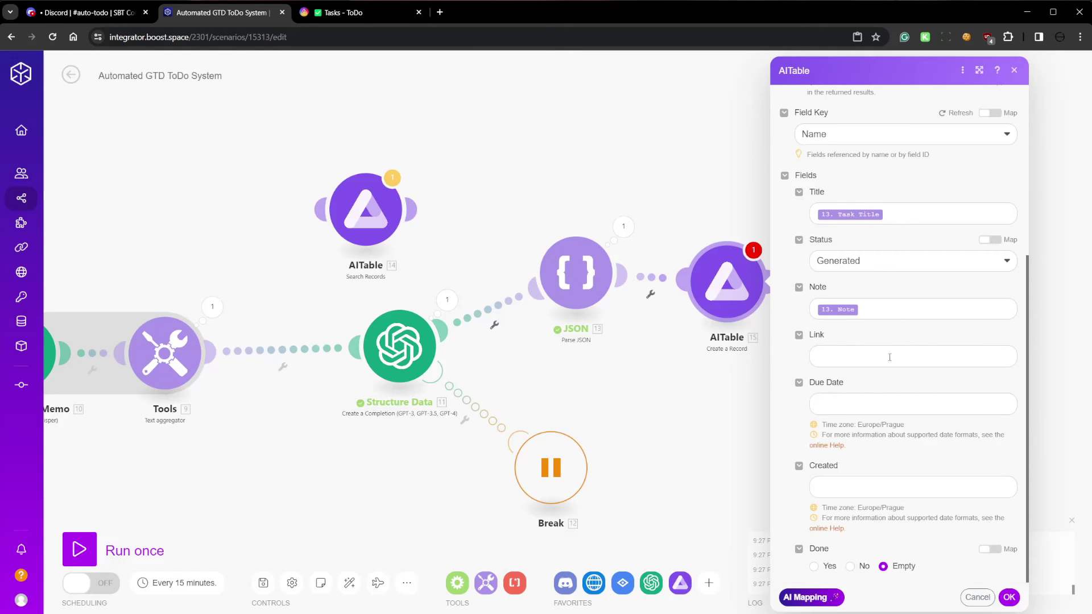
Step: Map 13. Due Date into Due Date, set Created to {{now}}, and save the Create a Record module
left_click(877, 399)
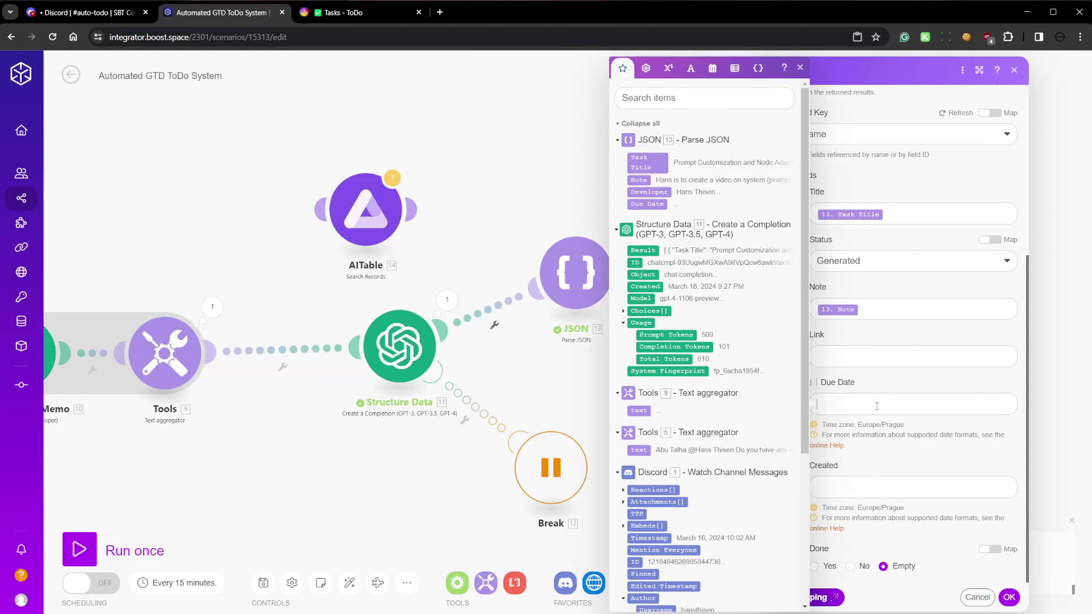
left_click(653, 204)
left_click(916, 387)
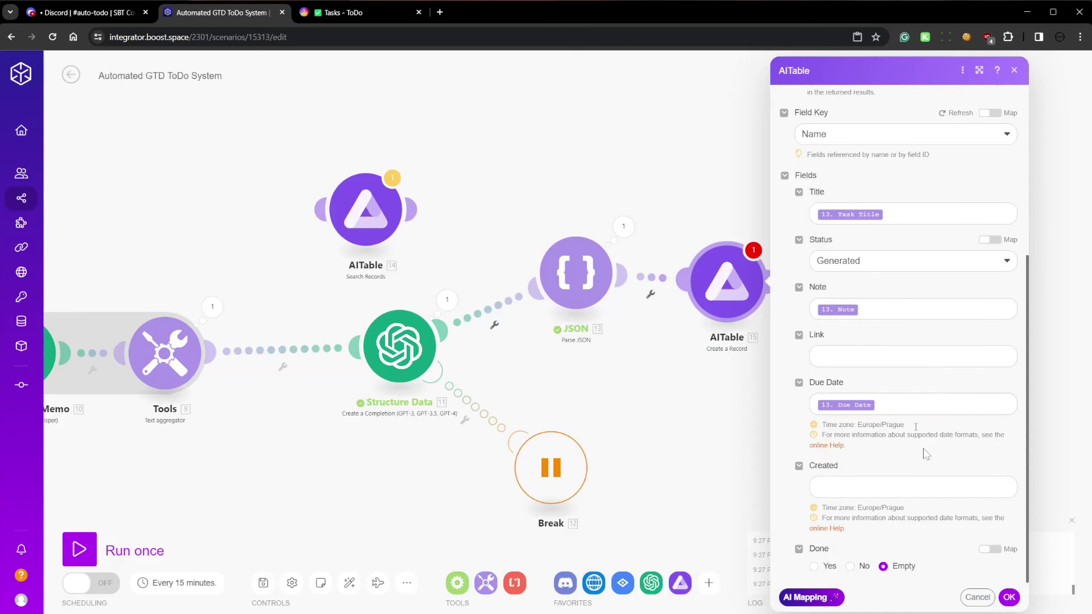
left_click(885, 485)
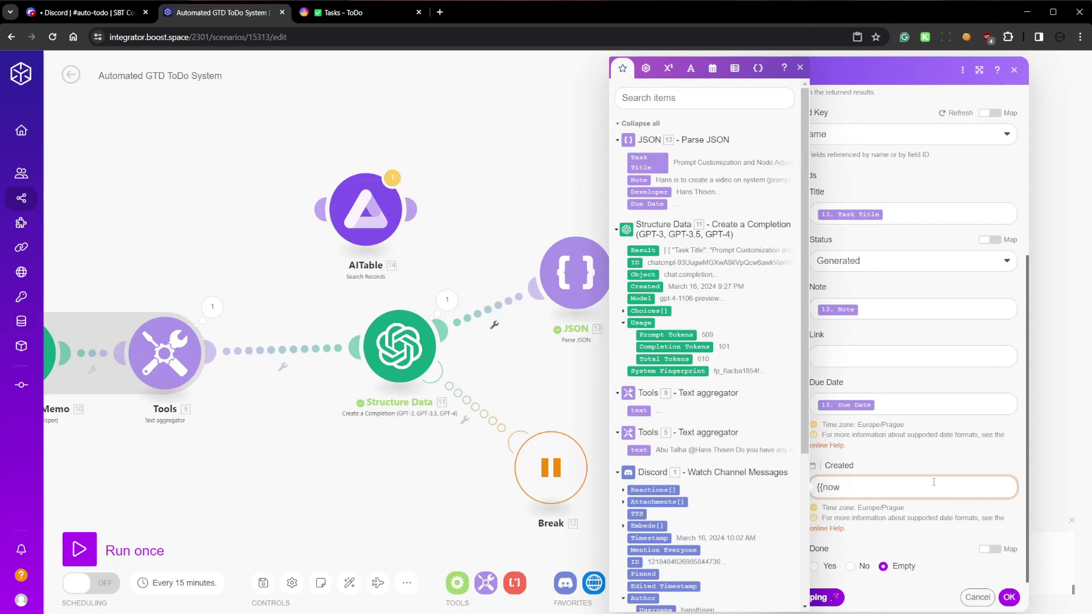
type("{{now}}")
left_click(891, 450)
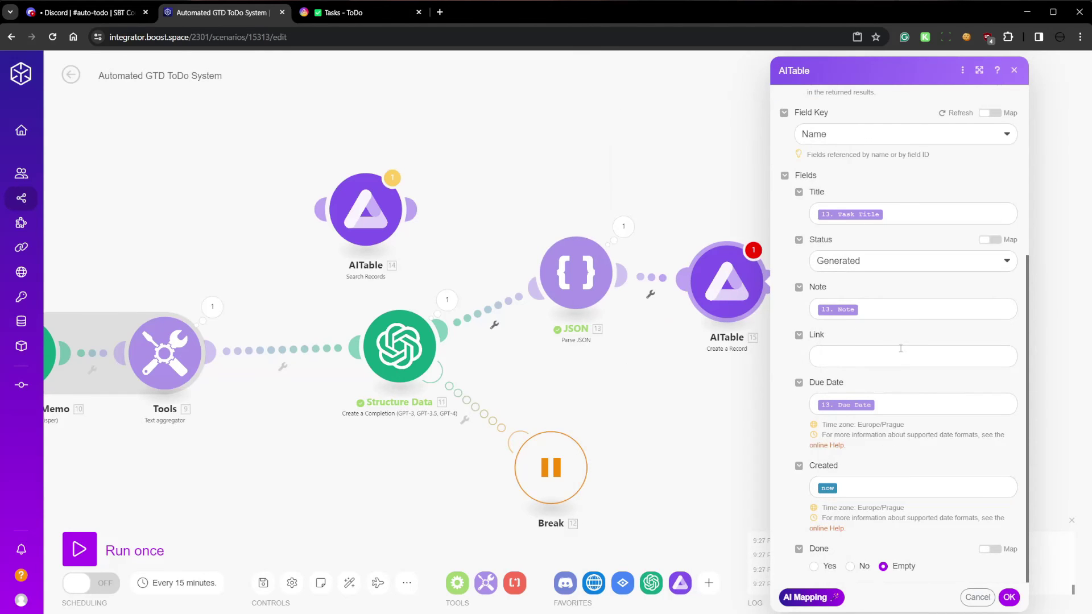
left_click(1009, 597)
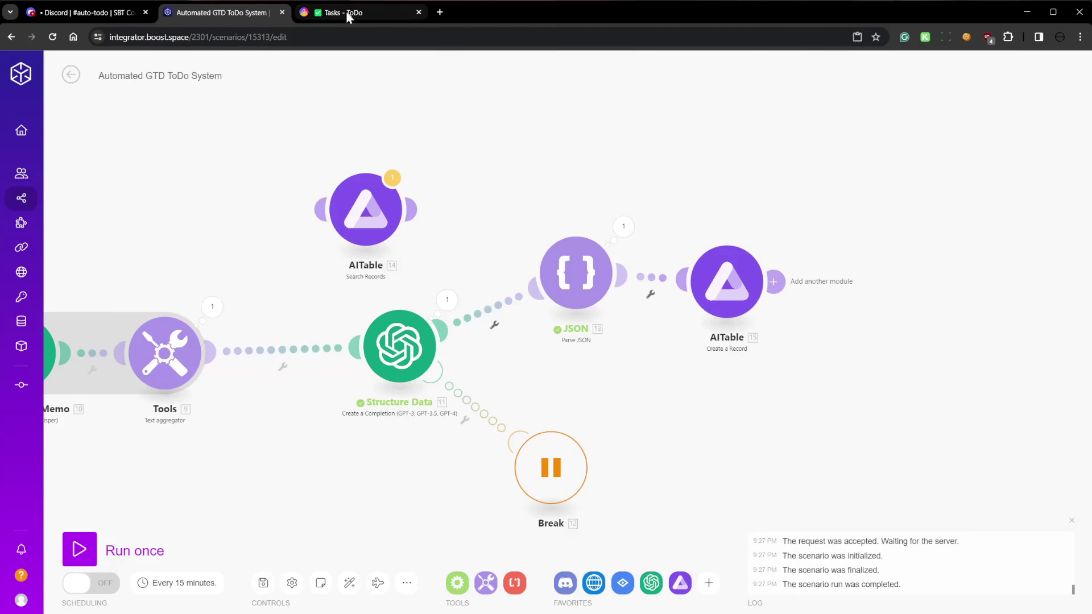
Step: Convert the Dev column to a Select field with dark purple and light cyan developer options
left_click(348, 15)
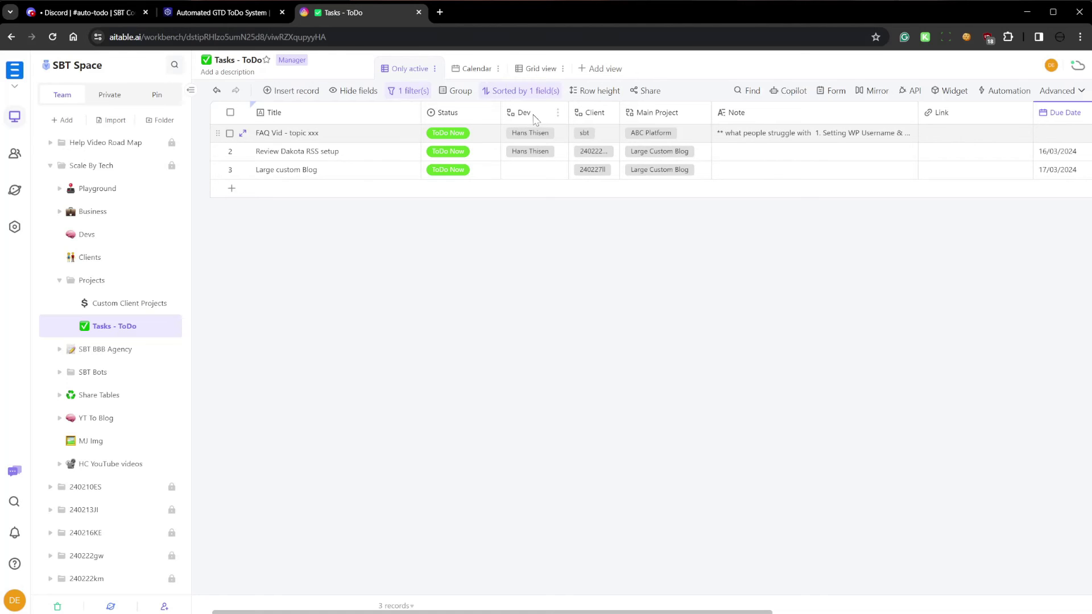
right_click(534, 117)
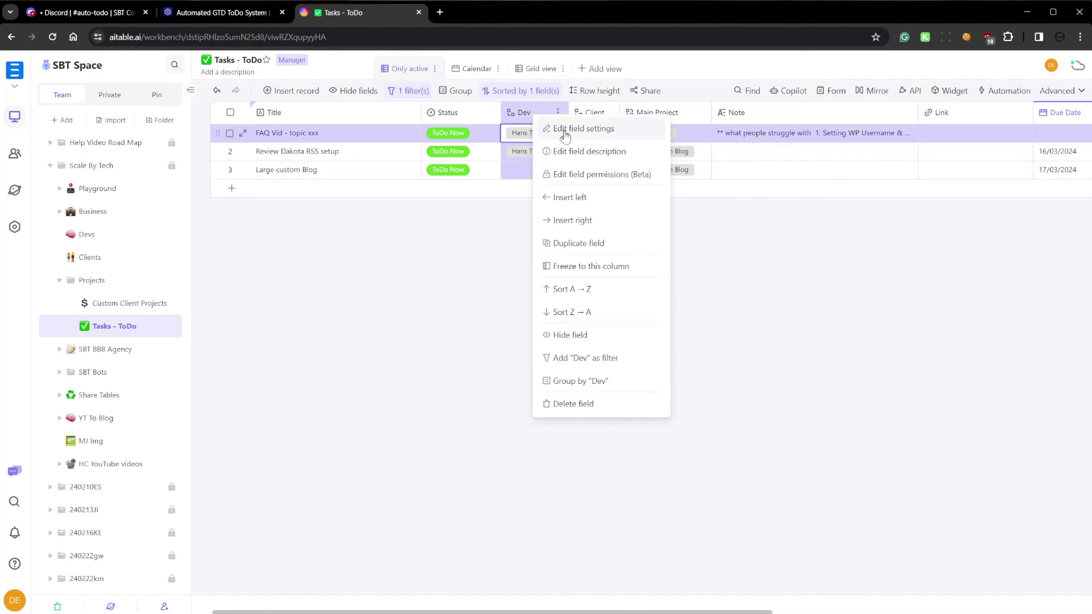
left_click(561, 127)
left_click(586, 217)
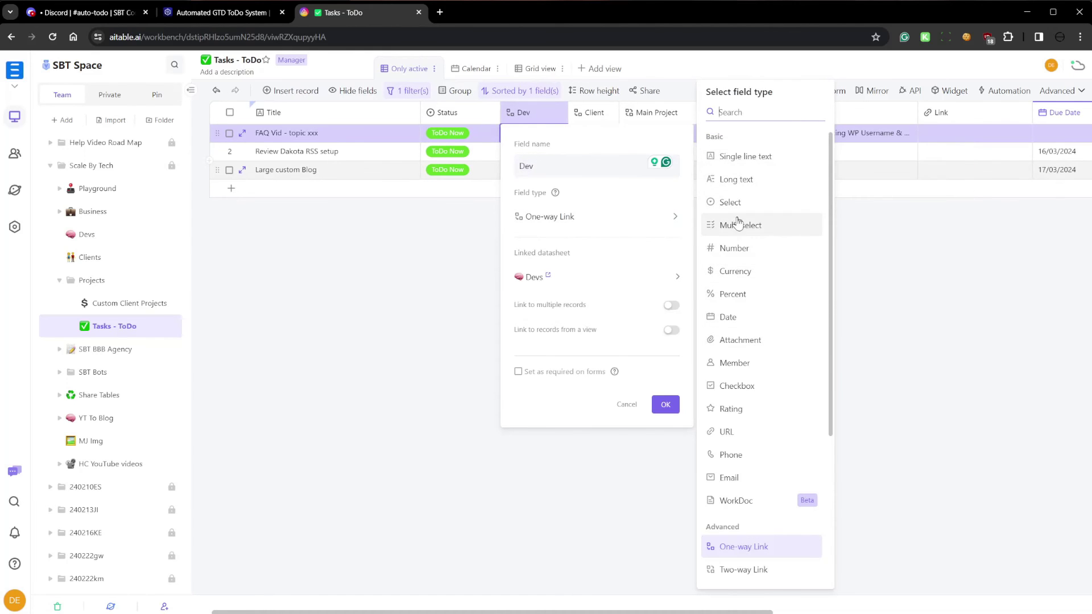
left_click(753, 204)
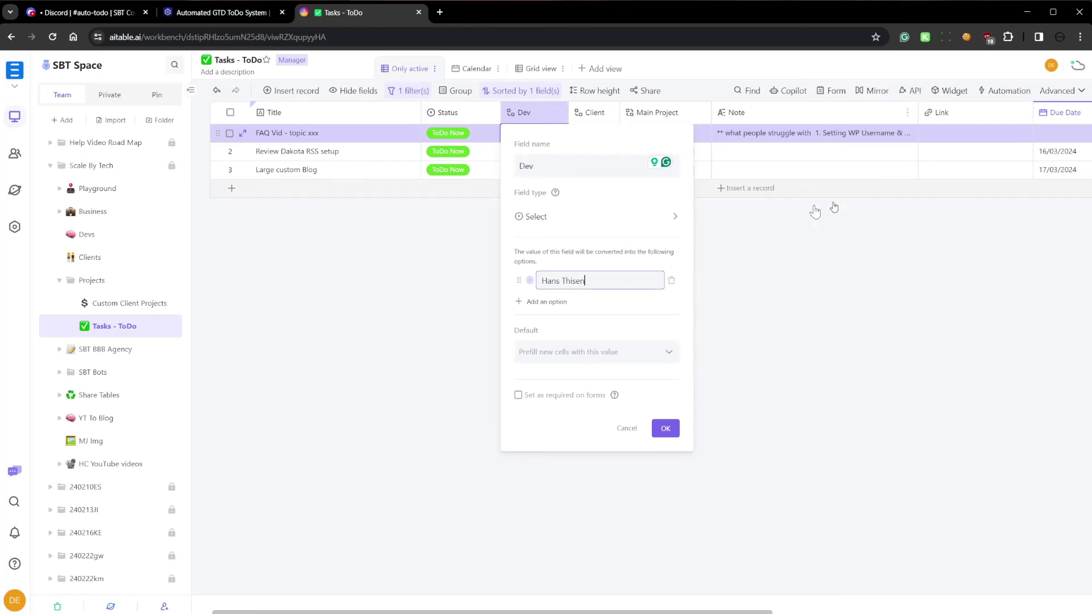
left_click(544, 301)
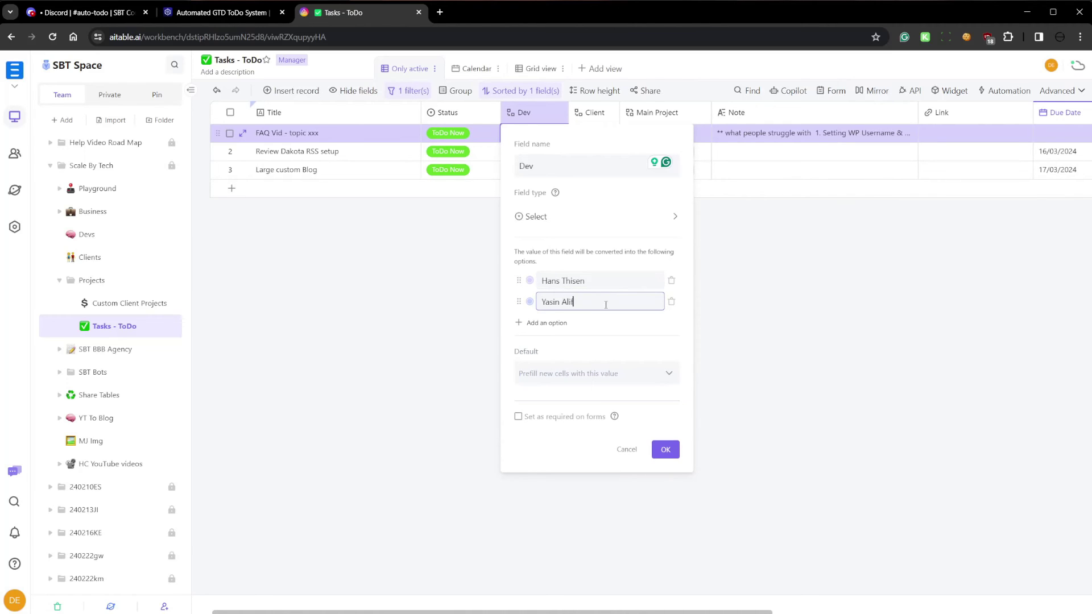
left_click(529, 280)
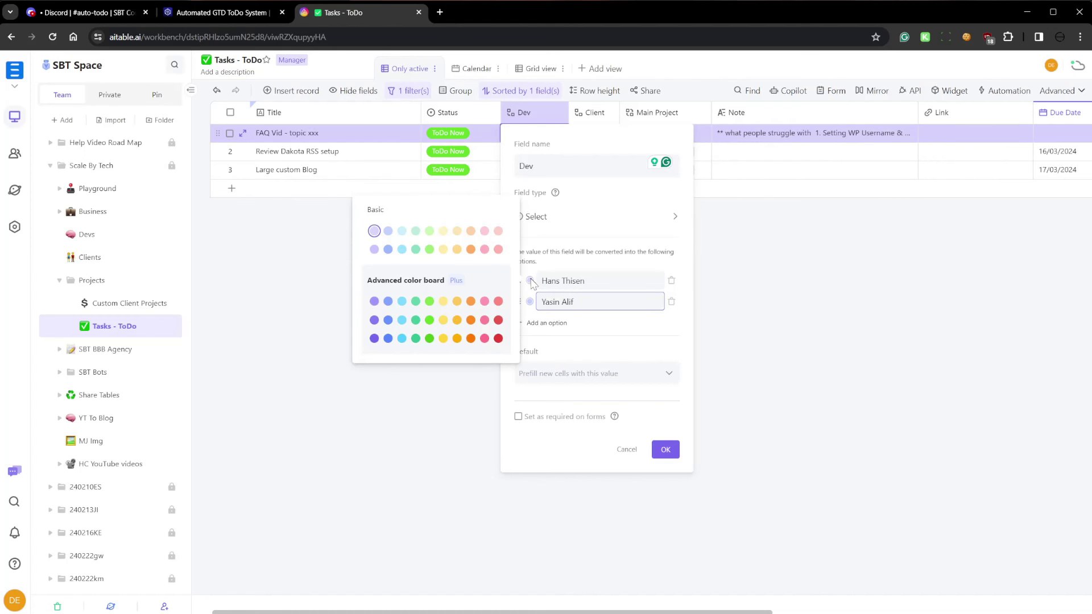
left_click(374, 339)
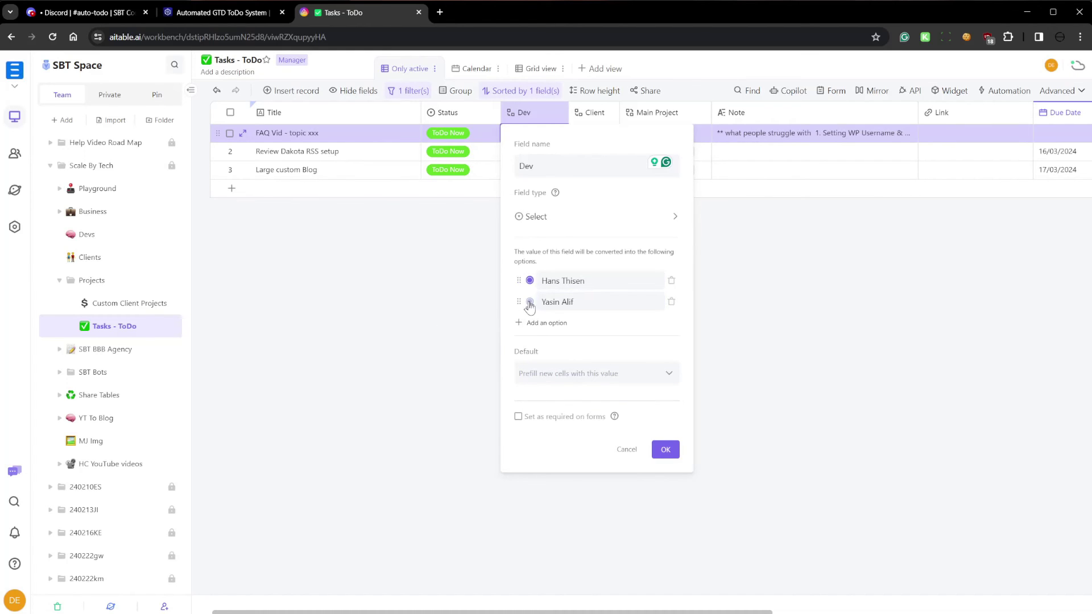
left_click(529, 302)
left_click(401, 360)
left_click(665, 449)
left_click(627, 369)
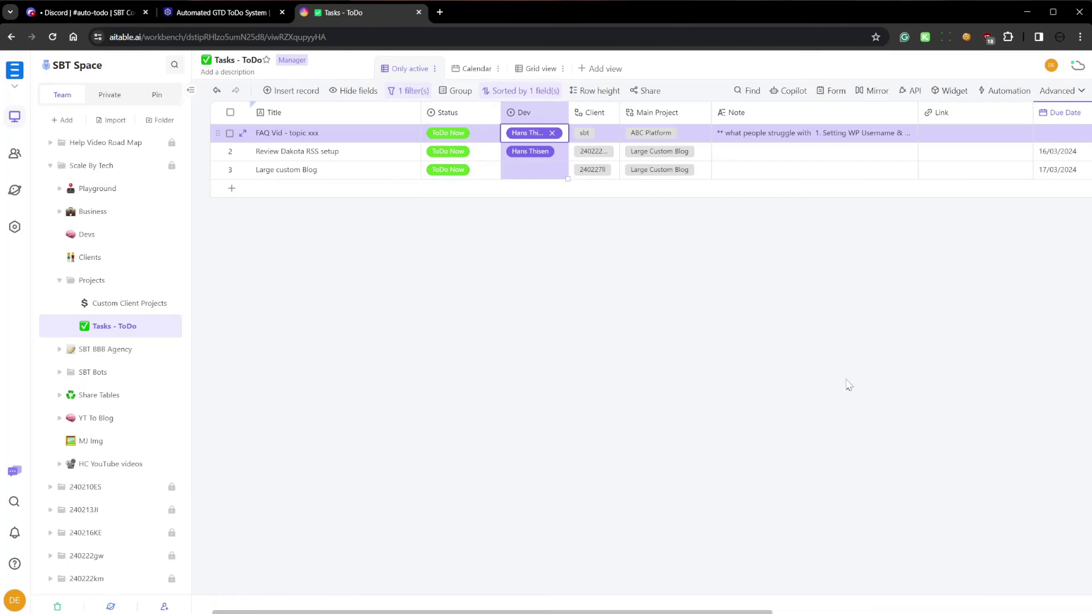
Step: Assign the first developer to row 3 and keep row 2's existing developer
left_click(546, 171)
left_click(554, 171)
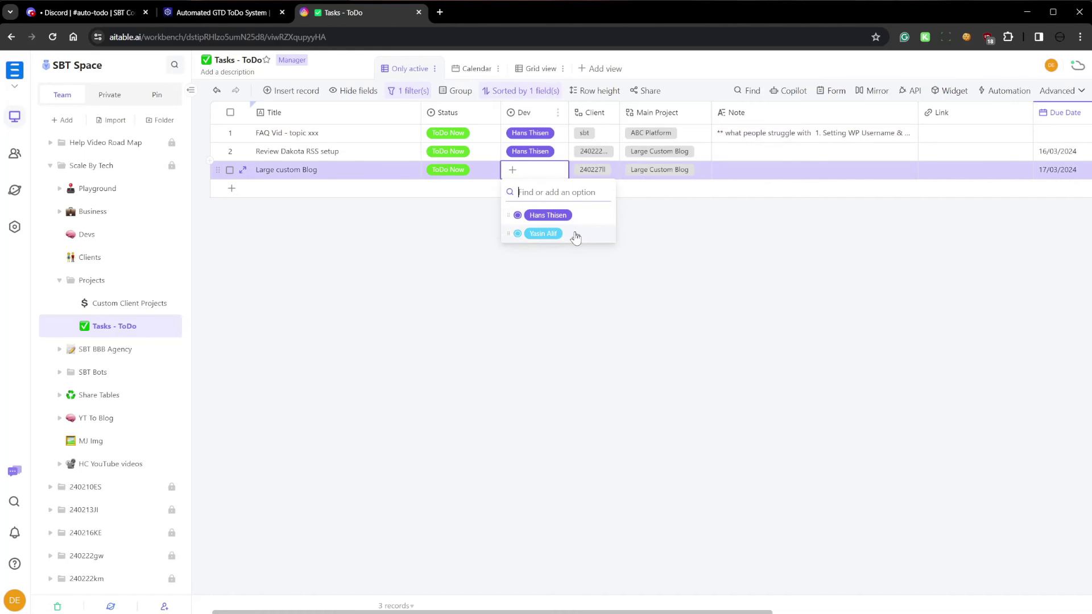
left_click(569, 215)
left_click(564, 155)
left_click(566, 157)
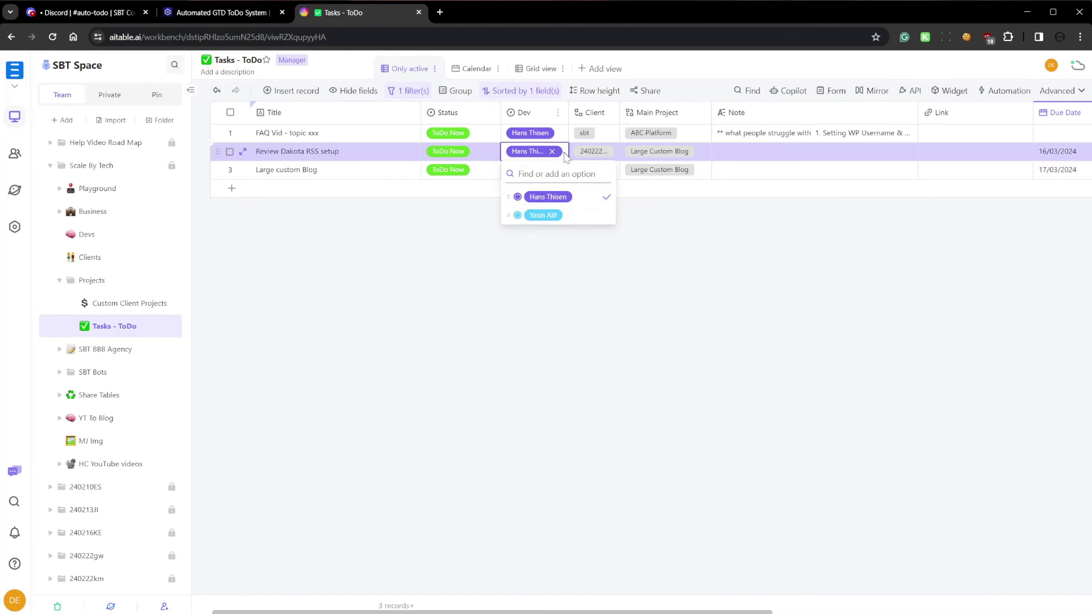
left_click(629, 218)
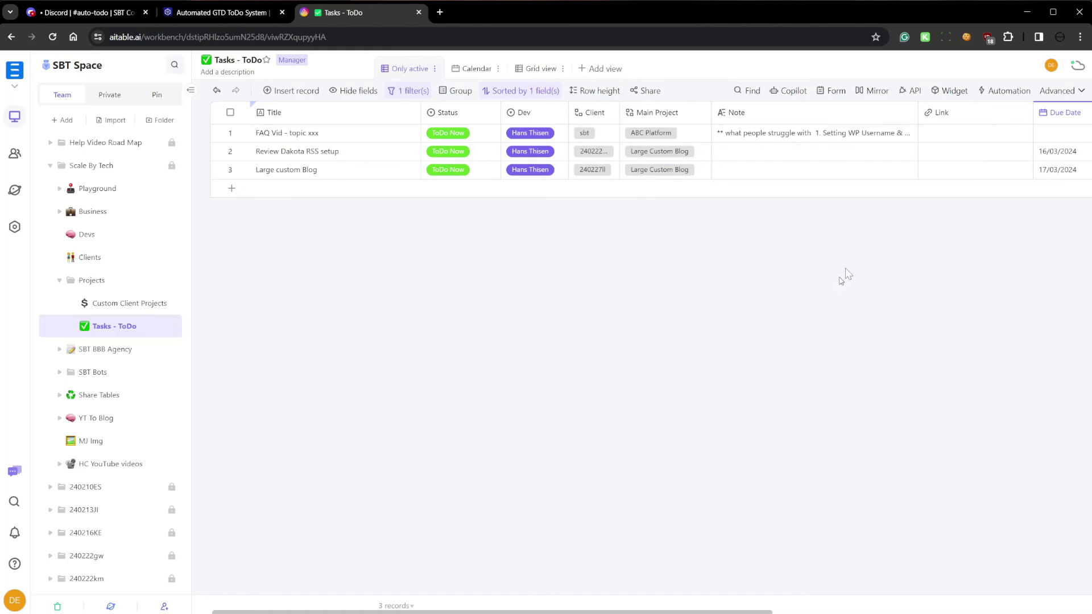
left_click(238, 13)
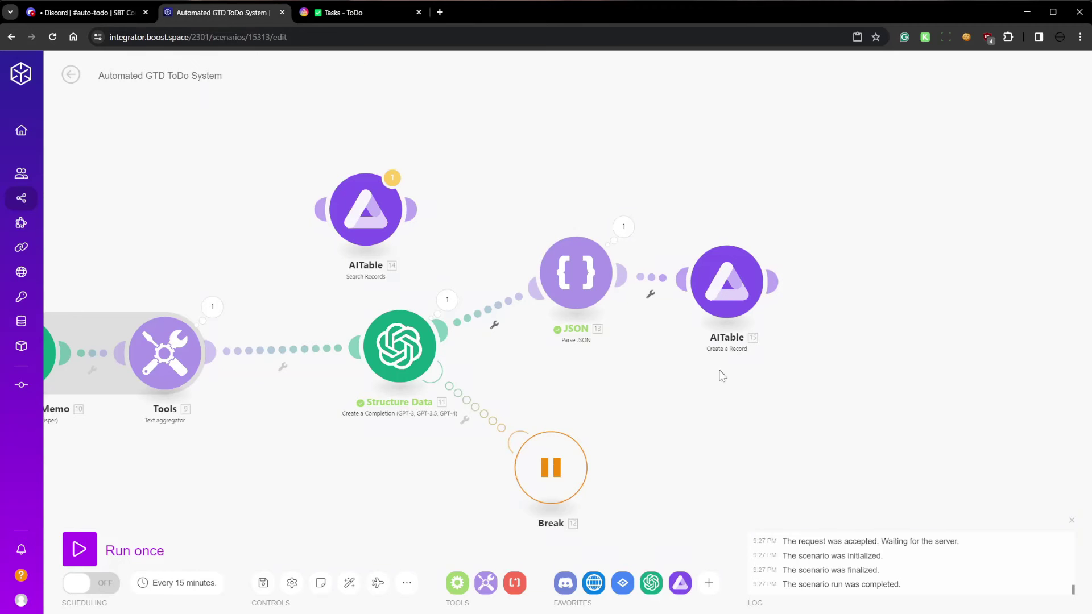
Step: Switch the record's Dev field to mapped mode and insert 13. Developer
left_click(720, 284)
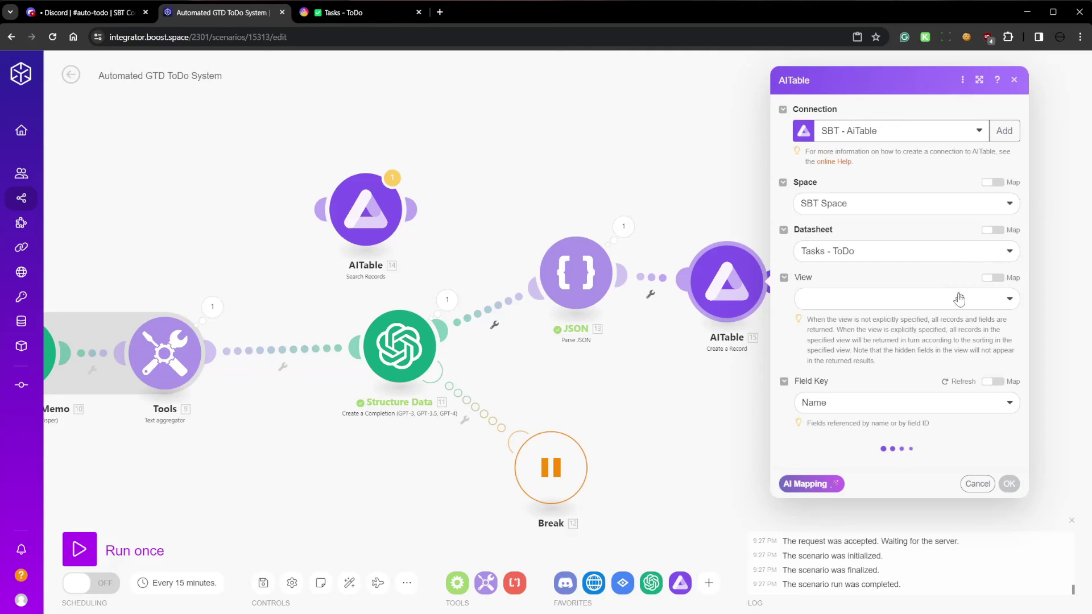
scroll(921, 267, "down", 5)
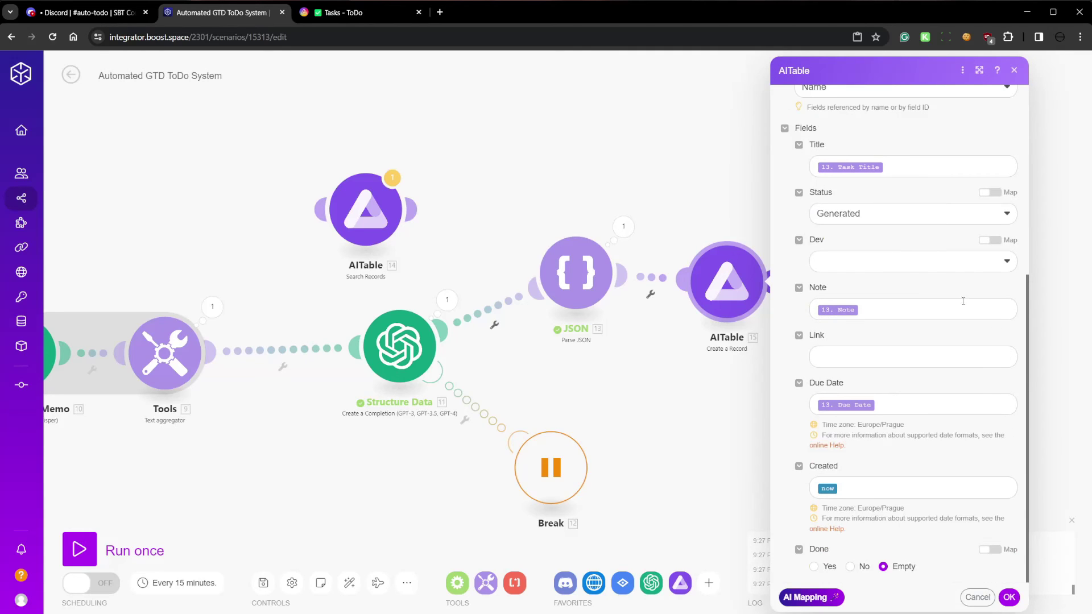
left_click(999, 260)
left_click(1001, 260)
left_click(989, 239)
left_click(998, 267)
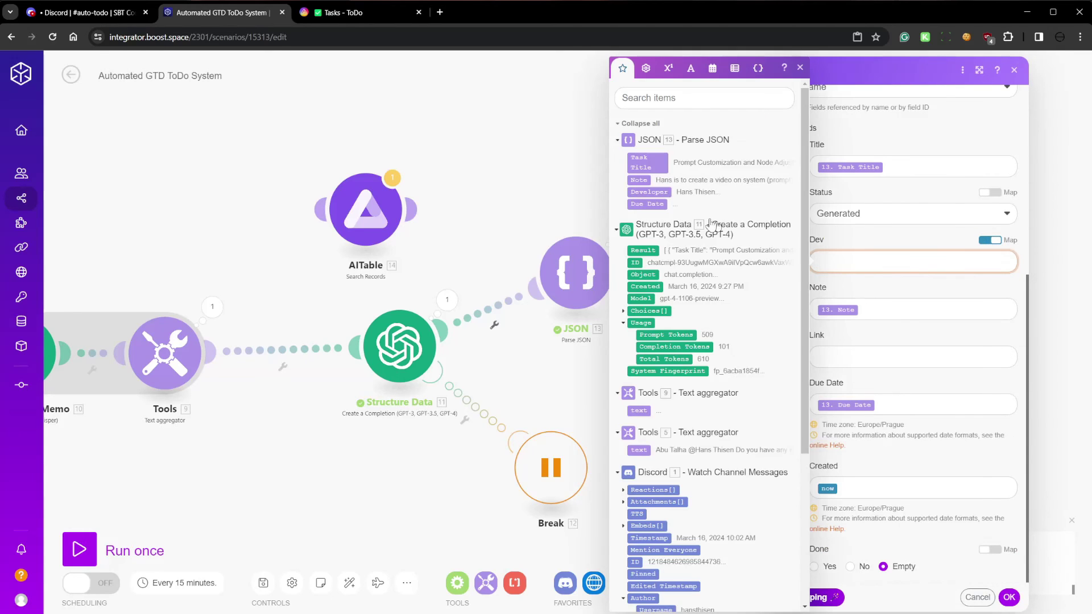
left_click(649, 192)
left_click(1008, 596)
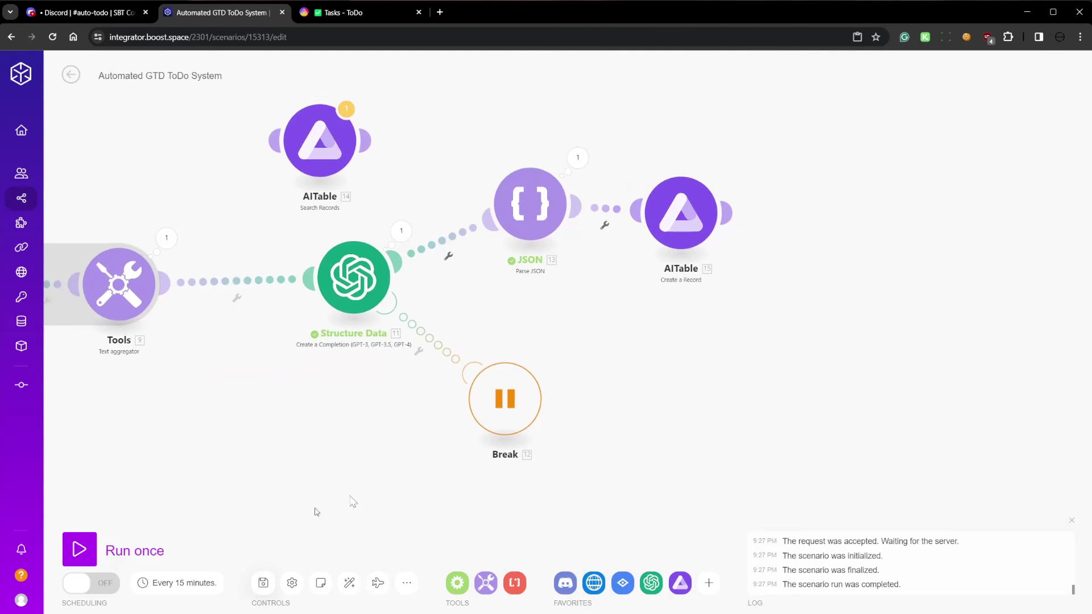
Step: Save the scenario with Ctrl+S, run it once, and check the Discord auto-todo channel
scroll(522, 434, "down", 5)
key("ctrl+s")
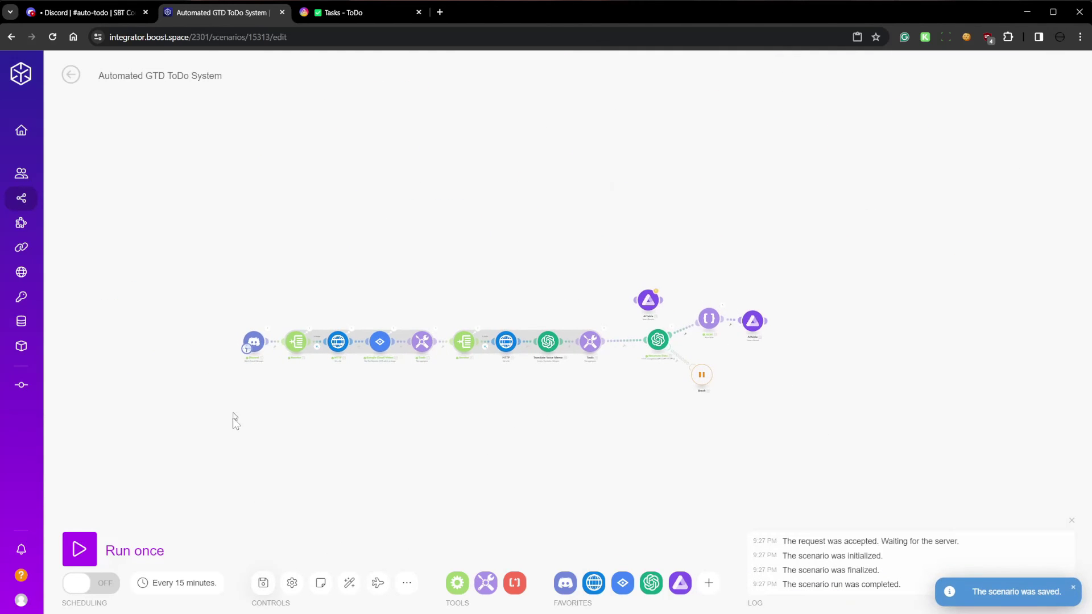
scroll(235, 420, "up", 3)
left_click(80, 548)
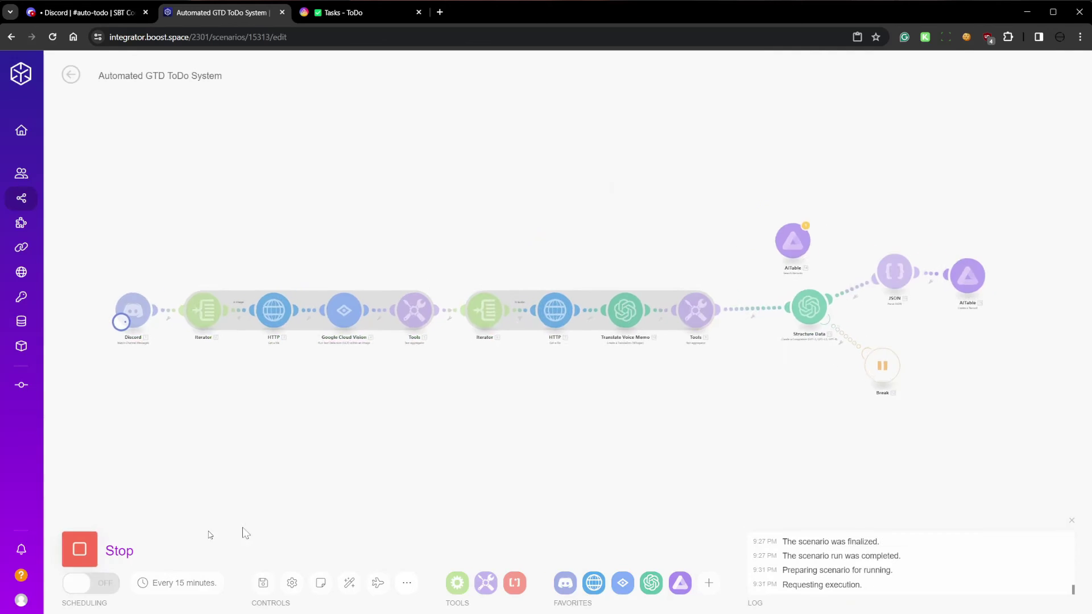
left_click(82, 13)
scroll(458, 218, "up", 10)
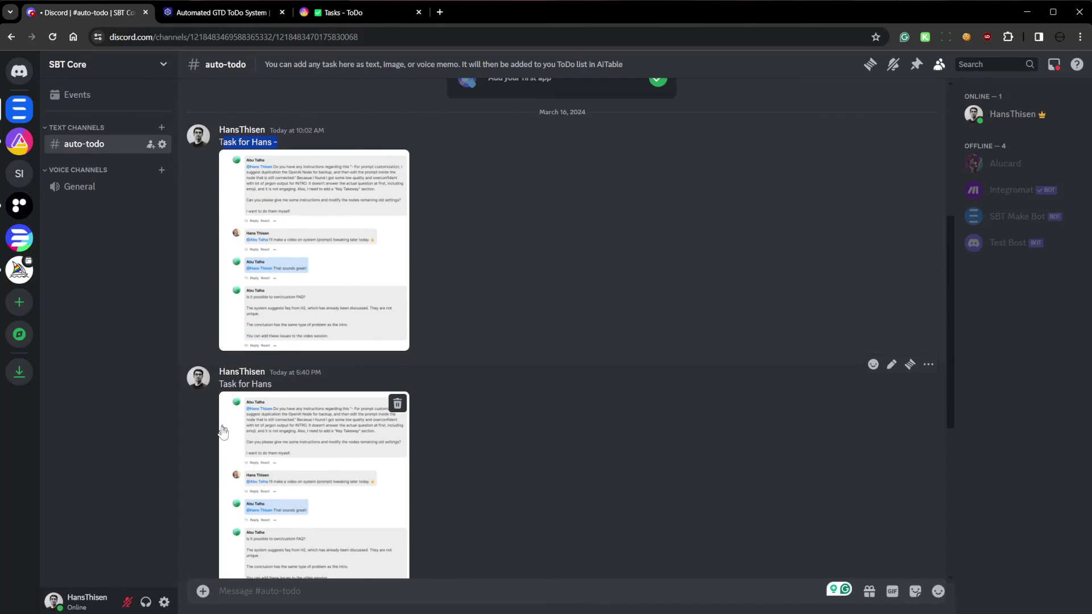
scroll(223, 433, "down", 3)
left_click(213, 12)
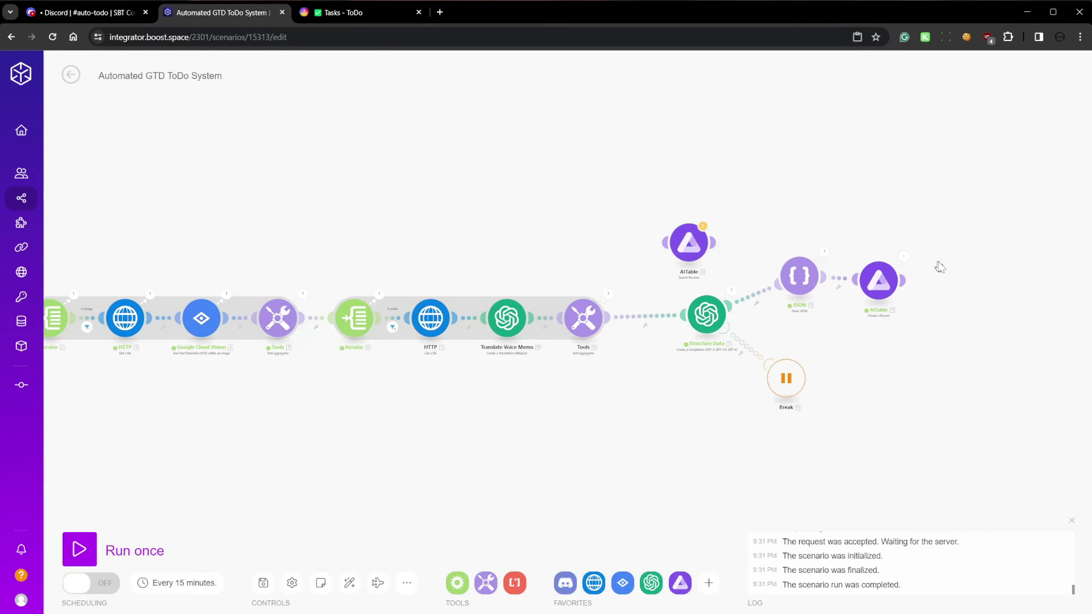
left_click(360, 11)
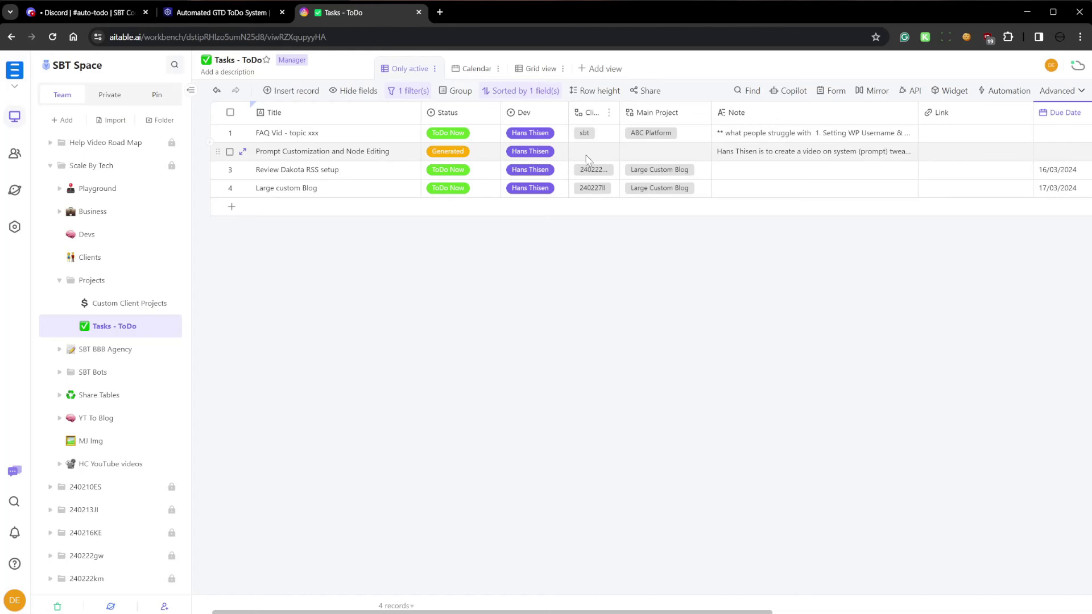
Step: Set 'Prompt Customization and Node Editing' to ToDo Now, then tick its Done checkbox
double_click(480, 152)
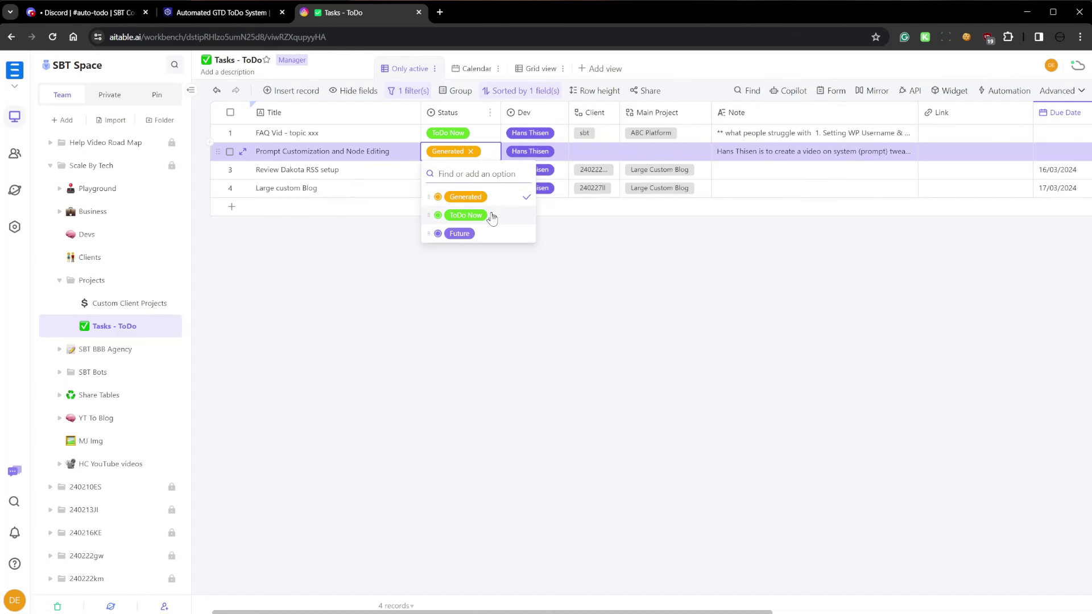
left_click(466, 215)
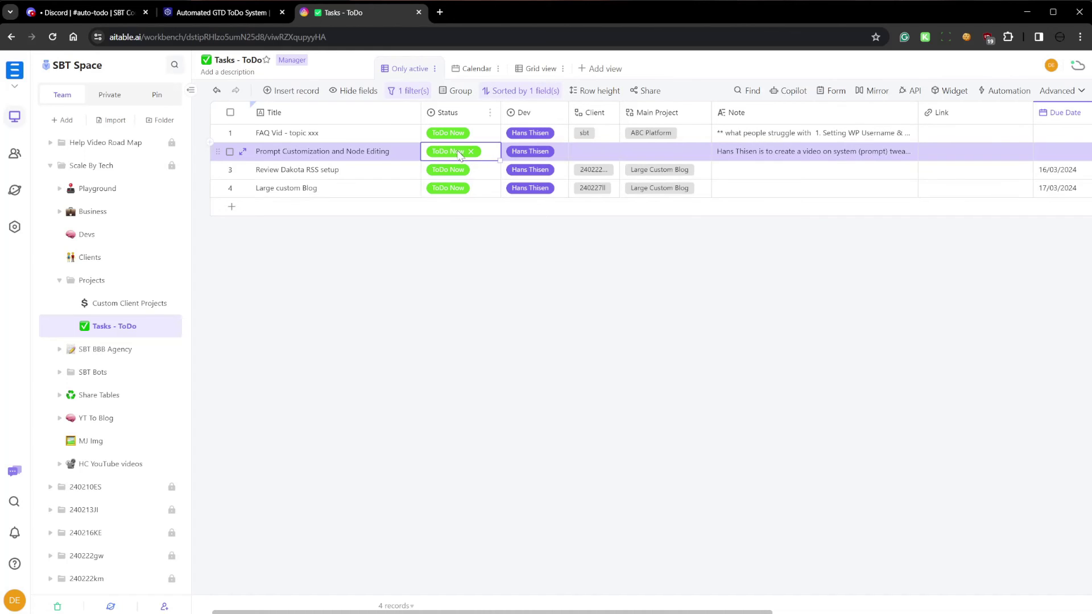
scroll(551, 162, "right", 8)
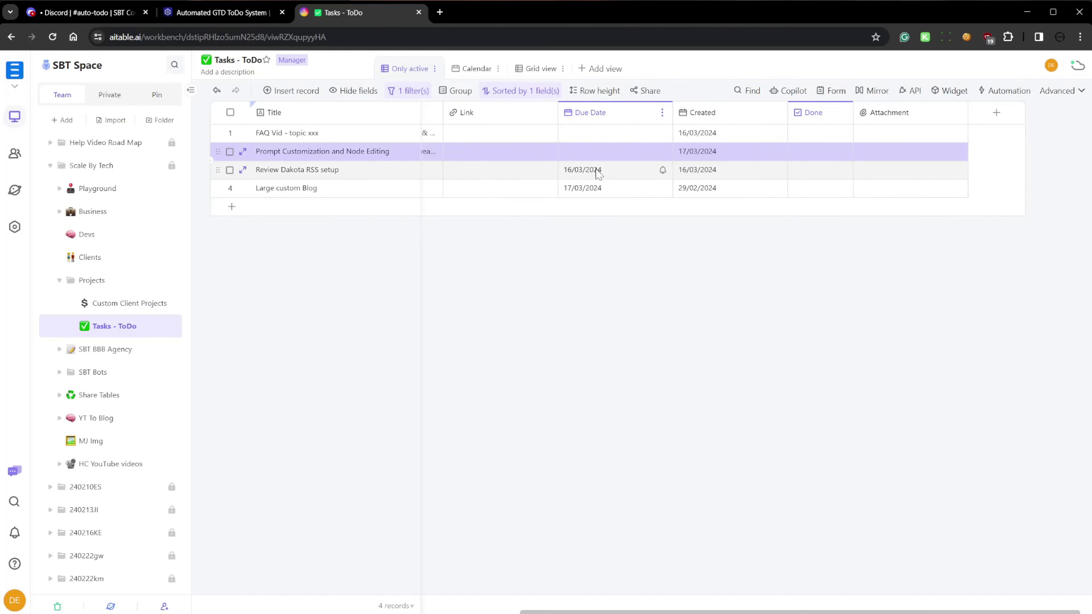
left_click(816, 154)
left_click(819, 153)
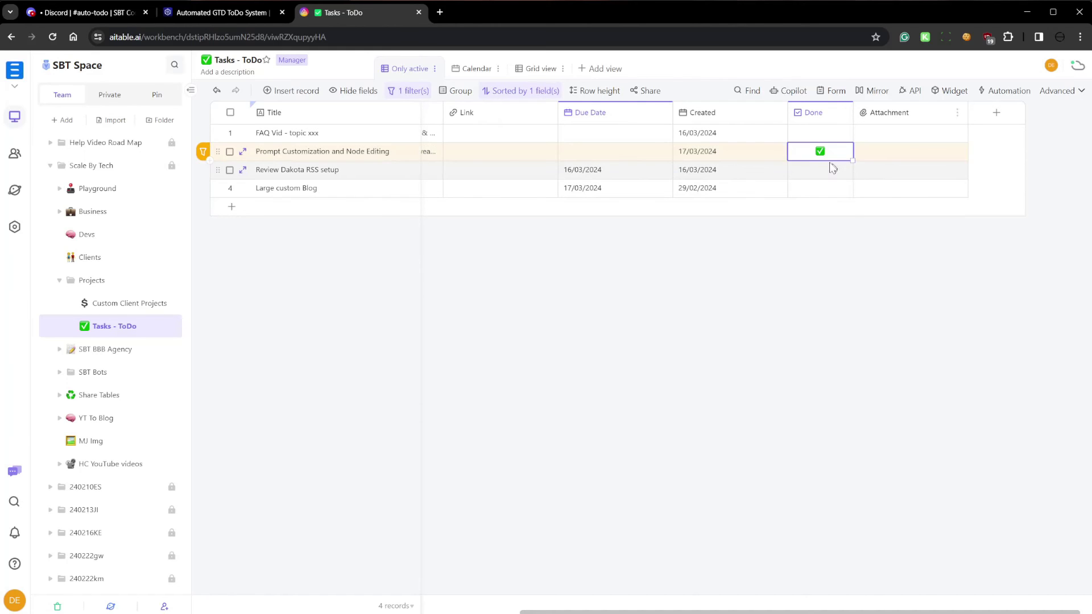
scroll(752, 181, "left", 6)
scroll(753, 180, "left", 2)
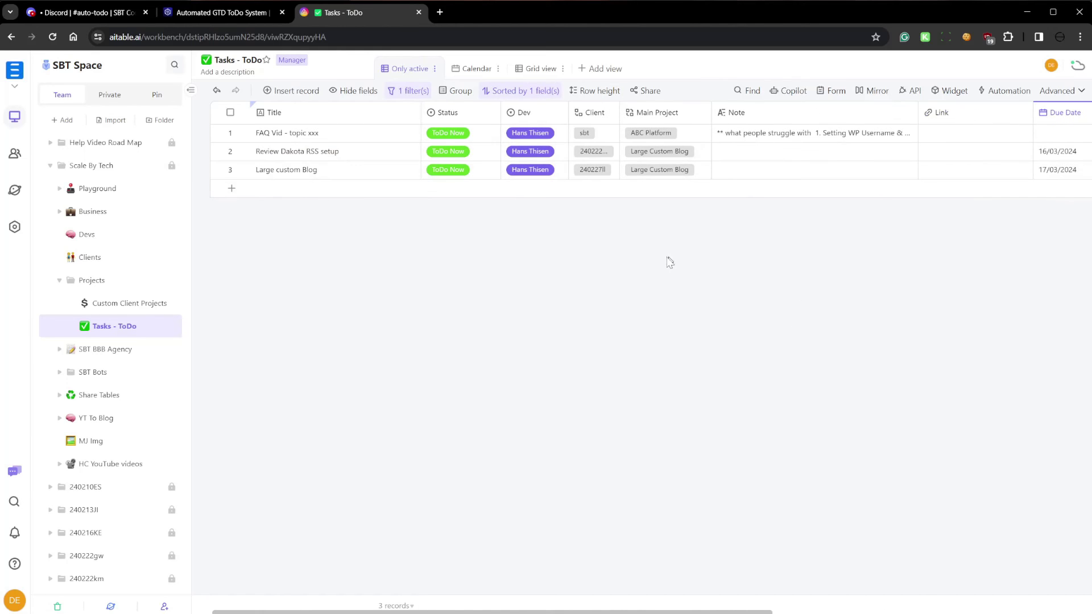
Step: Review the run schedule unchanged, then raise the Discord trigger's Limit from 1 to 3
left_click(213, 13)
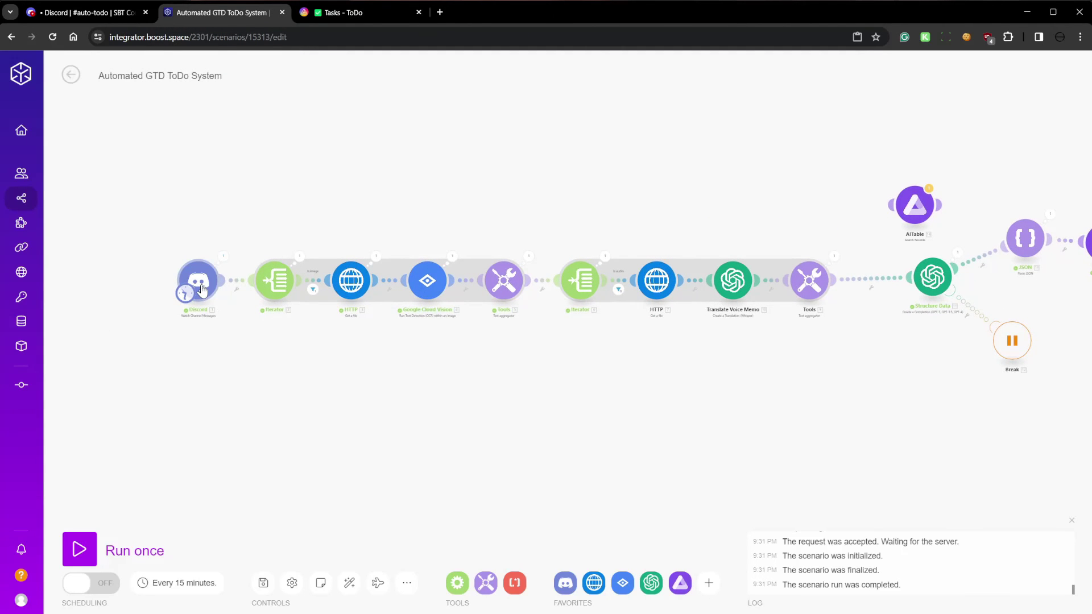
scroll(199, 276, "up", 5)
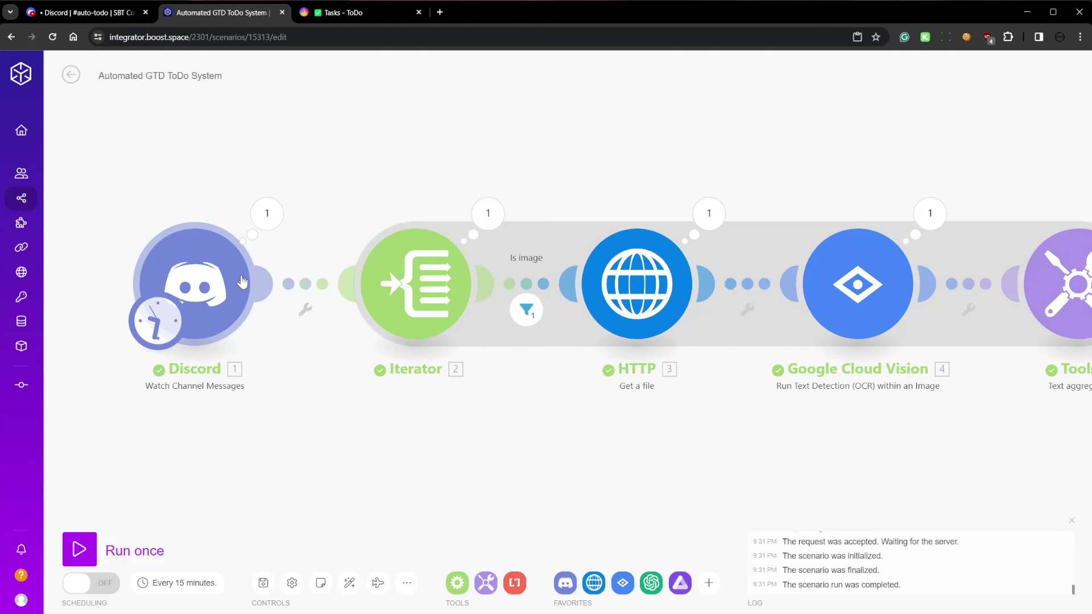
left_click(213, 284)
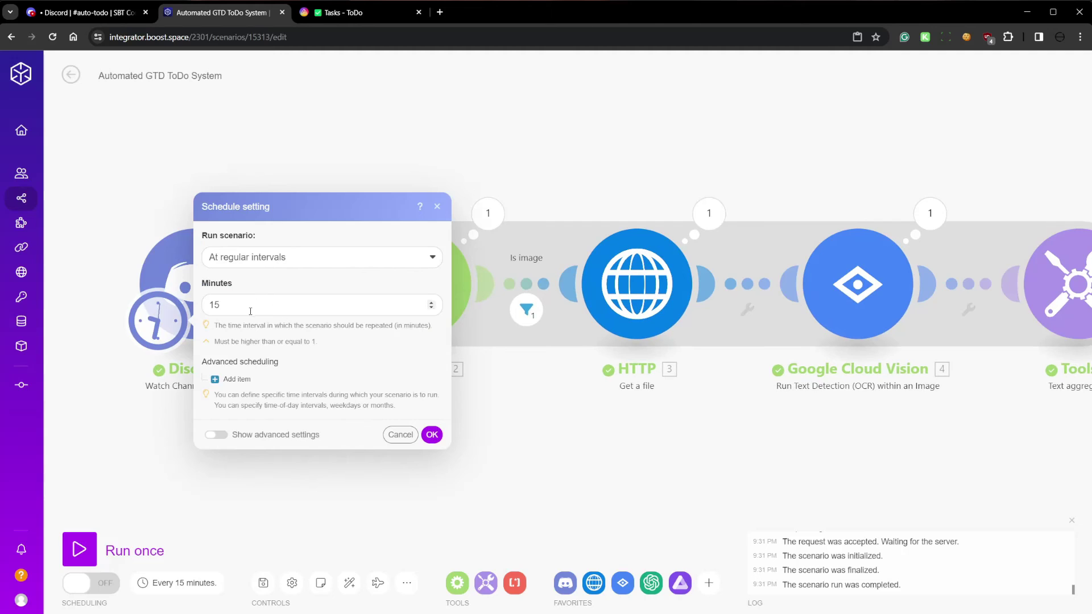
left_click(432, 434)
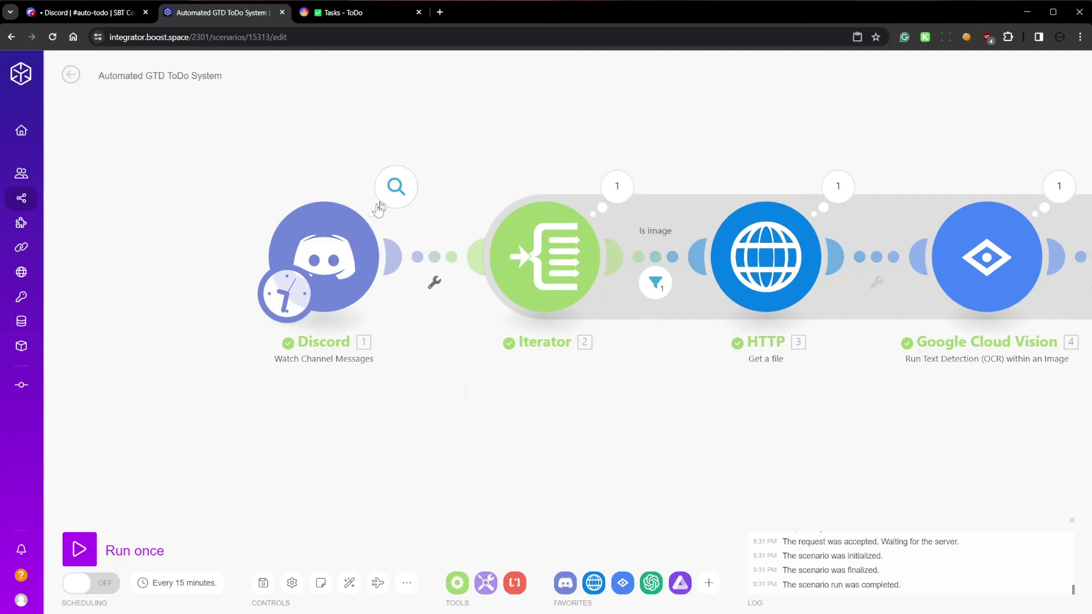
left_click(370, 227)
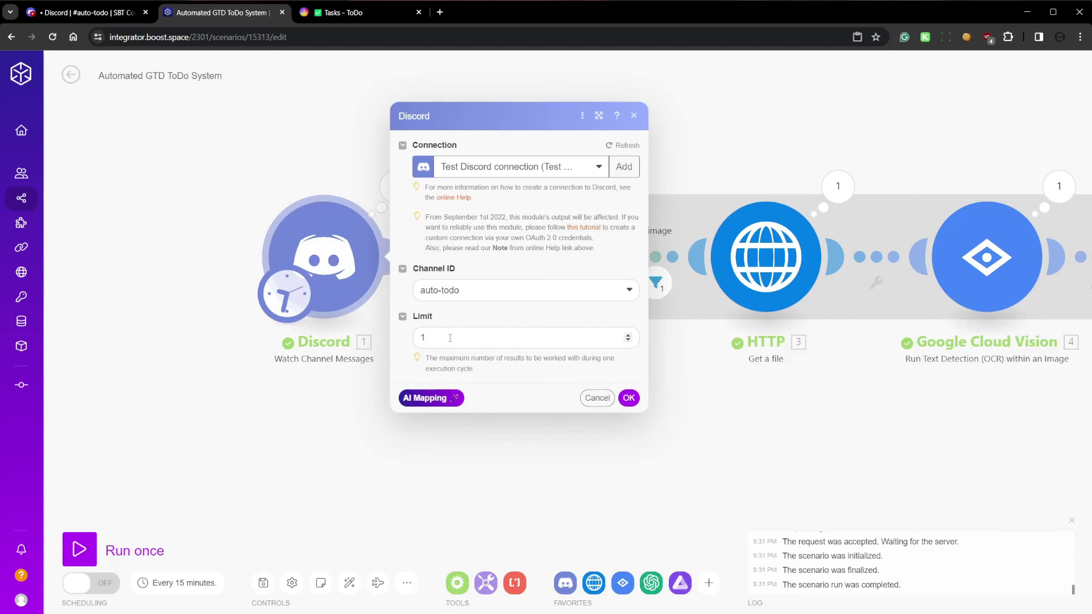
double_click(628, 336)
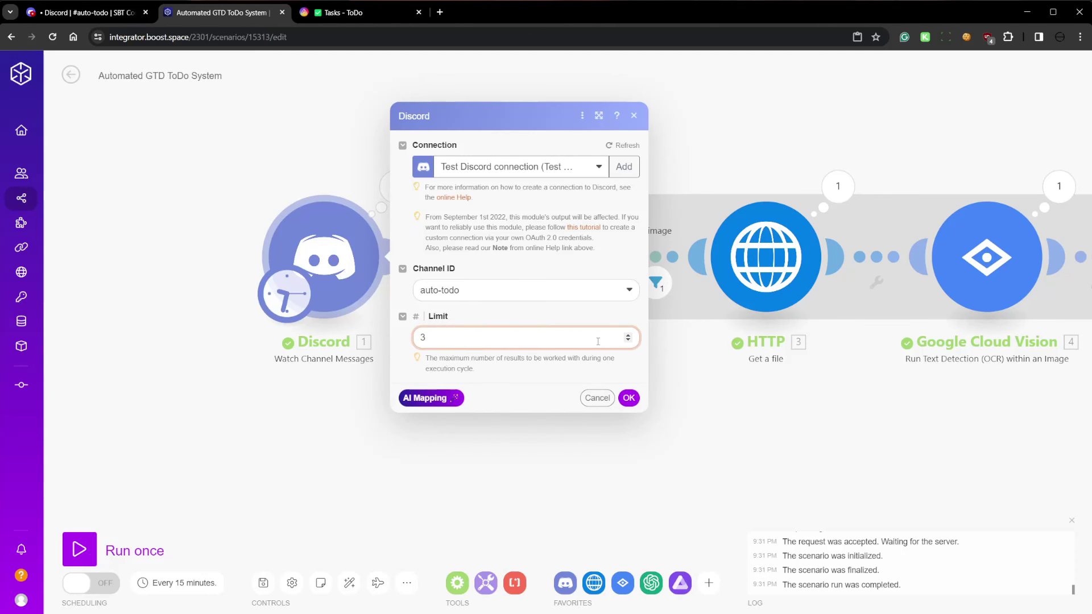
left_click(628, 397)
Step: Run the scenario once to test the new 3-message limit
scroll(480, 398, "down", 2)
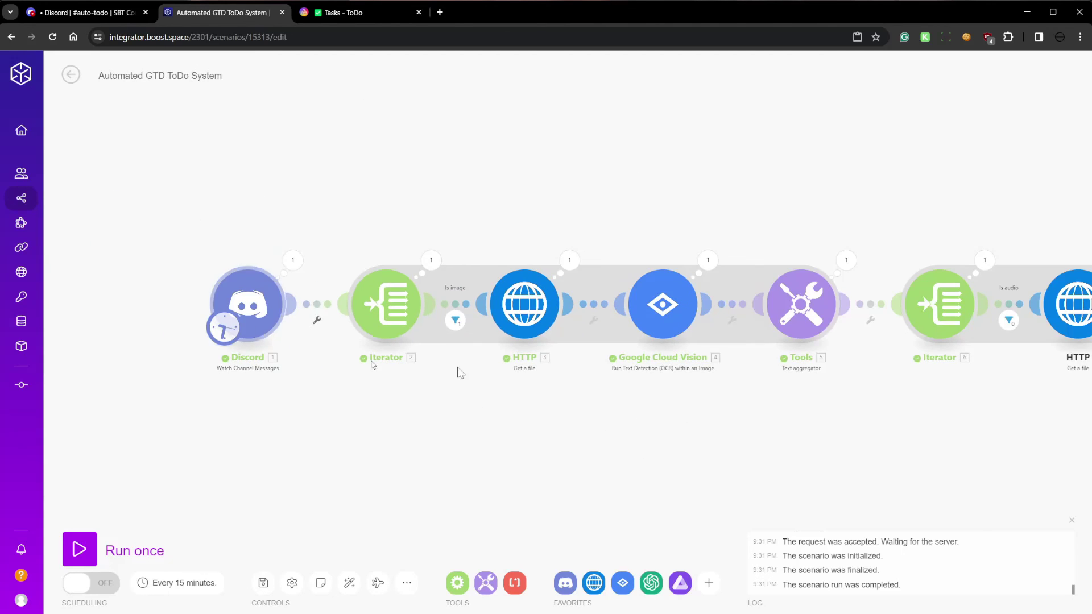
scroll(573, 459, "right", 3)
scroll(523, 425, "down", 5)
scroll(716, 420, "up", 3)
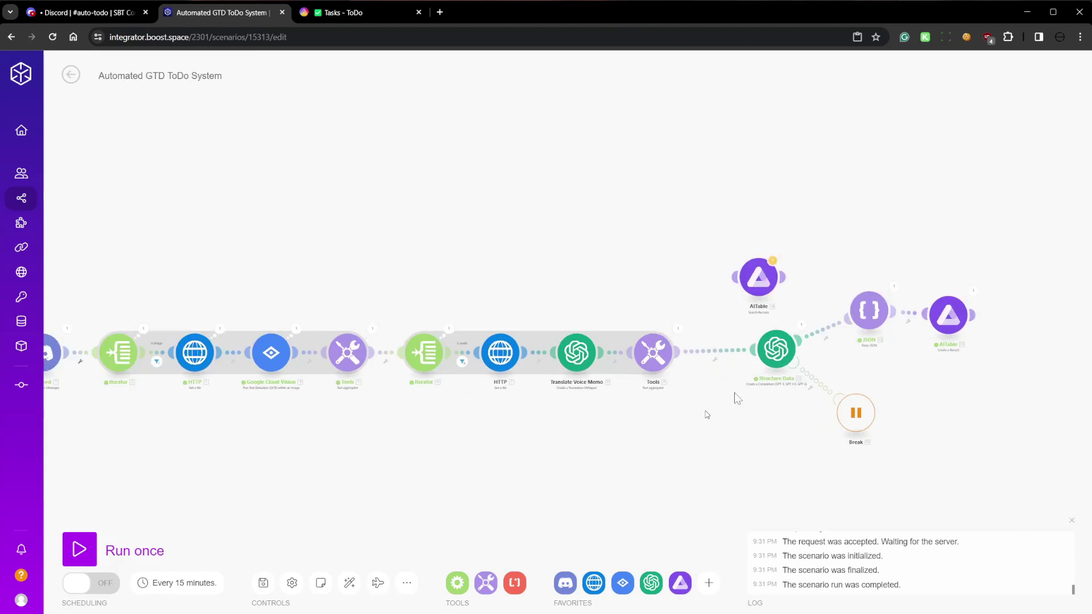
left_click(80, 550)
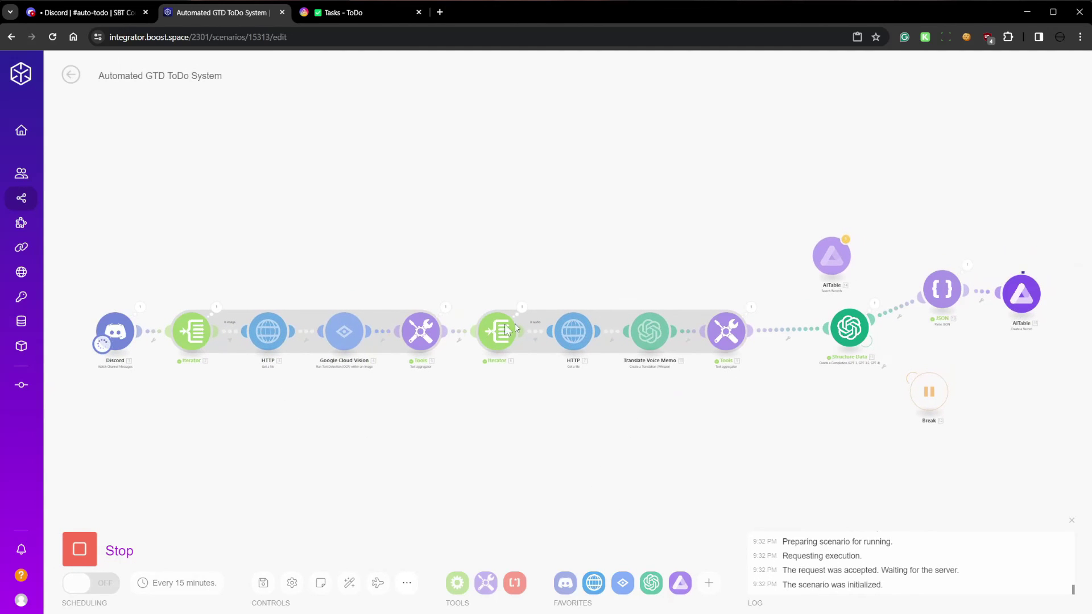
Step: Scroll through the auto-todo channel's recent messages, then view the Tasks - ToDo table
left_click(40, 12)
scroll(436, 181, "down", 3)
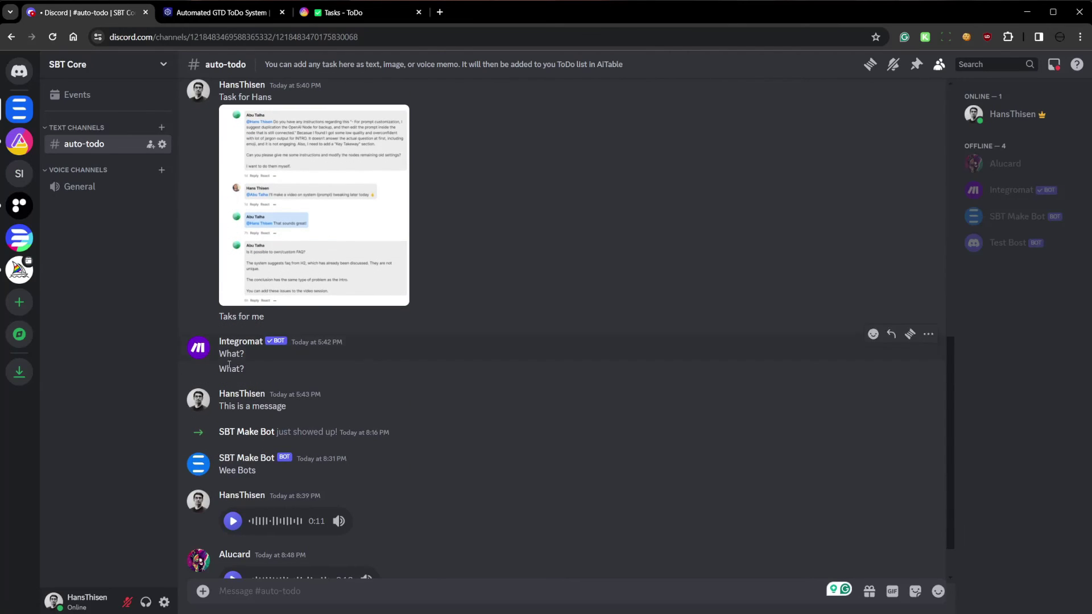
scroll(254, 415, "down", 1)
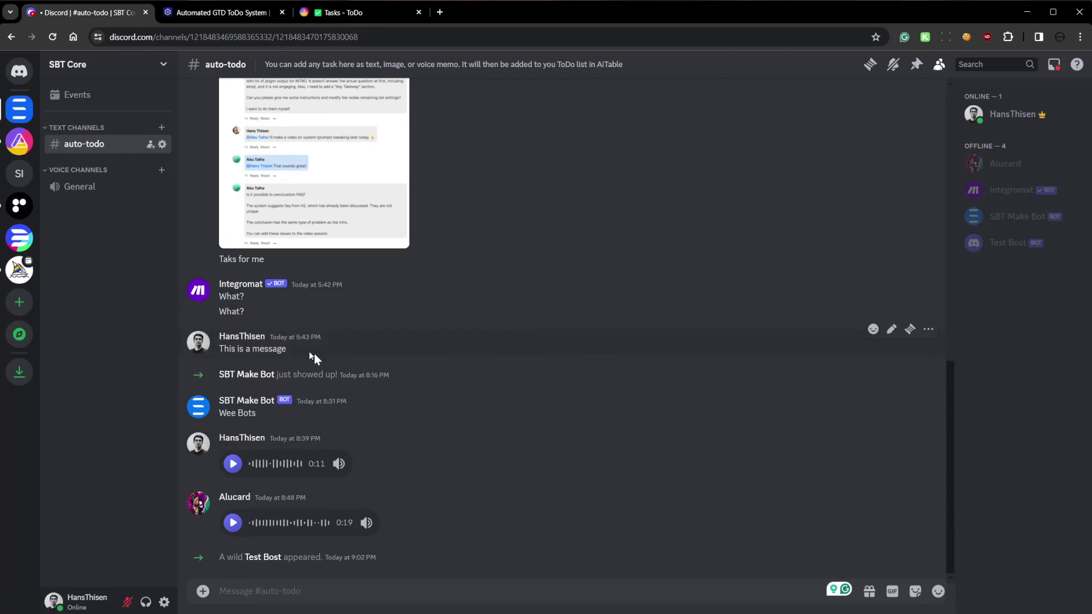
left_click(346, 17)
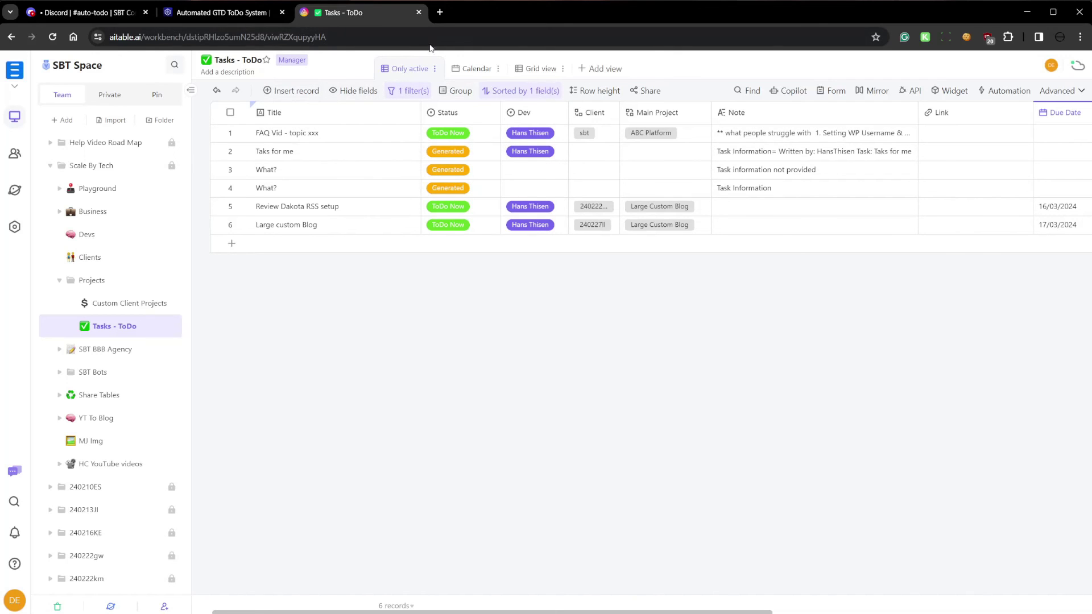
Step: Delete the 'Taks for me' record and both 'What?' records from Tasks - ToDo
left_click(396, 152)
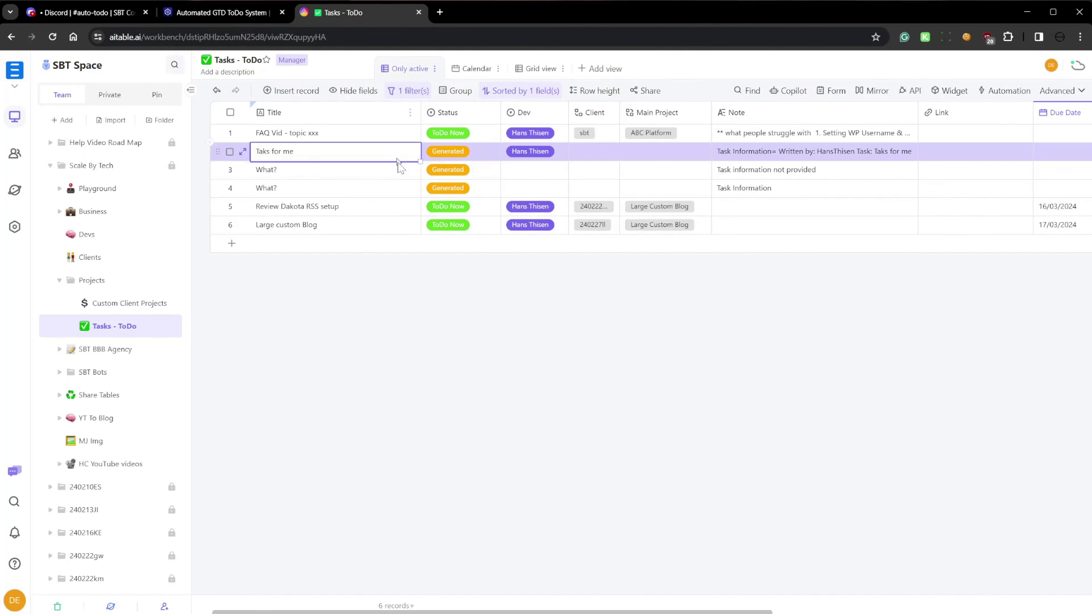
left_click(392, 190, "shift")
right_click(393, 193)
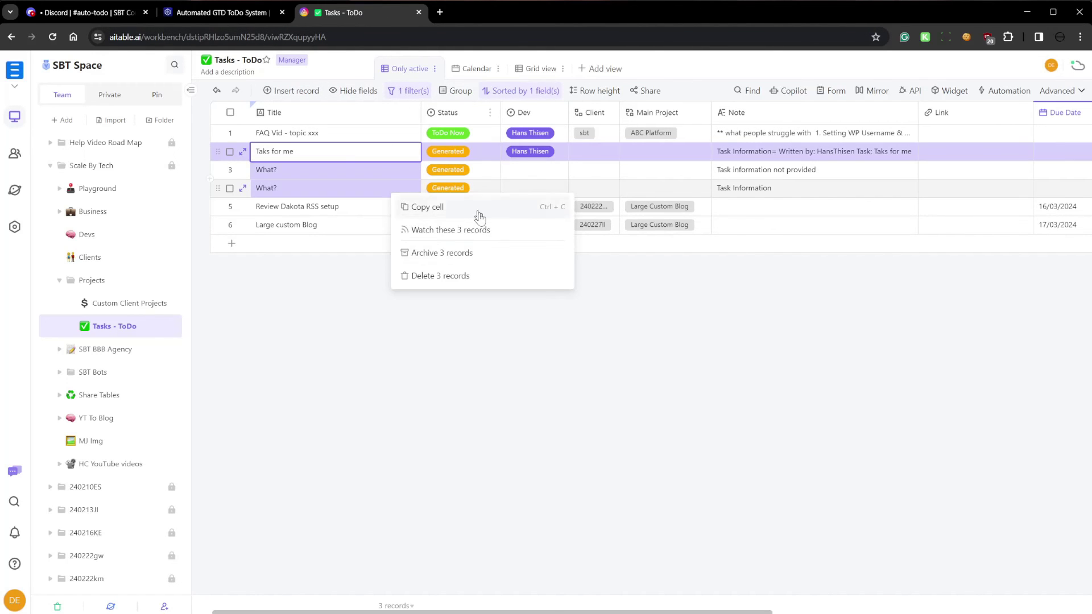
left_click(490, 287)
left_click(100, 11)
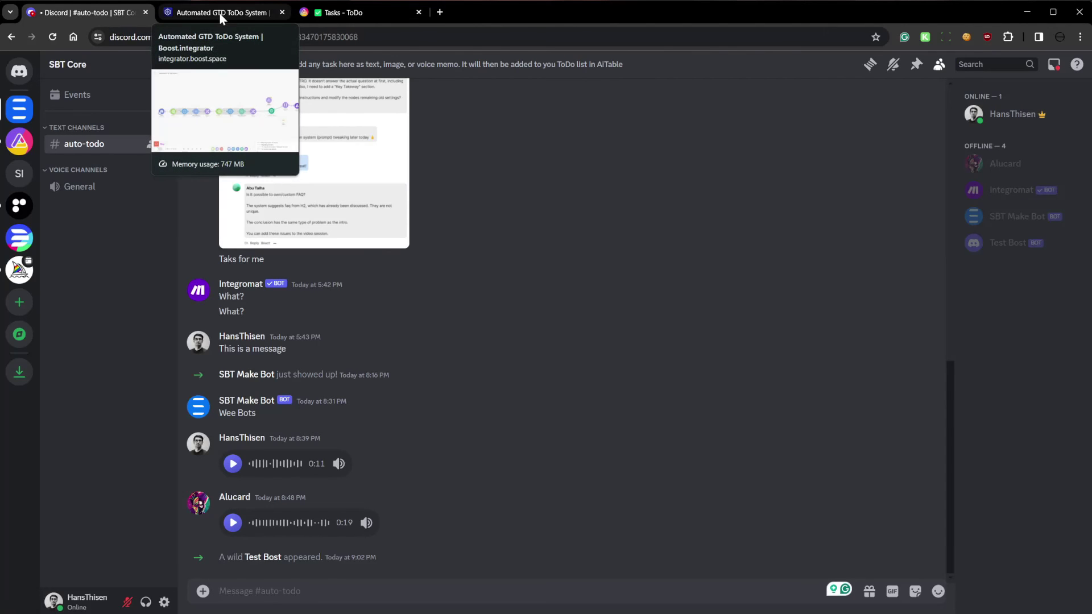
left_click(219, 13)
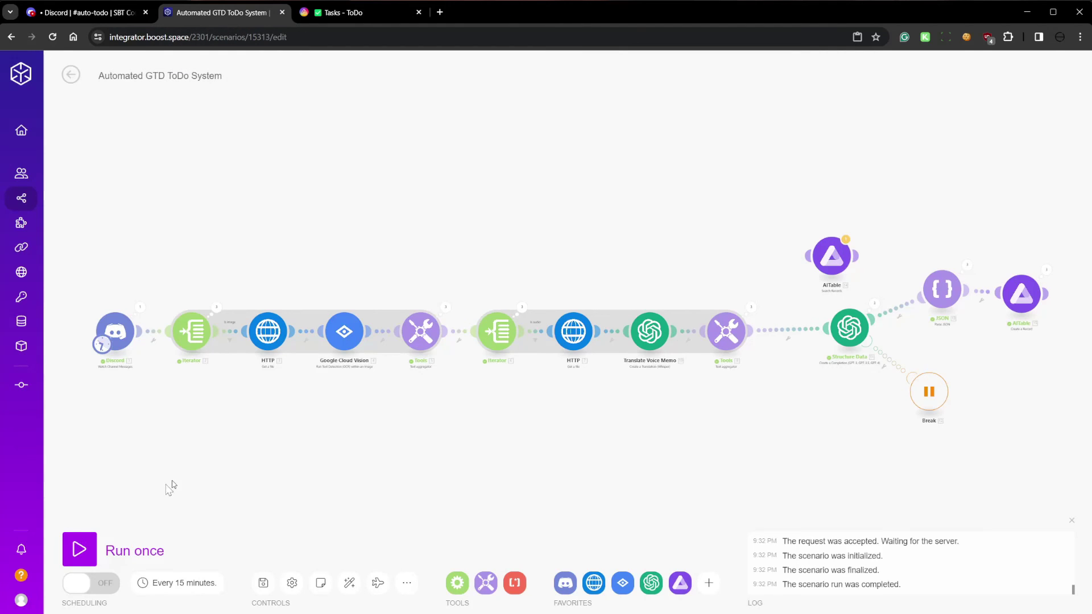
Step: Run the scenario twice, panning the canvas between runs, then check the Tasks - ToDo table
left_click(79, 549)
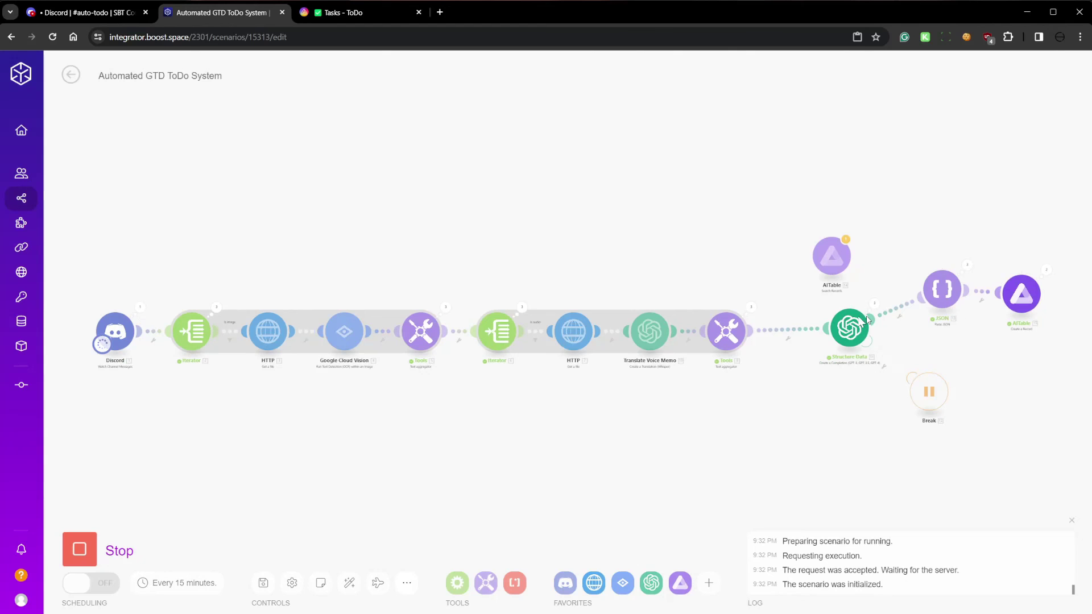
left_click_drag(203, 363, 434, 340)
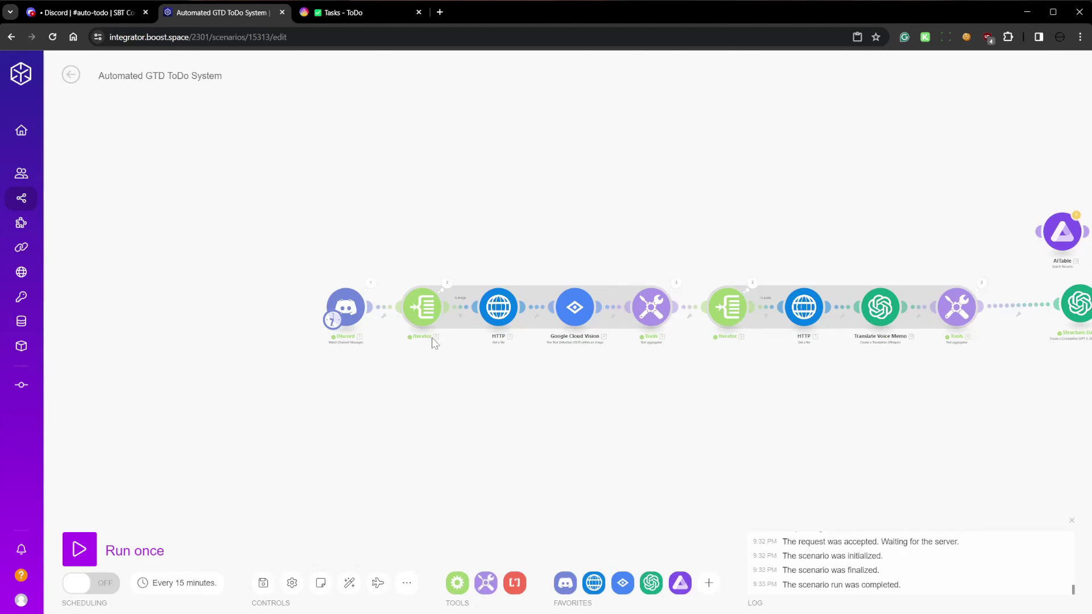
left_click_drag(664, 403, 515, 381)
left_click(79, 551)
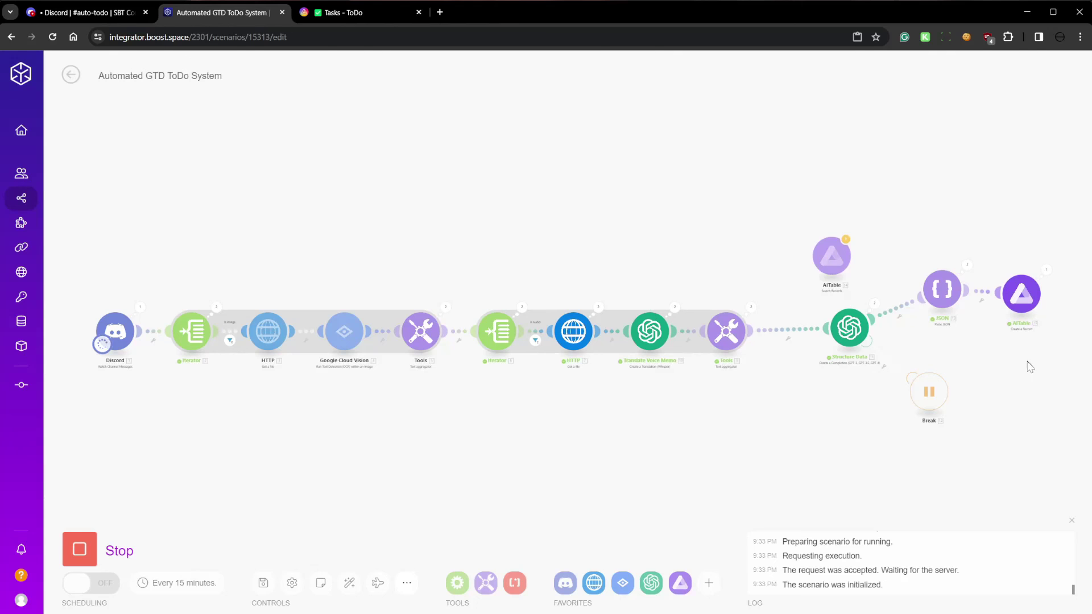
left_click(357, 15)
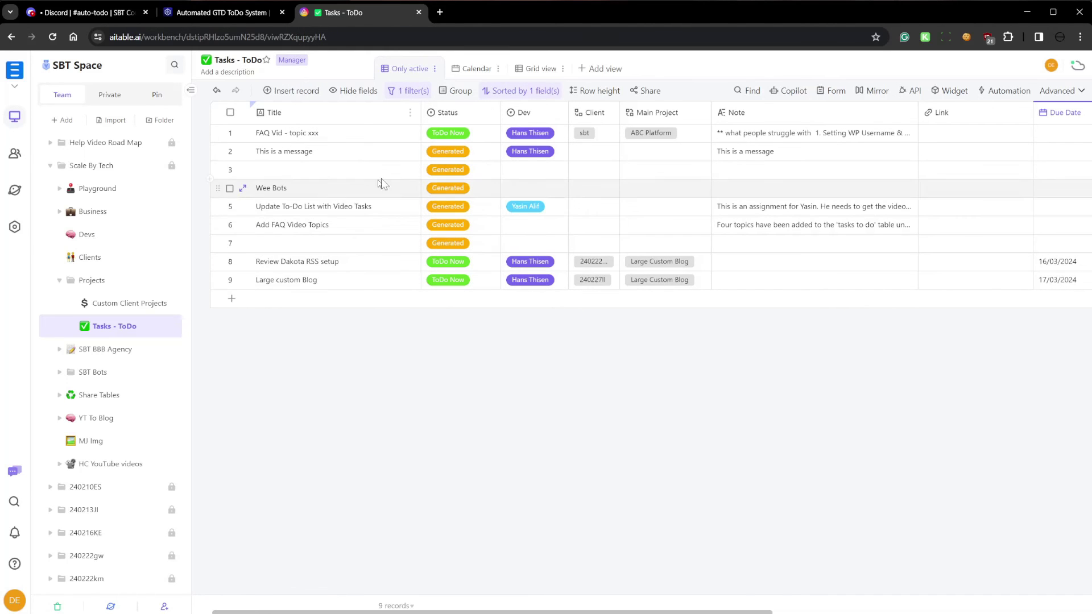
Step: Delete 'Add FAQ Video Topics', the empty record, and the three rows from 'This is a message' to 'Wee Bots'
left_click_drag(381, 228, 380, 241)
right_click(381, 241)
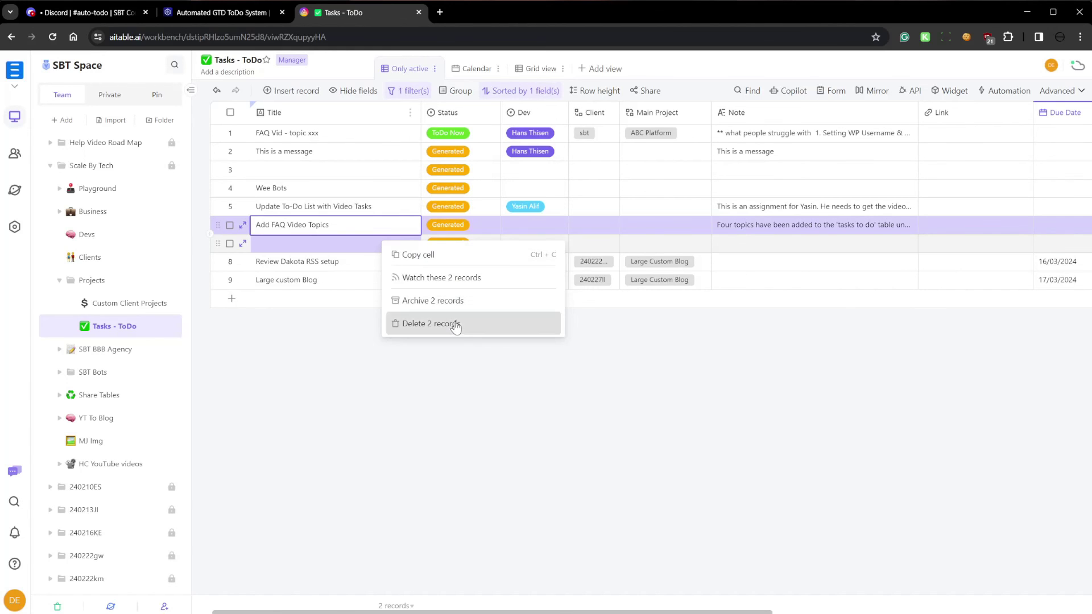
left_click(449, 323)
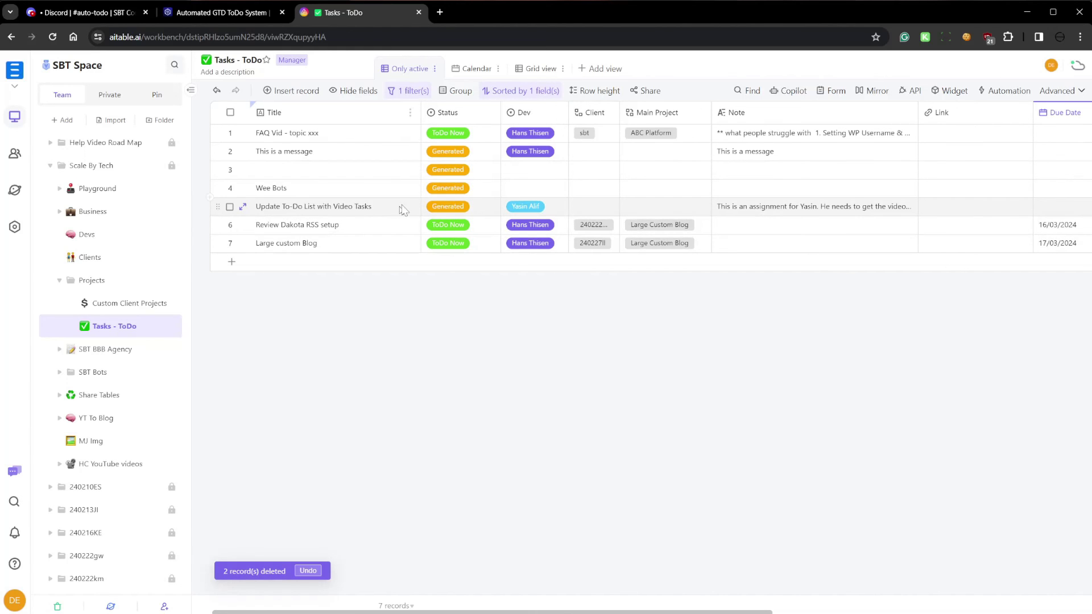
left_click(352, 192)
left_click(373, 151, "shift")
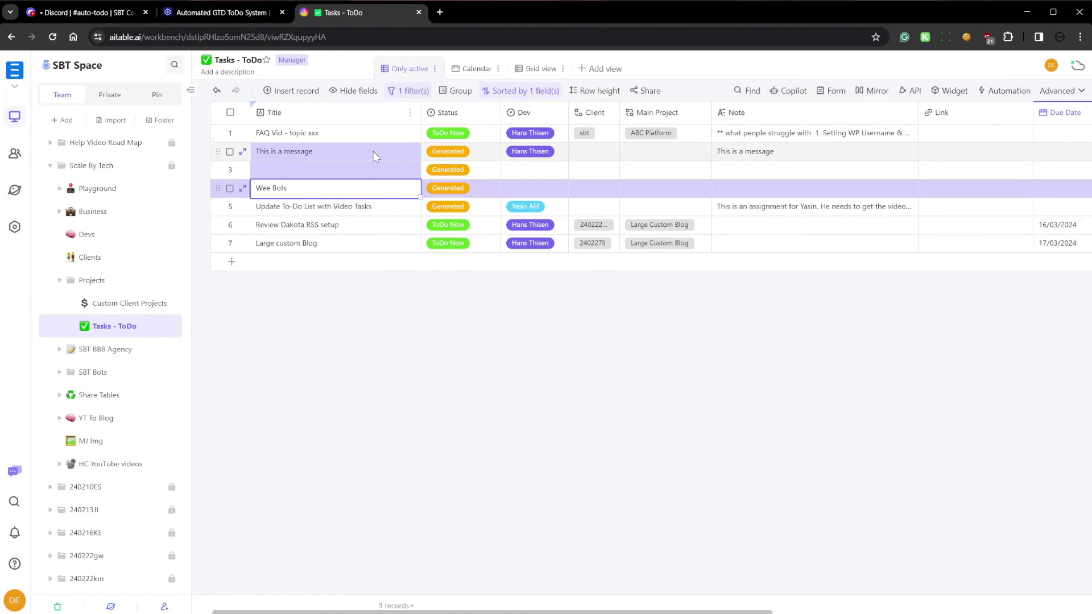
right_click(373, 152)
left_click(489, 243)
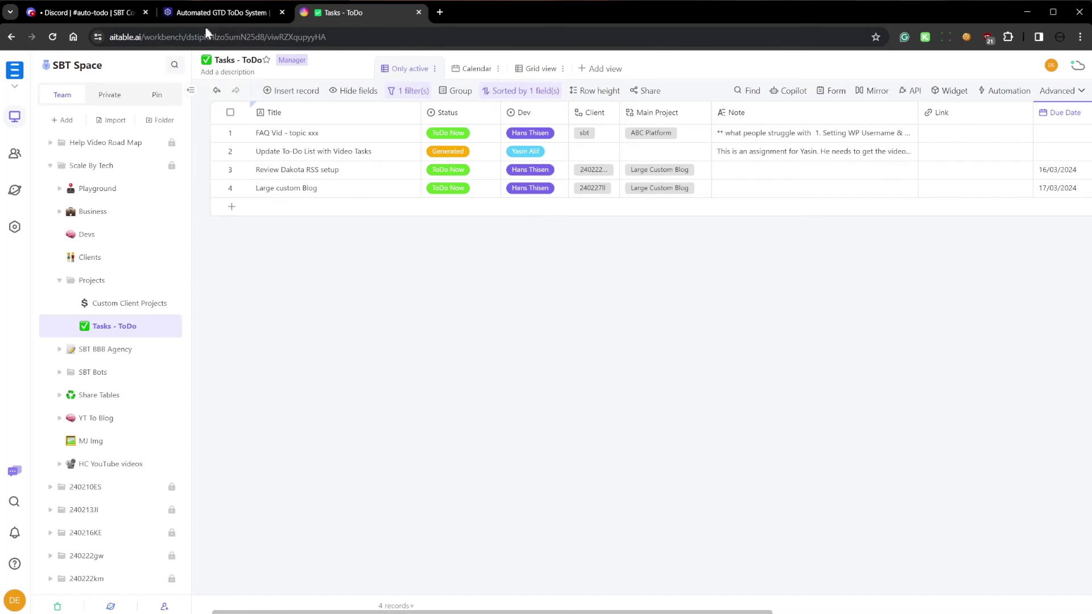
left_click(110, 16)
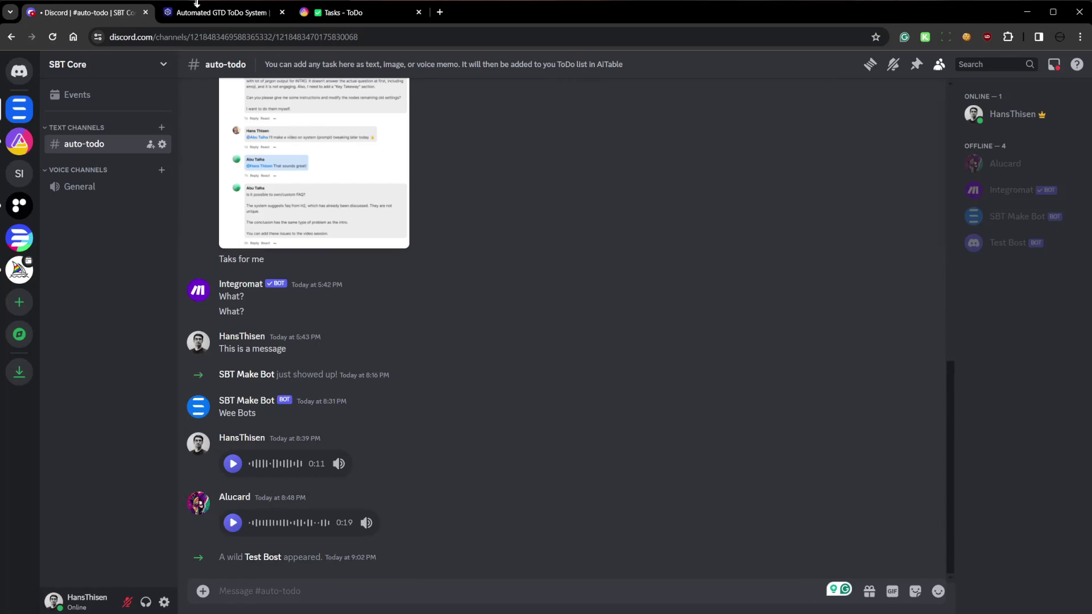
Step: Record and send a 0:20 voice memo in #auto-todo, then go back to the scenario editor
mouse_move(222, 12)
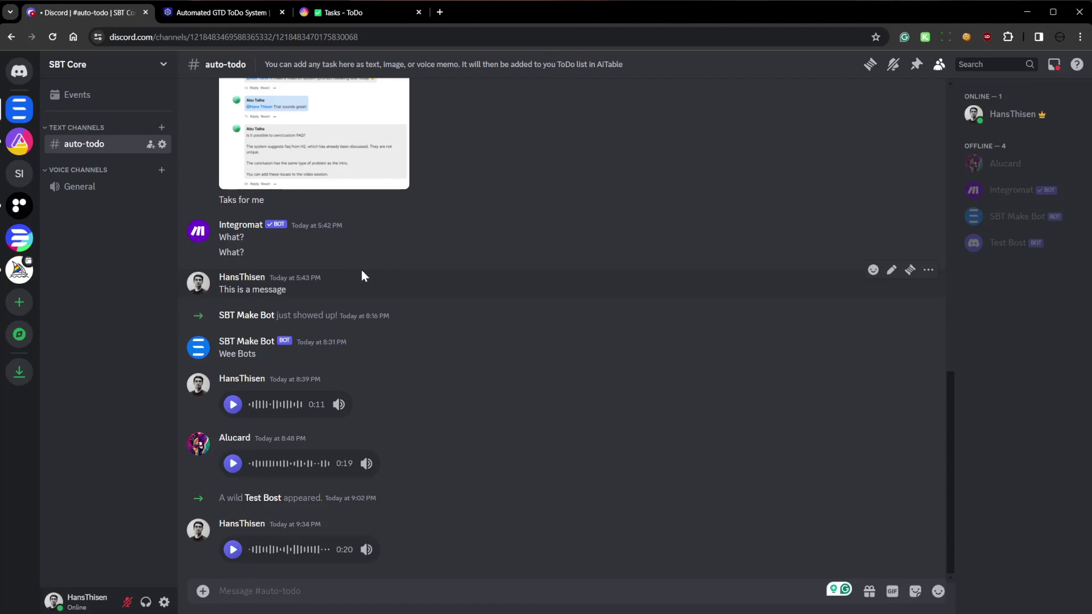
left_click(256, 15)
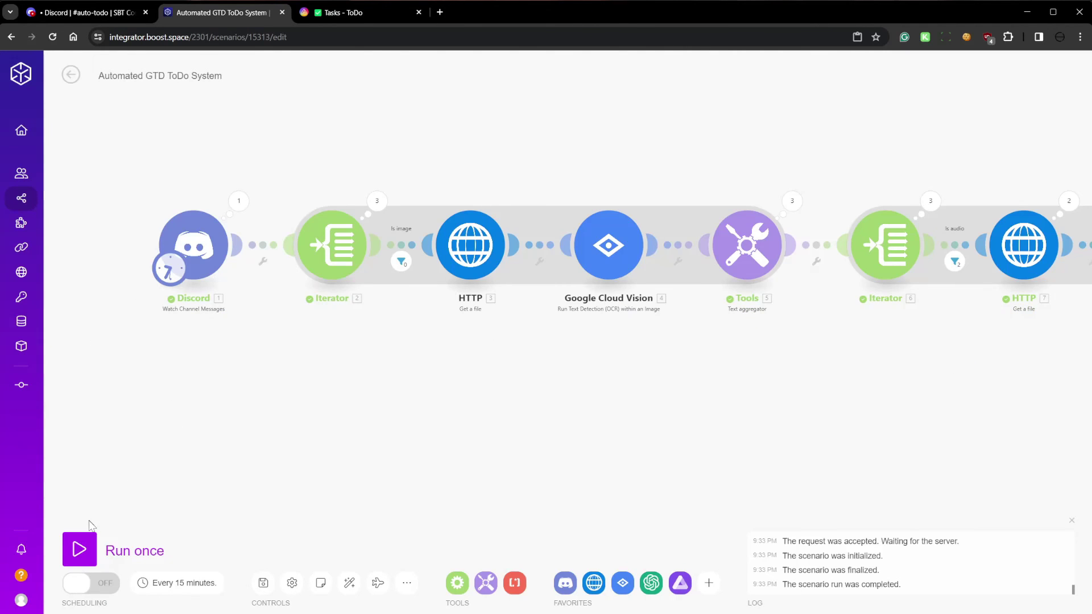
Step: Run the scenario once to turn the voice memo into the 'Develop YouTube Automation Script' task, then view it in Tasks - ToDo
left_click(80, 549)
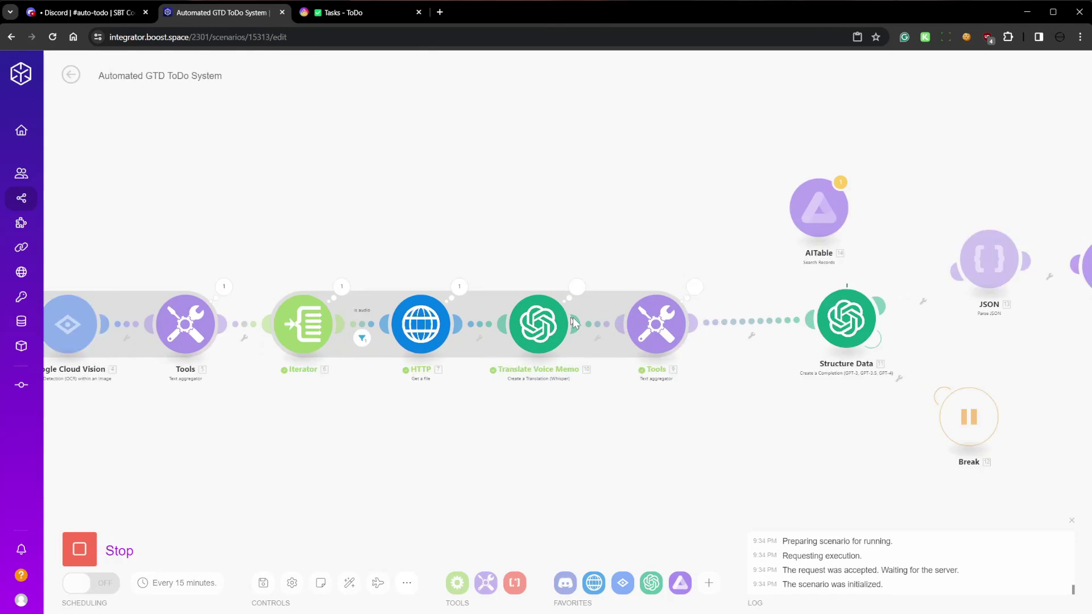
left_click(340, 15)
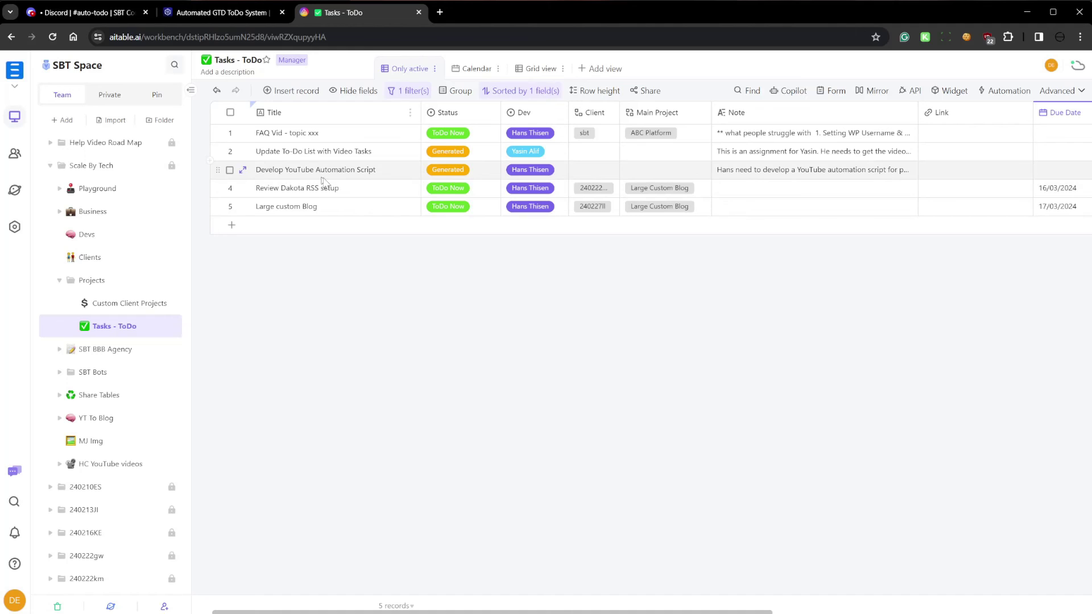
Step: Read the full note of the Develop YouTube Automation Script task, then go to Discord's auto-todo channel
left_click(765, 165)
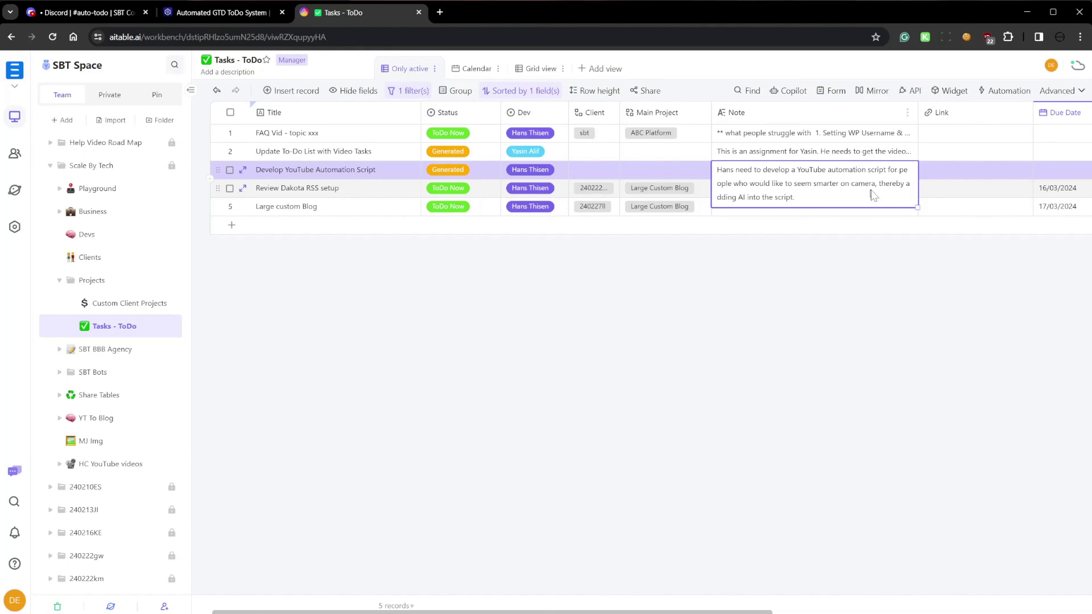
left_click(848, 258)
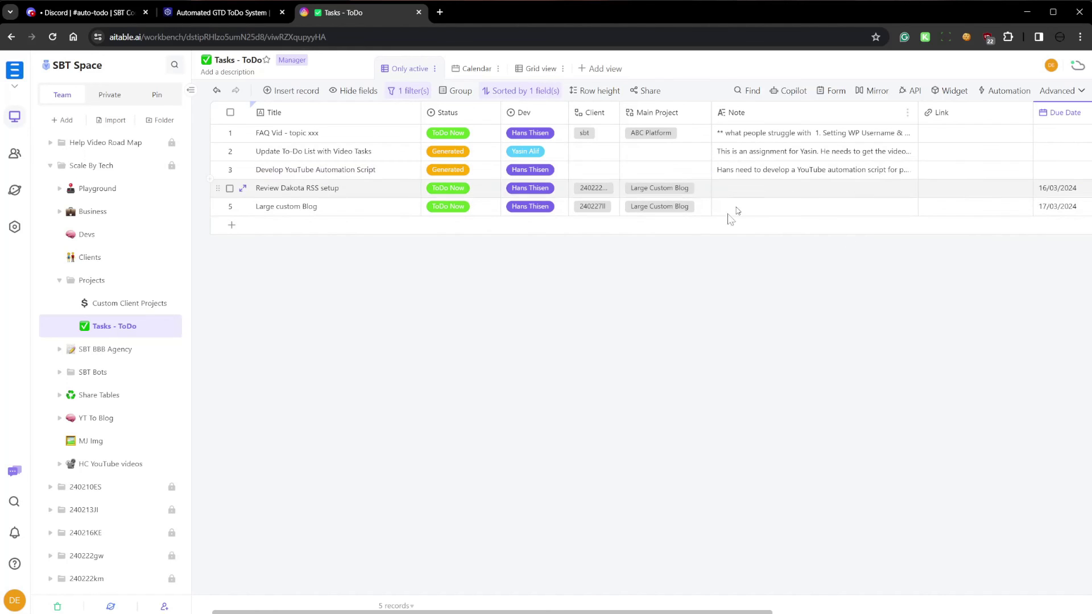
left_click(98, 18)
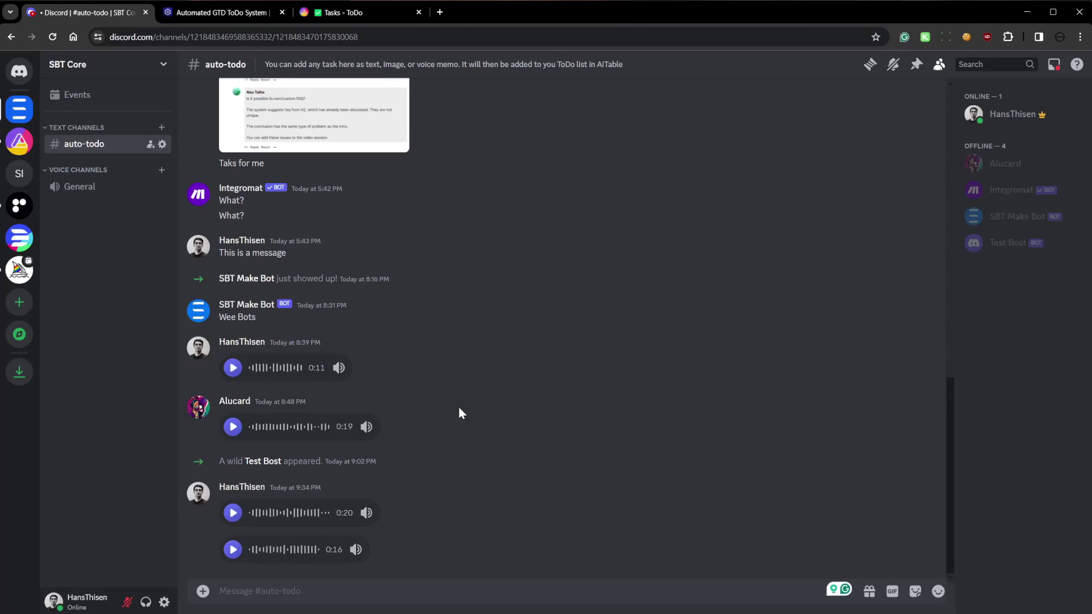
Step: Run the GTD ToDo scenario on the 0:16 memo and confirm 'Tweak Block Booster Blueprint system' appears
left_click(239, 13)
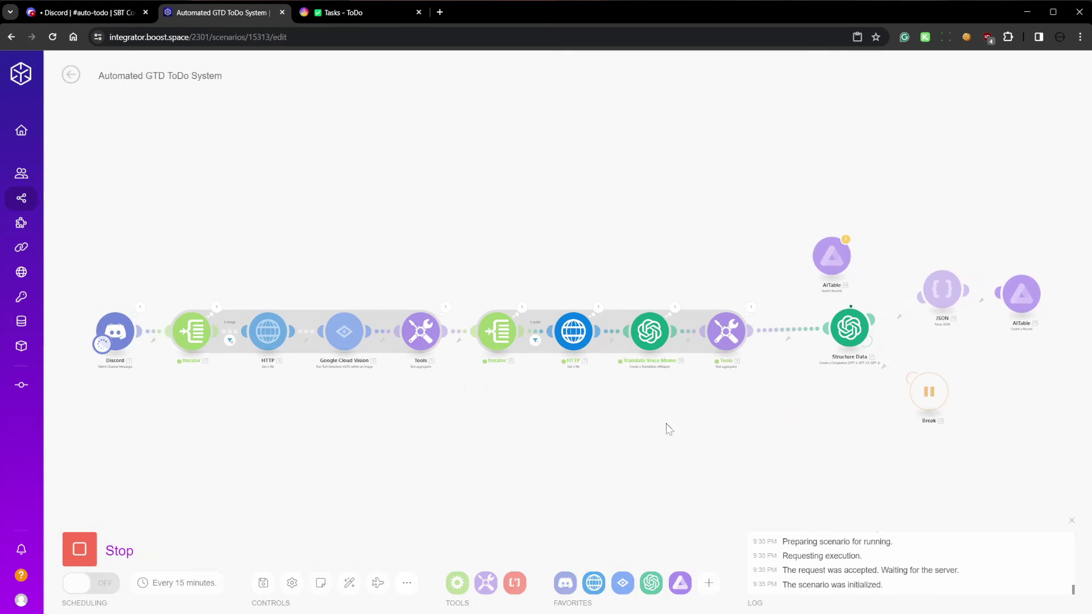
left_click(360, 12)
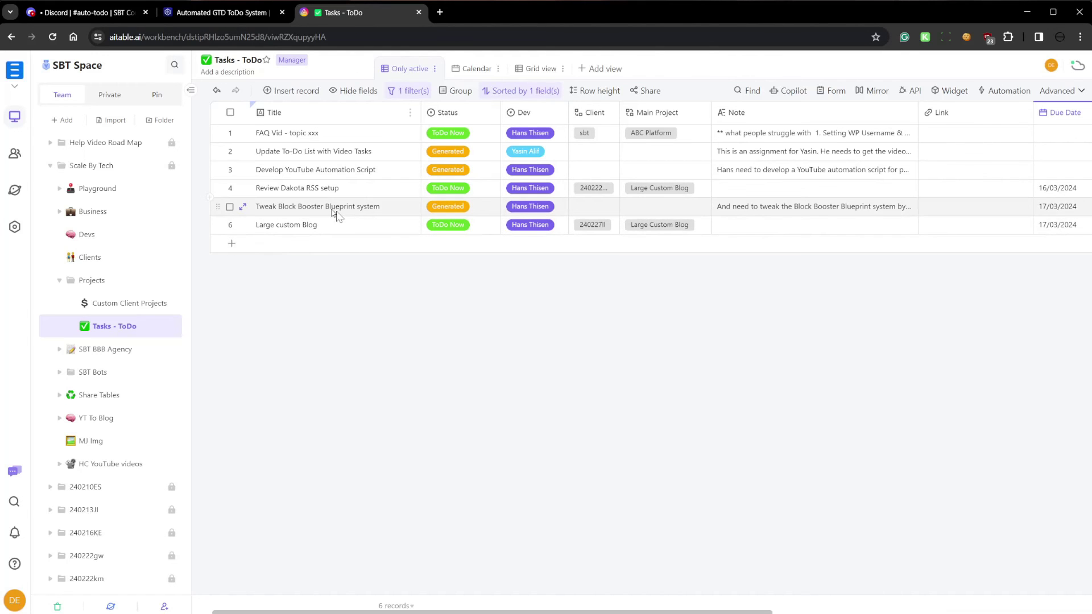
Step: Inspect the Tweak Block Booster Blueprint system task's title, 17/03/2024 due date and full note
left_click(369, 212)
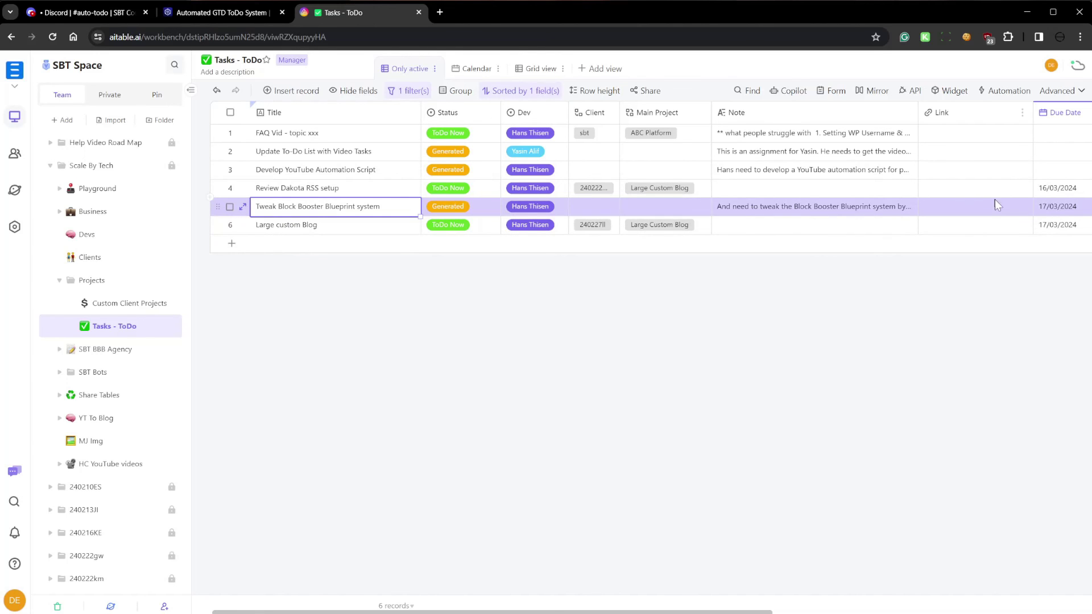
left_click(1065, 212)
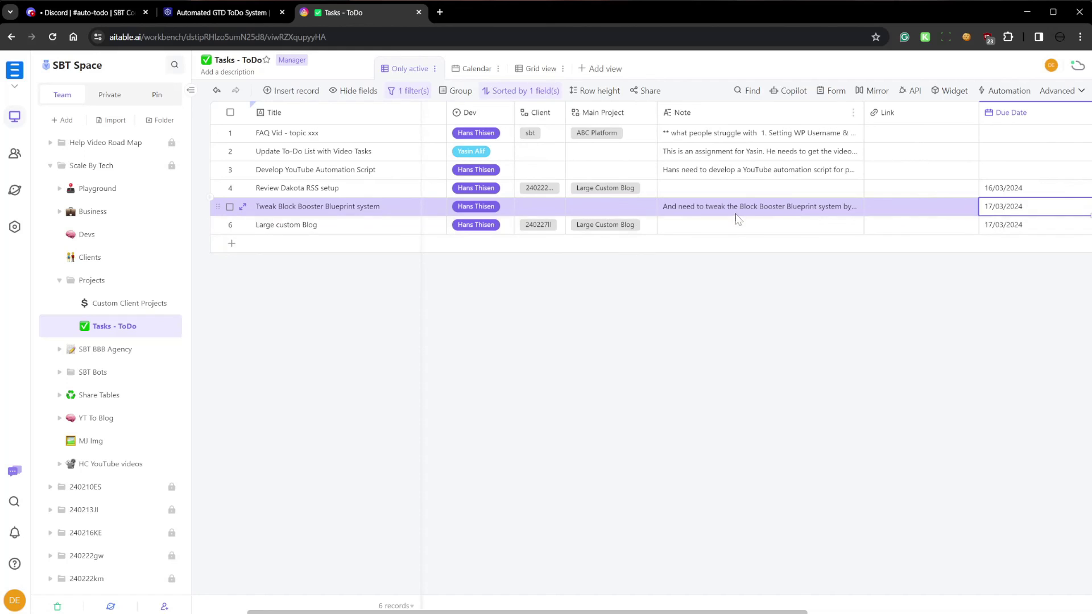
left_click(671, 211)
left_click(746, 307)
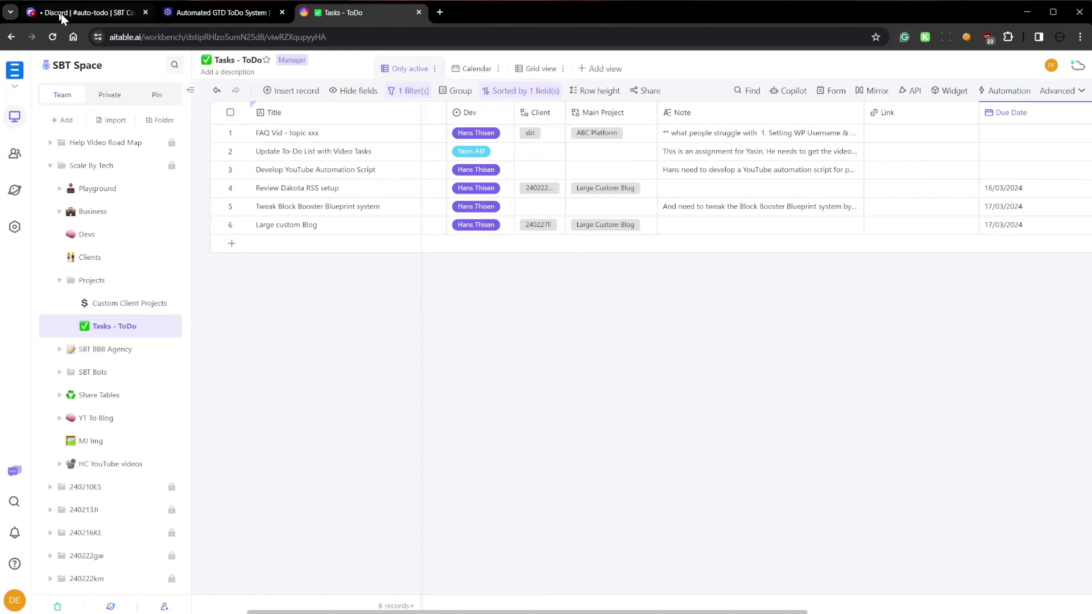
left_click(85, 12)
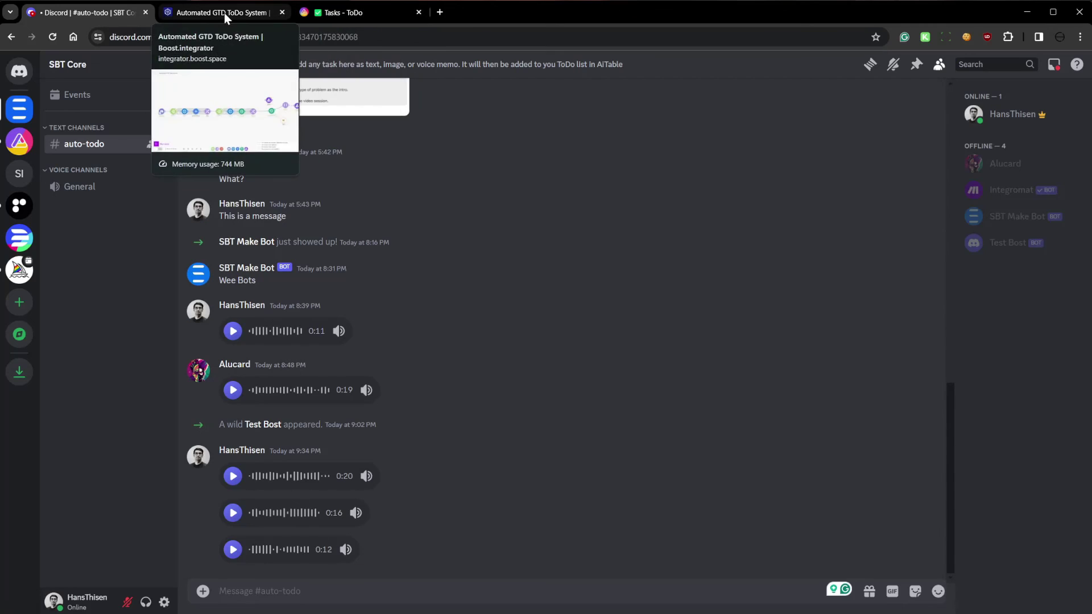
Step: Run the scenario once and confirm the new 'Review RSS Automation System' task, due 20/03/2024
mouse_move(353, 15)
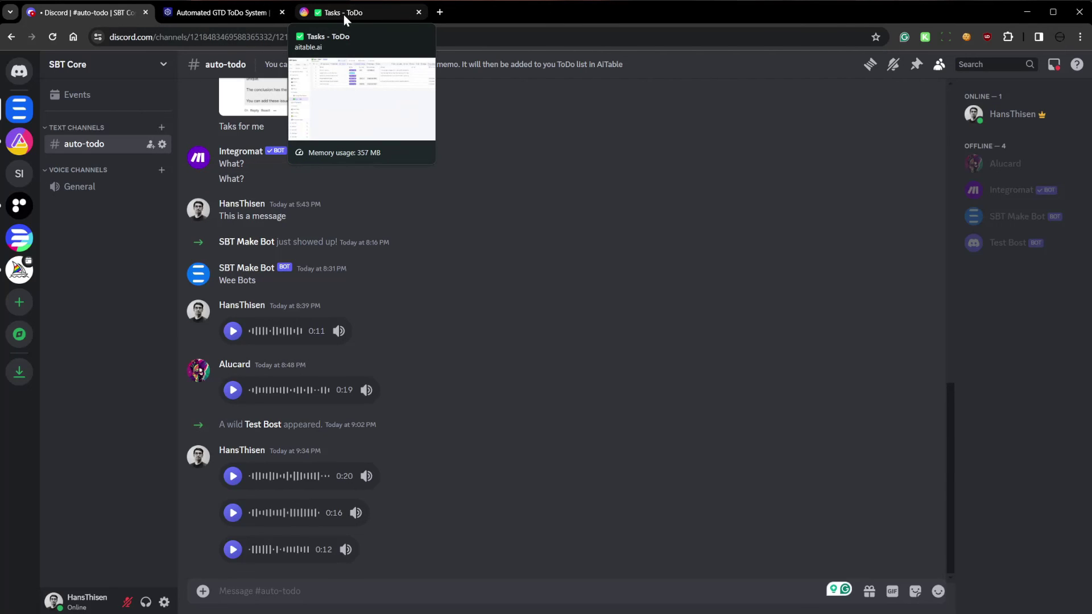
left_click(343, 15)
left_click(203, 10)
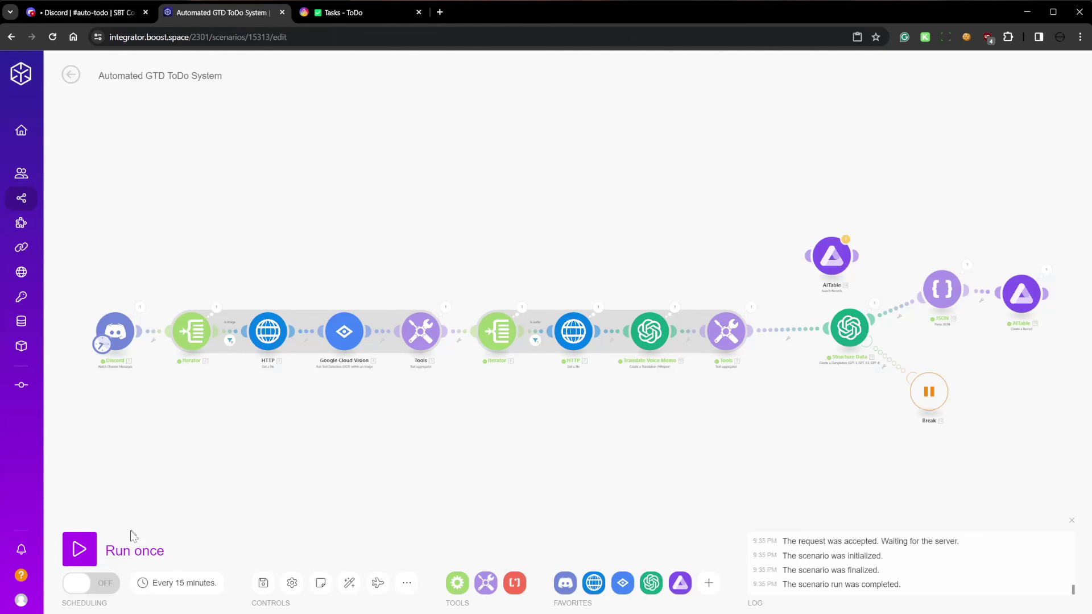
left_click(79, 547)
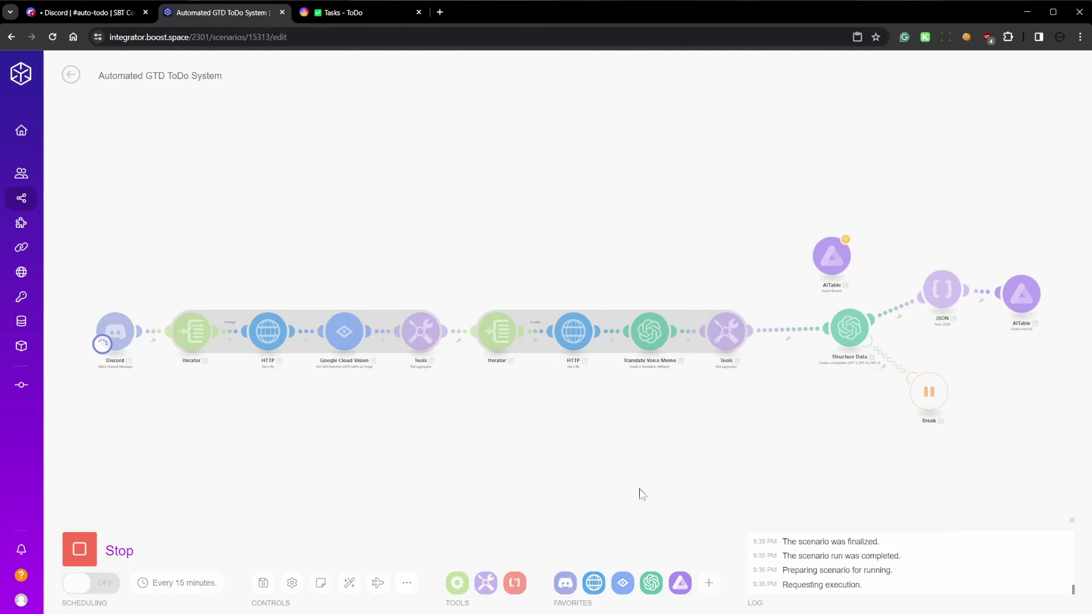
left_click(356, 17)
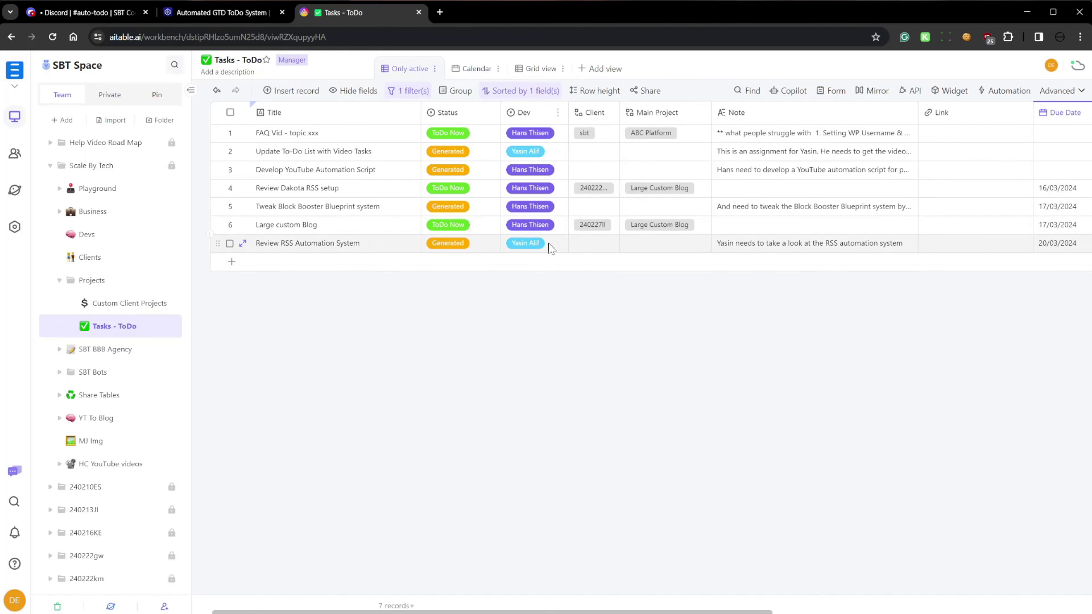
key("ctrl+shift+Tab")
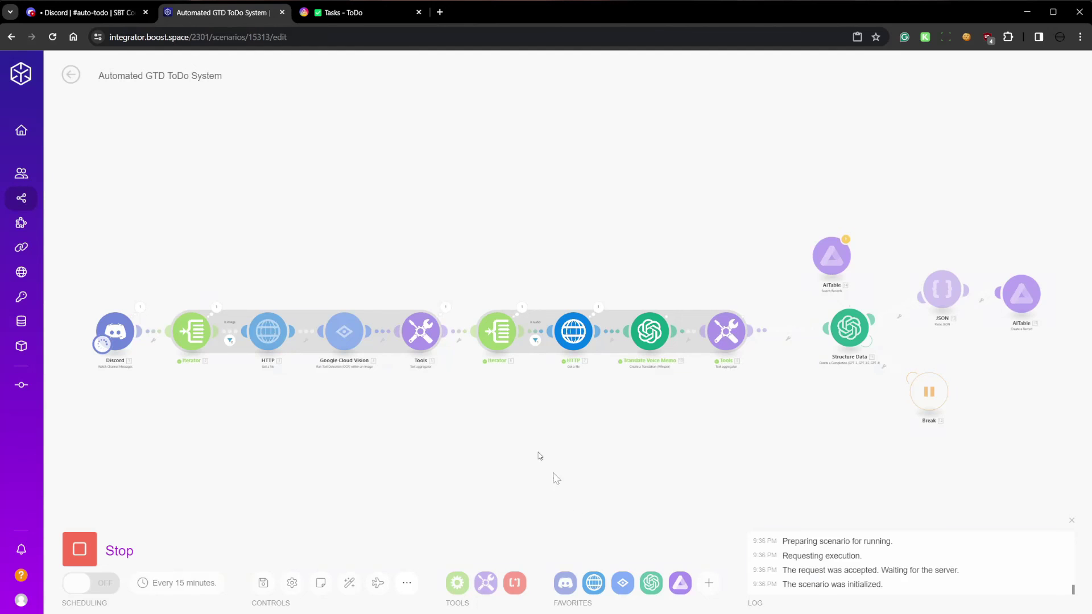
left_click(989, 290)
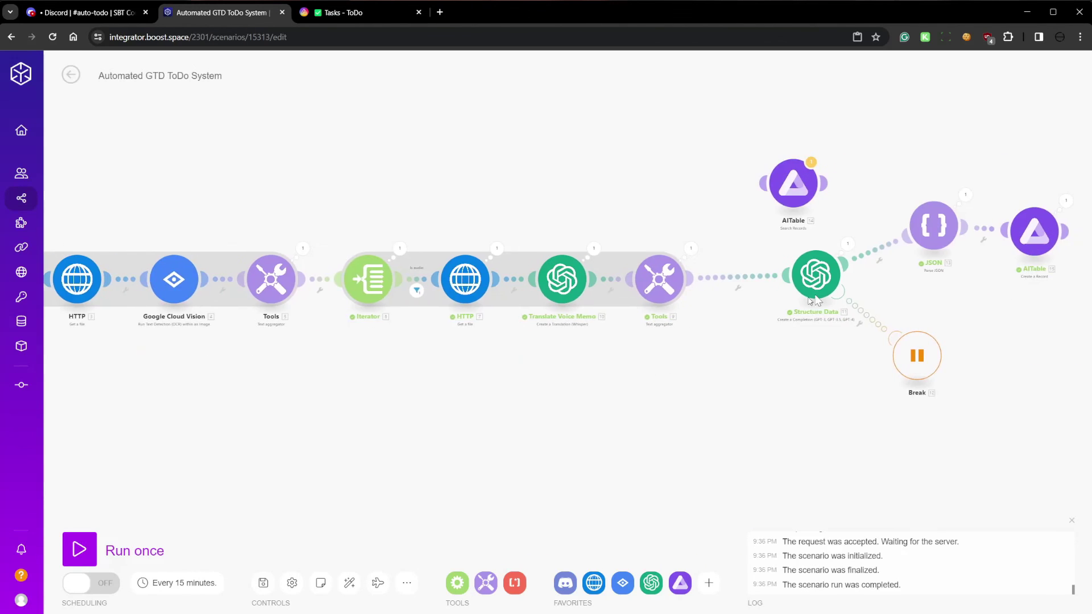
Step: Review the Structure Data prompts from Message 1 down to Message 3
scroll(936, 309, "down", 5)
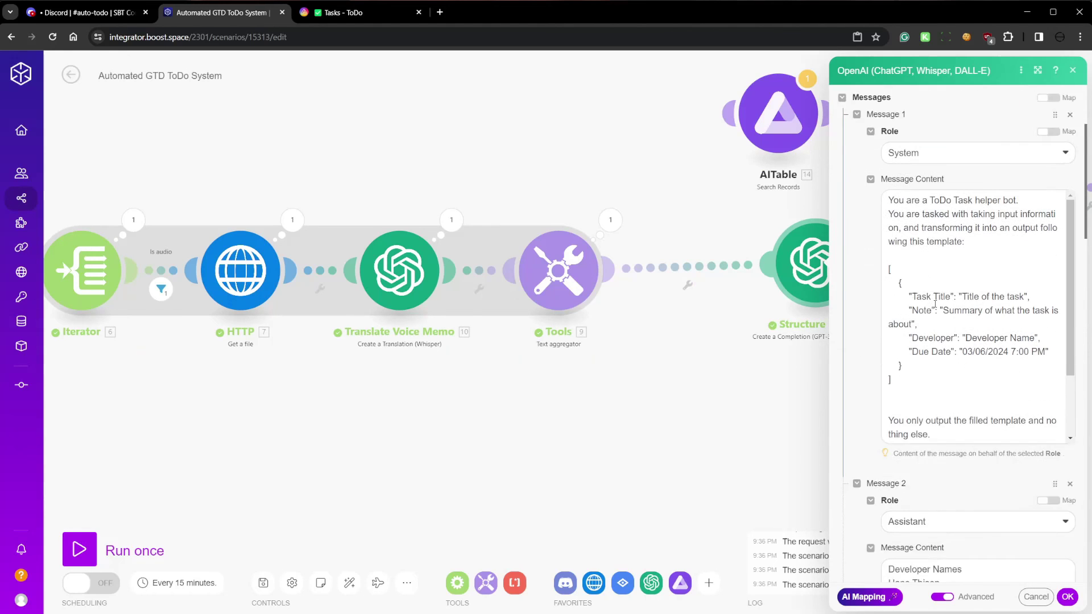
scroll(915, 310, "down", 4)
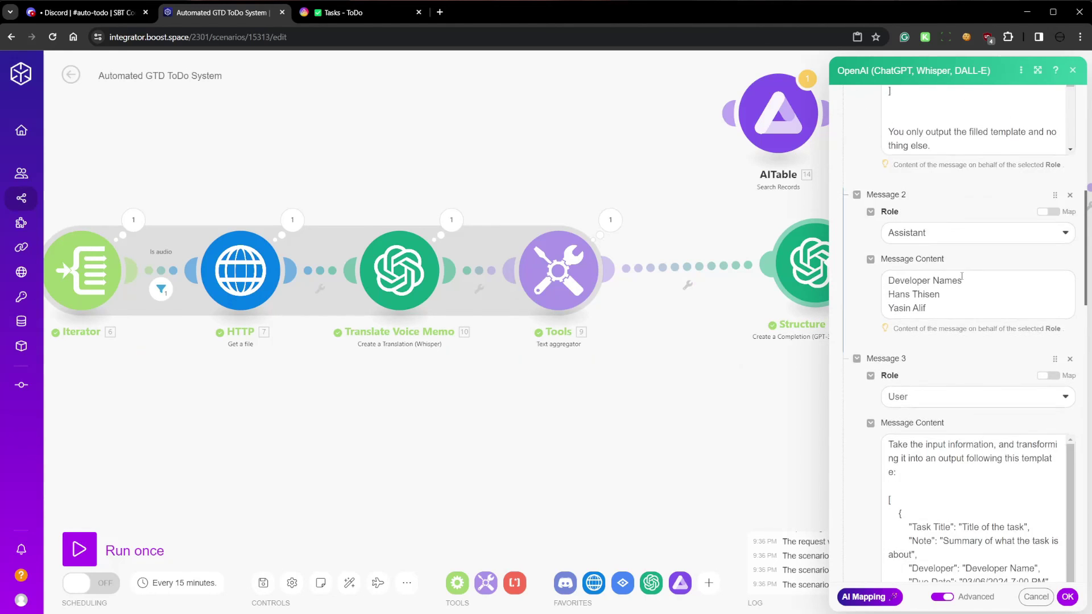
scroll(960, 319, "up", 3)
left_click(964, 320)
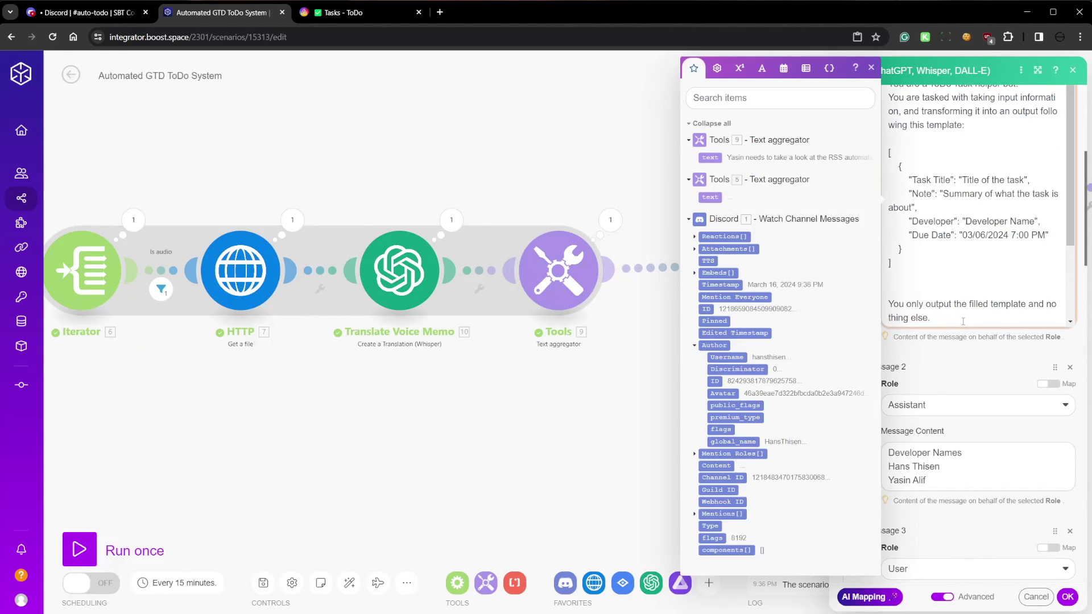
scroll(961, 318, "down", 2)
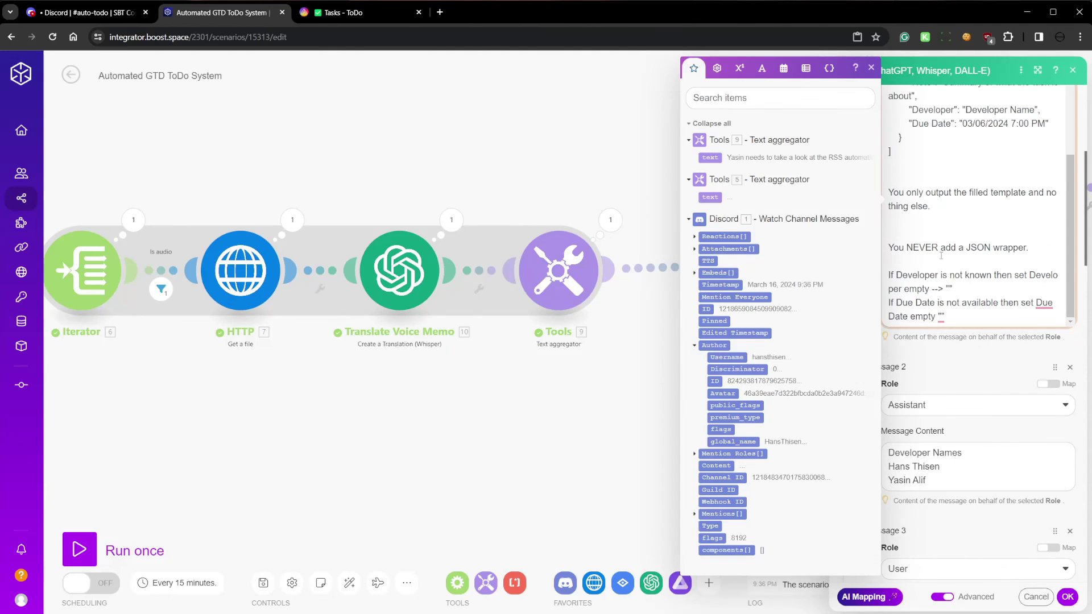
scroll(941, 256, "down", 4)
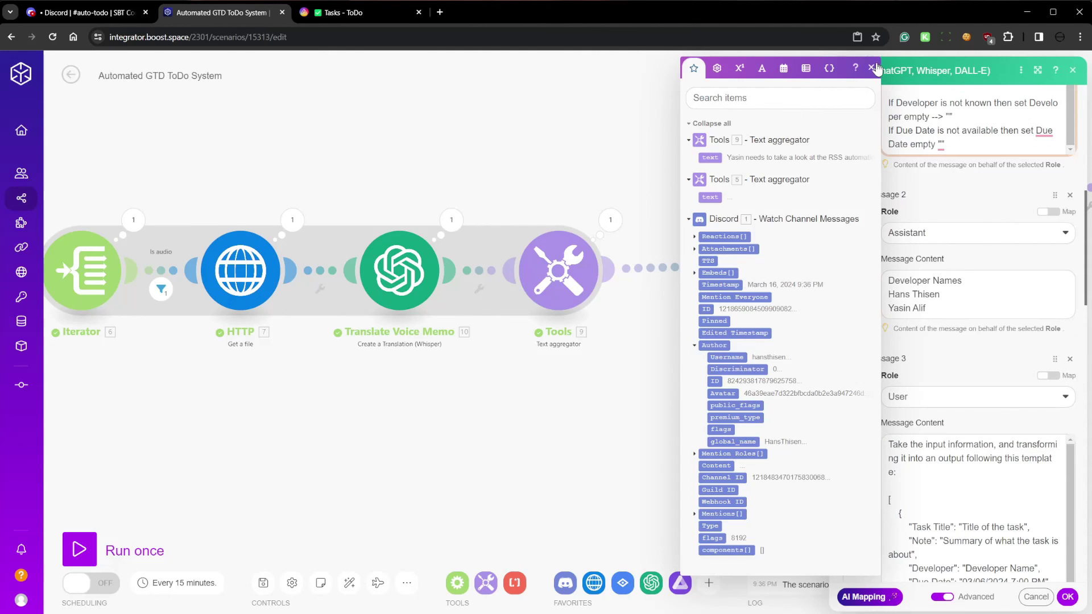
left_click(873, 68)
scroll(895, 354, "down", 5)
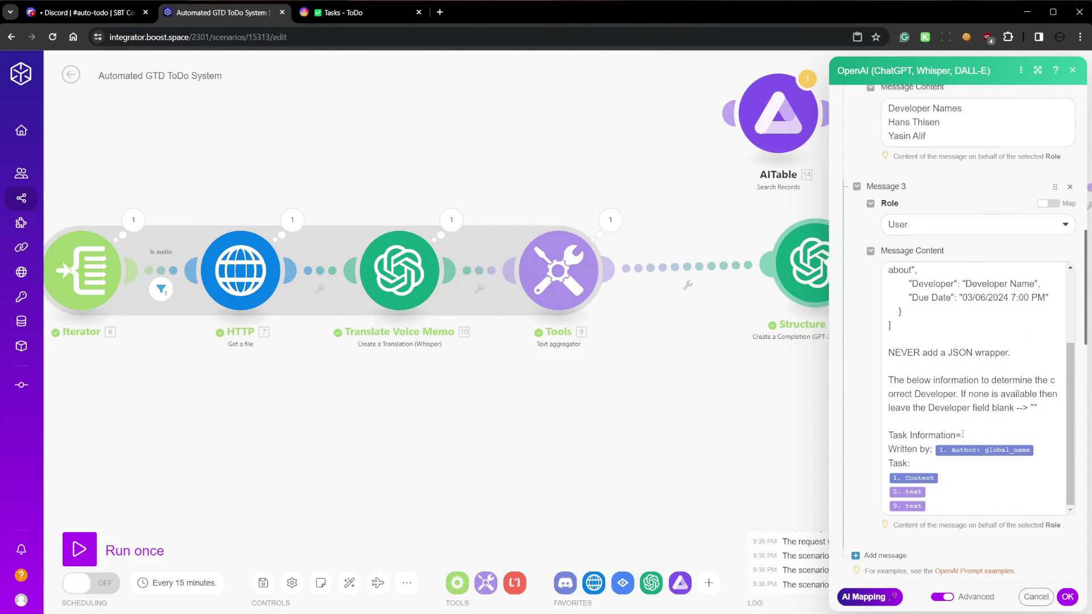
Step: Add a 'Date:' line mapped to the Discord message Timestamp in Message 3 and confirm
left_click(929, 463)
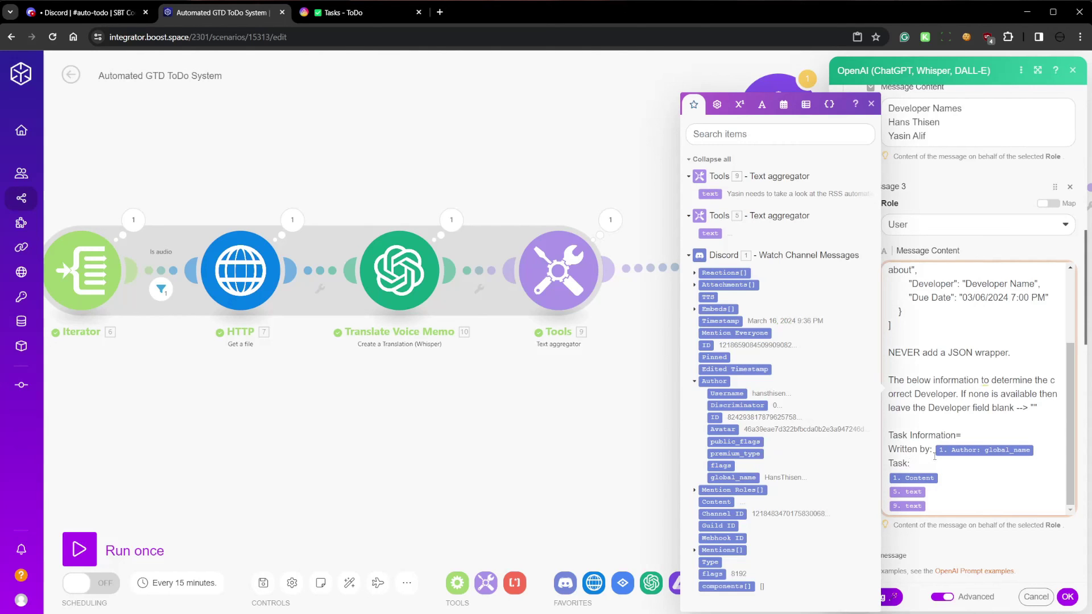
left_click(1046, 450)
key("Return")
type("te:")
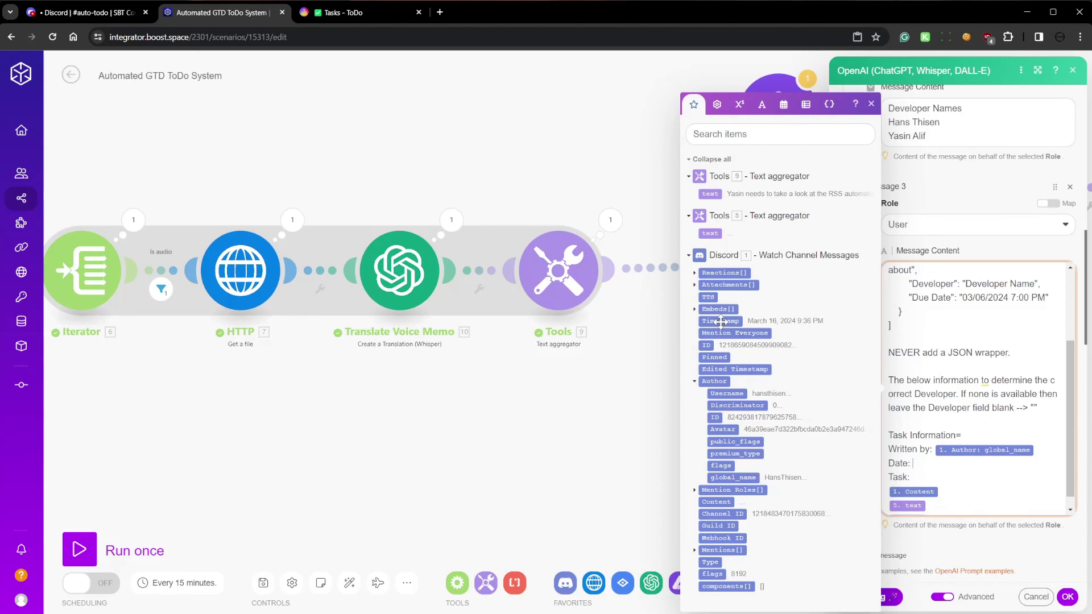
left_click_drag(721, 325, 913, 463)
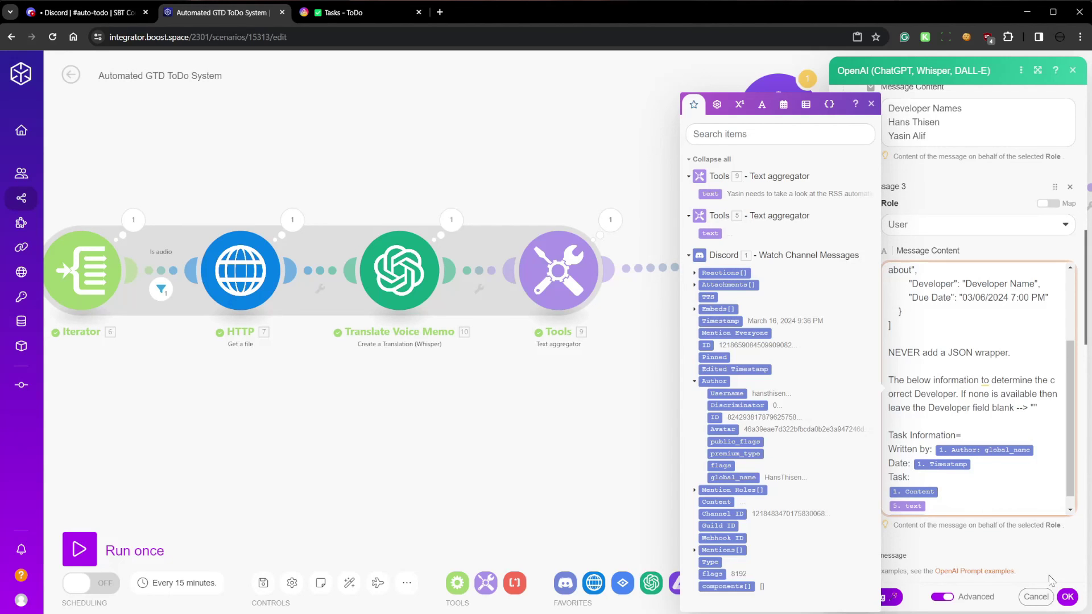
left_click(1067, 596)
Step: Save the scenario, run it once, and check the task table for the new record
left_click(263, 583)
scroll(488, 452, "down", 2)
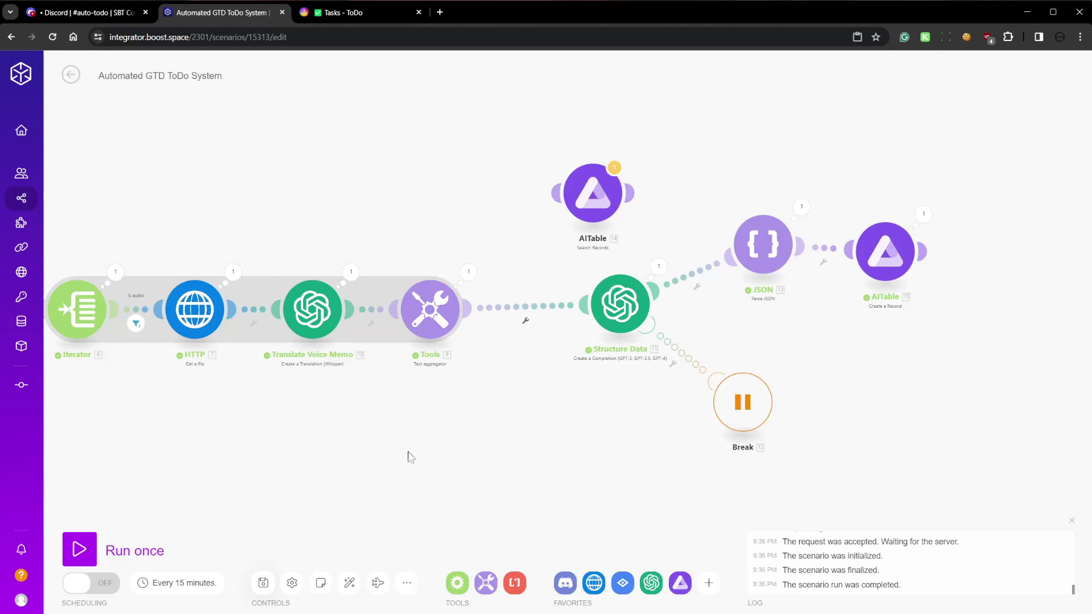
left_click(80, 549)
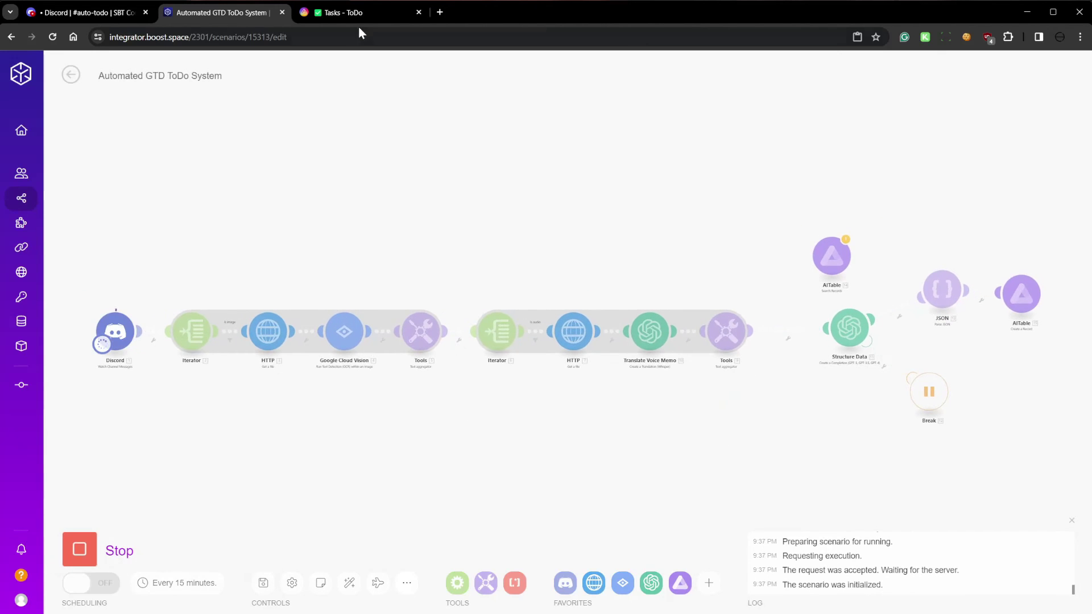
left_click(358, 12)
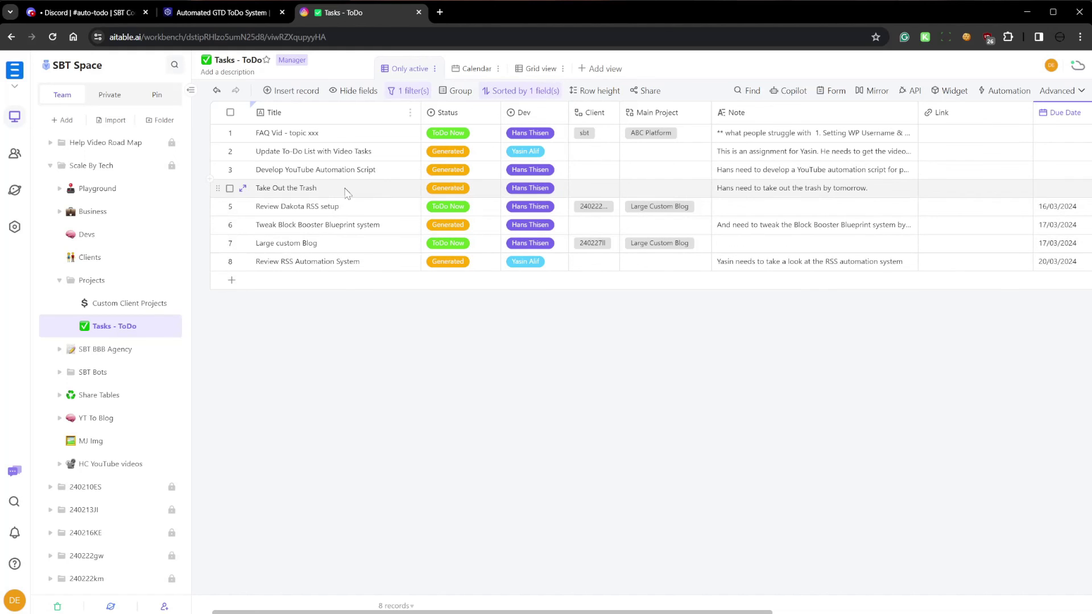
Step: Check the new 'Take Out the Trash' task, which has no due date, then return to the scenario
left_click(346, 192)
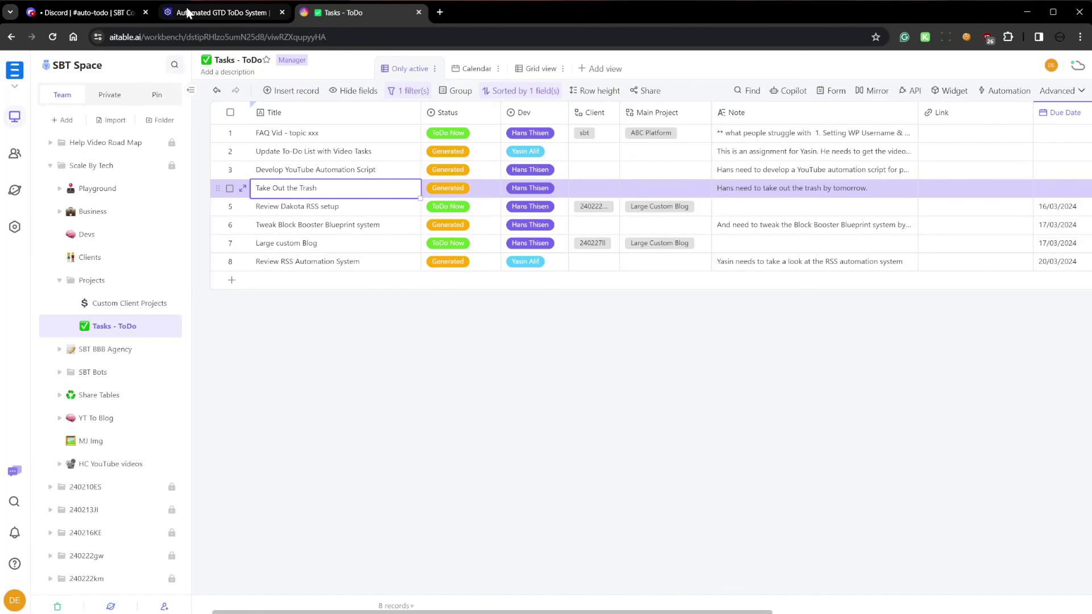
left_click(223, 13)
scroll(699, 336, "up", 3)
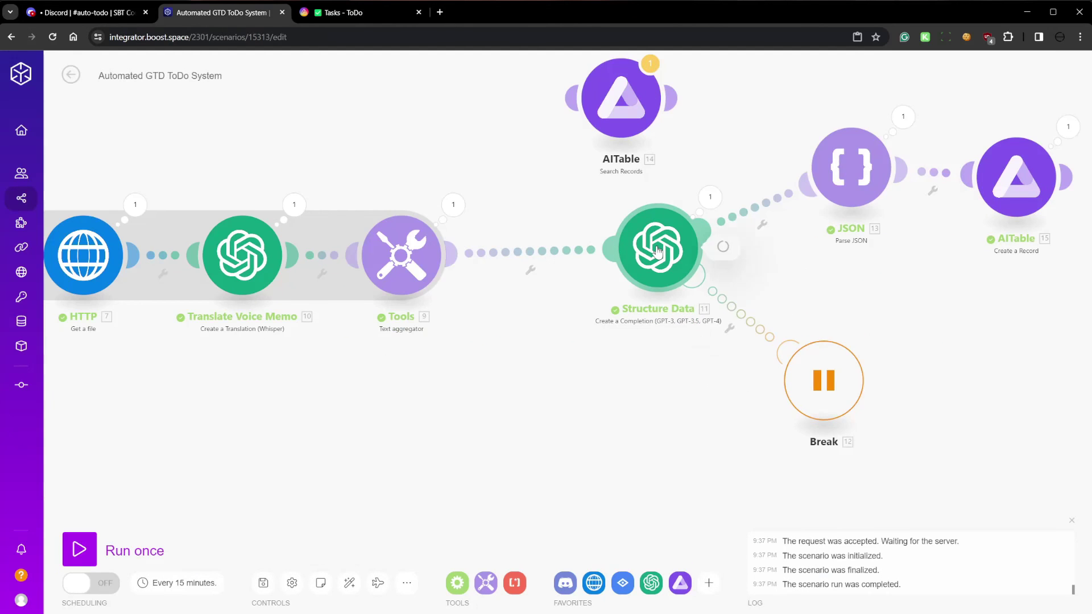
Step: In Structure Data's Message 3, rename the 'Date:' label to 'Now Date:'
left_click(690, 250)
scroll(842, 364, "down", 8)
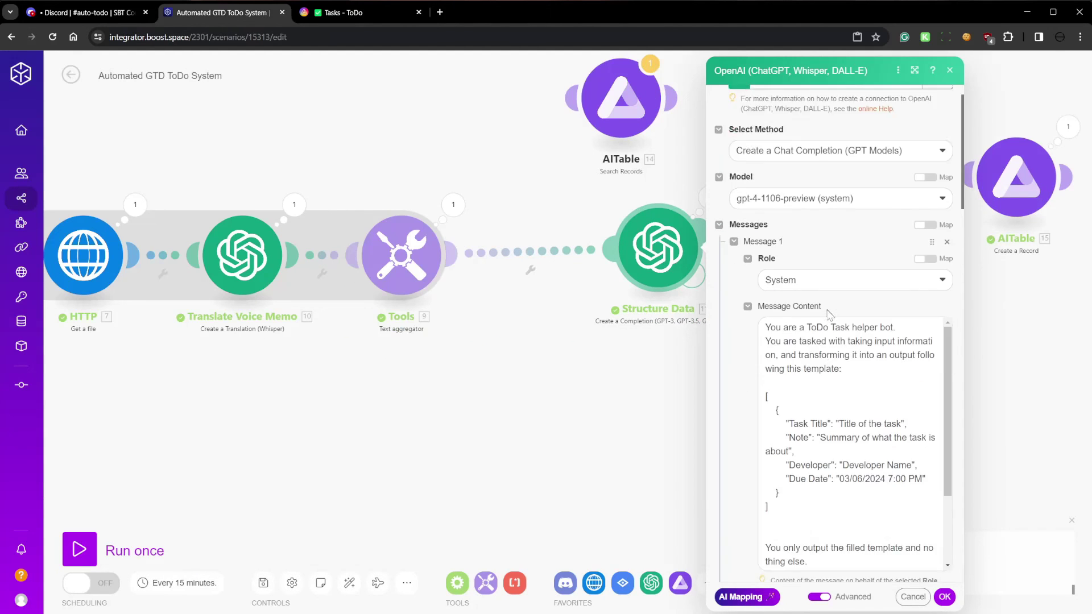
scroll(835, 317, "down", 4)
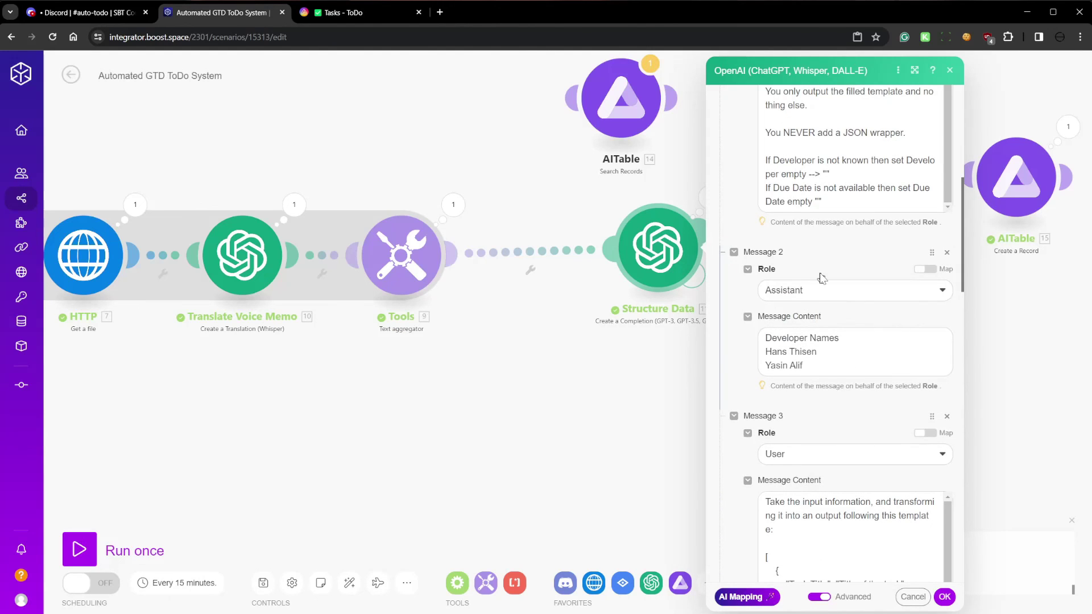
scroll(820, 307, "down", 6)
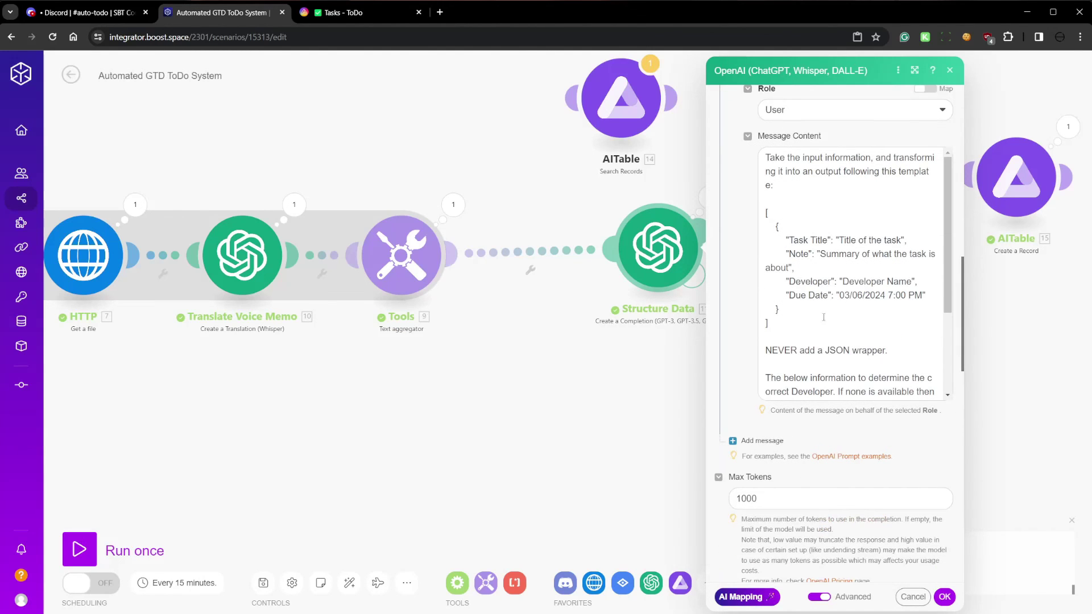
scroll(824, 317, "down", 2)
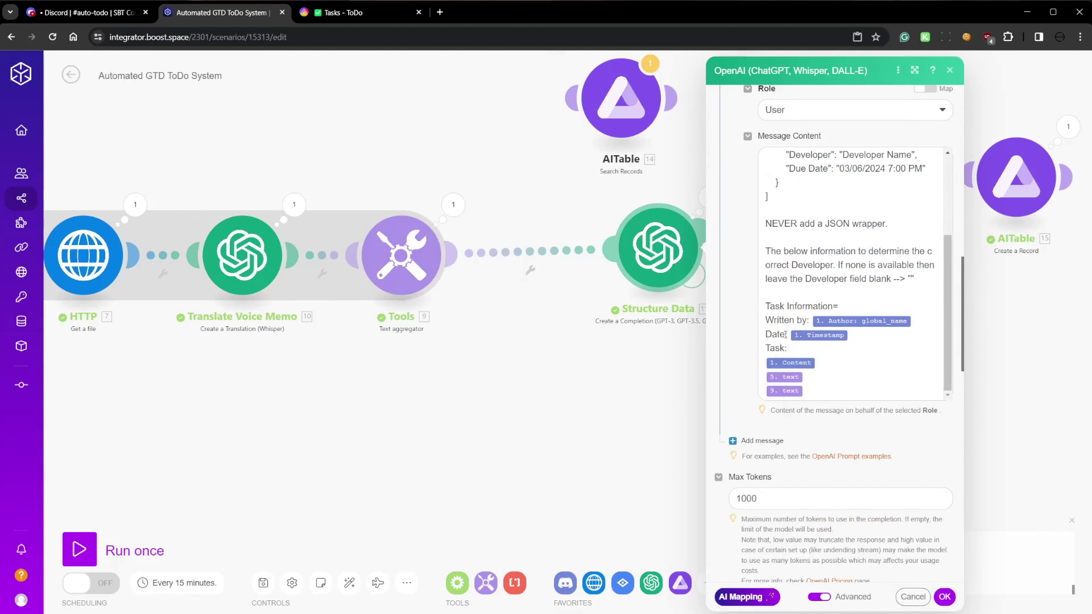
left_click(785, 334)
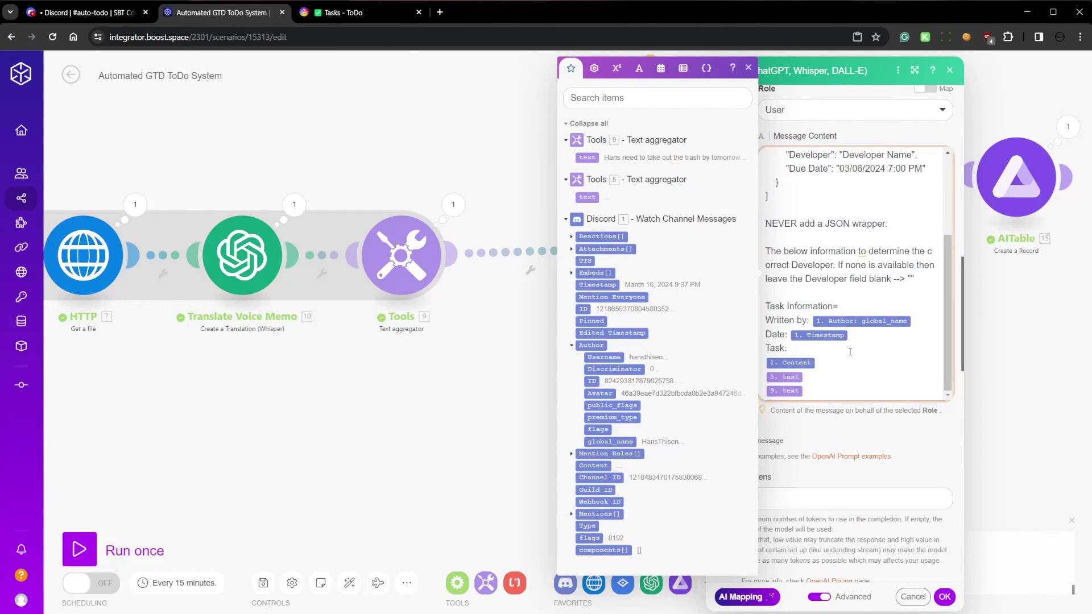
type(":")
type("Now")
key("BackSpace")
key("BackSpace")
key("BackSpace")
key("BackSpace")
type("Now")
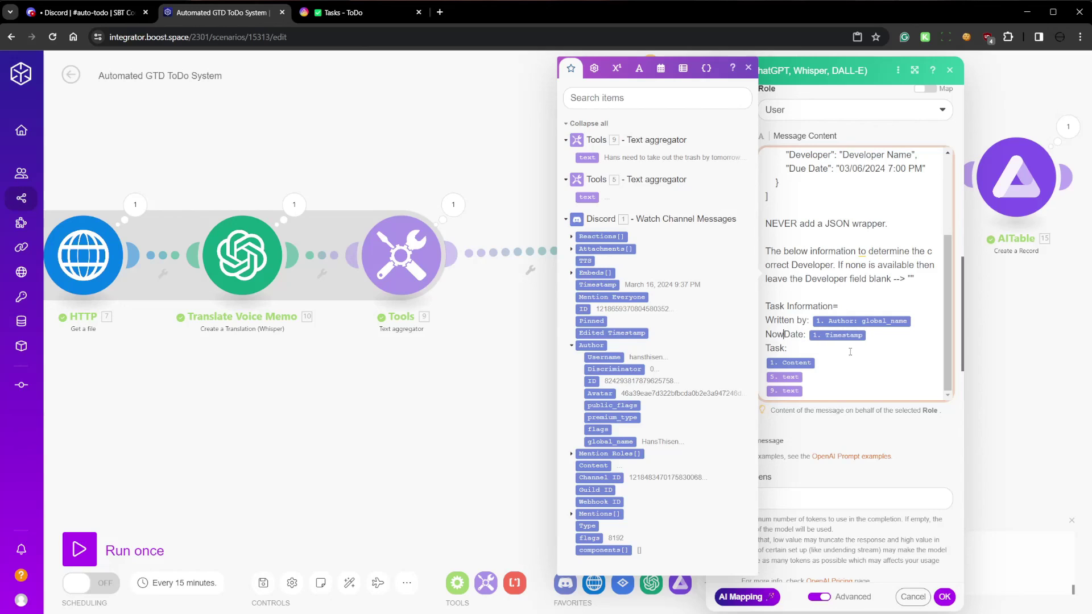
key("Right")
key("Right")
key("shift+Left")
key("shift+Left")
key("shift+Left")
key("shift+Left")
key("shift+Left")
key("shift+Left")
key("shift+Left")
key("shift+Left")
key("shift+Left")
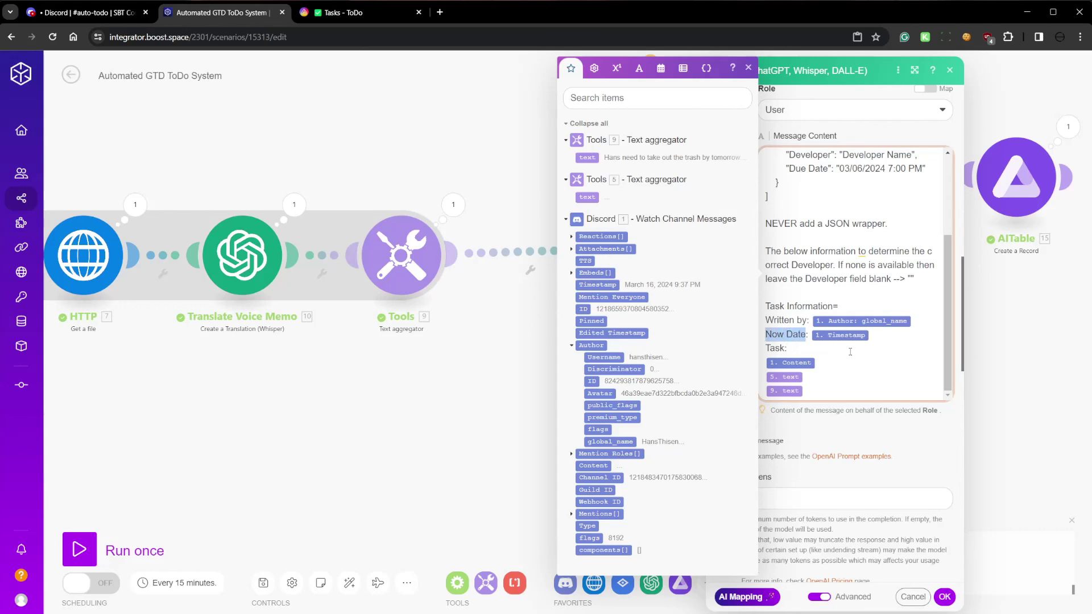
Step: Add a rule to use the Now Date to work out due dates like 'tomorrow', and confirm
left_click(804, 280)
key("Return")
key("Return")
type("Use the Now Date")
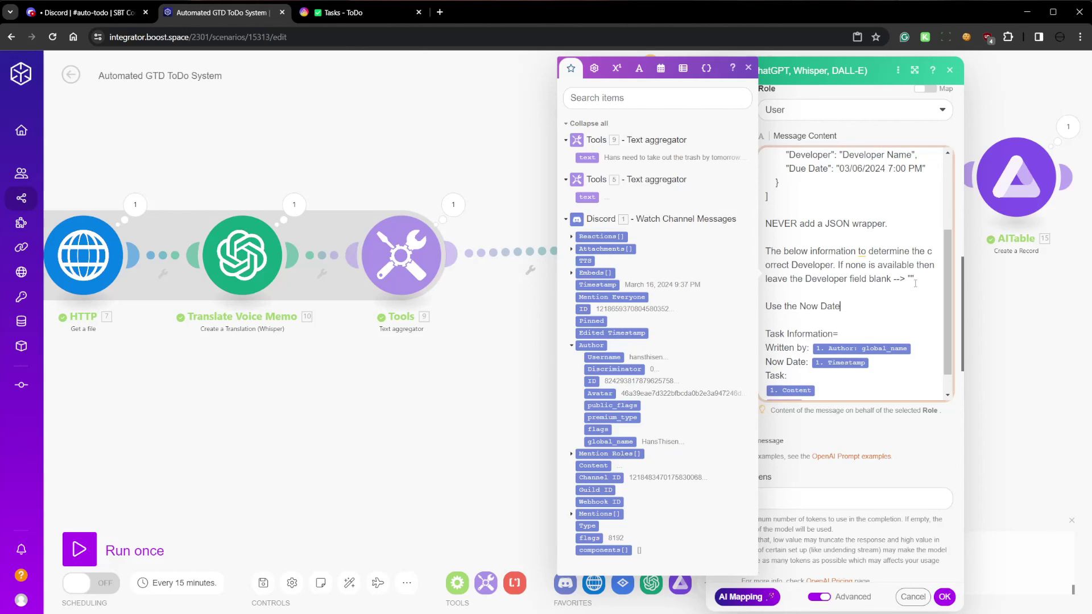
type(" to determine the due date")
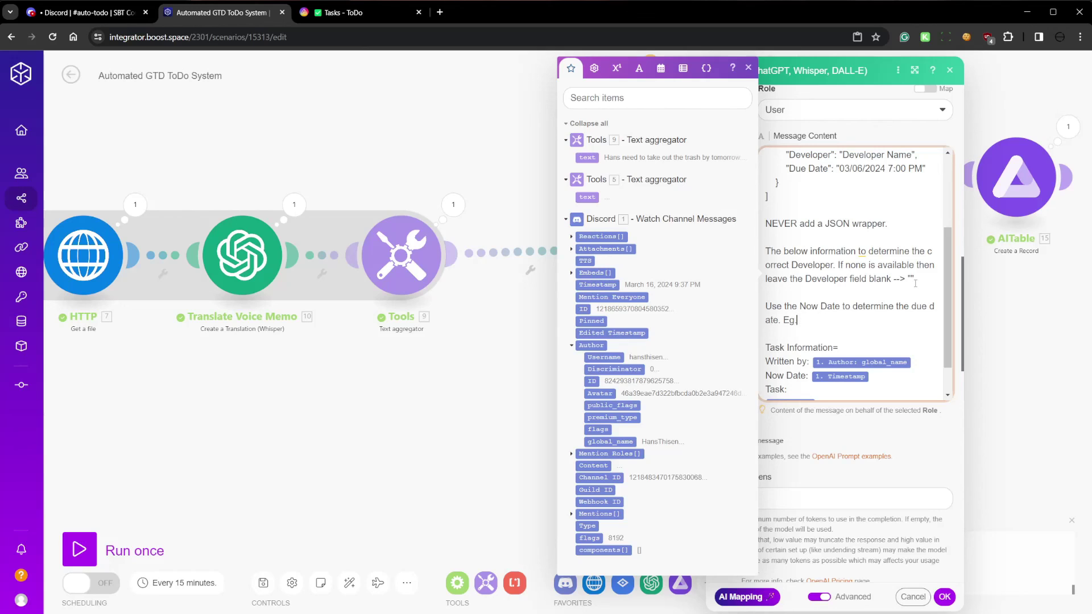
type(". Eg. if the task information says")
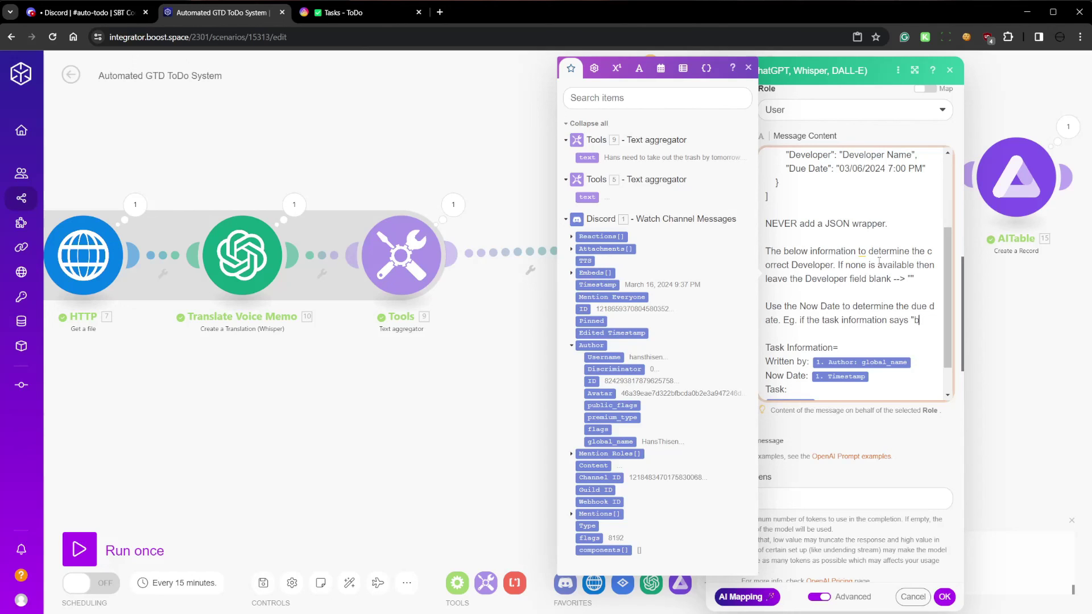
type("\"bye tomorrow ")
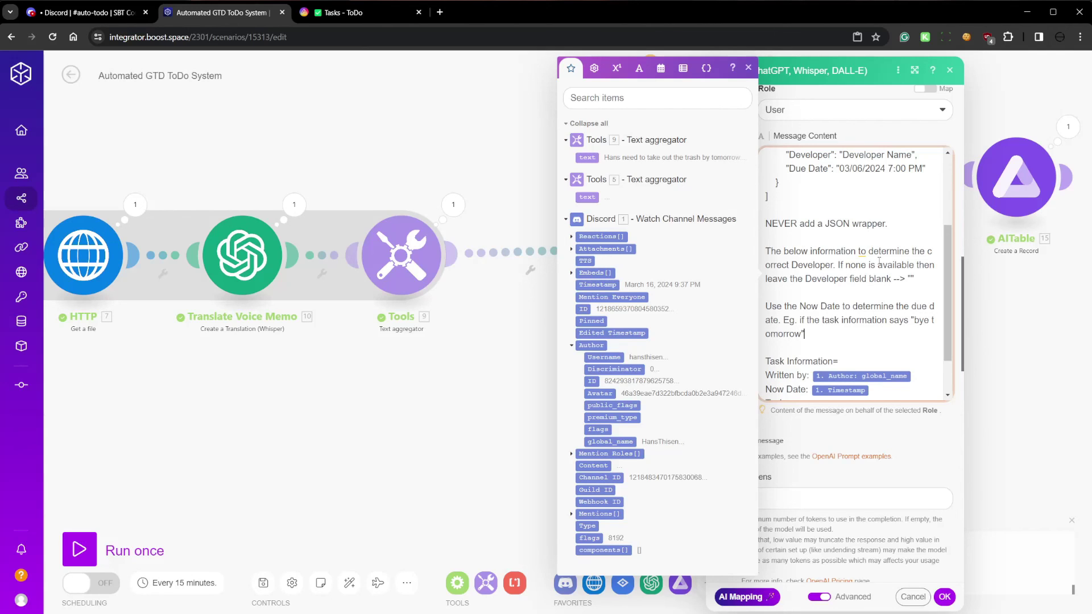
type(" Then use the Now Date to determine ")
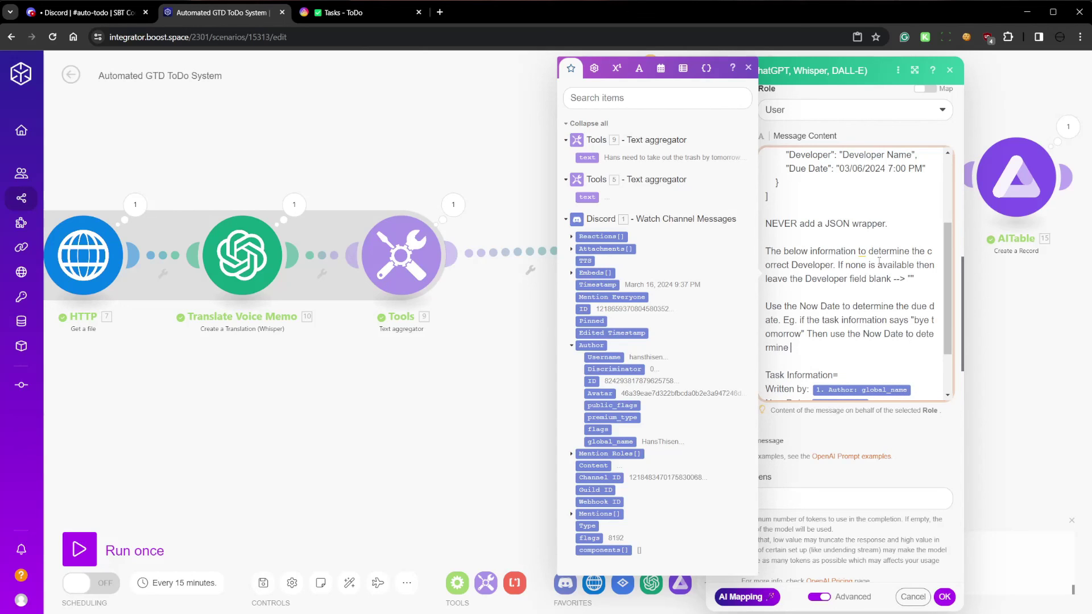
type("the correct Due Date.")
left_click(944, 597)
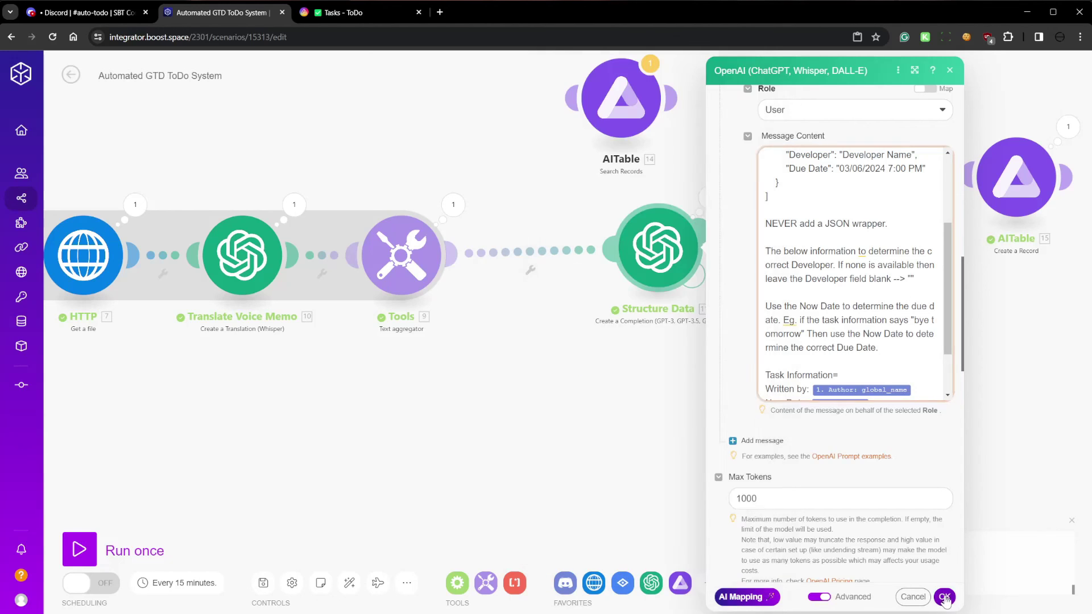
scroll(476, 424, "up", 3)
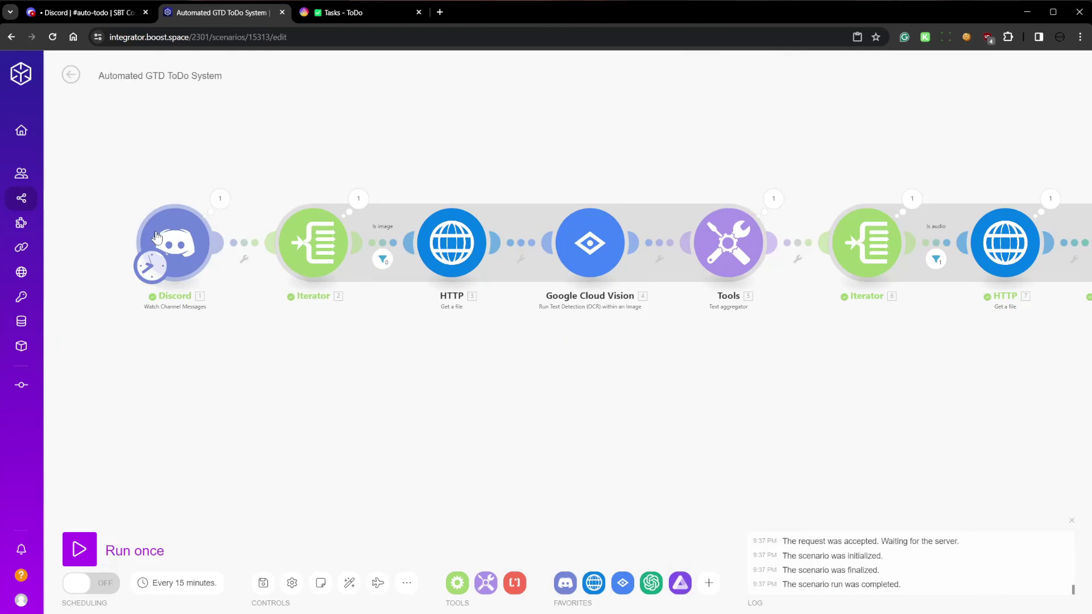
Step: Set the Discord trigger to start manually from the newest No Content message
right_click(169, 236)
left_click(248, 280)
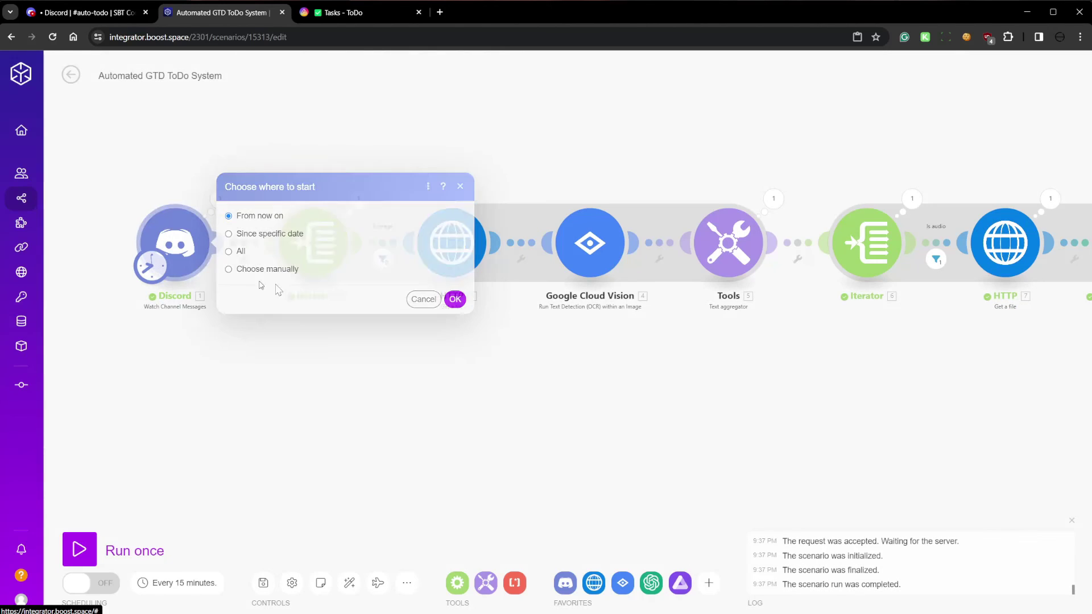
left_click(265, 272)
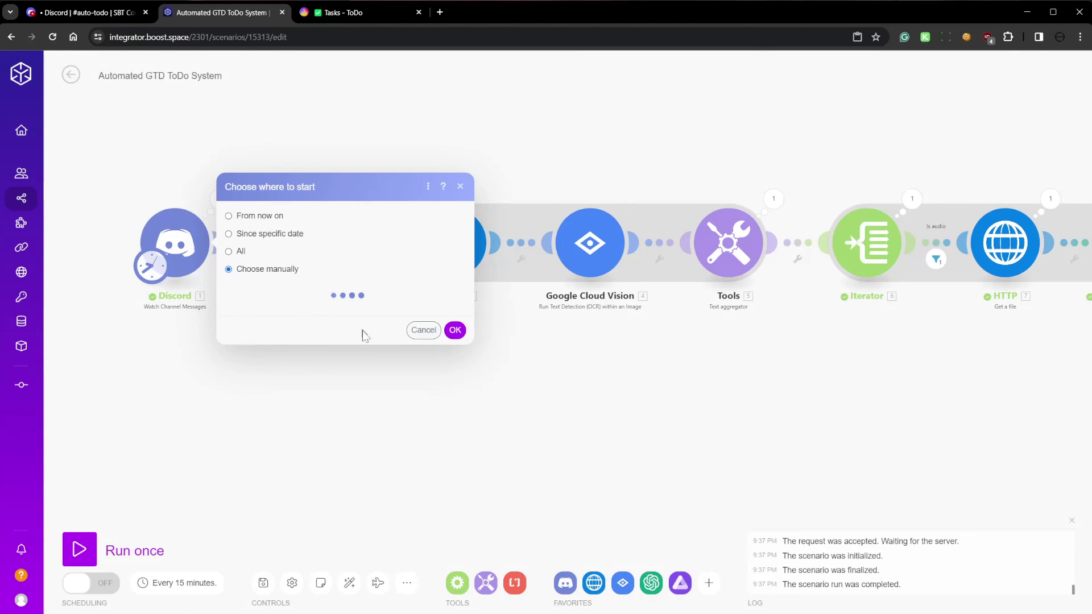
left_click(288, 187)
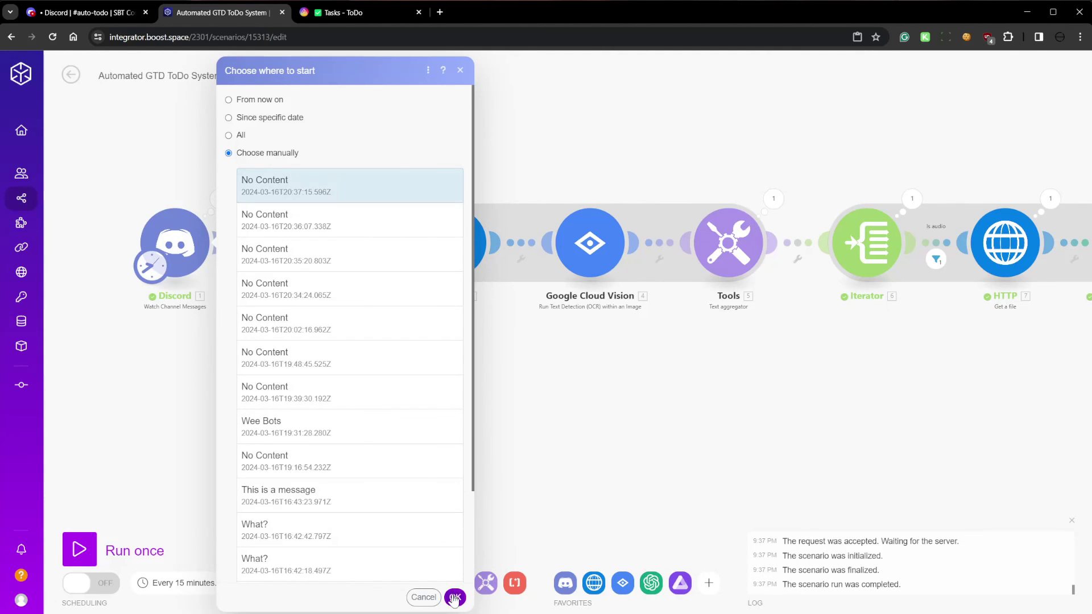
left_click(455, 597)
Step: Run the scenario once and open the Tasks - ToDo table
scroll(715, 458, "down", 2)
left_click_drag(714, 459, 426, 464)
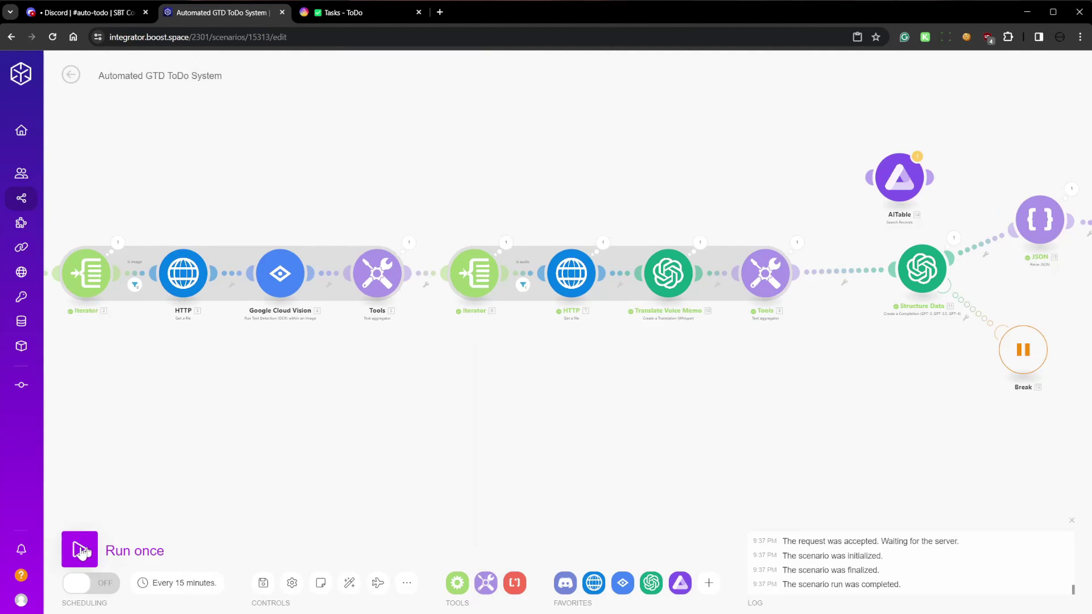
left_click(80, 550)
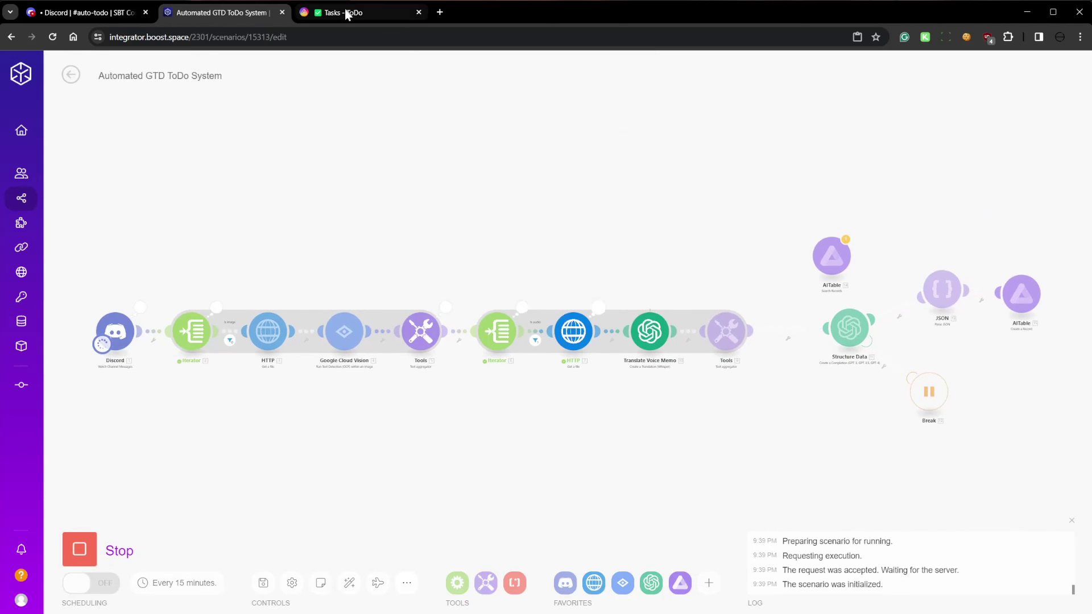
left_click(348, 12)
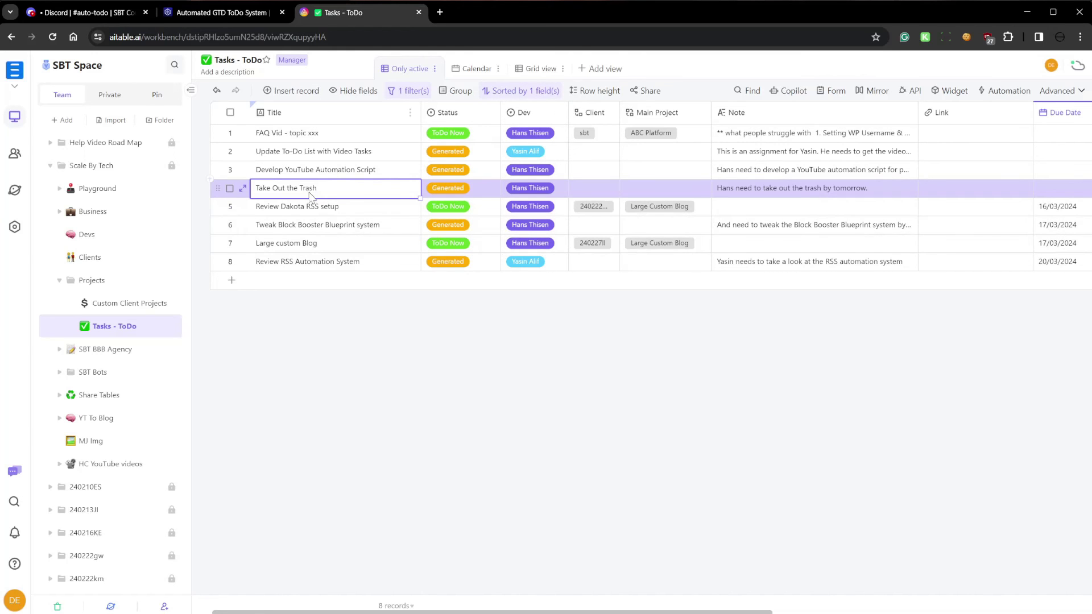
Step: Delete the newest Take Out the Trash and Review RSS Automation System test records
left_click(426, 355)
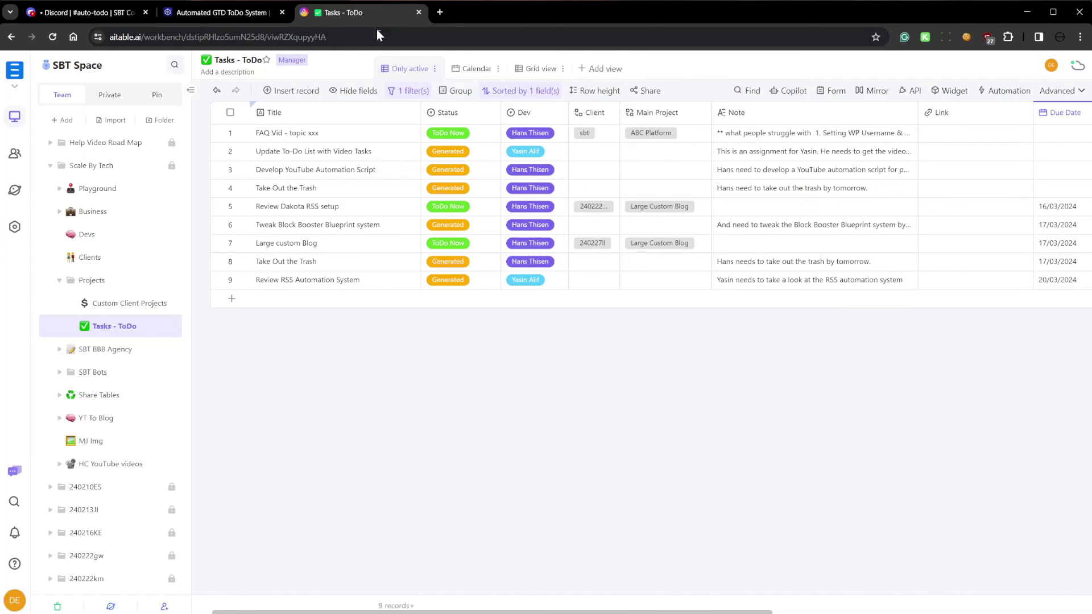
left_click(224, 12)
left_click(310, 13)
left_click(360, 263)
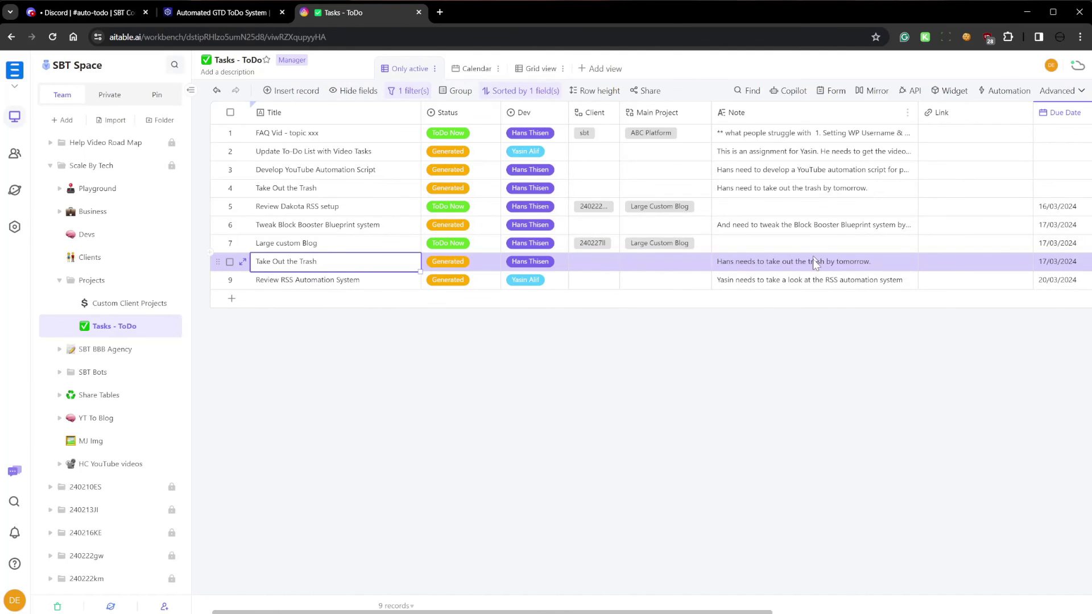
left_click(382, 279, "shift")
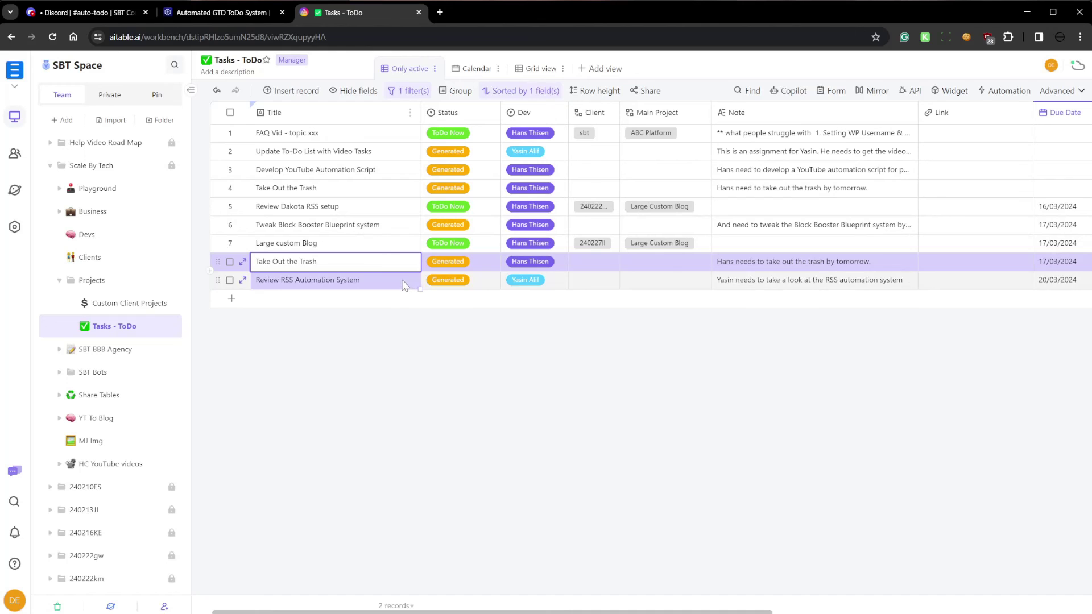
key("Delete")
right_click(394, 276)
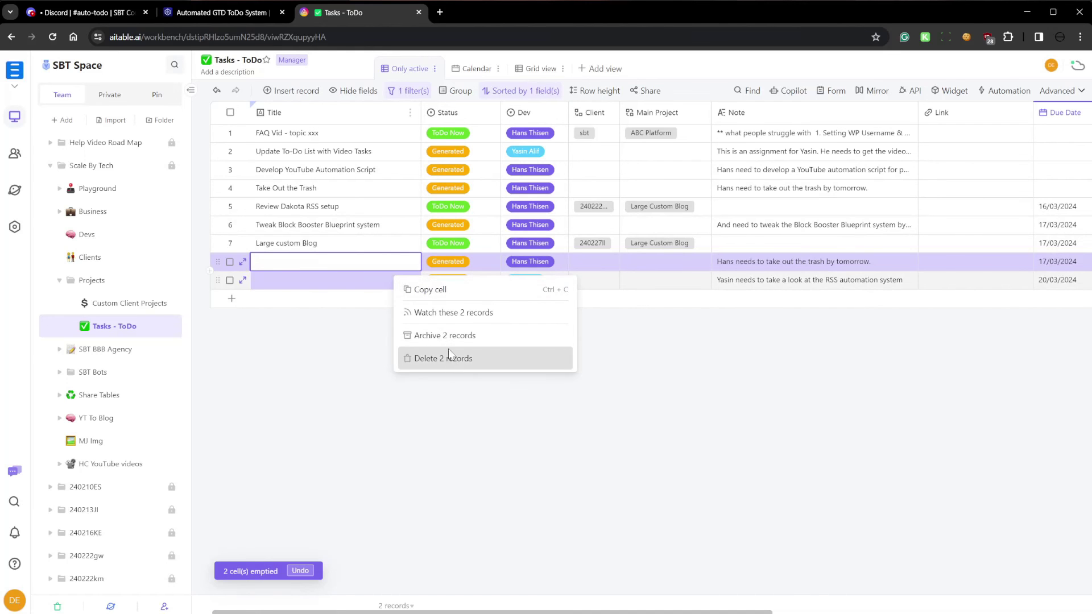
left_click(448, 349)
Step: Delete the Tweak Block Booster Blueprint system record and the three remaining Generated records
right_click(385, 227)
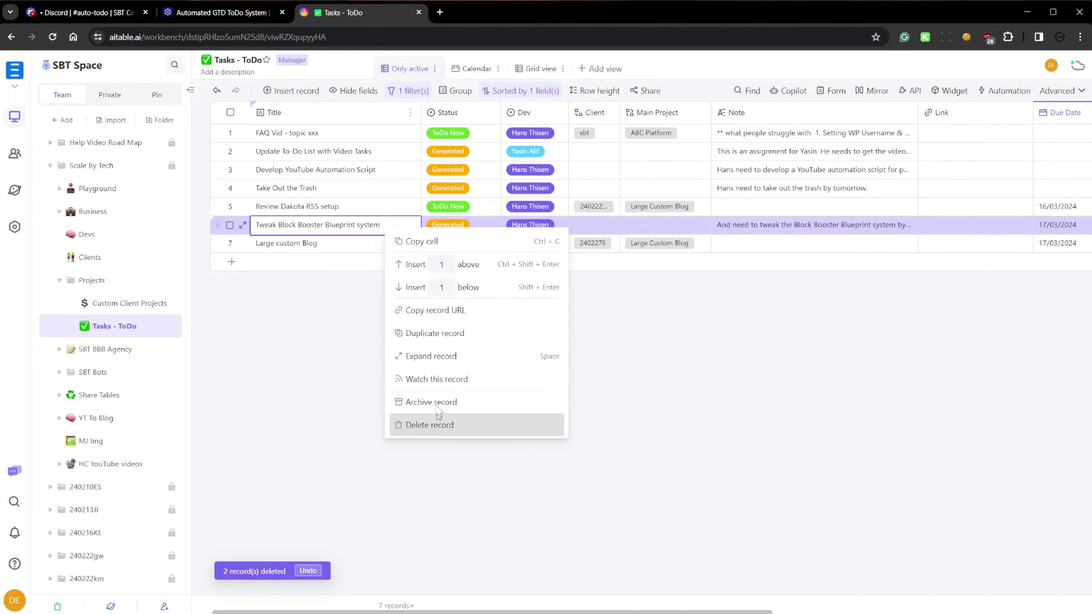
left_click(429, 425)
left_click(401, 188)
left_click(402, 152, "shift")
right_click(402, 152)
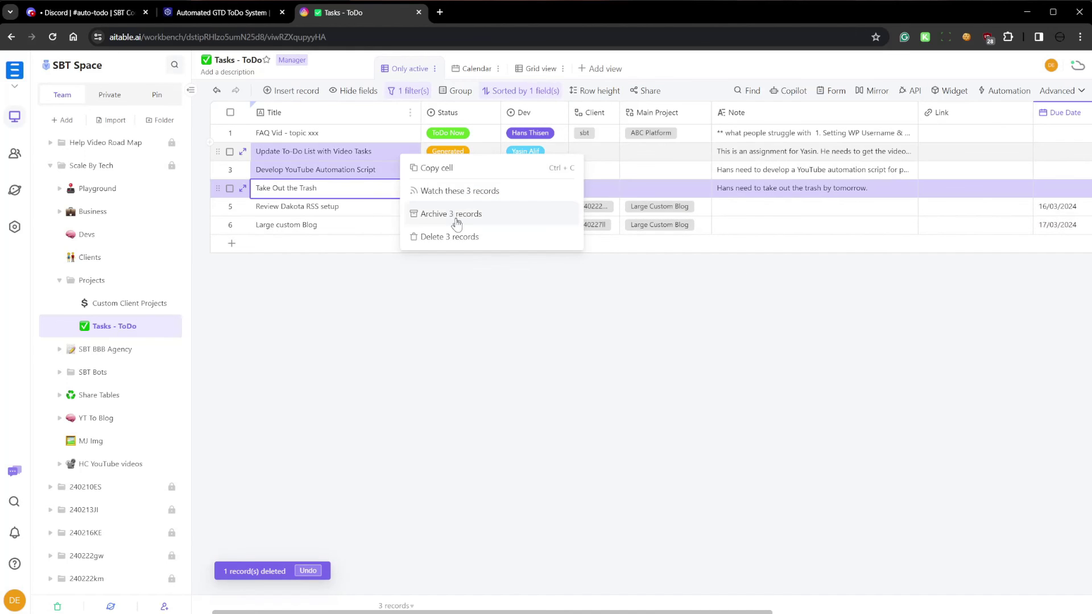
left_click(453, 214)
left_click(222, 13)
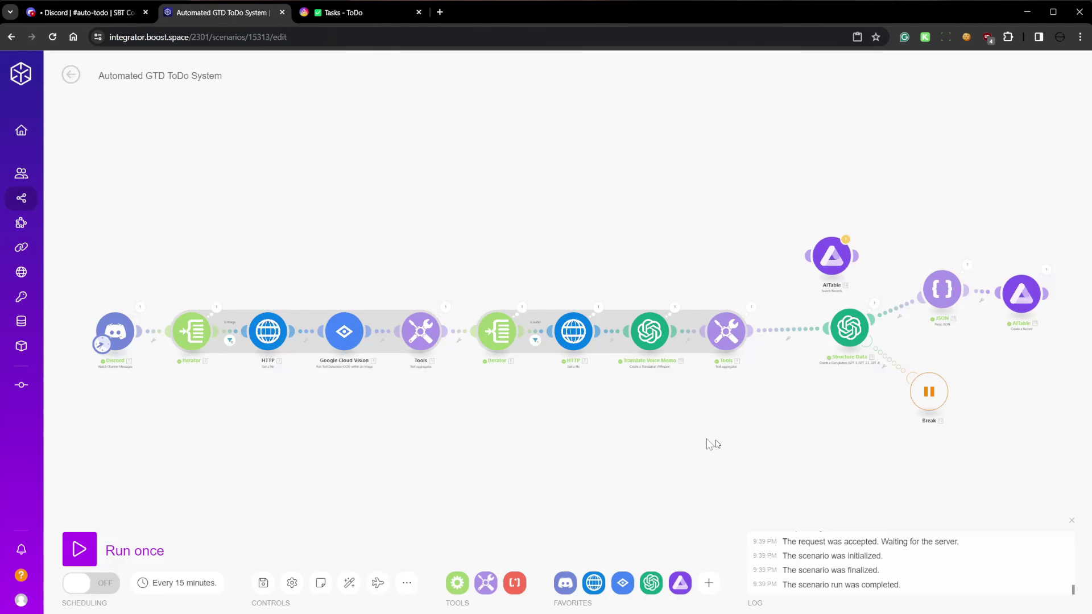
Step: Auto-align the modules into one row, put AITable Search Records above Structure Data, and view the Tasks - ToDo table
scroll(679, 278, "up", 3)
left_click_drag(606, 286, 758, 285)
left_click_drag(1015, 160, 953, 353)
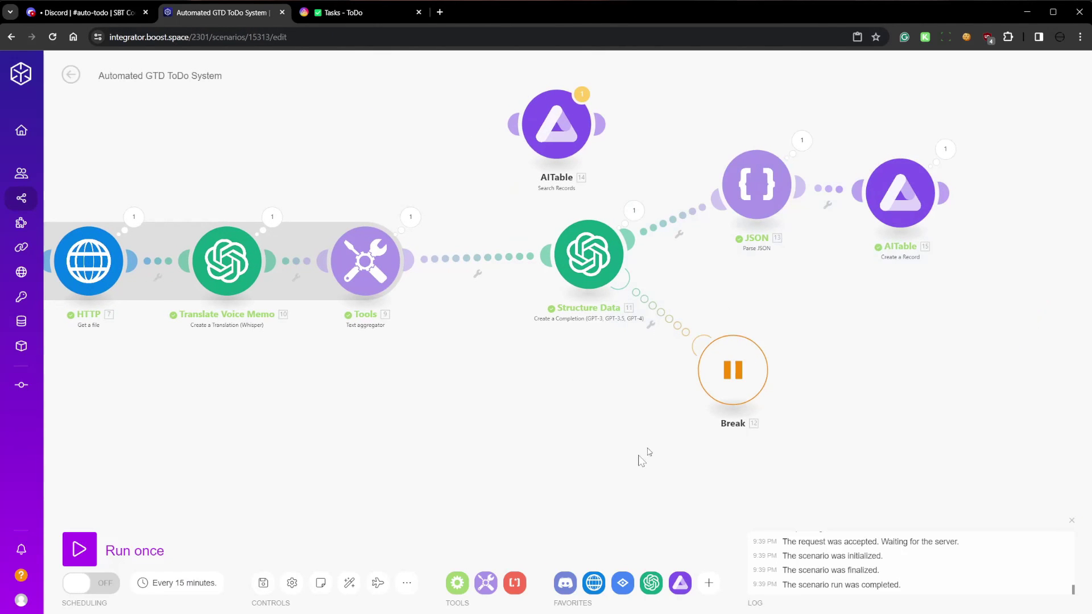
left_click(349, 583)
left_click_drag(116, 407, 857, 139)
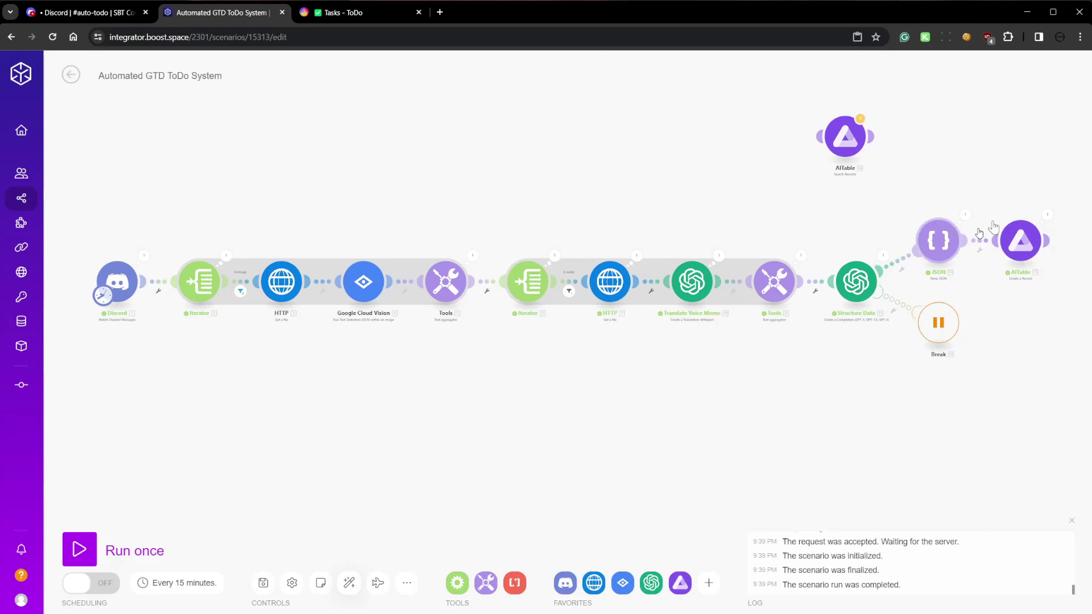
left_click(359, 14)
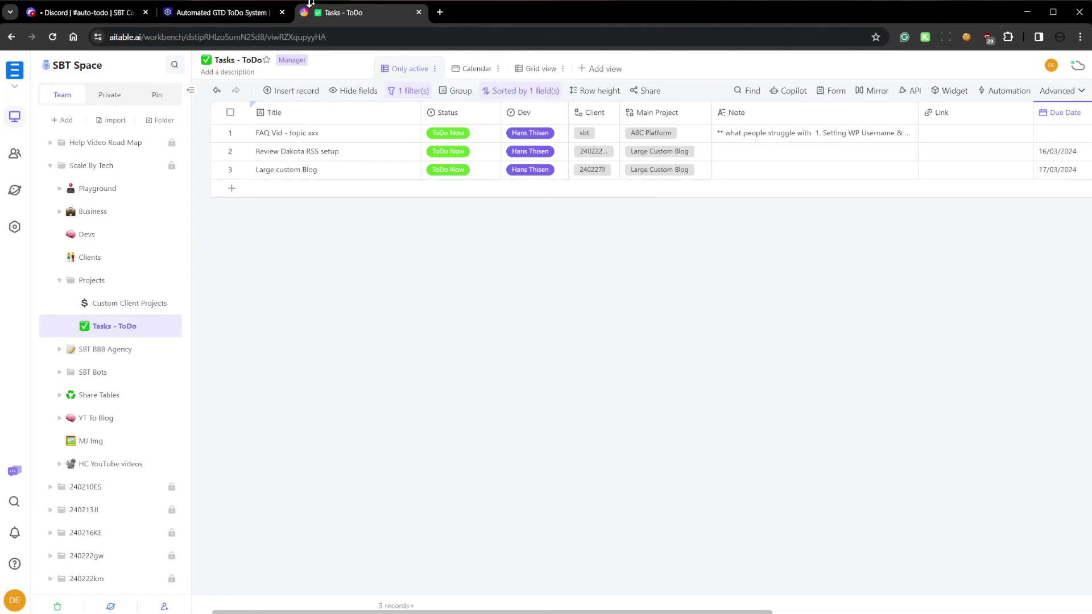